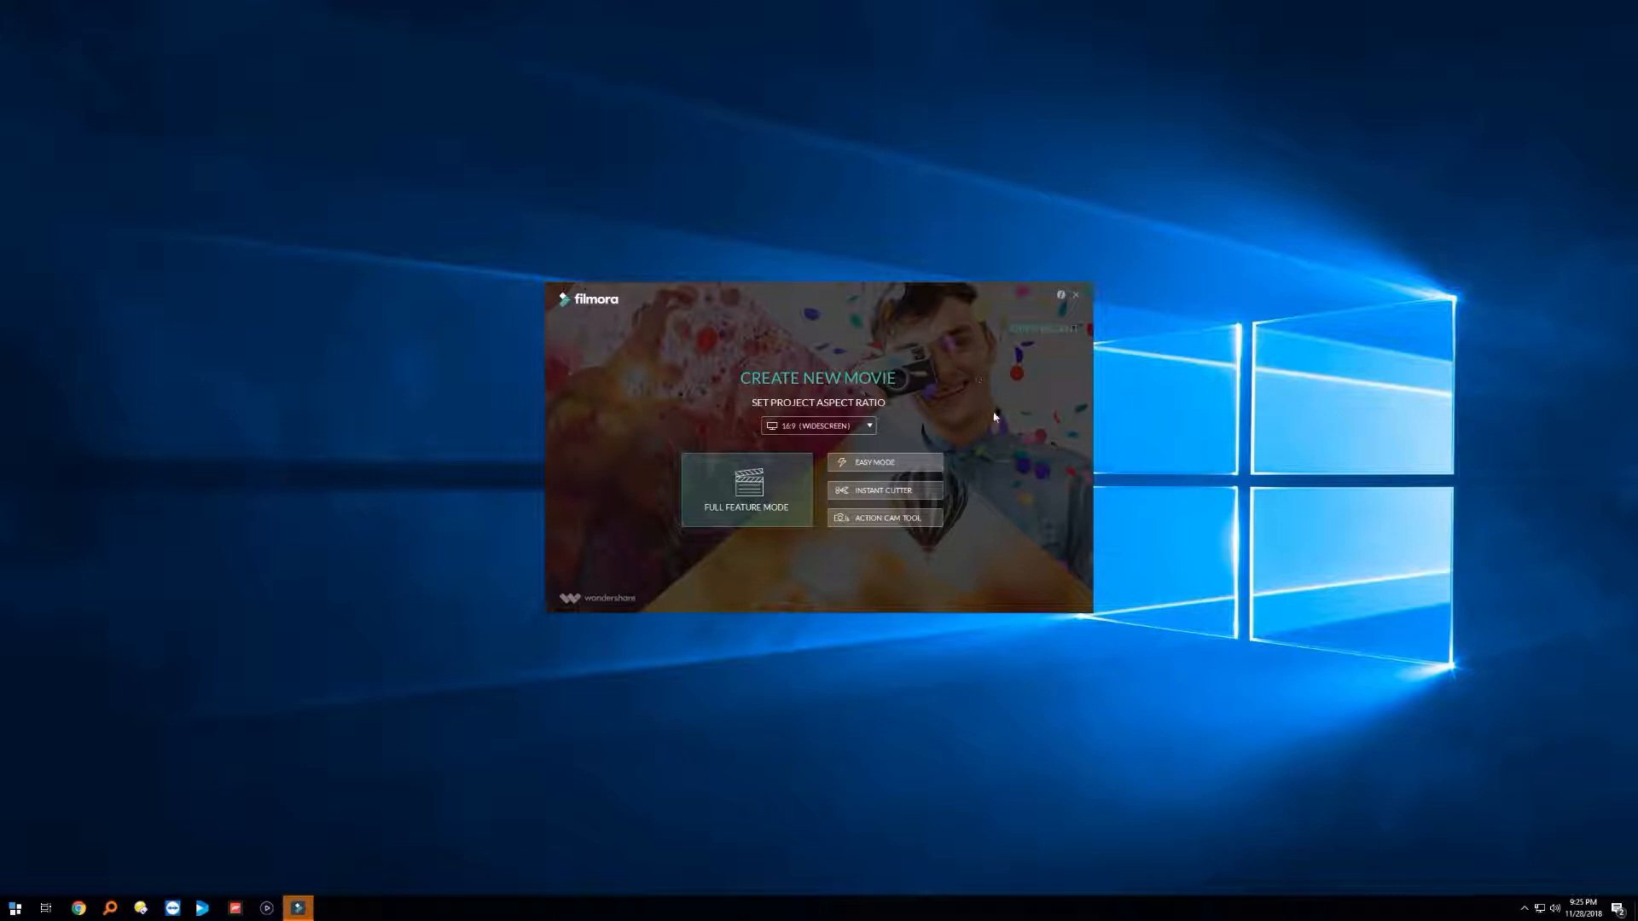
Step: View the available project aspect ratios, leaving the project at 16:9 (Widescreen)
click(808, 425)
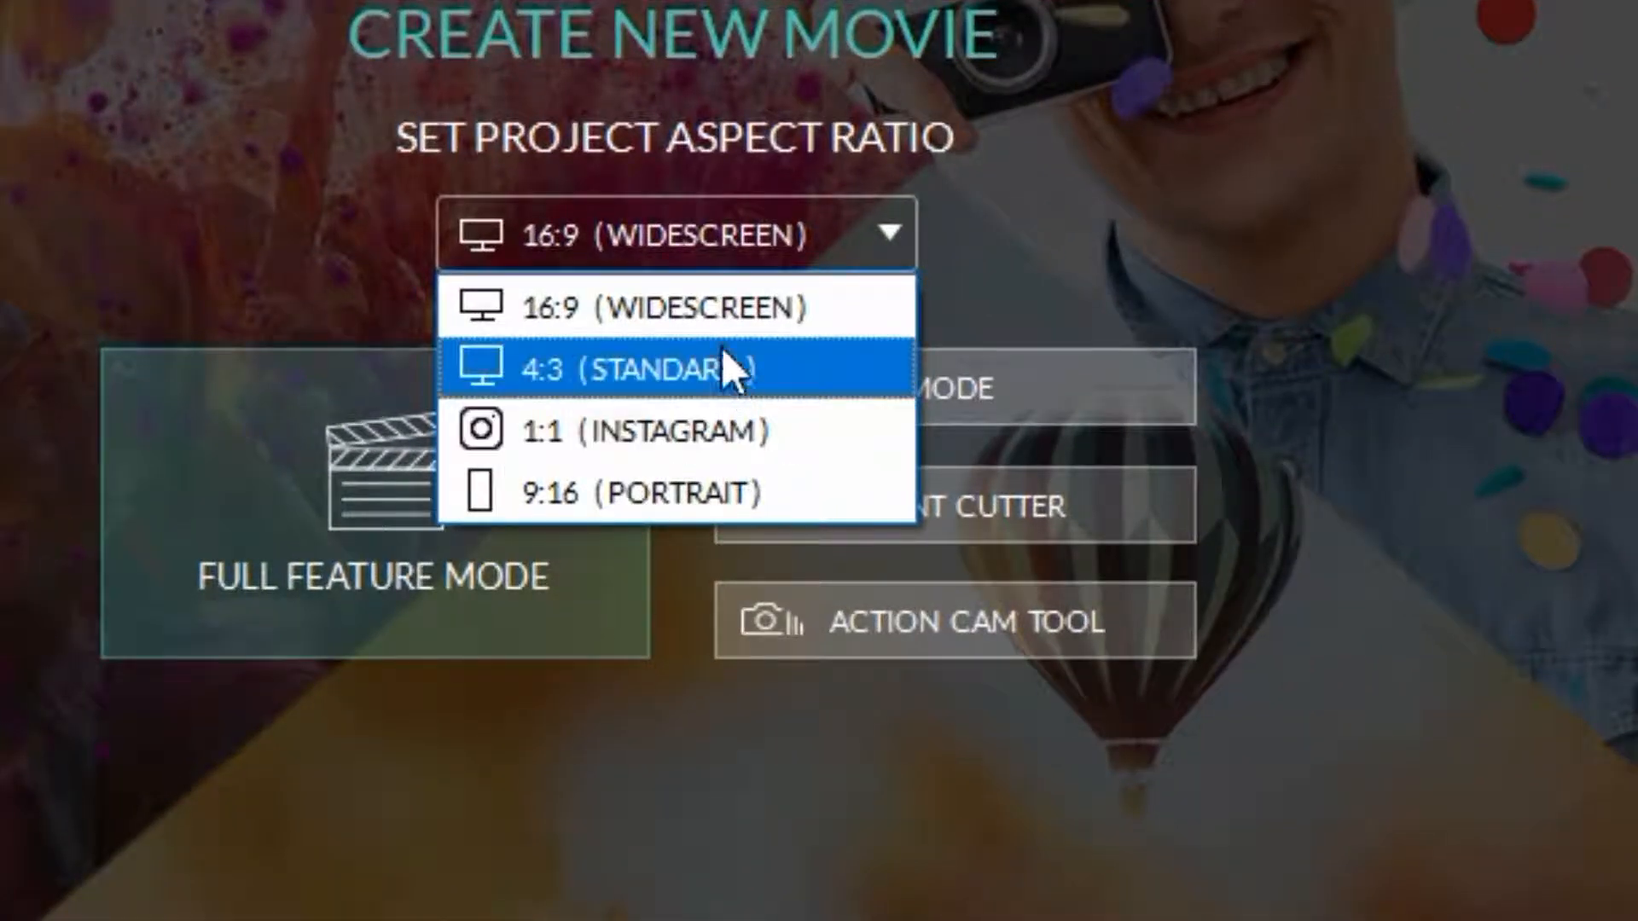
click(1227, 178)
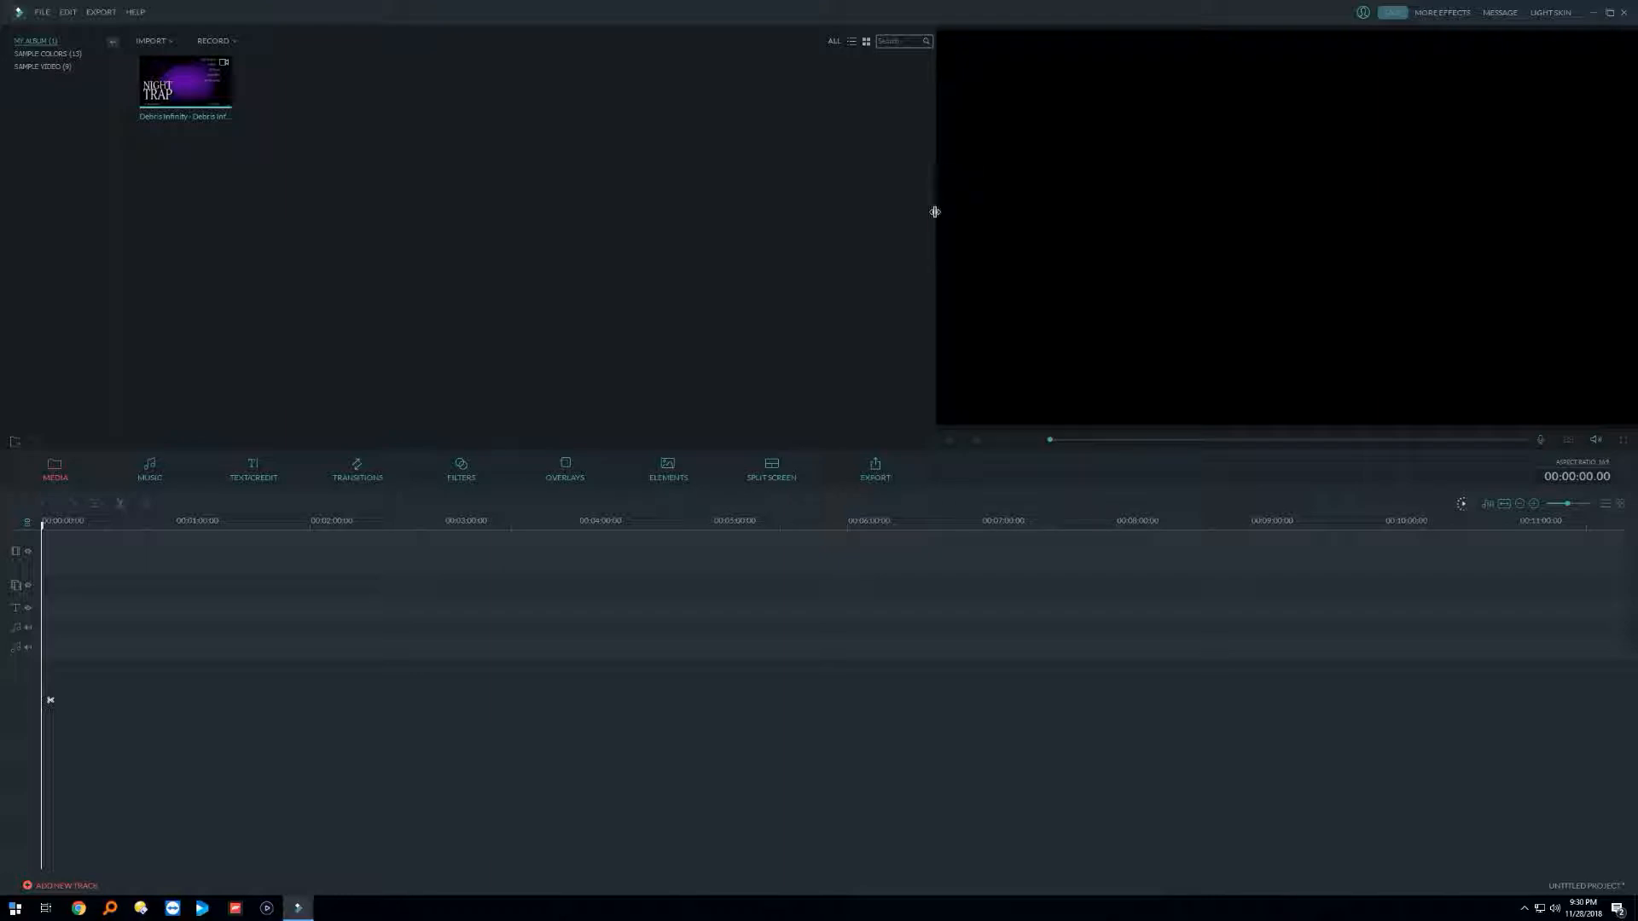
Step: Enlarge the preview area by narrowing the media library and reducing the timeline's height
drag(934, 211, 687, 223)
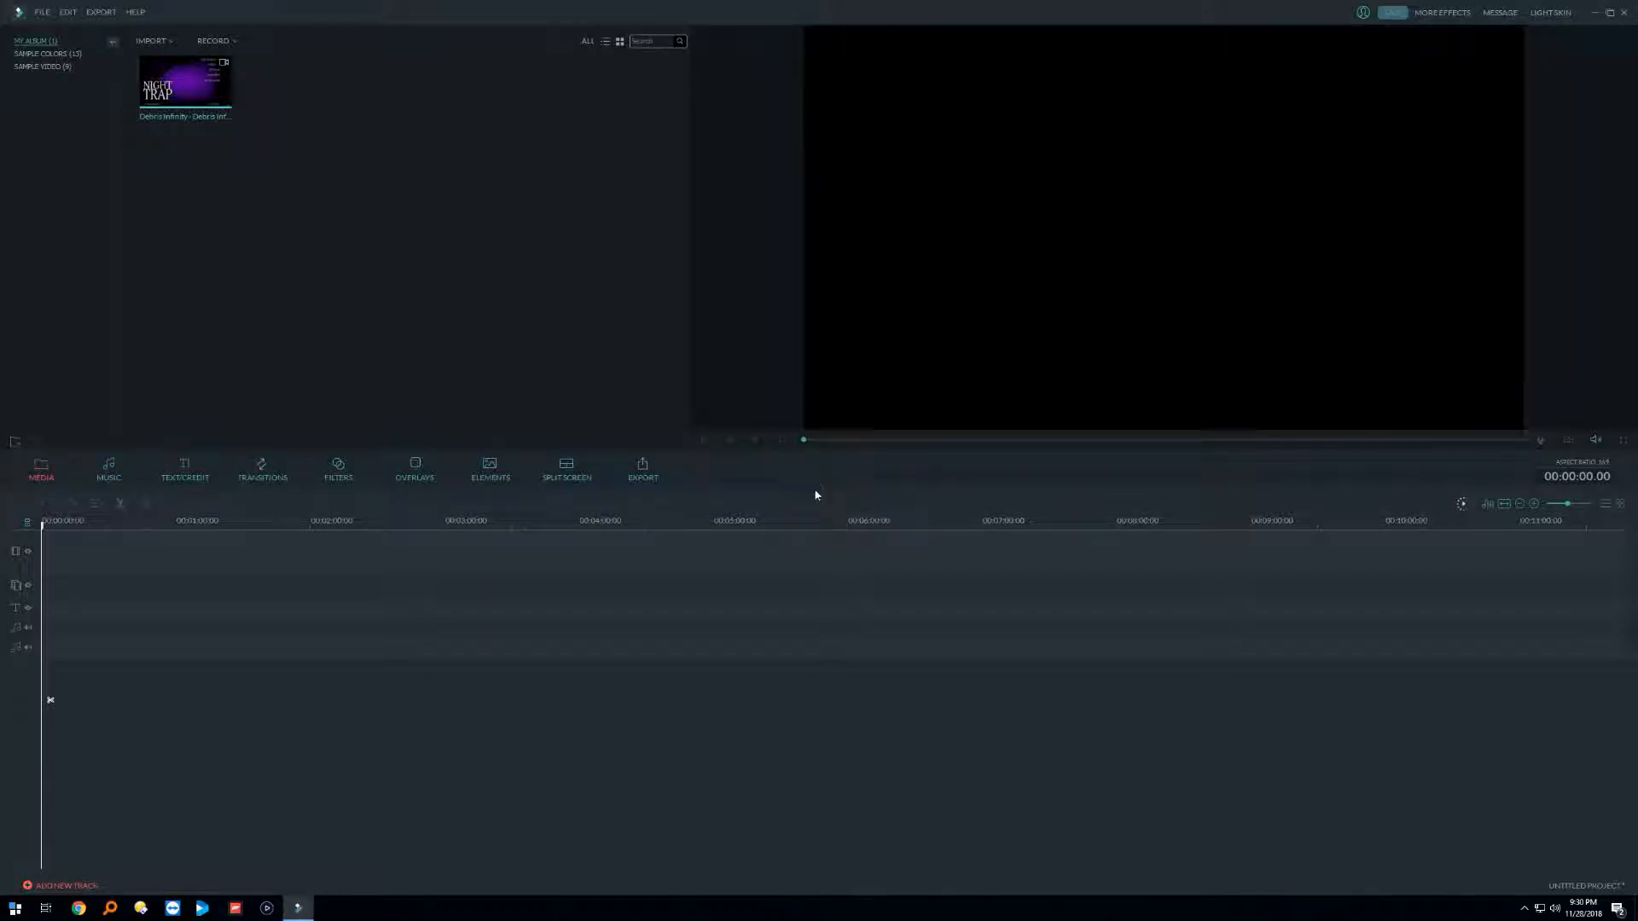
drag(808, 486, 797, 641)
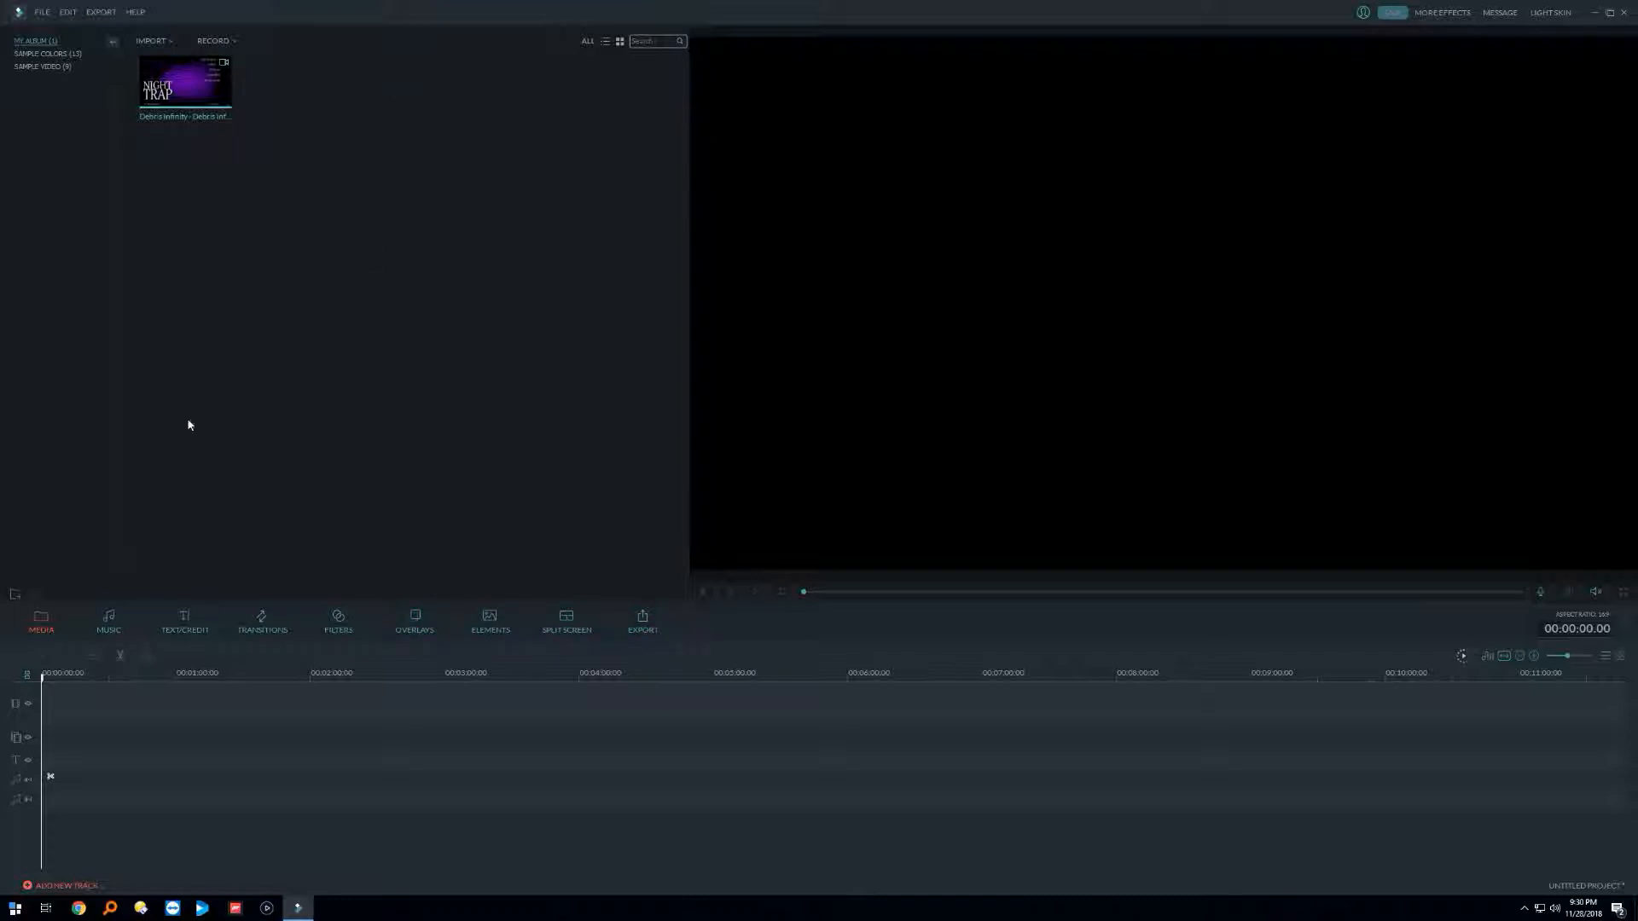
Step: Import all five videos from the __Sample Videos__ folder into the media library
click(45, 16)
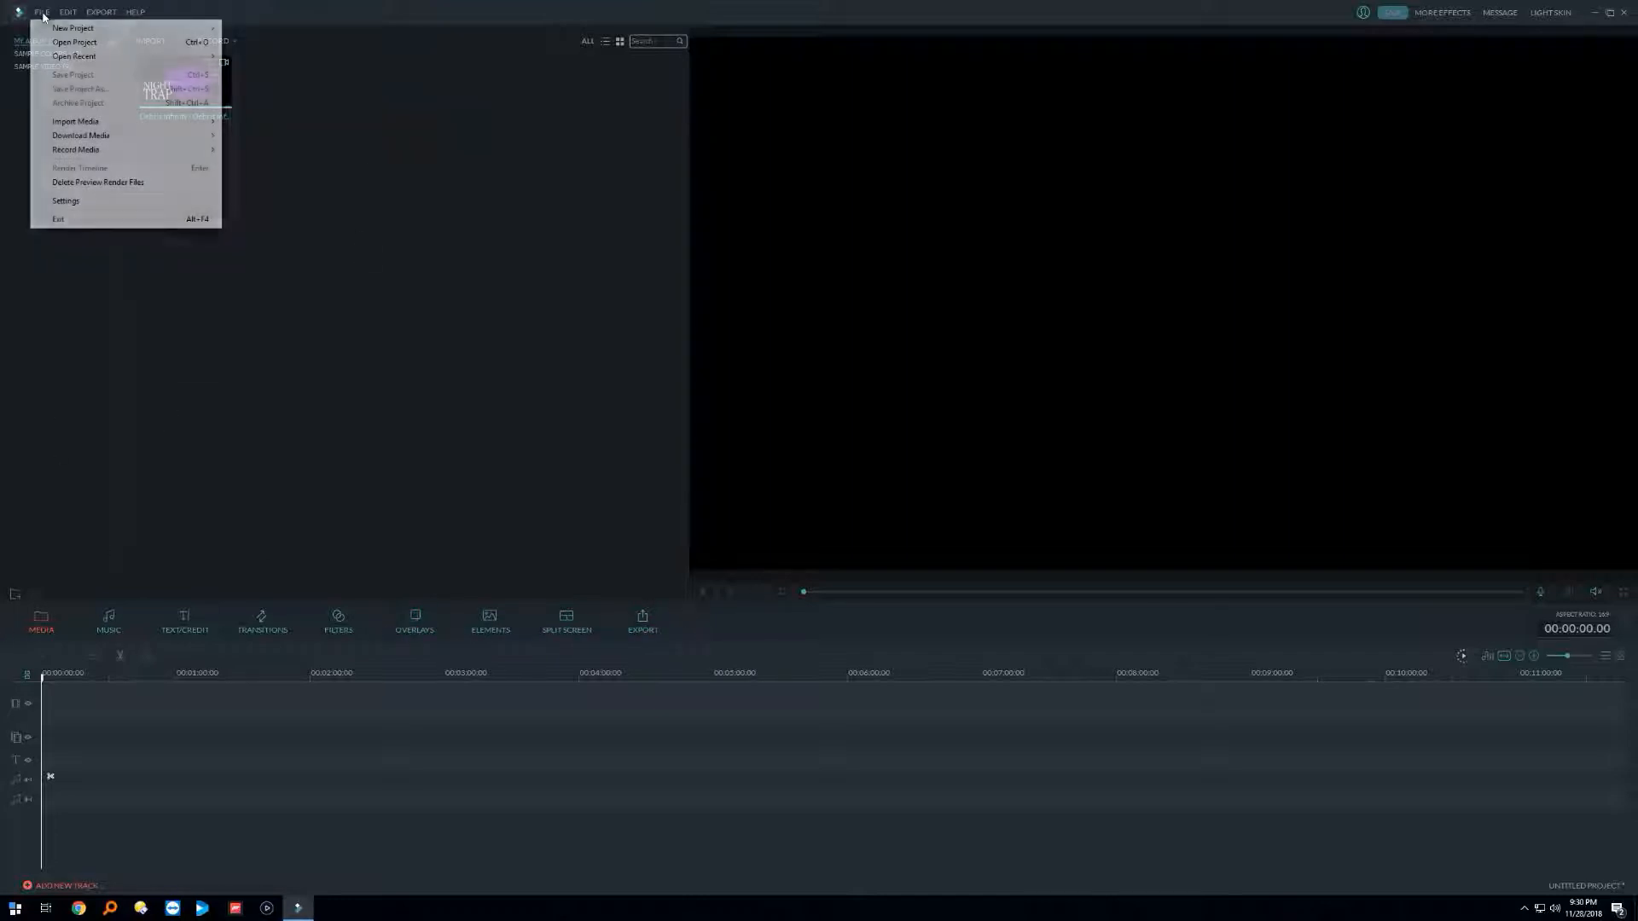
mouse_move(122, 125)
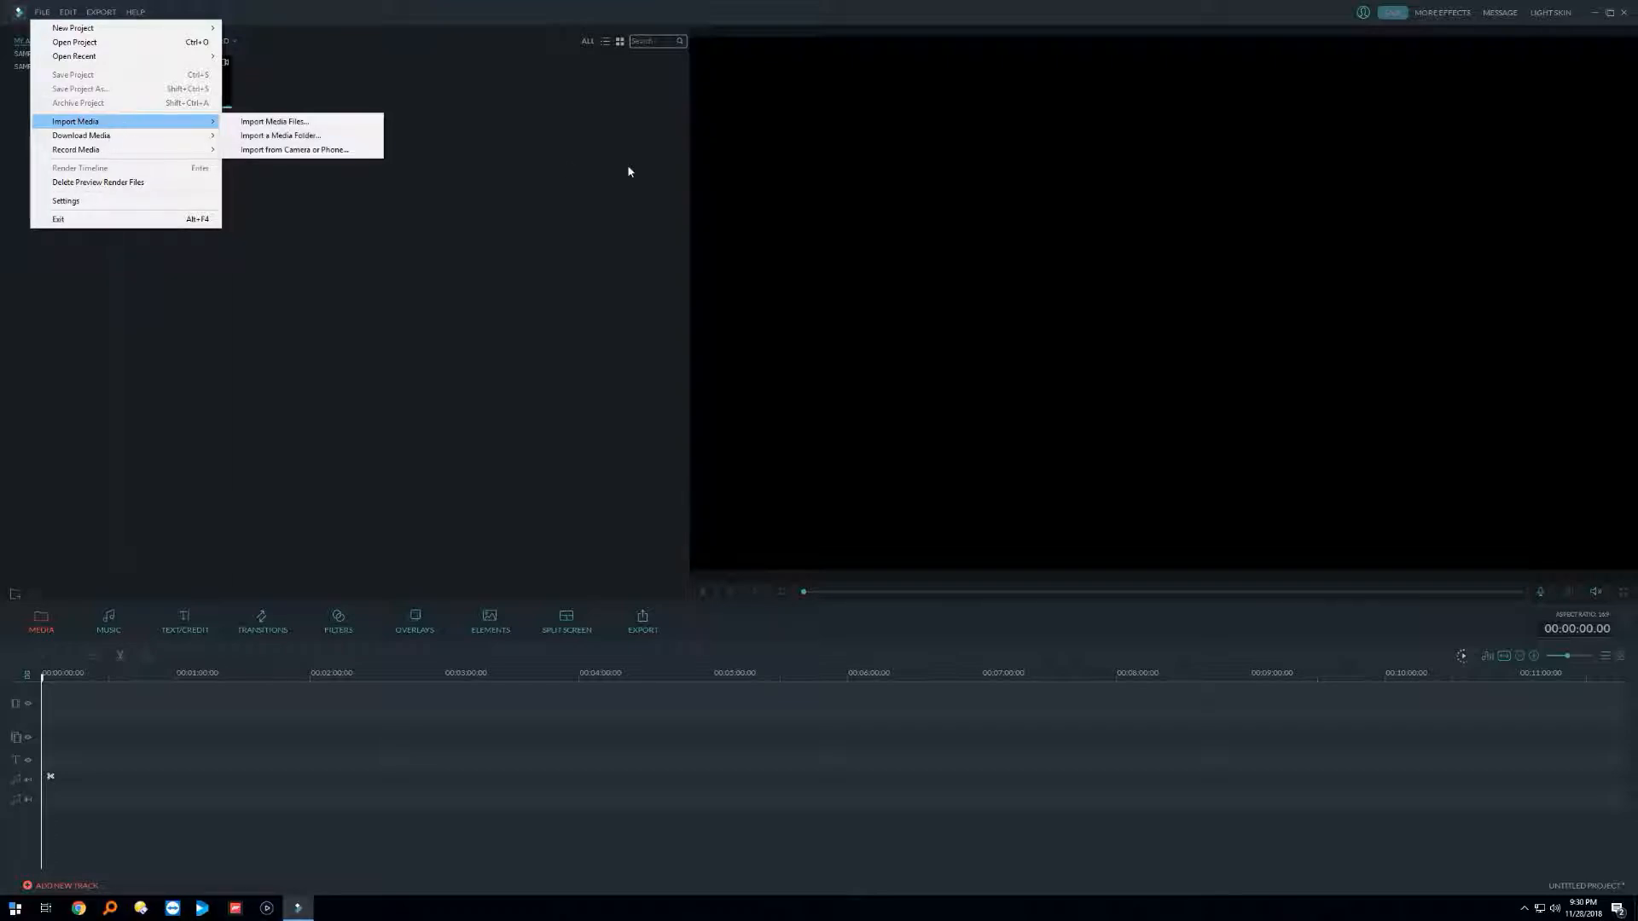
click(320, 122)
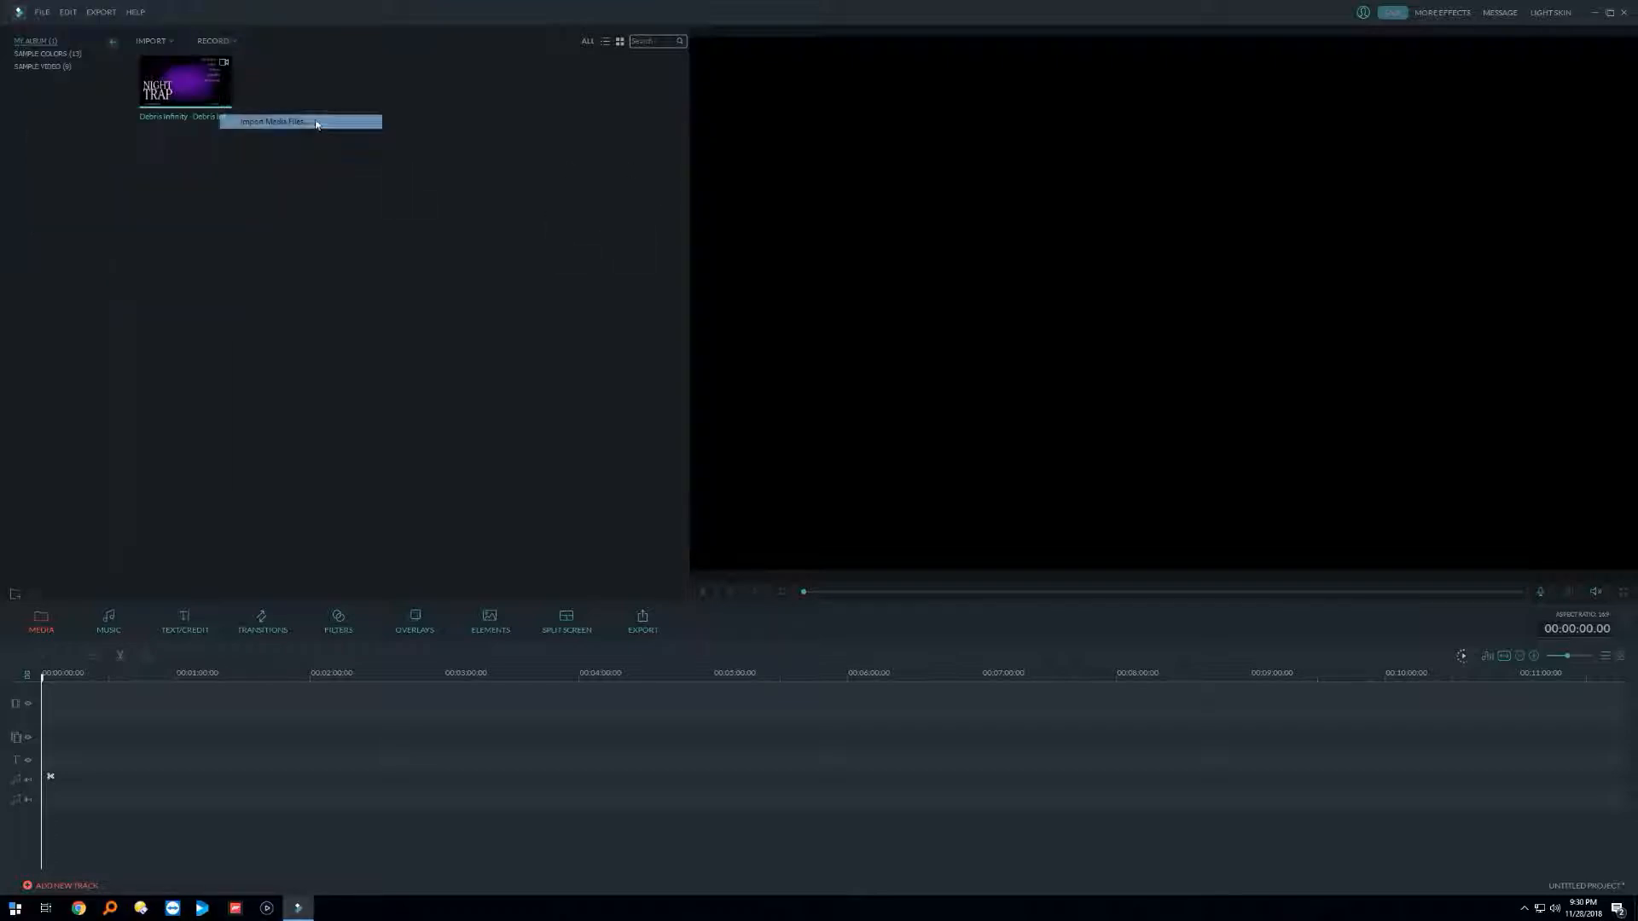
drag(531, 211, 115, 67)
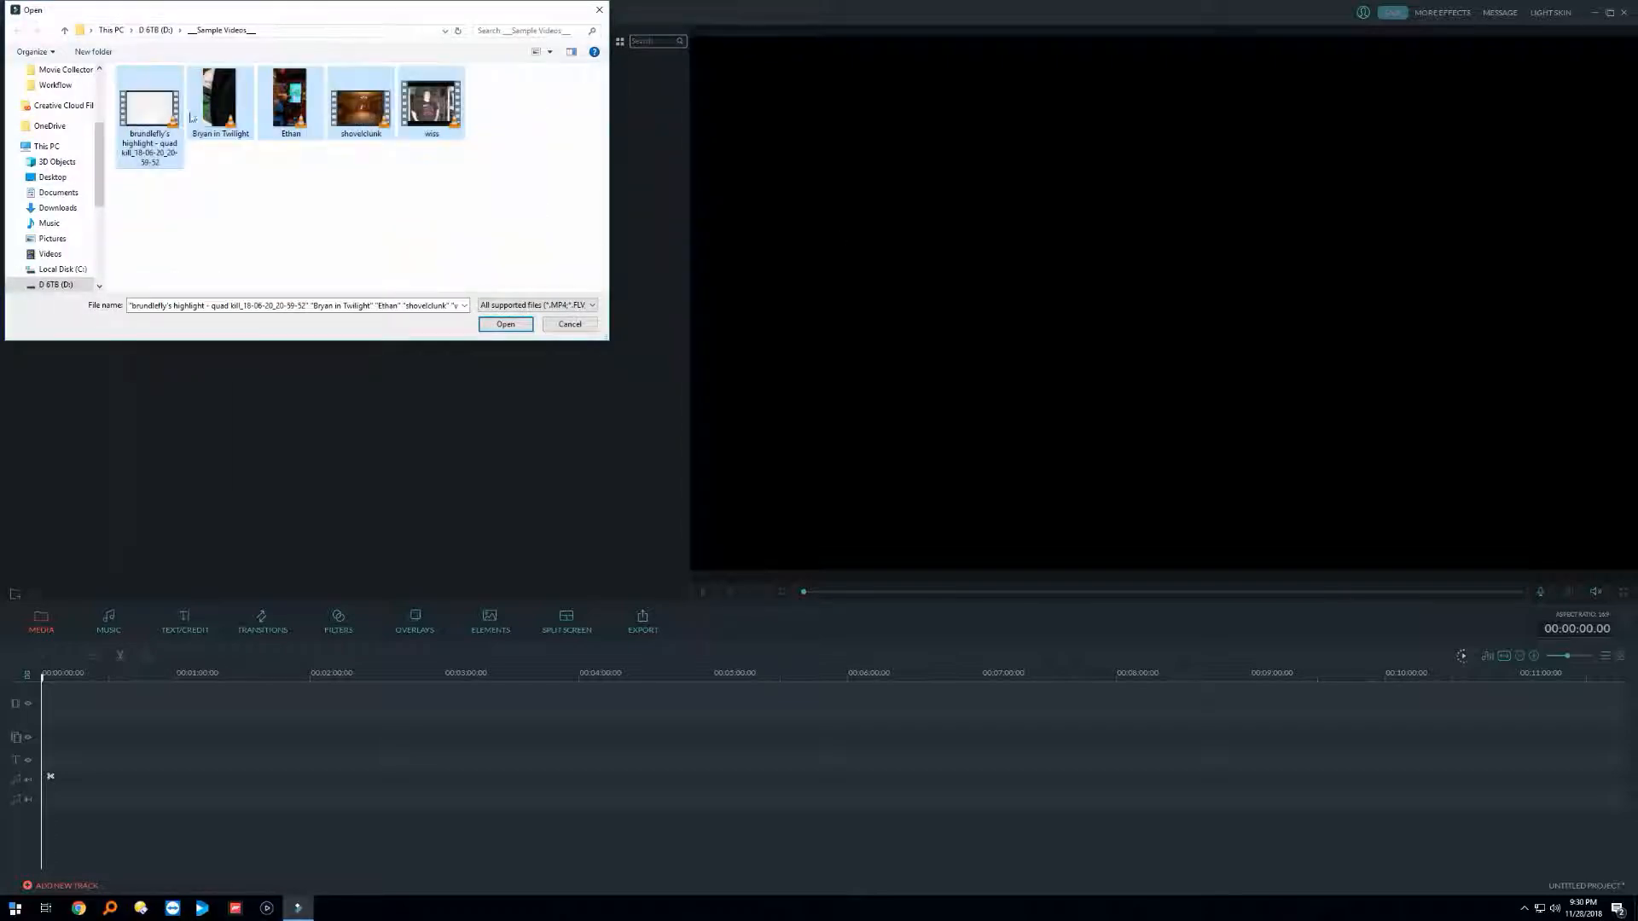
click(481, 329)
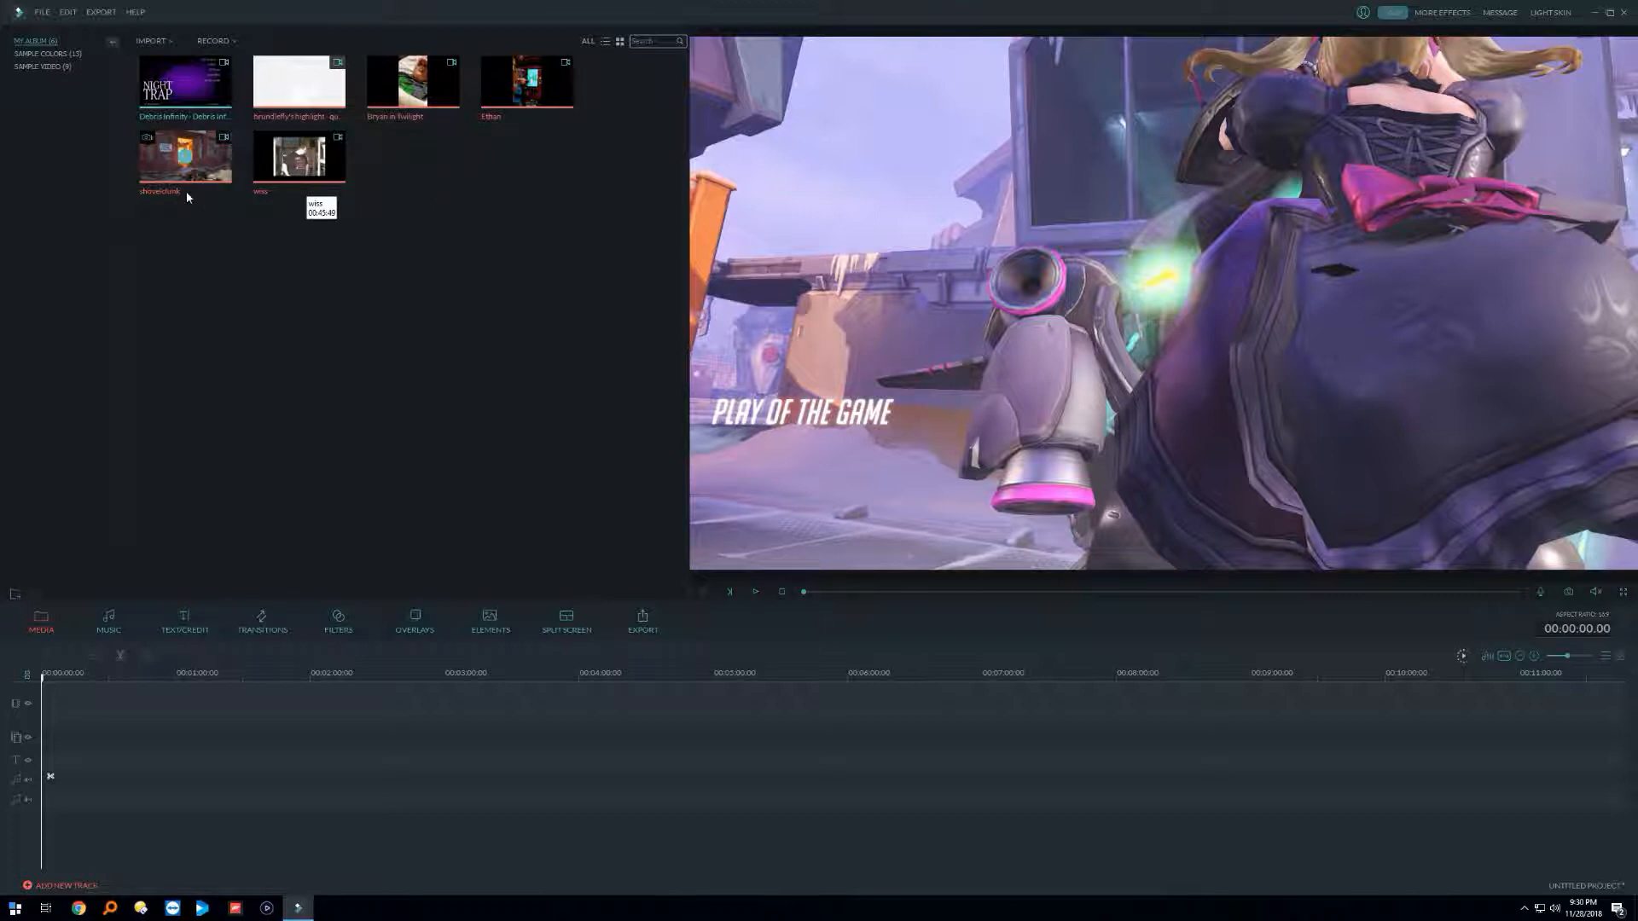
click(524, 226)
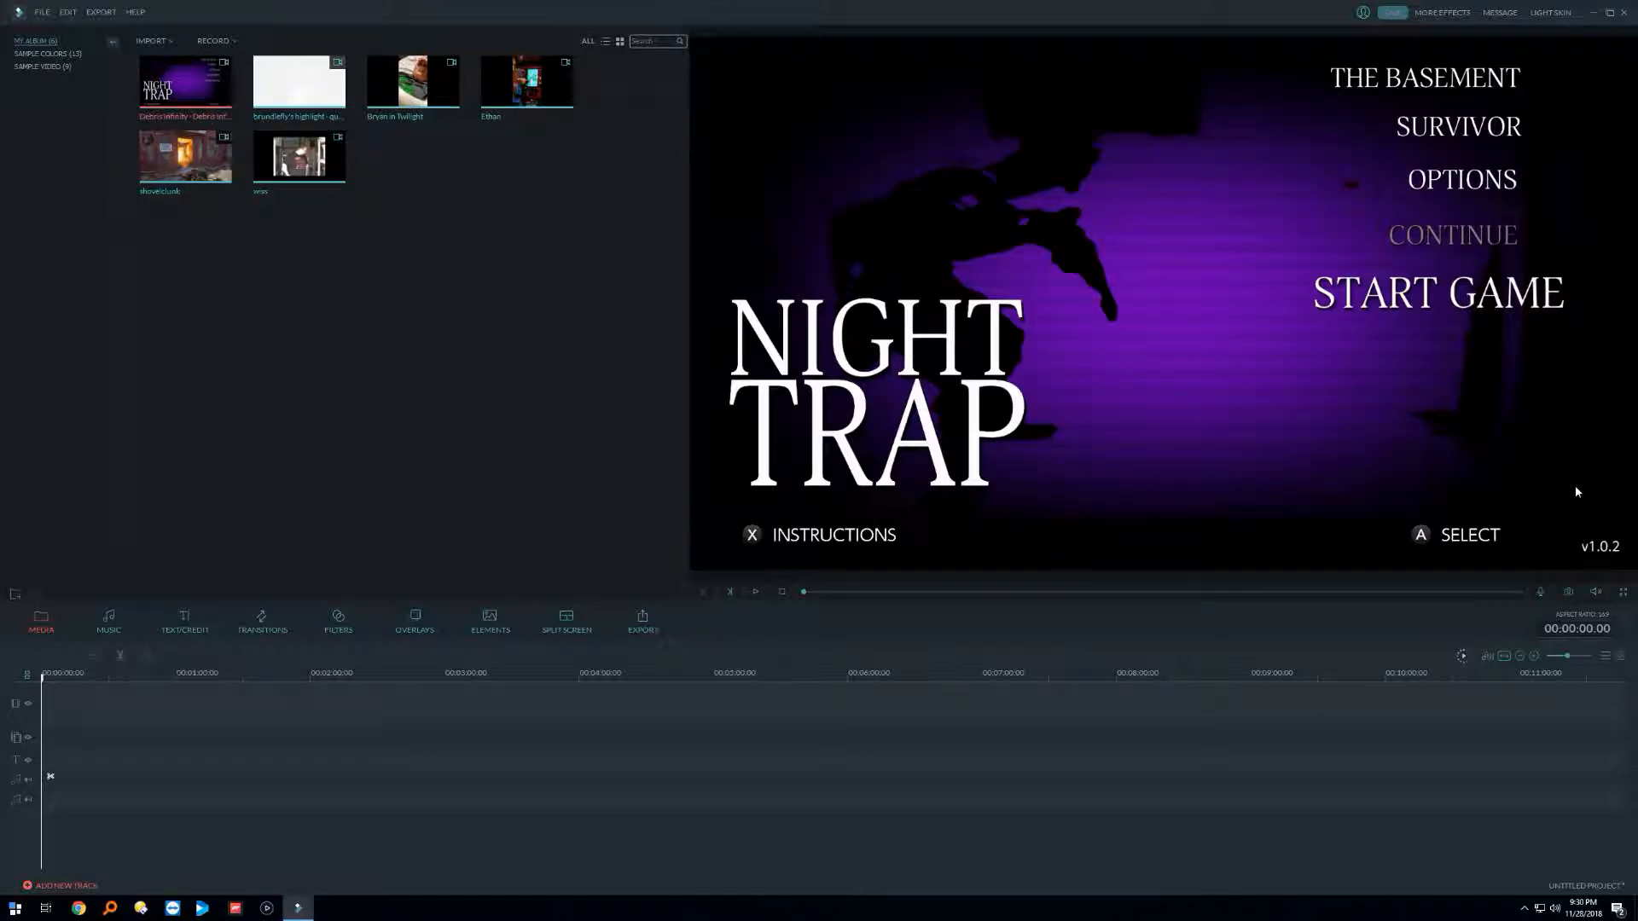
Step: Lower the preview's playback volume
click(1599, 592)
drag(1601, 570, 1604, 583)
click(640, 284)
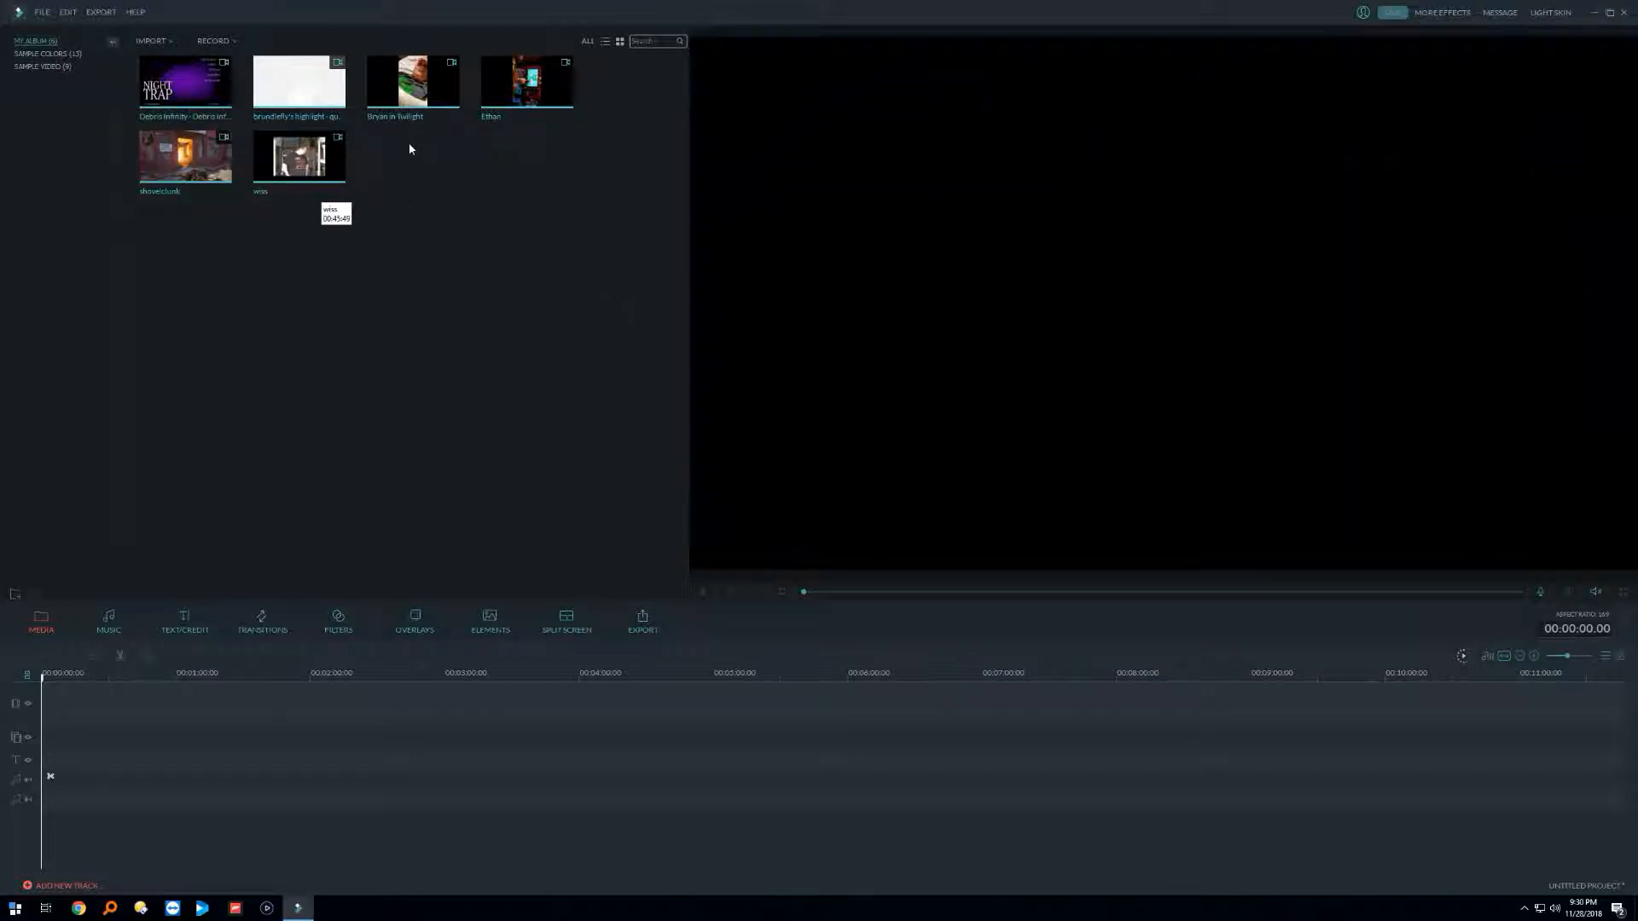
Step: Place the Night Trap clip at the start of the first video track
mouse_move(206, 83)
drag(206, 82, 89, 675)
drag(86, 710, 86, 706)
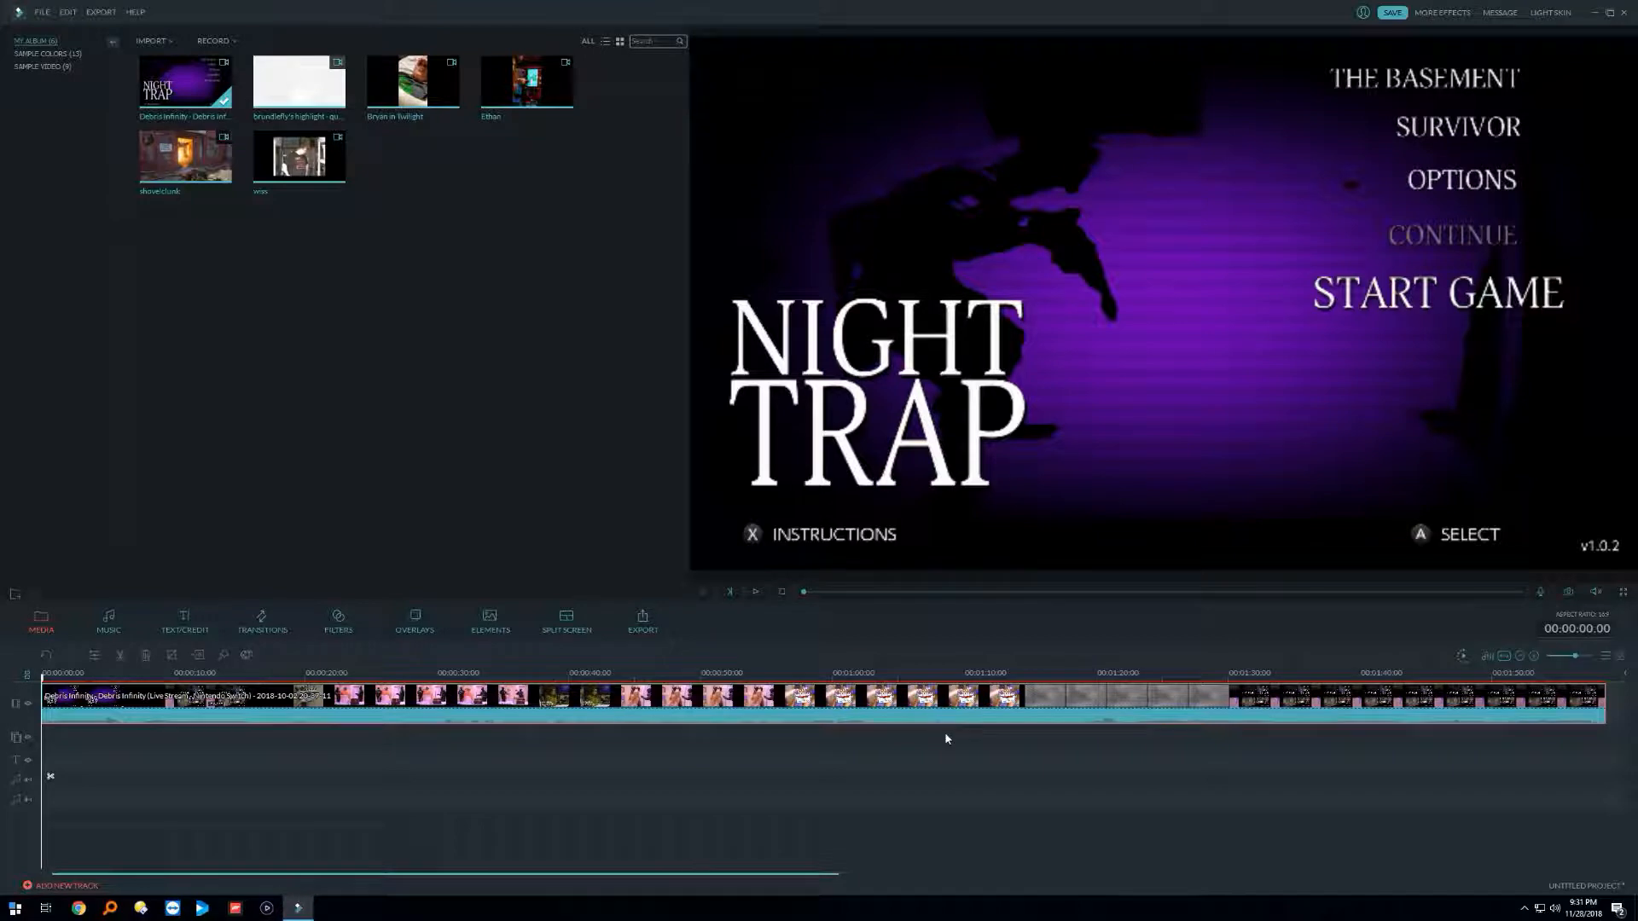
Step: Skim the Night Trap clip by previewing frames at several points along the timeline
click(369, 675)
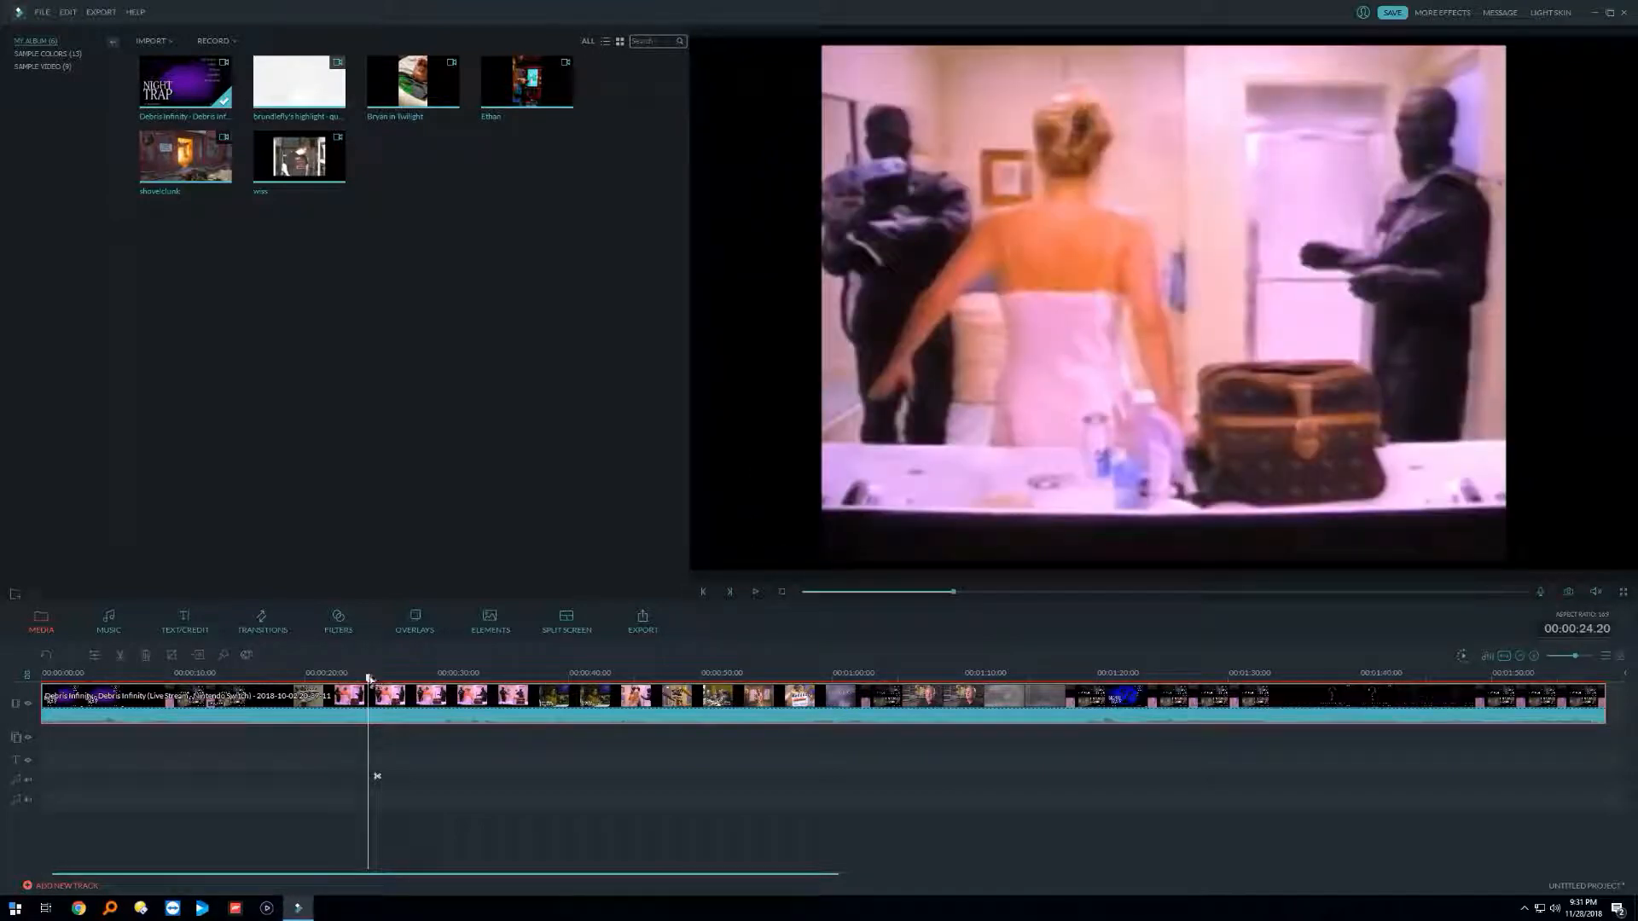
click(435, 673)
click(497, 673)
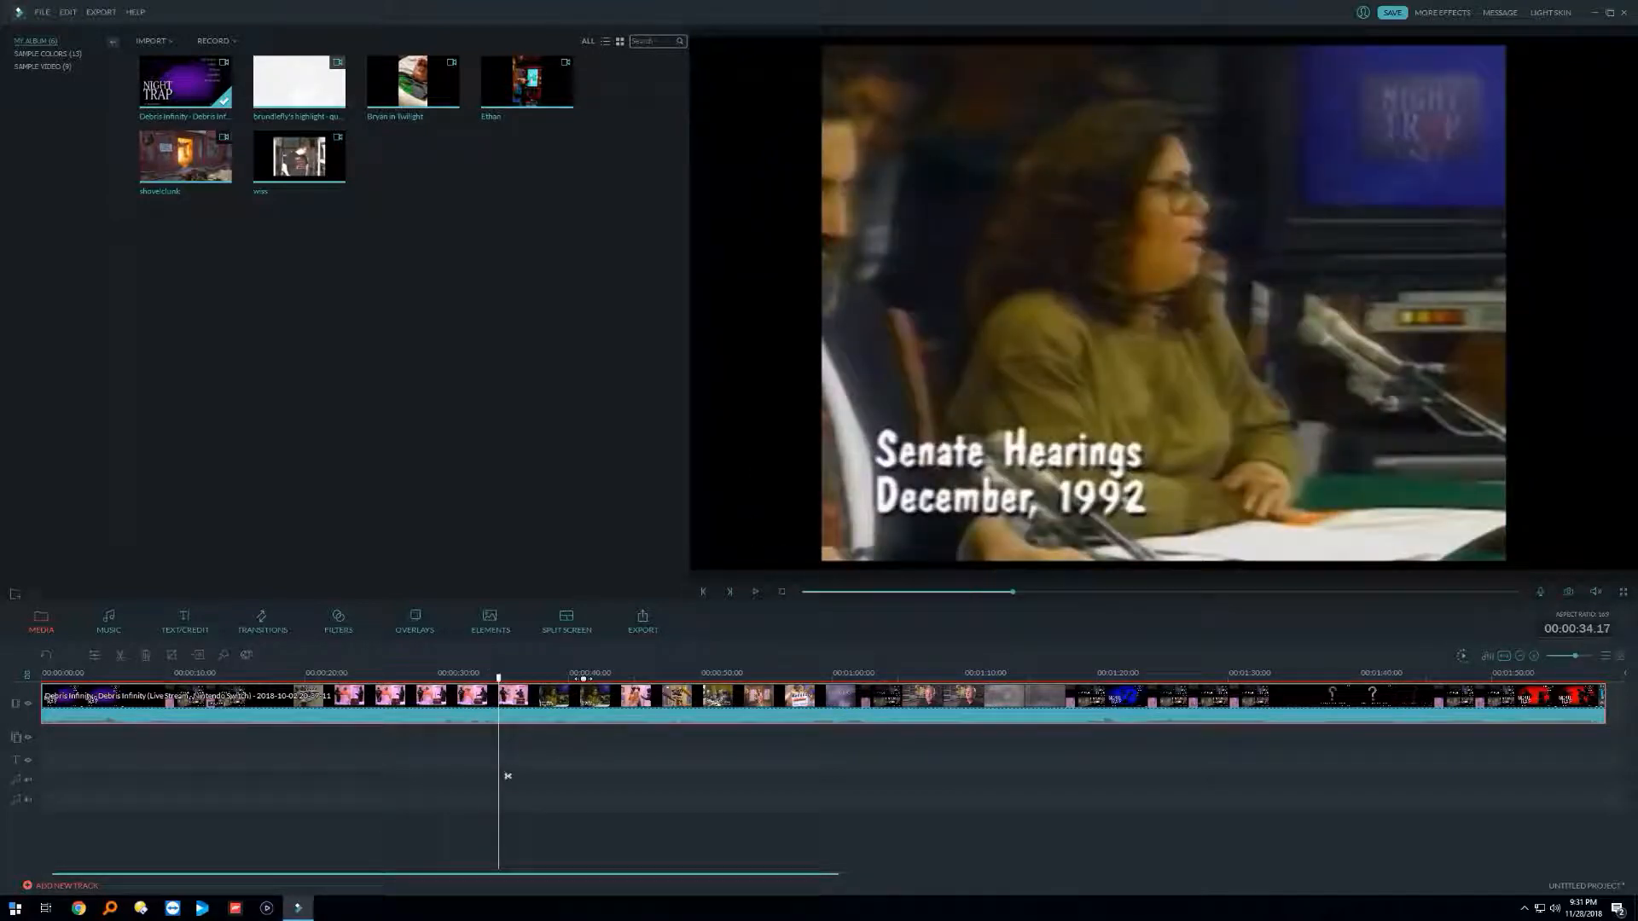
click(667, 675)
click(1049, 776)
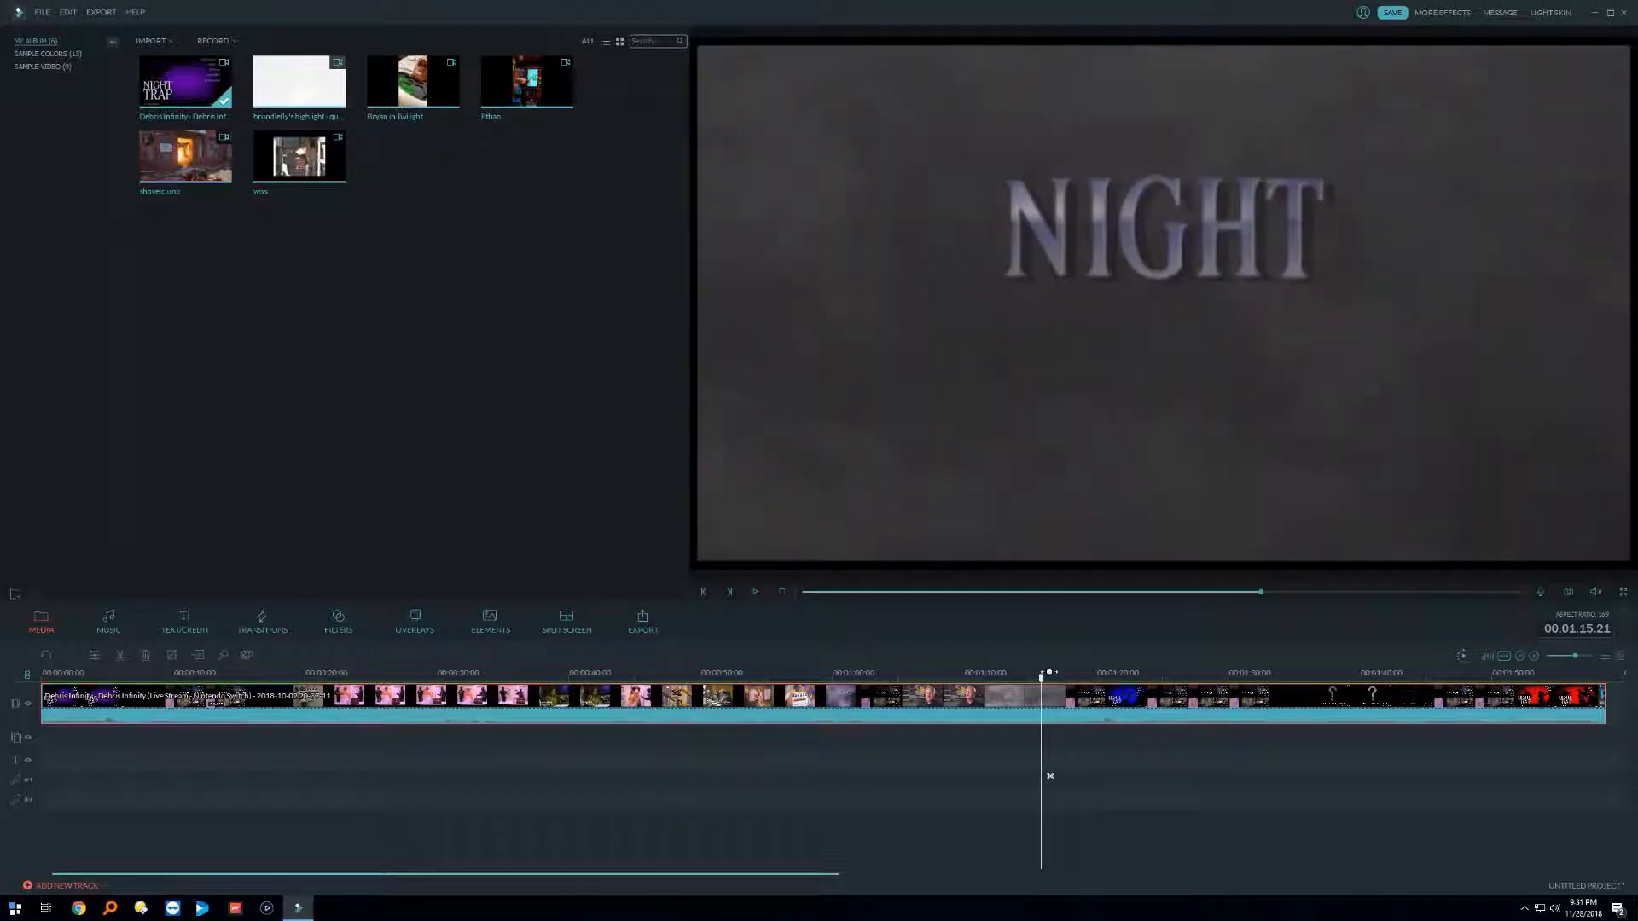
click(1345, 775)
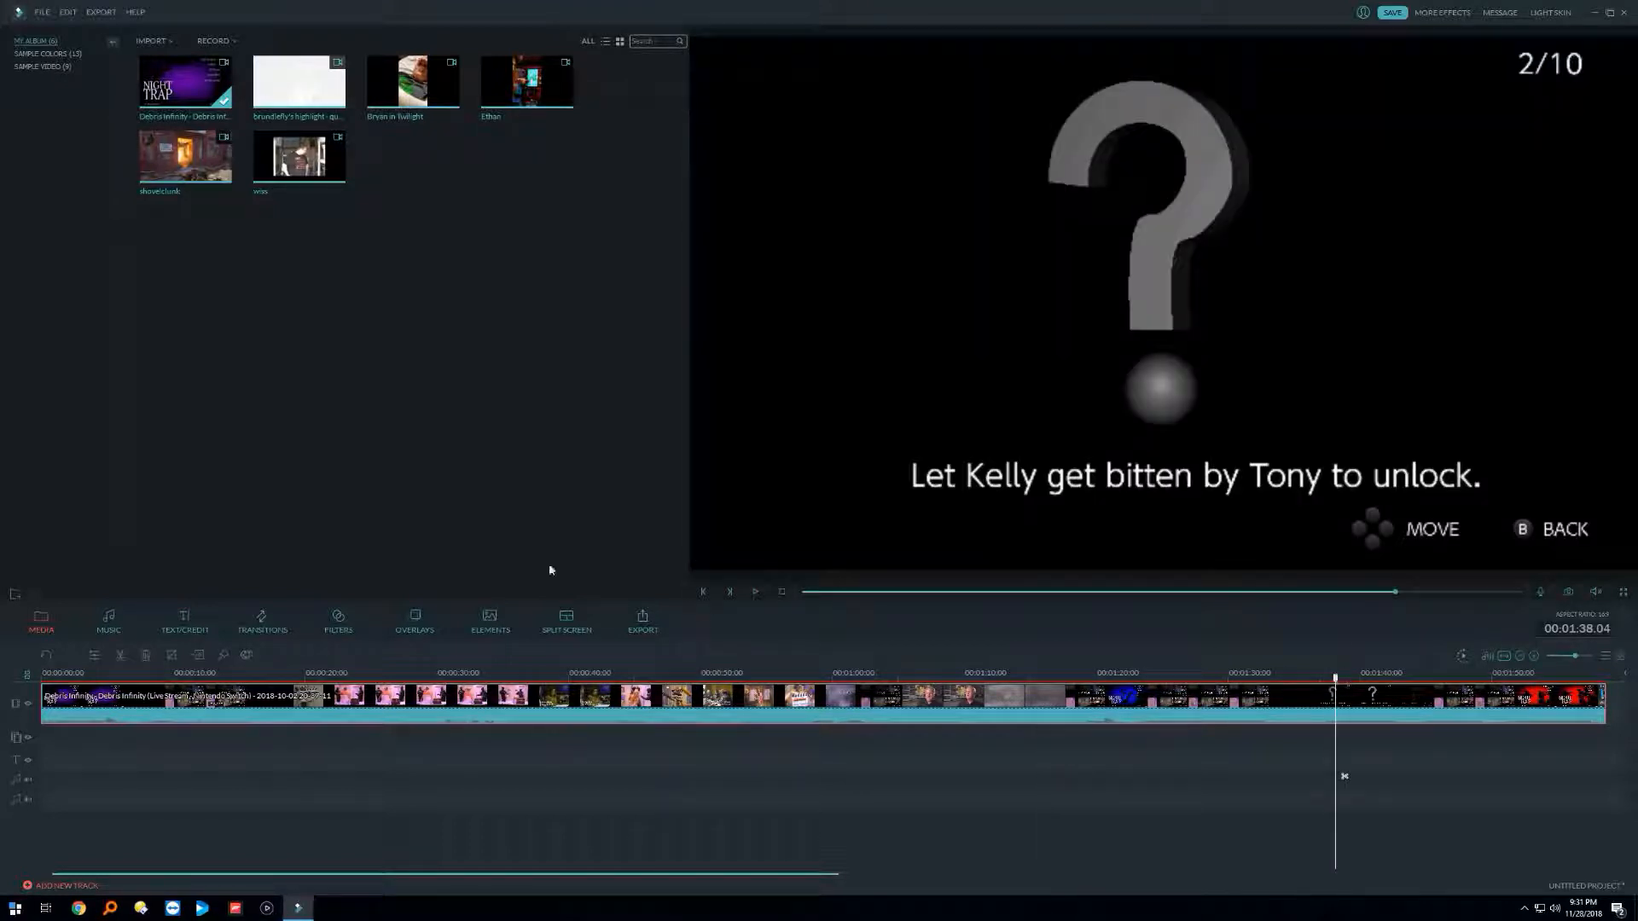
click(226, 776)
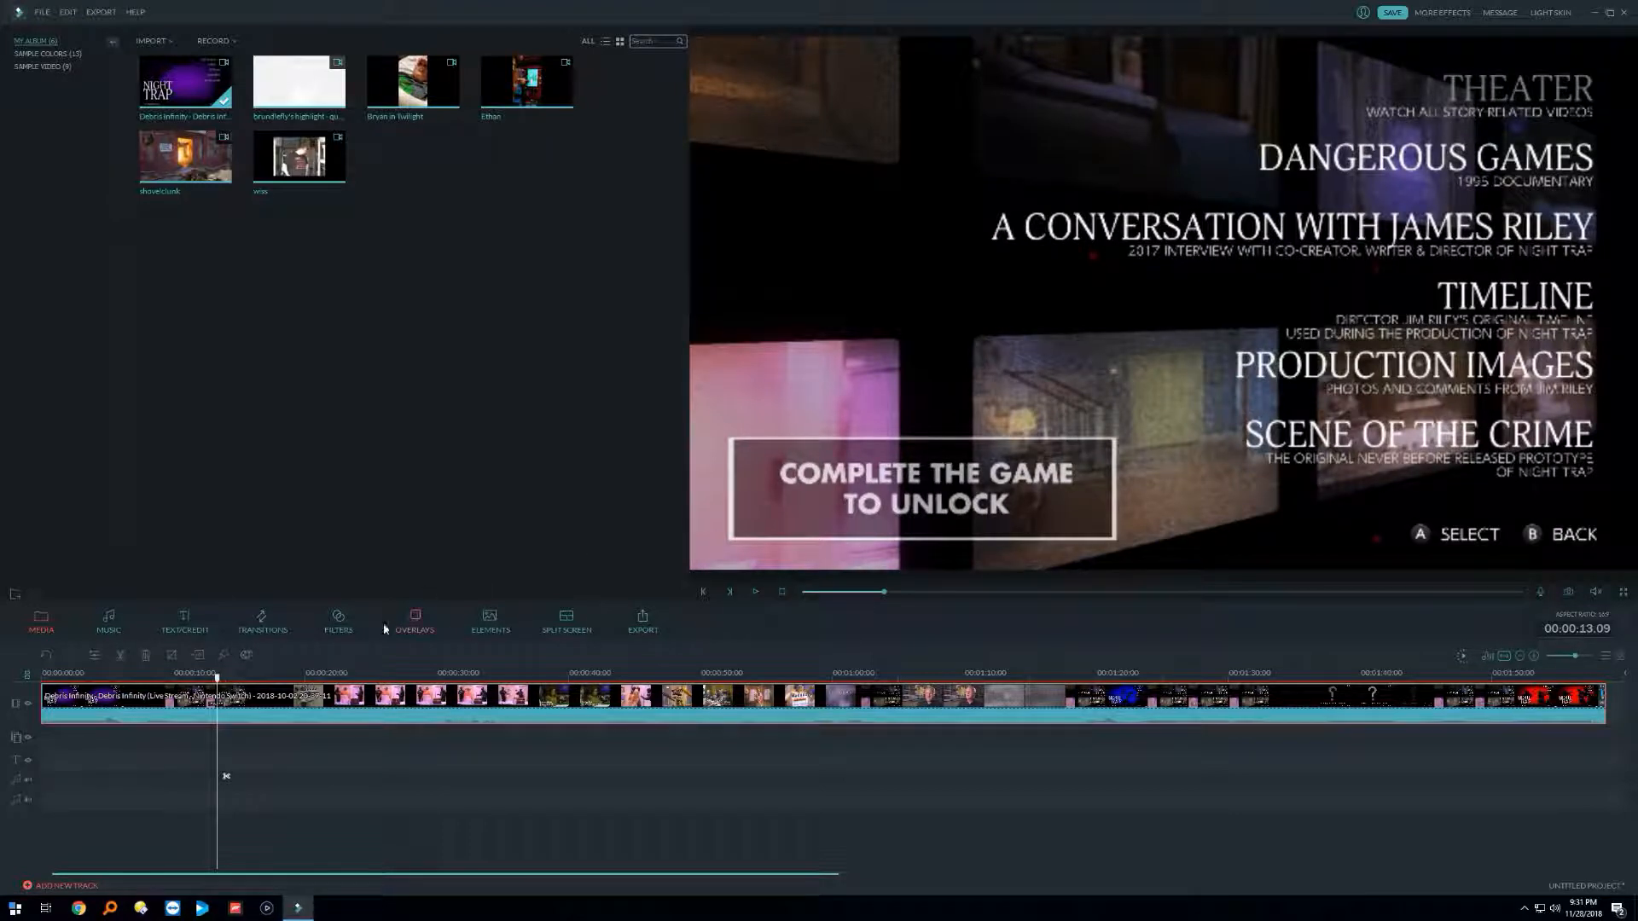
Step: Play the clip from the beginning and pause at 00:00:06.18
drag(217, 677, 34, 687)
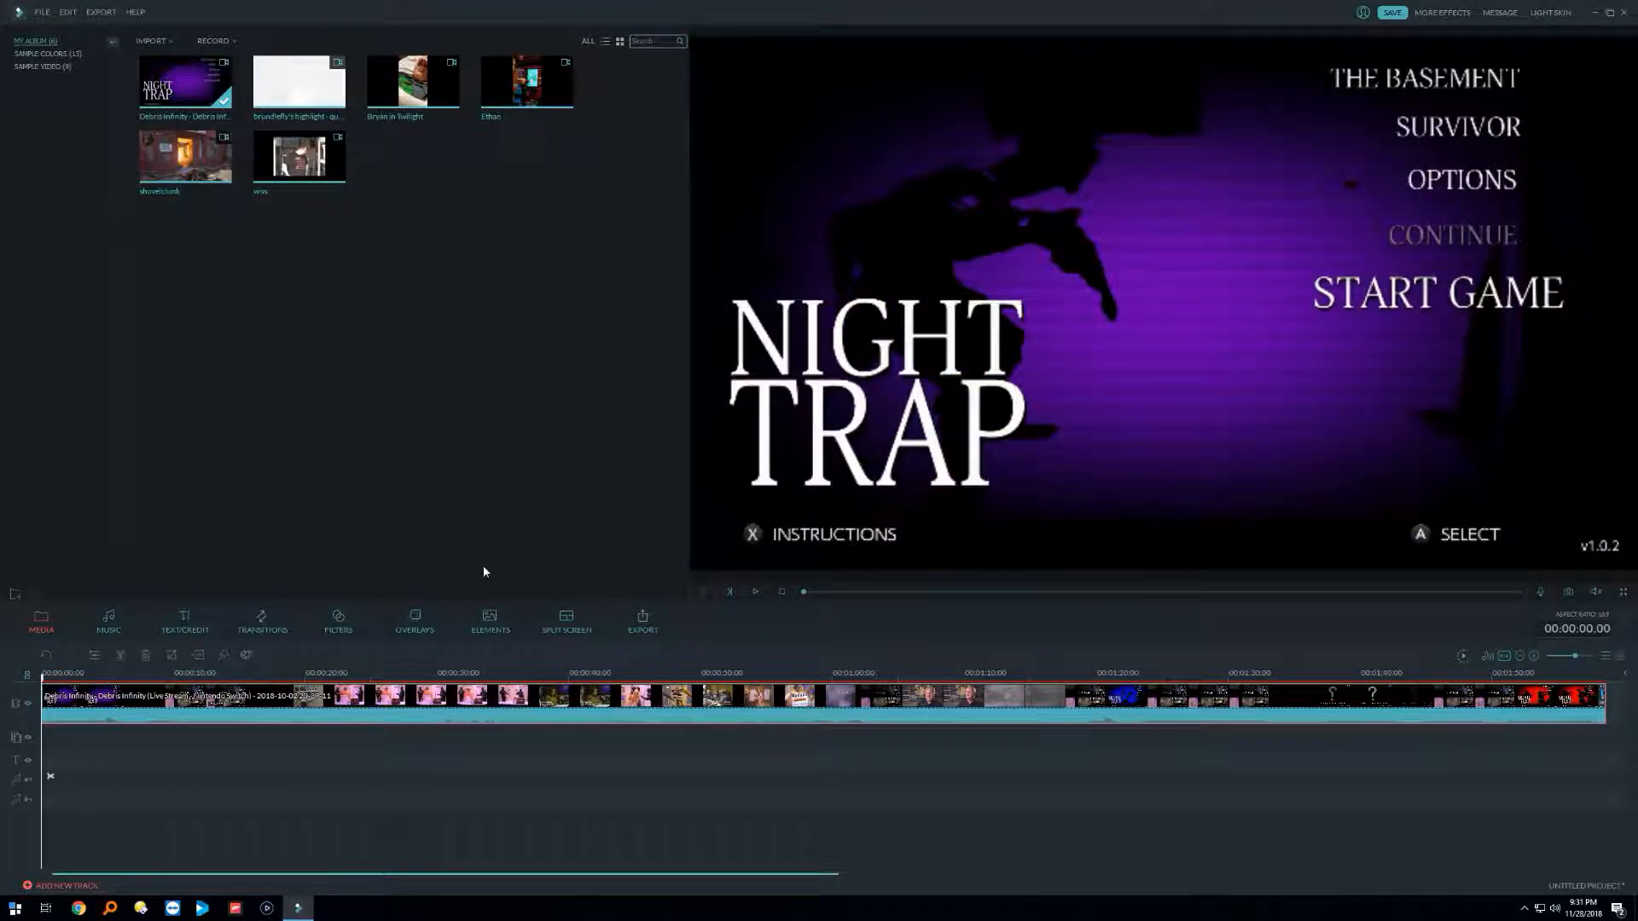
click(753, 591)
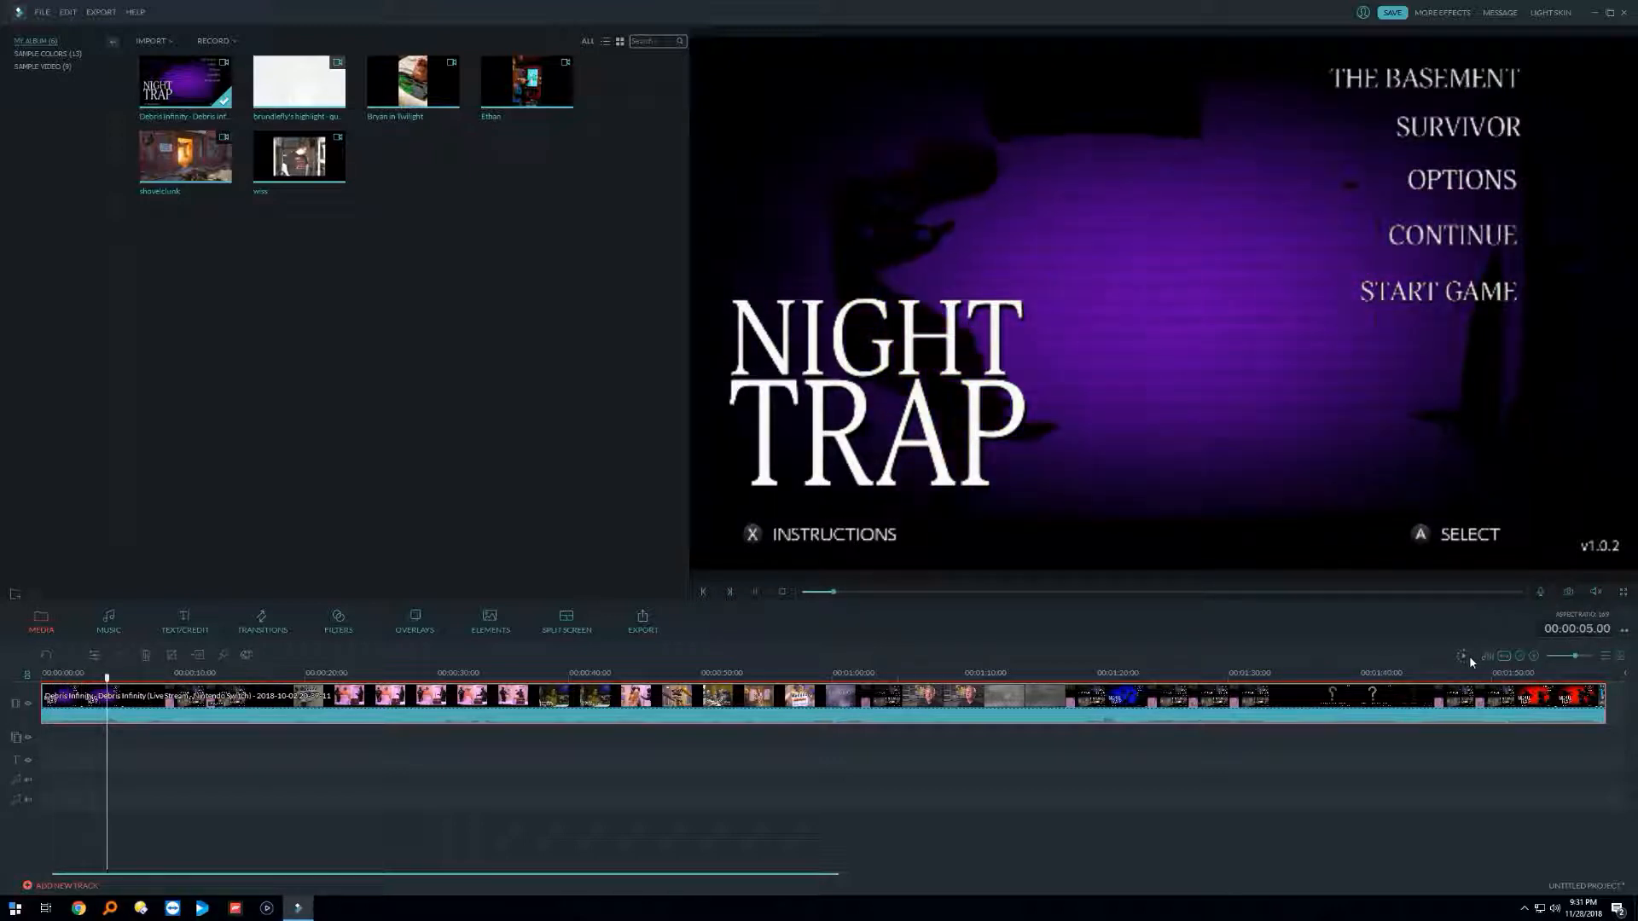
click(755, 592)
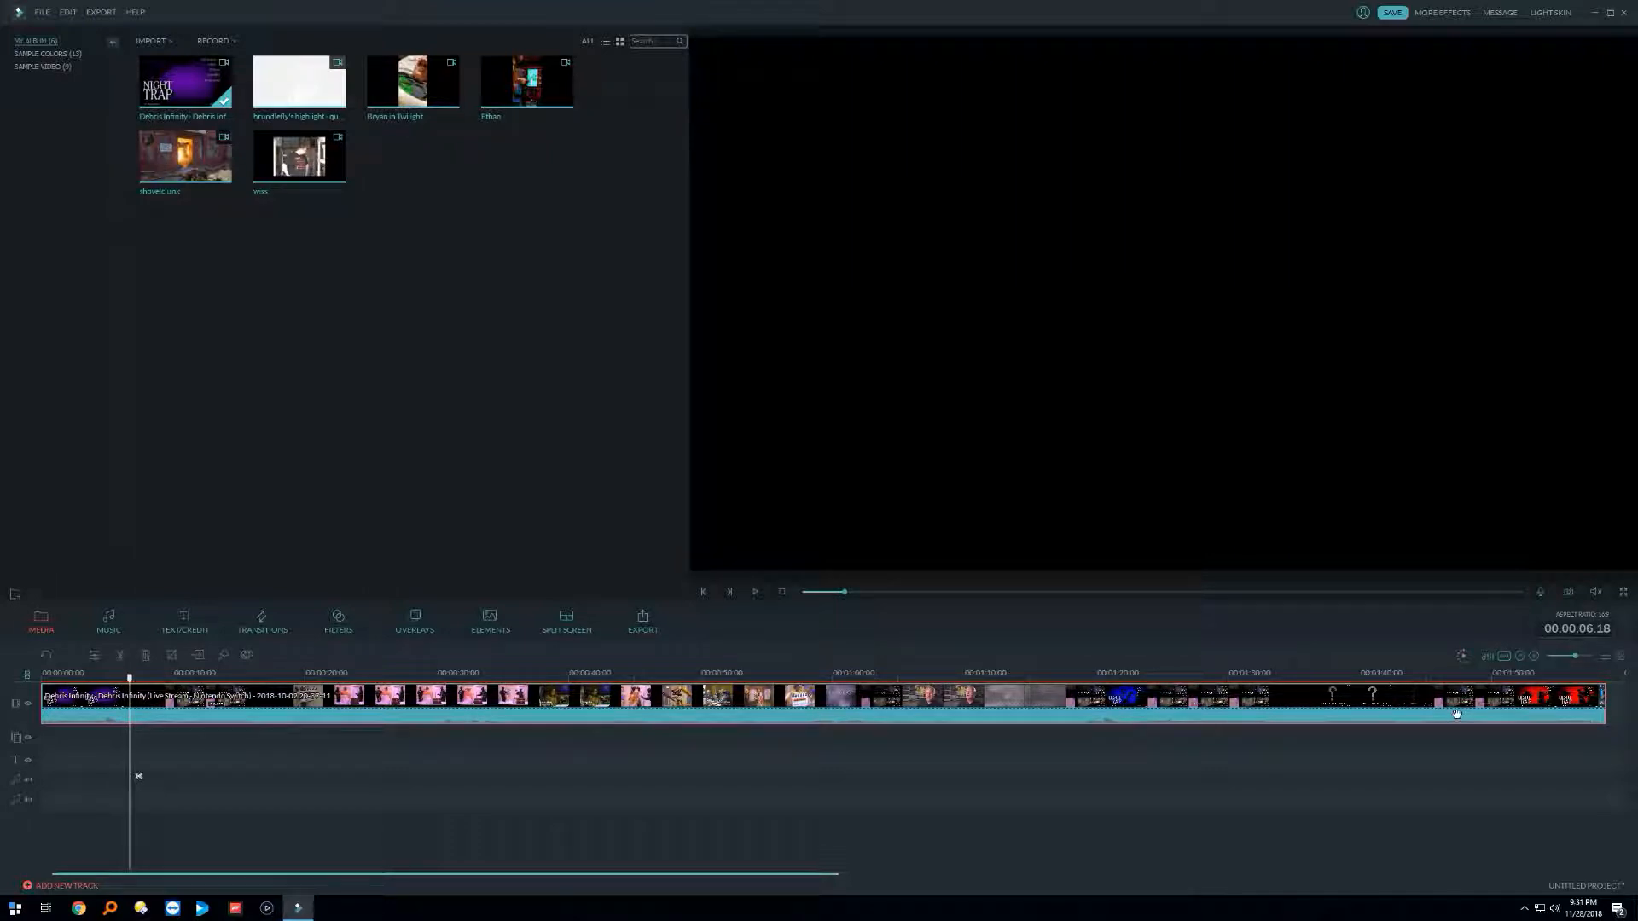
Step: Magnify the timeline until the clip's first 25 seconds or so fill its width
click(1538, 660)
click(1538, 659)
click(1538, 659)
click(1538, 659)
click(1539, 660)
click(1538, 660)
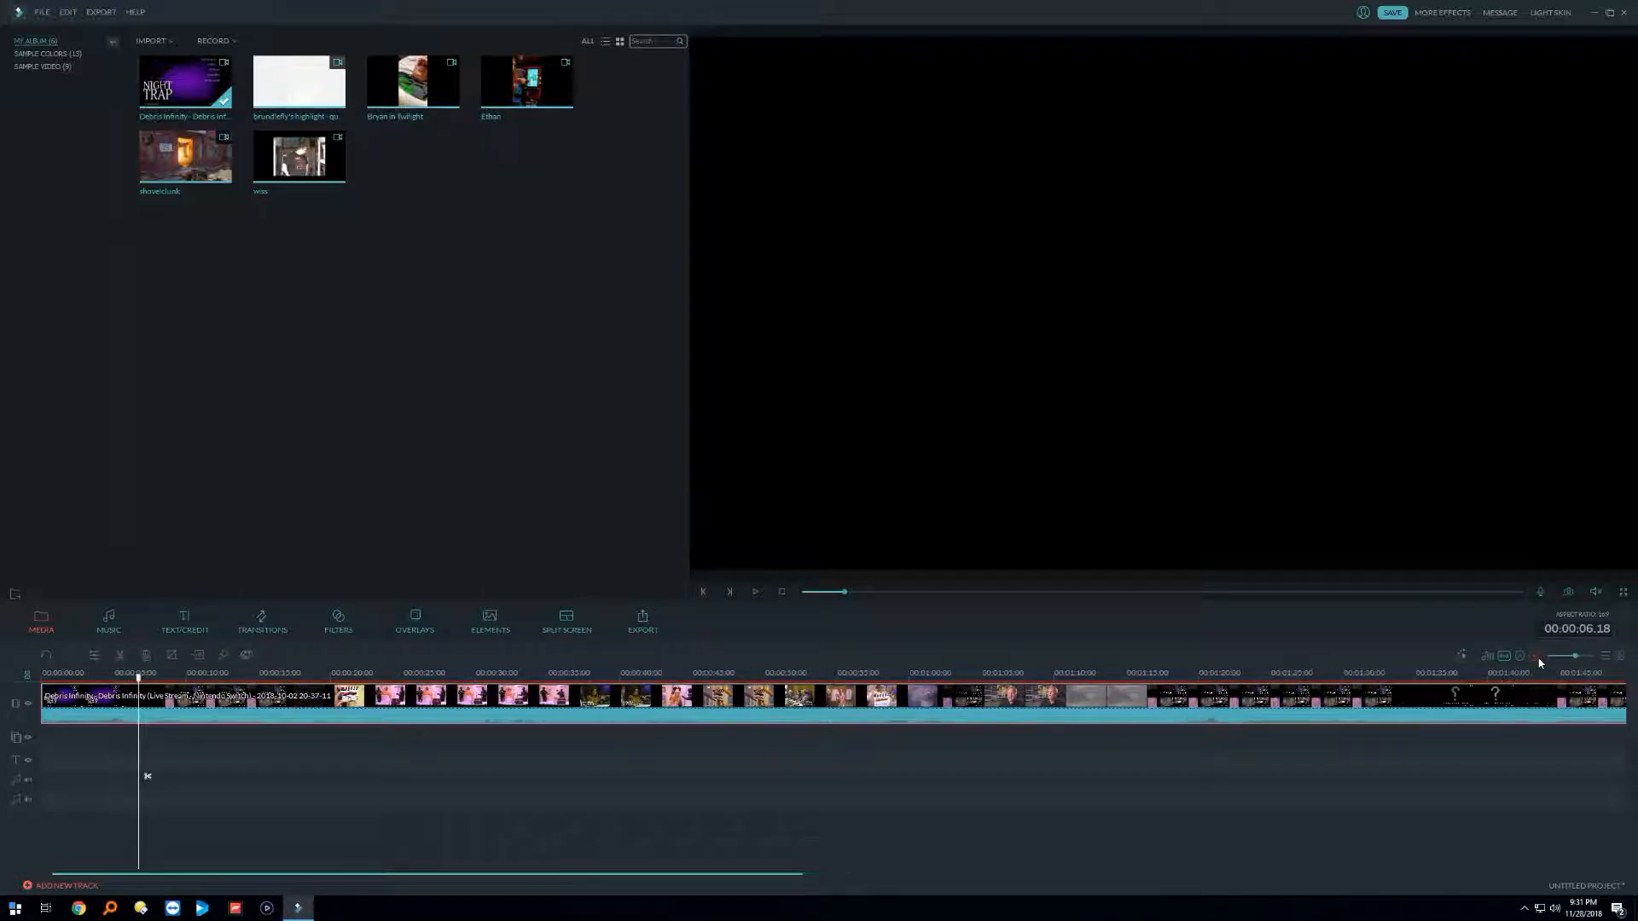
click(1540, 661)
click(1540, 661)
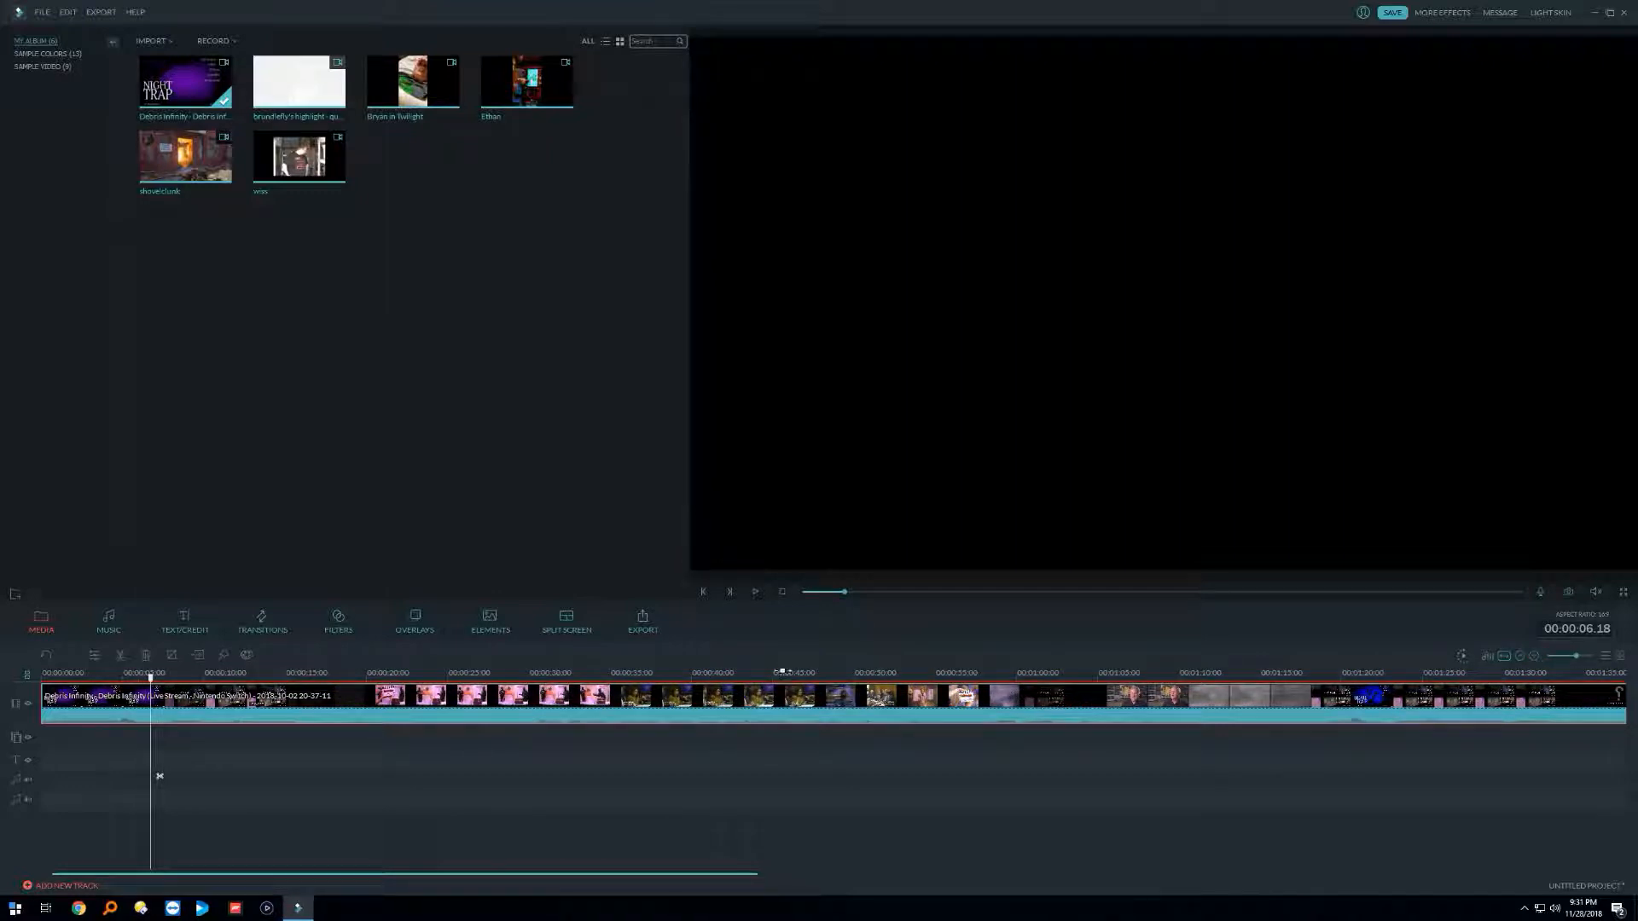
drag(784, 674, 1560, 700)
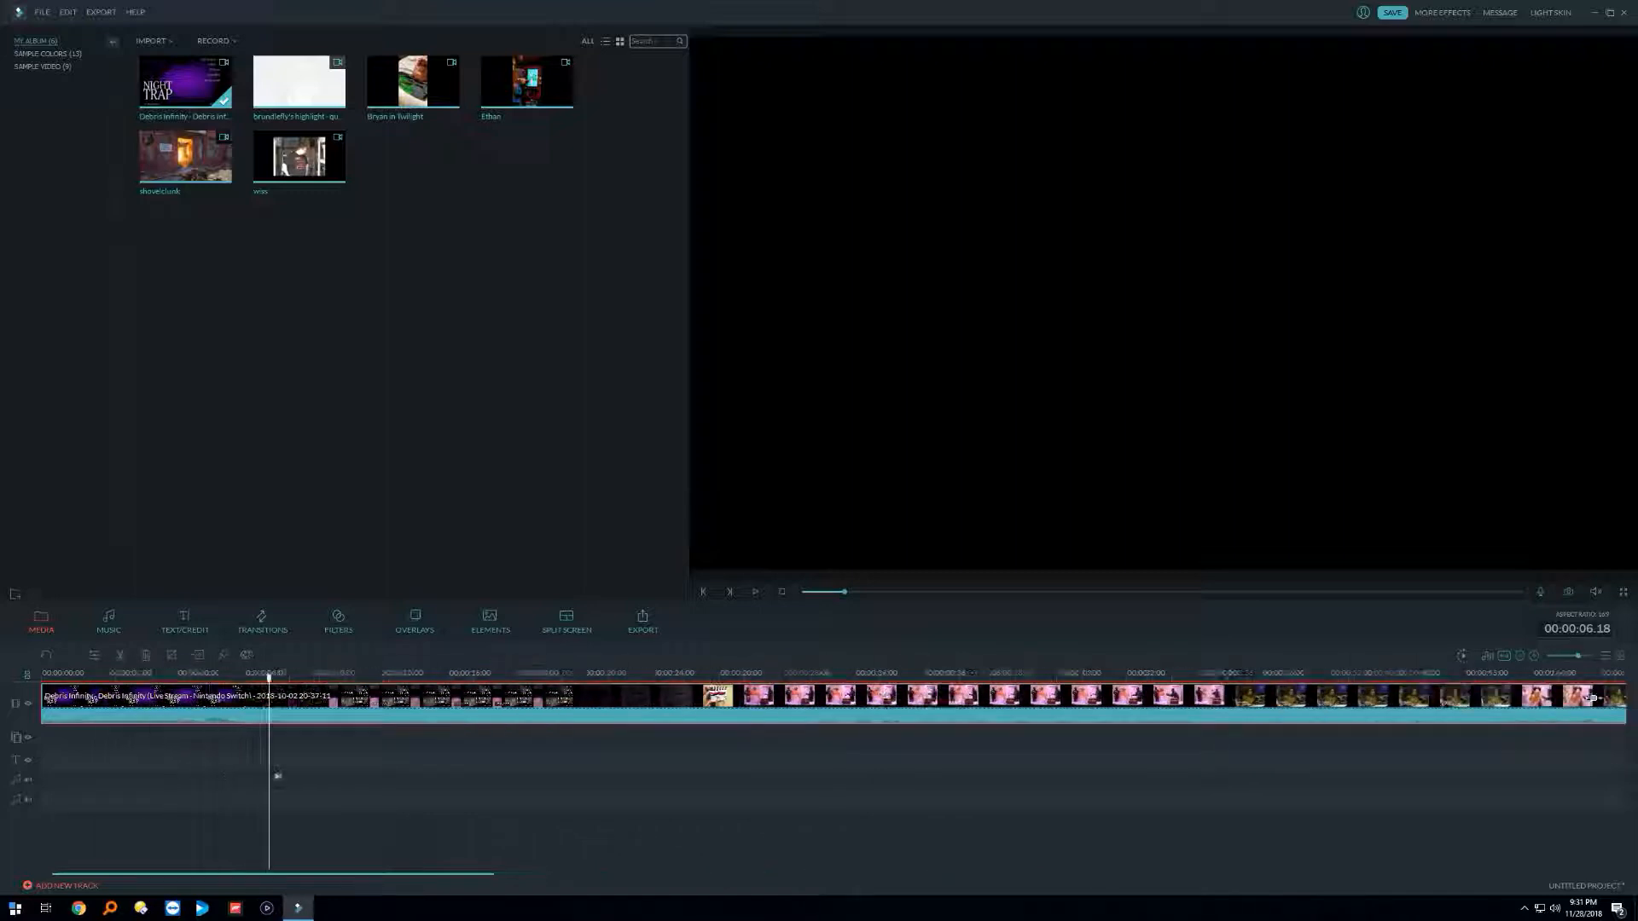
drag(493, 665, 786, 670)
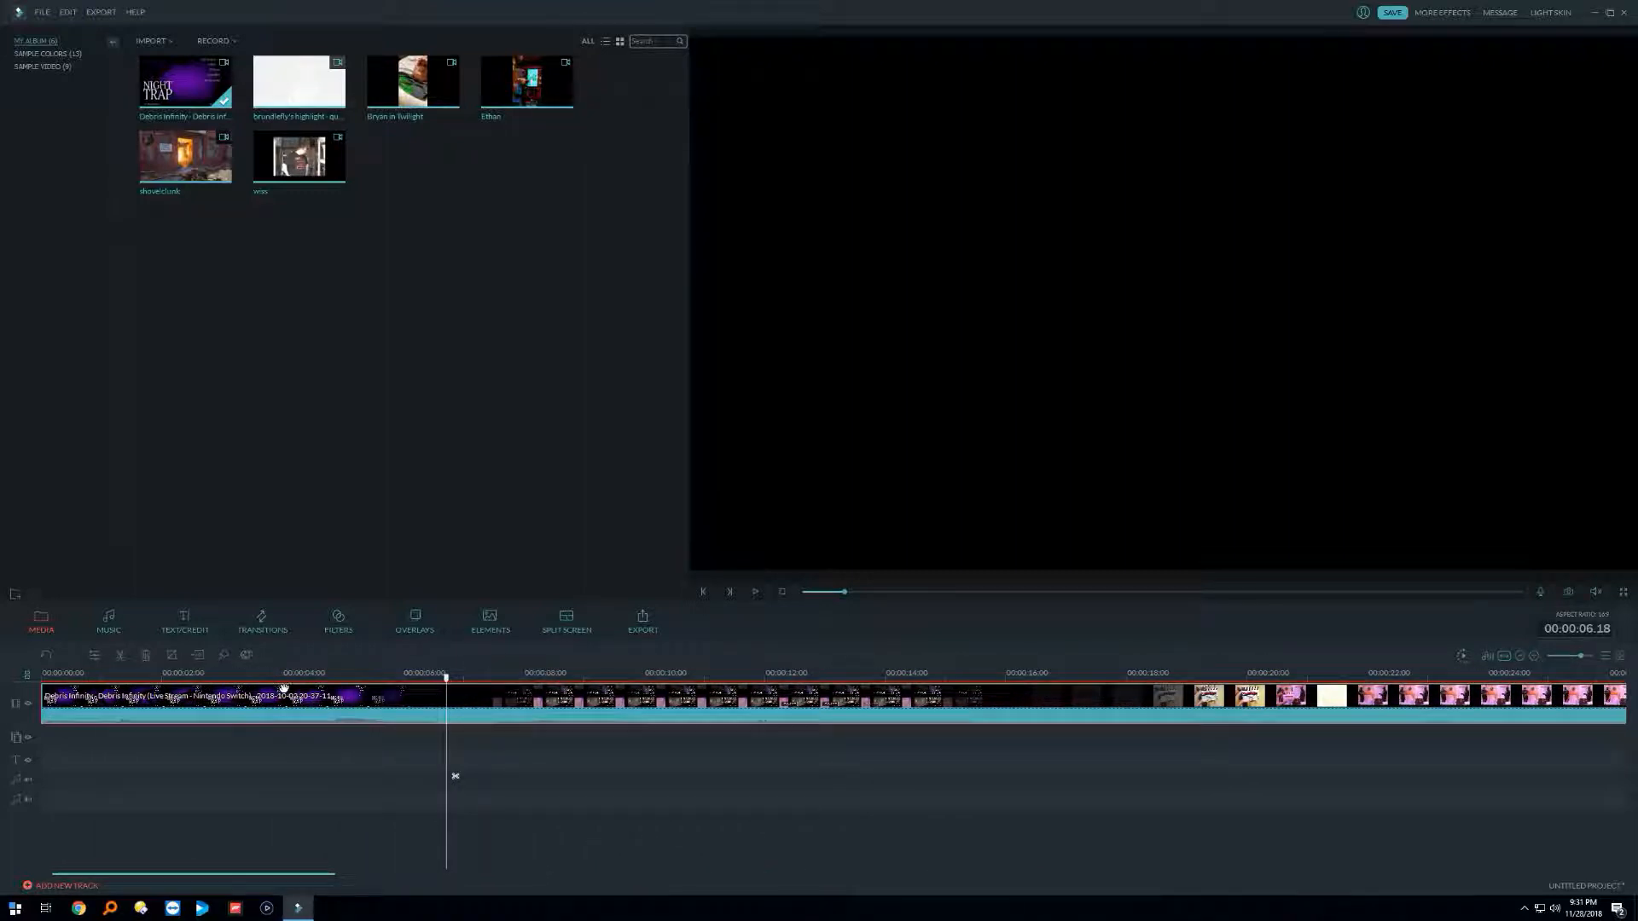
Step: Play the magnified clip from the start and pause at 00:00:05.09
key(Home)
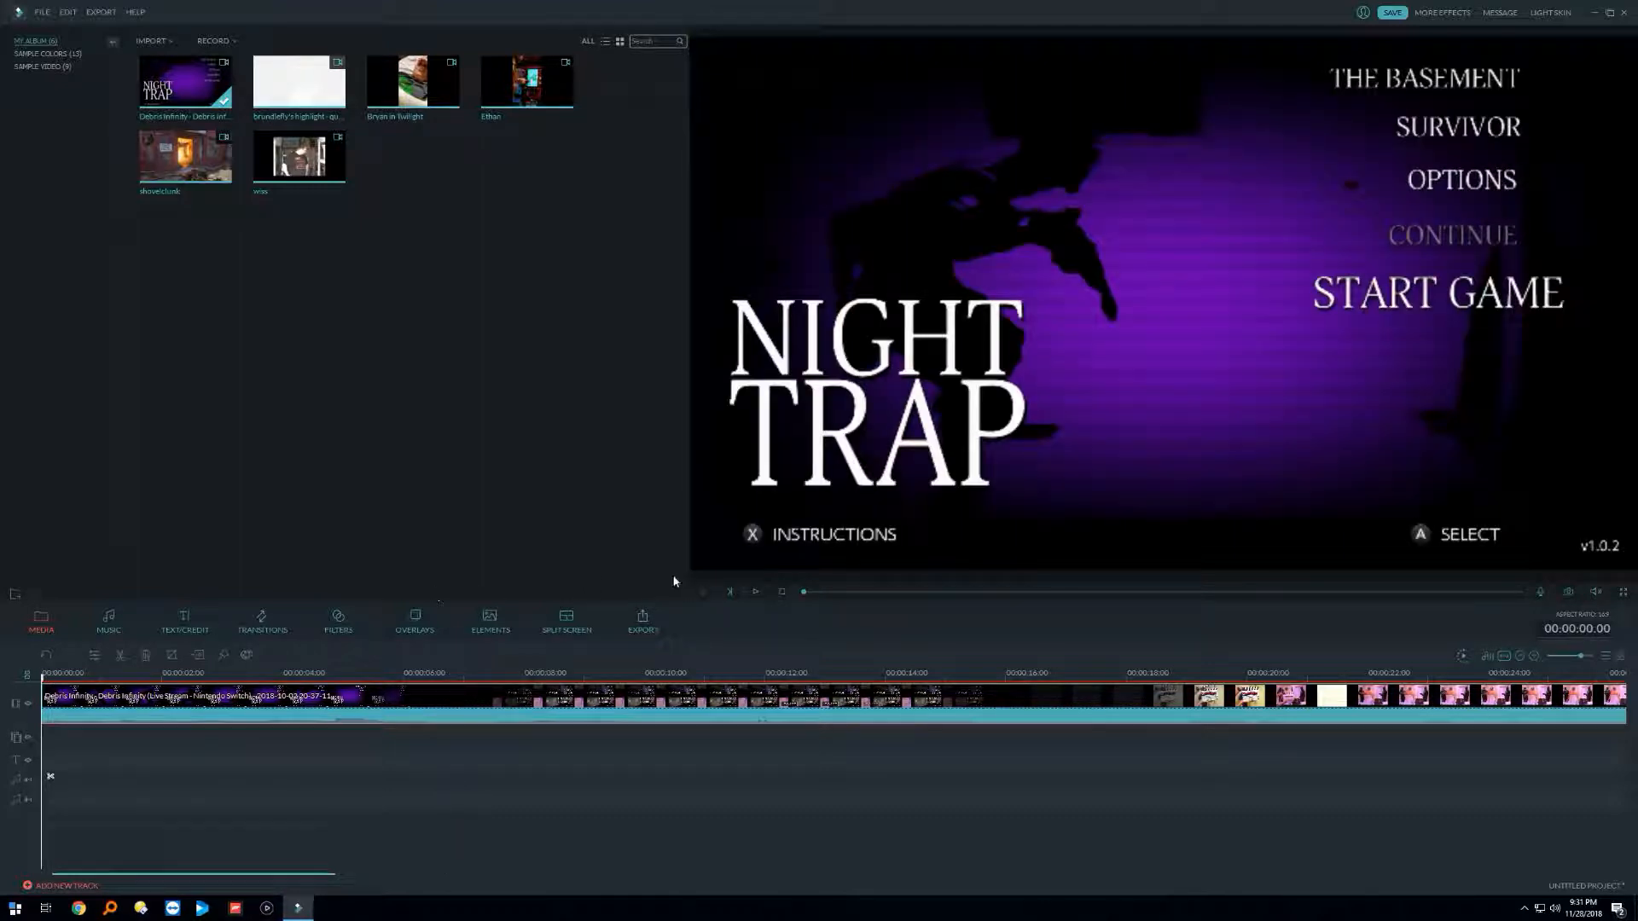
click(754, 592)
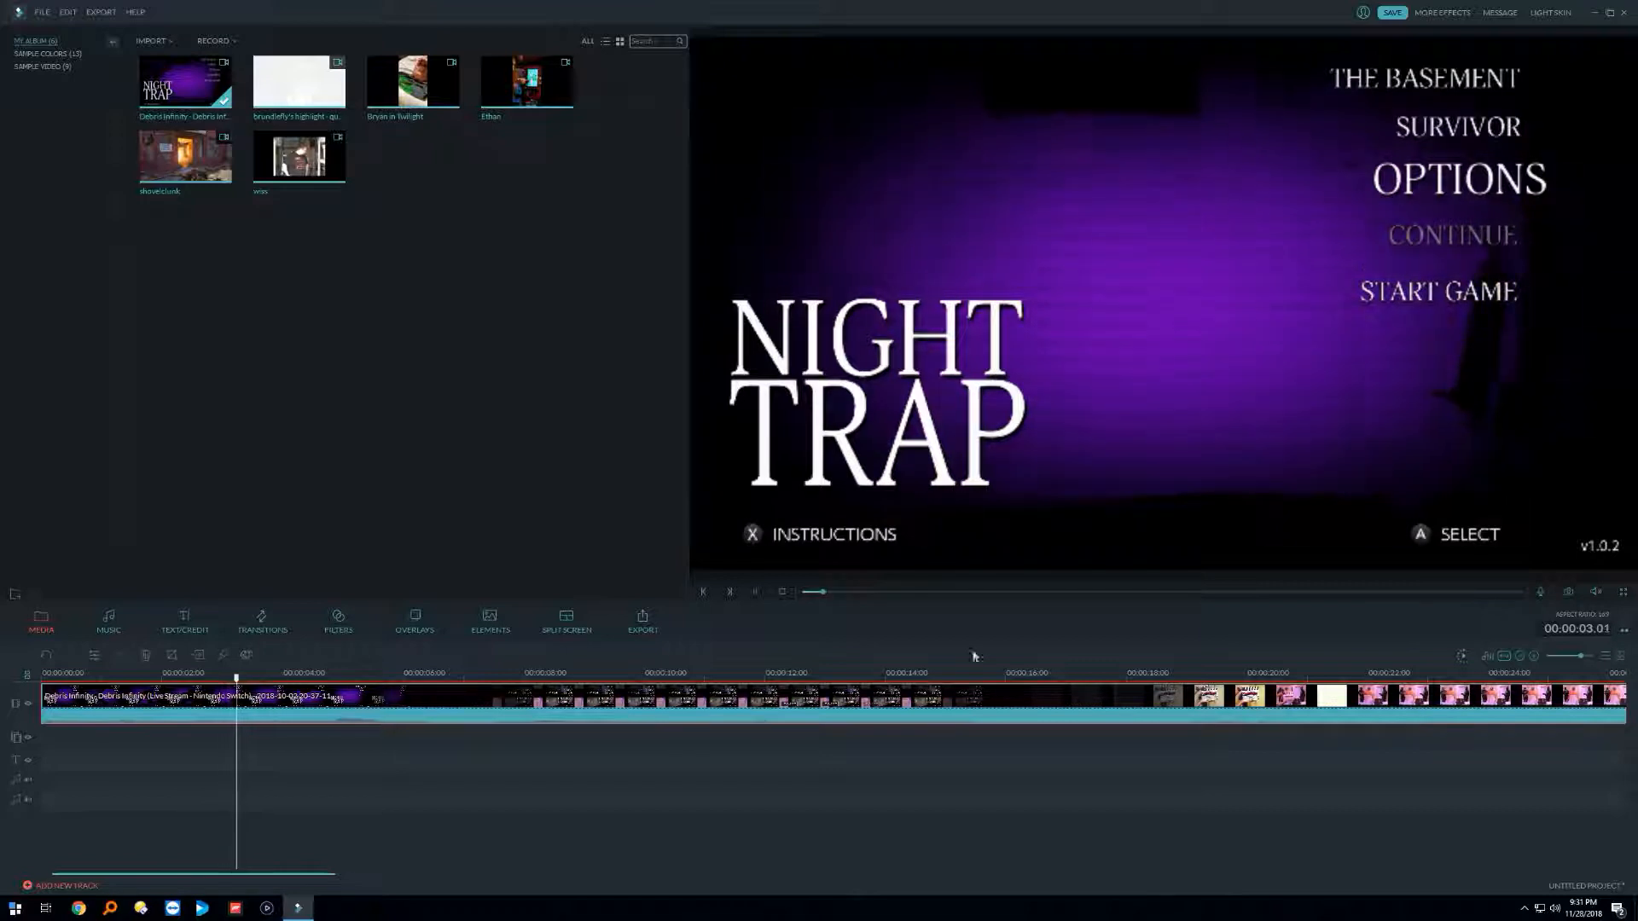
click(754, 592)
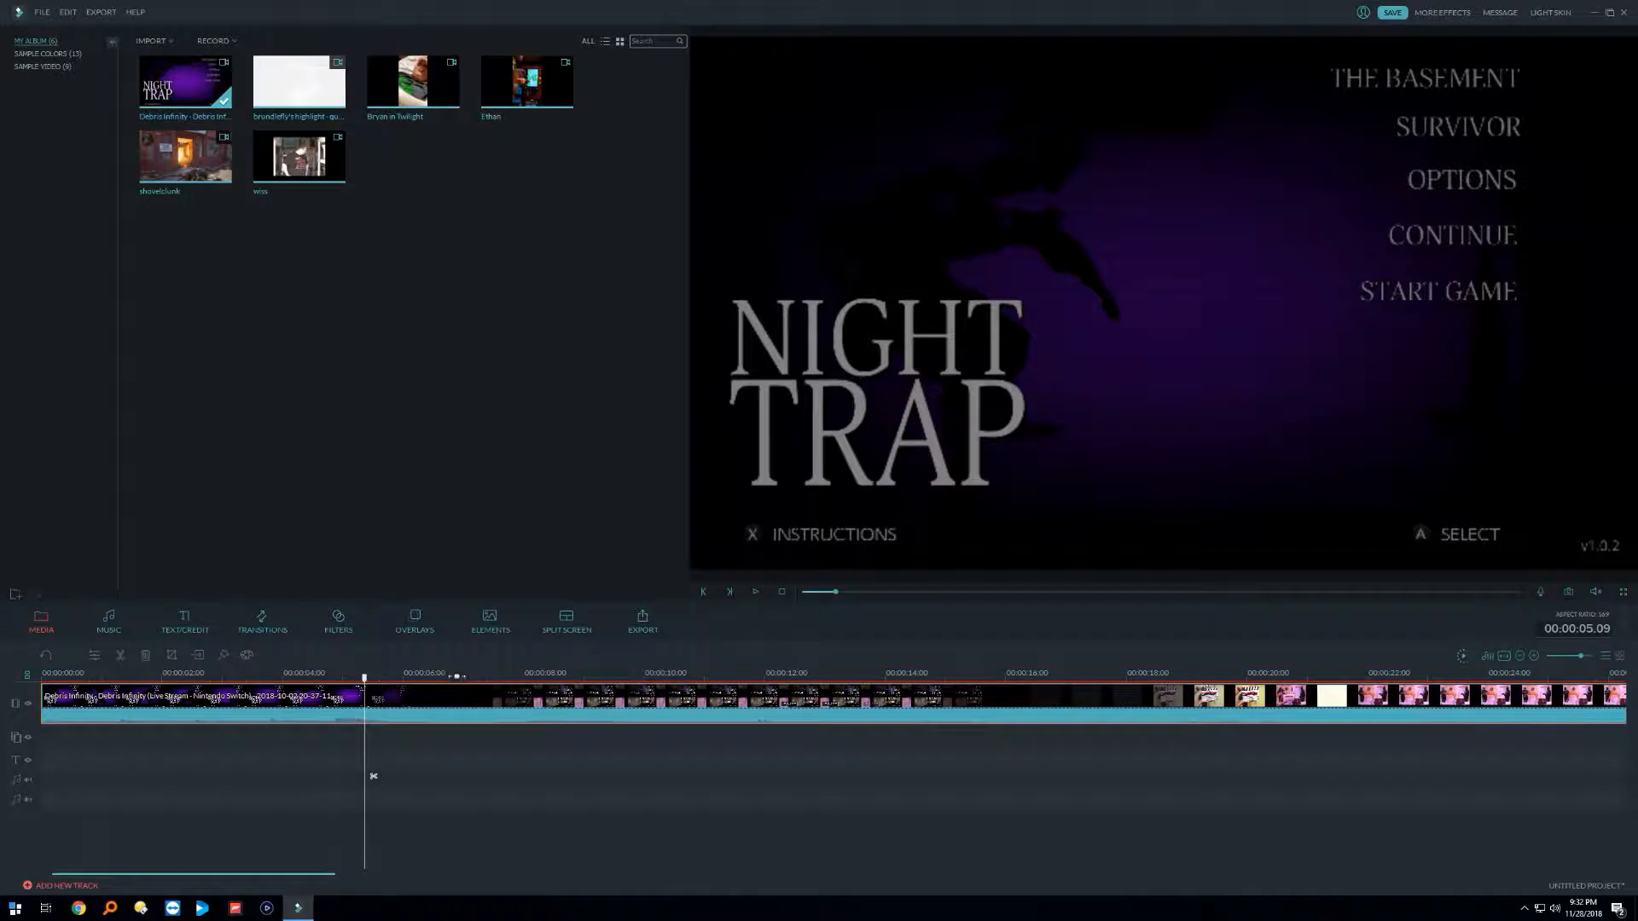
Step: Split the Night Trap clip at 00:00:06.22
click(458, 676)
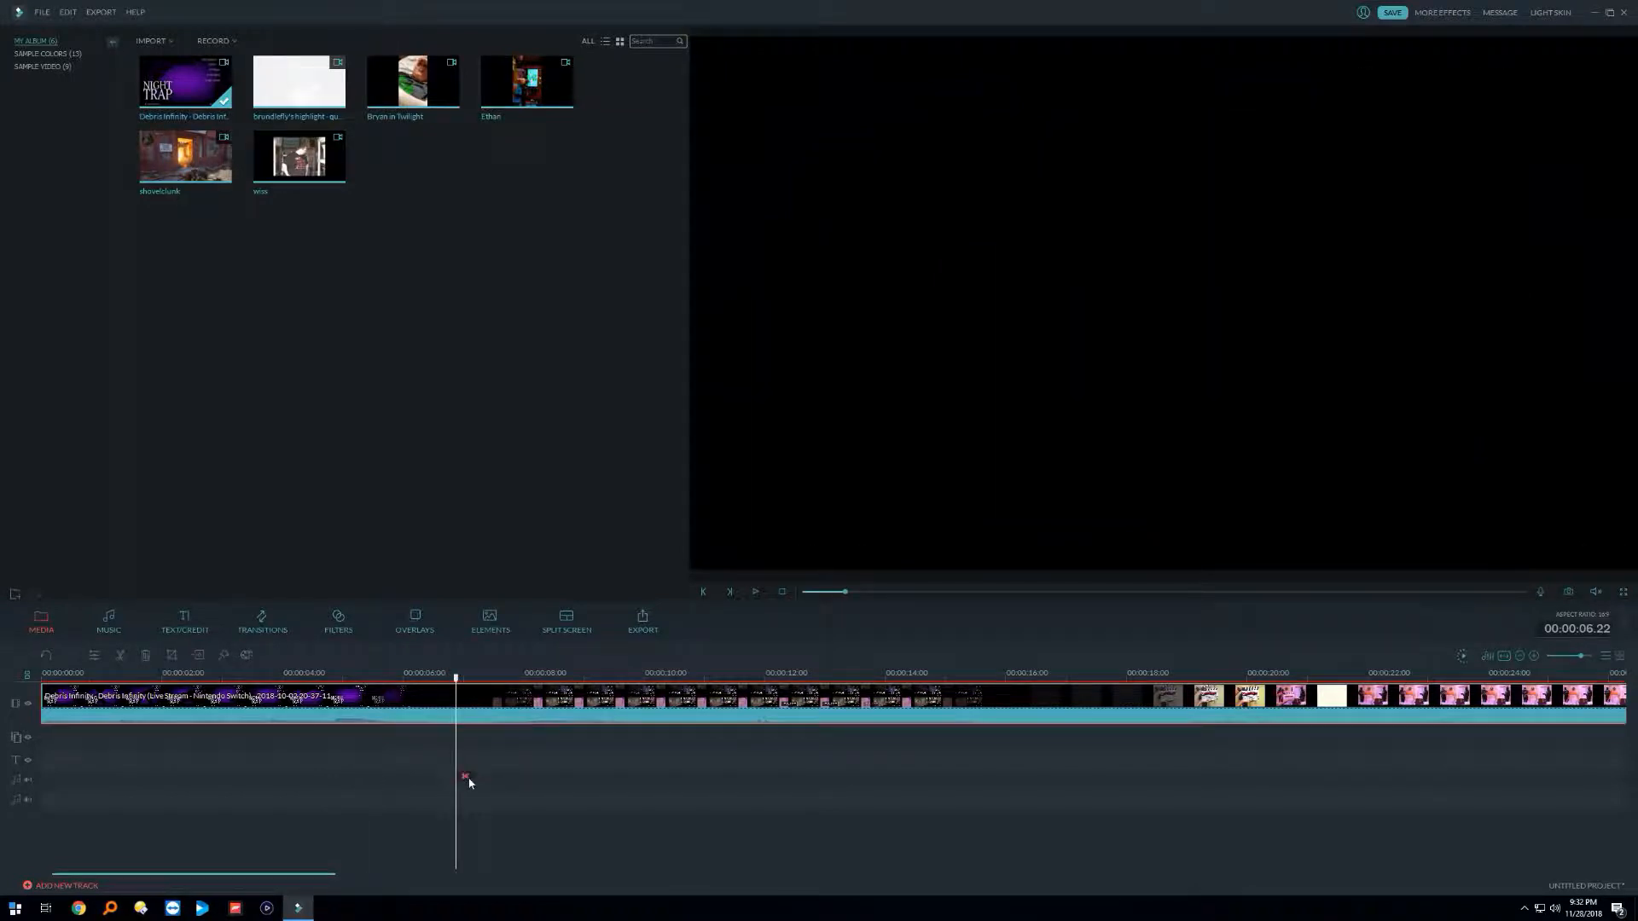
right_click(457, 698)
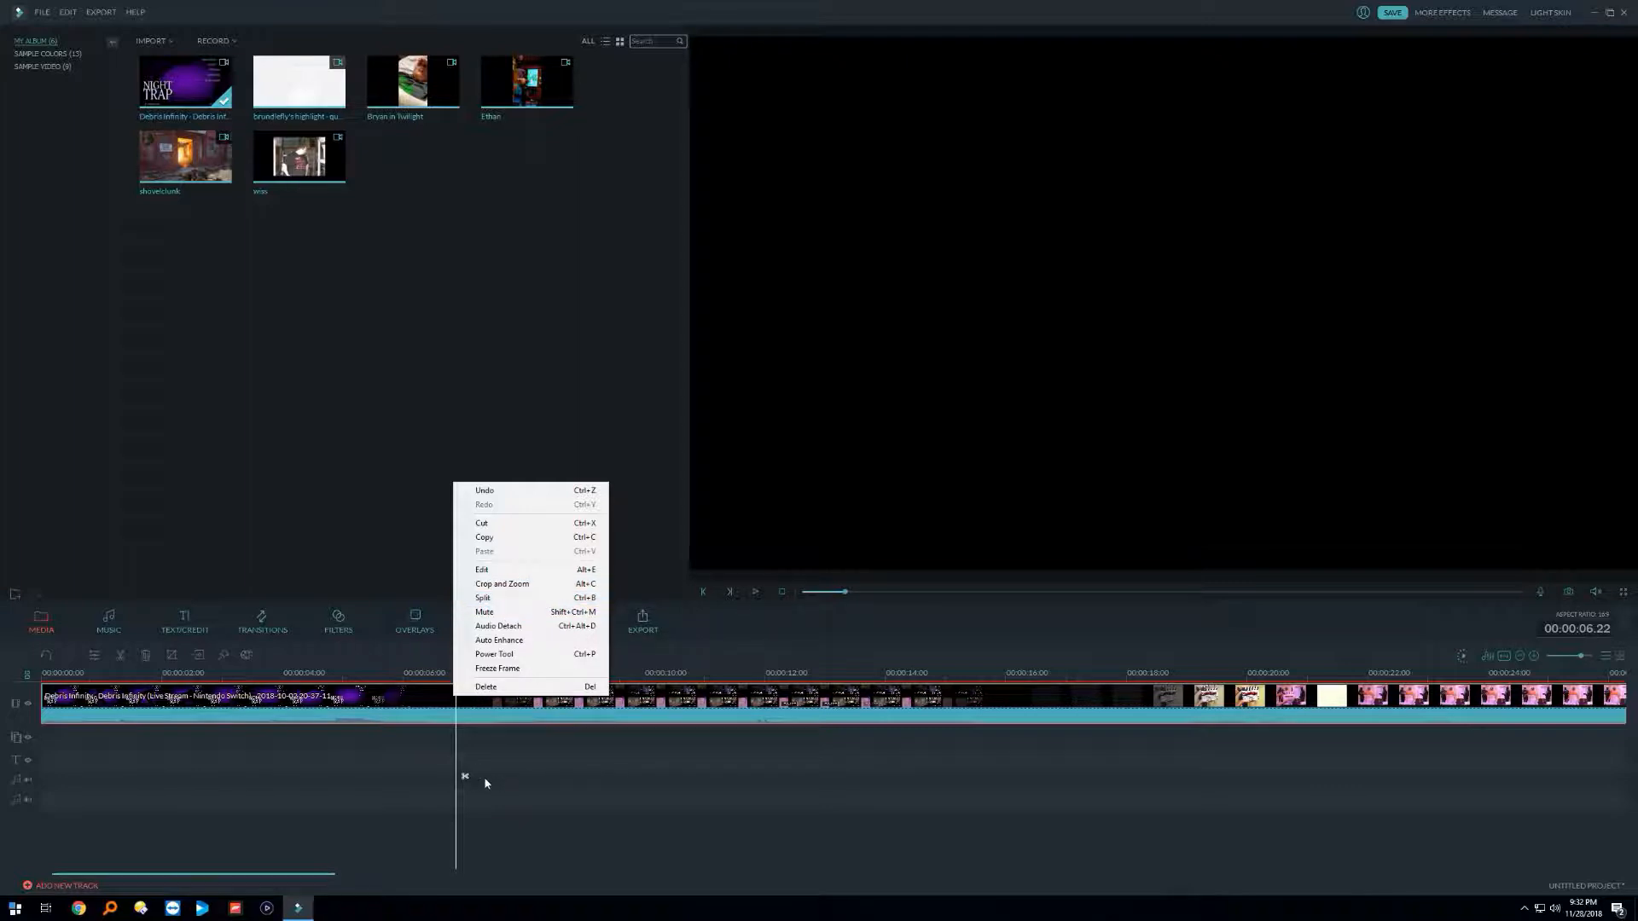
click(489, 781)
click(465, 777)
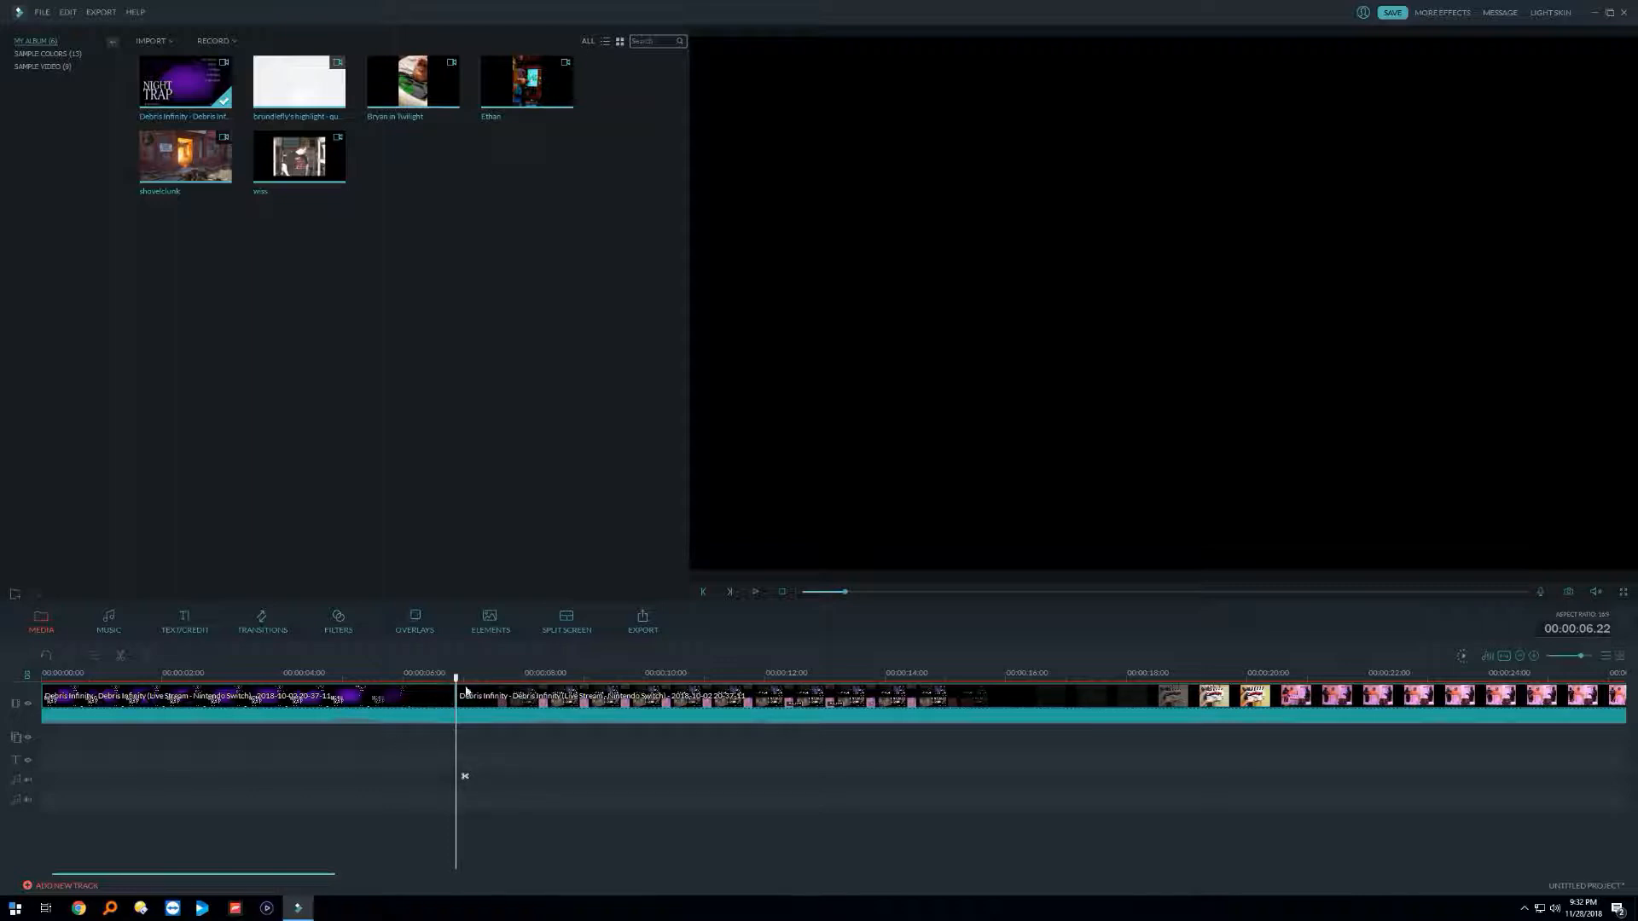
Step: Try deleting the opening segment of the split clip, and restore it
click(358, 701)
key(Delete)
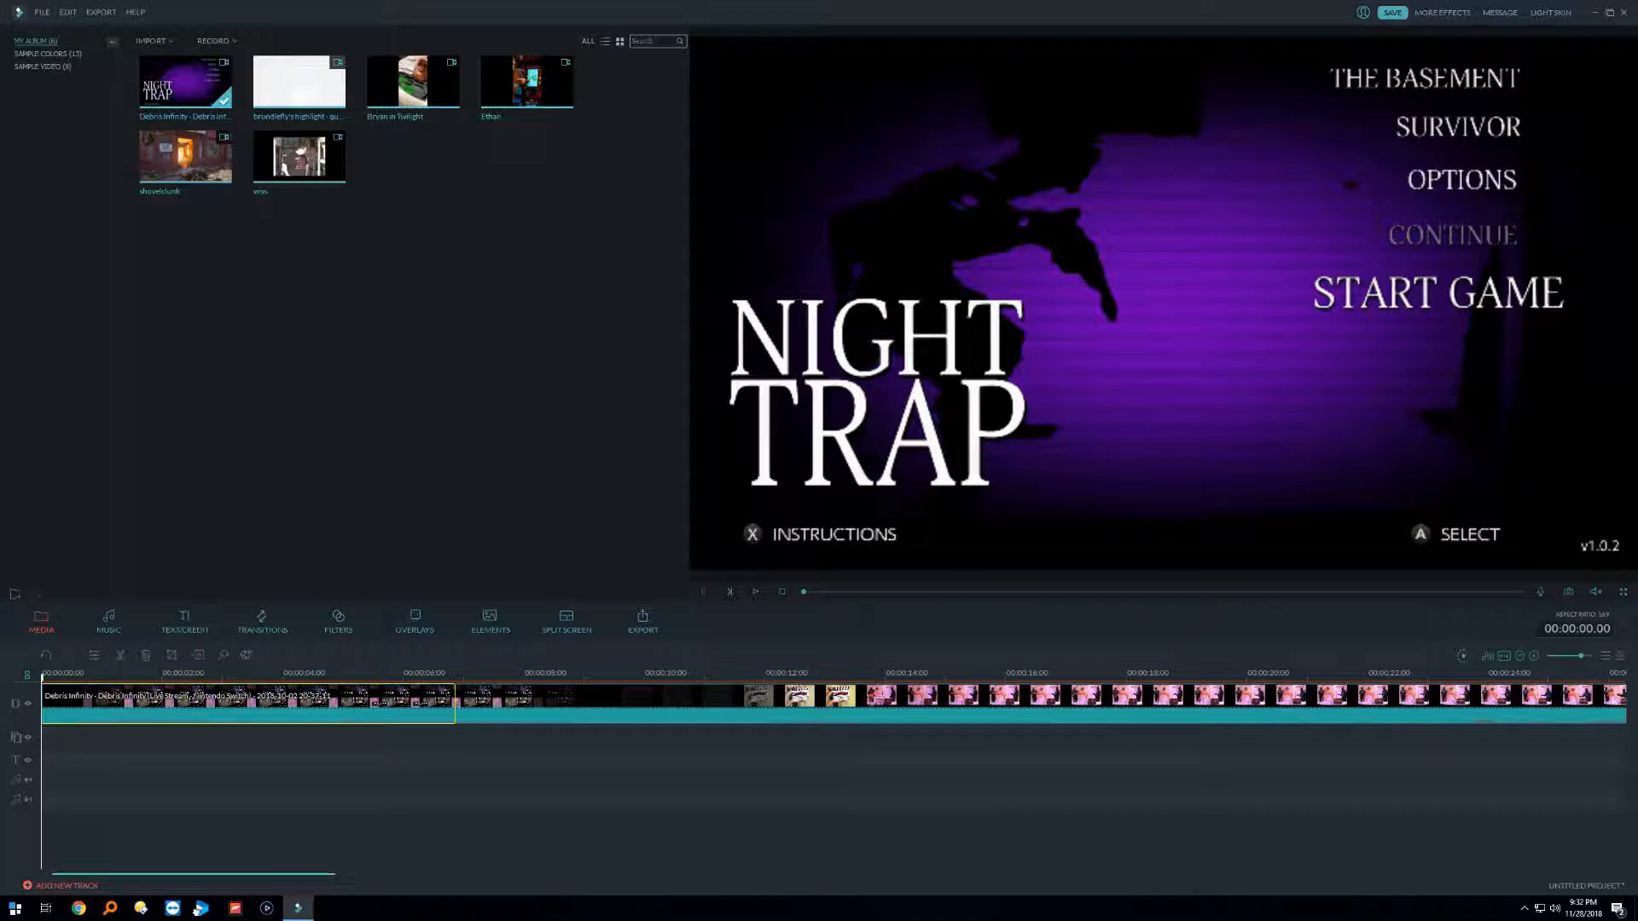
drag(183, 910, 177, 910)
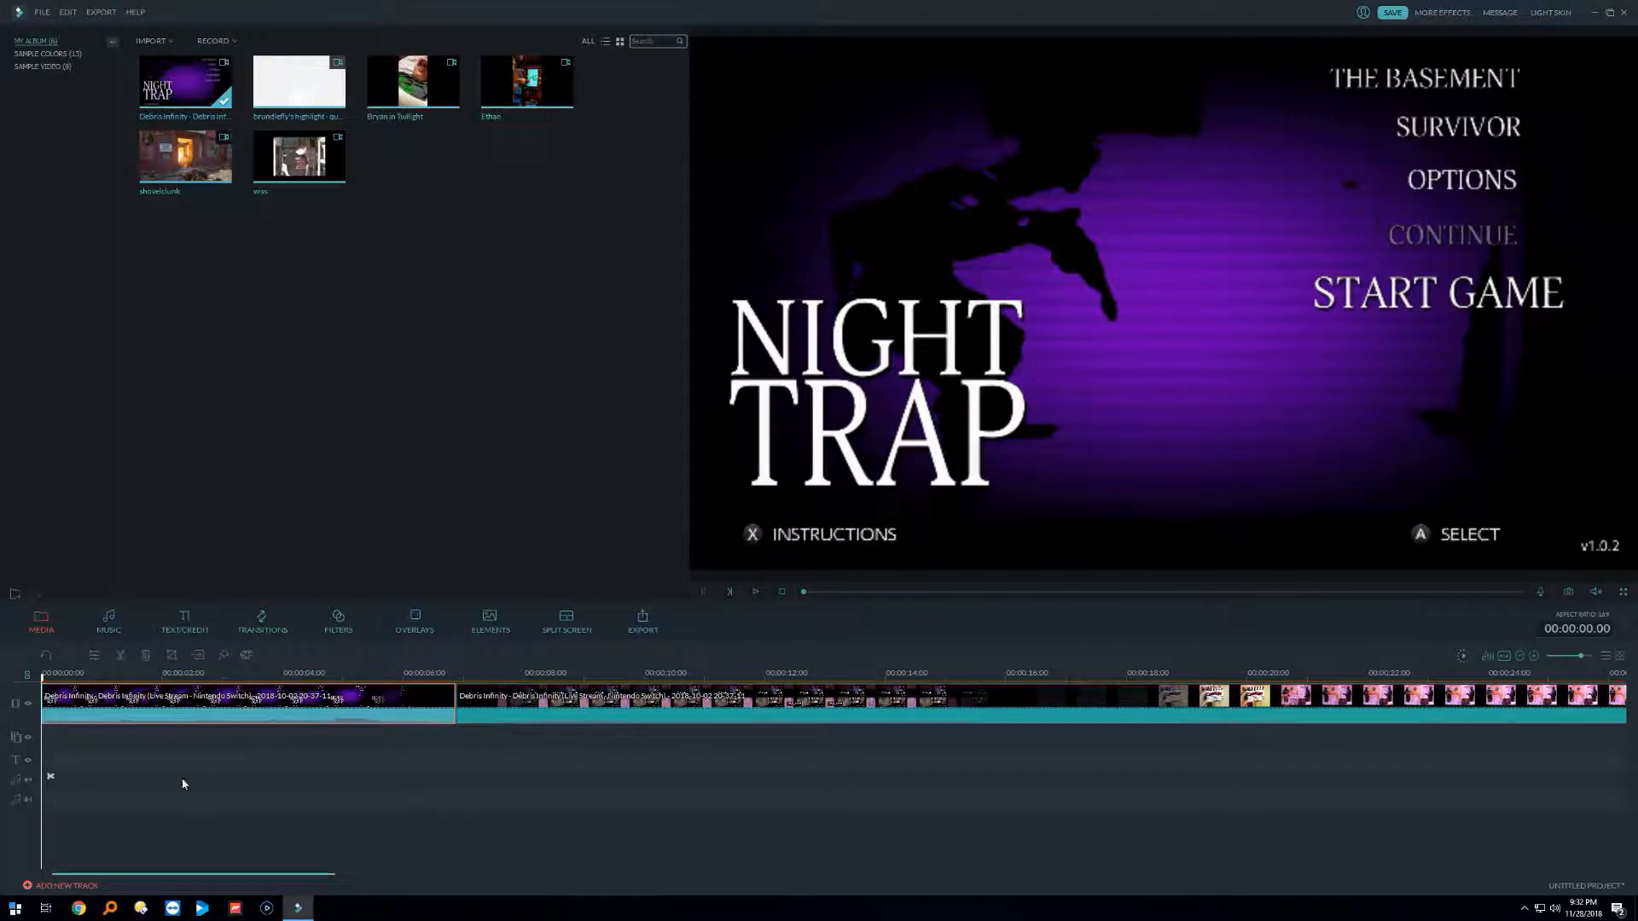
Step: View the Track Manager's text and music track options, and cancel without changes
click(96, 887)
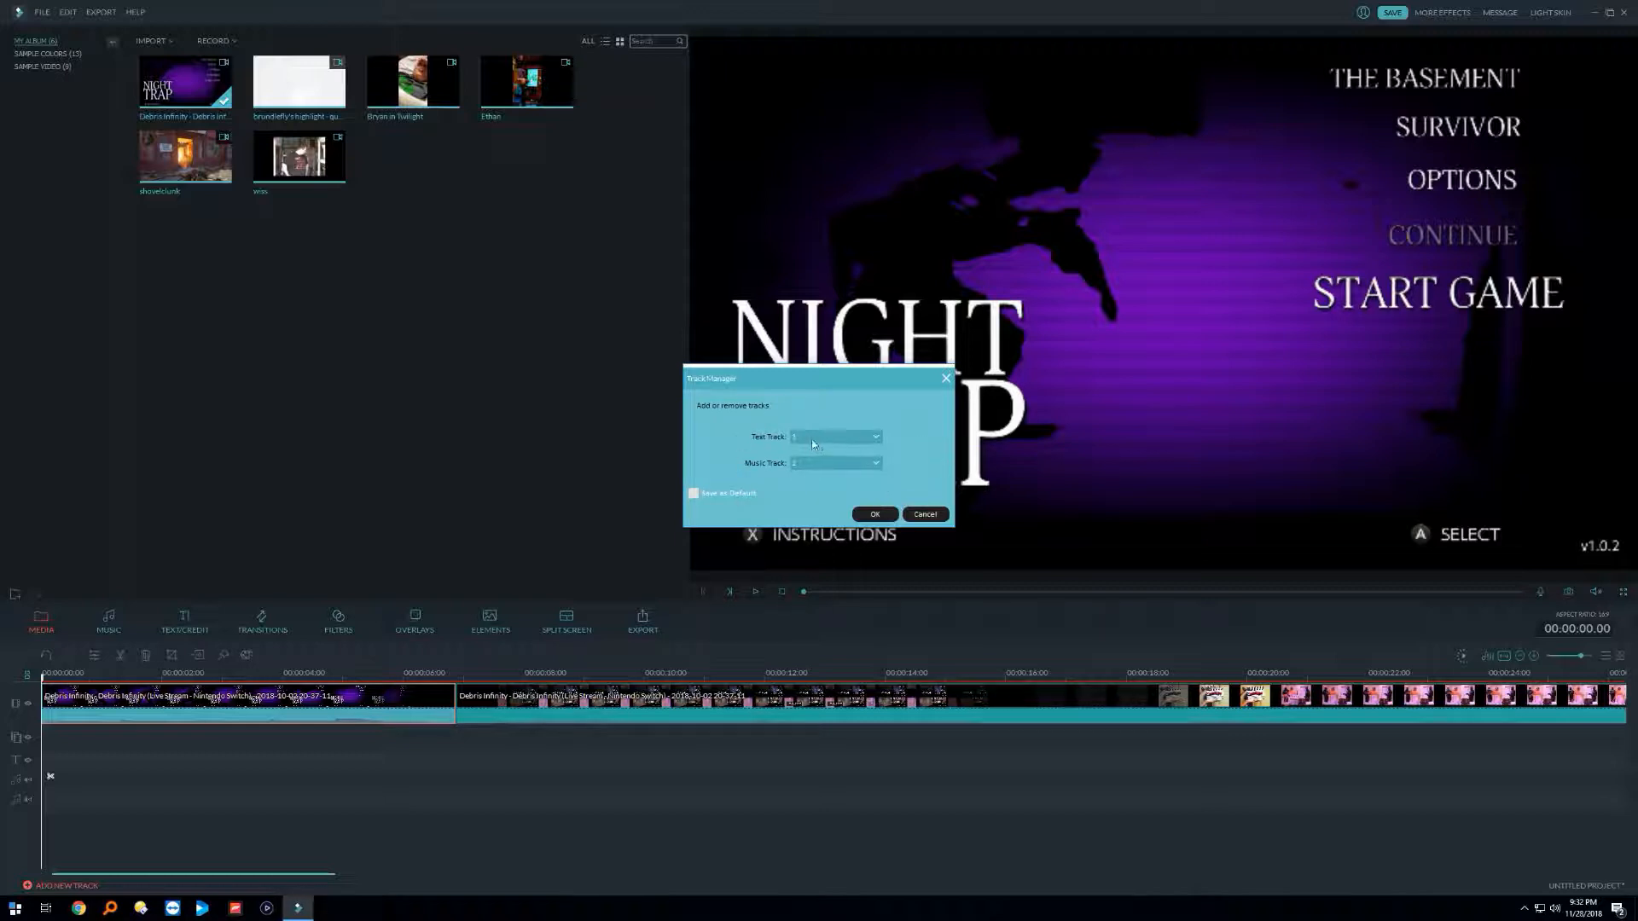
click(930, 516)
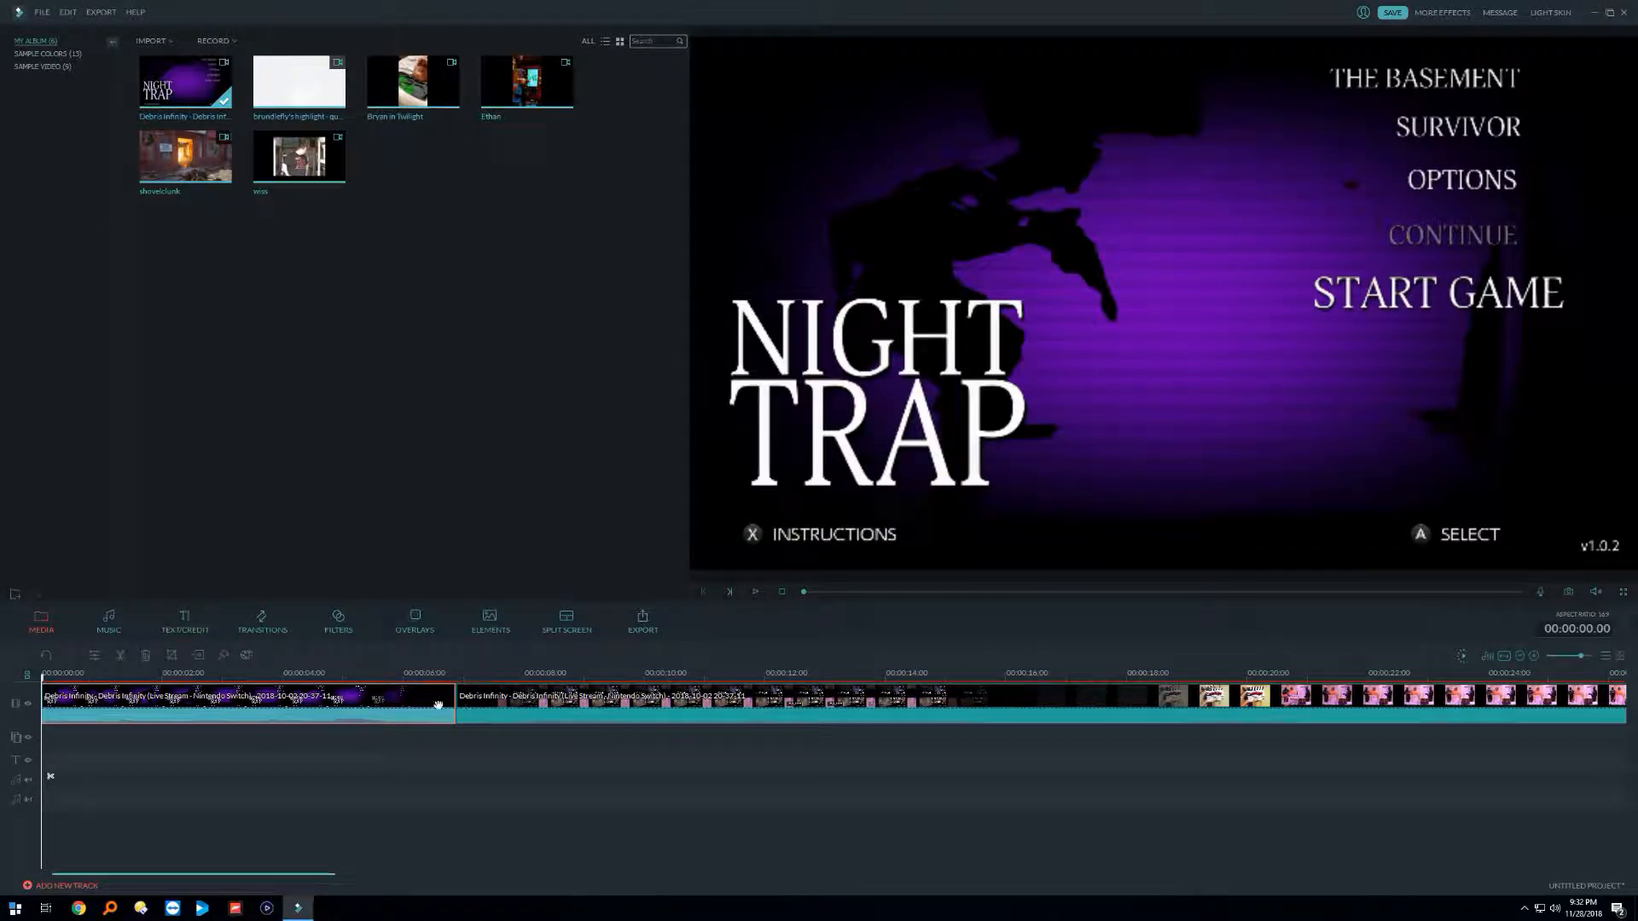
Step: Split the second Night Trap segment at 00:00:12.20
click(602, 704)
drag(754, 680, 1089, 680)
click(1178, 680)
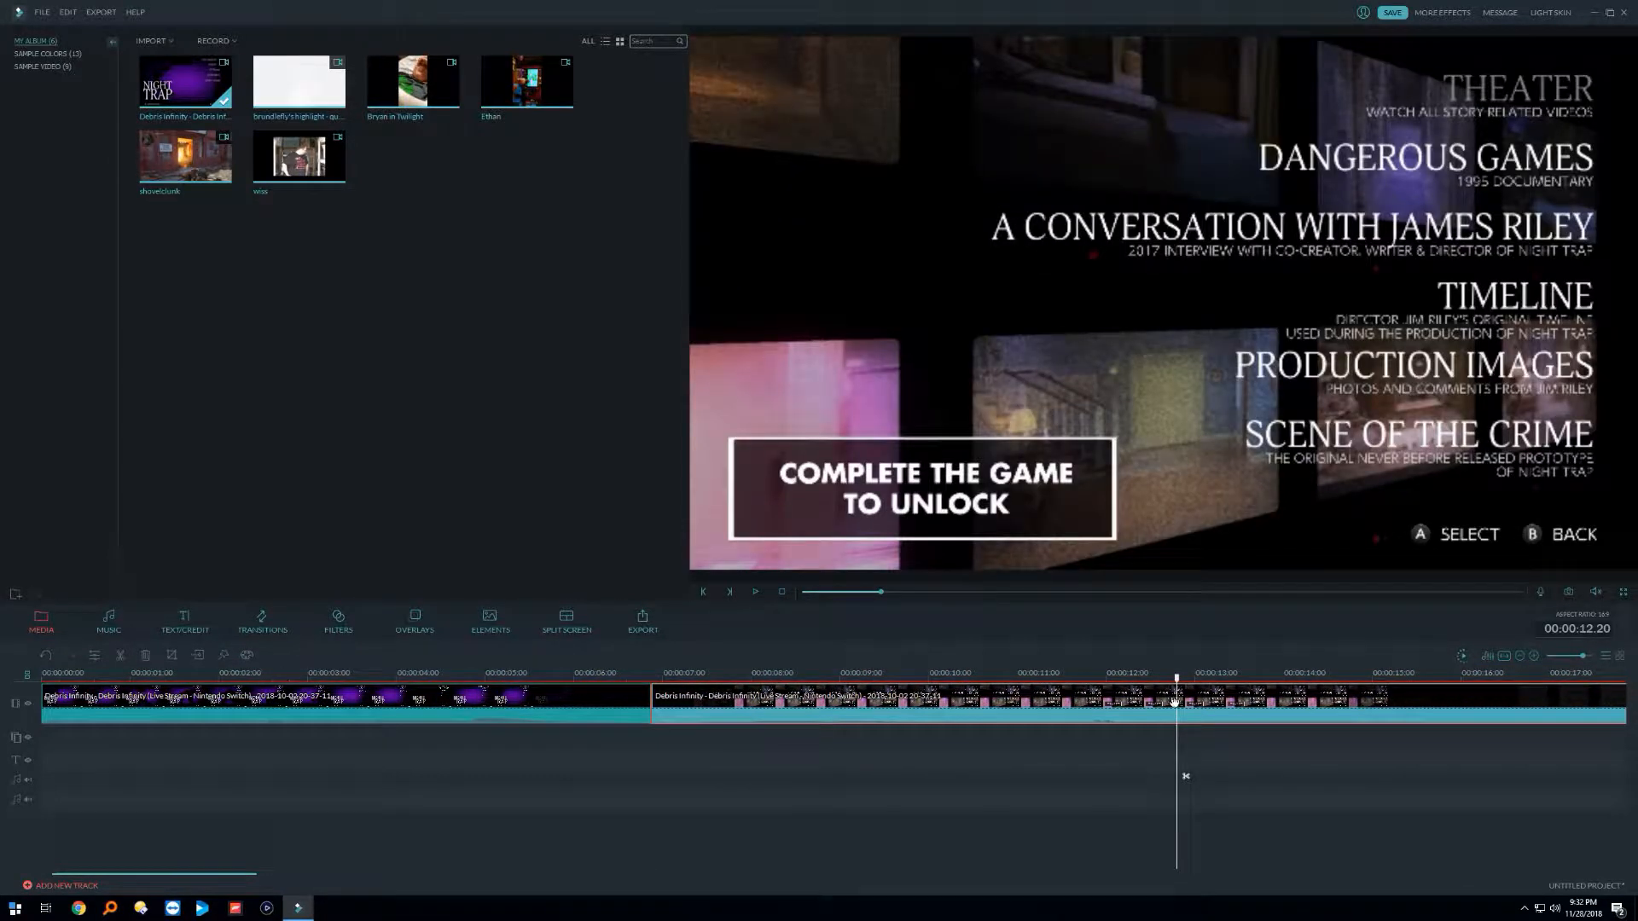
right_click(1172, 705)
click(1186, 778)
Step: Move the middle segment to the start of the timeline and place the playhead at its join with the following segment
drag(1033, 697, 505, 726)
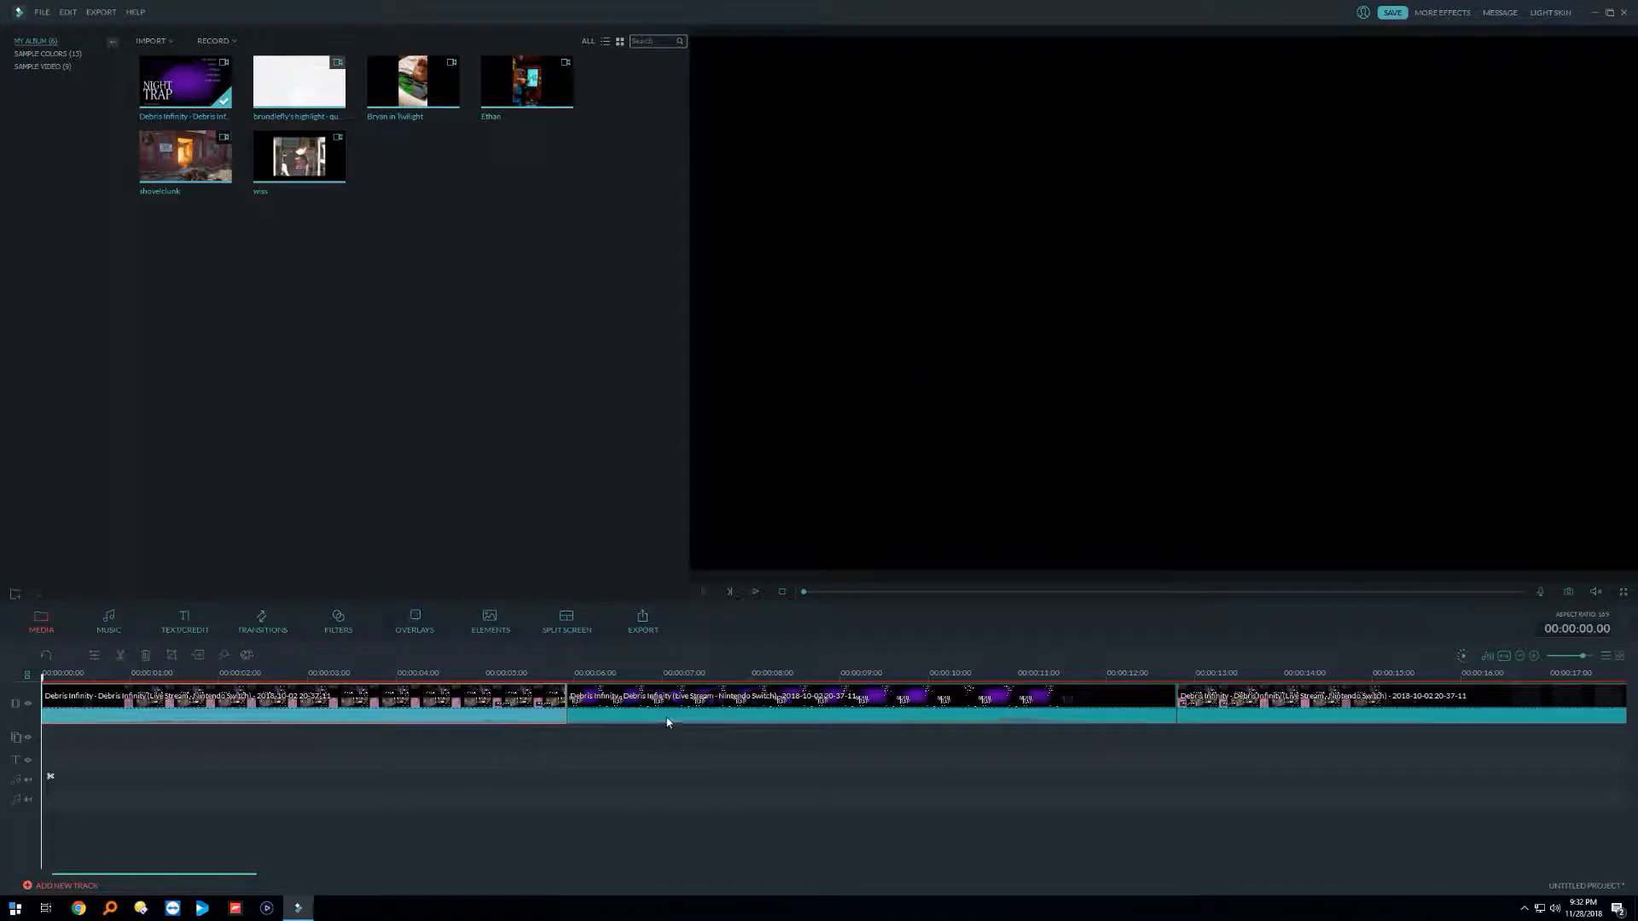
click(766, 705)
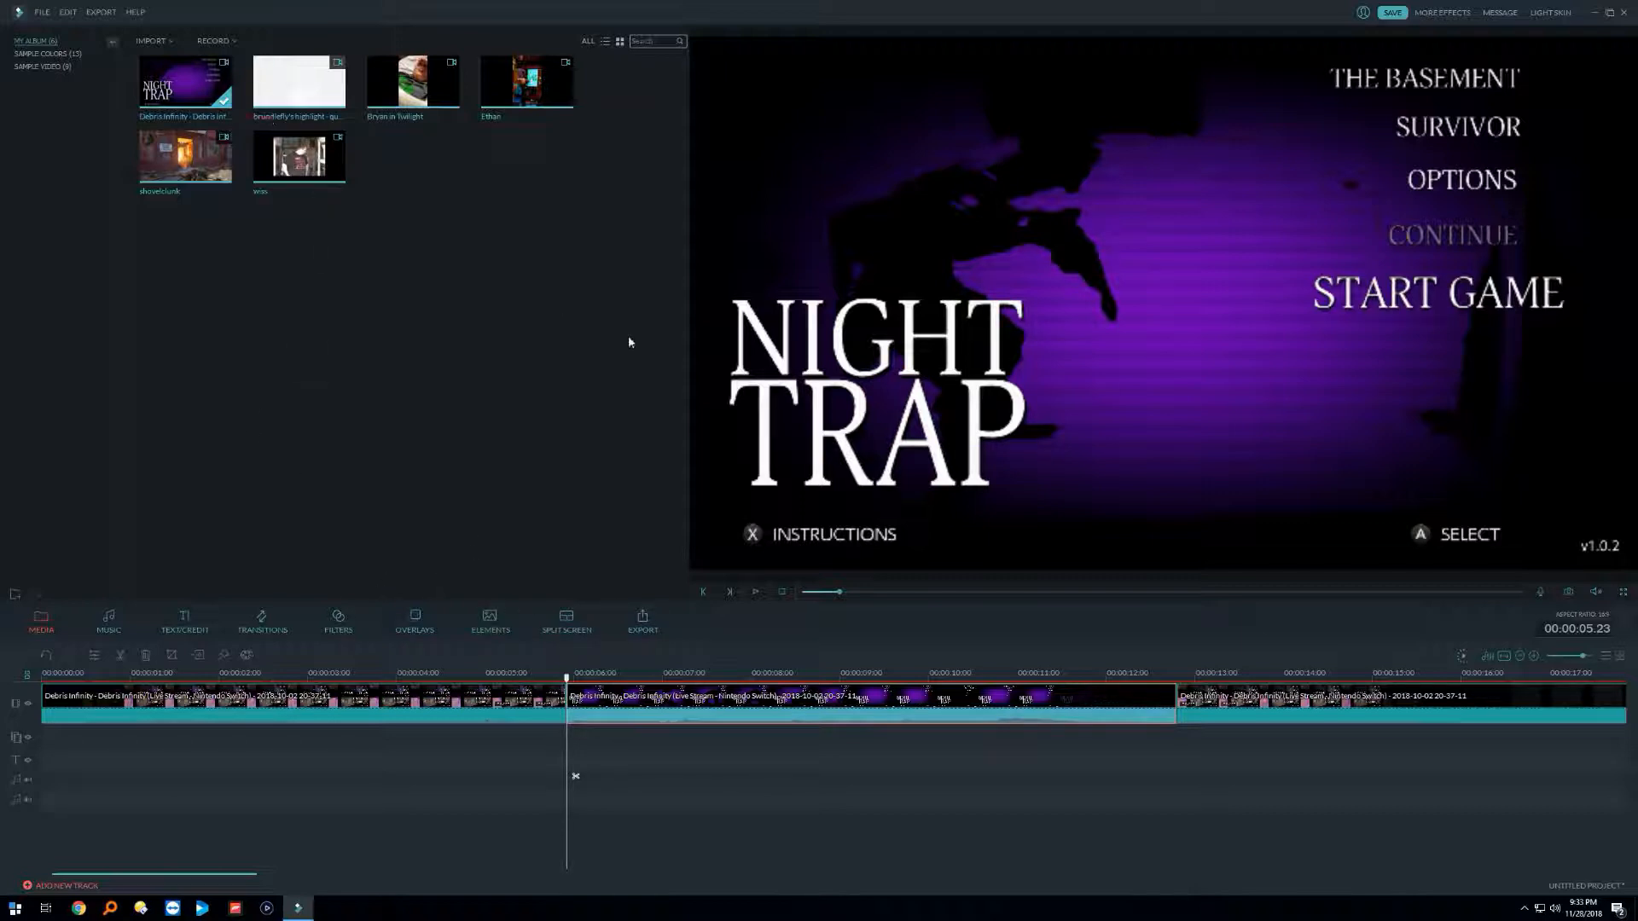
mouse_move(568, 683)
mouse_down()
mouse_move(585, 687)
mouse_move(548, 698)
mouse_move(566, 699)
mouse_up()
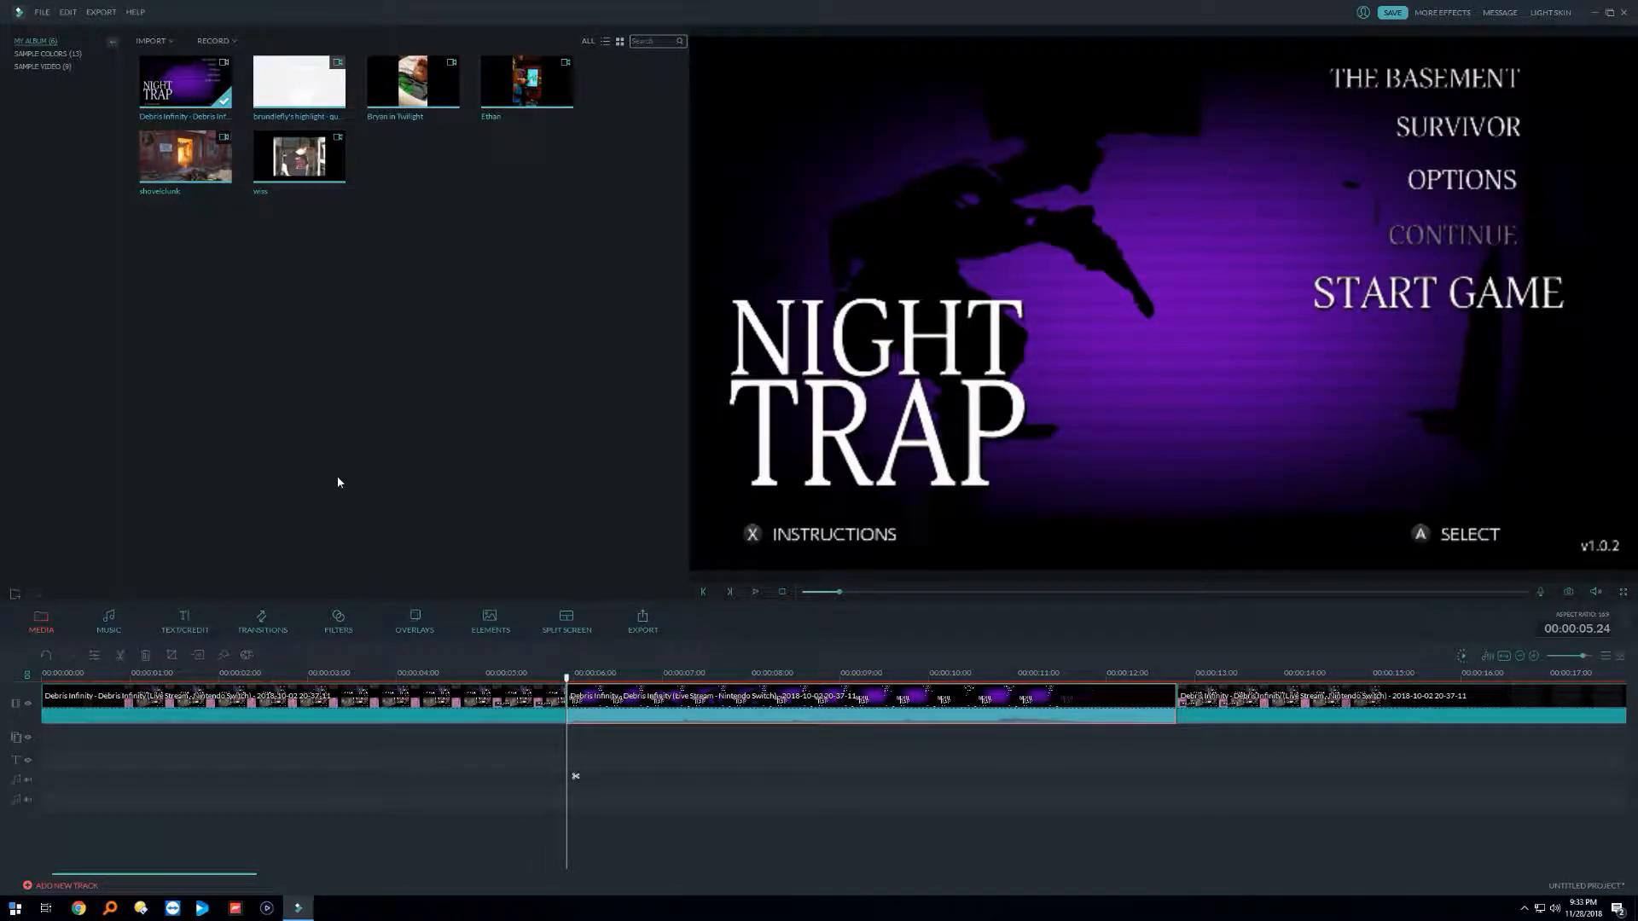
Step: Preview the Fade and Dissolve transitions, and add ColourDistance between the second and third segments
click(262, 621)
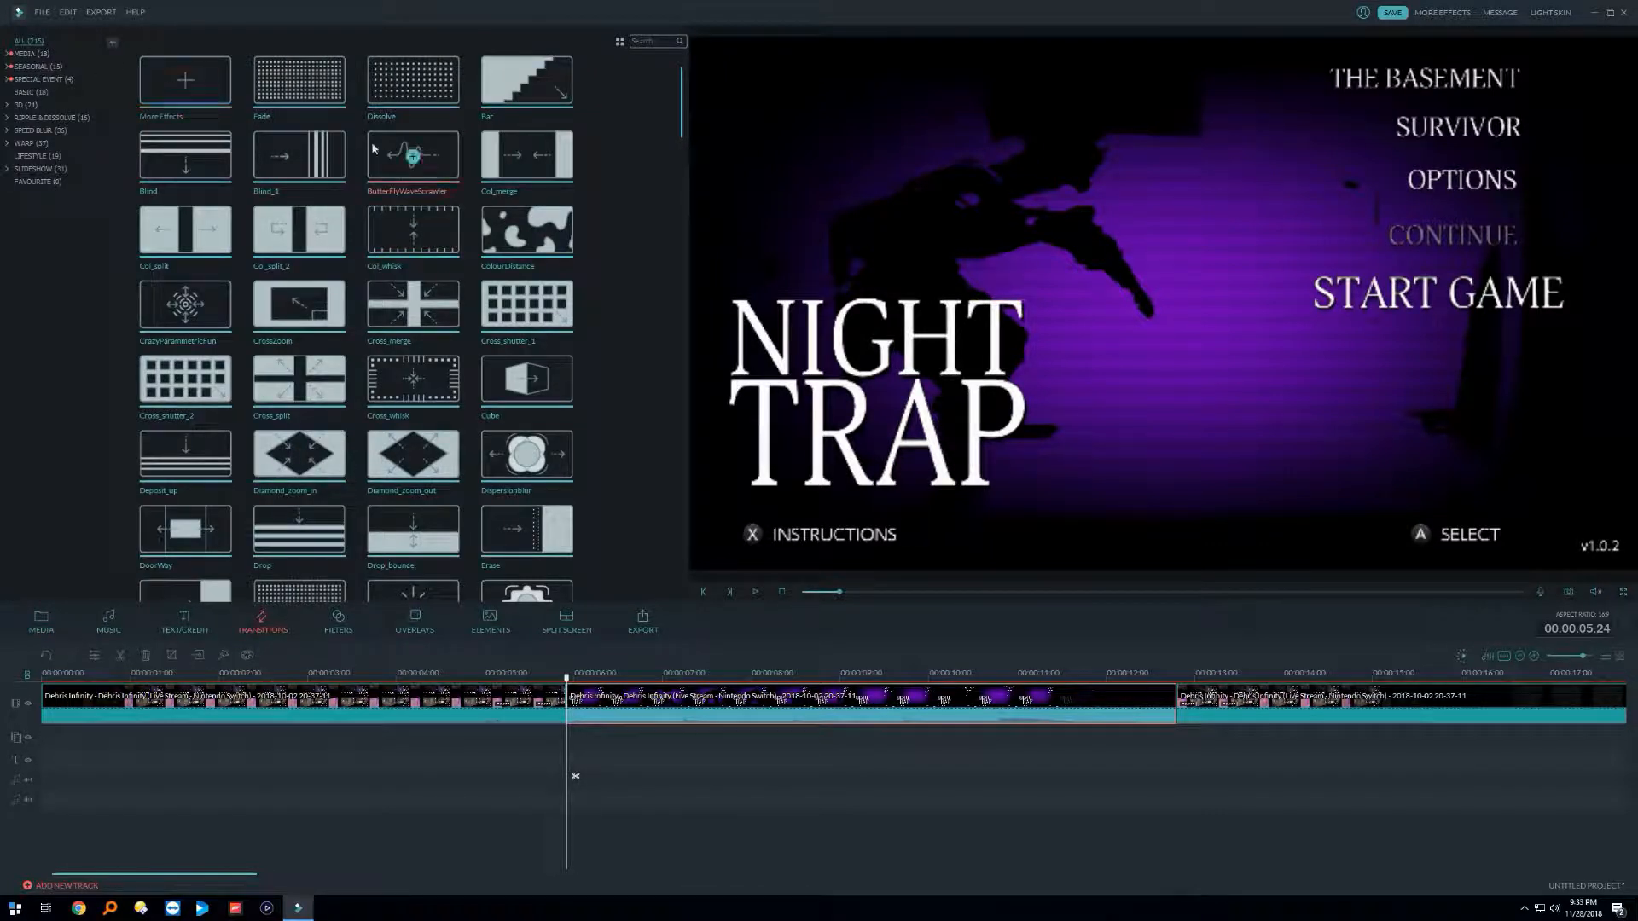
click(334, 88)
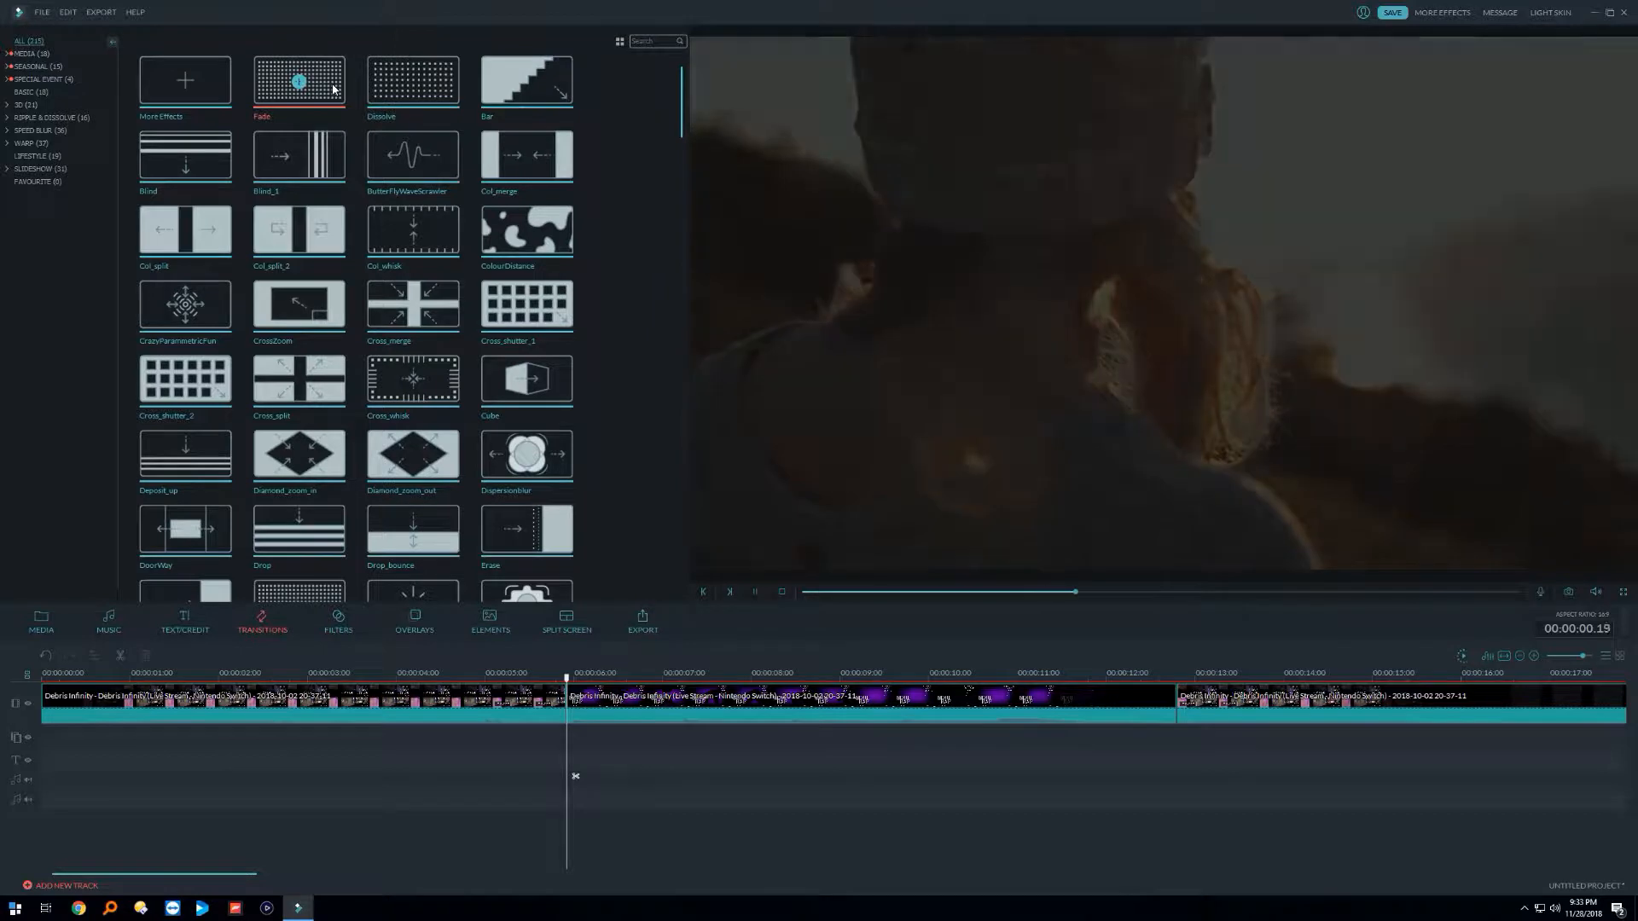
click(450, 92)
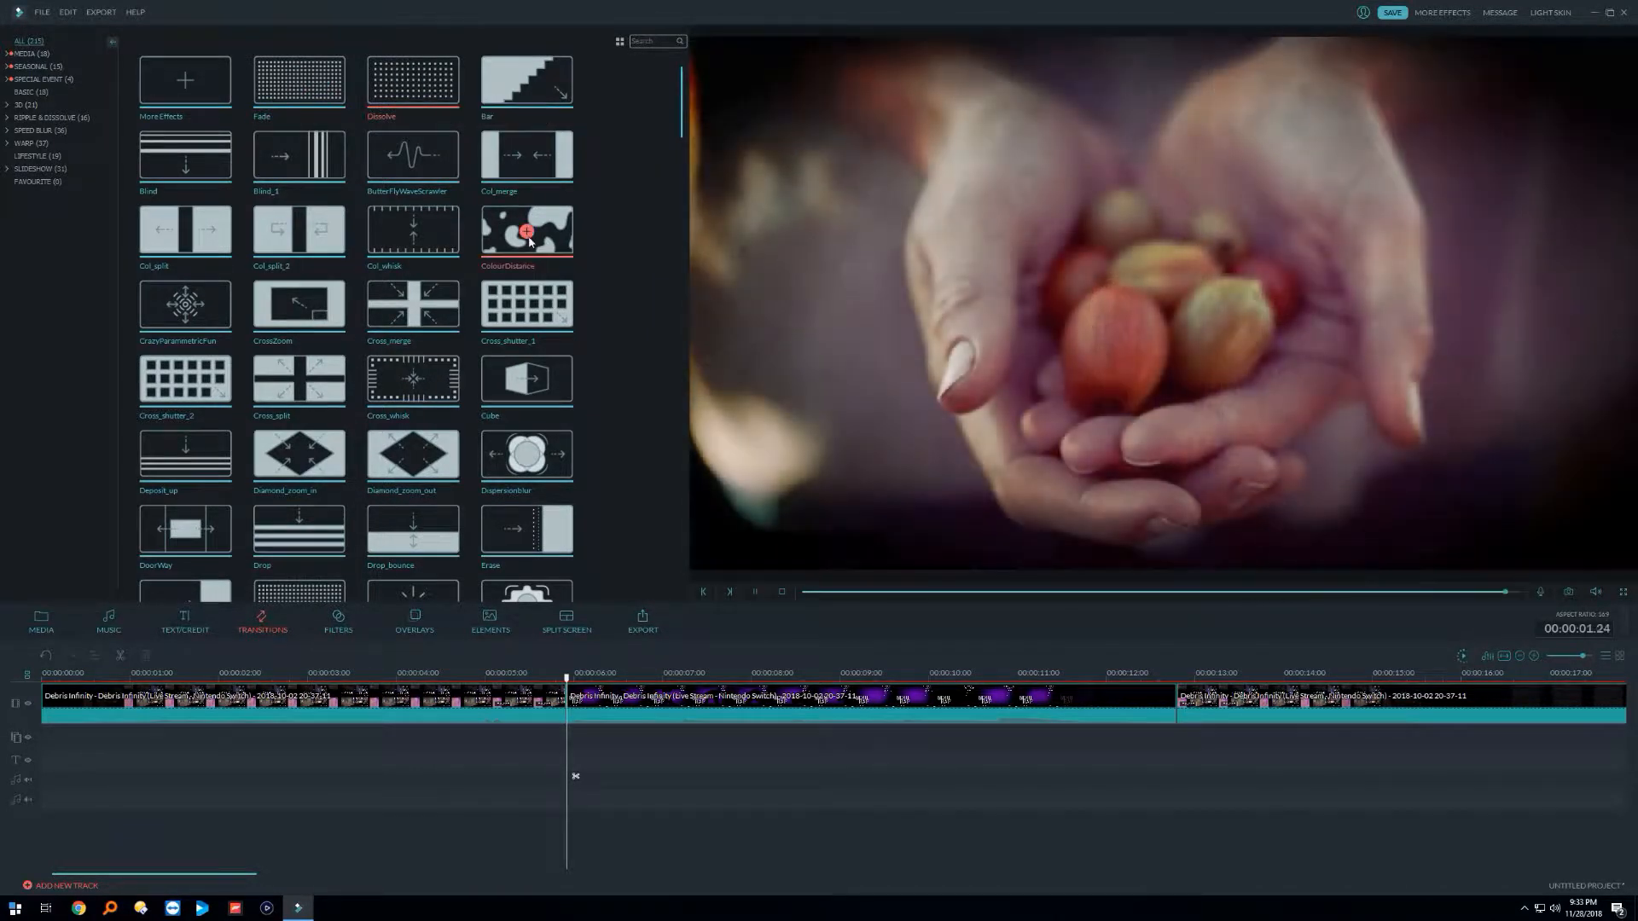
click(526, 231)
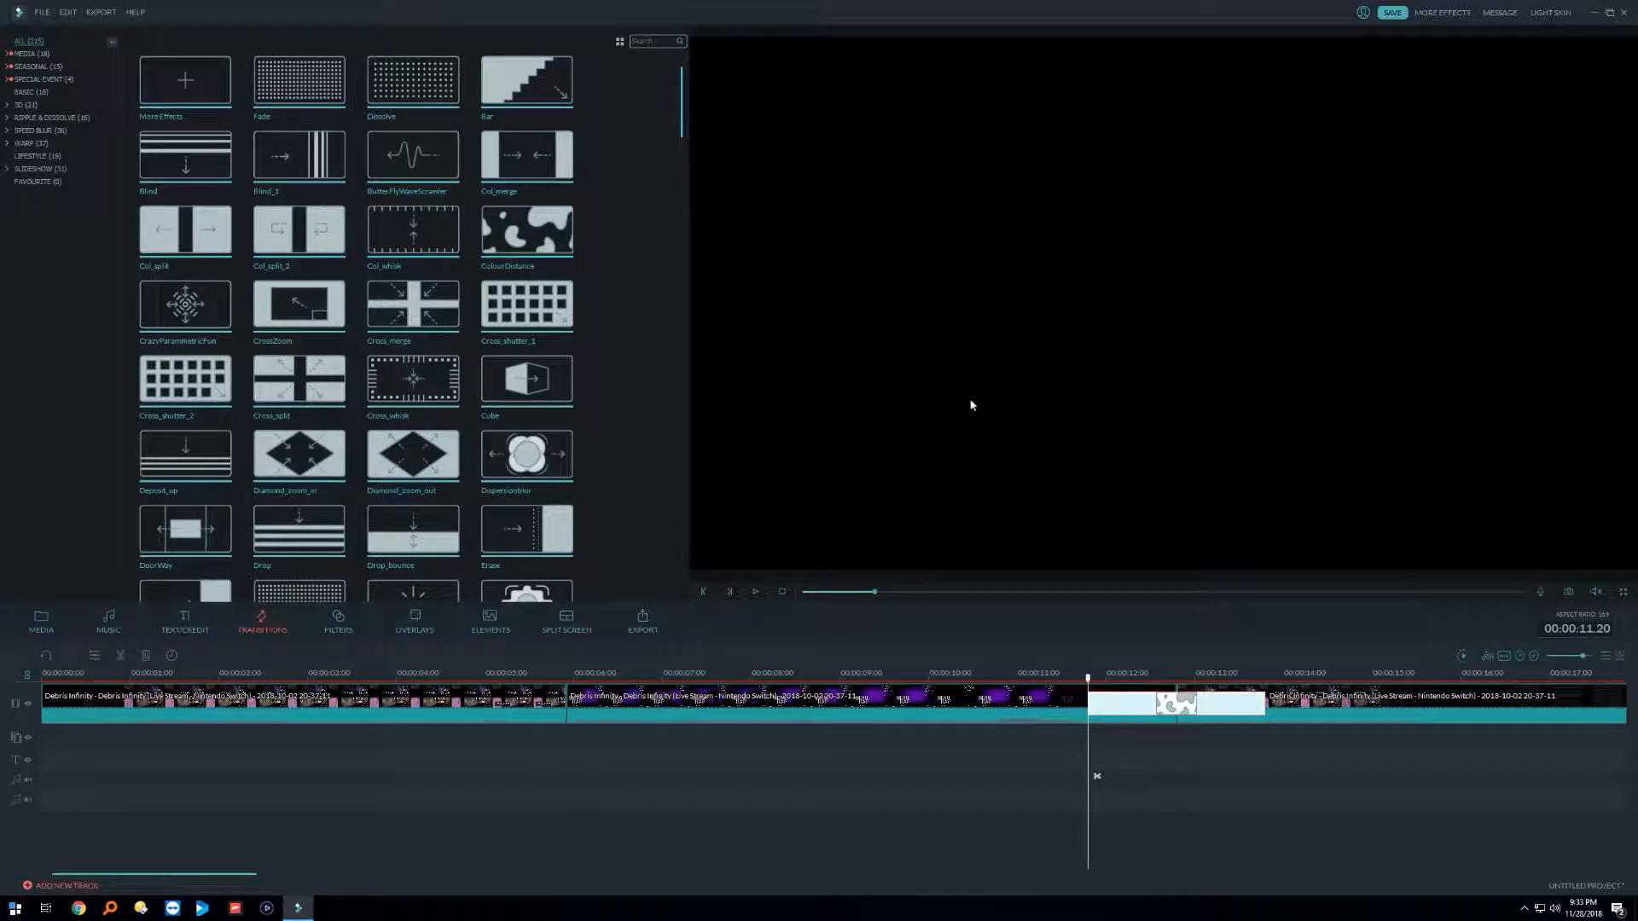
key(ctrl+z)
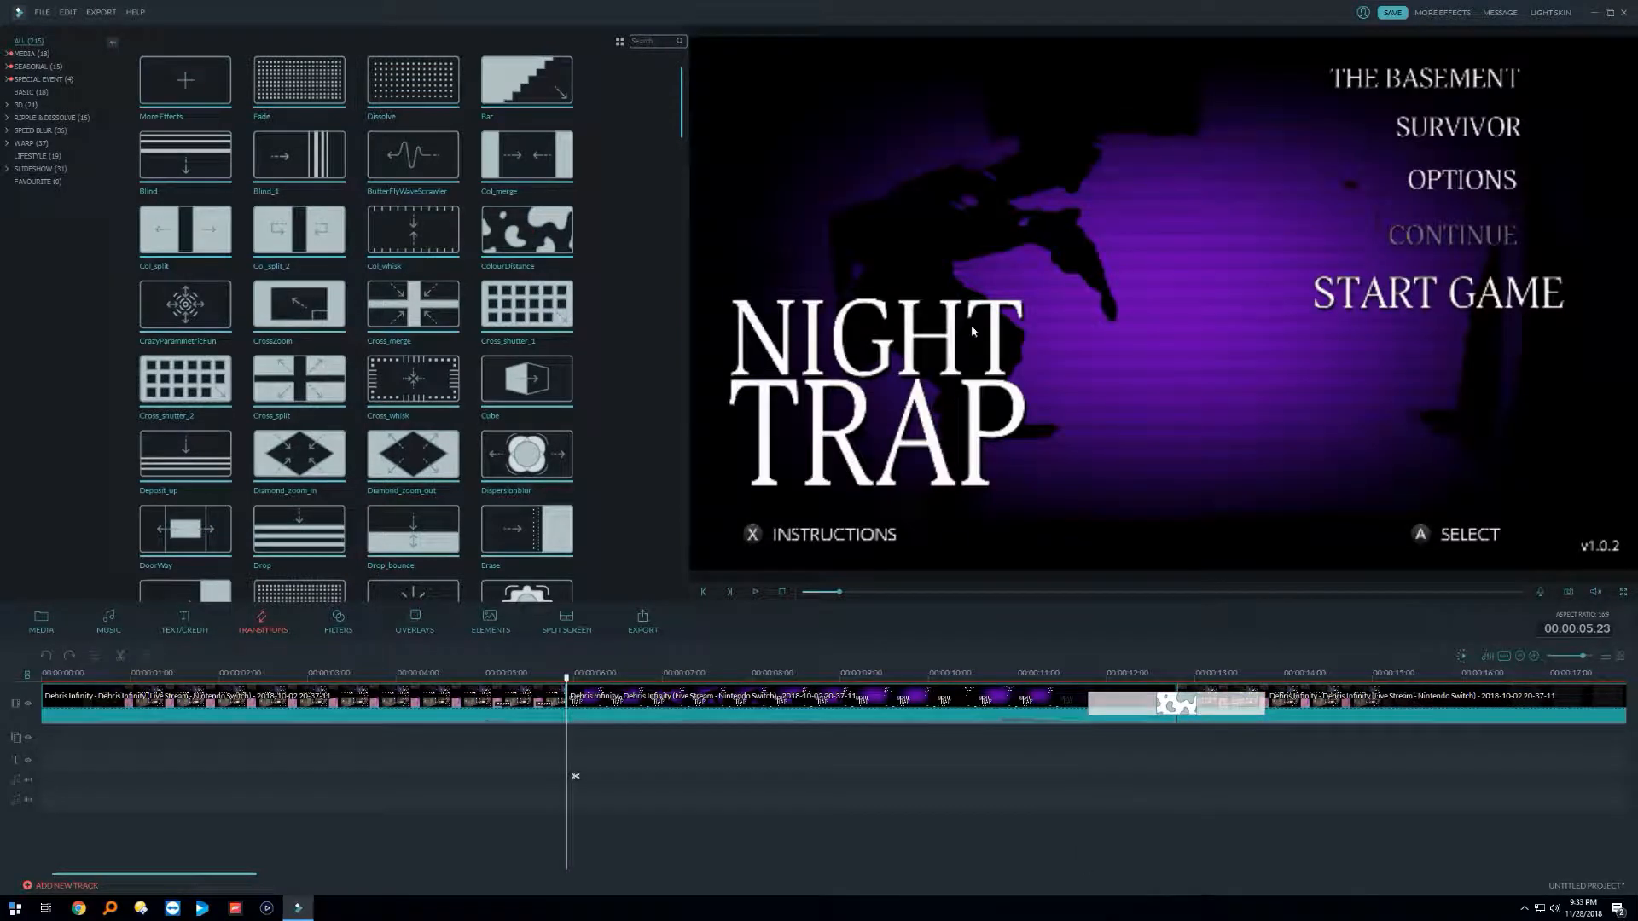
Step: Preview the ColourDistance, Cross_shutter_1, Cross_merge, Cross_split and Cube transitions
click(559, 234)
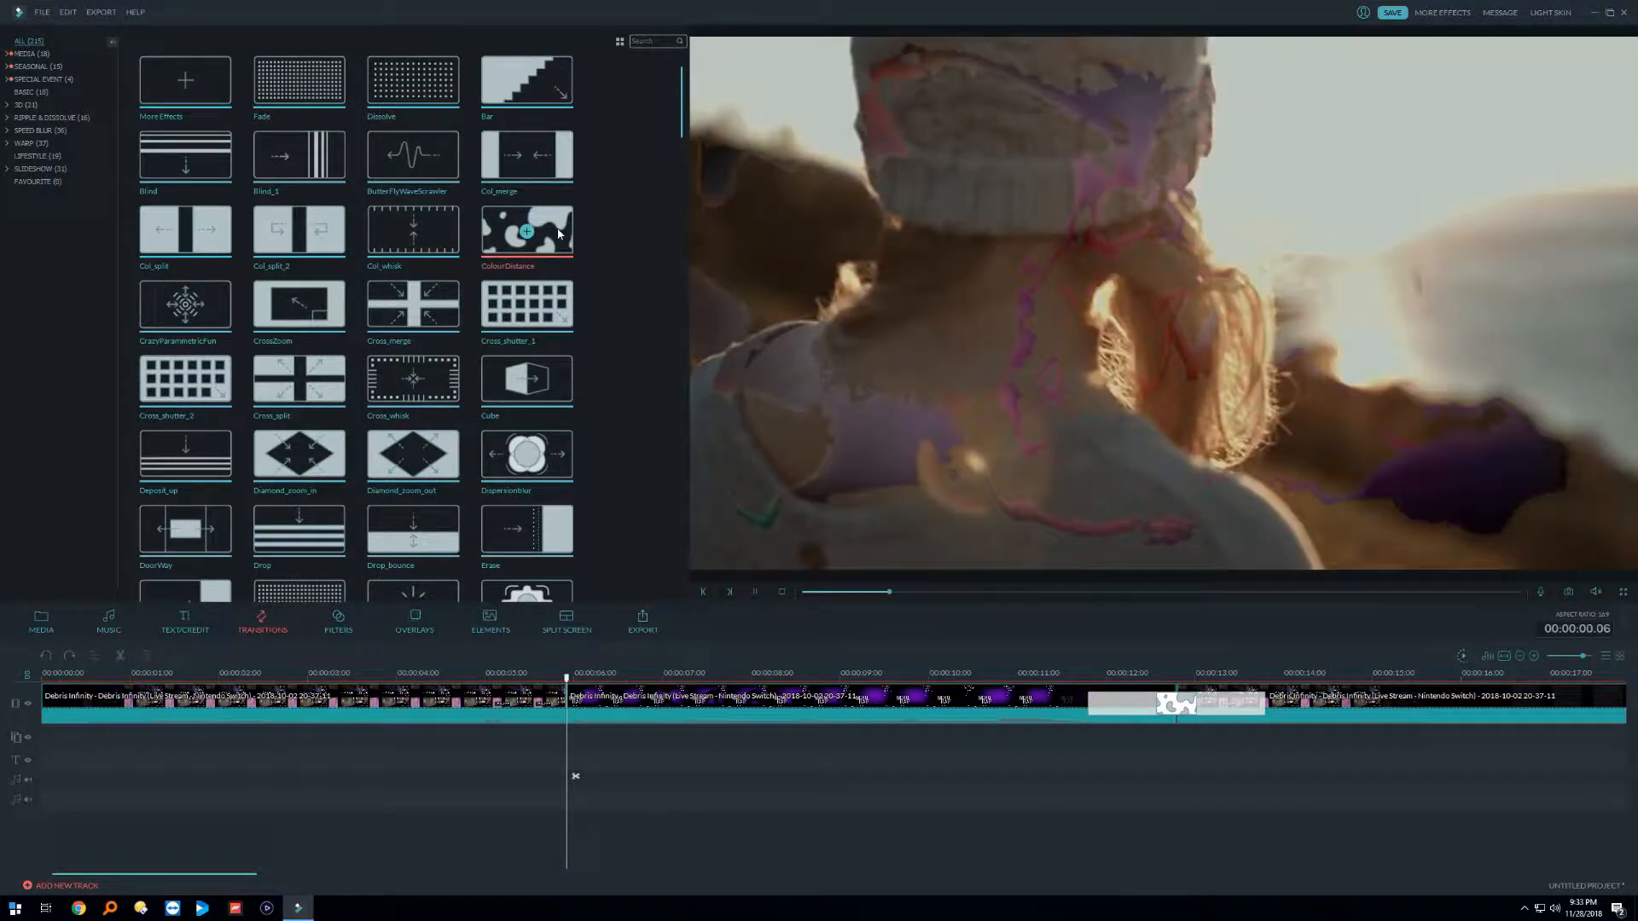
click(567, 312)
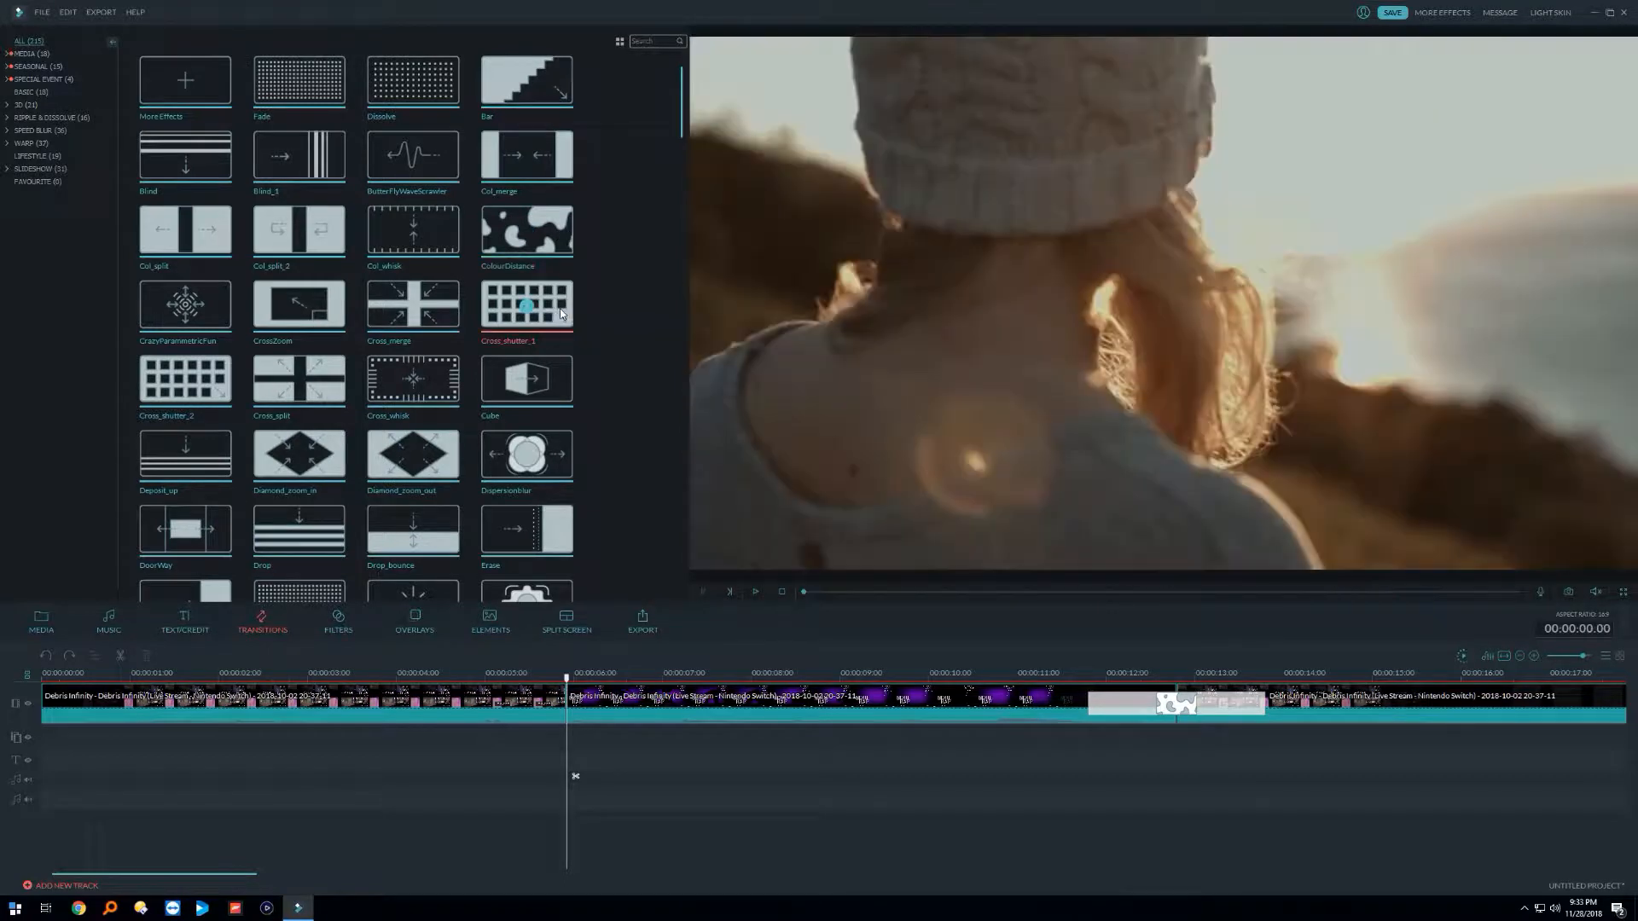
click(456, 314)
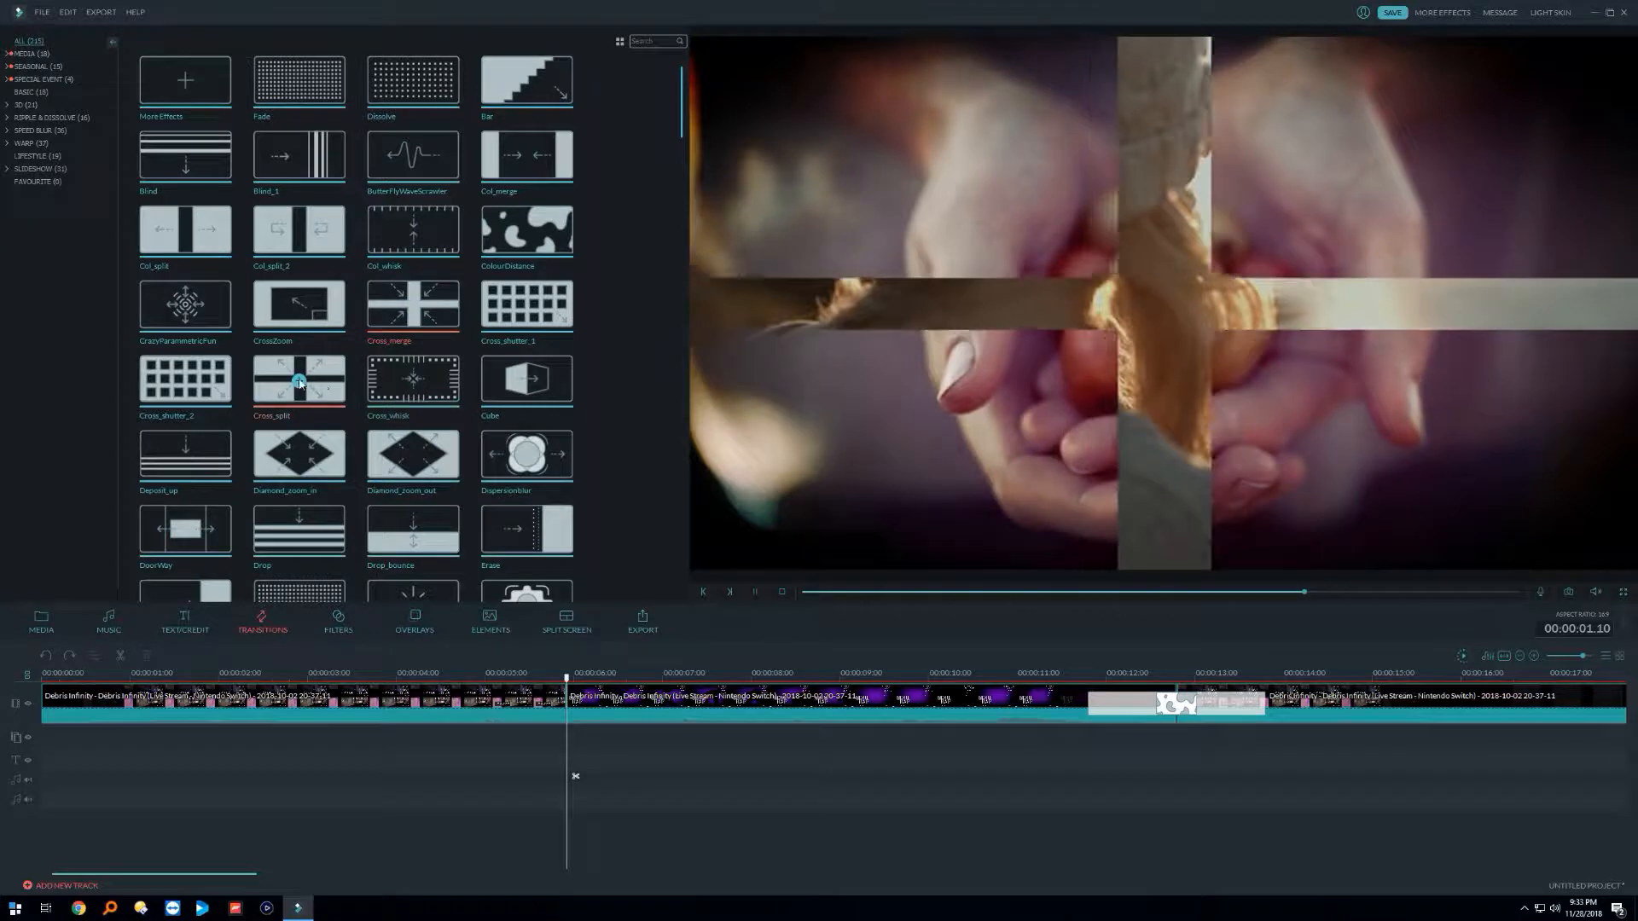
click(336, 385)
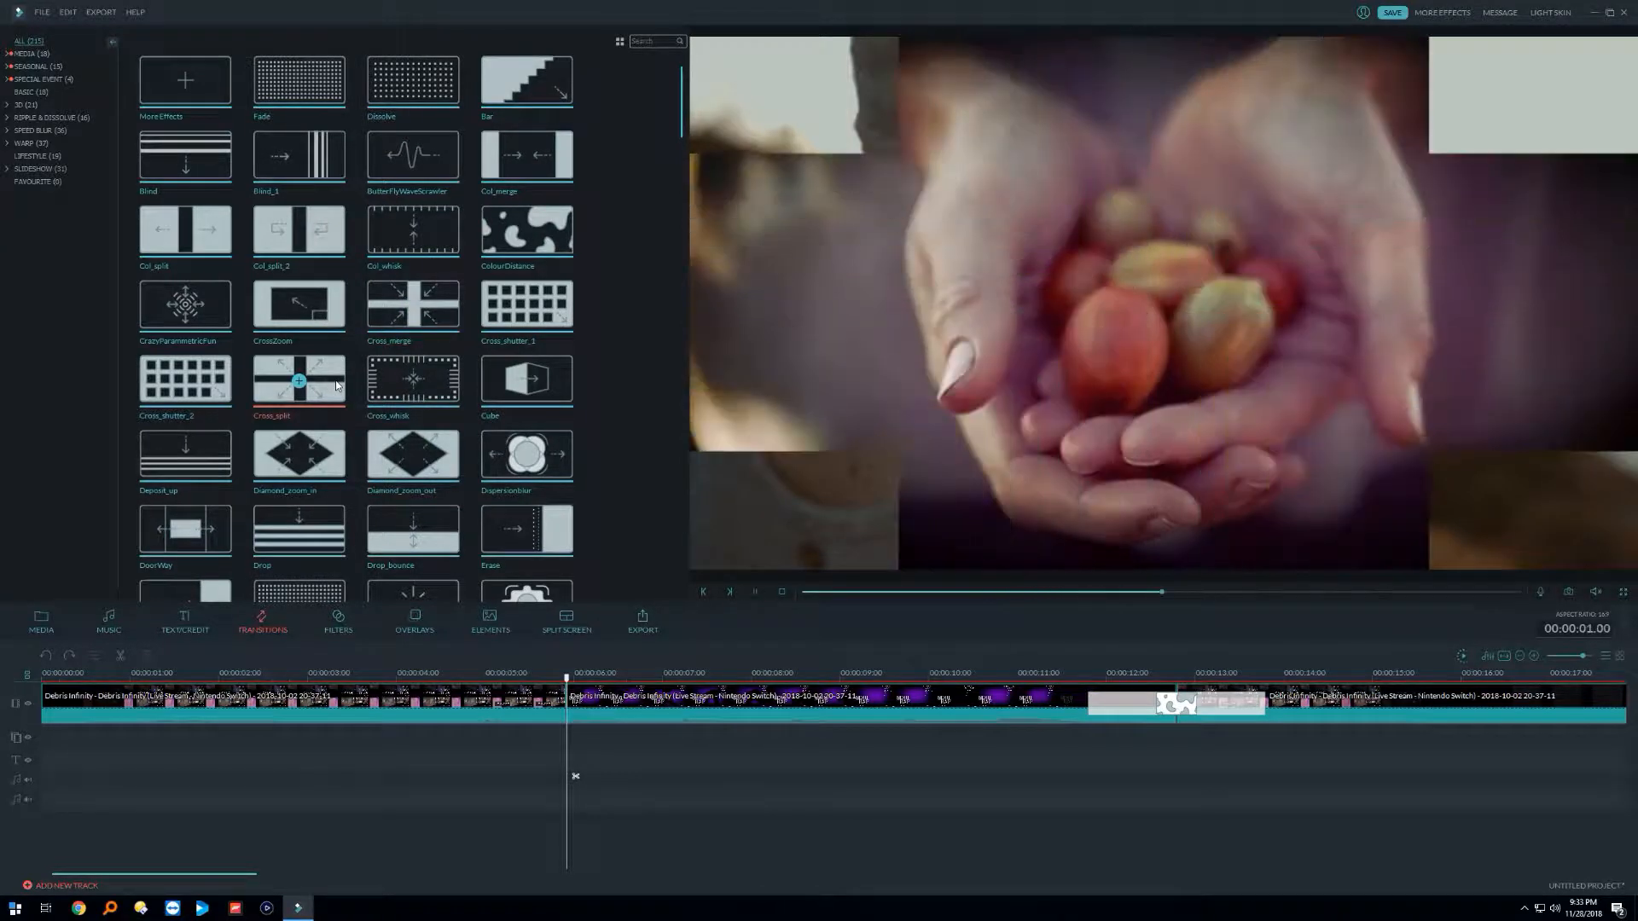
click(551, 384)
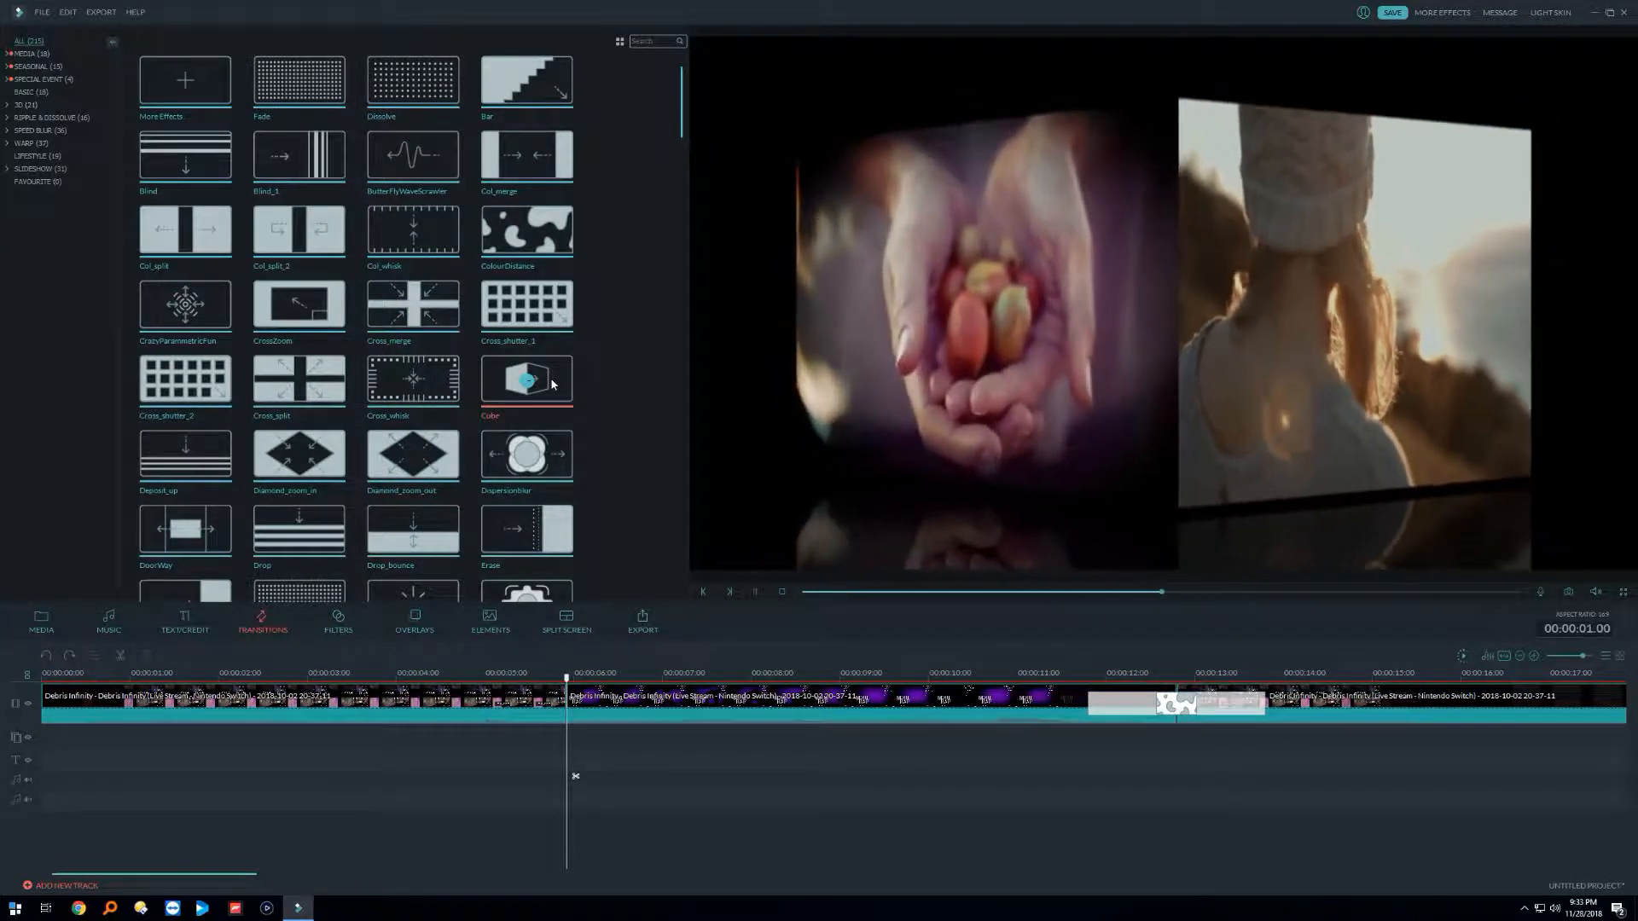
Step: Preview the Blurry Cross 1 and Sweep_anti_clockwise transitions further down the transition list
scroll(468, 470, down, 8)
scroll(468, 470, down, 4)
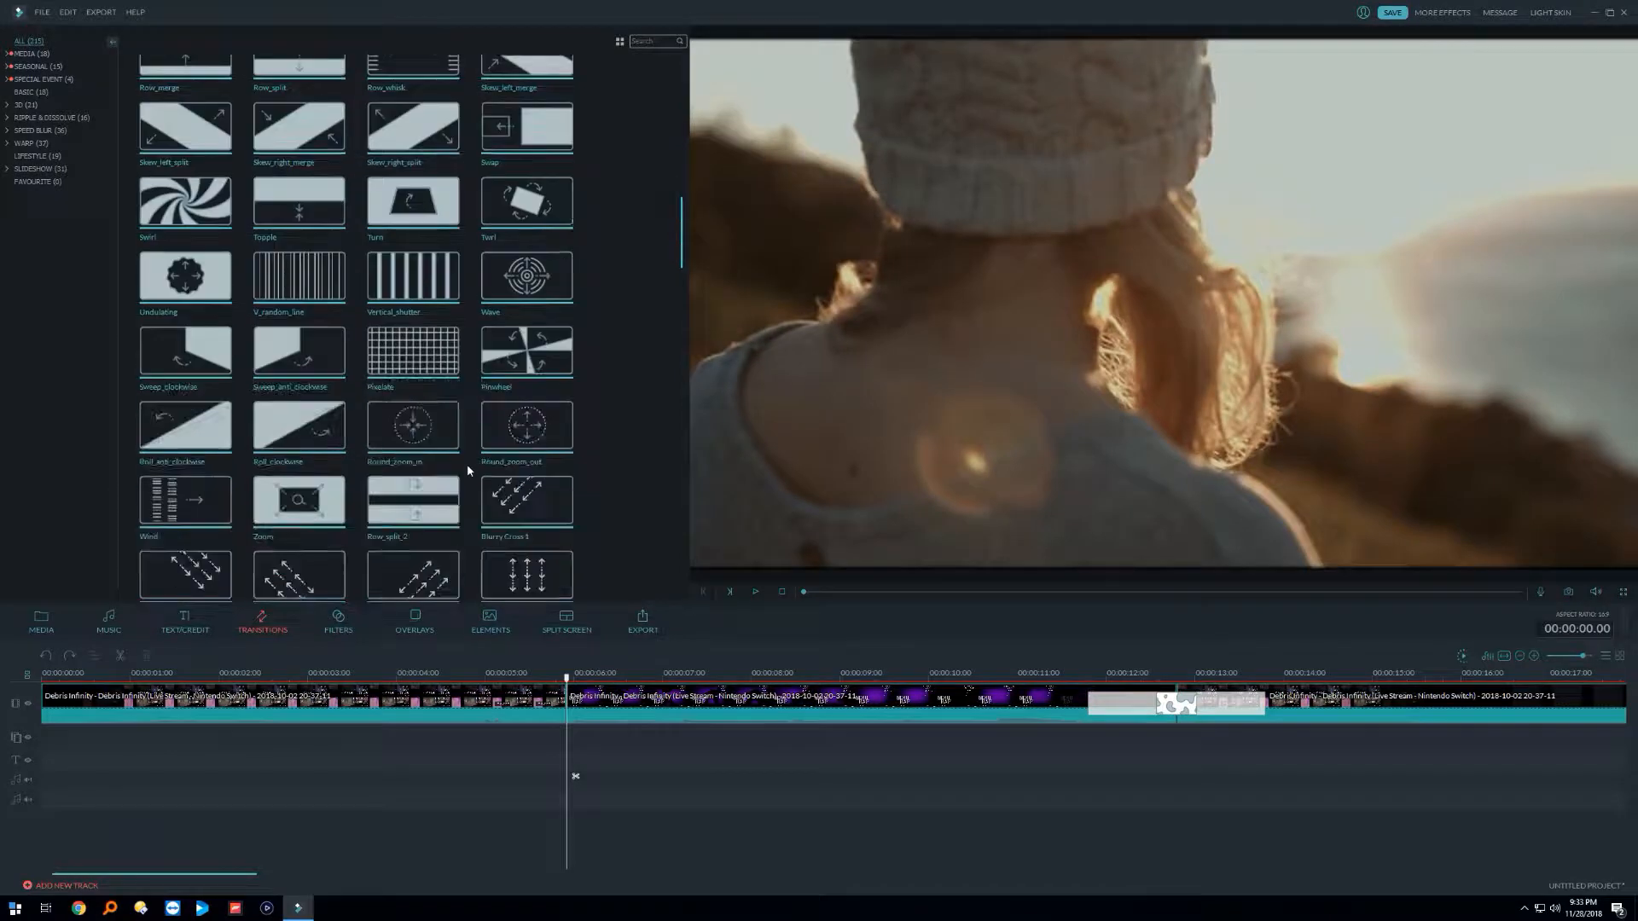
click(559, 512)
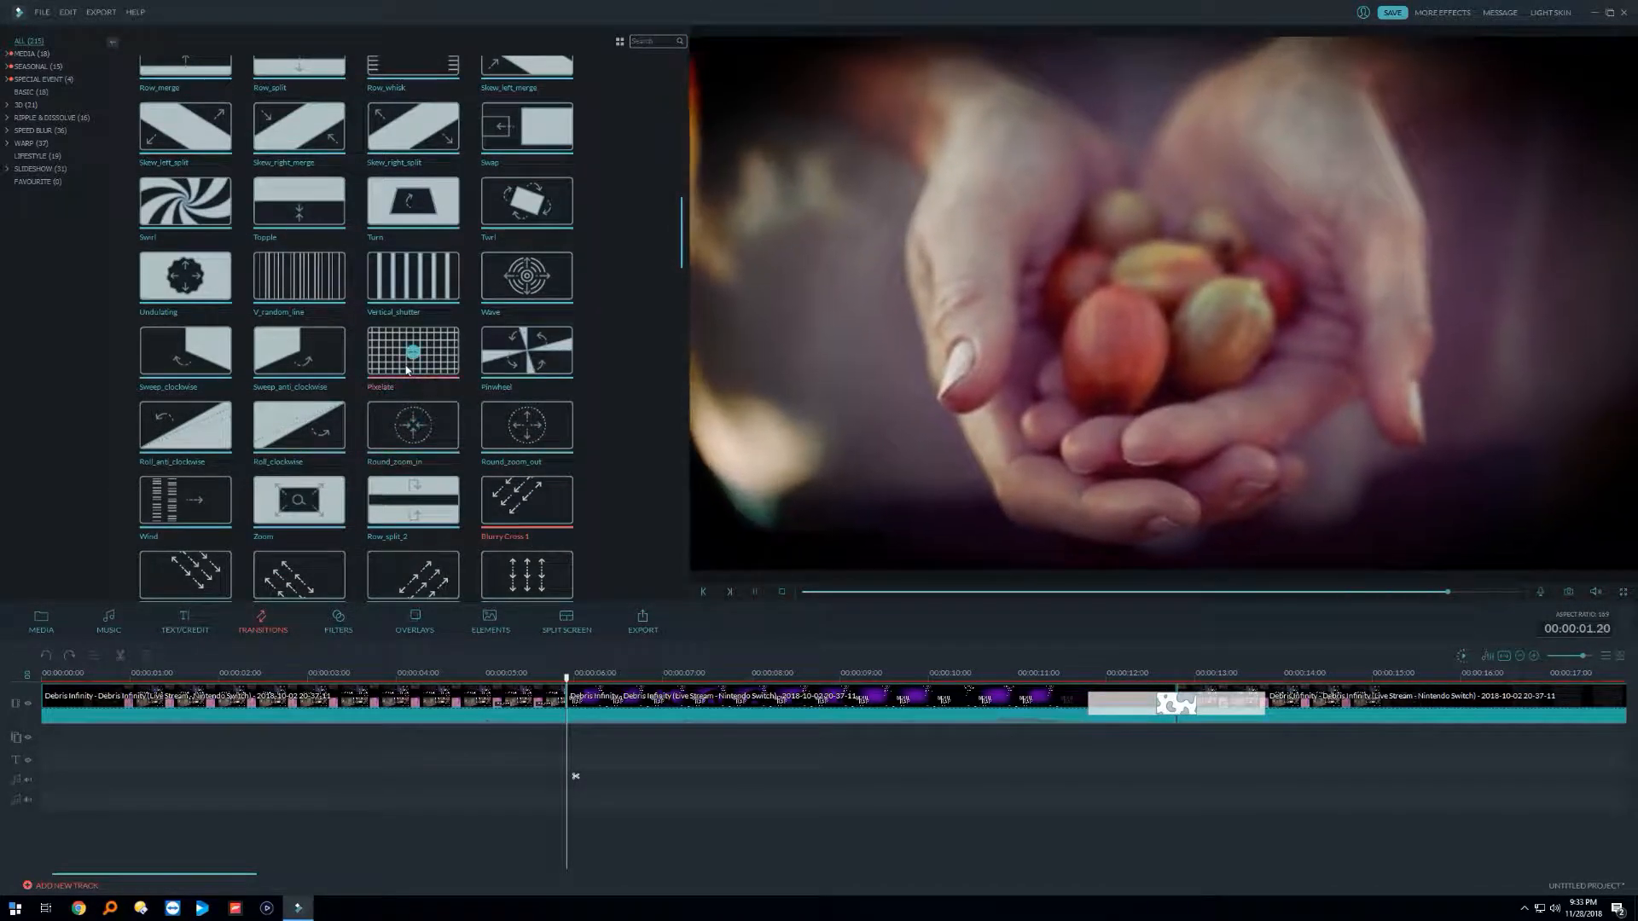
click(337, 352)
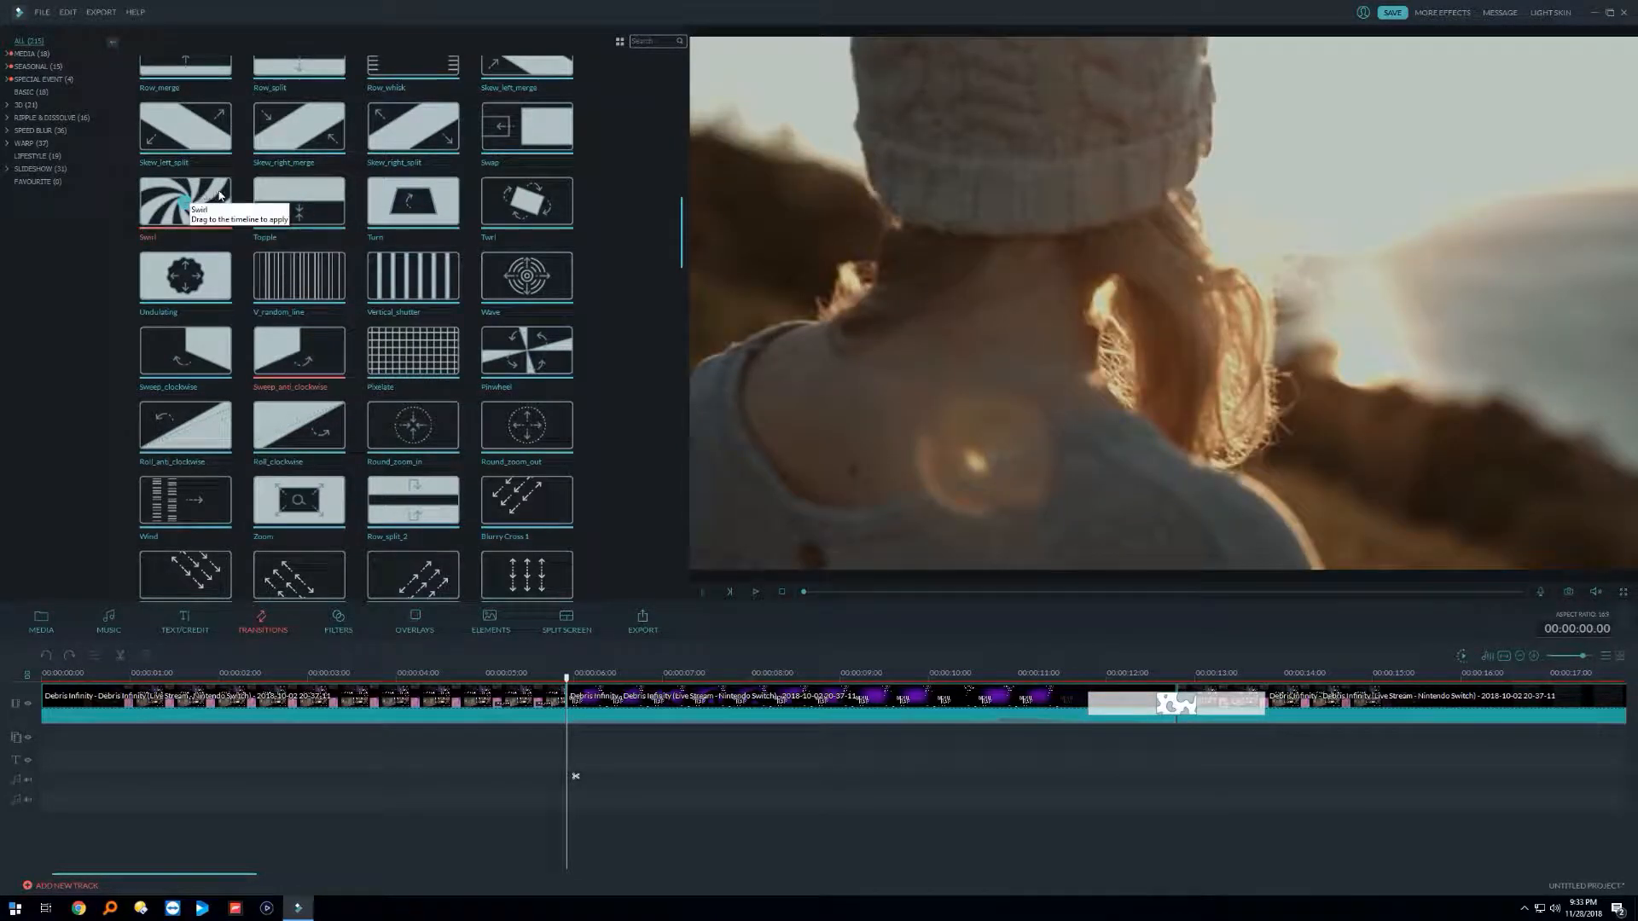
Step: Try the Swirl transition between the first two segments, play it back and undo it
click(221, 194)
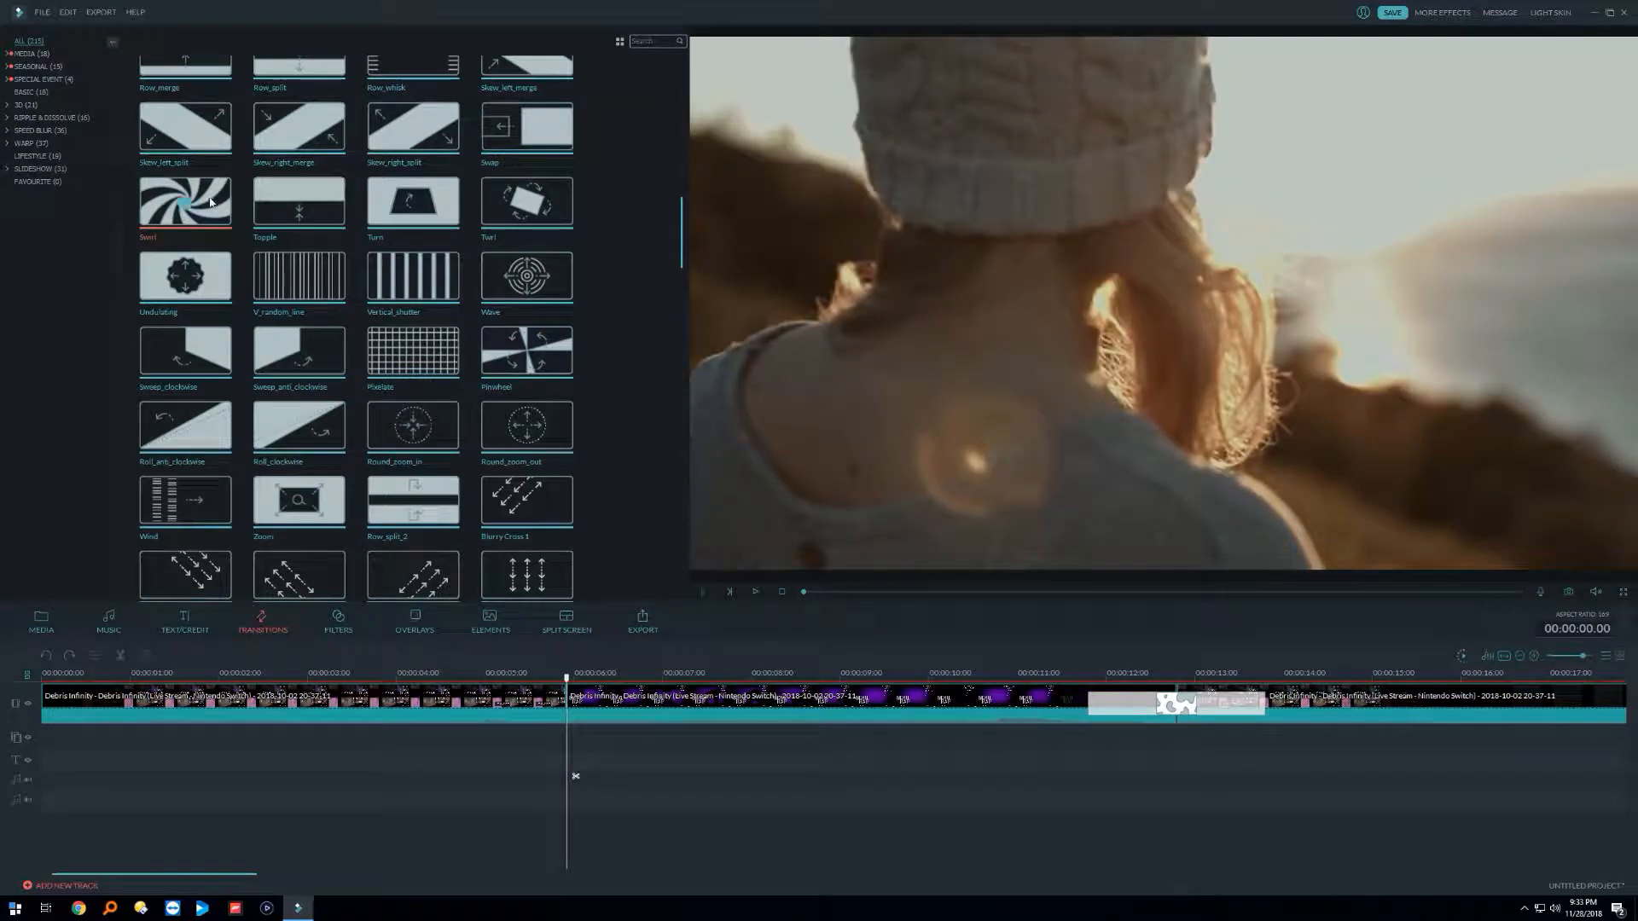
drag(215, 203, 546, 702)
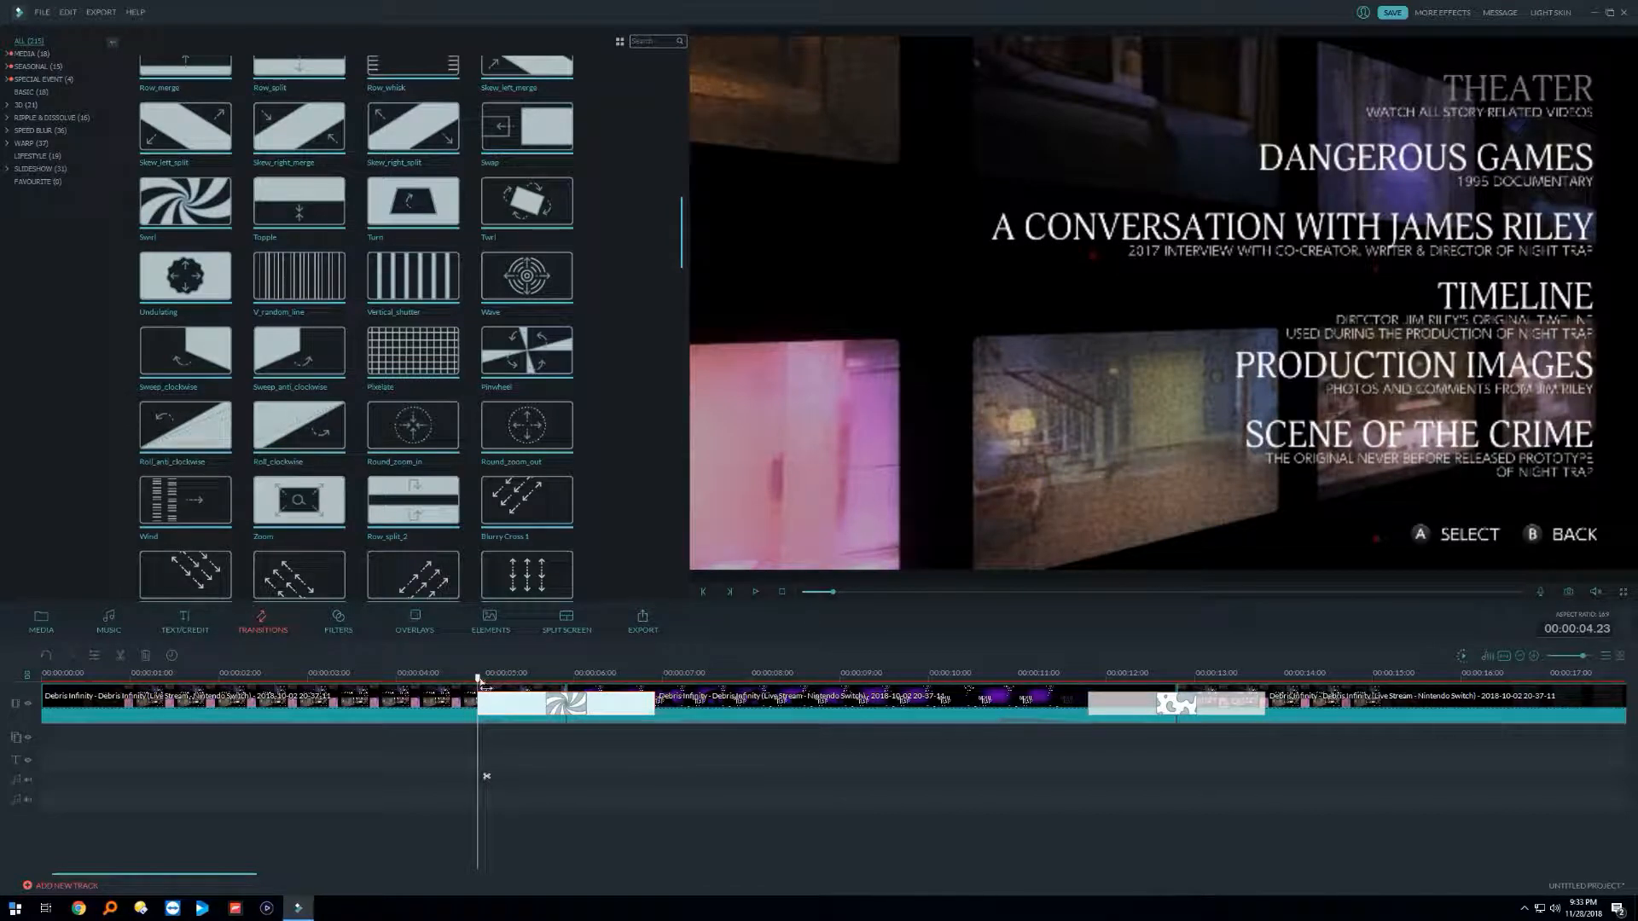
drag(477, 680, 279, 680)
click(756, 592)
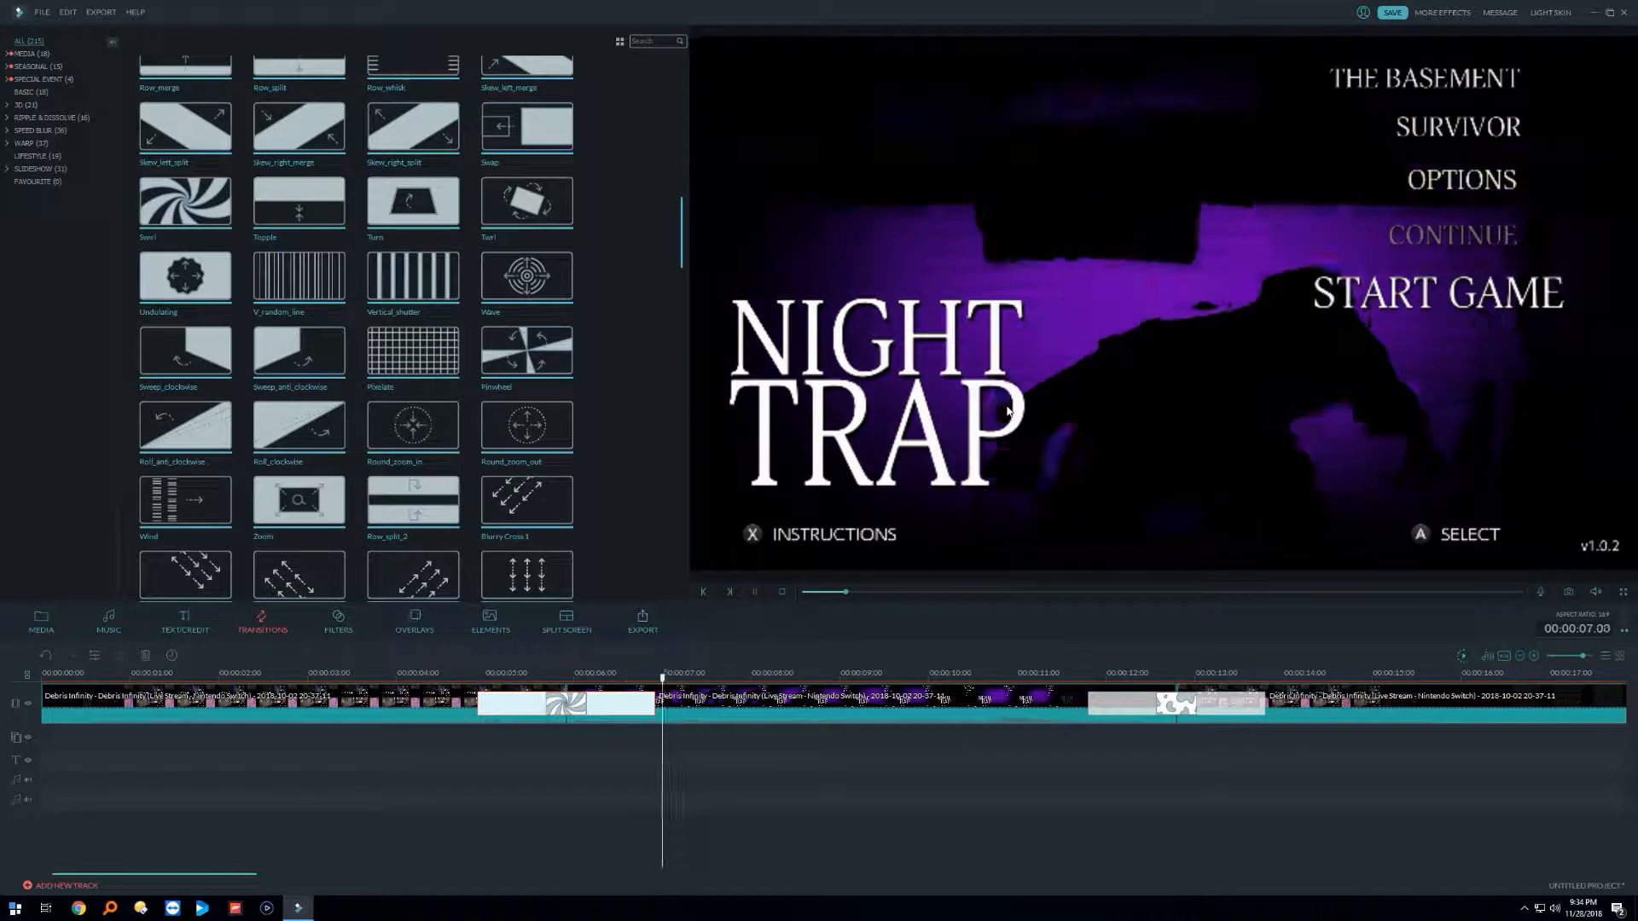
click(754, 595)
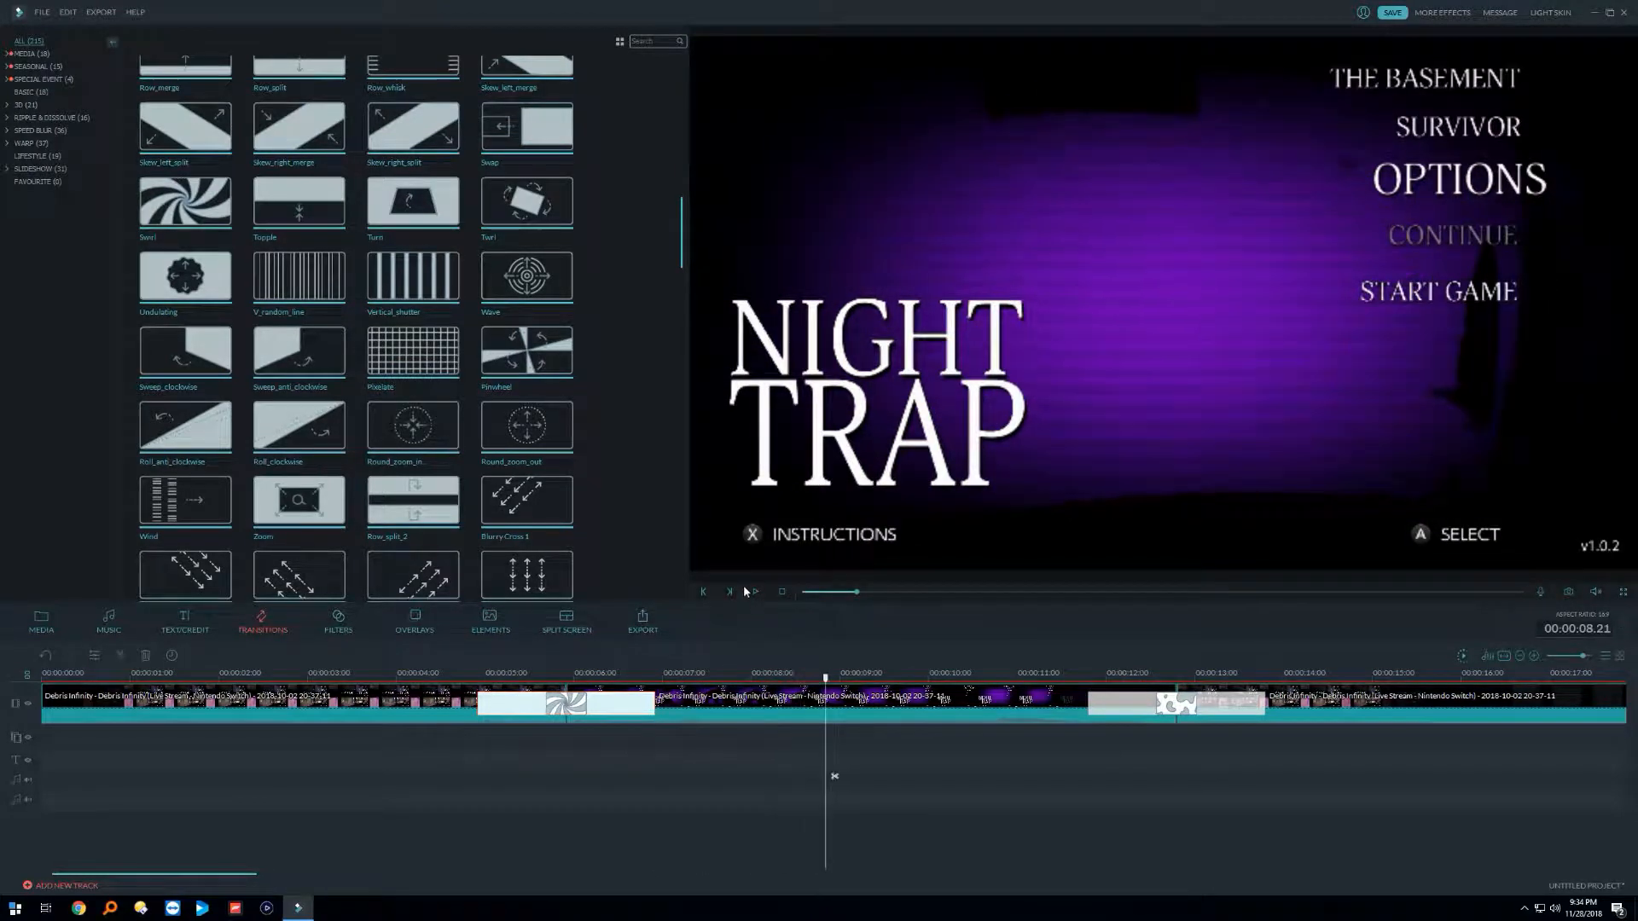
key(ctrl+z)
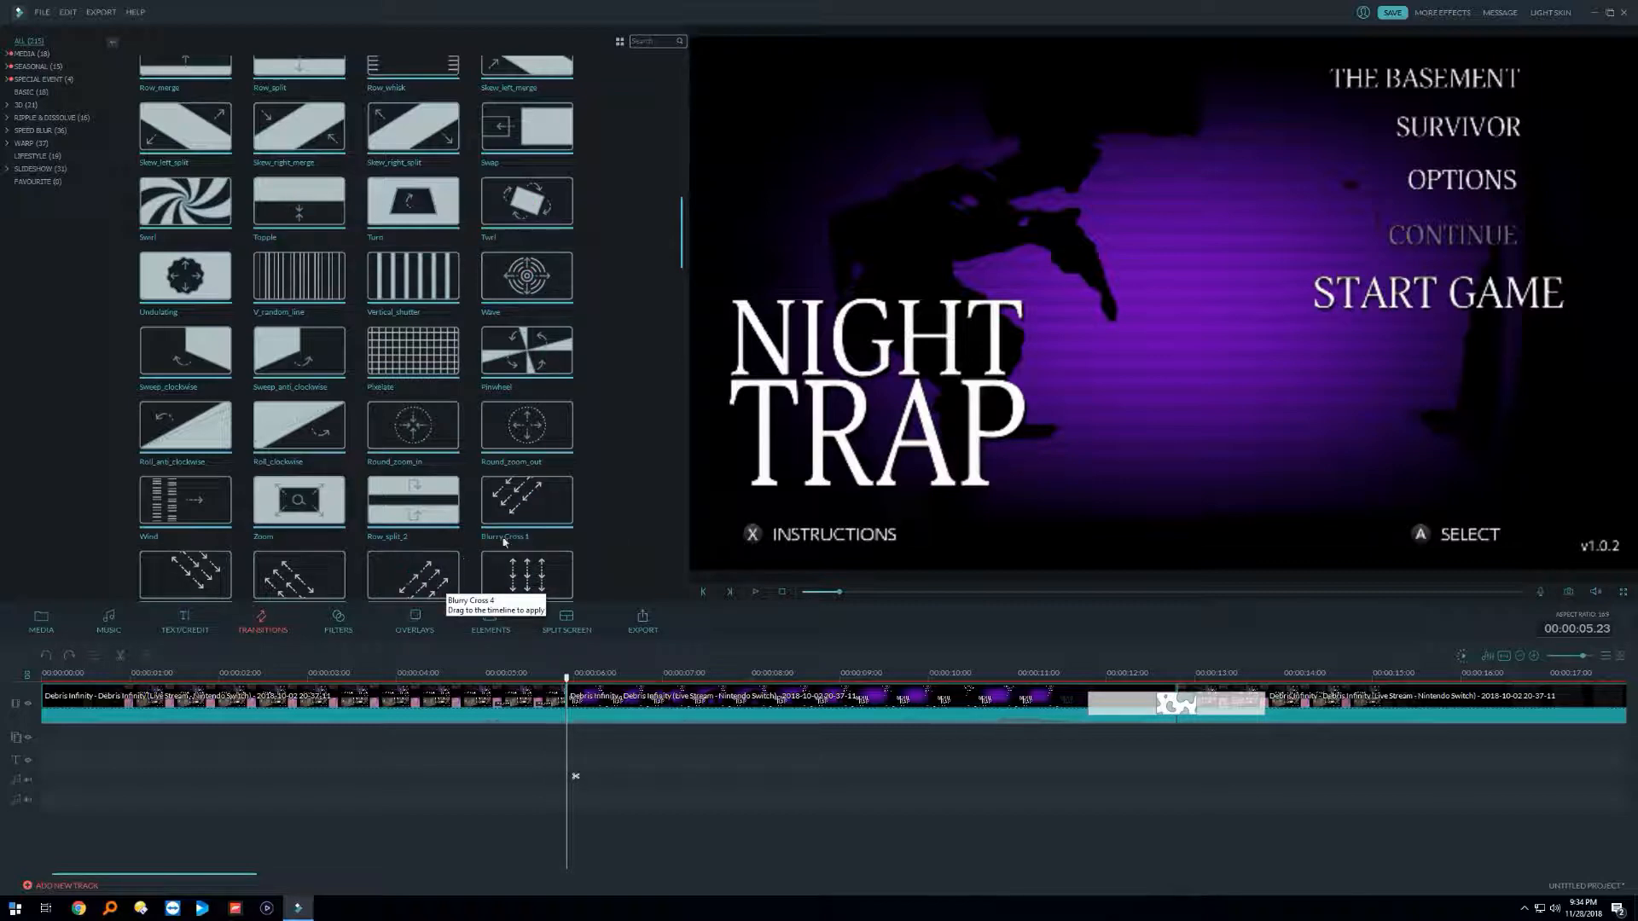
Step: Add the Blurry Cross 1 transition between the first two segments and play it back from 00:00:03.14
click(554, 515)
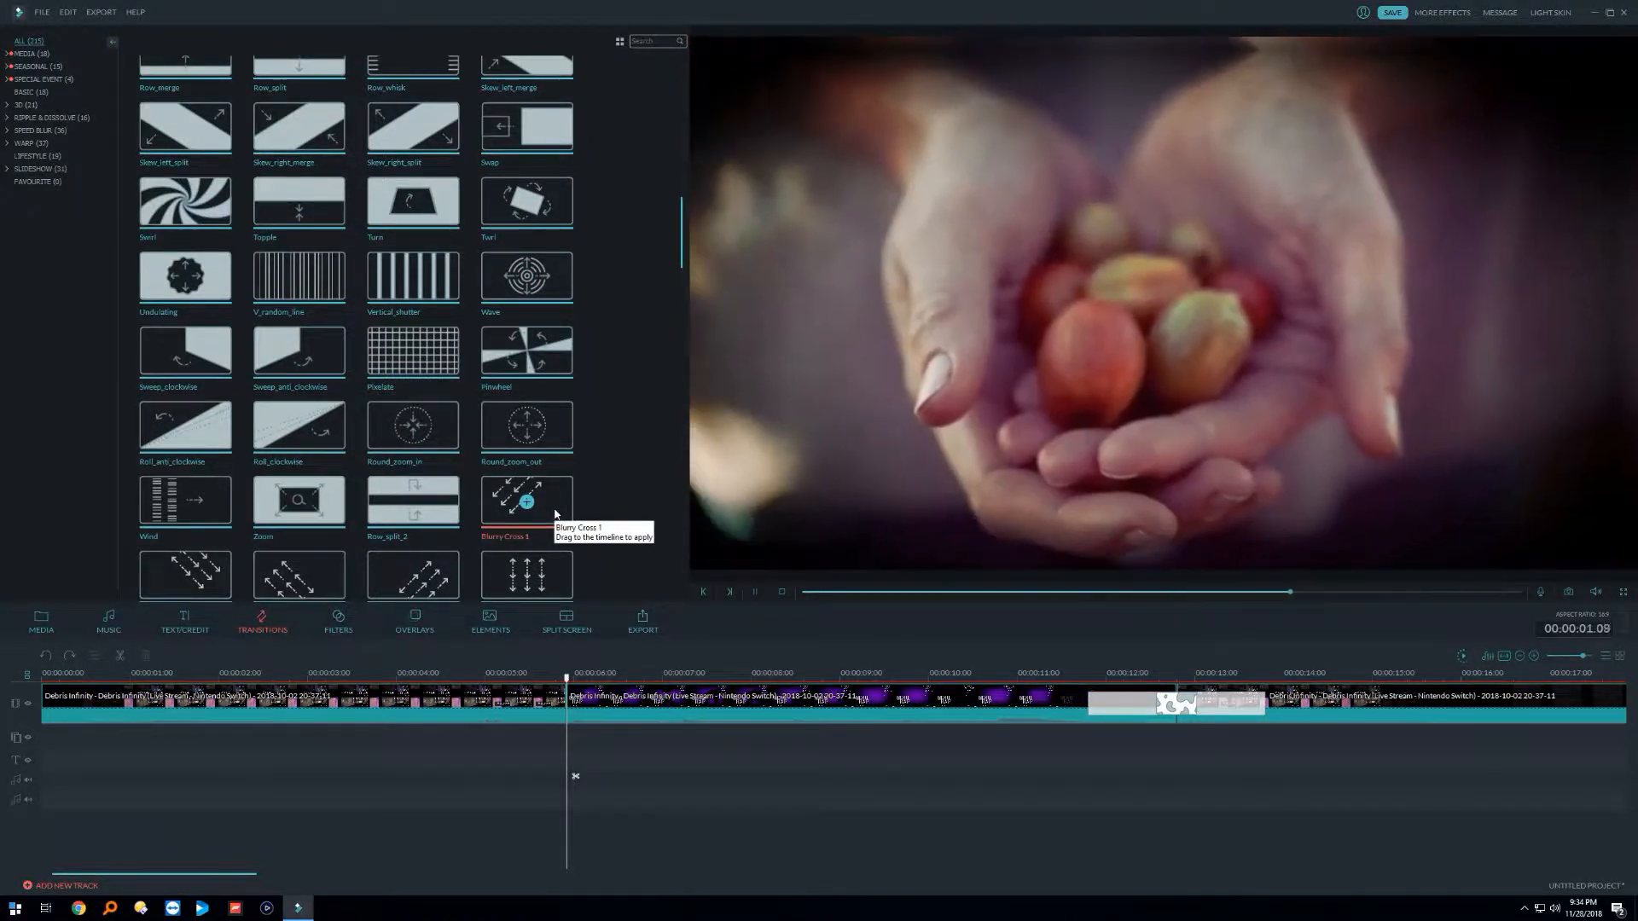
drag(554, 514, 564, 719)
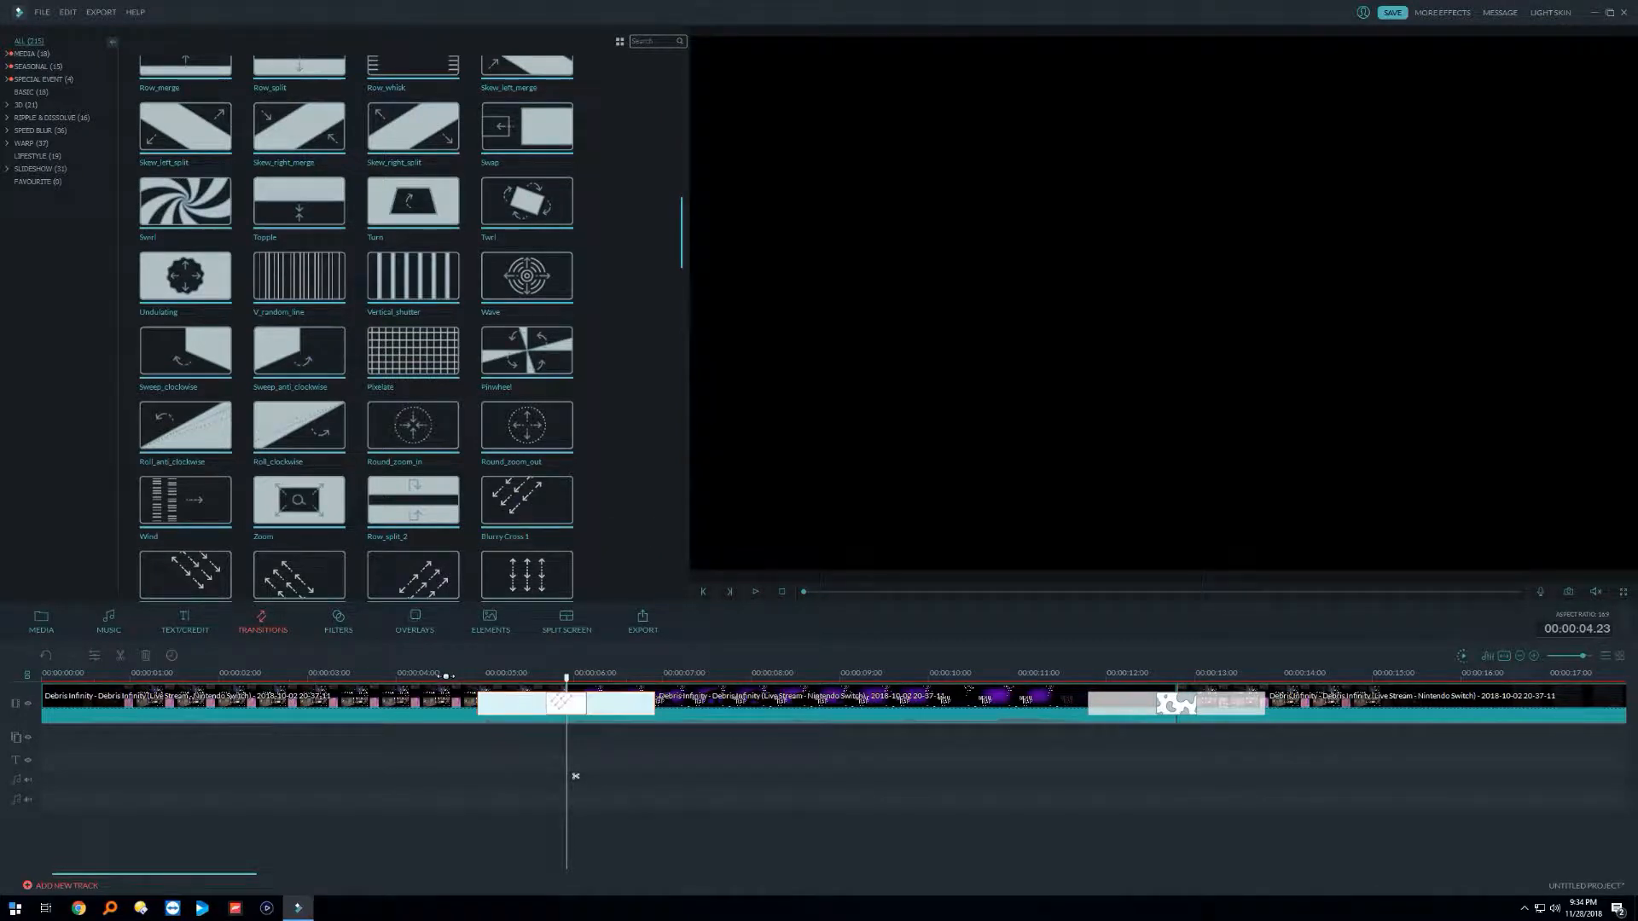
click(358, 678)
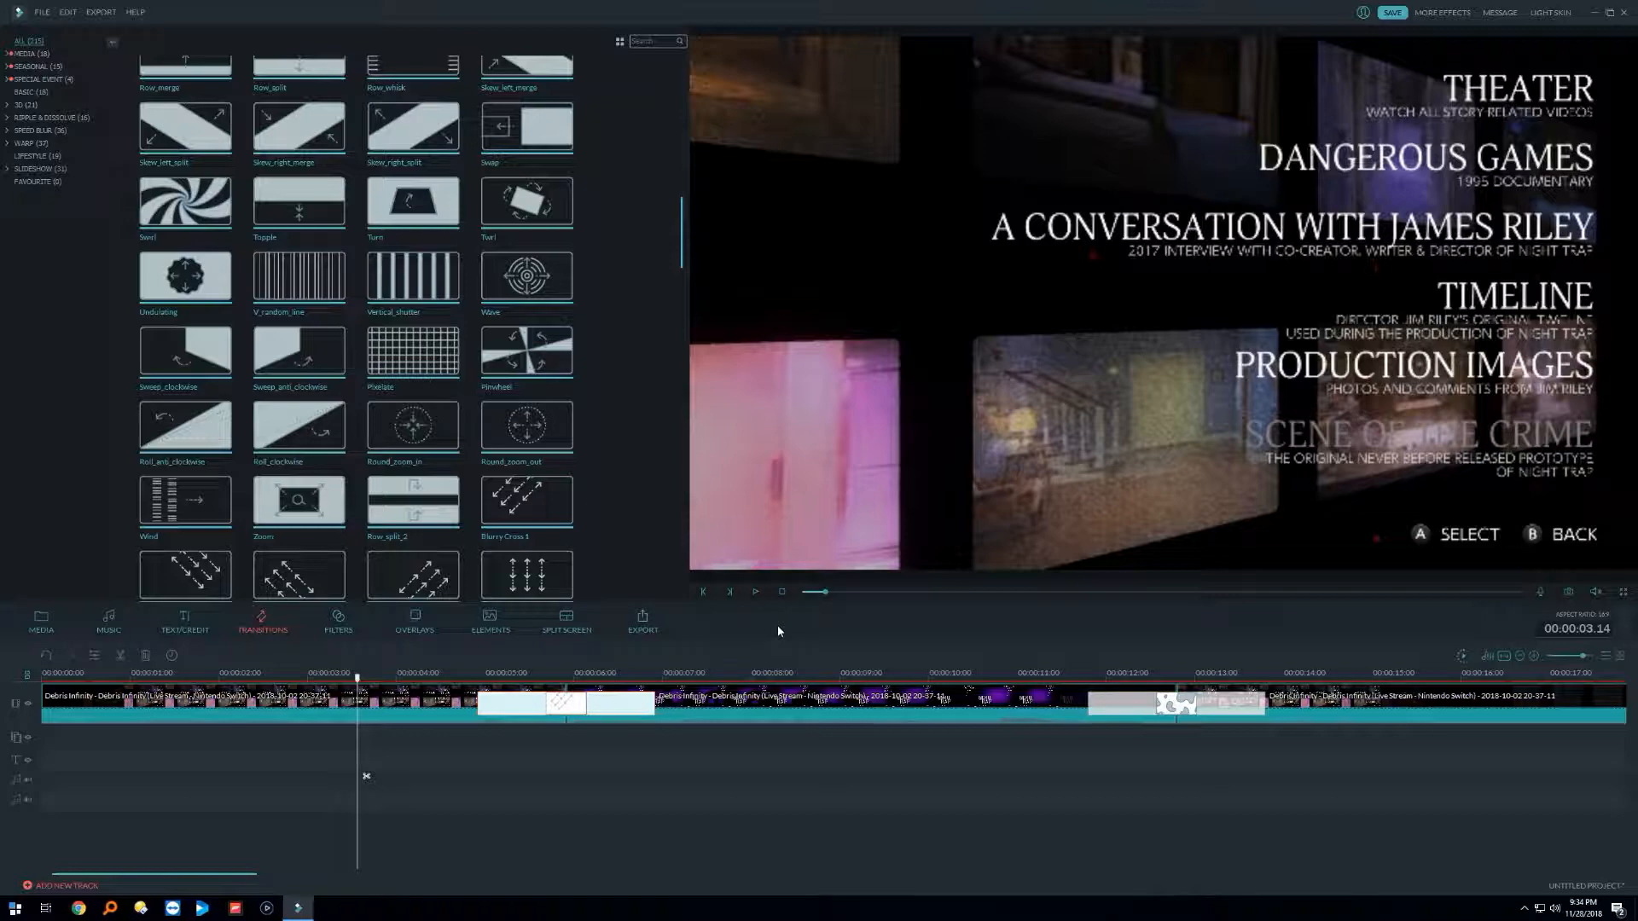
click(754, 592)
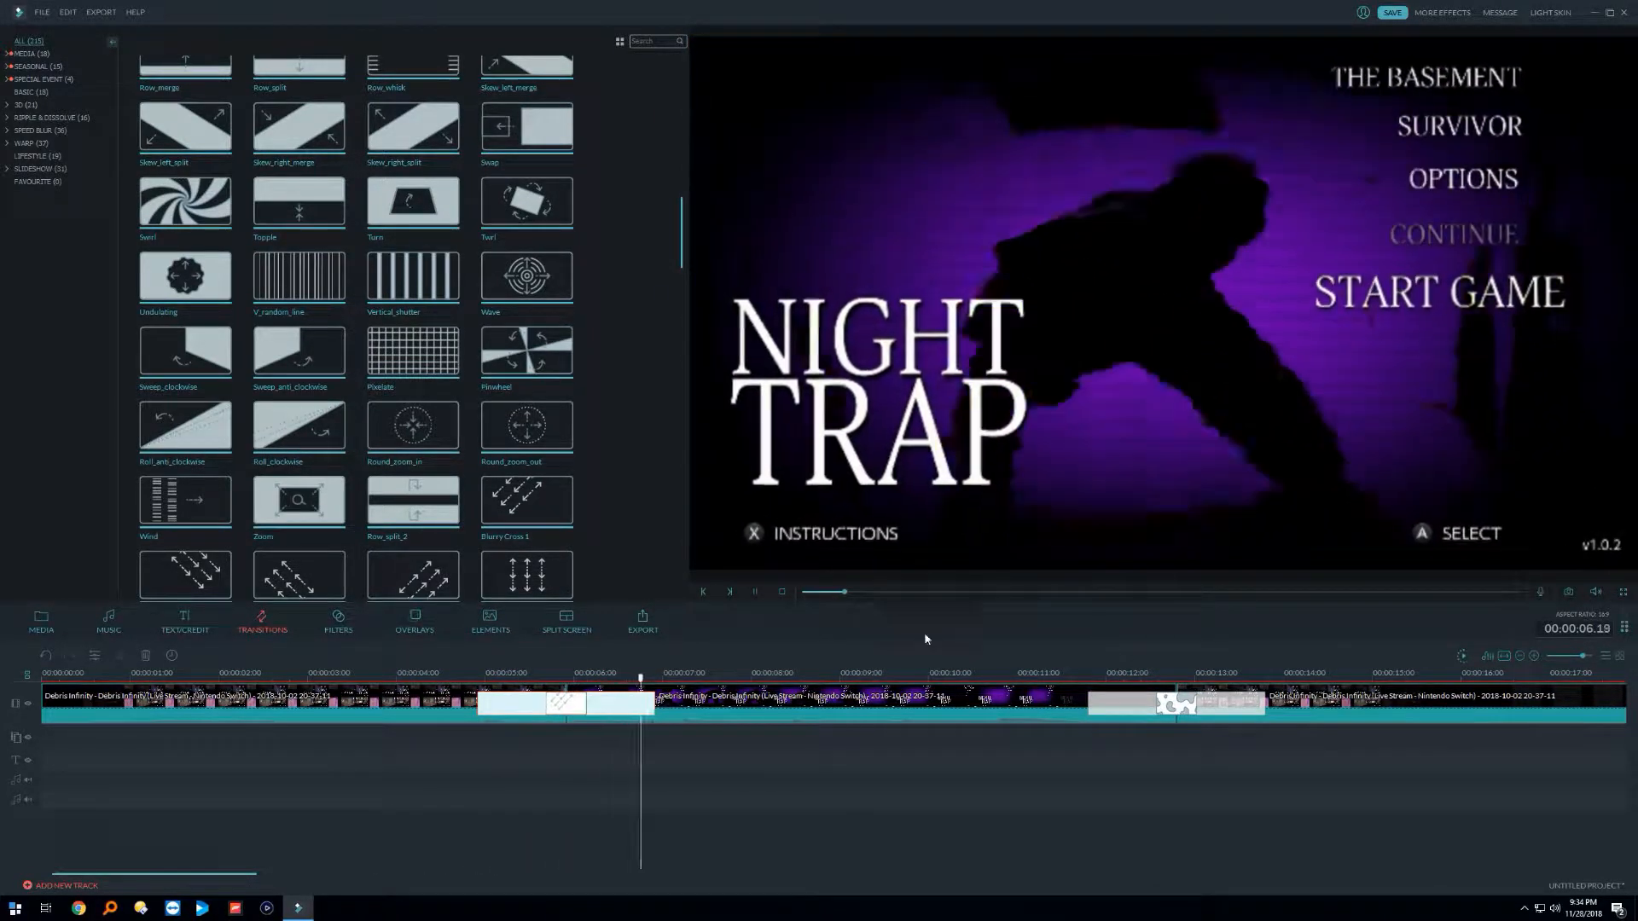
click(751, 590)
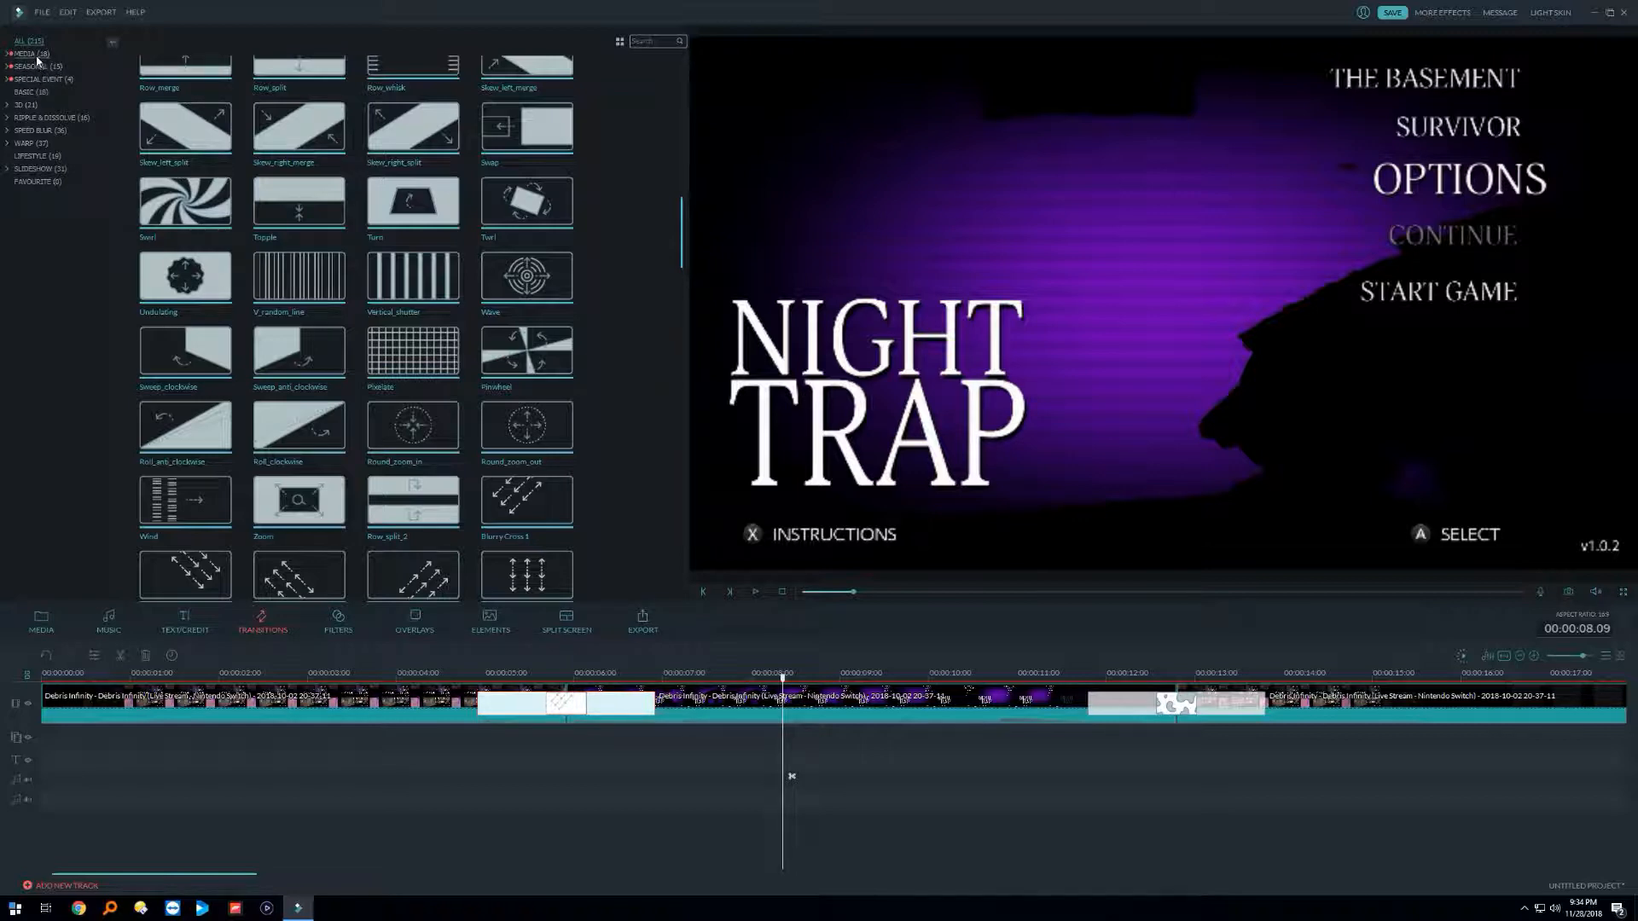
Step: Browse the Warp transitions, previewing Warp 5, and Shift Zoom 3 and Shift Zoom 4 in the Zoom group
click(25, 143)
click(221, 108)
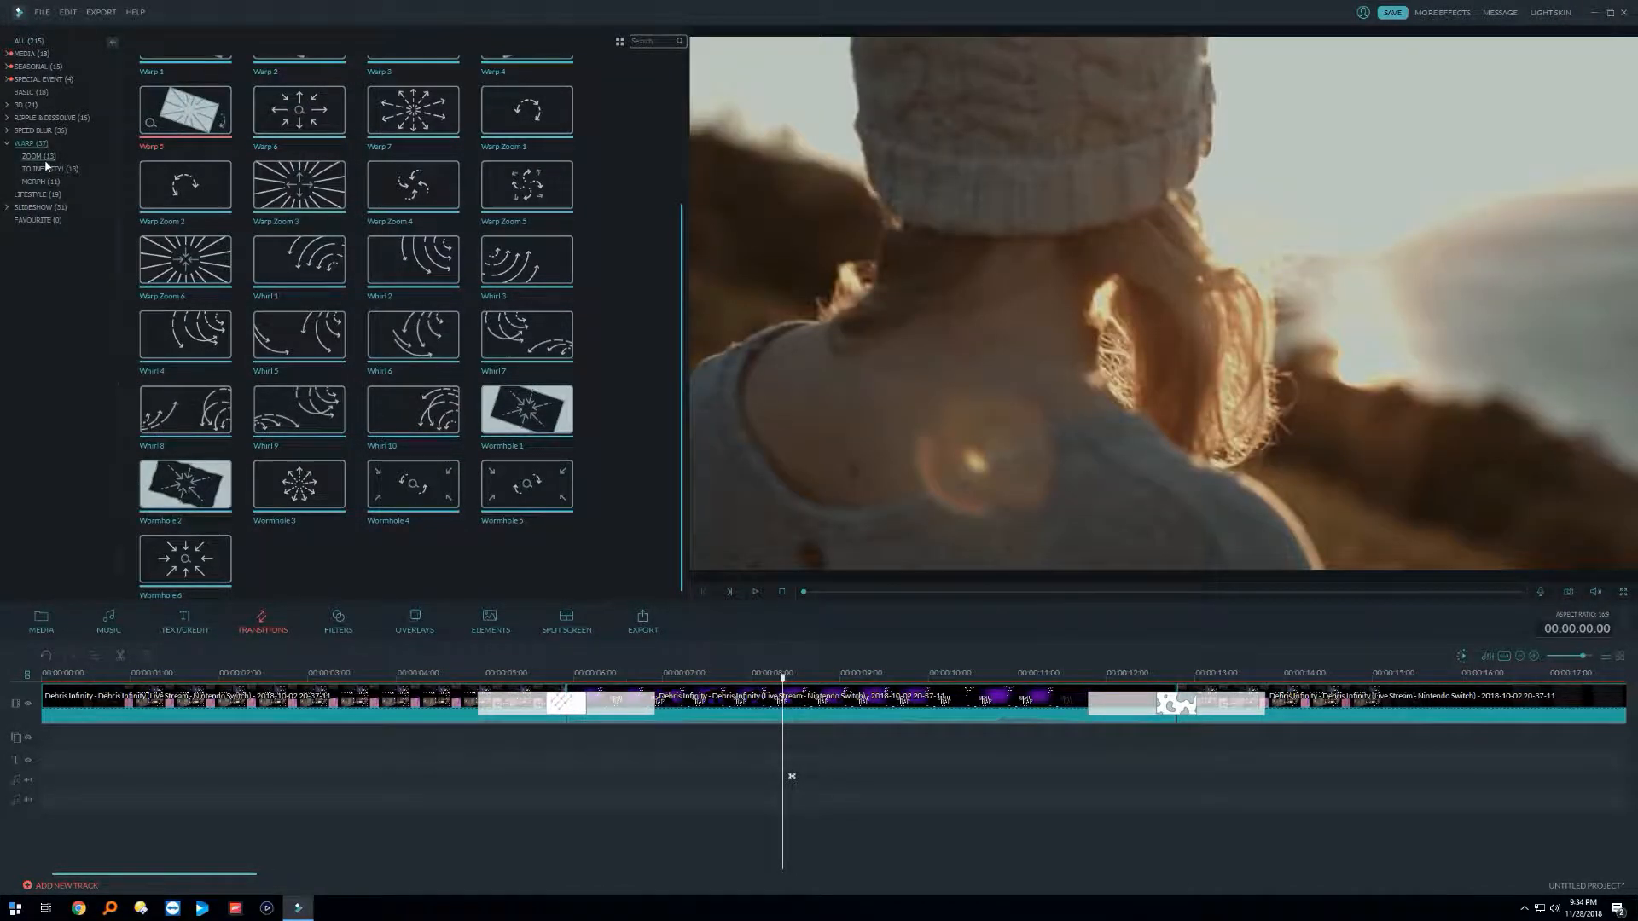
click(47, 158)
click(315, 160)
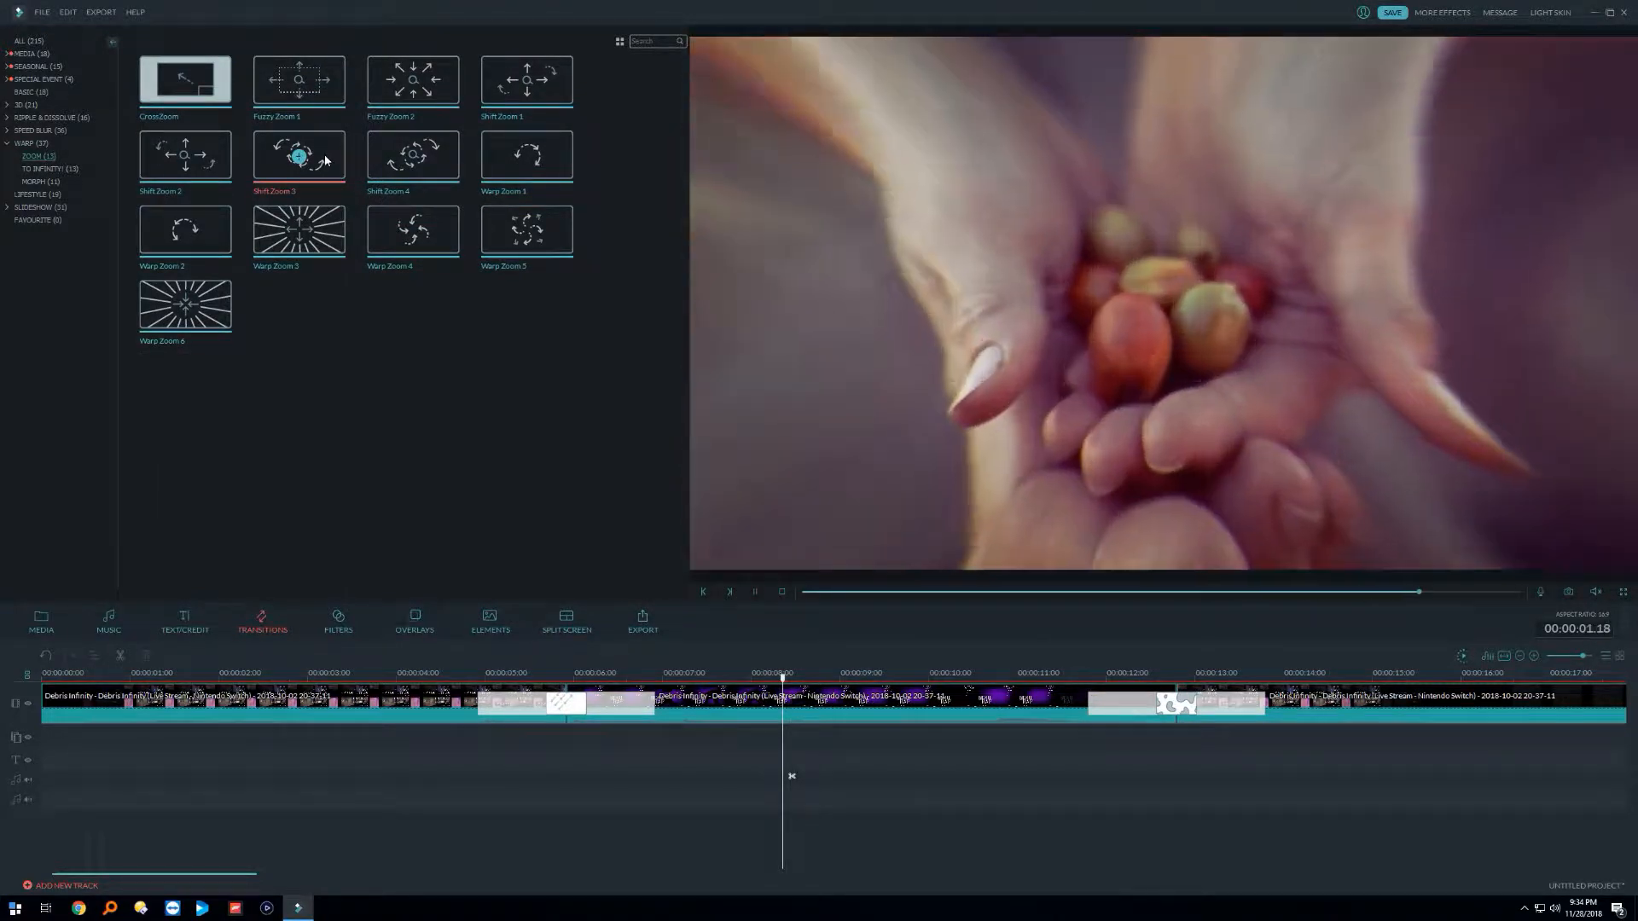
click(441, 175)
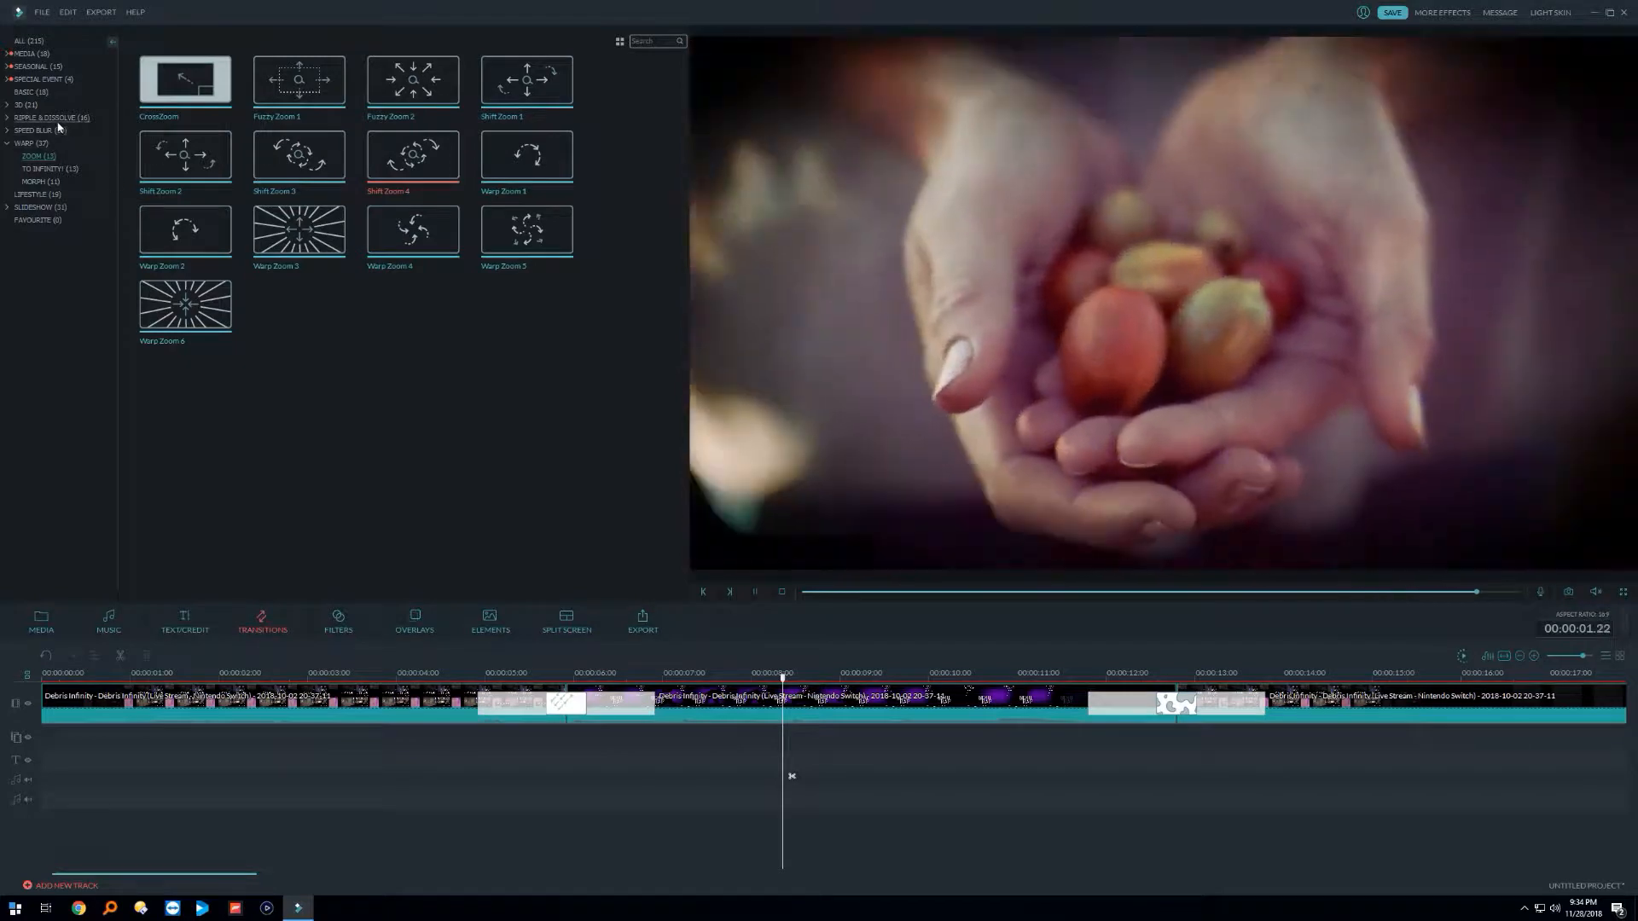
Step: Preview the Mosaic, Mosaic Replica, Evaporate 1 and Evaporate 2 transitions in the Dissolve group of Ripple & Dissolve
click(53, 117)
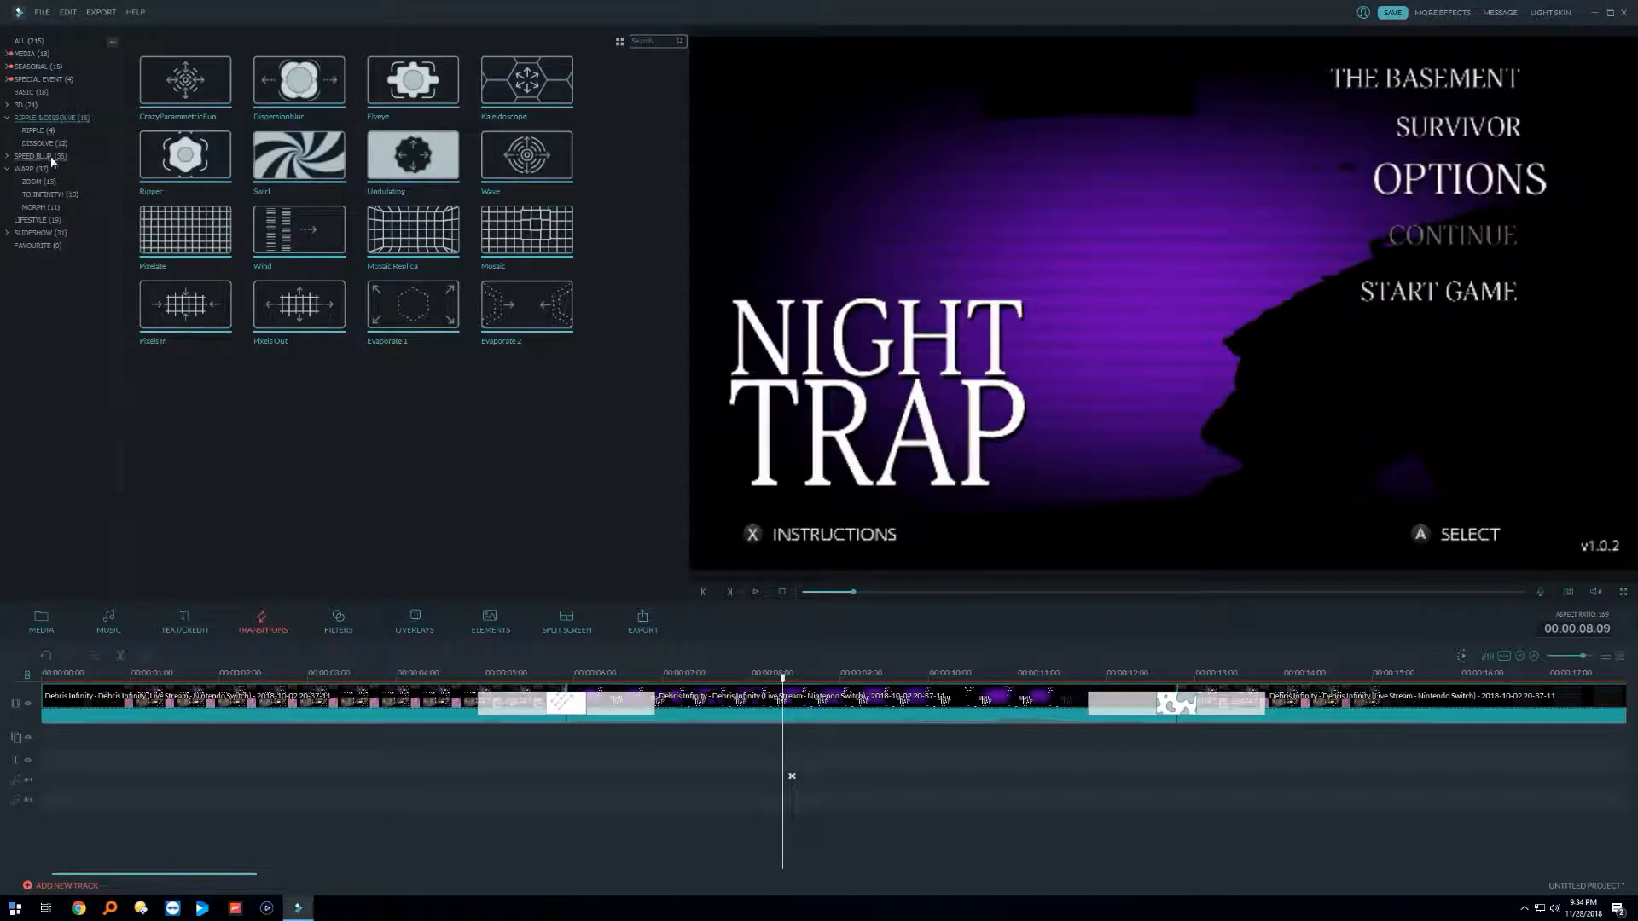
click(43, 142)
click(522, 160)
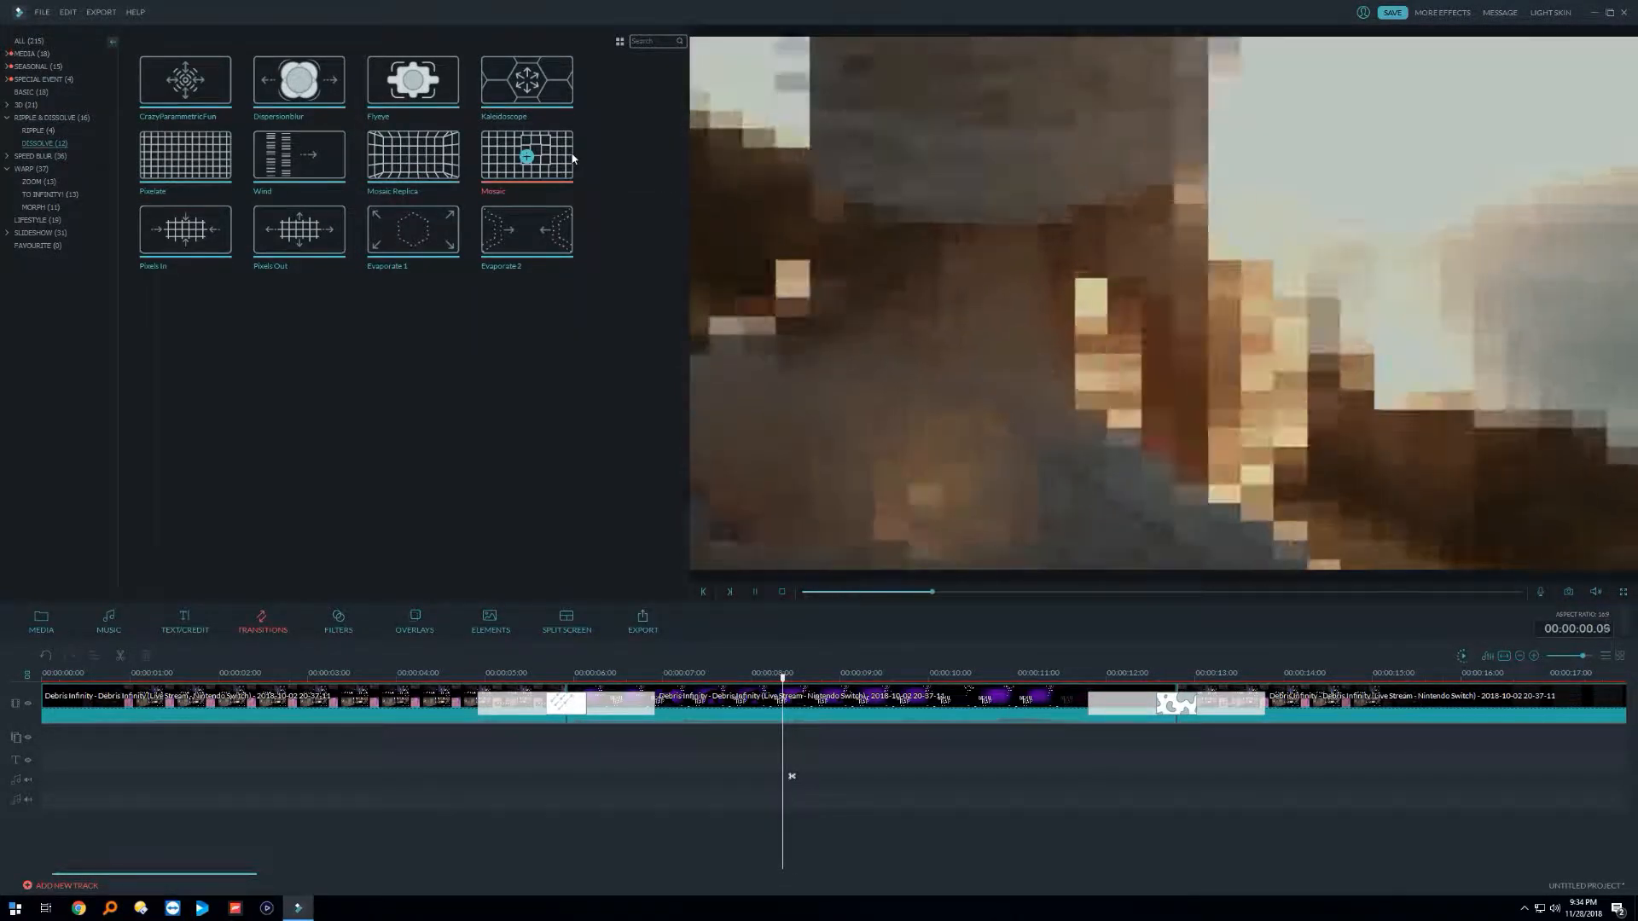
click(438, 168)
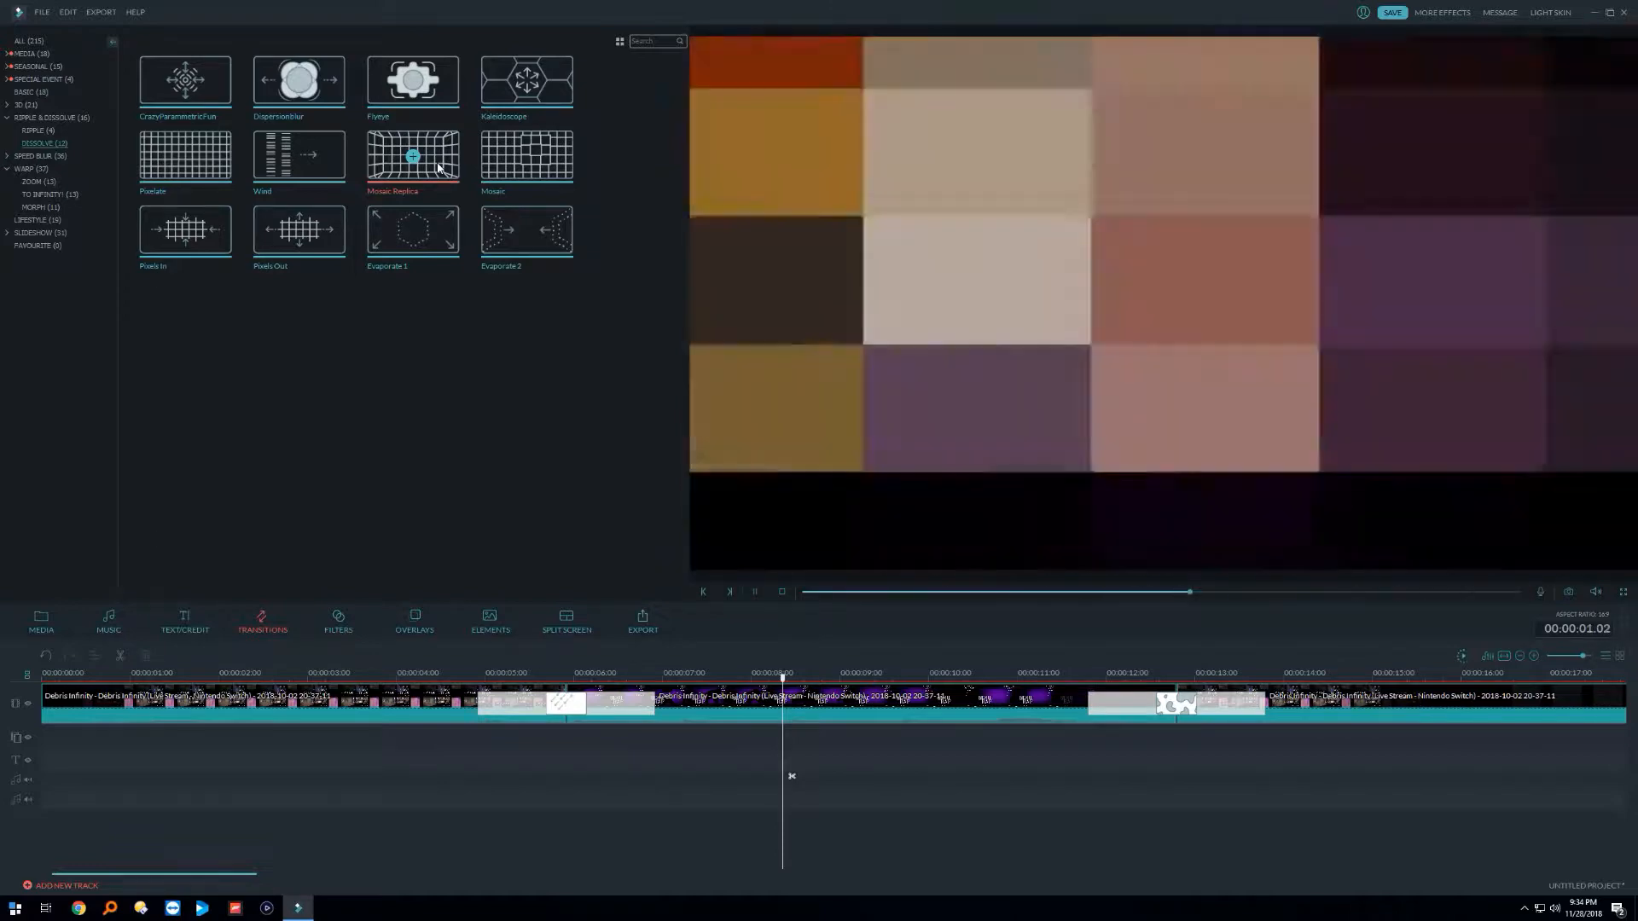
click(455, 241)
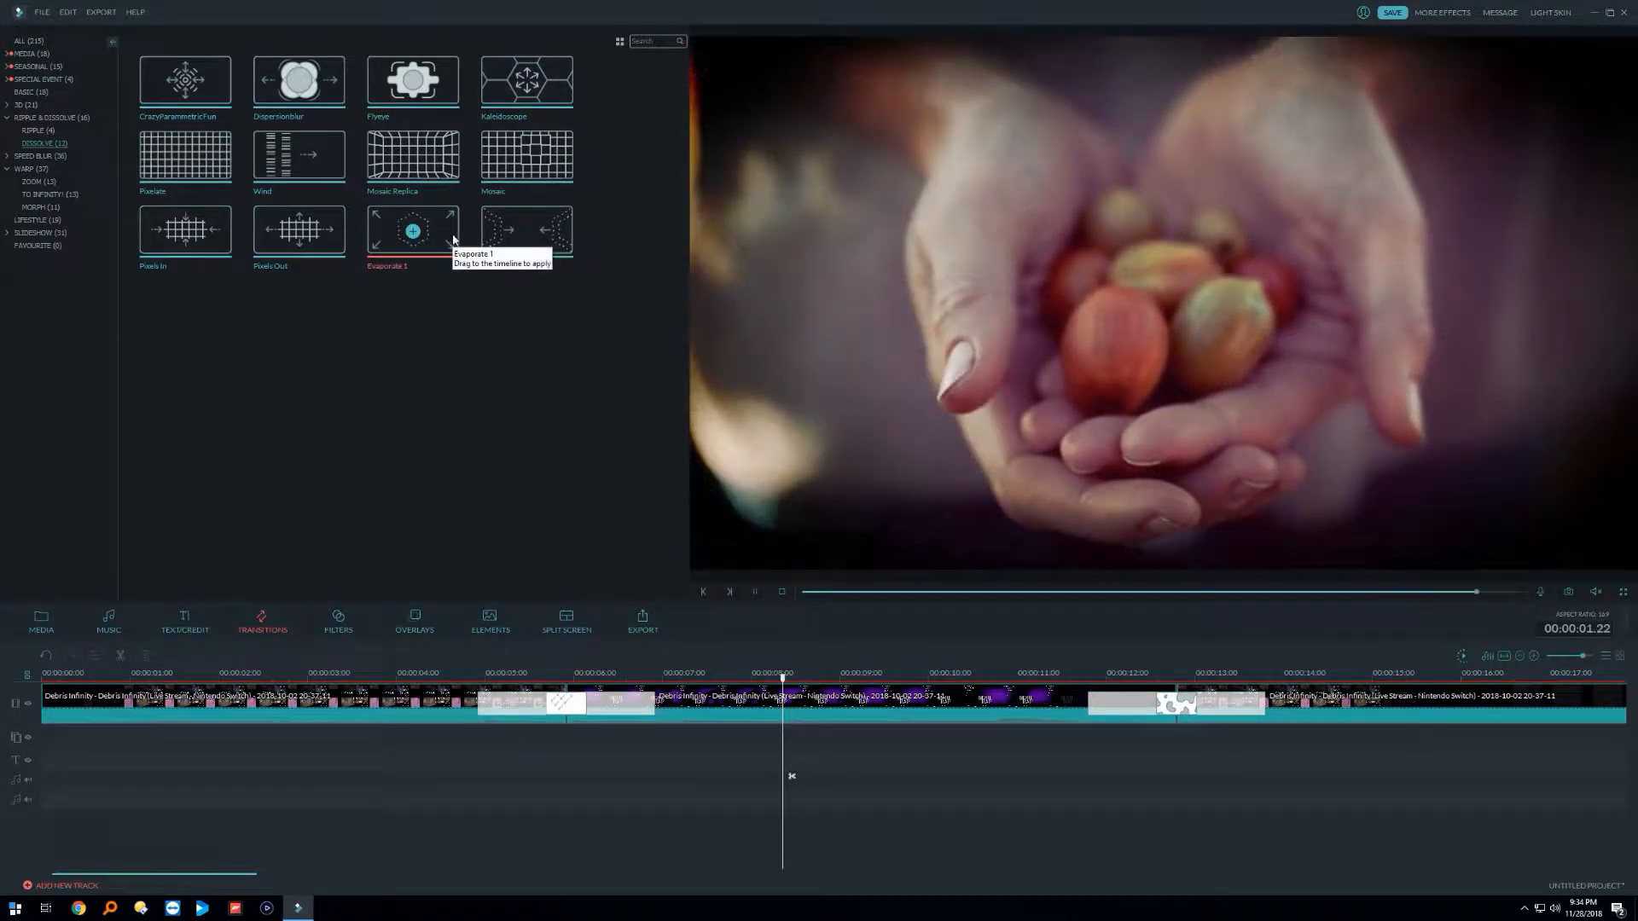
click(554, 227)
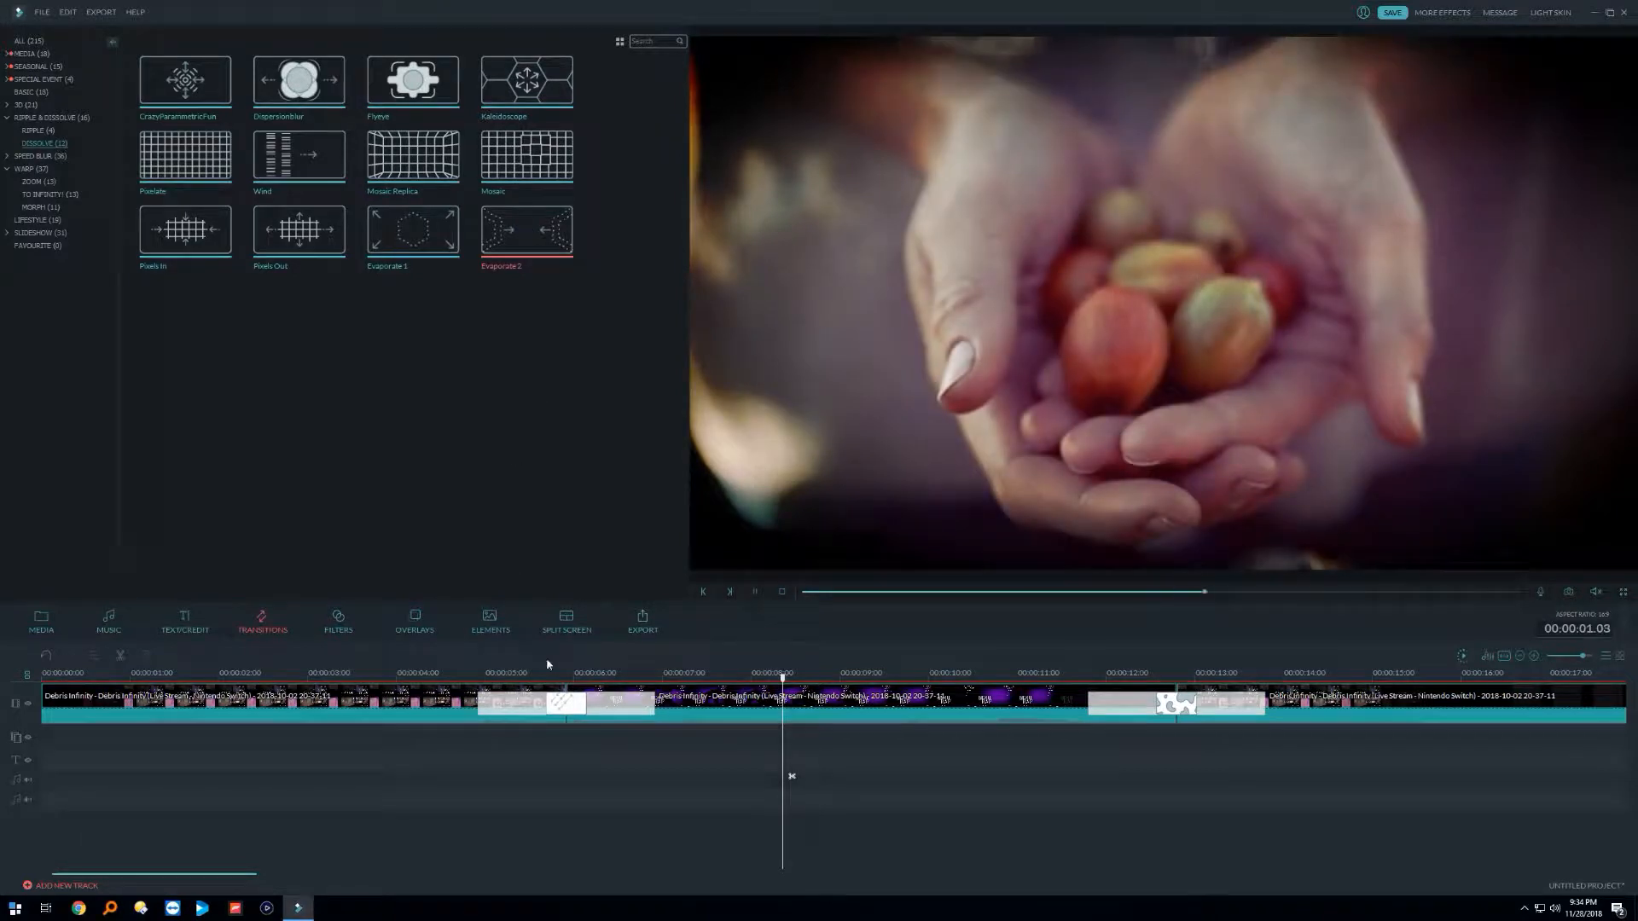
Step: Review the duration and transition mode settings of the transition between the first two segments without changing them
click(580, 712)
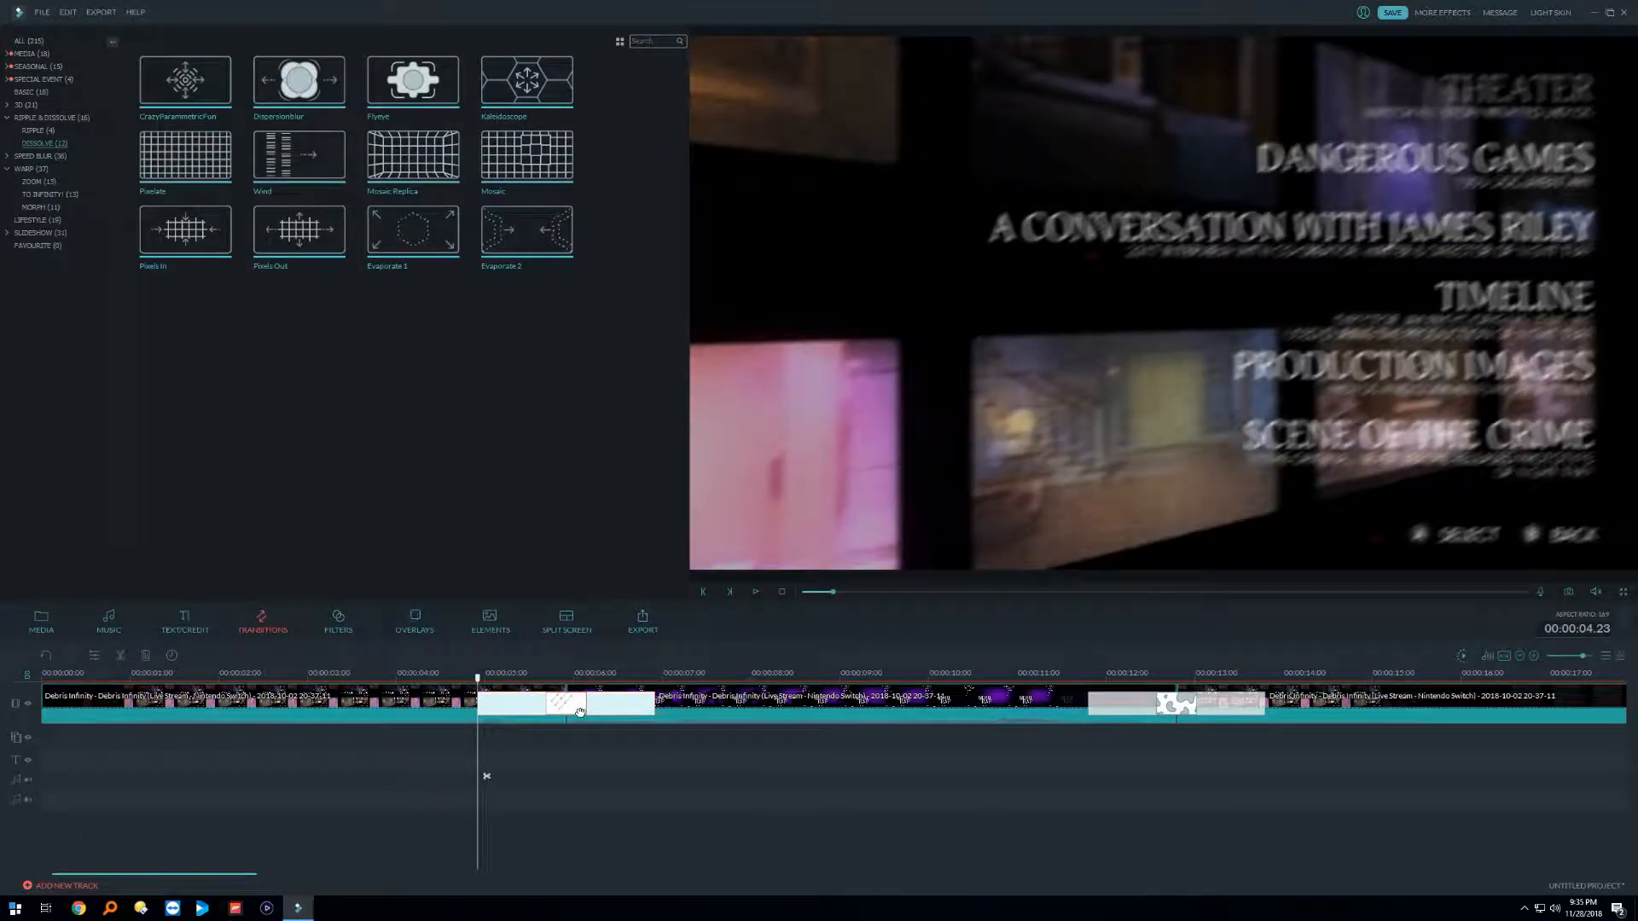
right_click(579, 712)
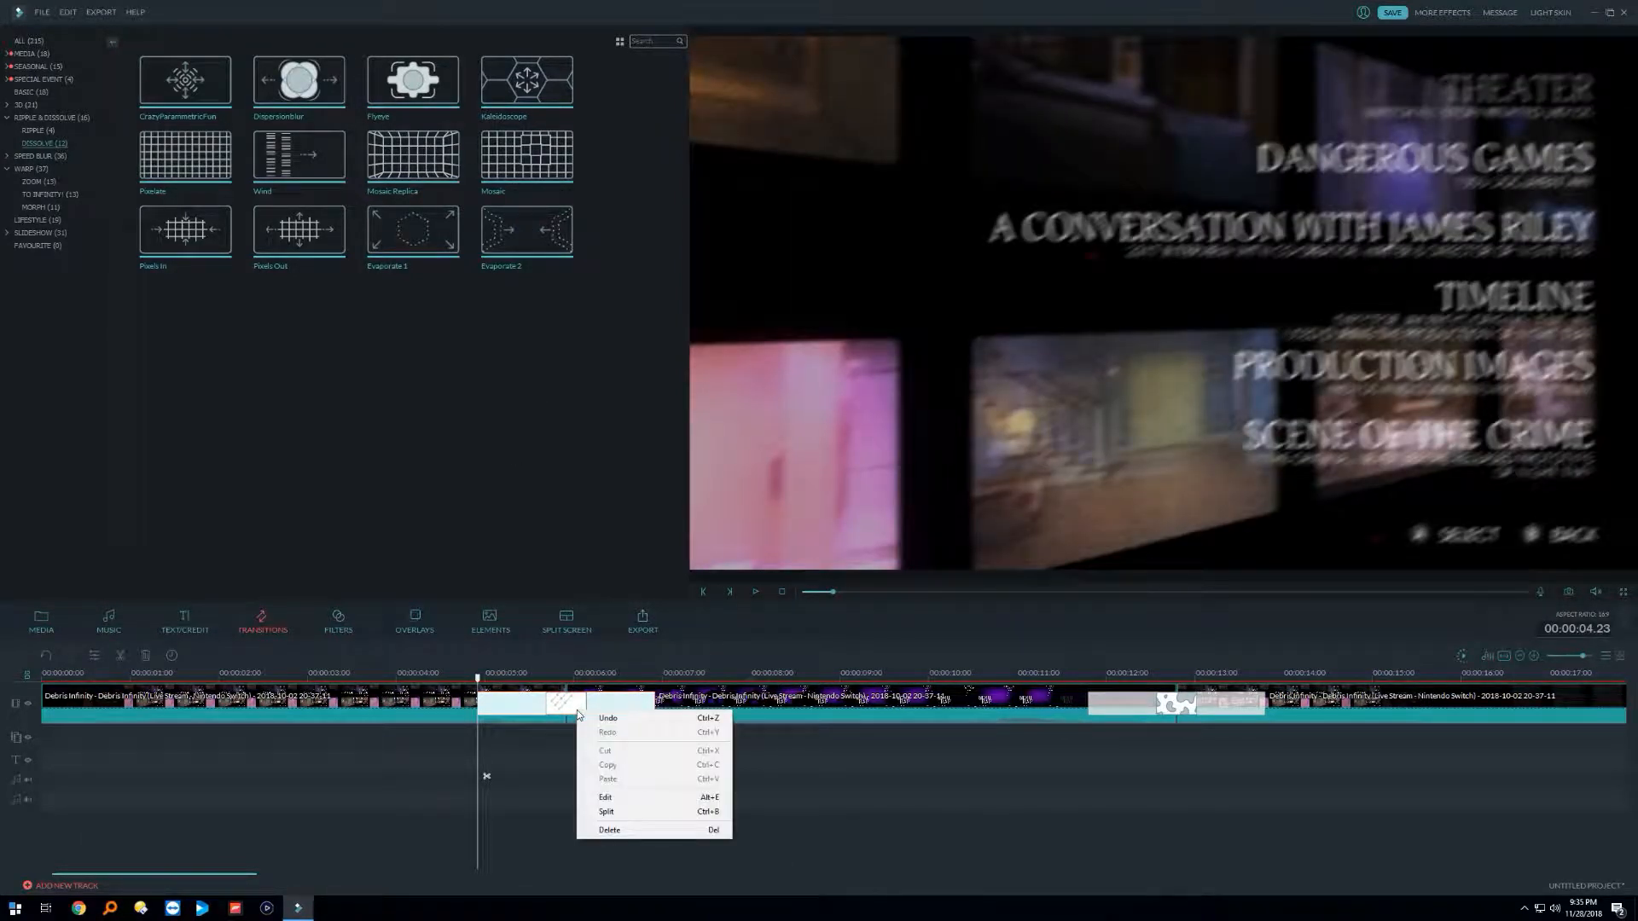
click(617, 797)
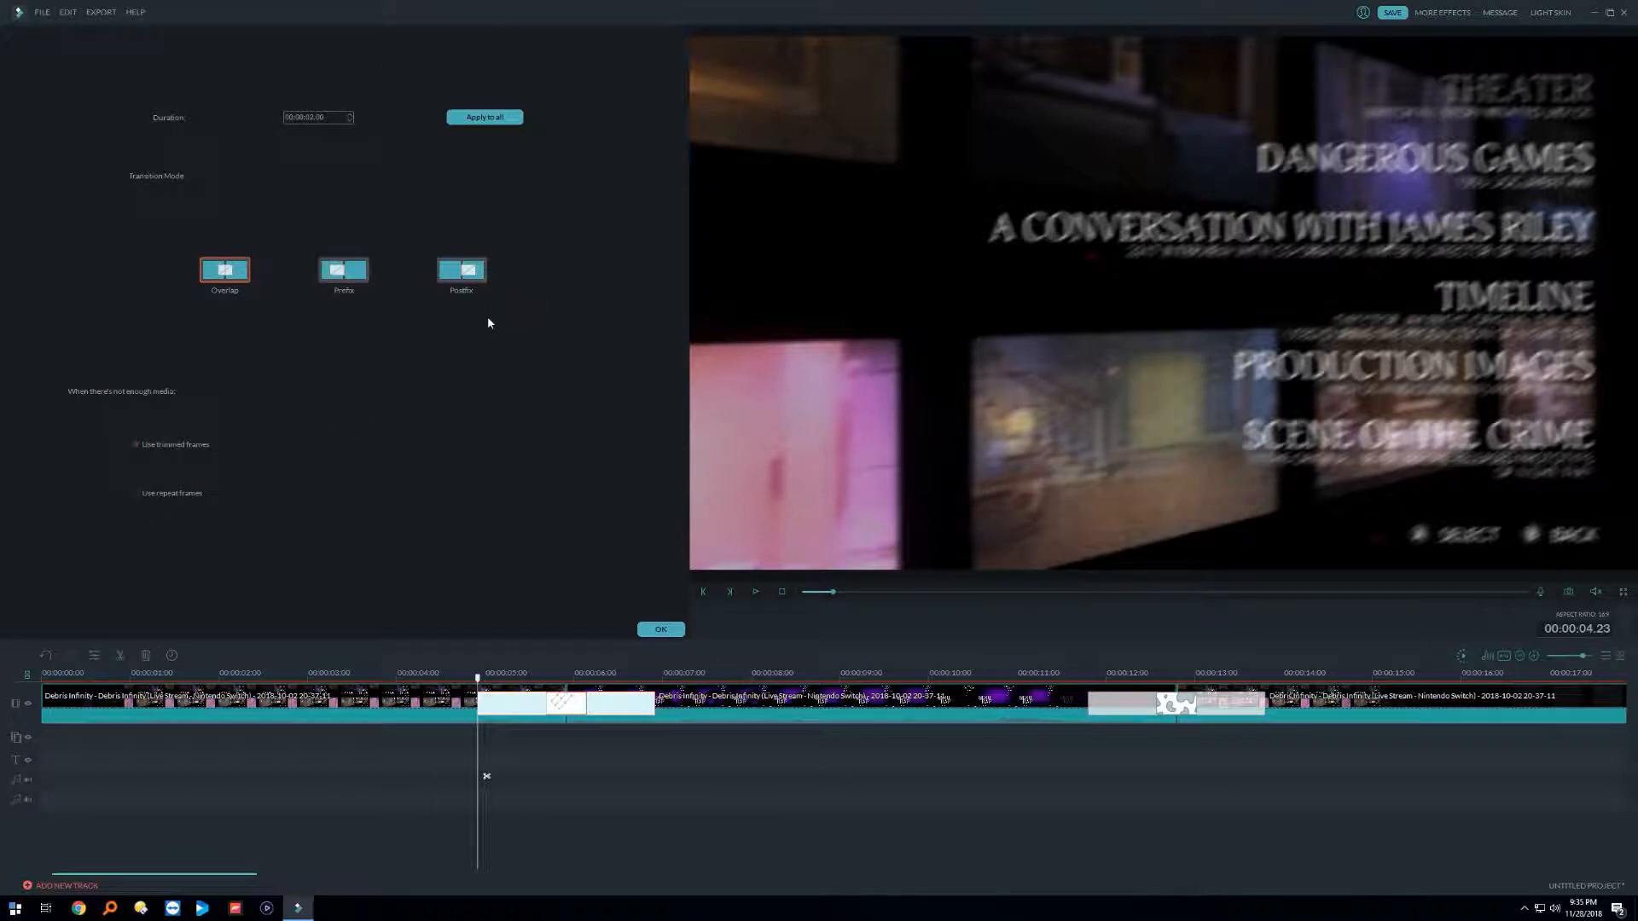
click(661, 632)
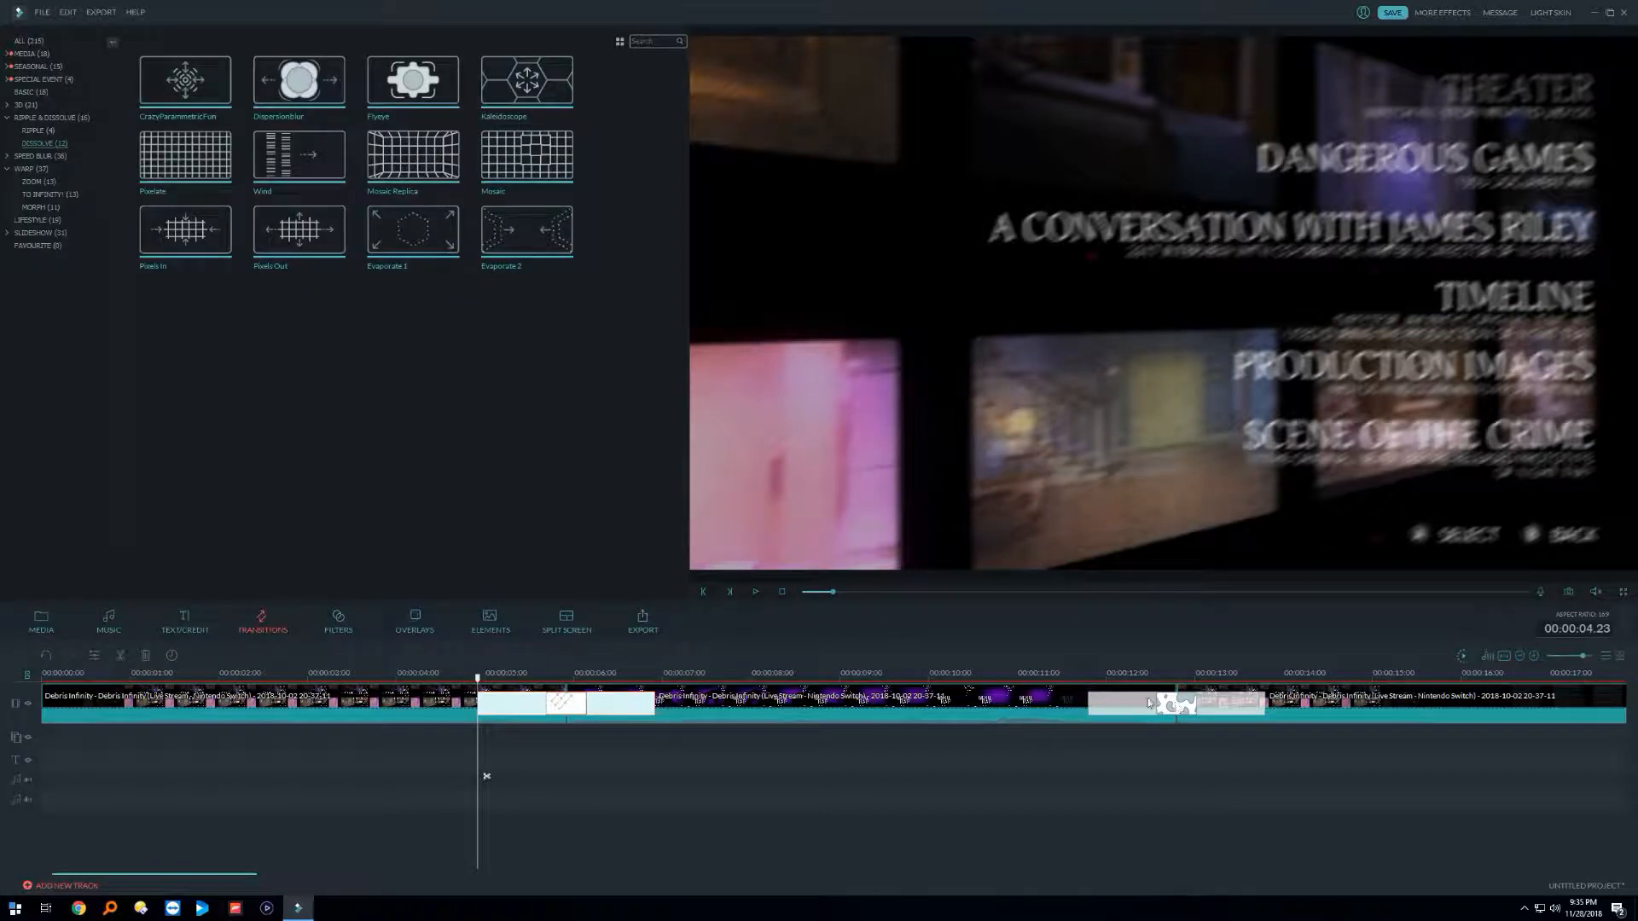
Step: Play back the transition between the second and third segments, starting from 00:00:11.12
click(1060, 675)
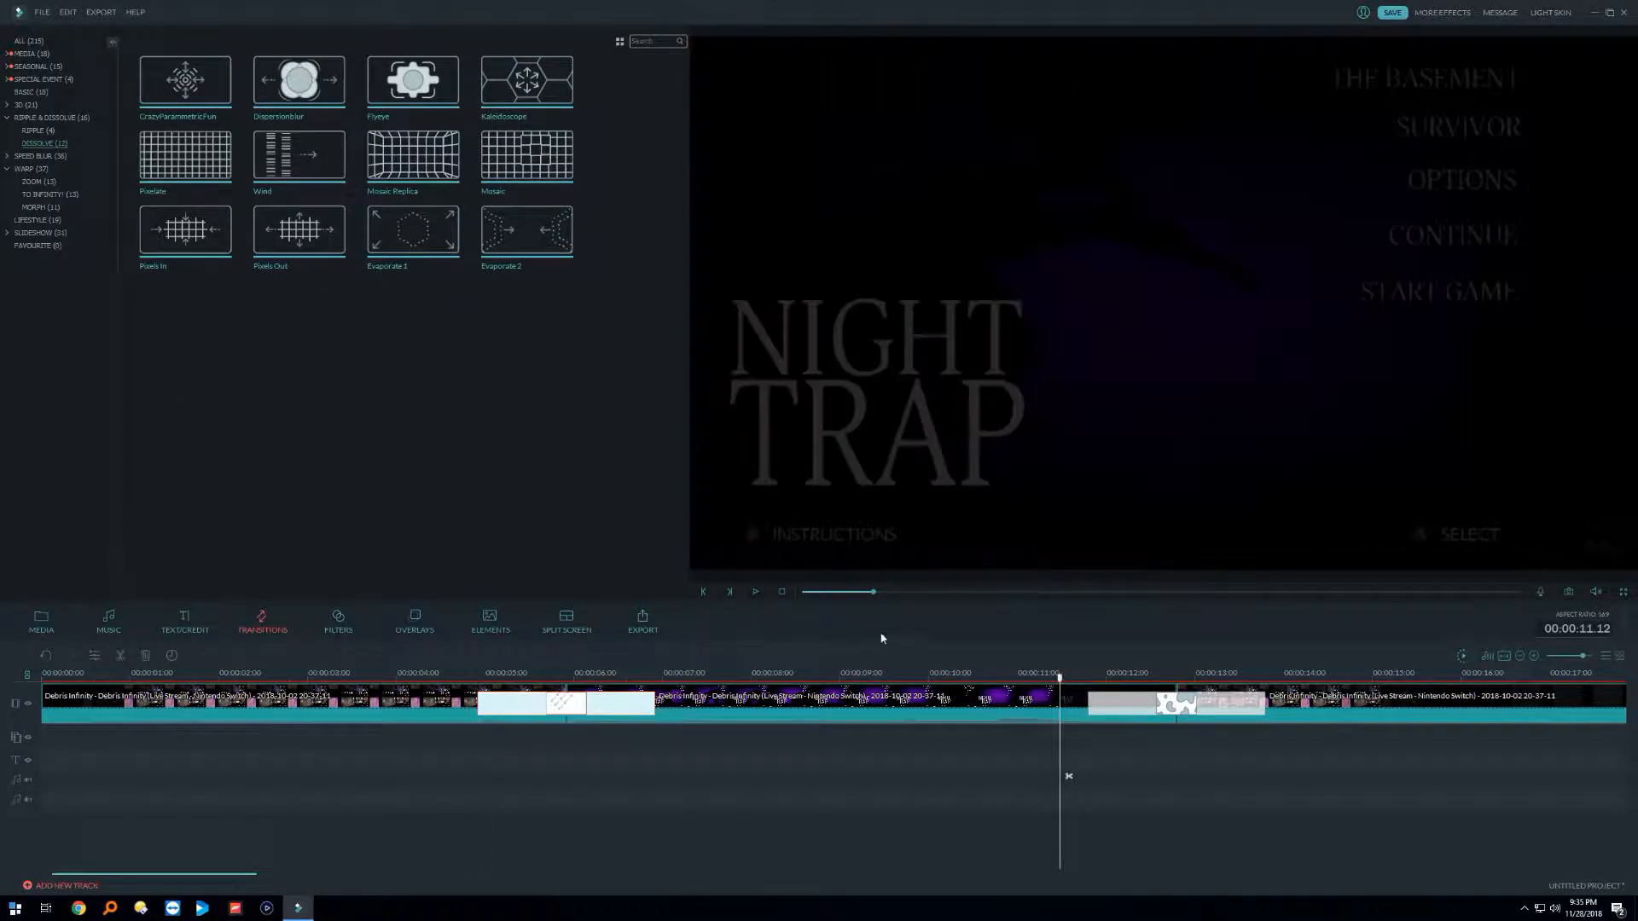
click(756, 592)
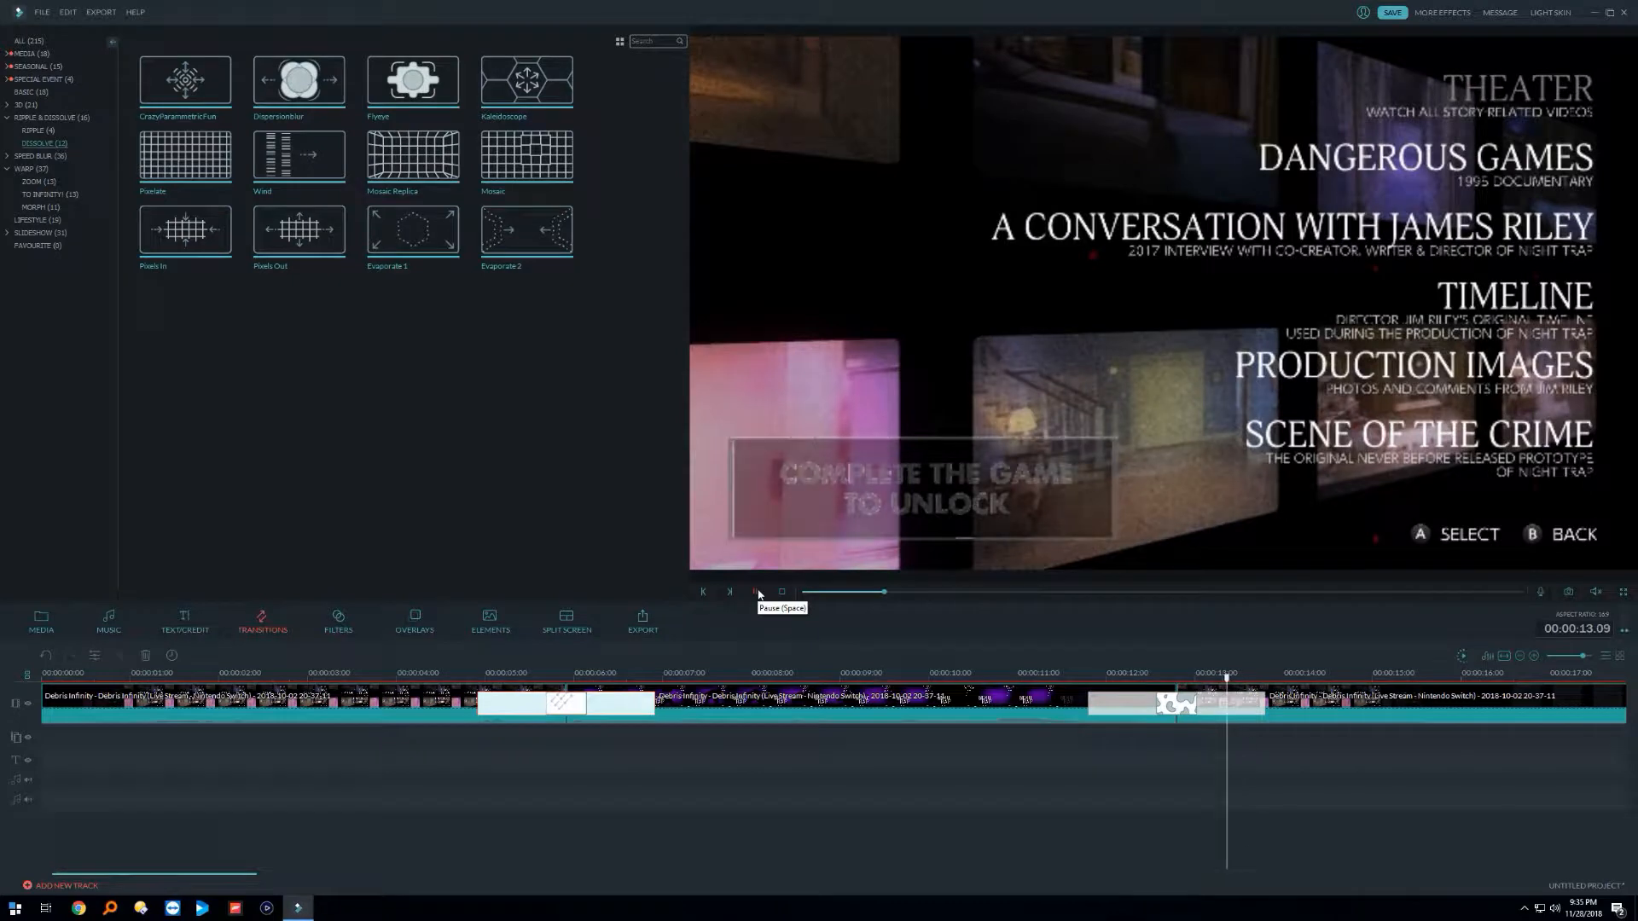
click(757, 592)
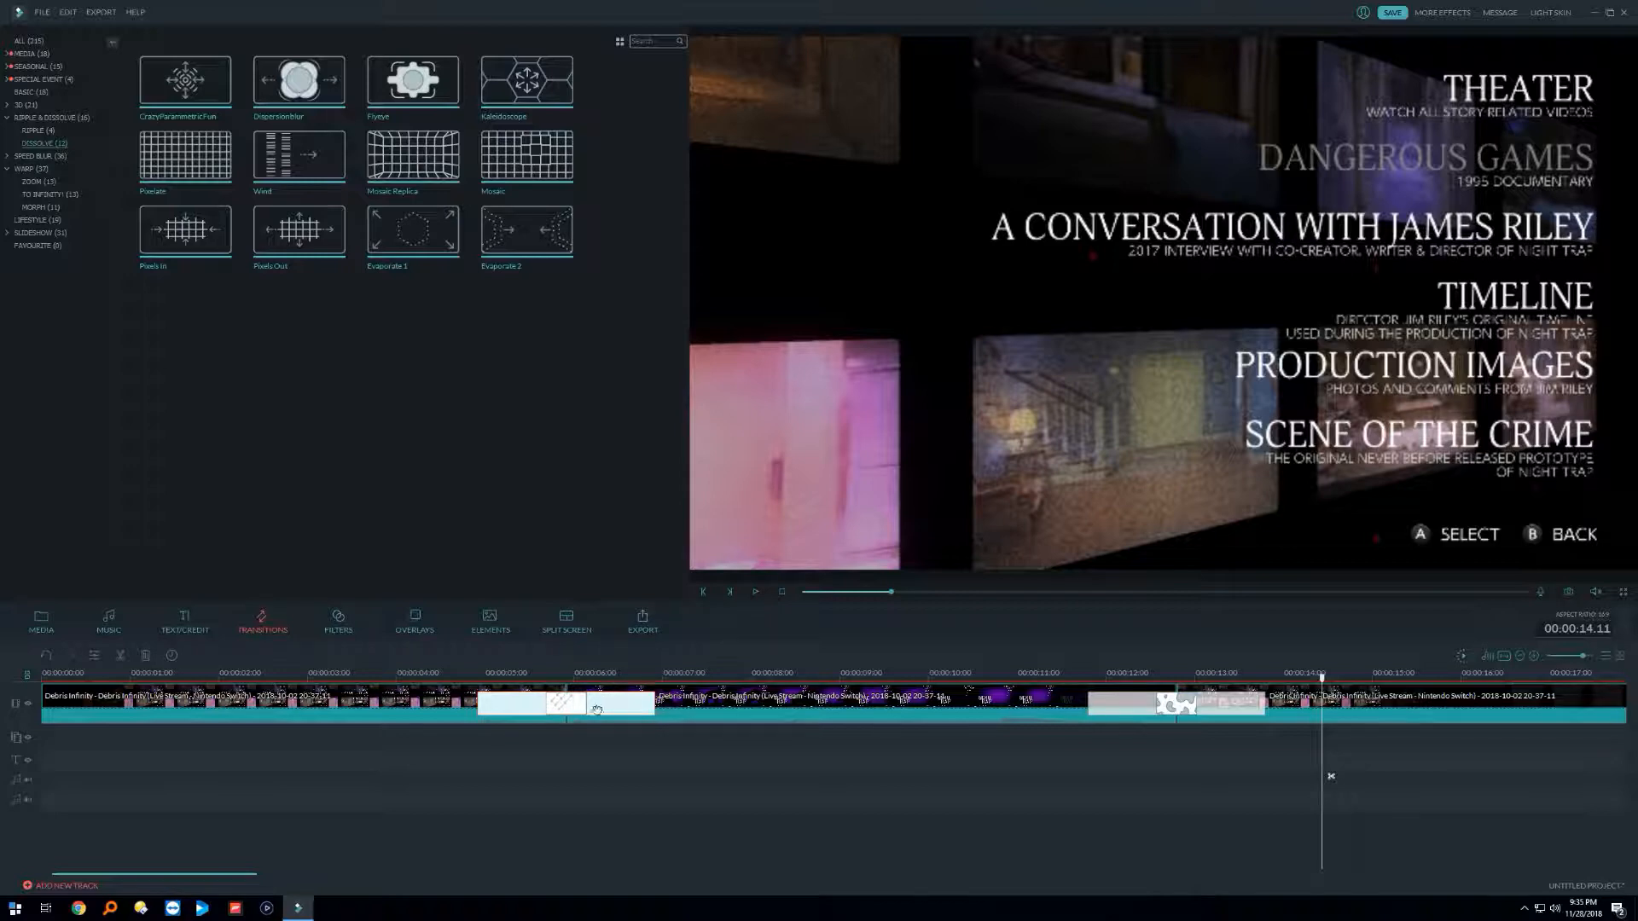
Step: Delete both transitions from the video track
key(Delete)
click(1187, 707)
key(Delete)
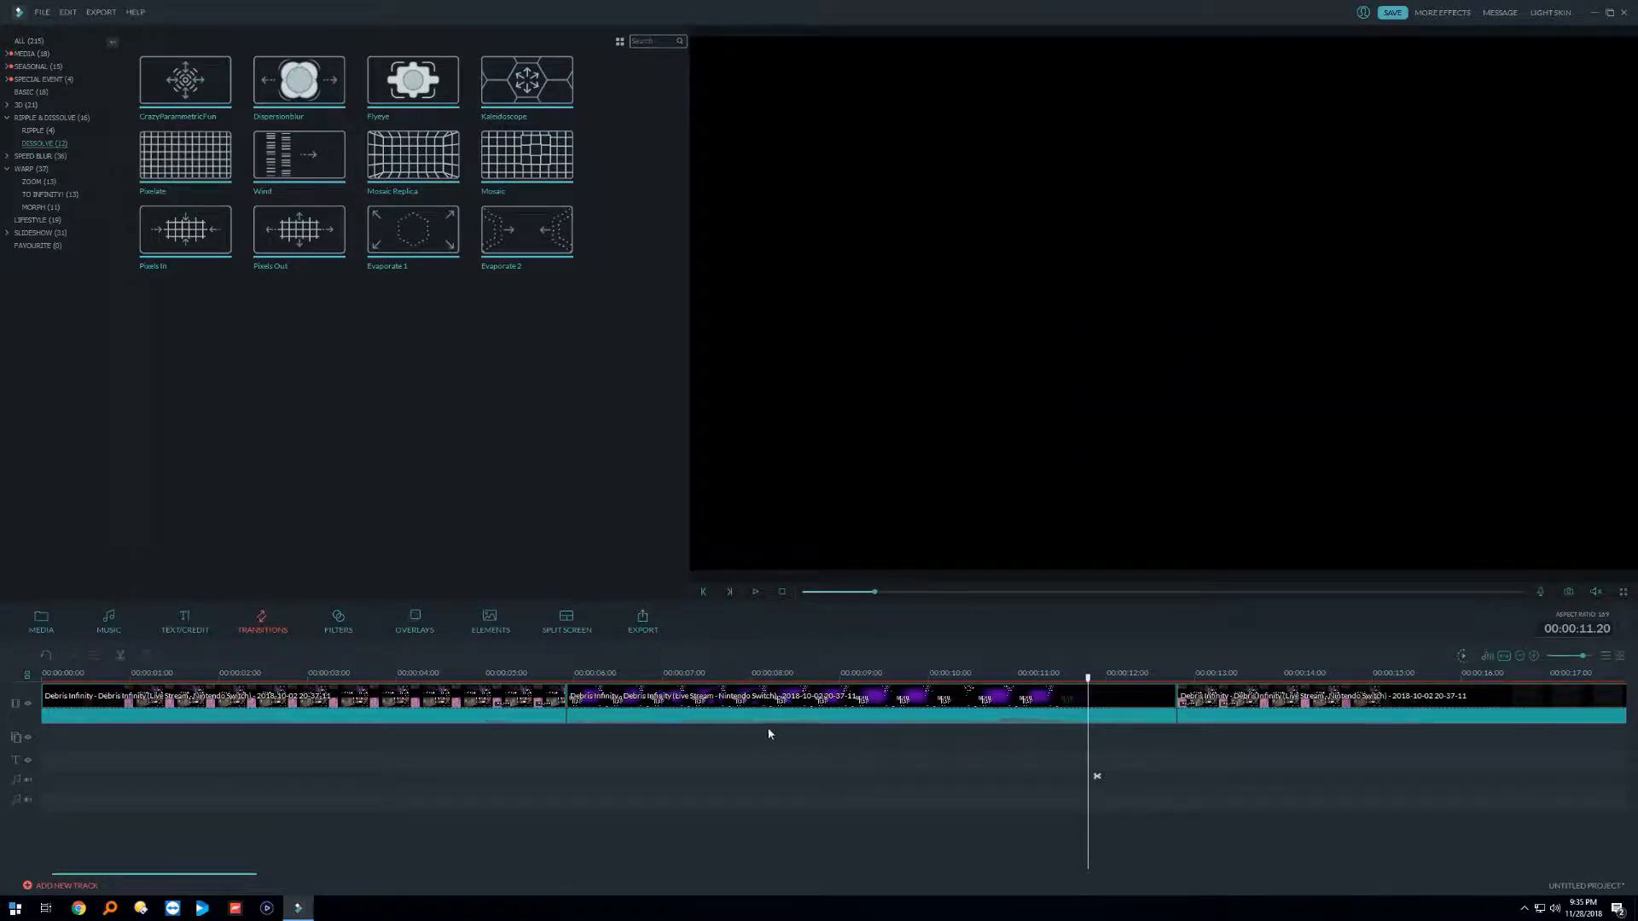
Step: Add the Coal Mine song from the Electronic music group to the start of the first music track and play it back
click(61, 622)
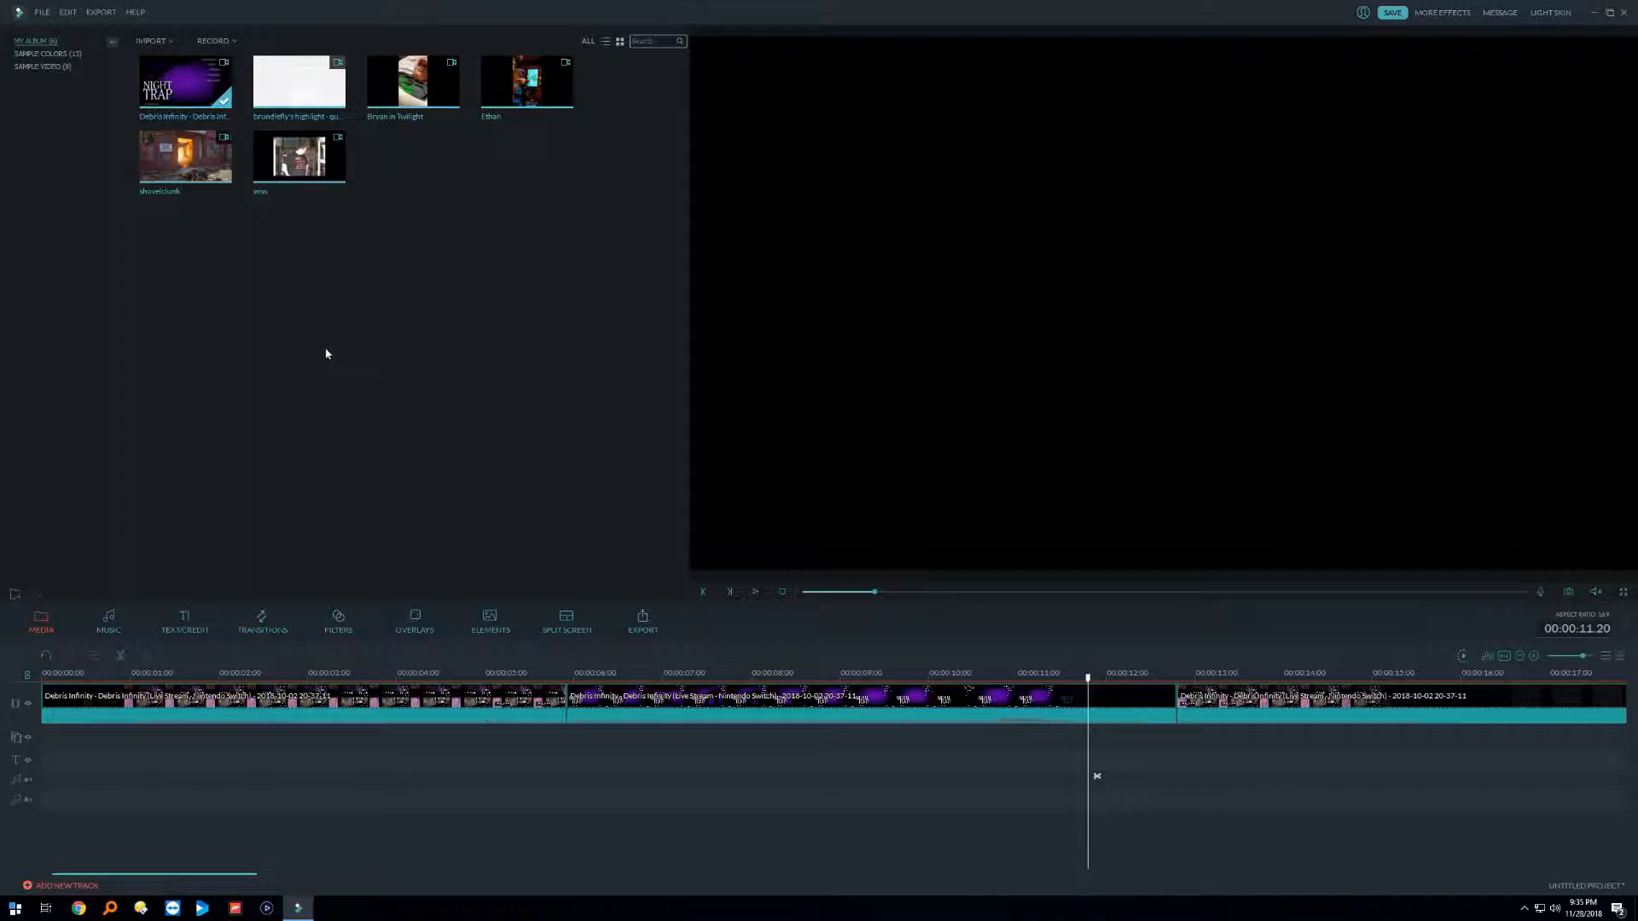
click(117, 626)
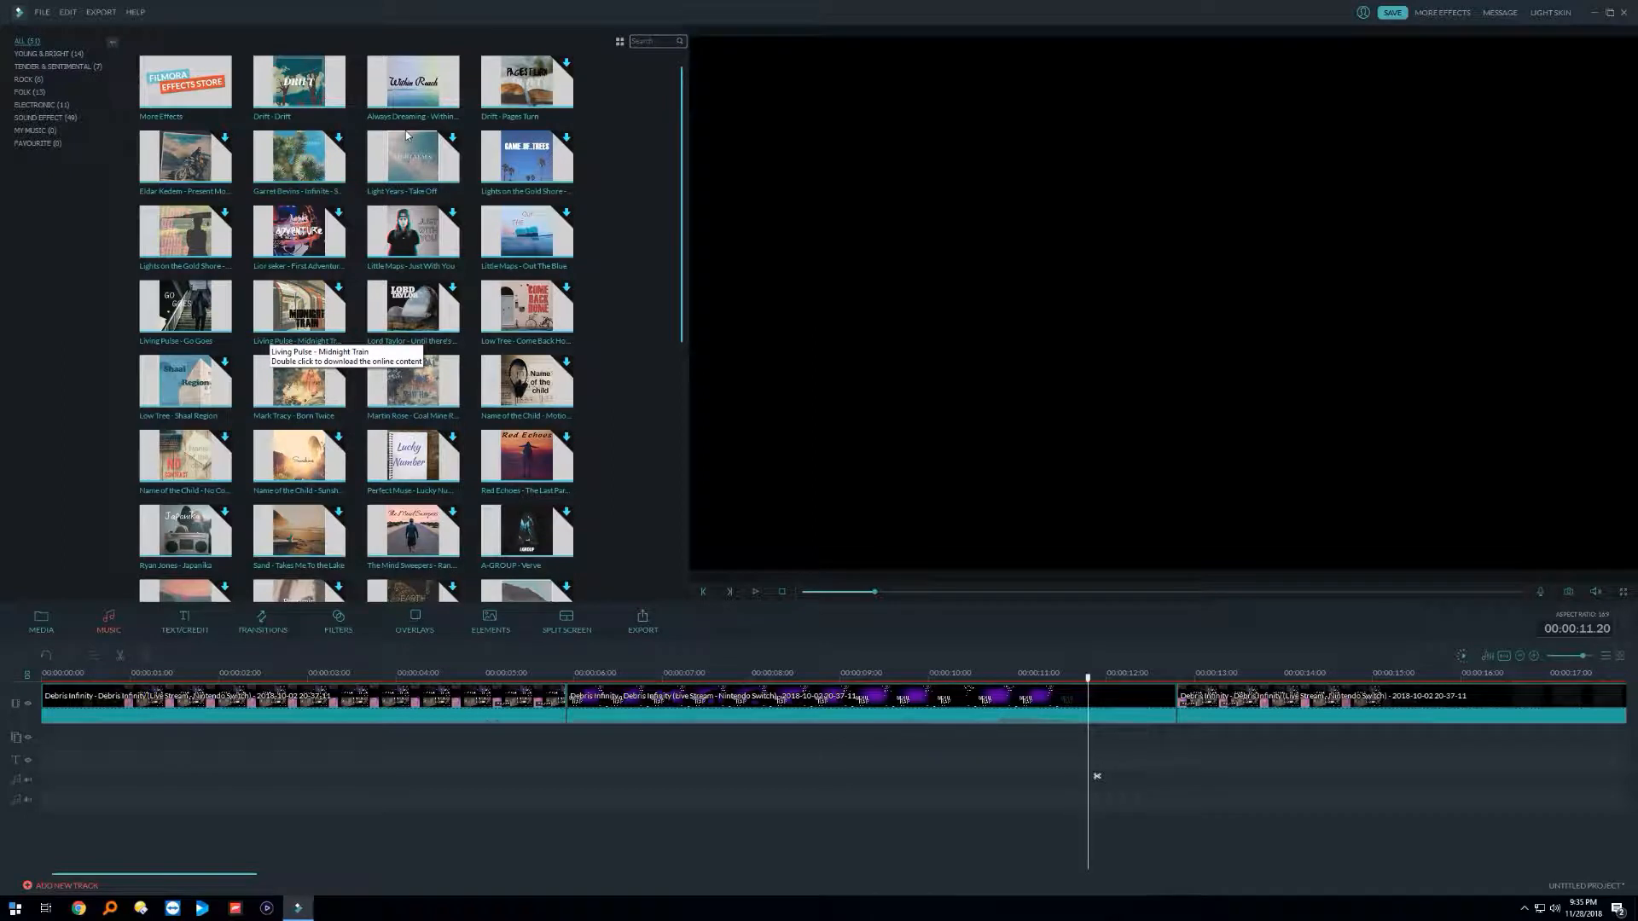
click(40, 105)
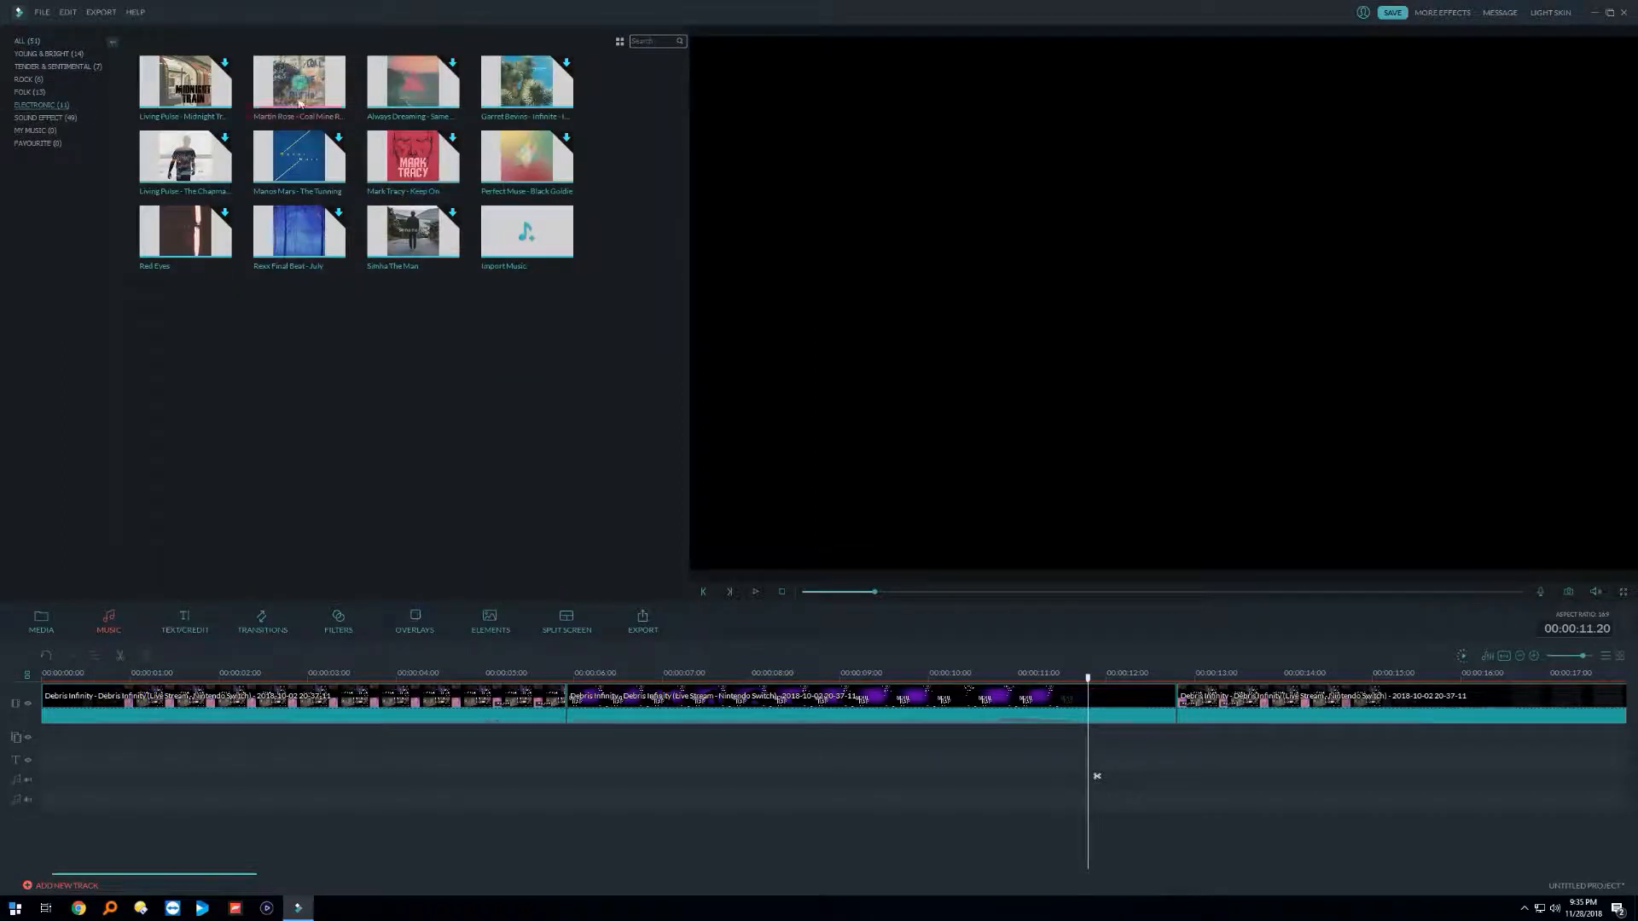
drag(300, 103, 44, 785)
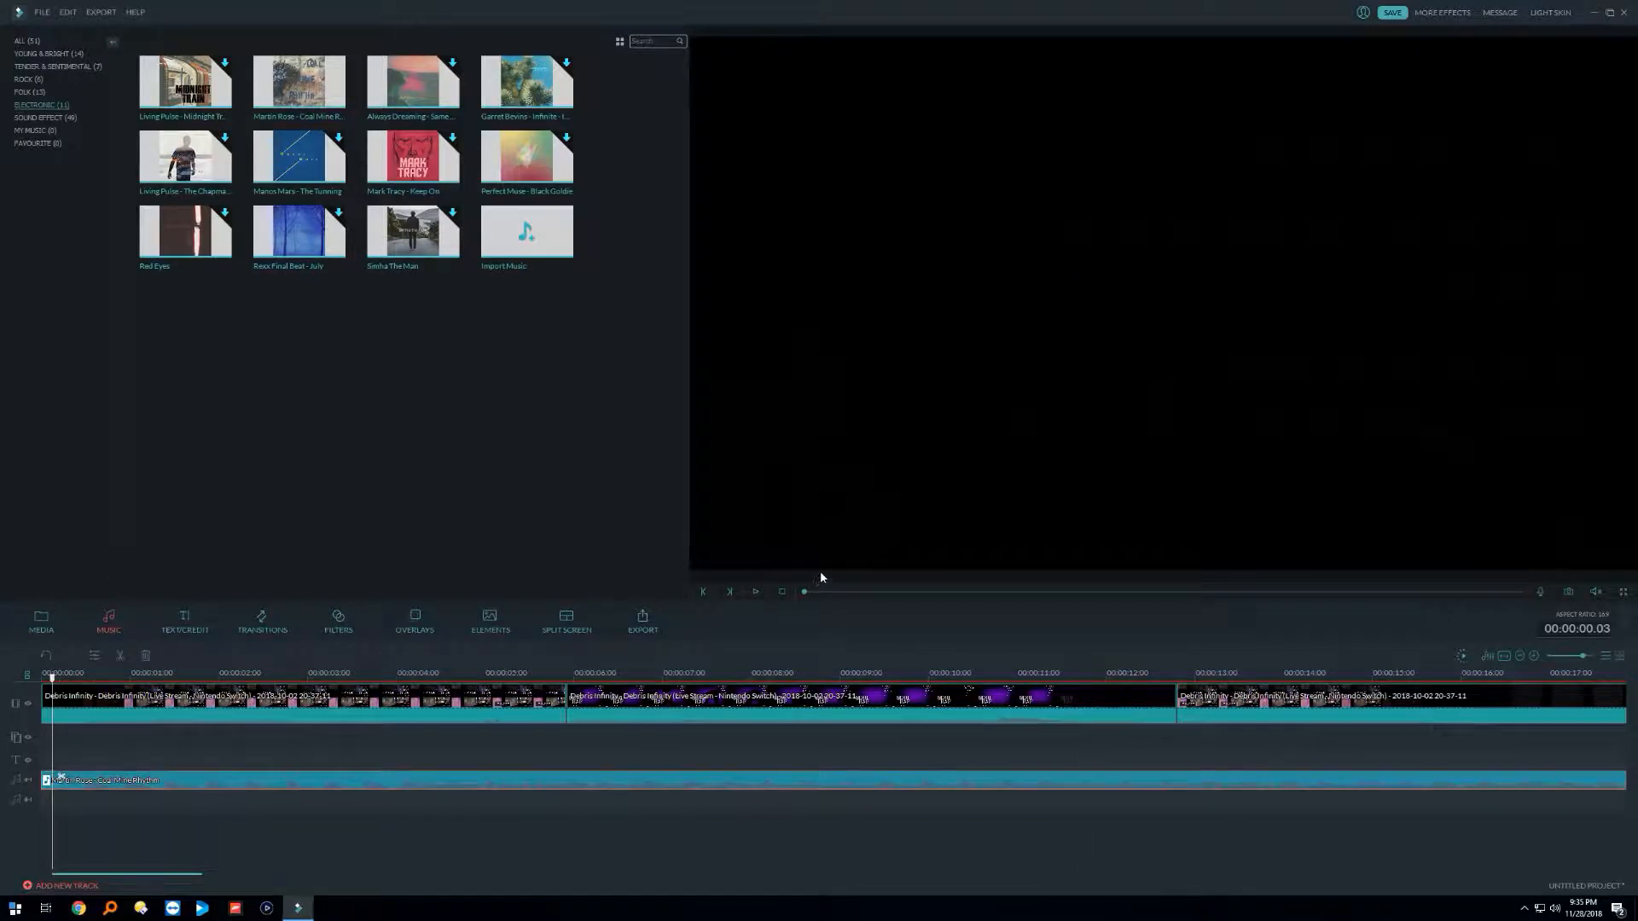
click(757, 592)
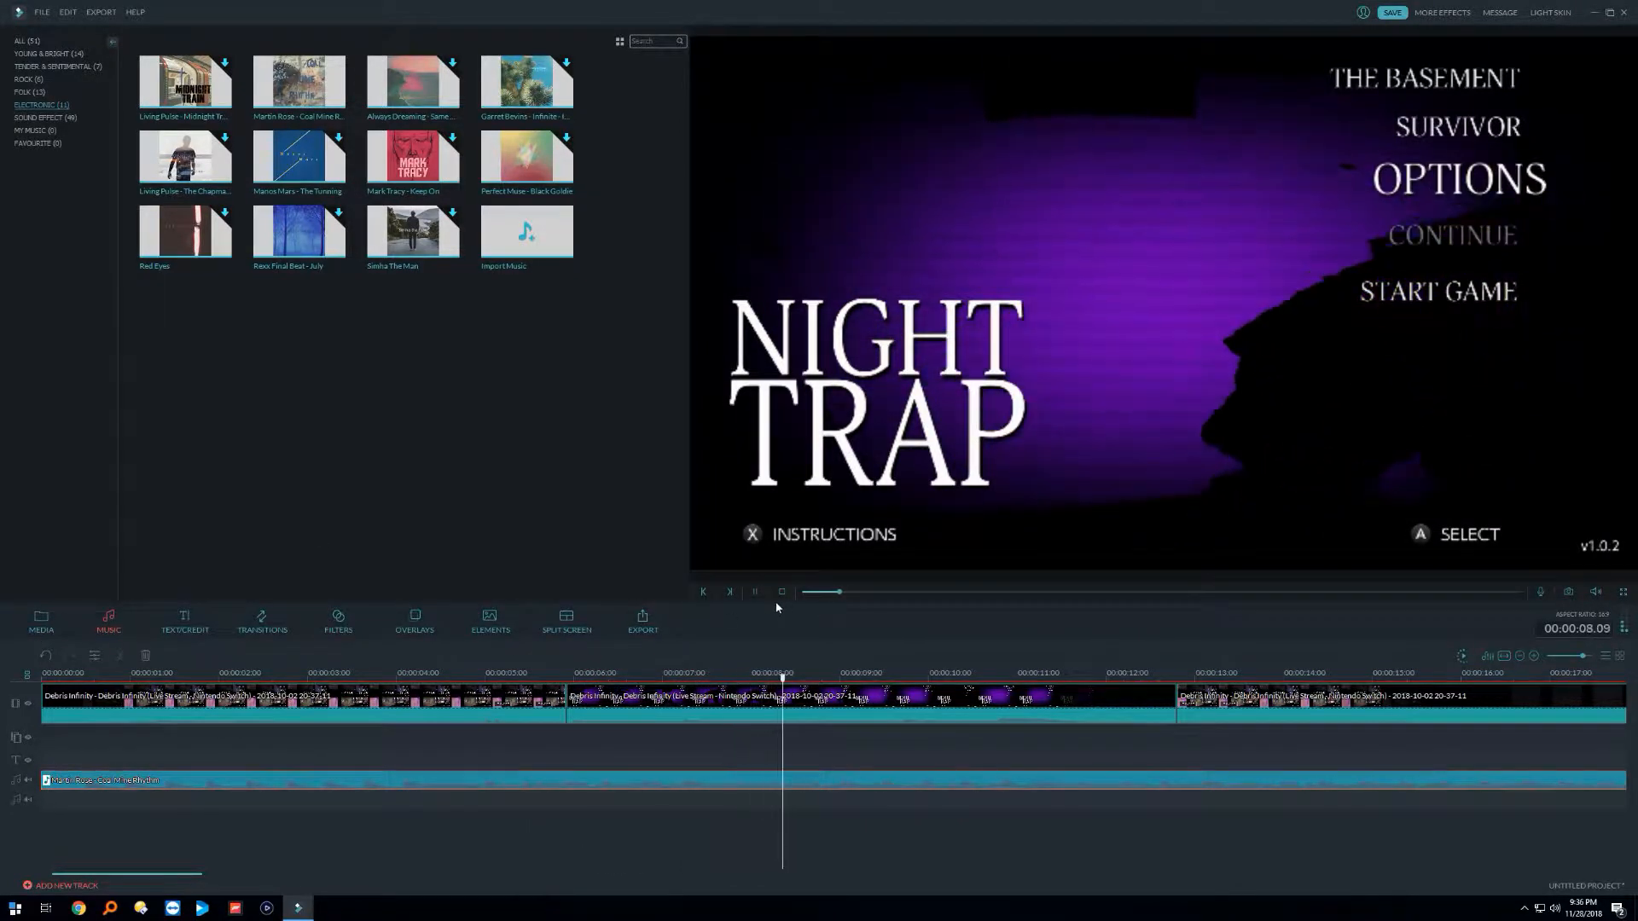
click(754, 591)
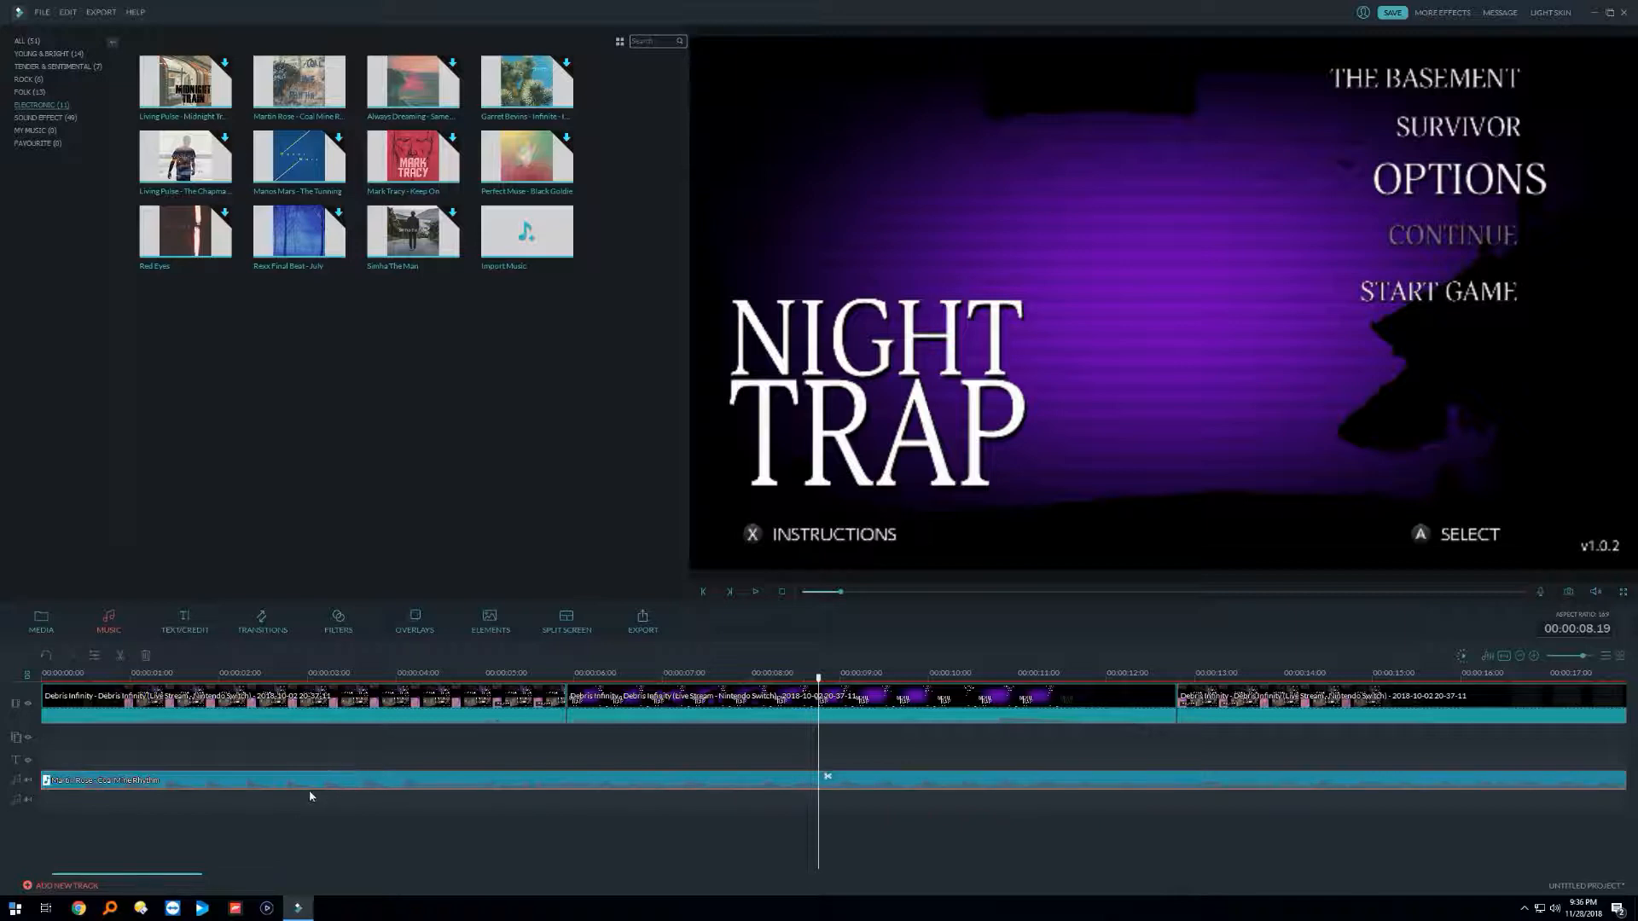
Step: Review the music clip's audio settings, then delete the clip from the music track
right_click(347, 787)
click(367, 741)
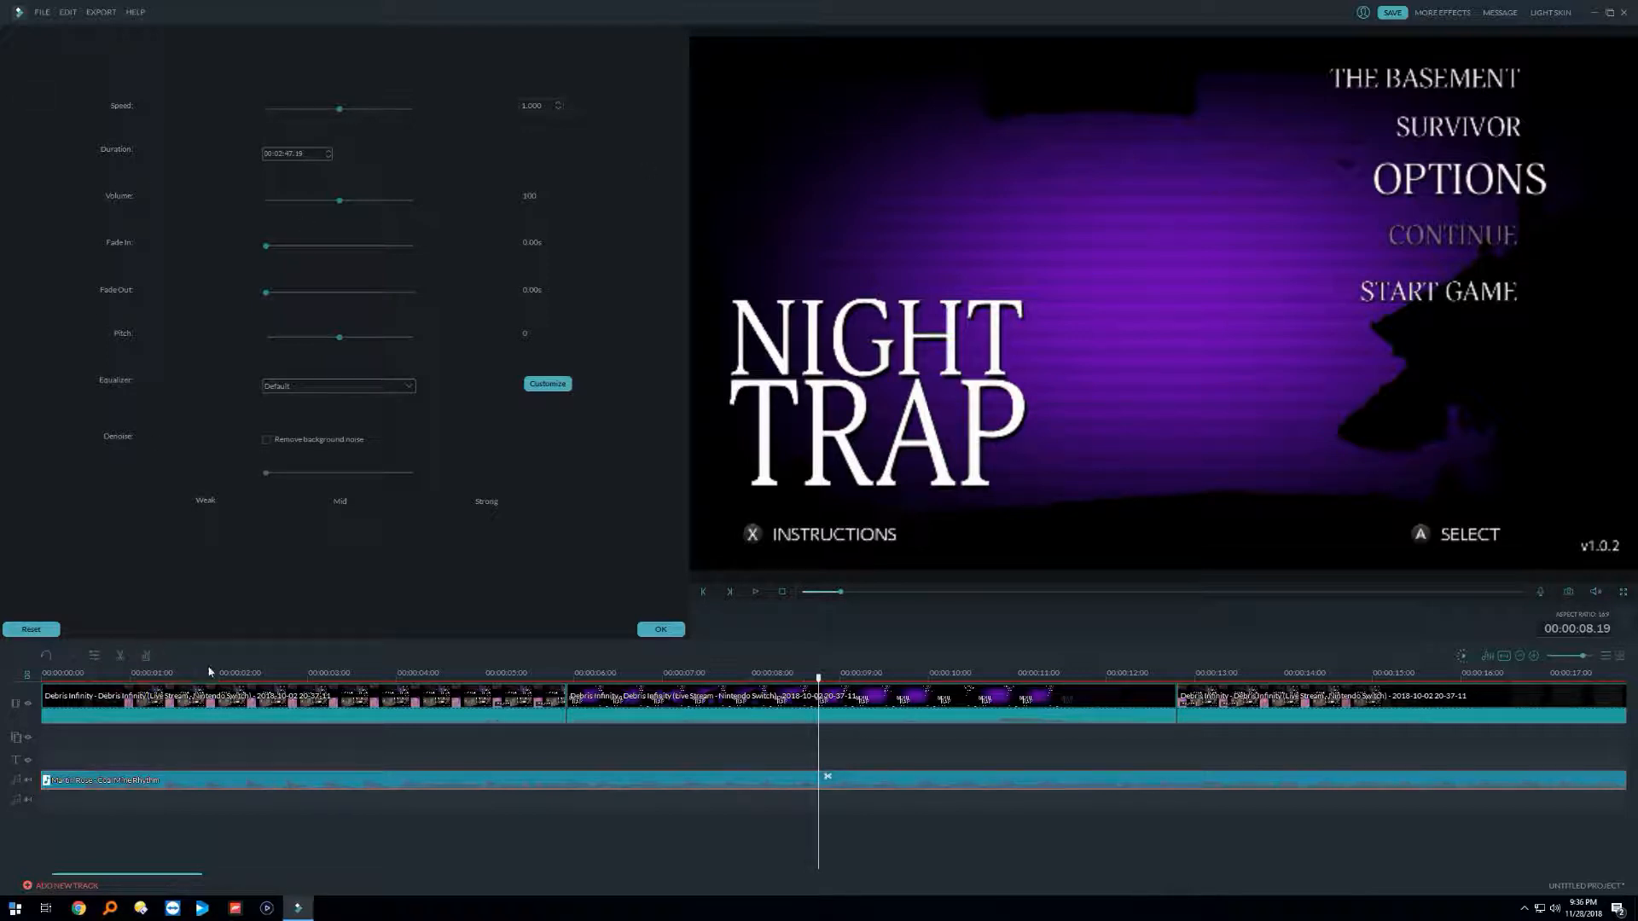
click(672, 629)
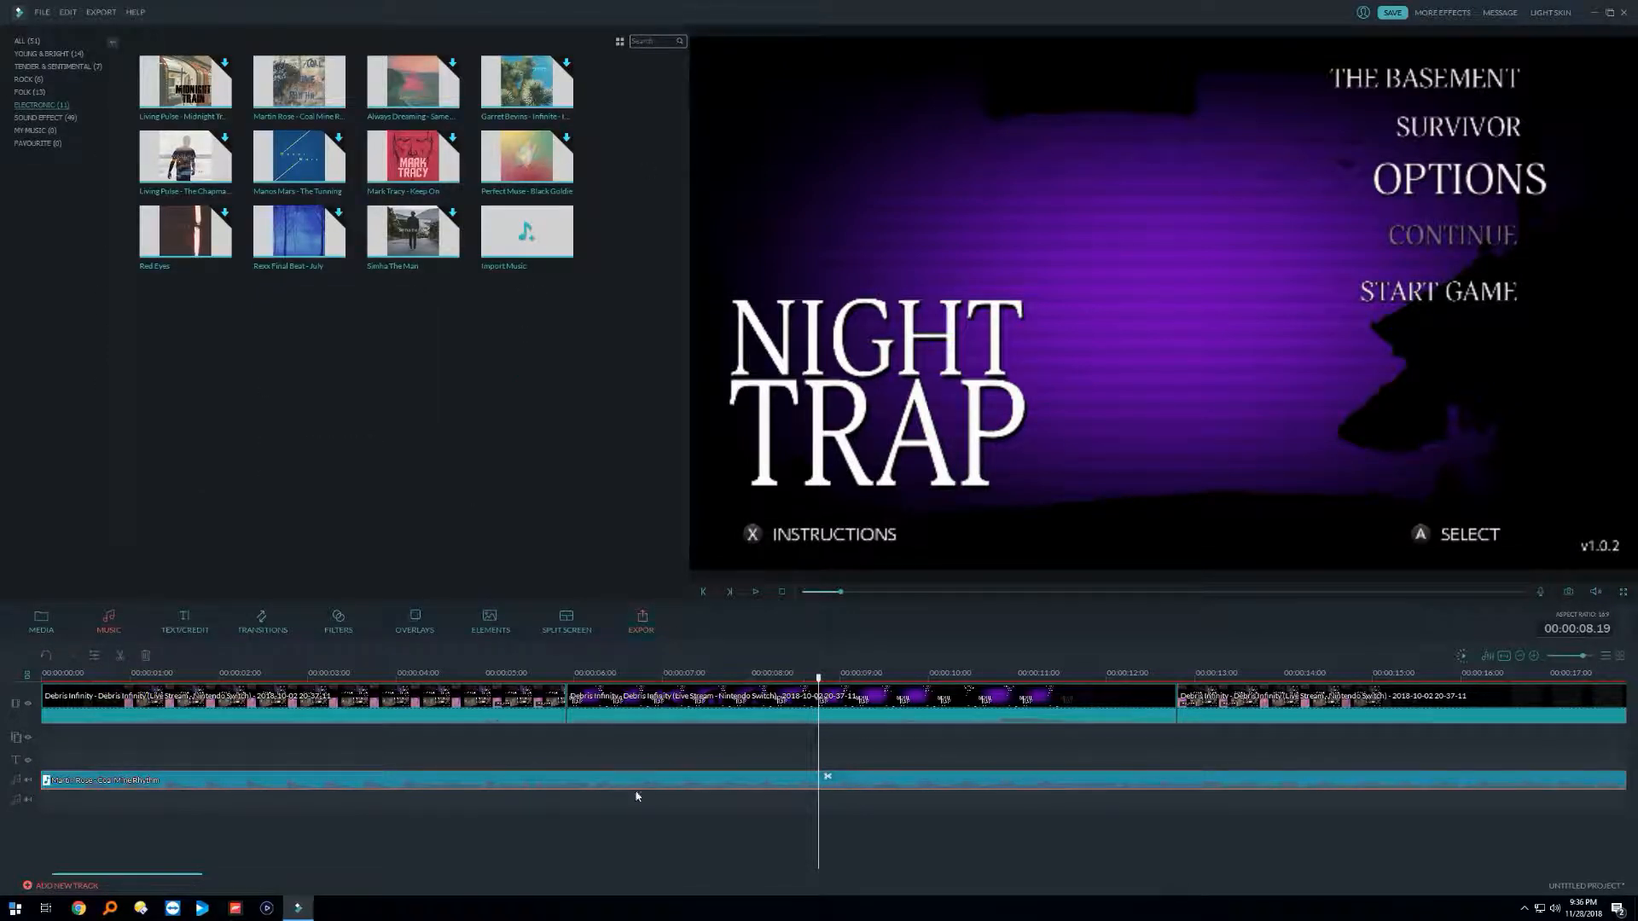
key(Delete)
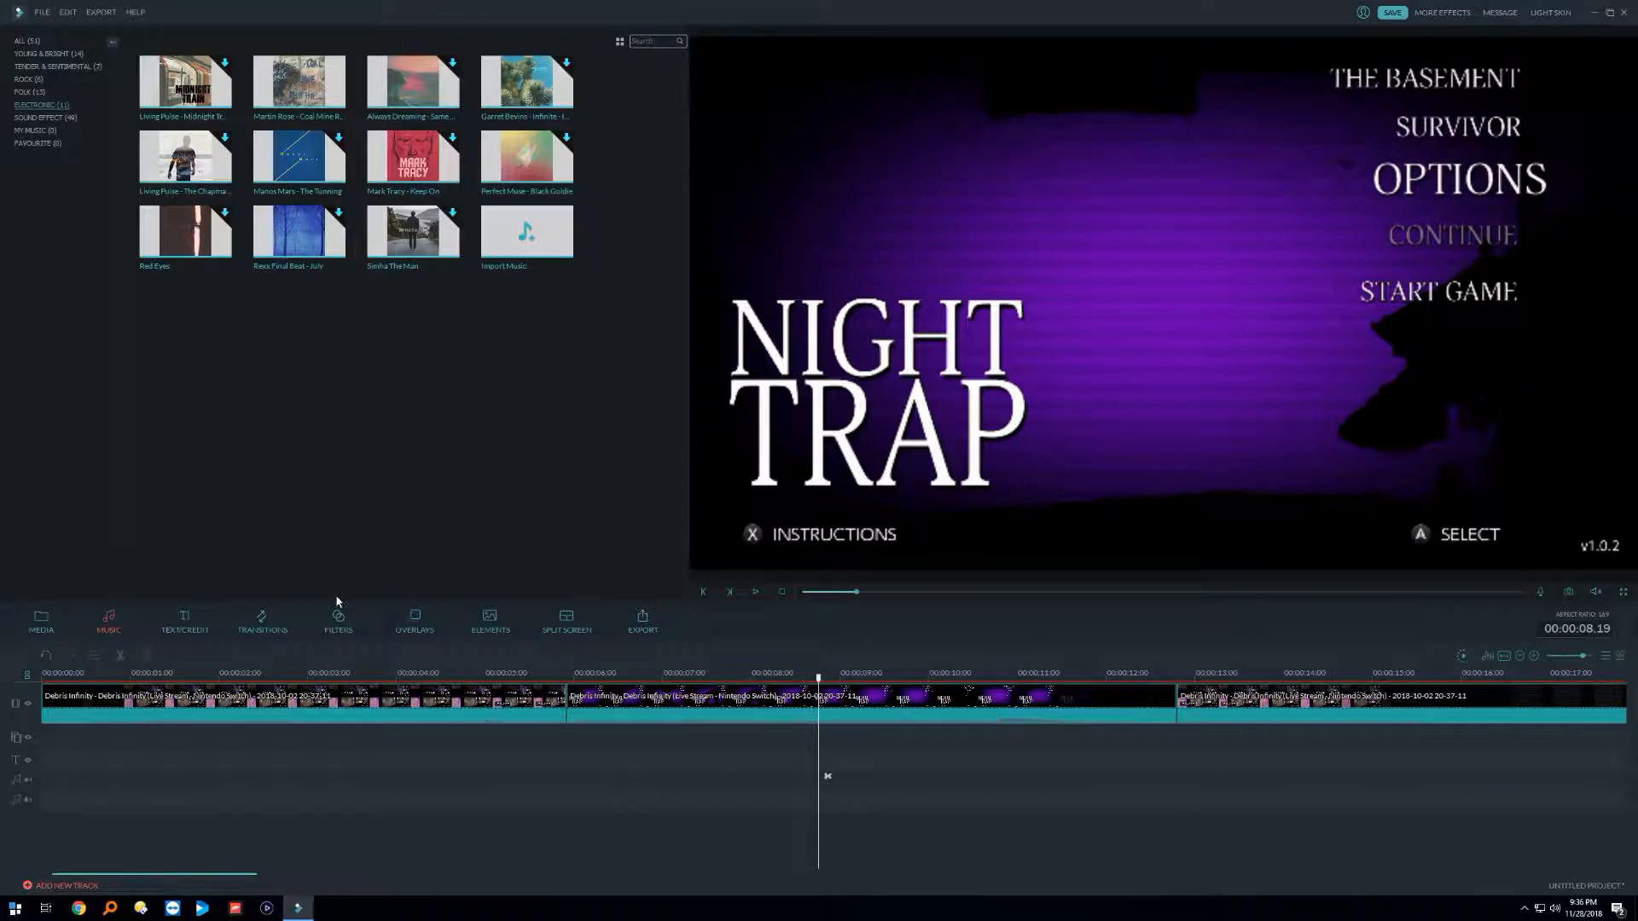
Step: Browse the Lower 3rds text presets, previewing Lower Thirds 12, 20, 22 and 4
click(184, 624)
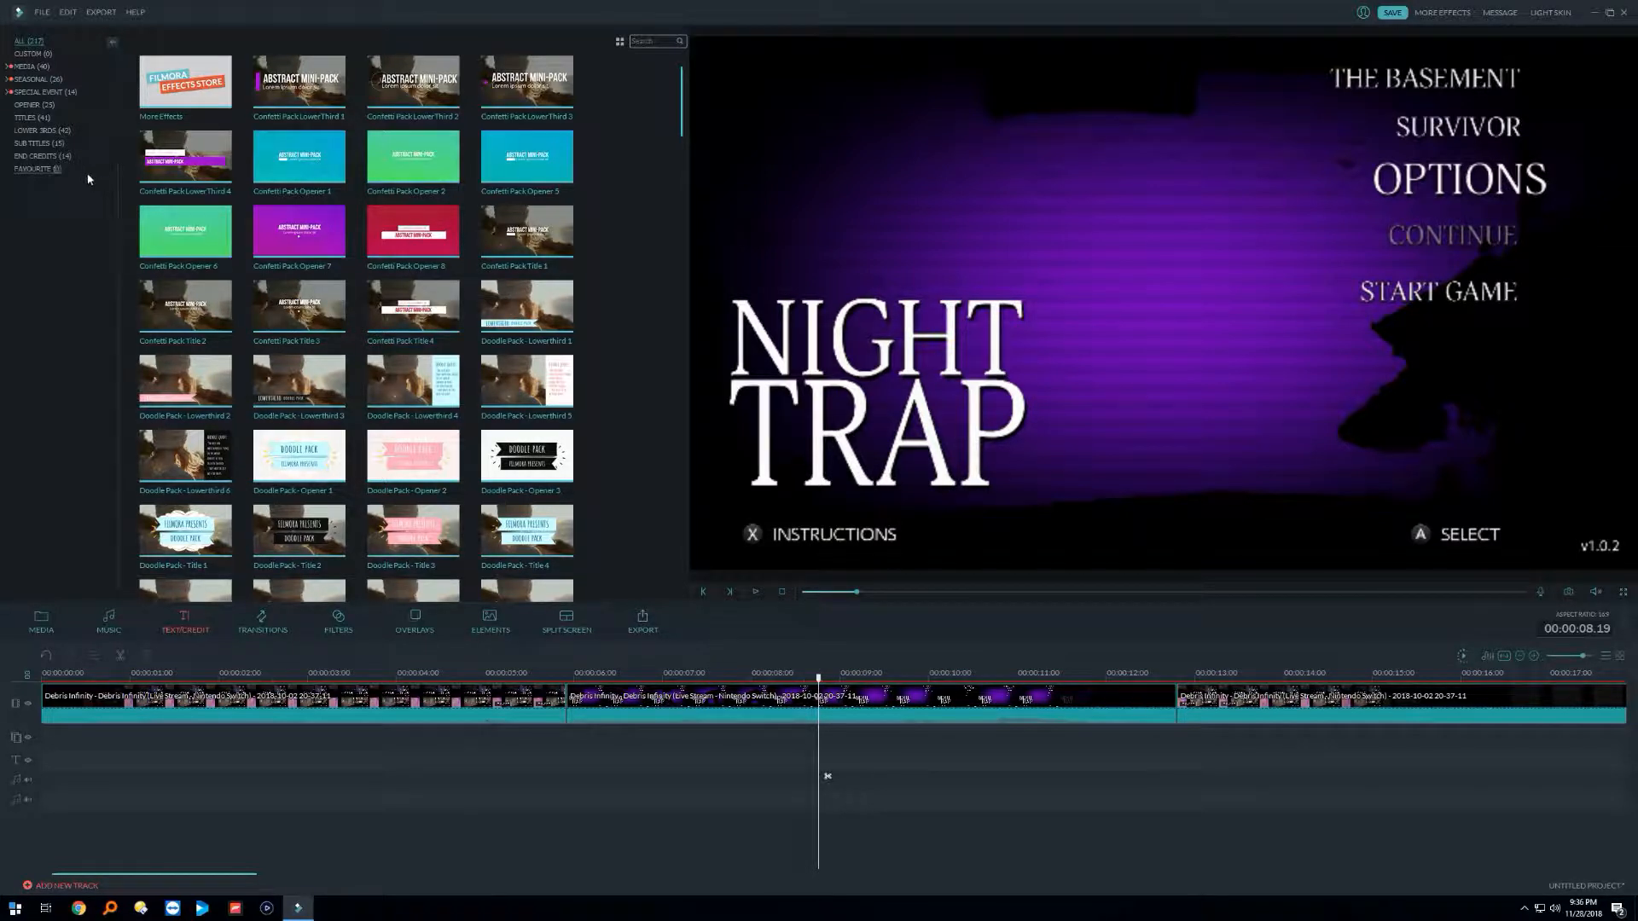
click(49, 132)
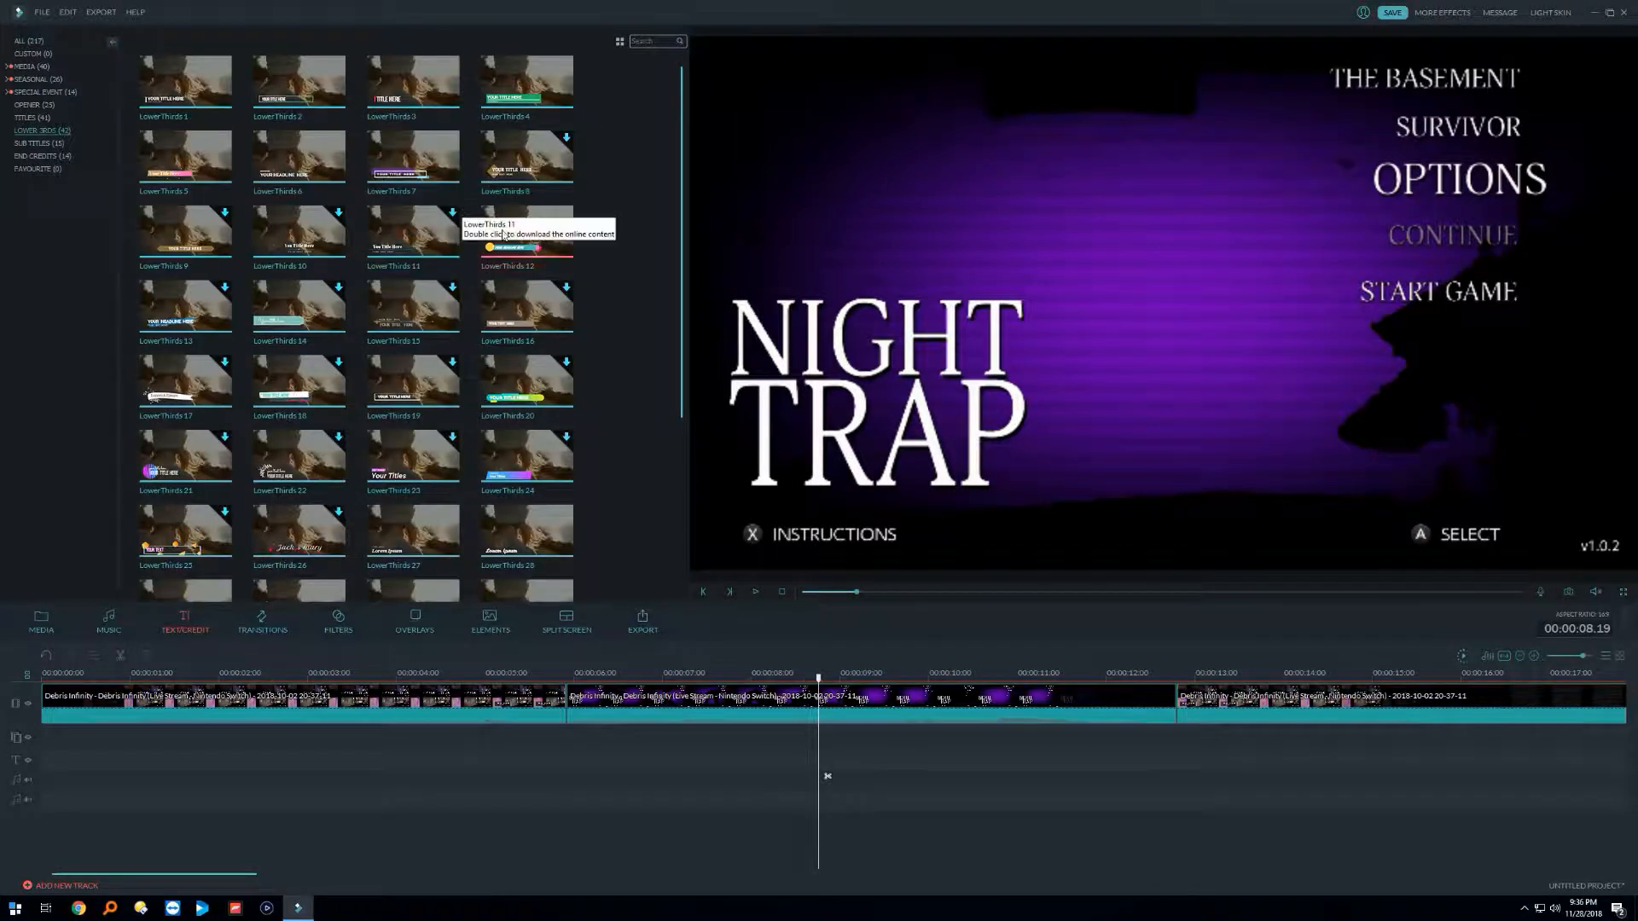
click(560, 245)
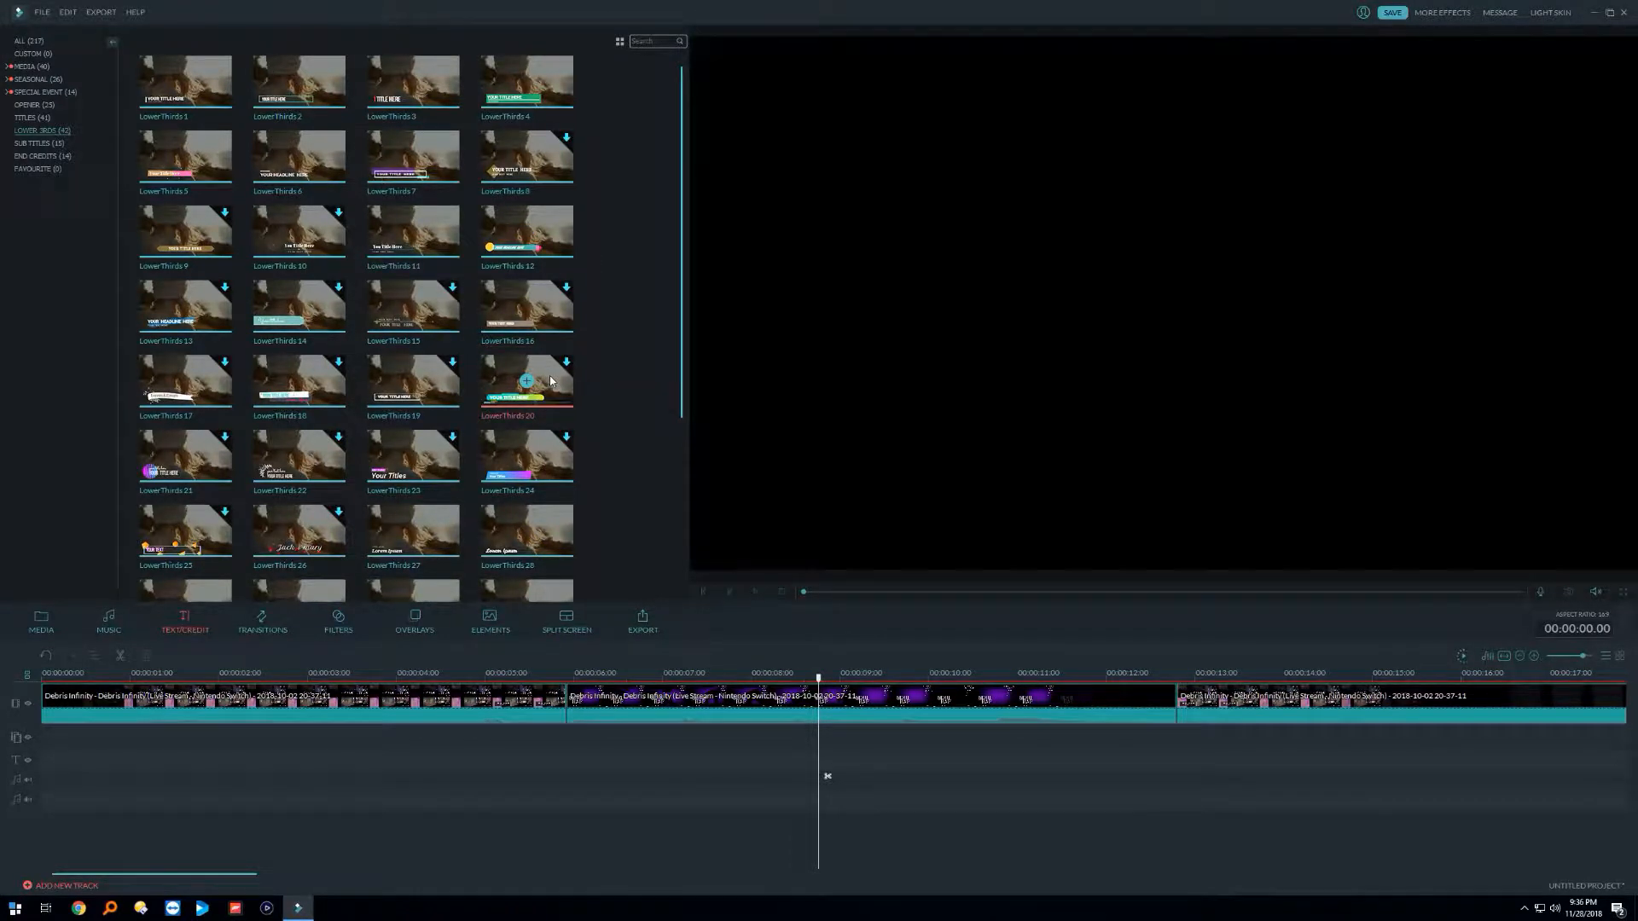
click(567, 364)
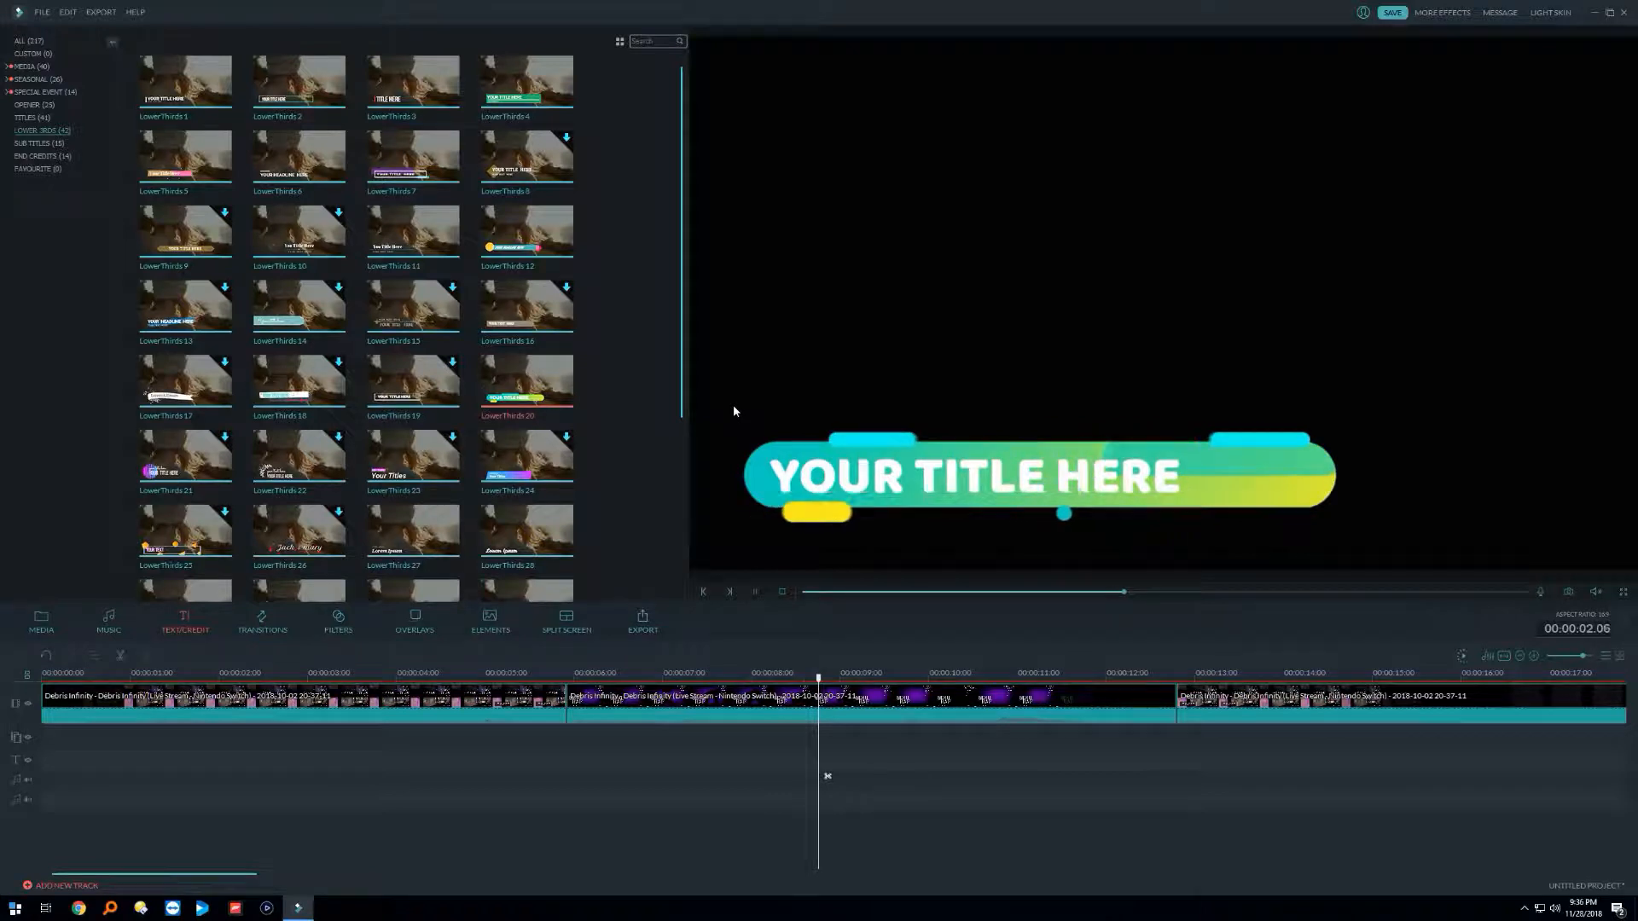
click(320, 465)
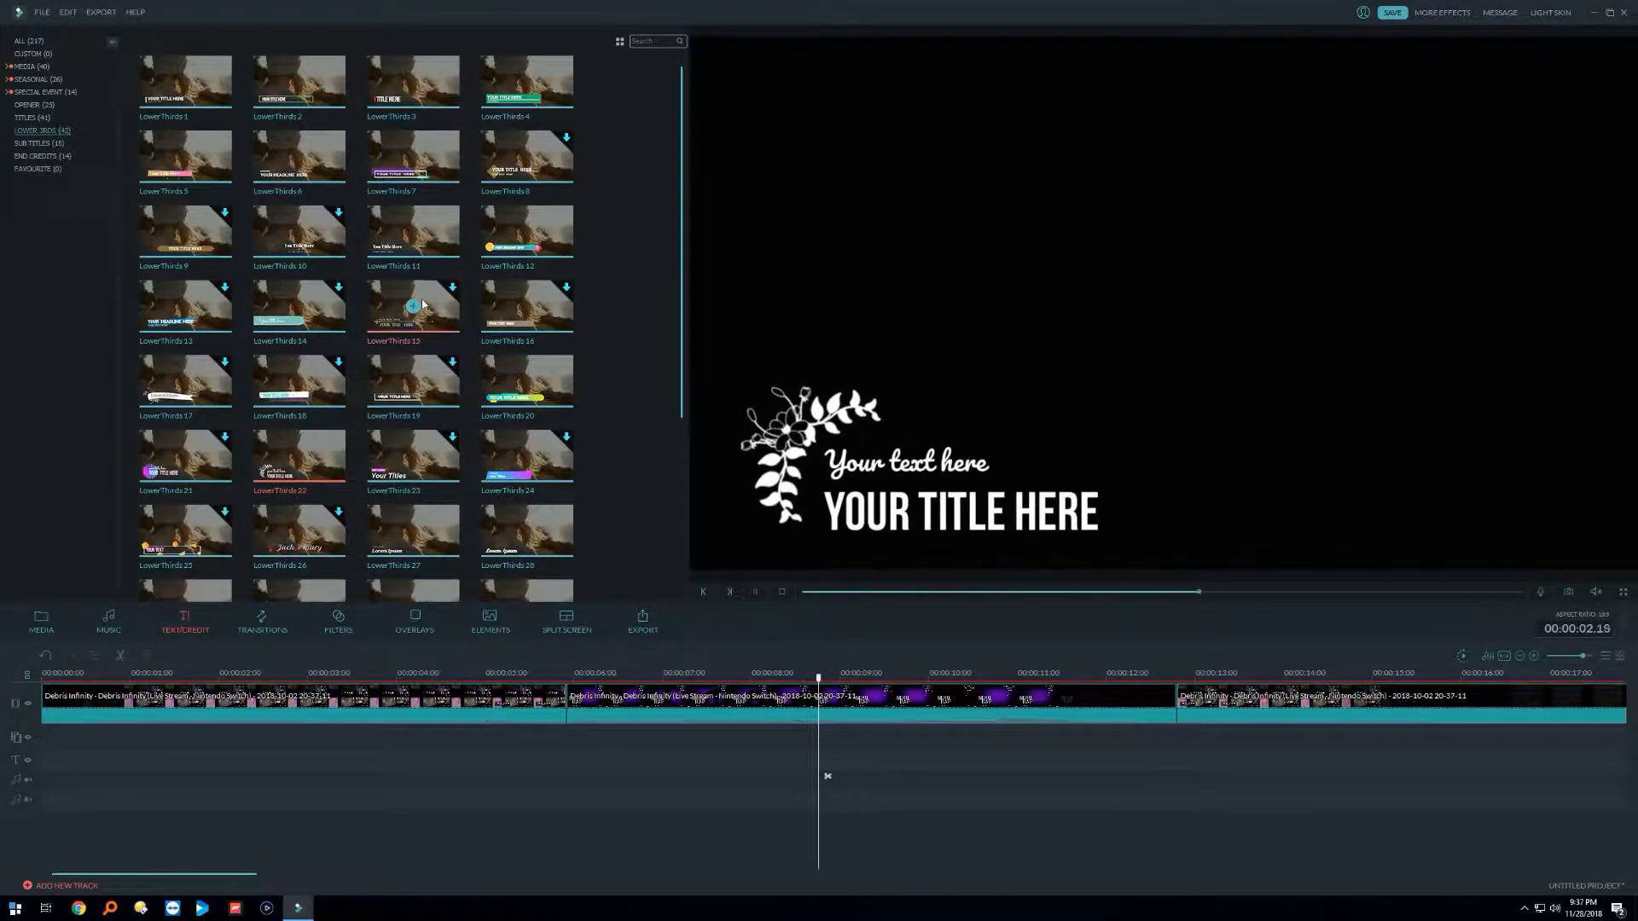
click(555, 218)
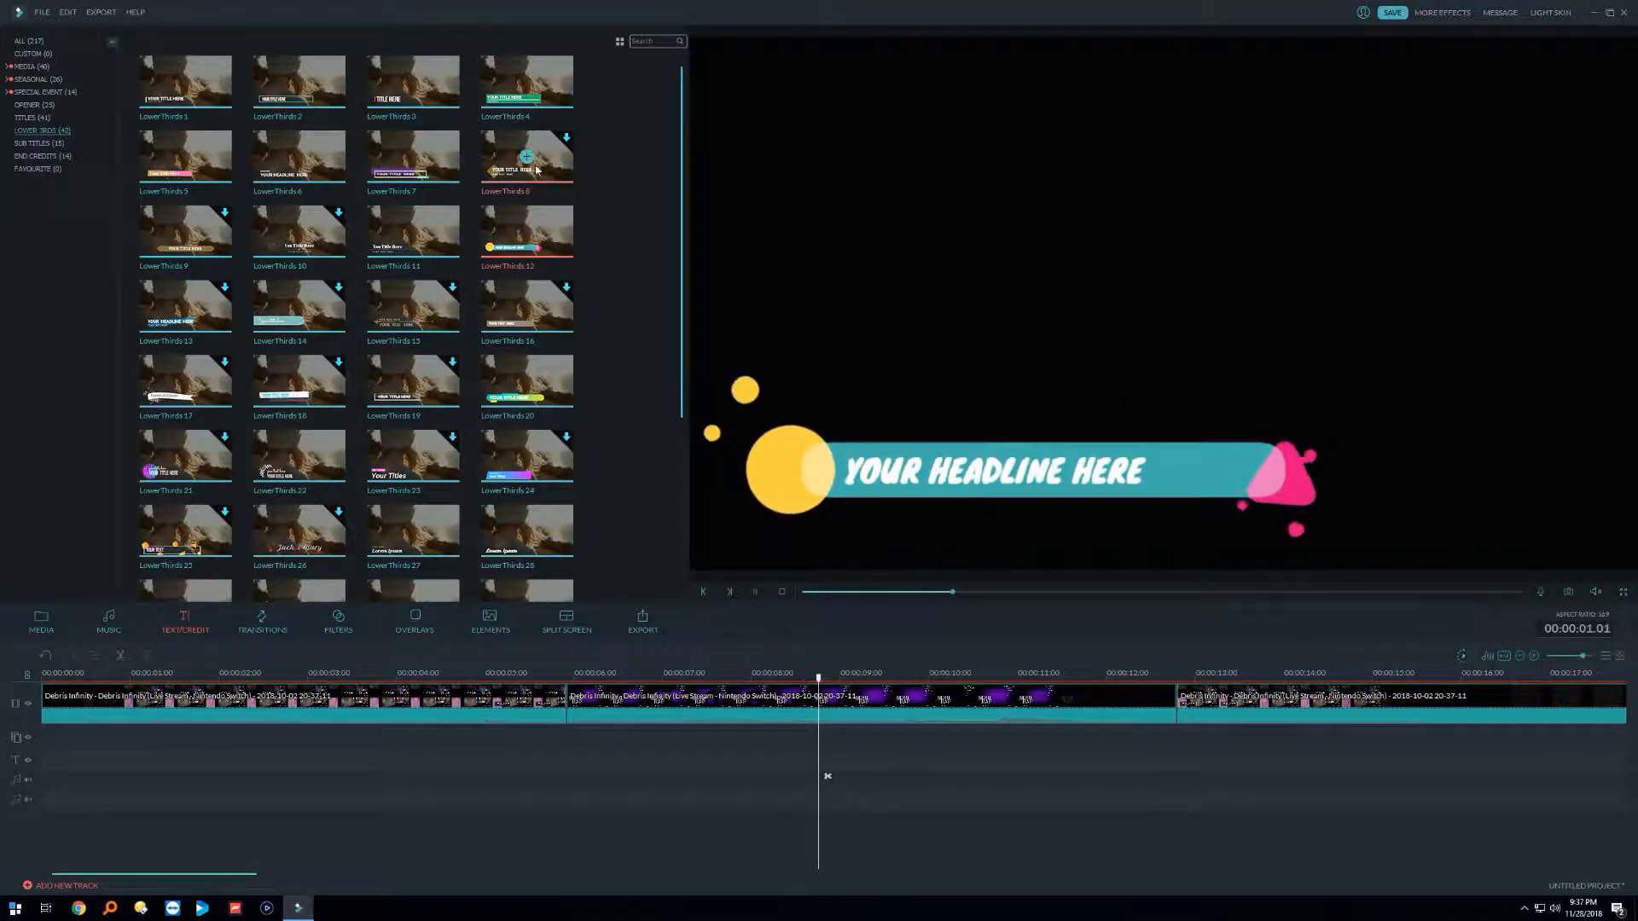
click(549, 78)
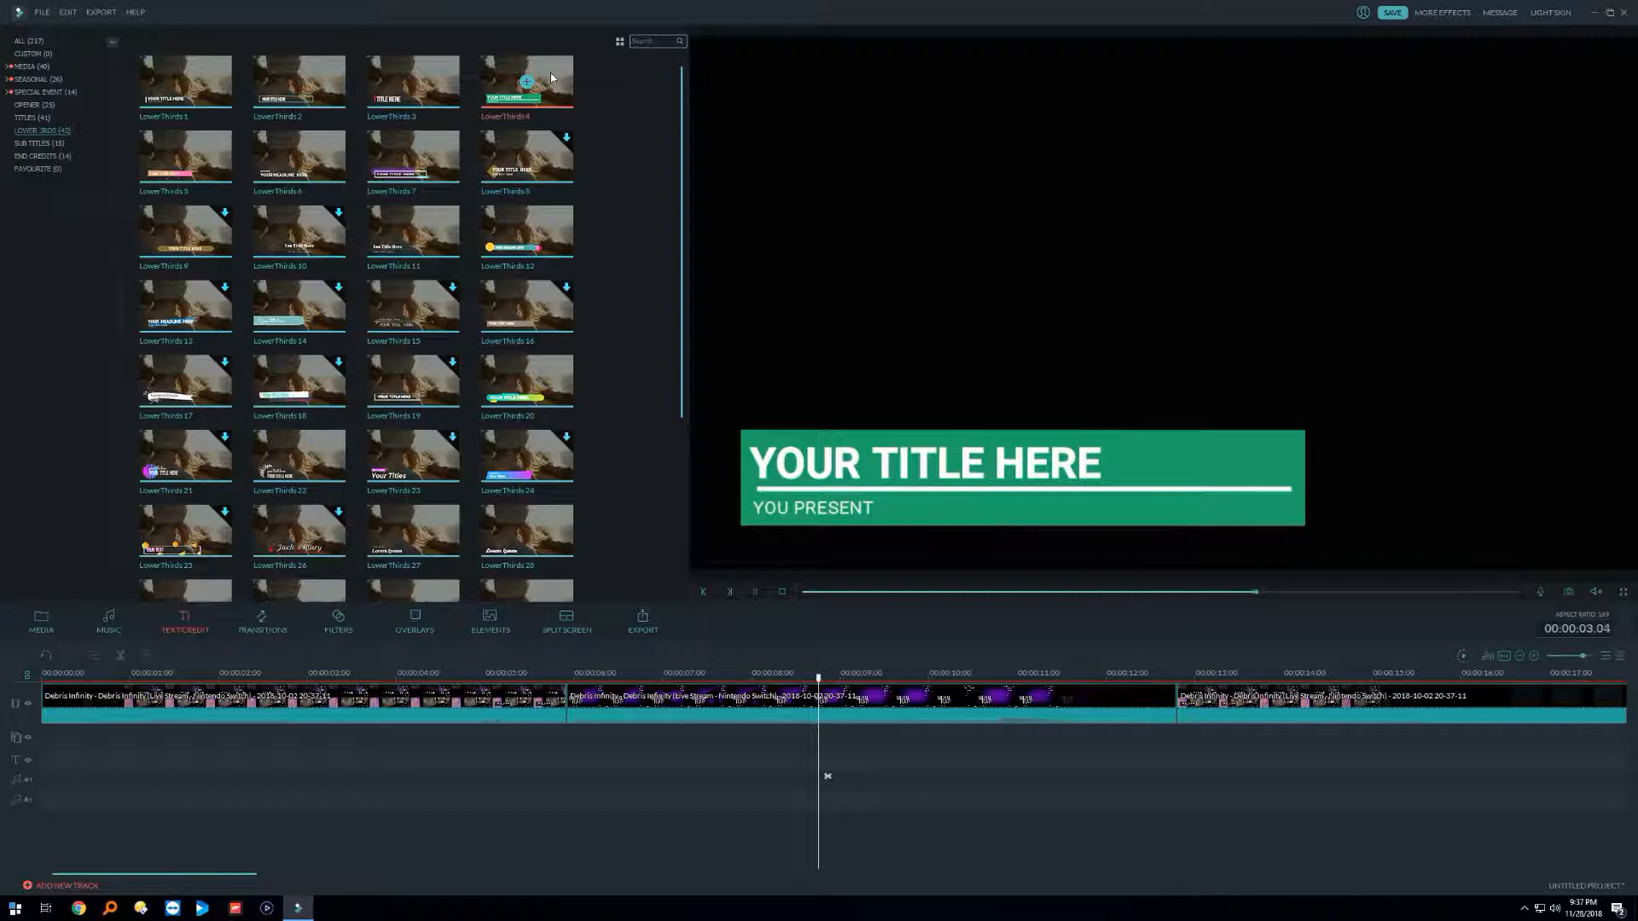
Step: Add Lower Thirds 4 at the start of the text track and play it back over the video
drag(551, 73, 47, 780)
click(754, 591)
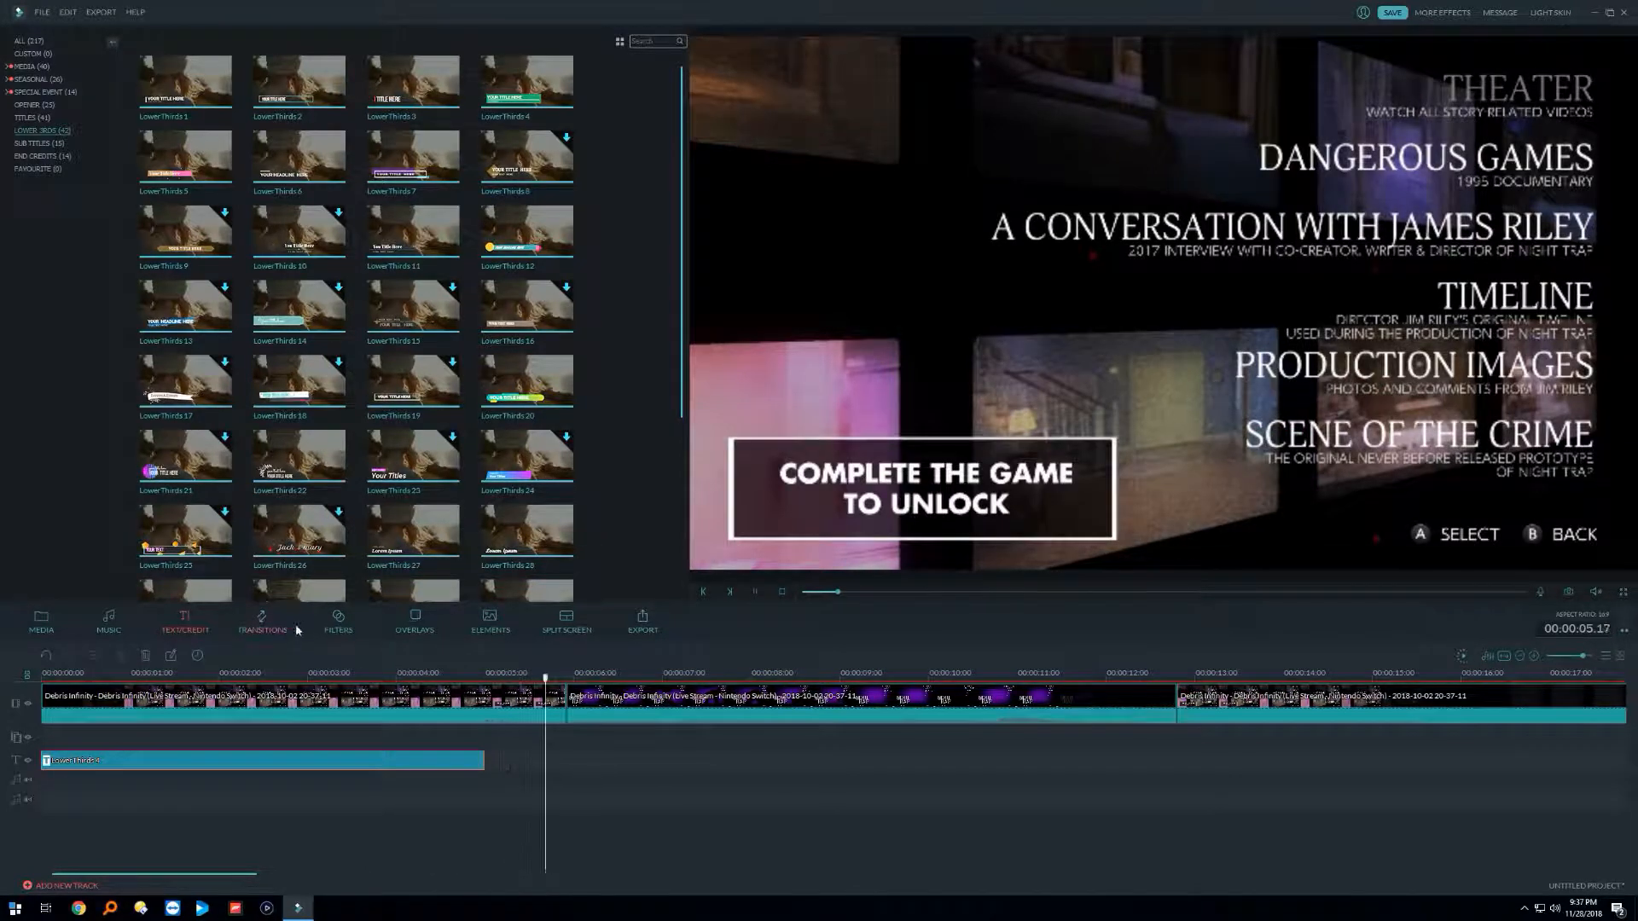
click(754, 592)
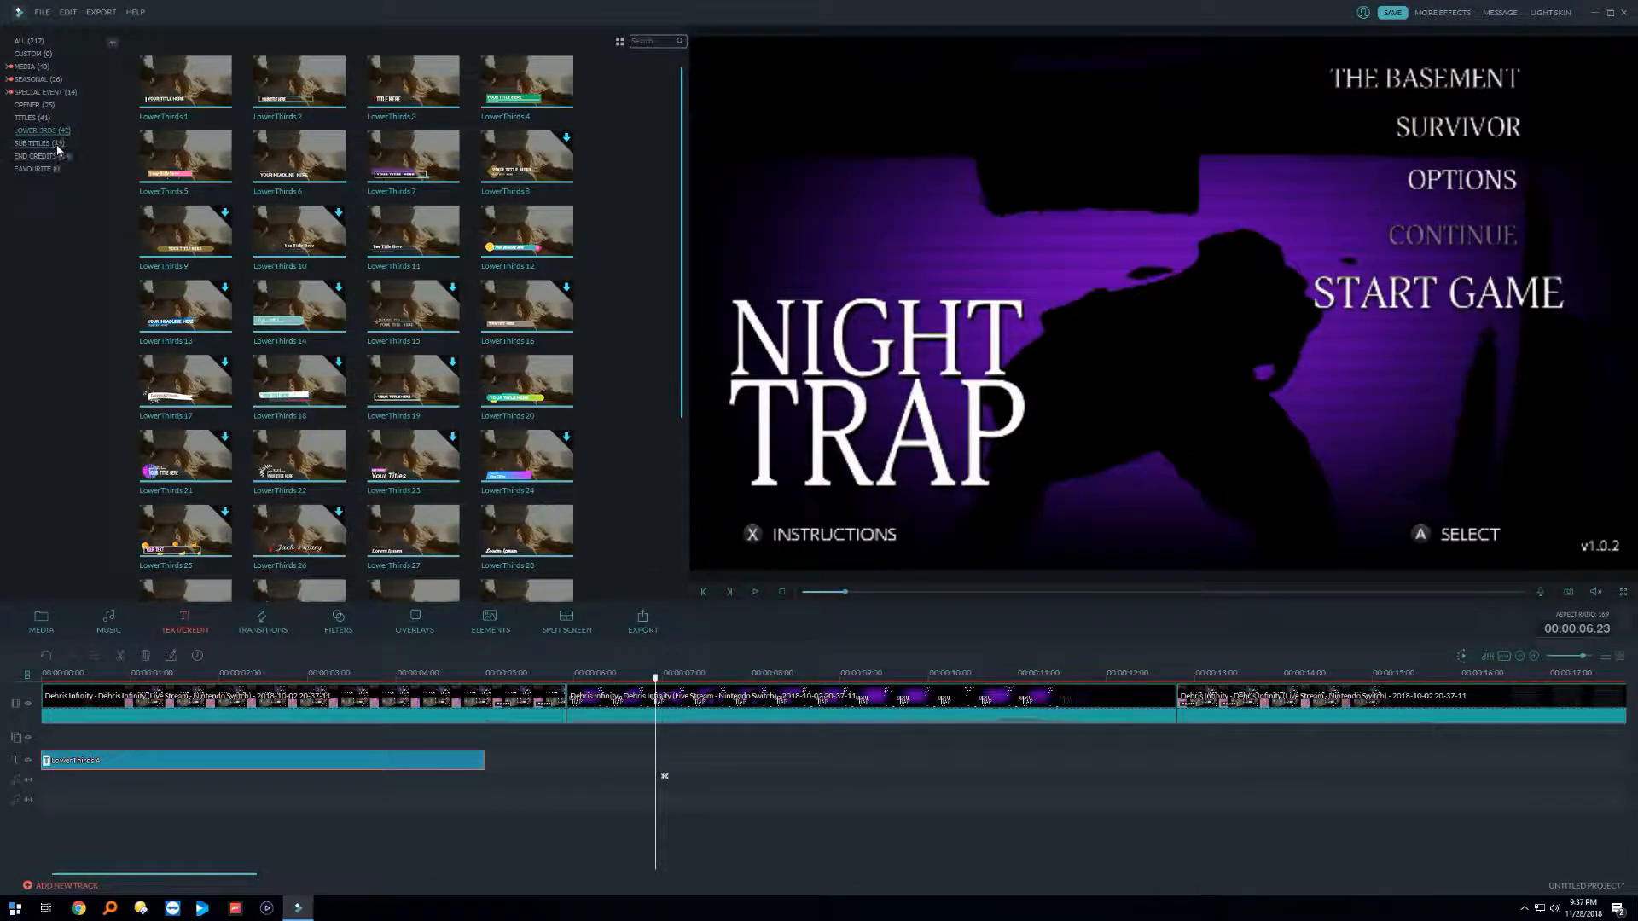
Step: Browse the Titles text presets, previewing Titles 7, 8, 3, 2 and 5
click(32, 118)
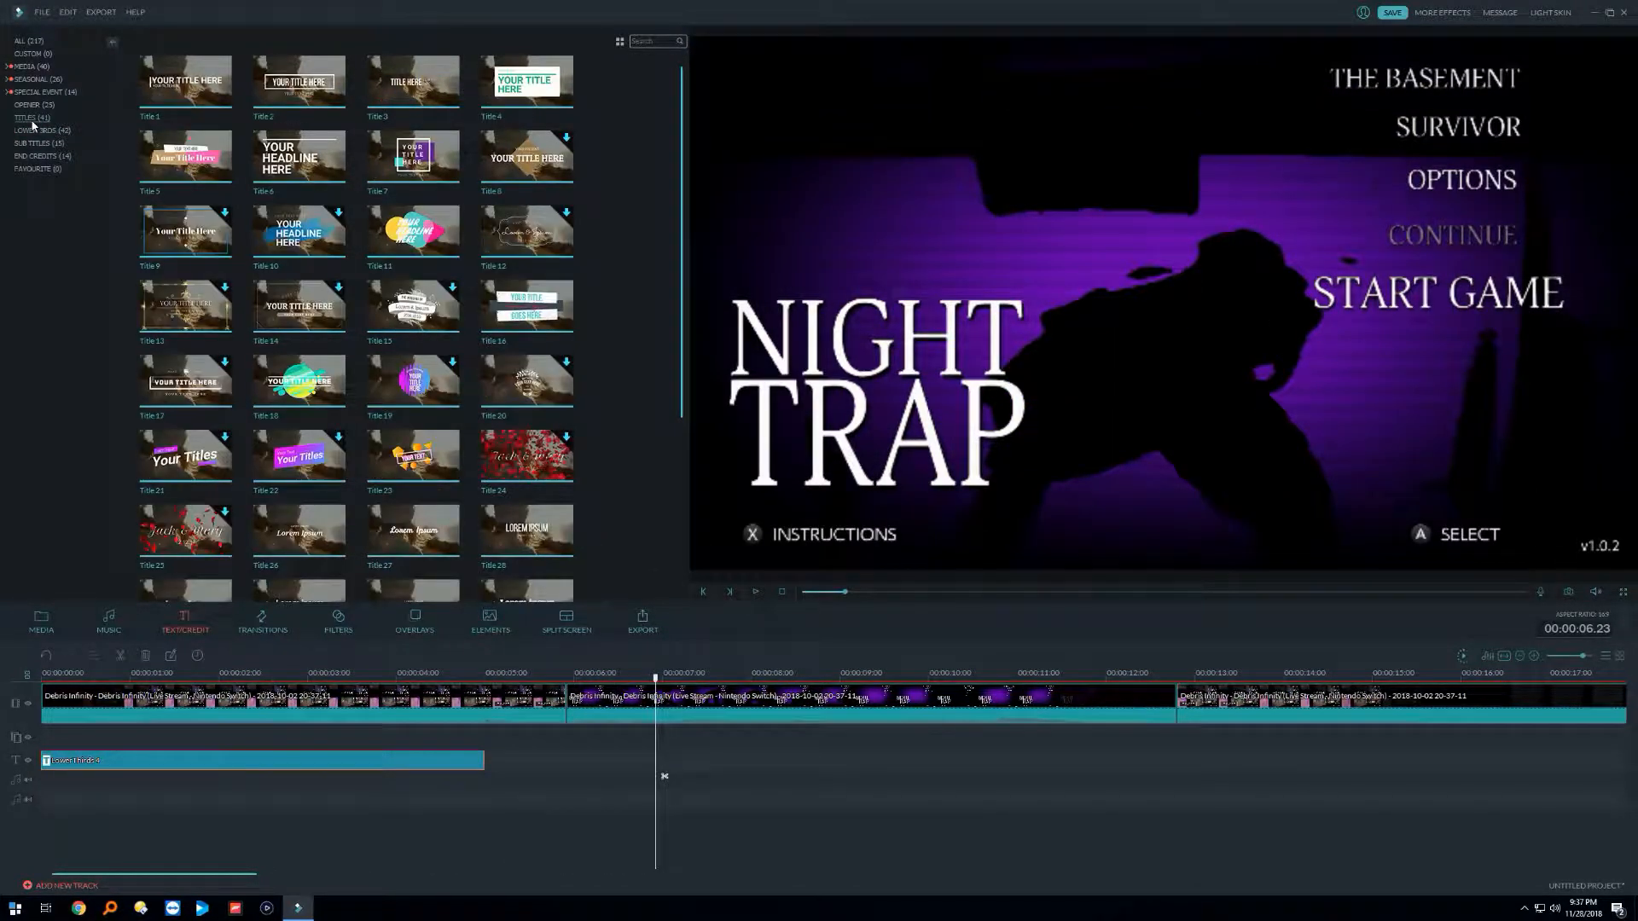
click(446, 160)
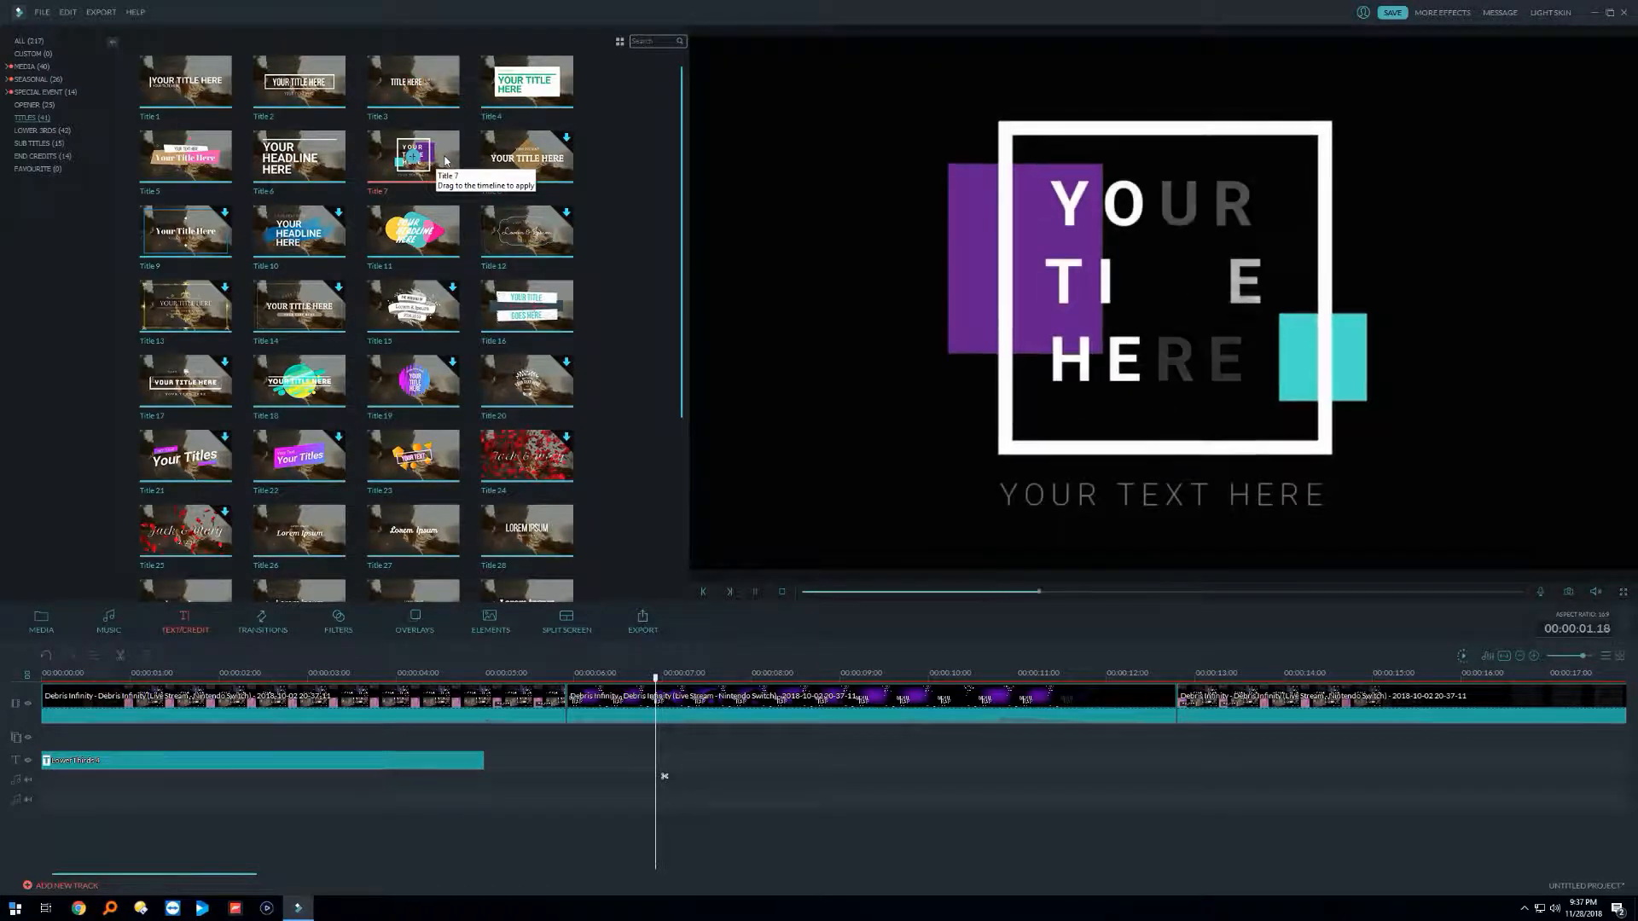
click(562, 159)
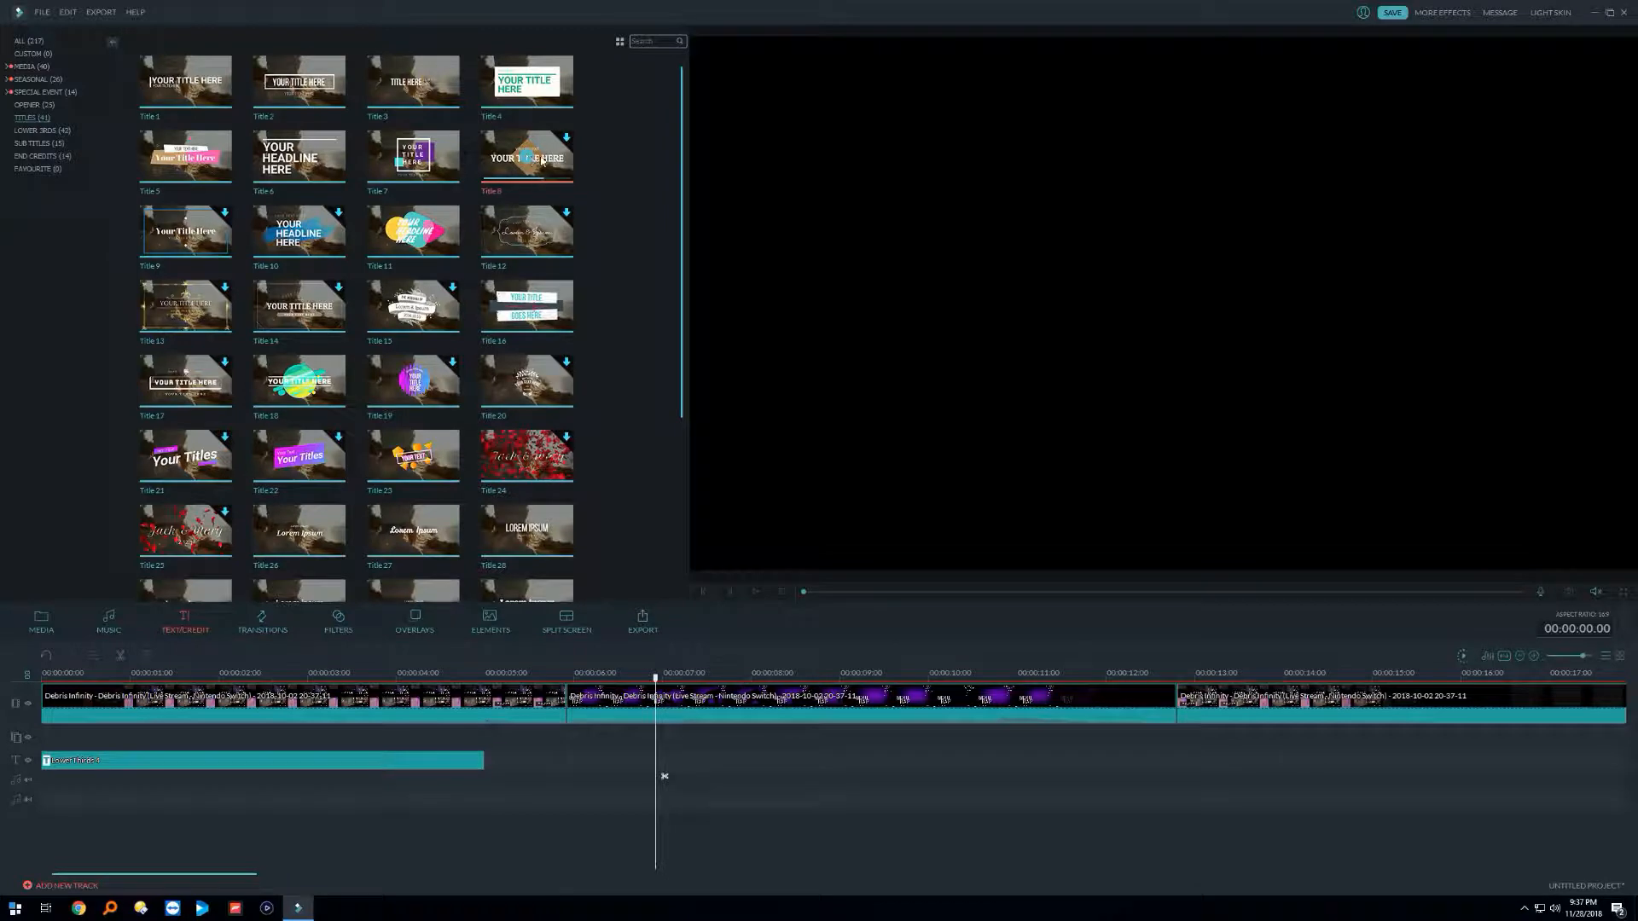
click(448, 83)
click(559, 155)
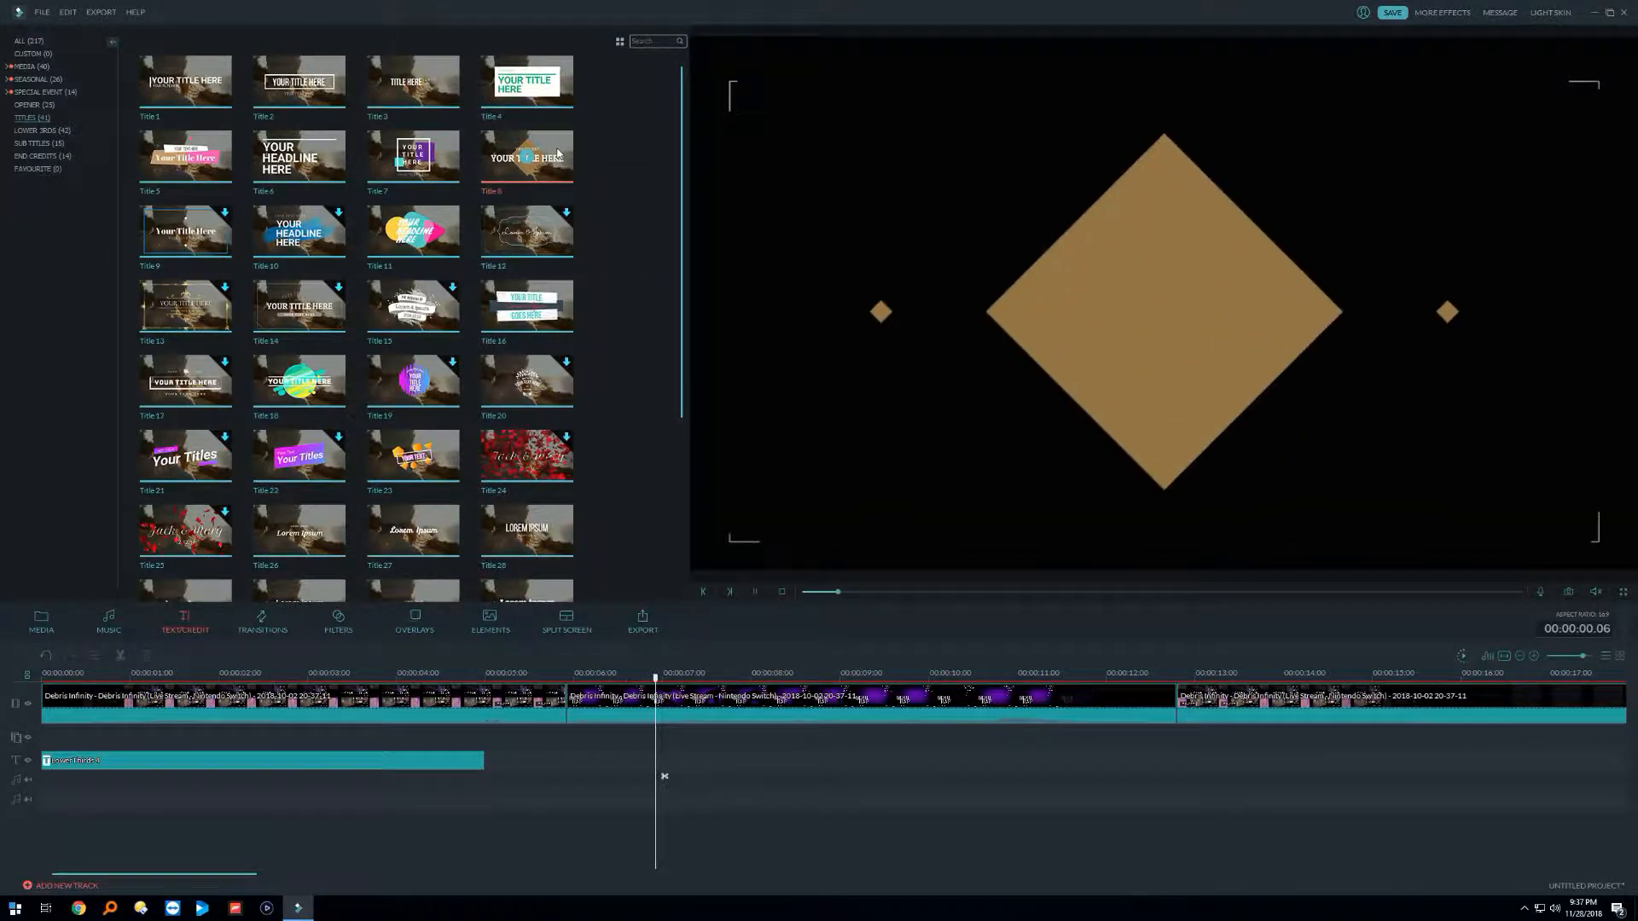
click(455, 86)
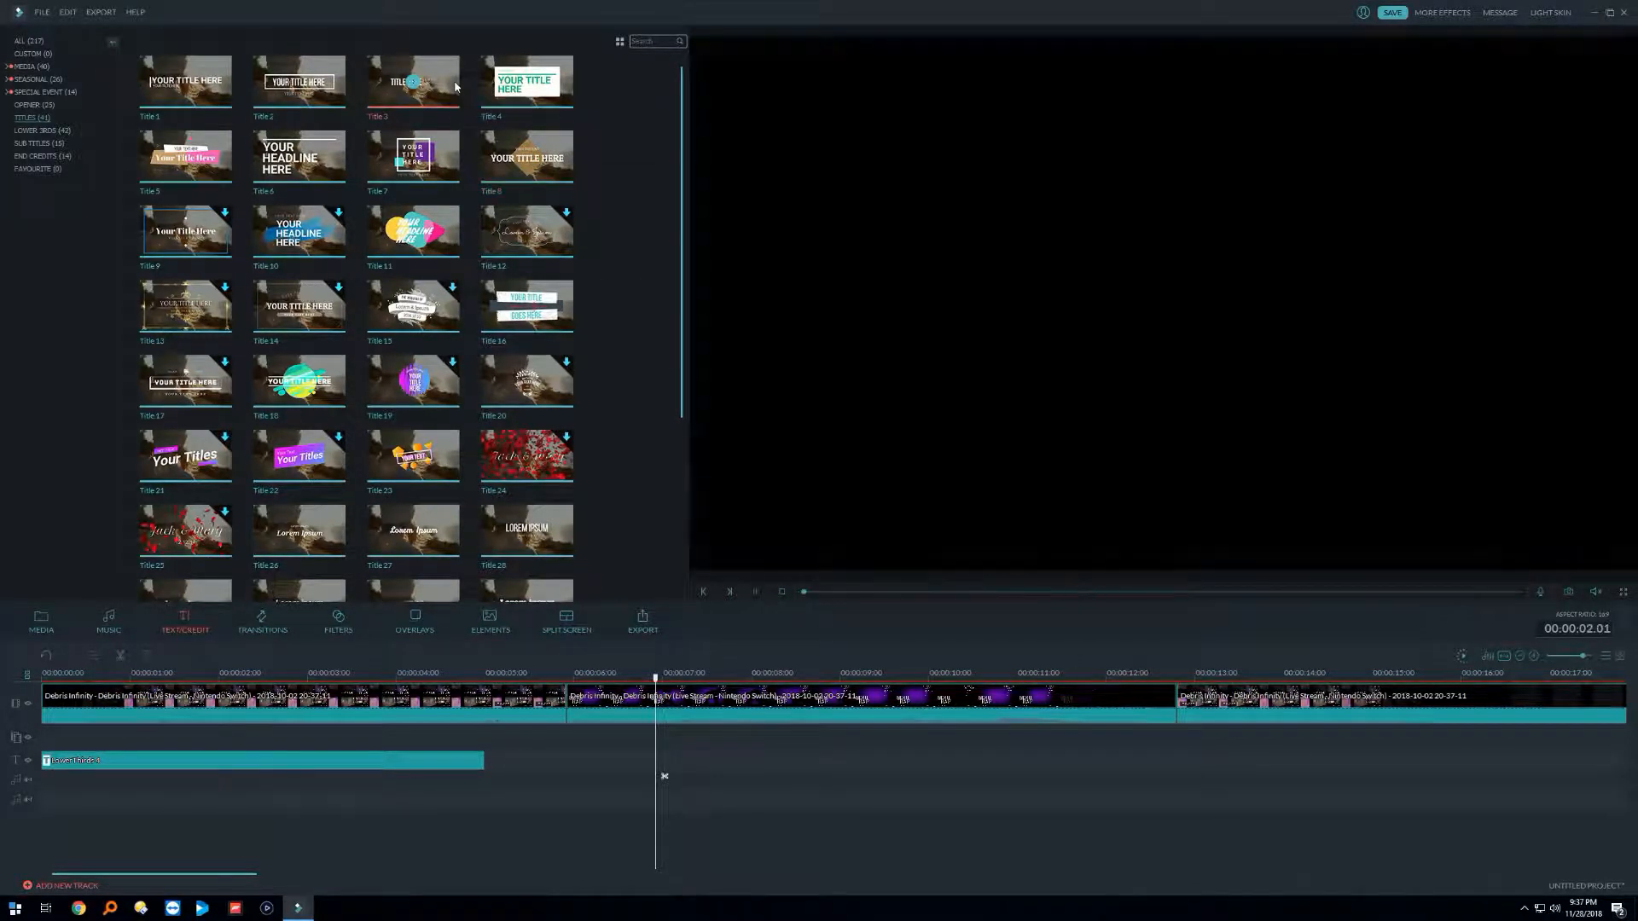
click(337, 72)
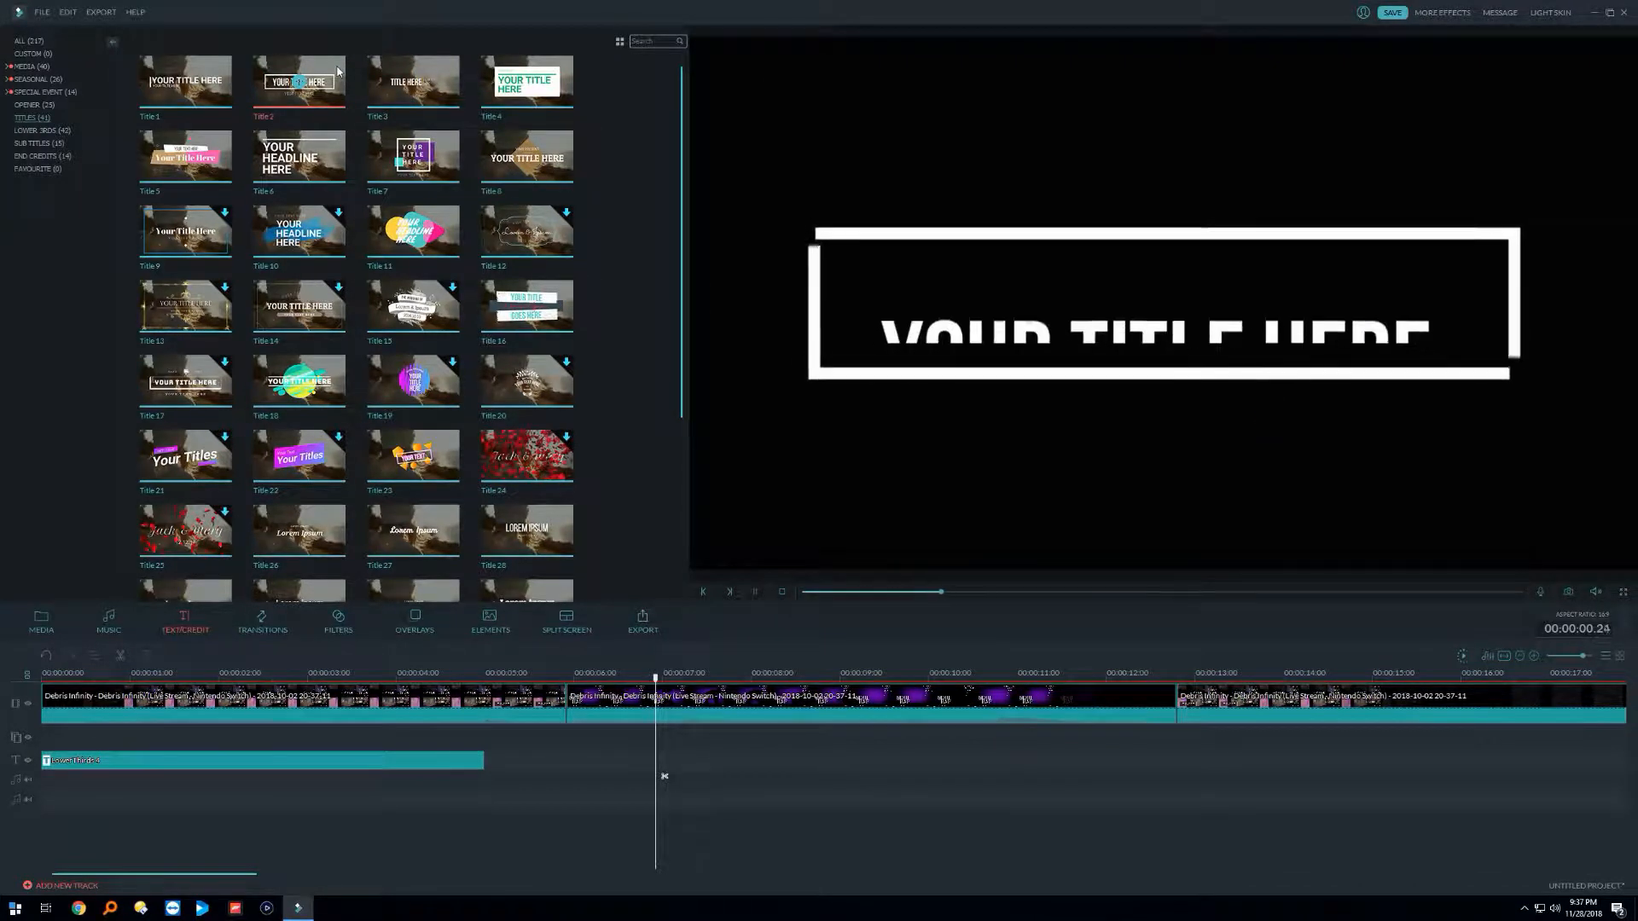
click(205, 120)
click(218, 169)
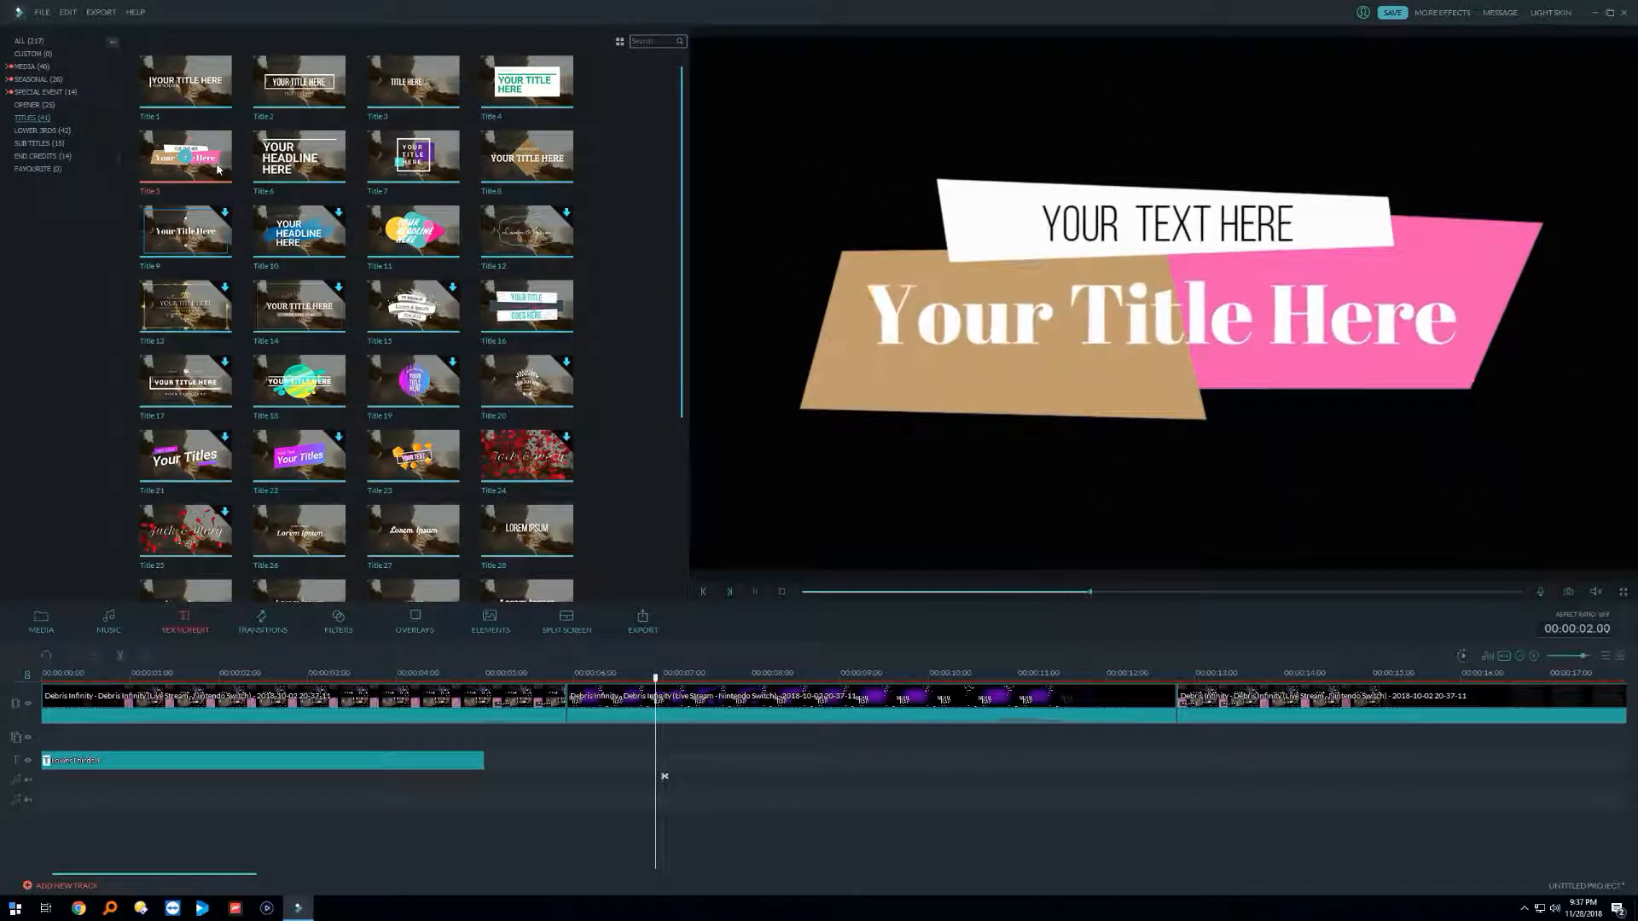
Step: Download the Title 13 text preset
click(220, 297)
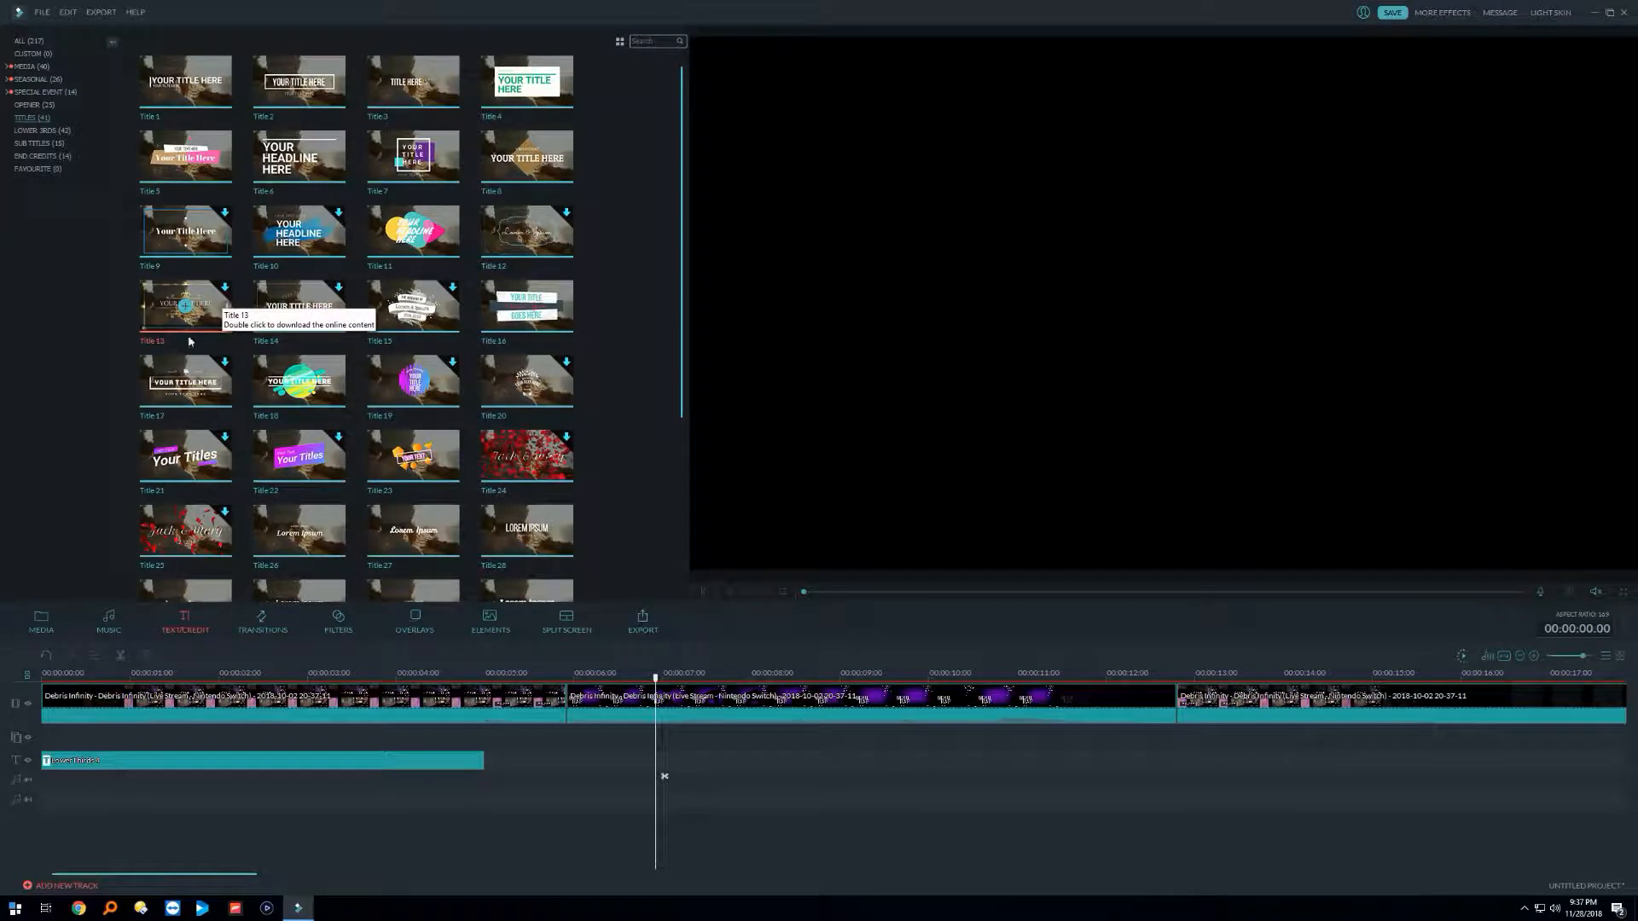
double_click(153, 332)
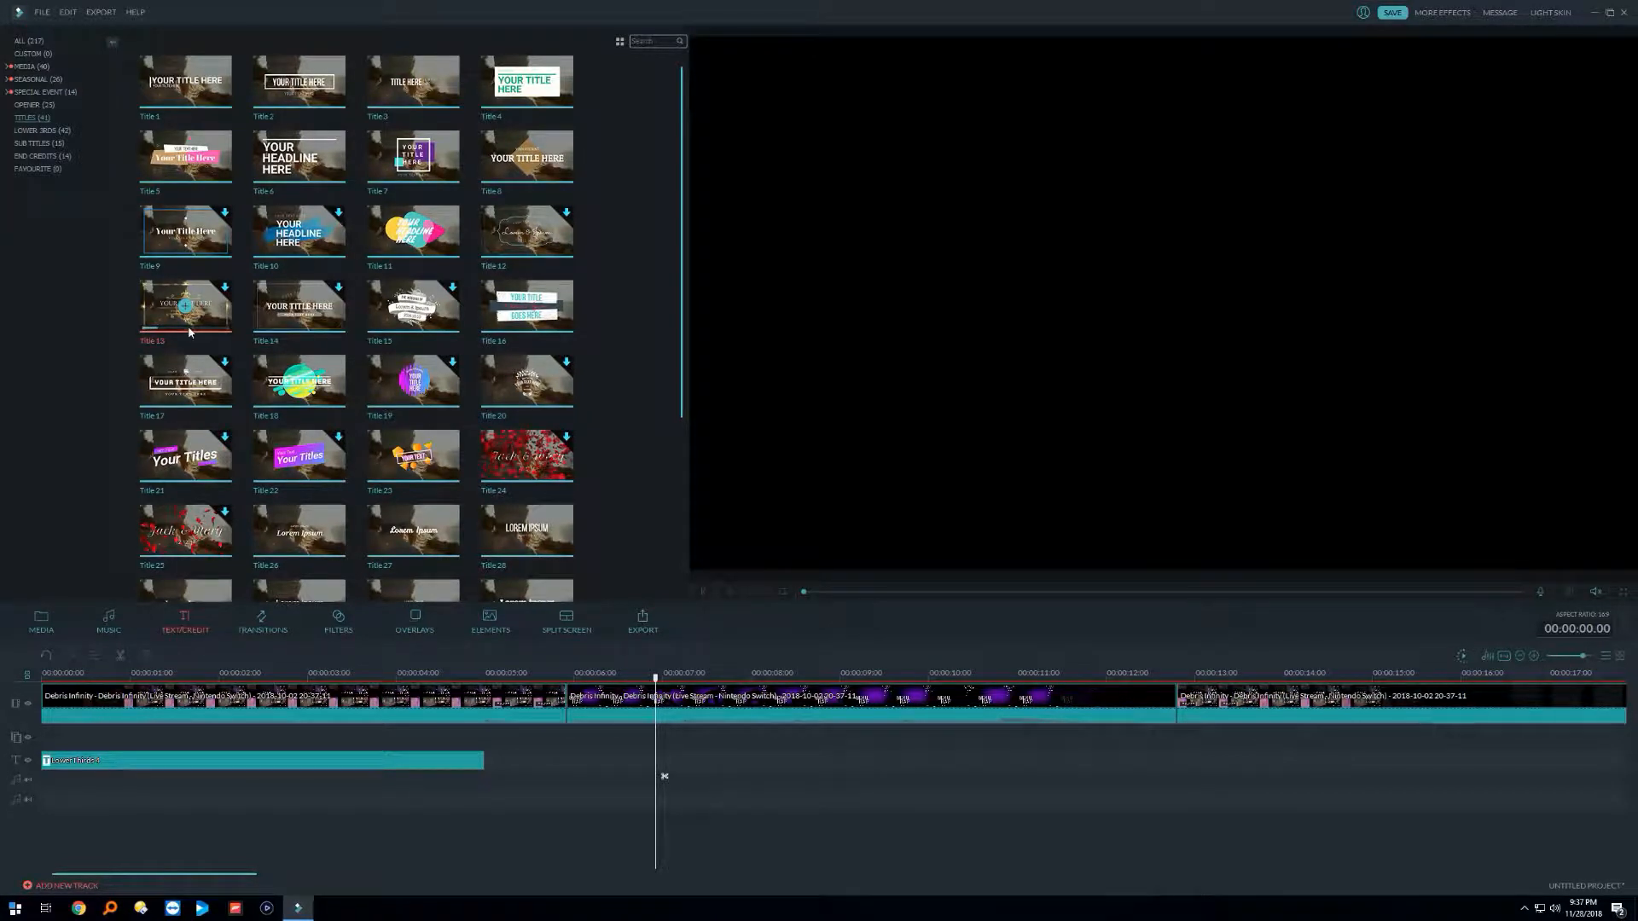
Step: Browse the Opener text presets, previewing Openers 2 and 1, and download Opener 4 to preview it
click(34, 105)
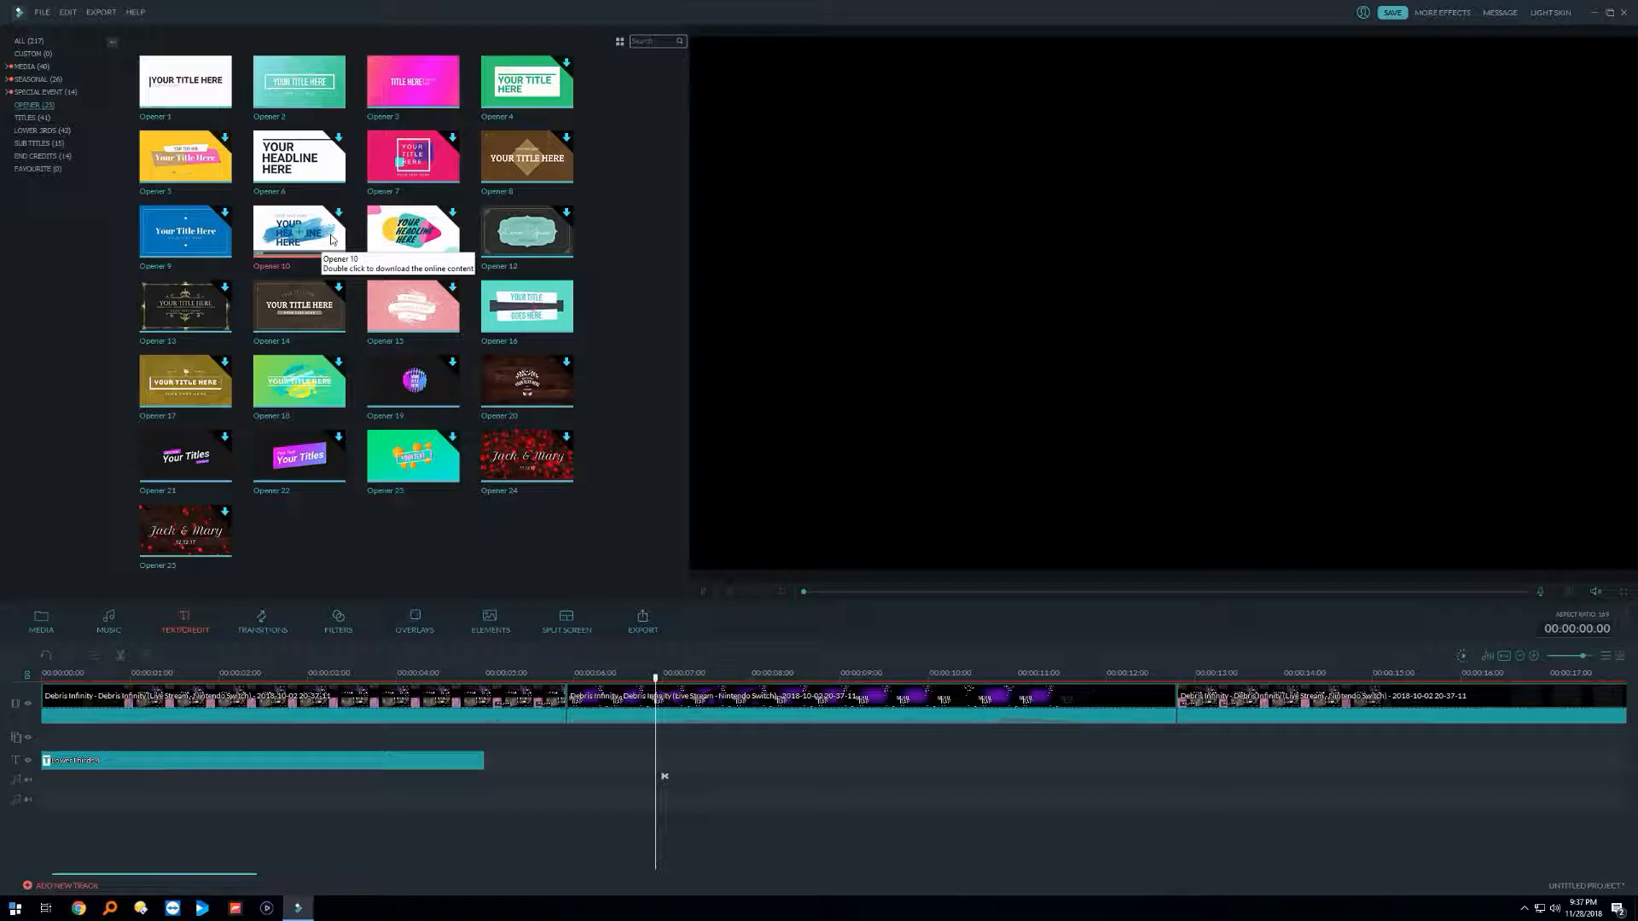
click(337, 80)
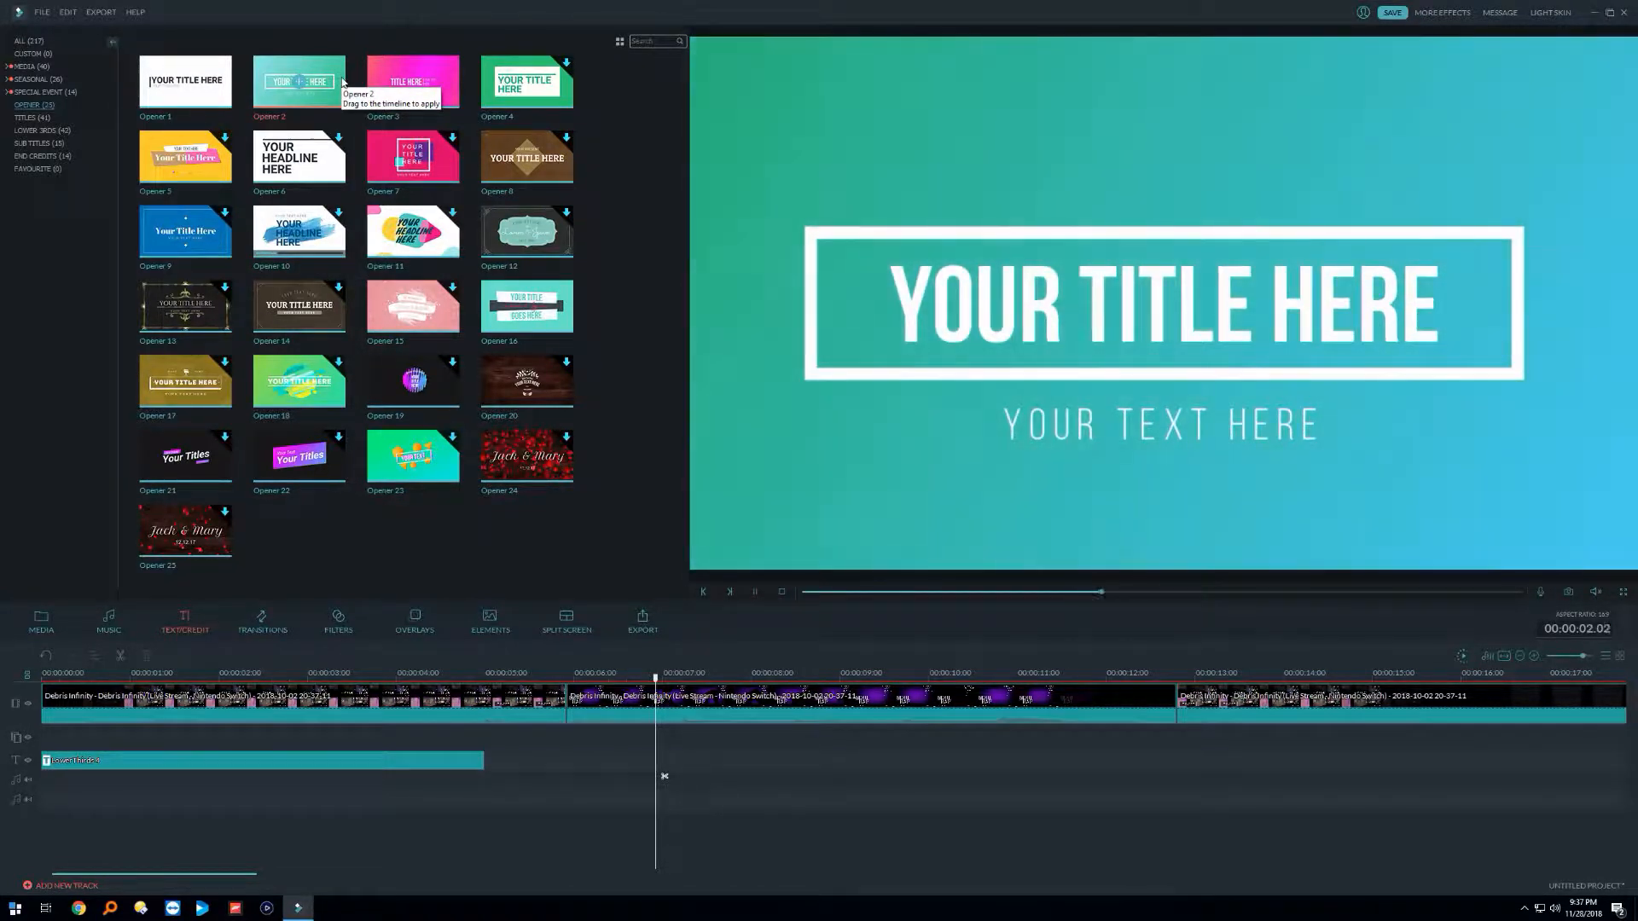
click(198, 93)
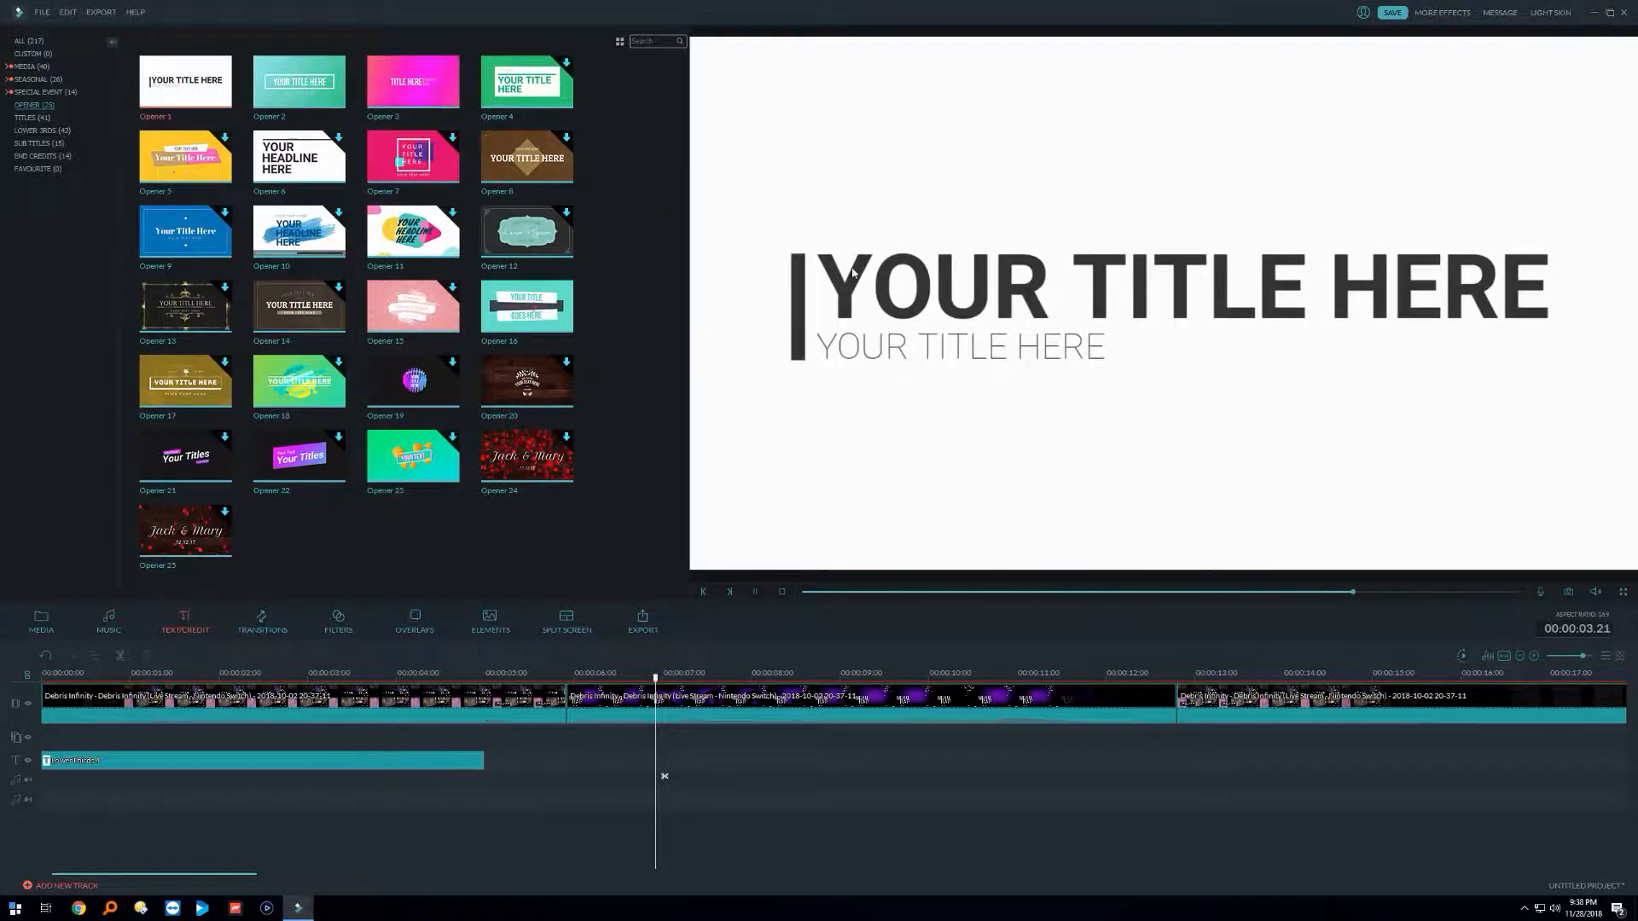
click(560, 96)
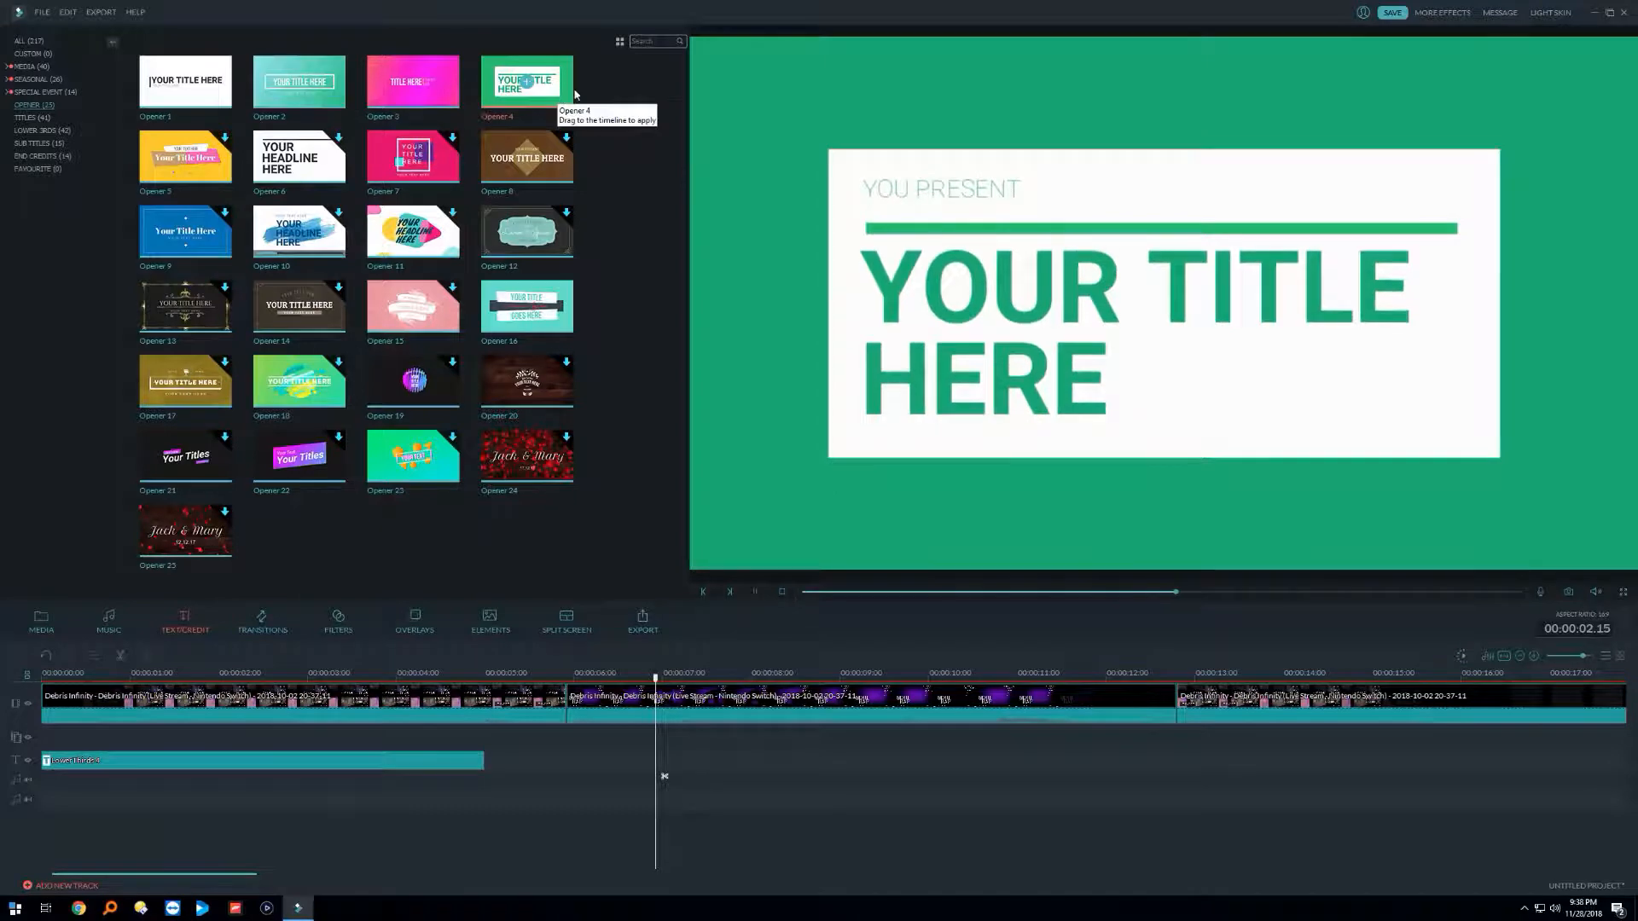
Step: Preview Summer Set Beach Title 3 among the Seasonal text presets and Subtitles 7, 12, 15 and 4 among the subtitle presets
click(22, 81)
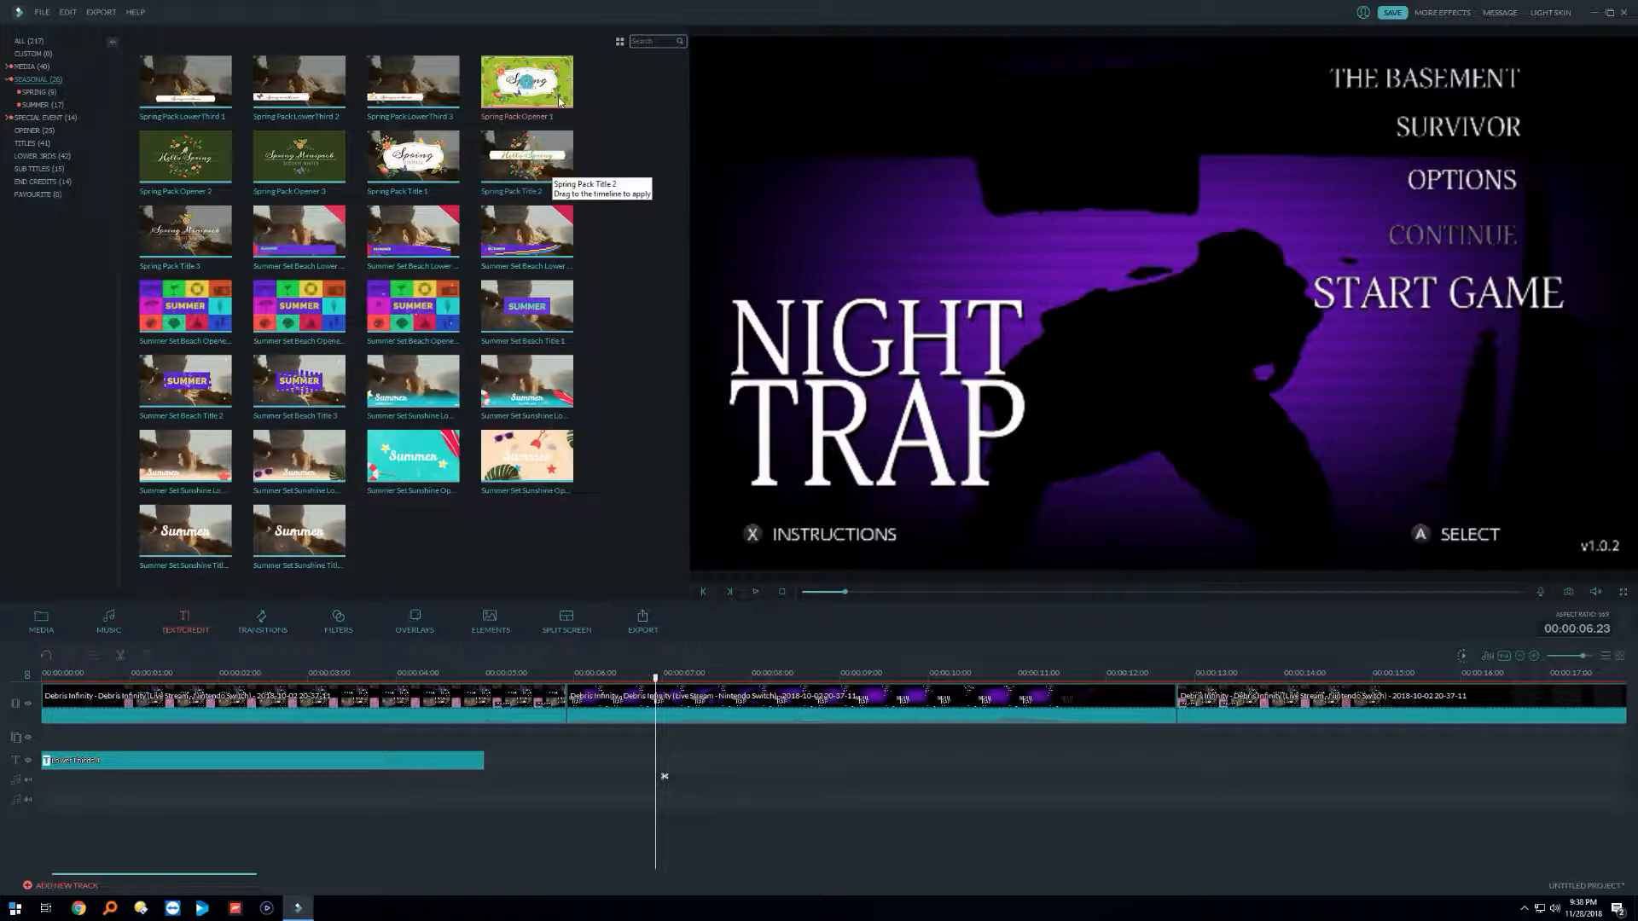
click(418, 84)
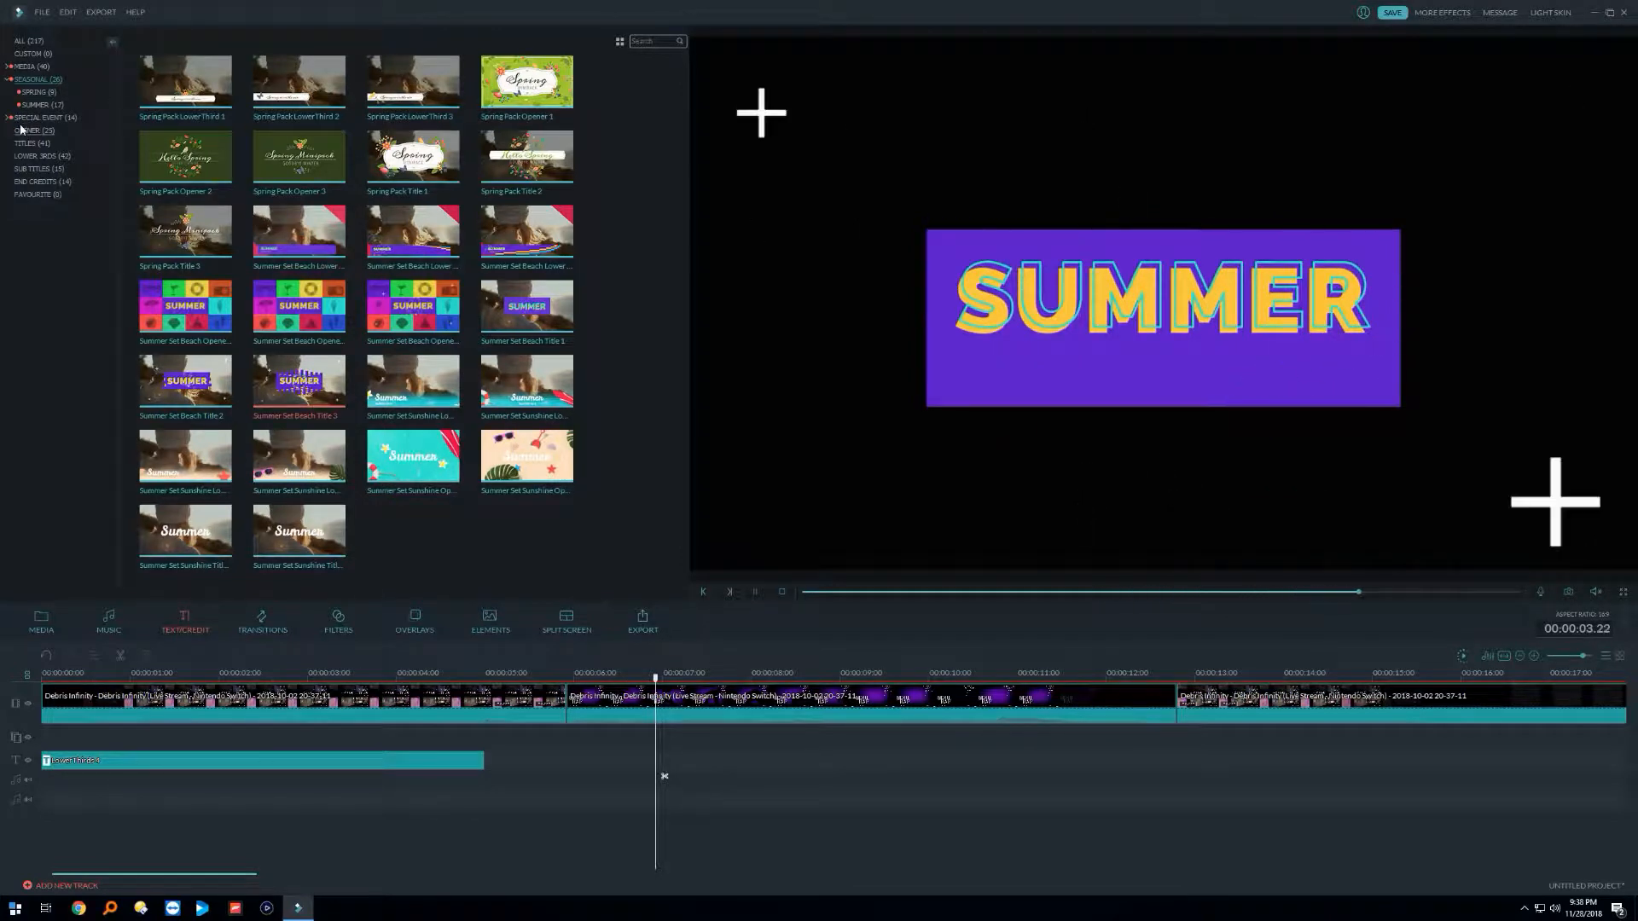
click(58, 169)
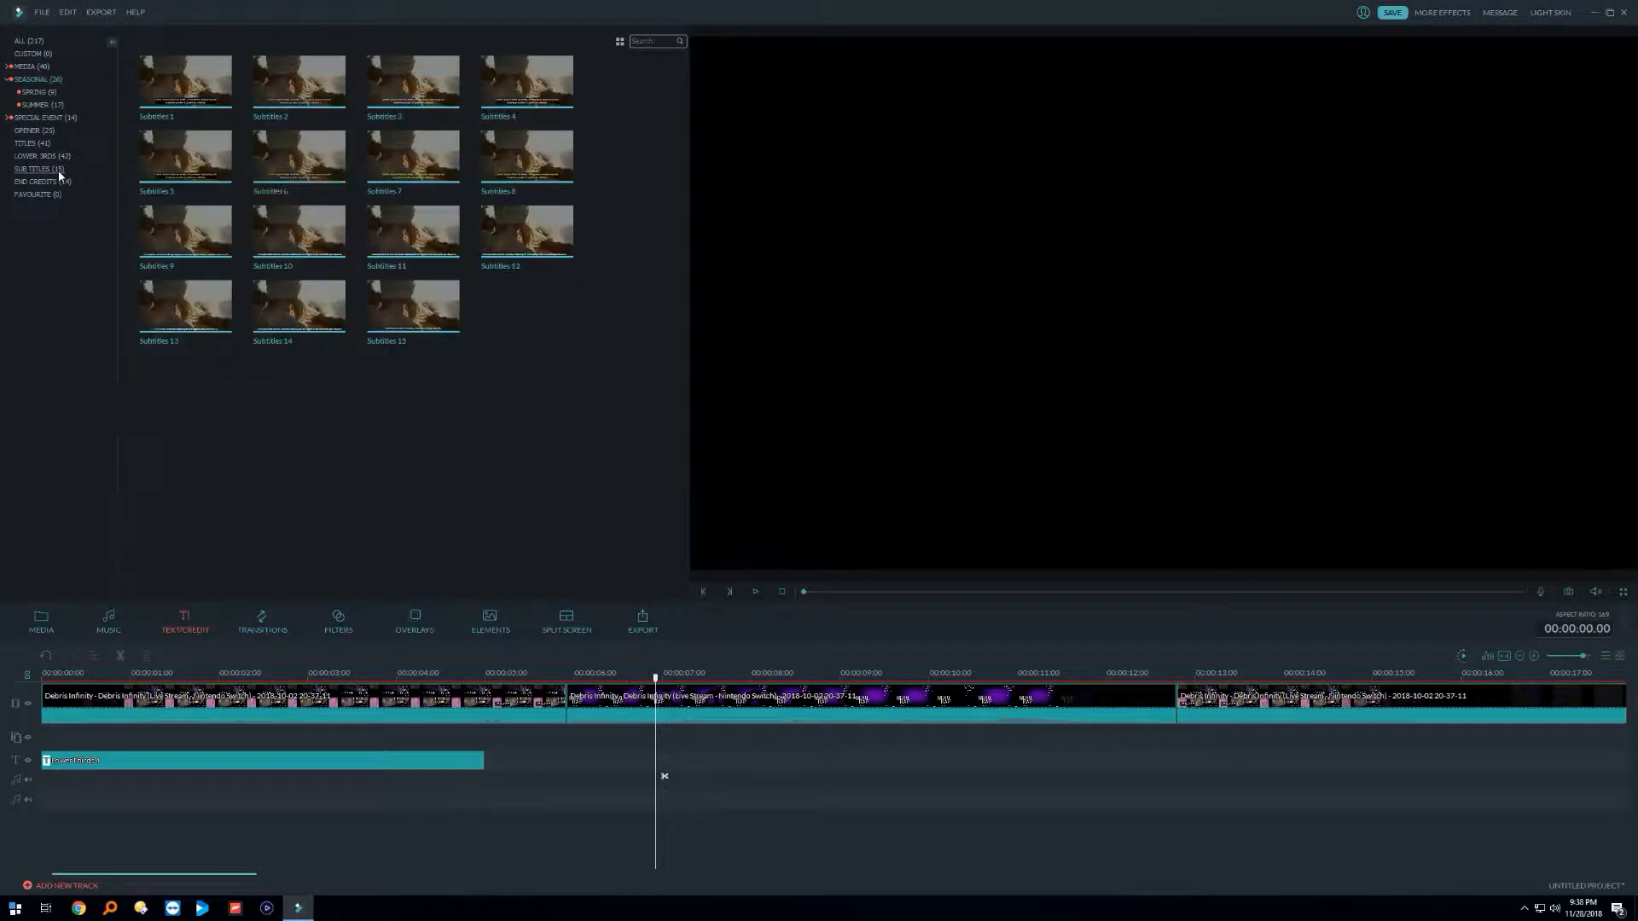
click(337, 156)
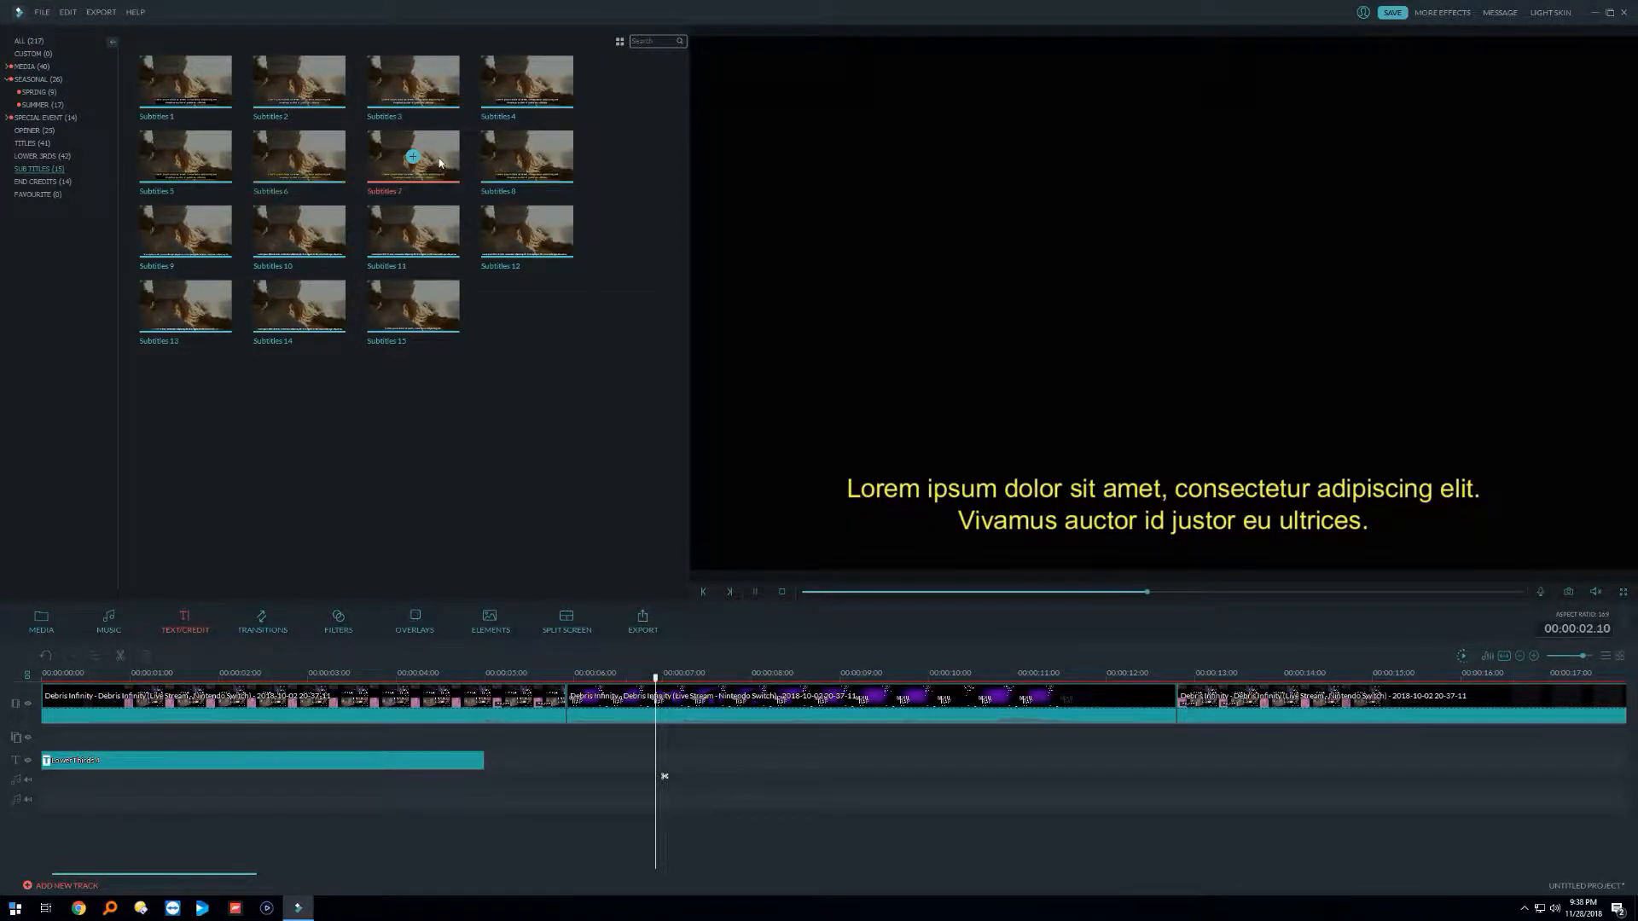
click(553, 223)
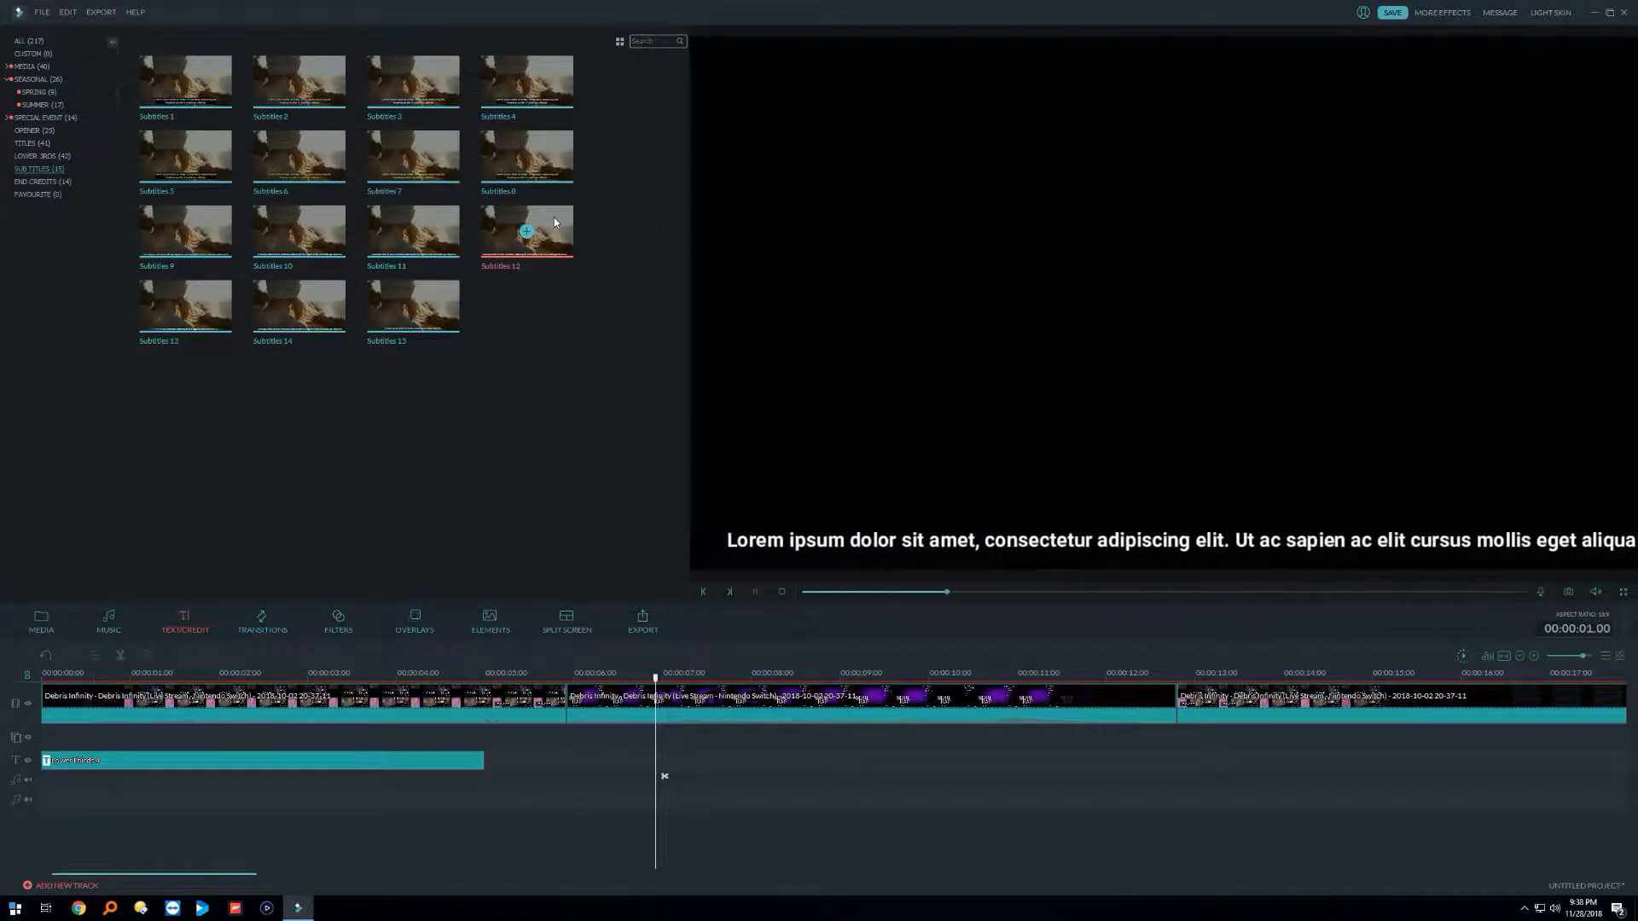
click(430, 312)
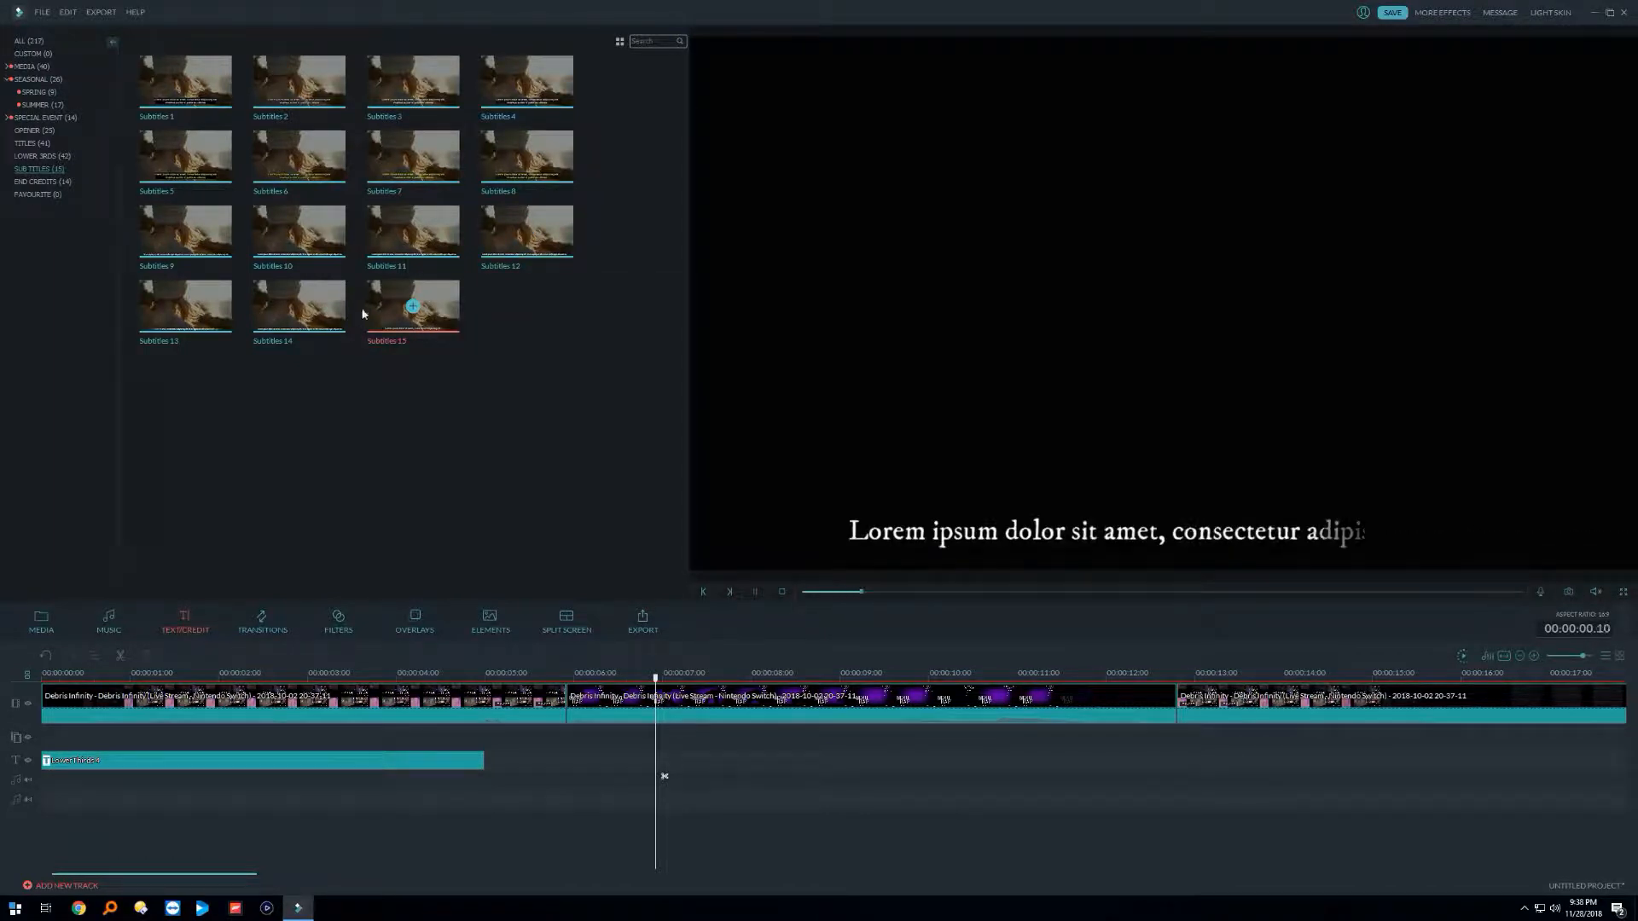
click(326, 88)
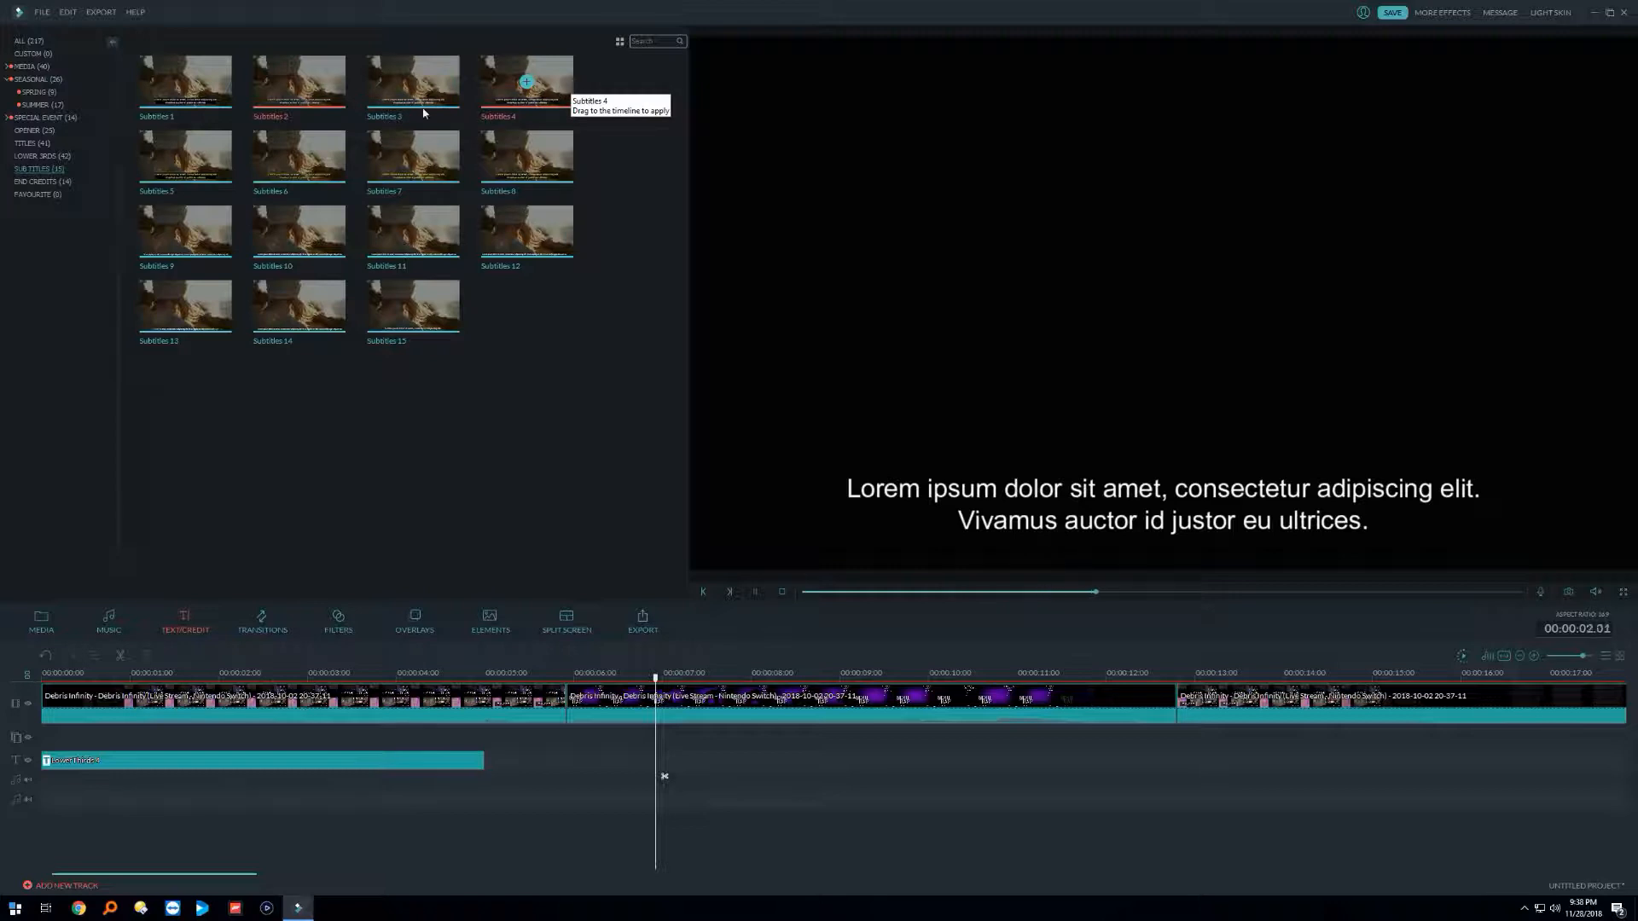
Step: Browse the End Credits text presets, previewing Credits 12, 14, 4 and 1
click(43, 182)
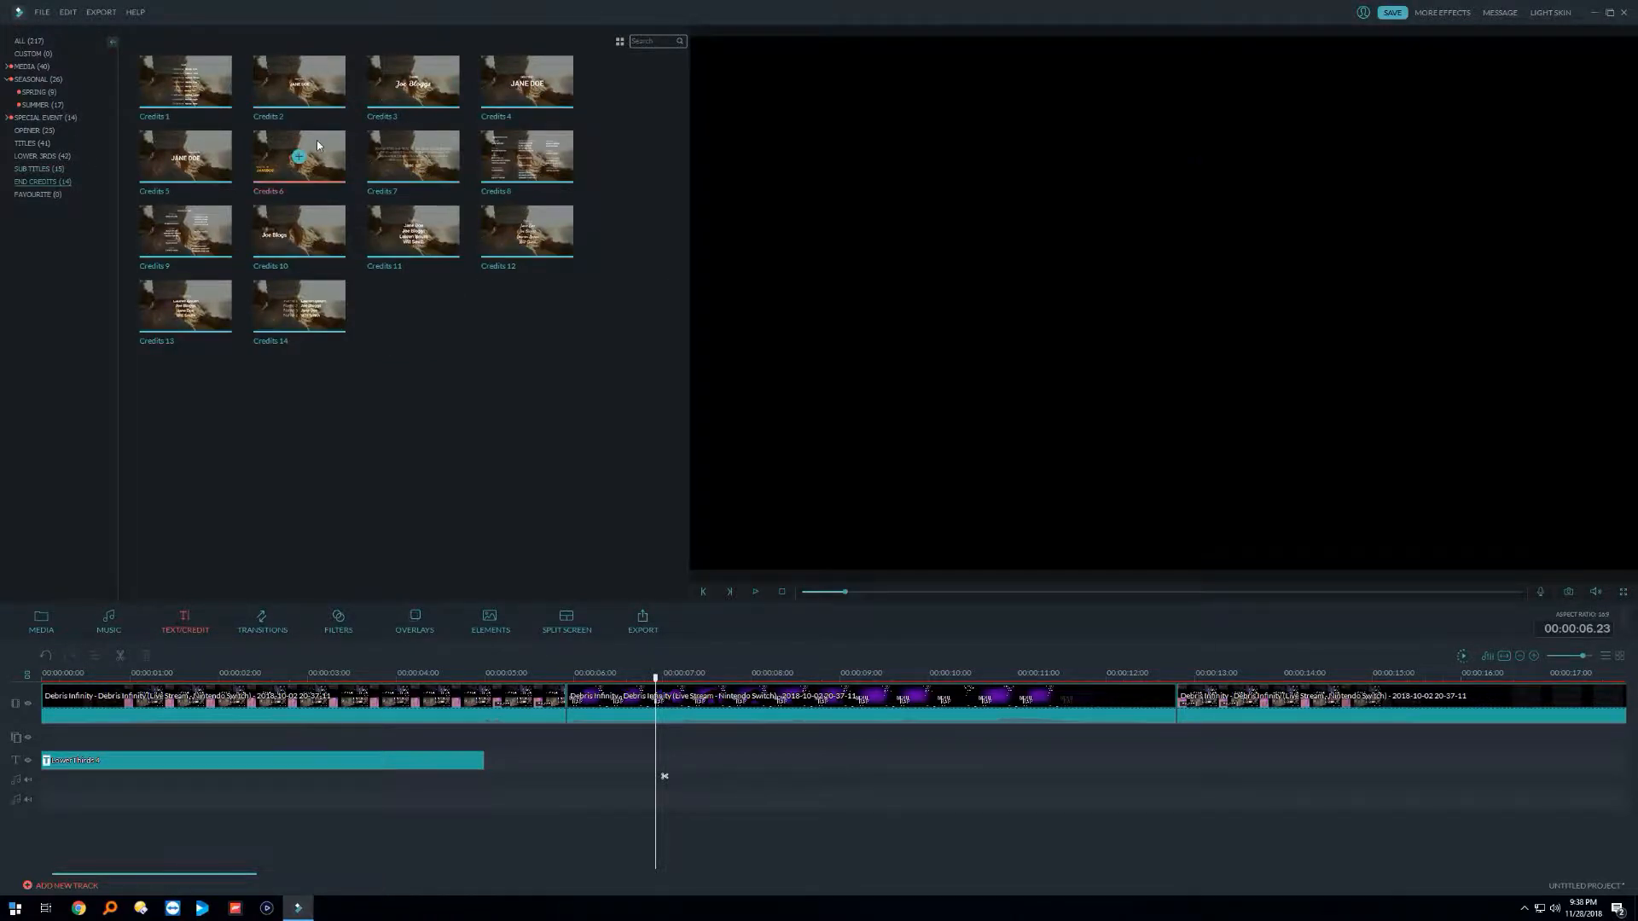
click(572, 225)
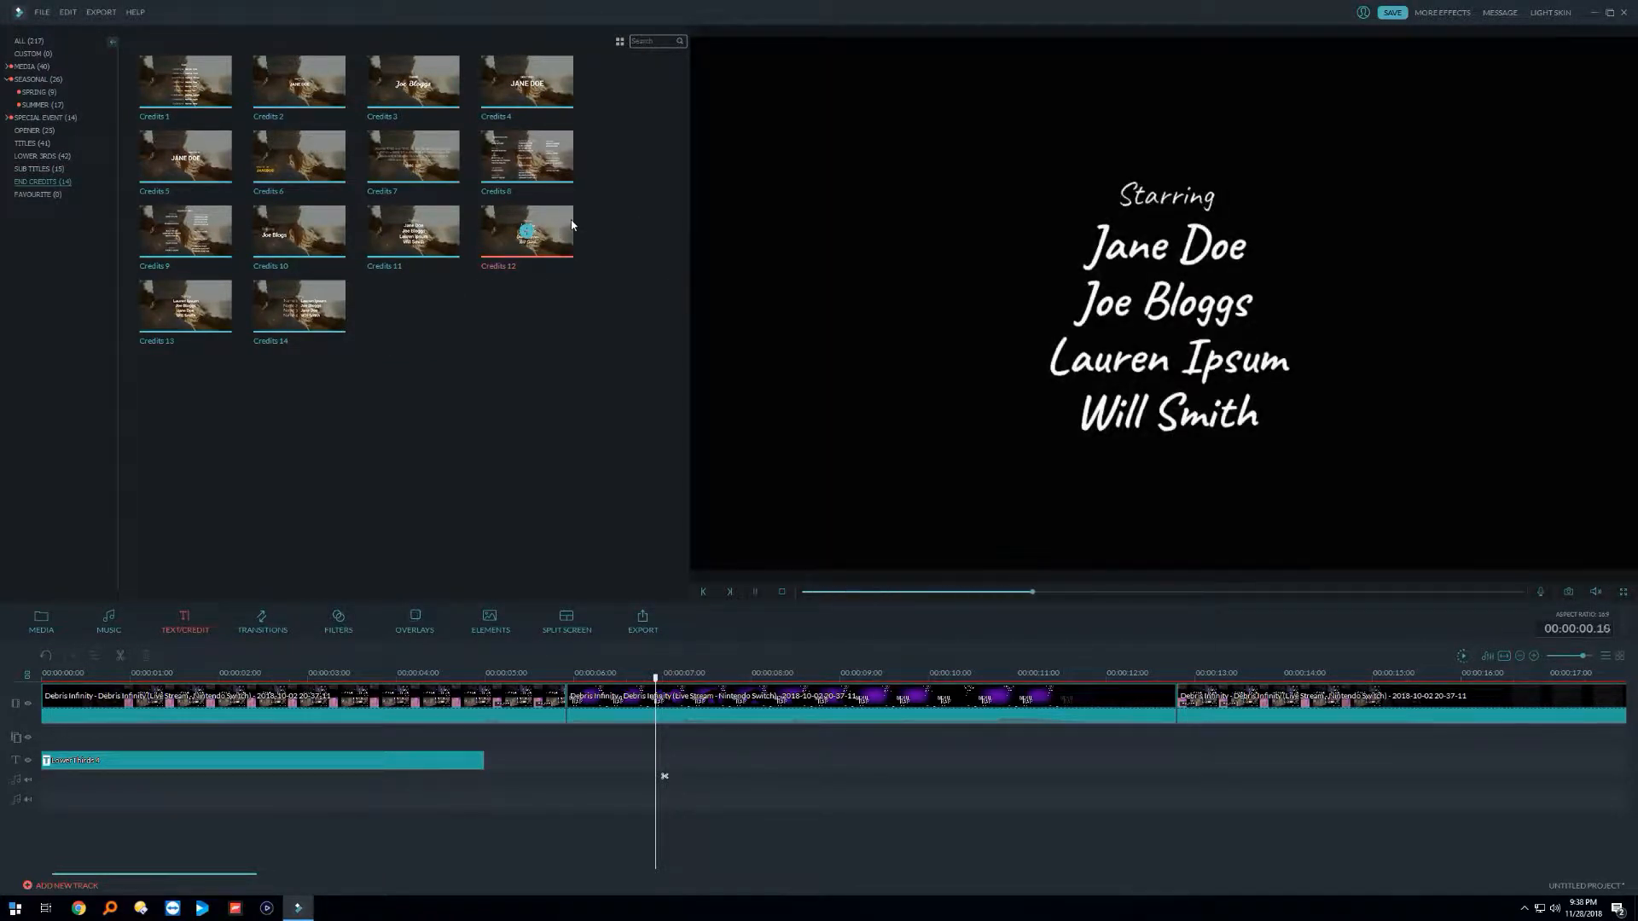
click(299, 305)
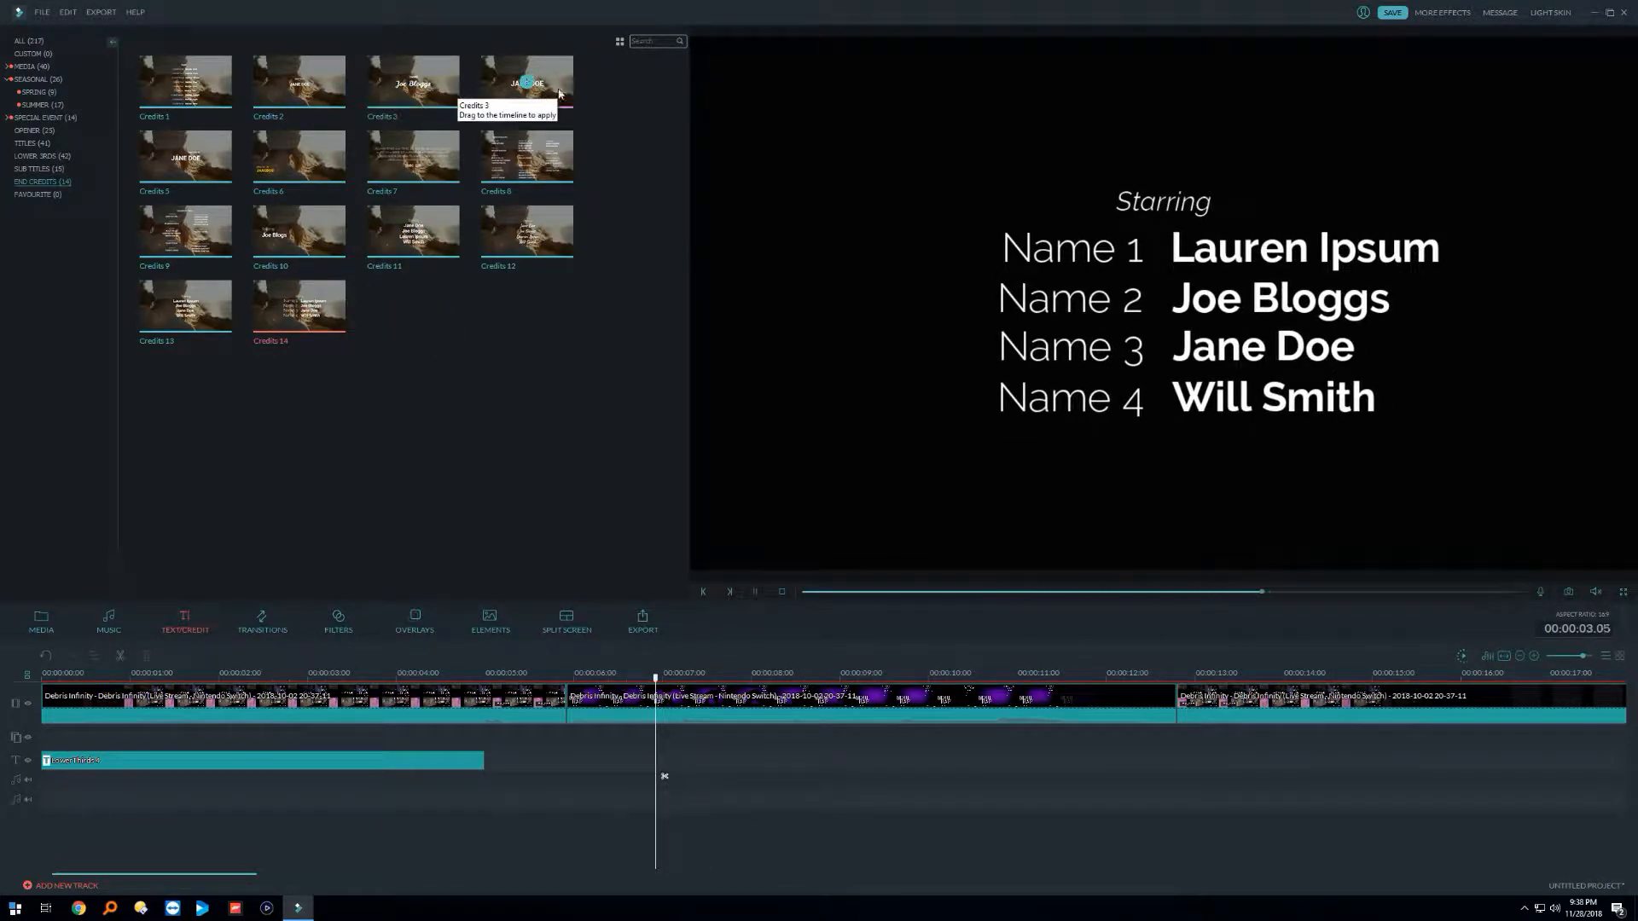
click(527, 82)
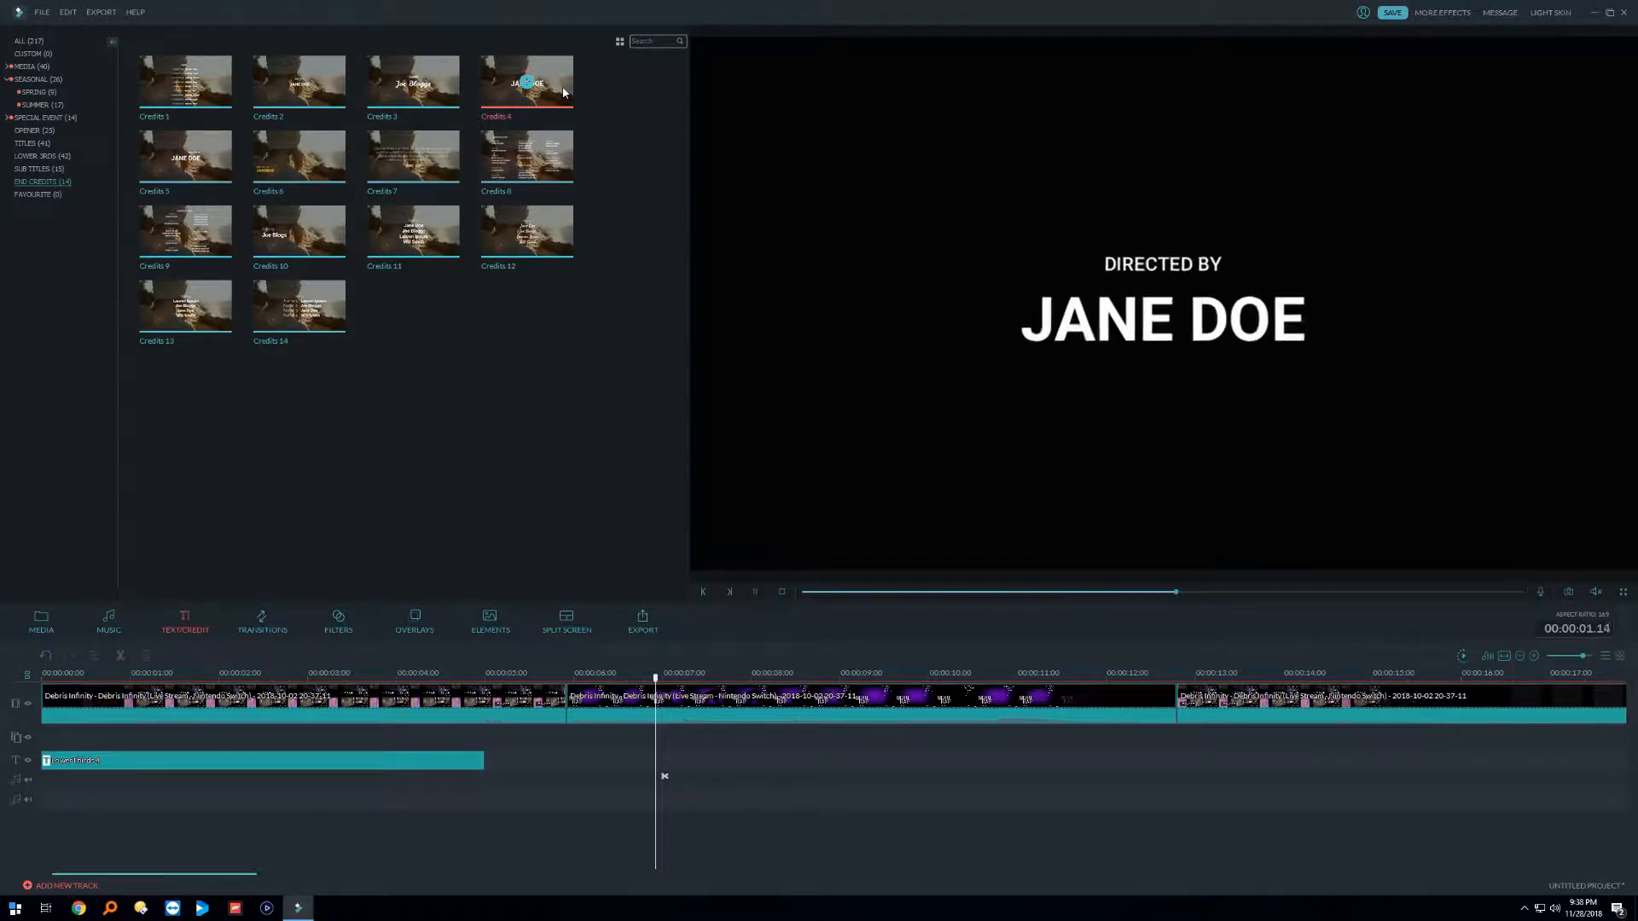
click(213, 91)
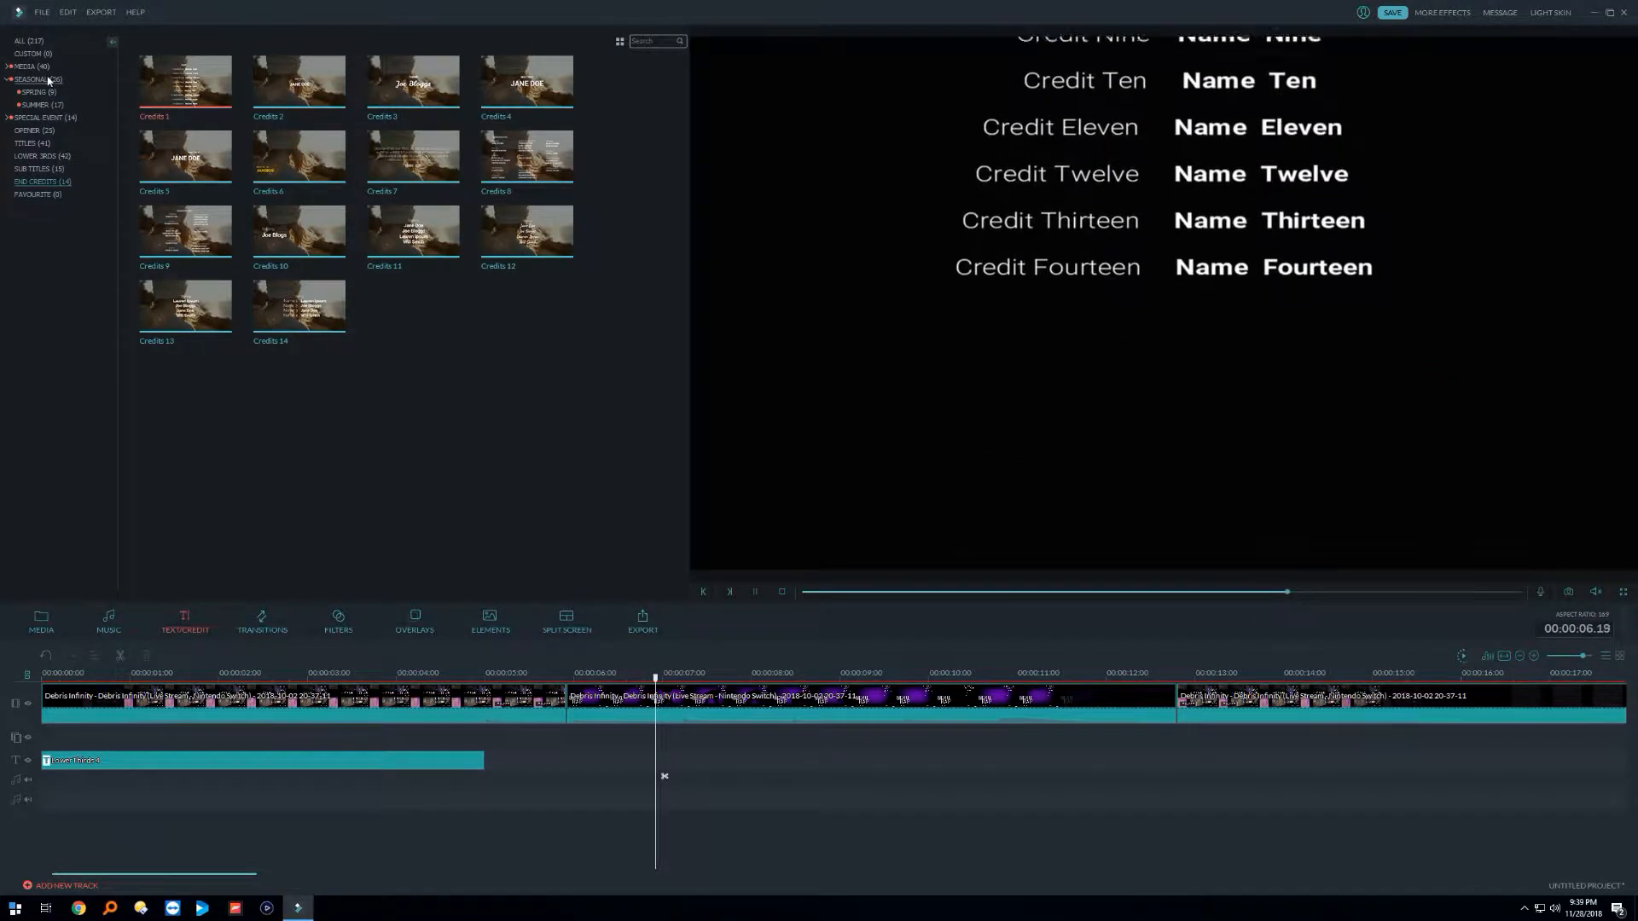
Step: Add the Credits 10 preset to the favourites and open the Favourite group
right_click(299, 242)
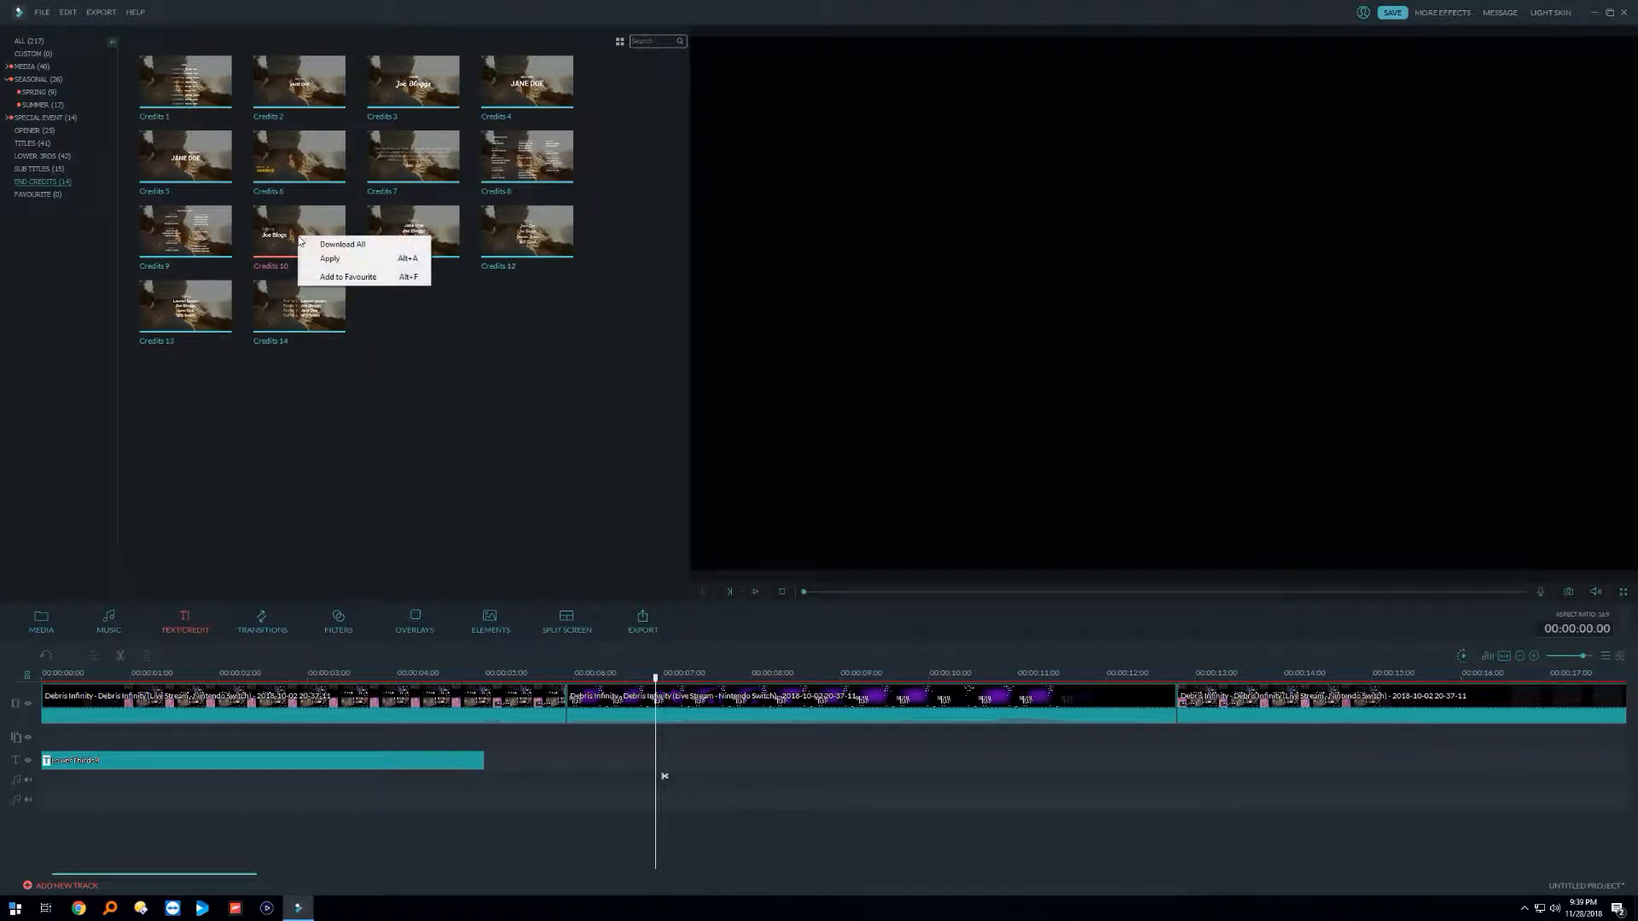
click(340, 277)
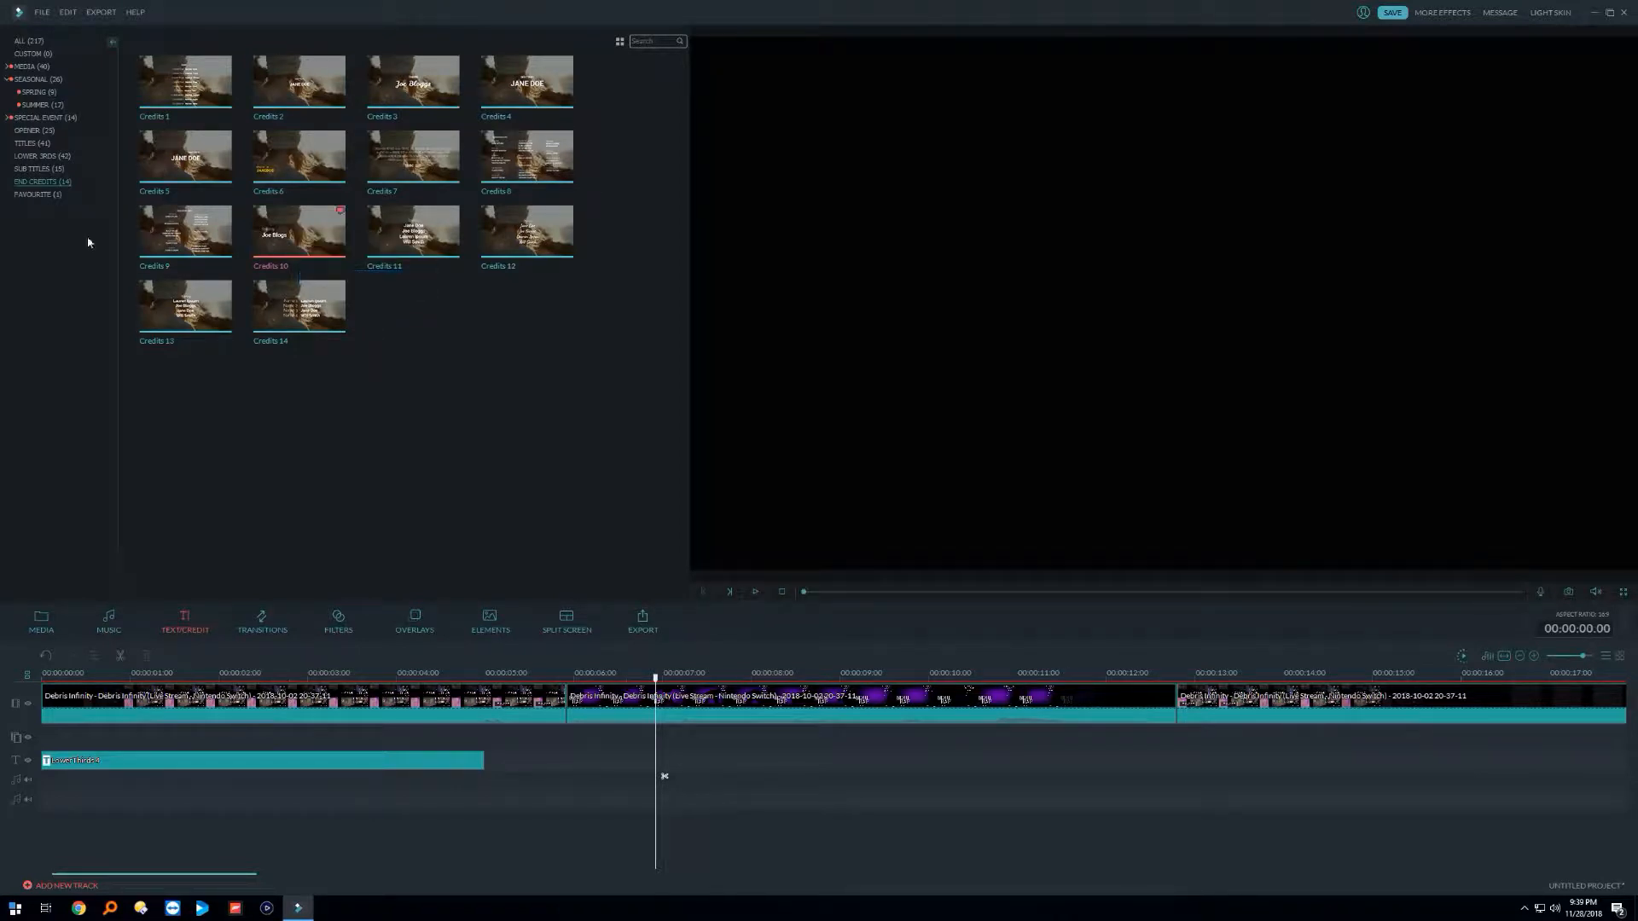
click(39, 195)
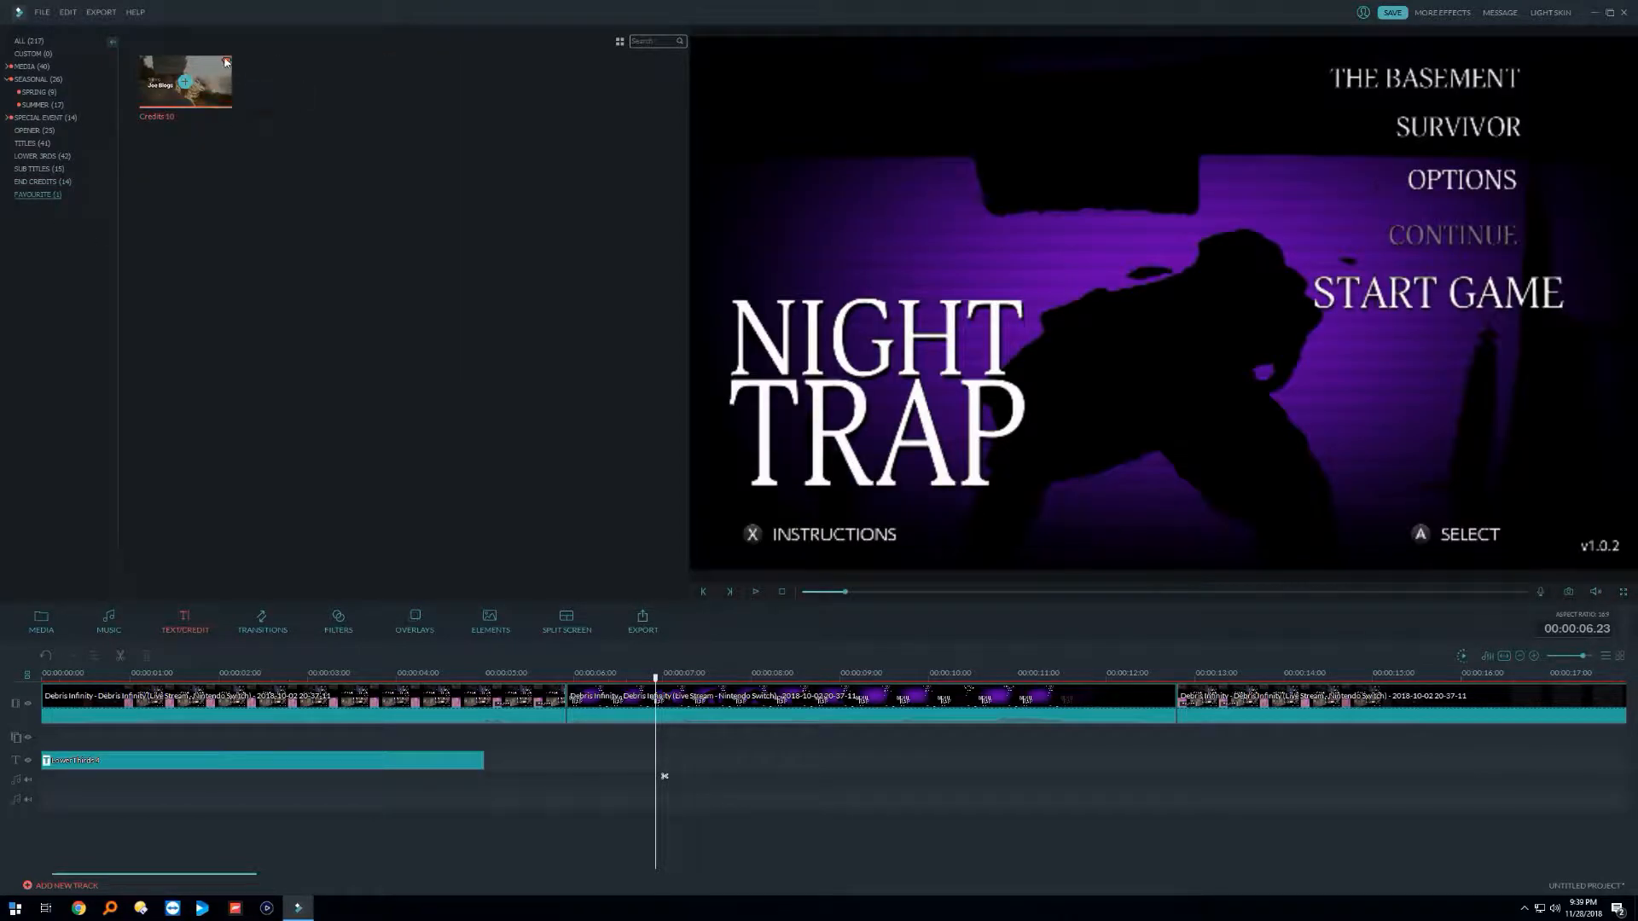
Step: Look through all text presets and preview the dark Retro Shapes Pack opener
click(29, 41)
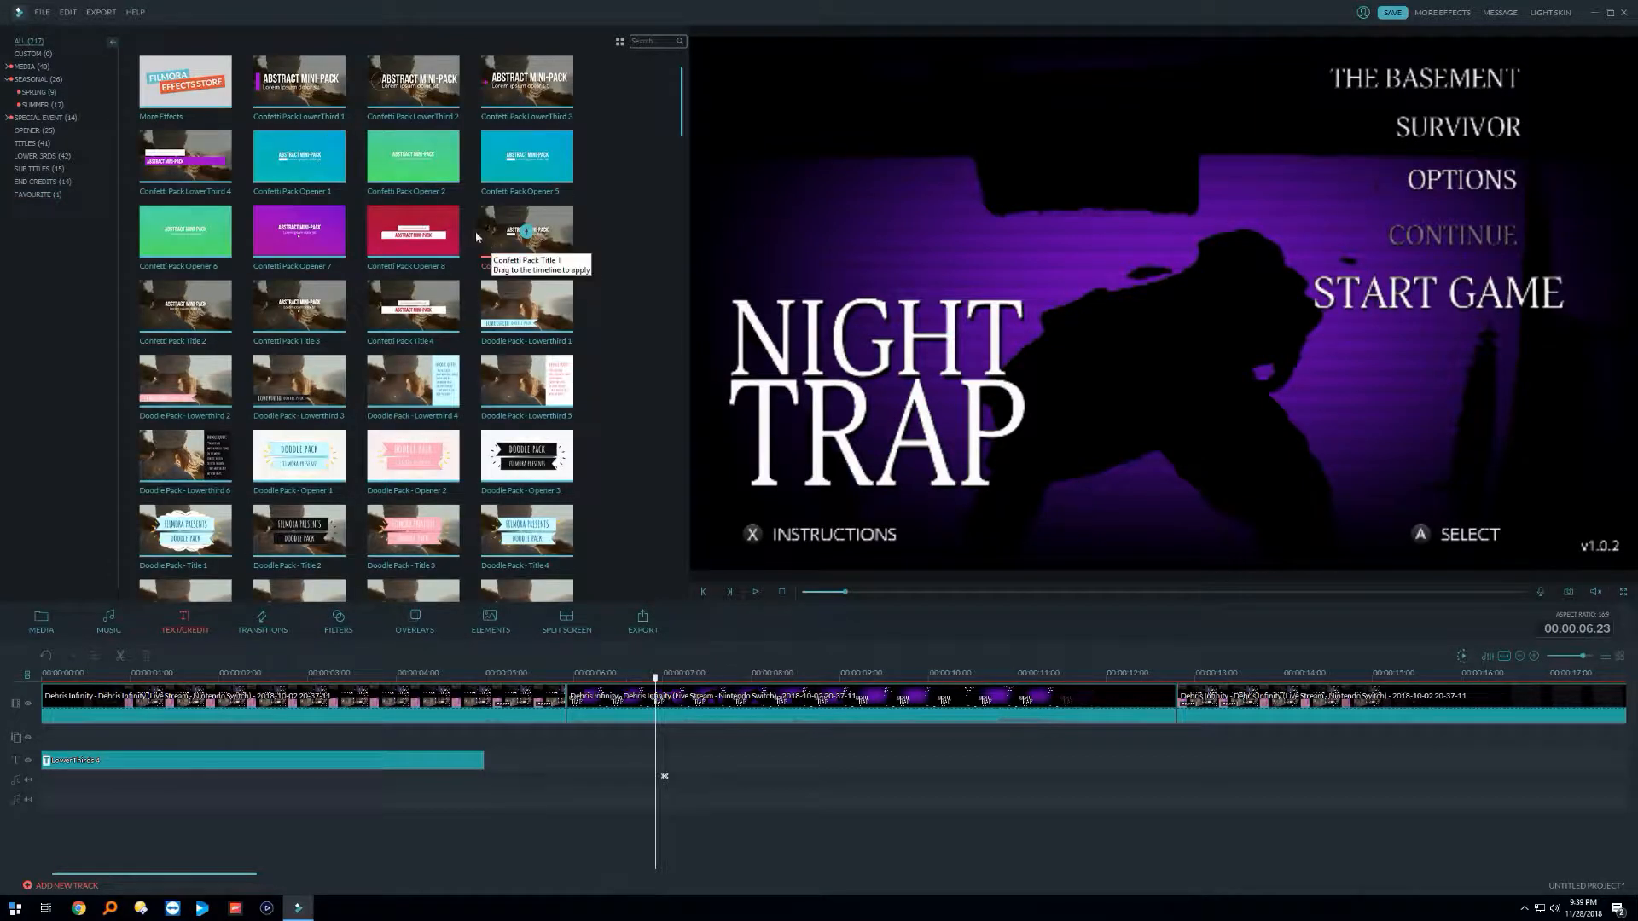
scroll(405, 248, down, 8)
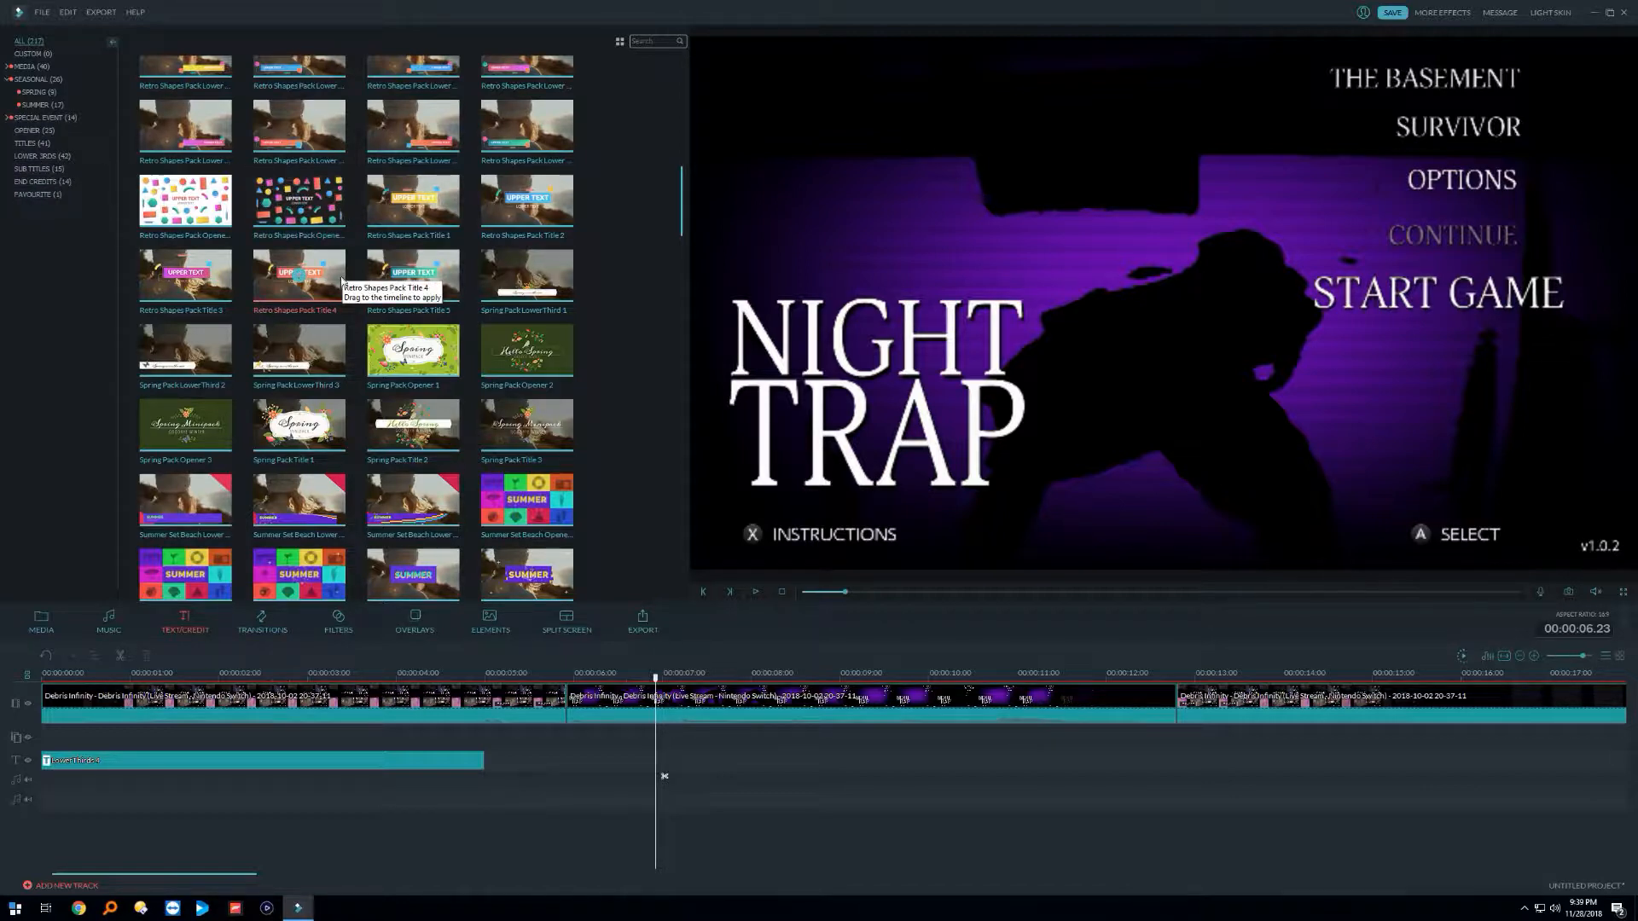
click(339, 220)
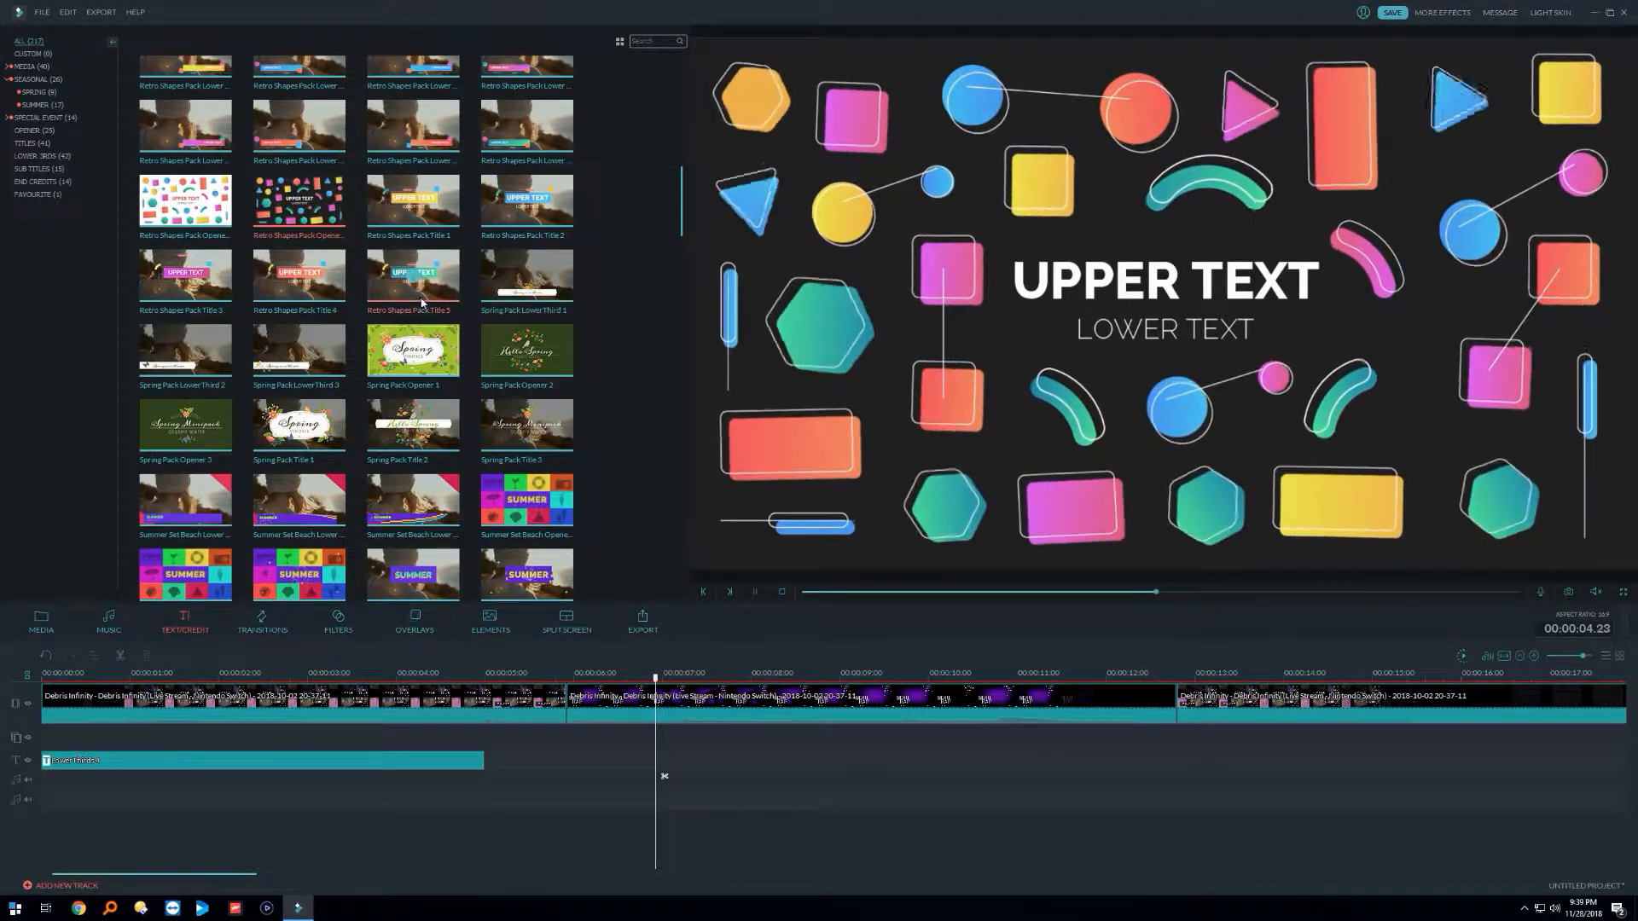
Step: View the Seasonal transitions and the full list of all transitions
click(264, 622)
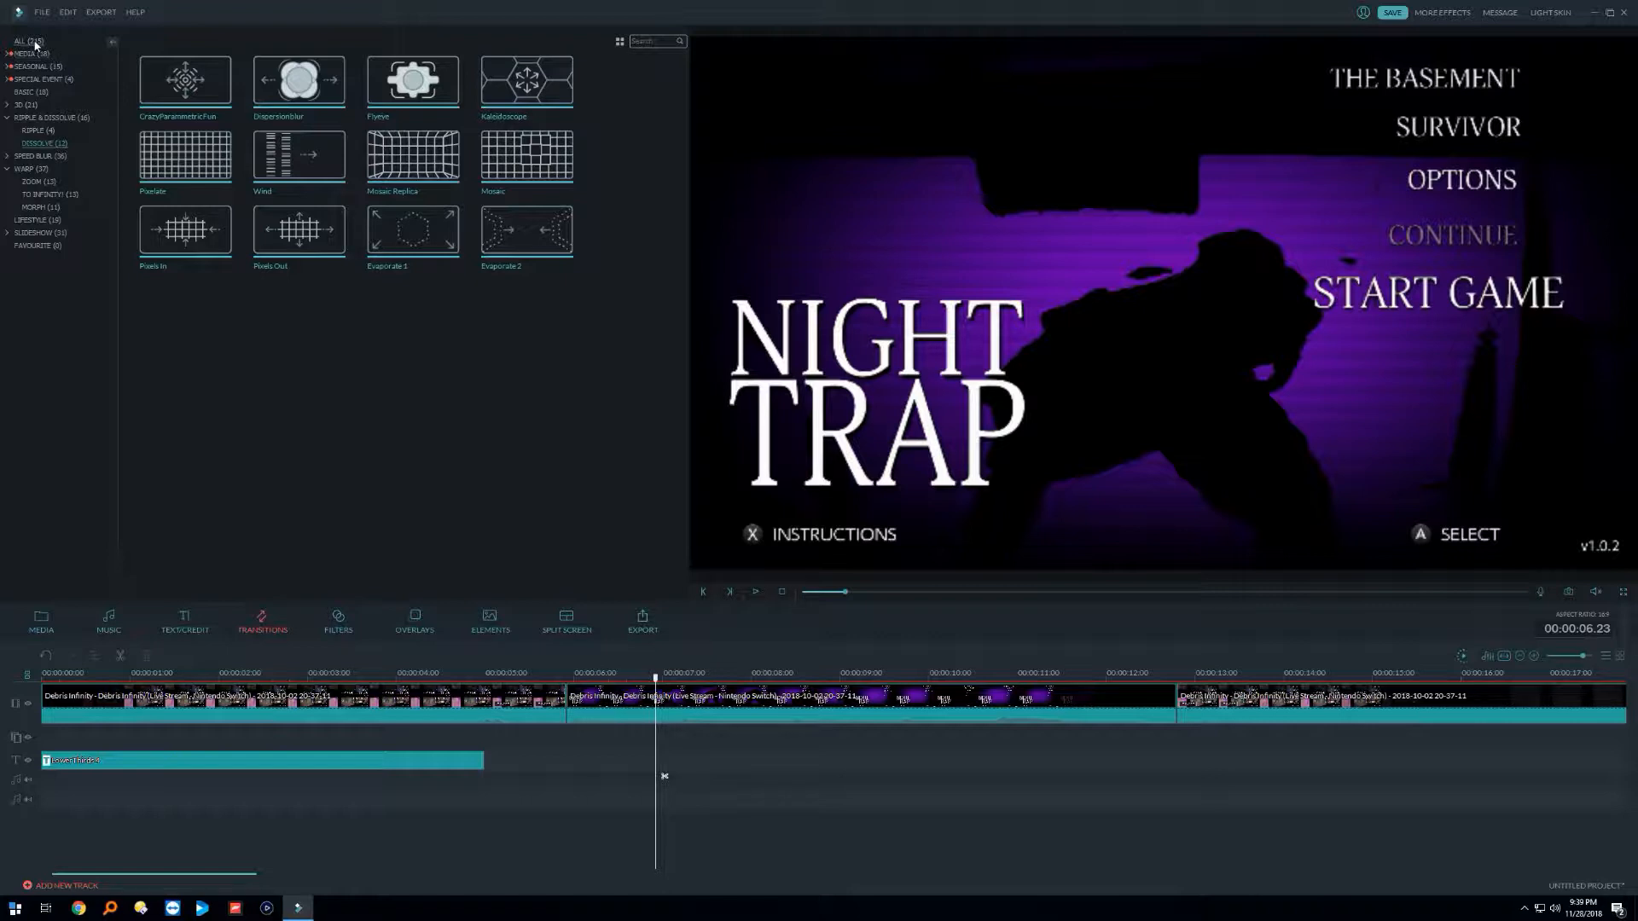
click(34, 67)
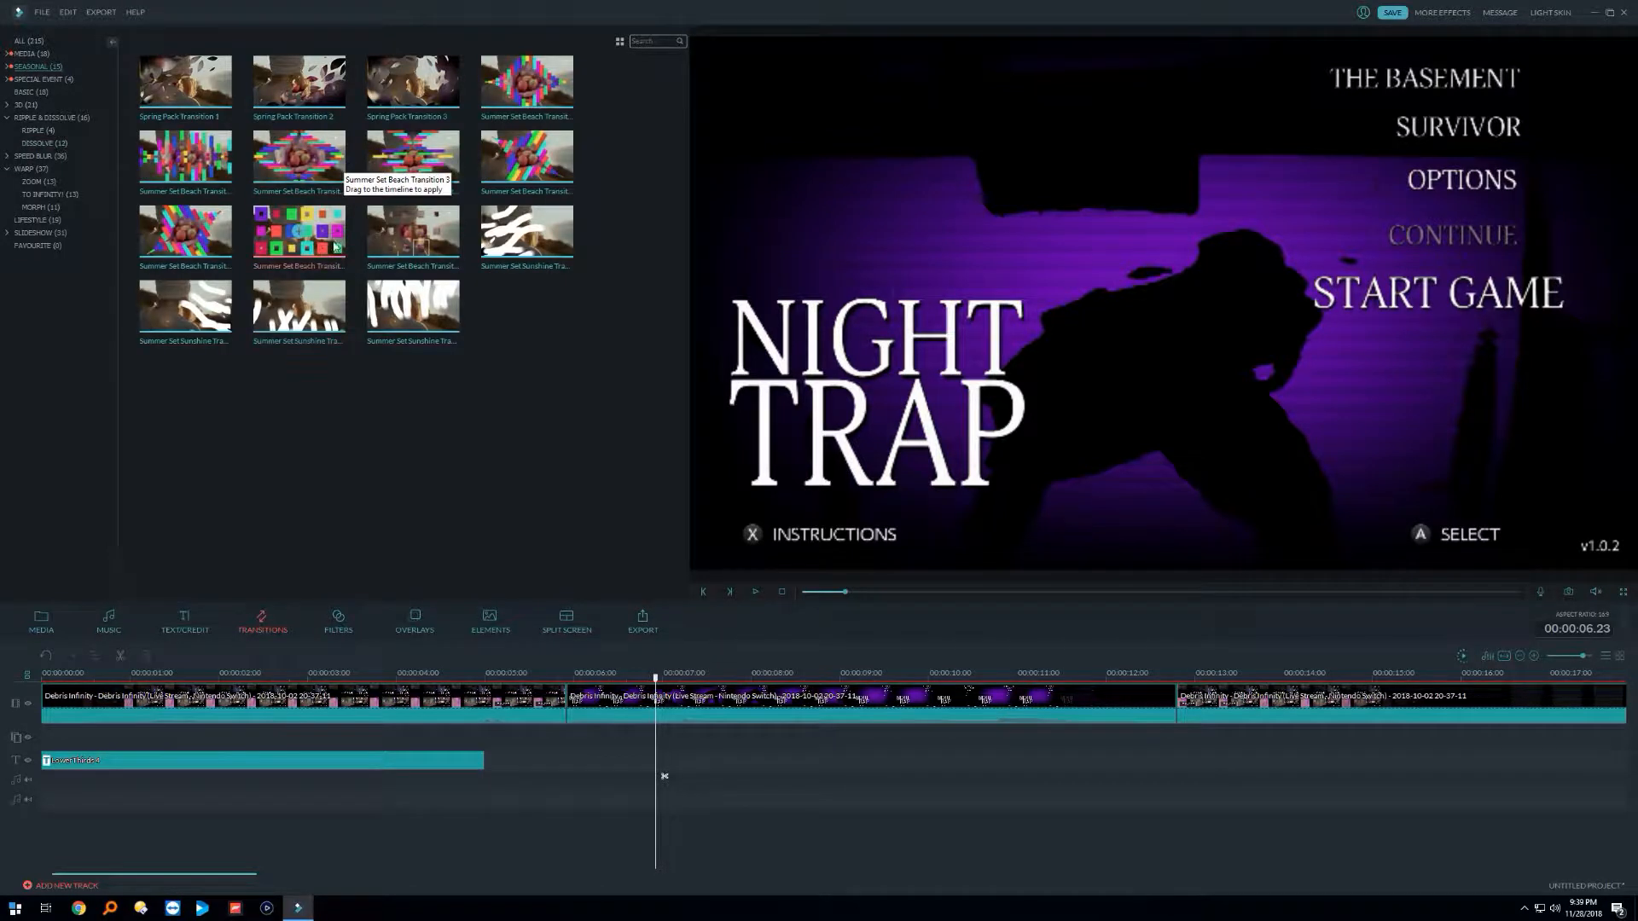
click(34, 43)
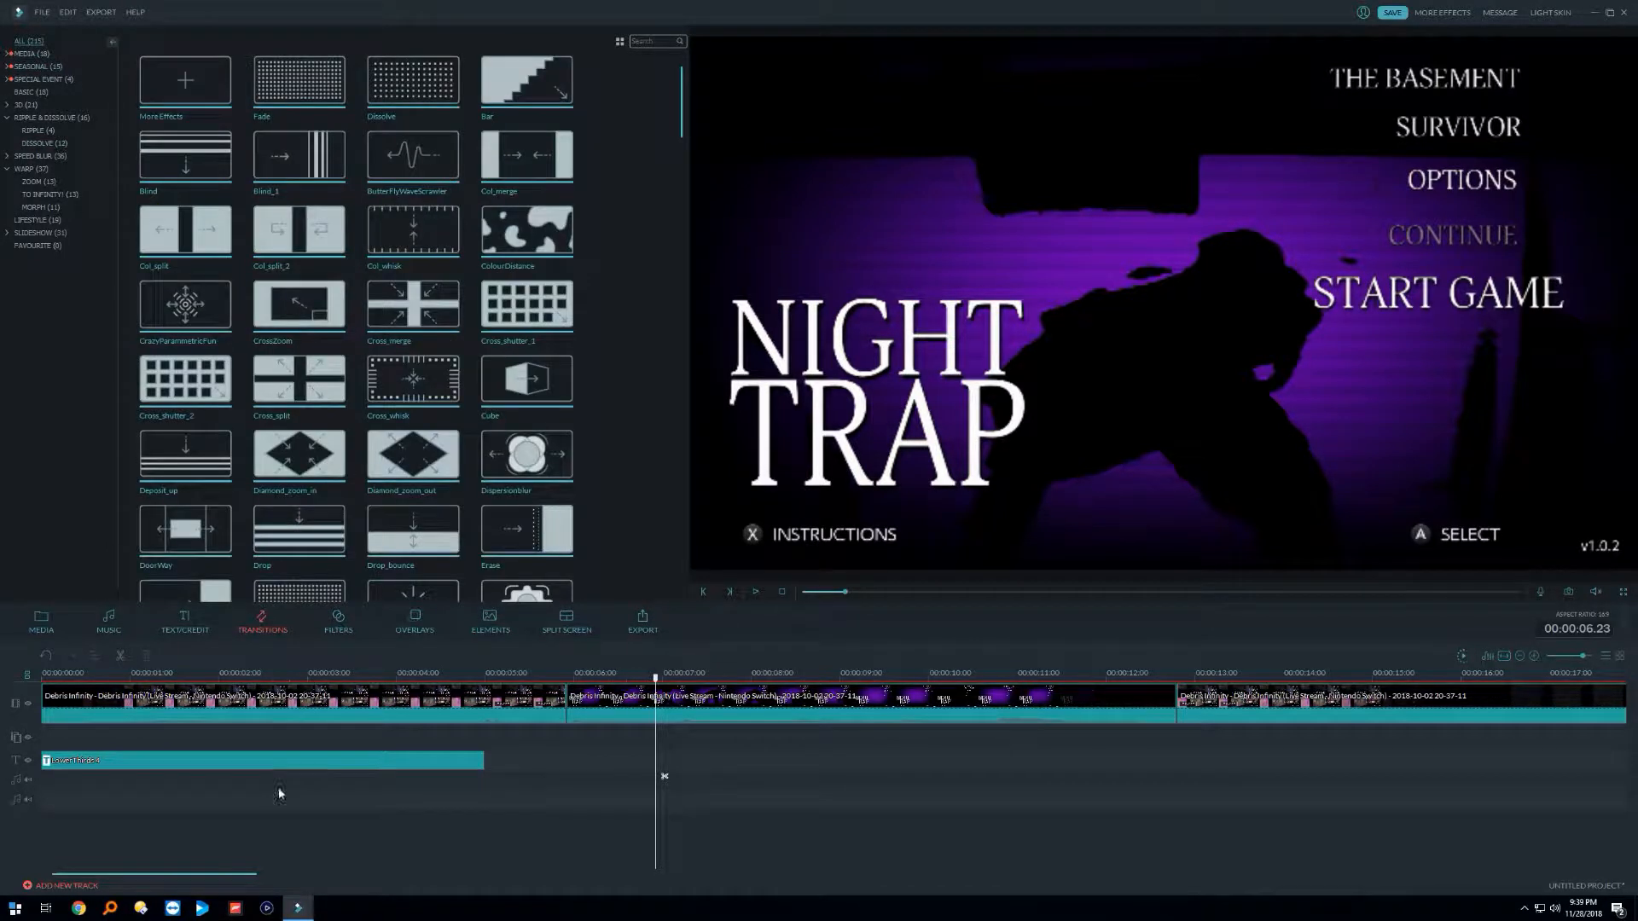
Step: Delete the Lower Thirds 4 clip from the text track
click(339, 764)
key(Delete)
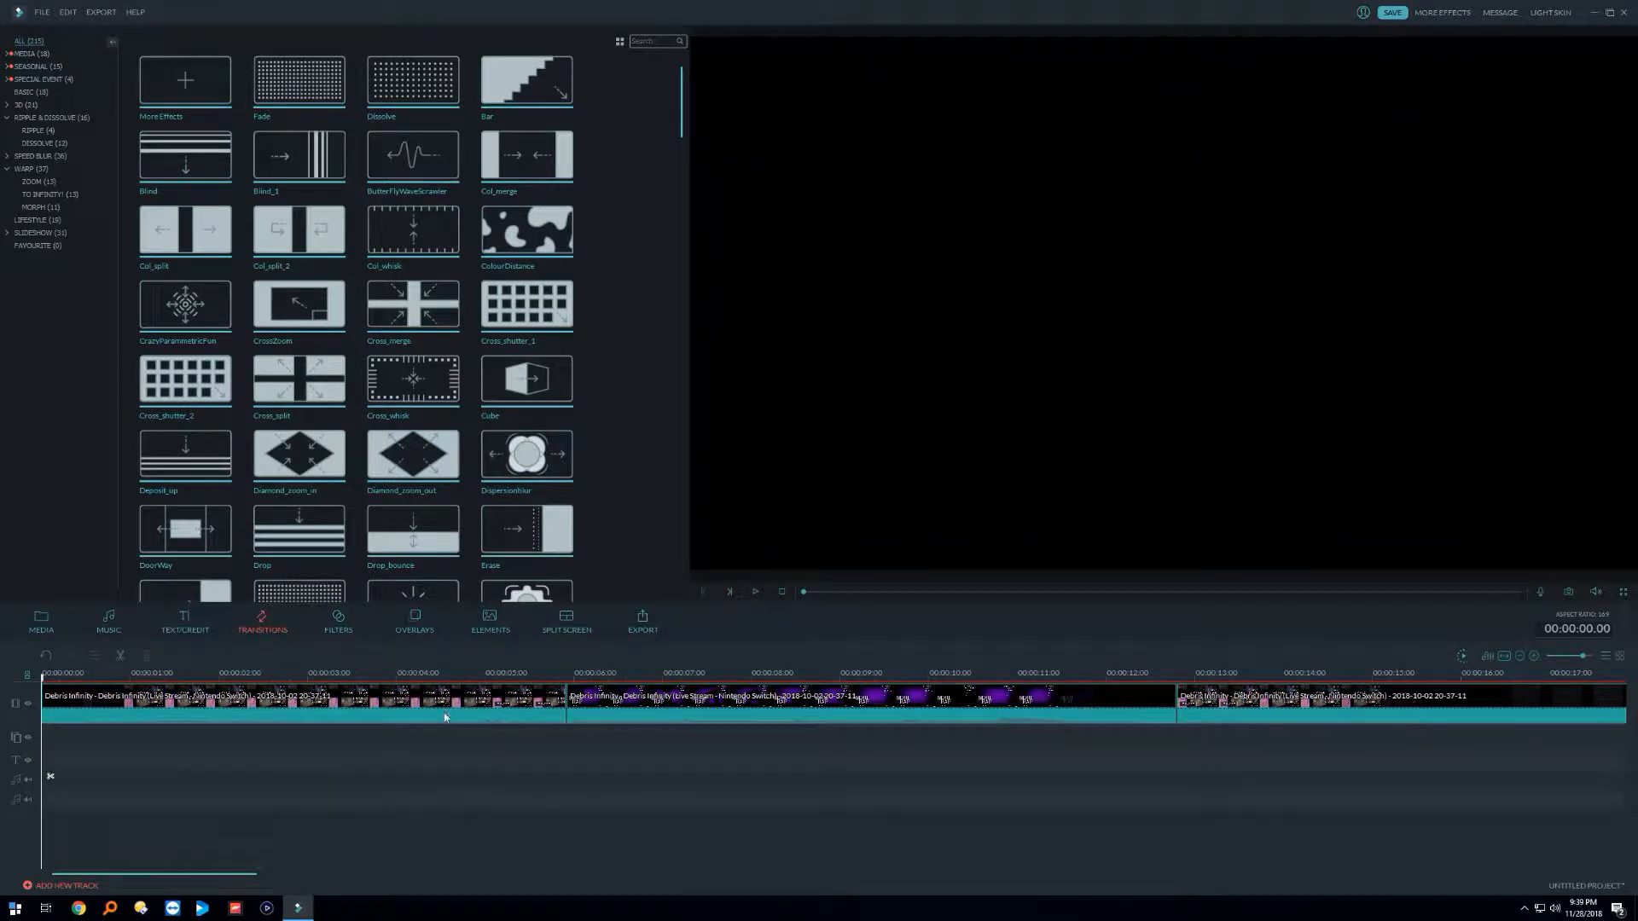
Step: Open the Shake filters and preview Extreme, Up-Down 1, Chaos 2, Up-Down 2 and Sideways 2
click(331, 616)
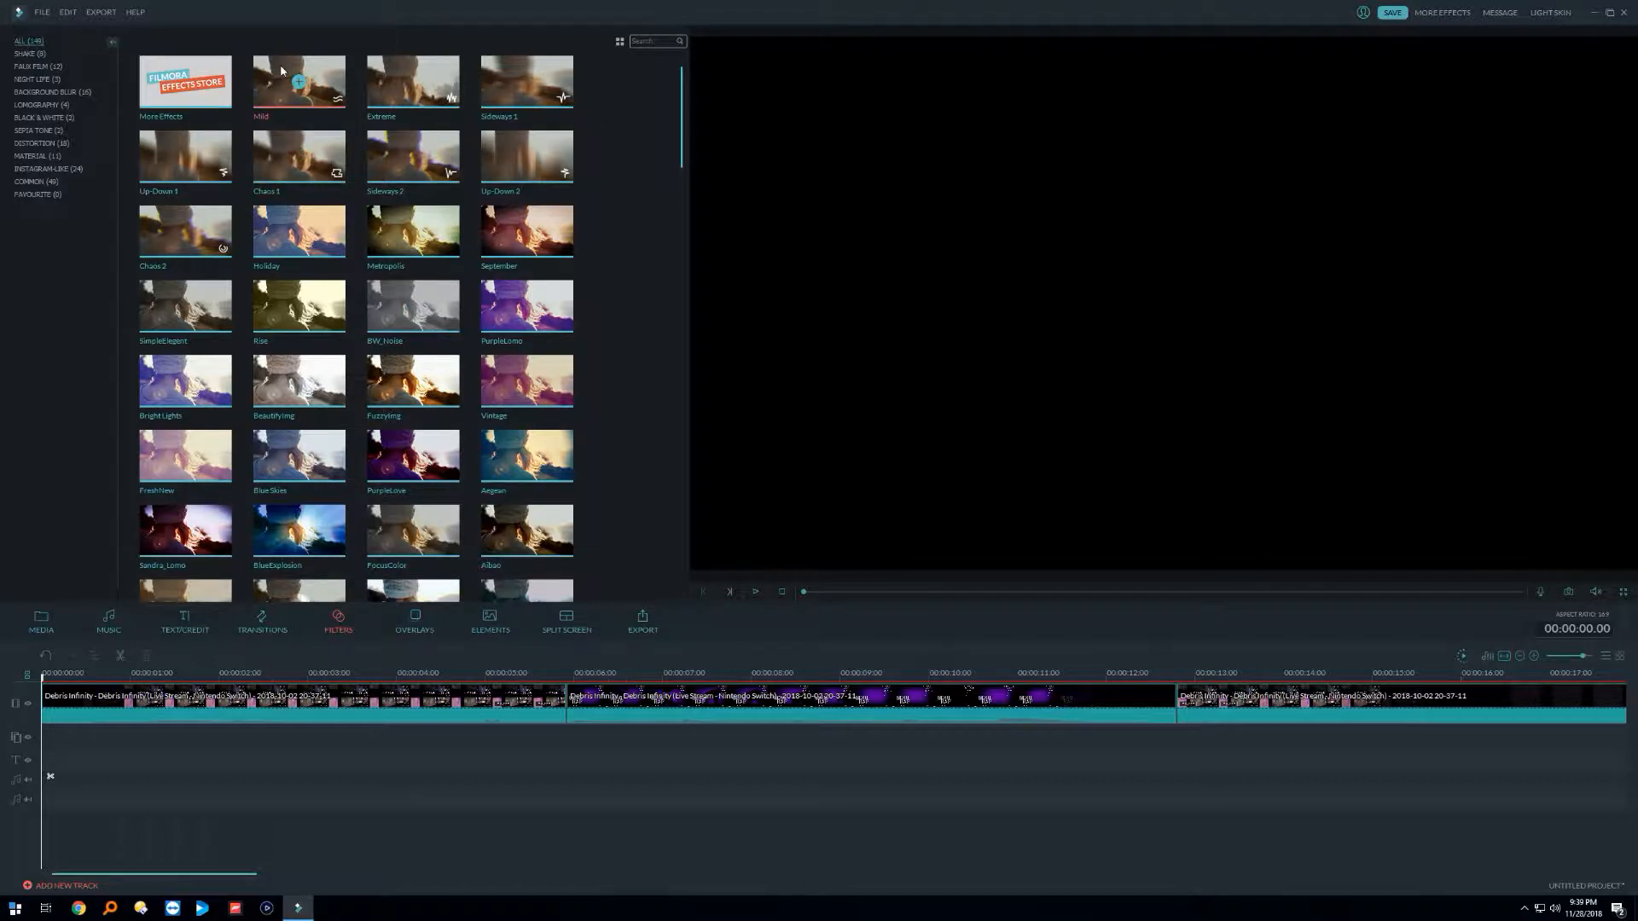
click(37, 56)
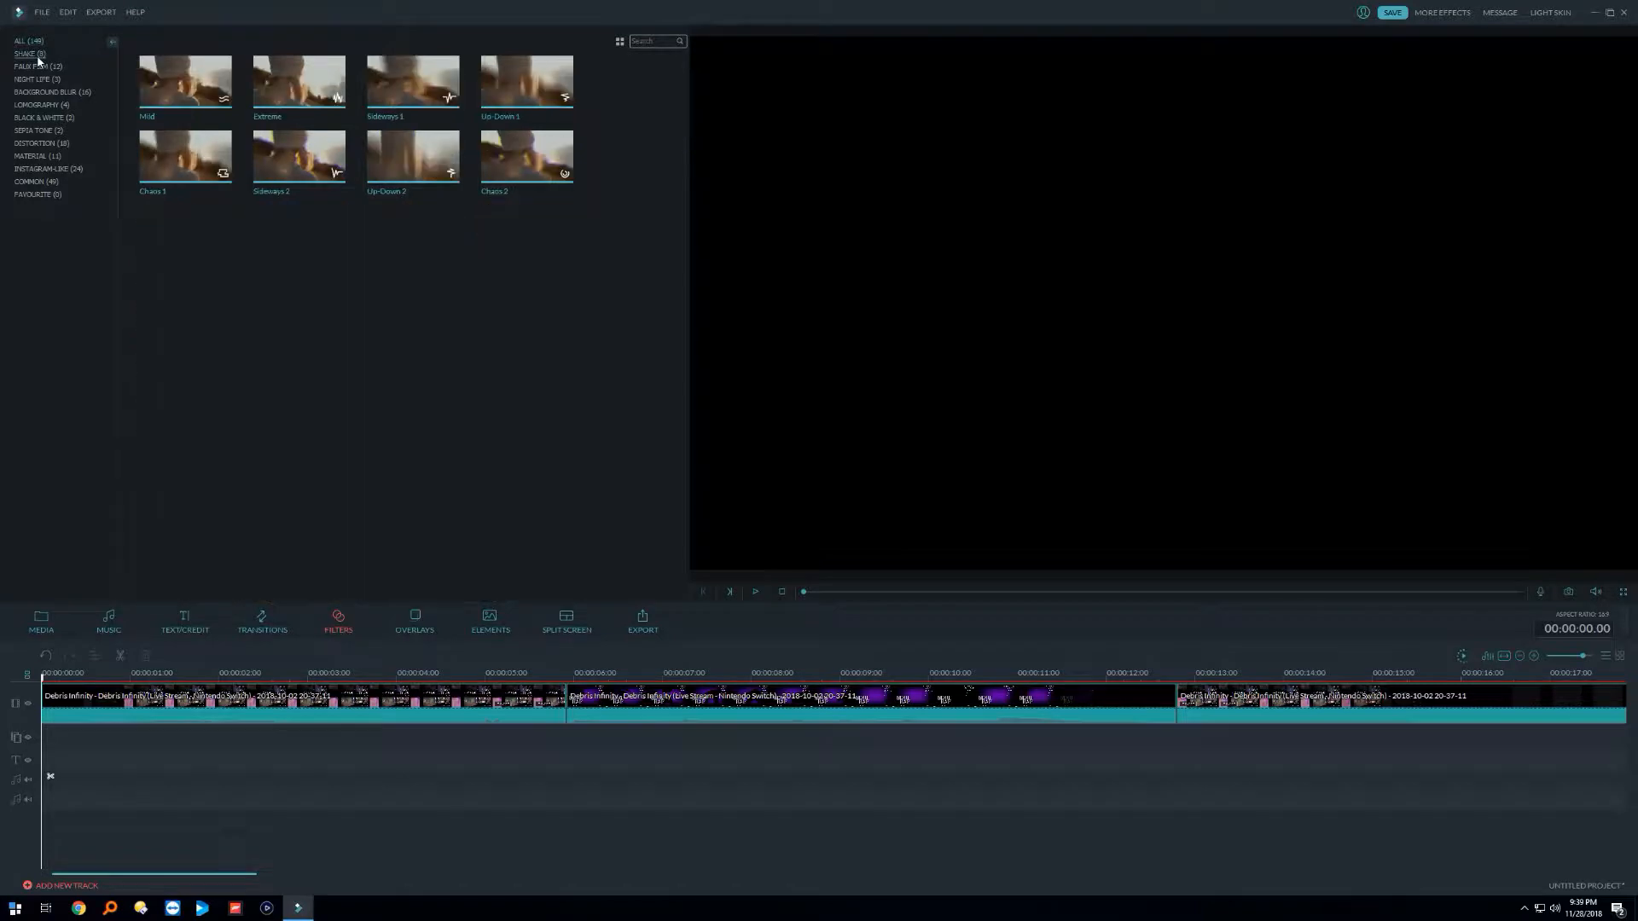
click(318, 87)
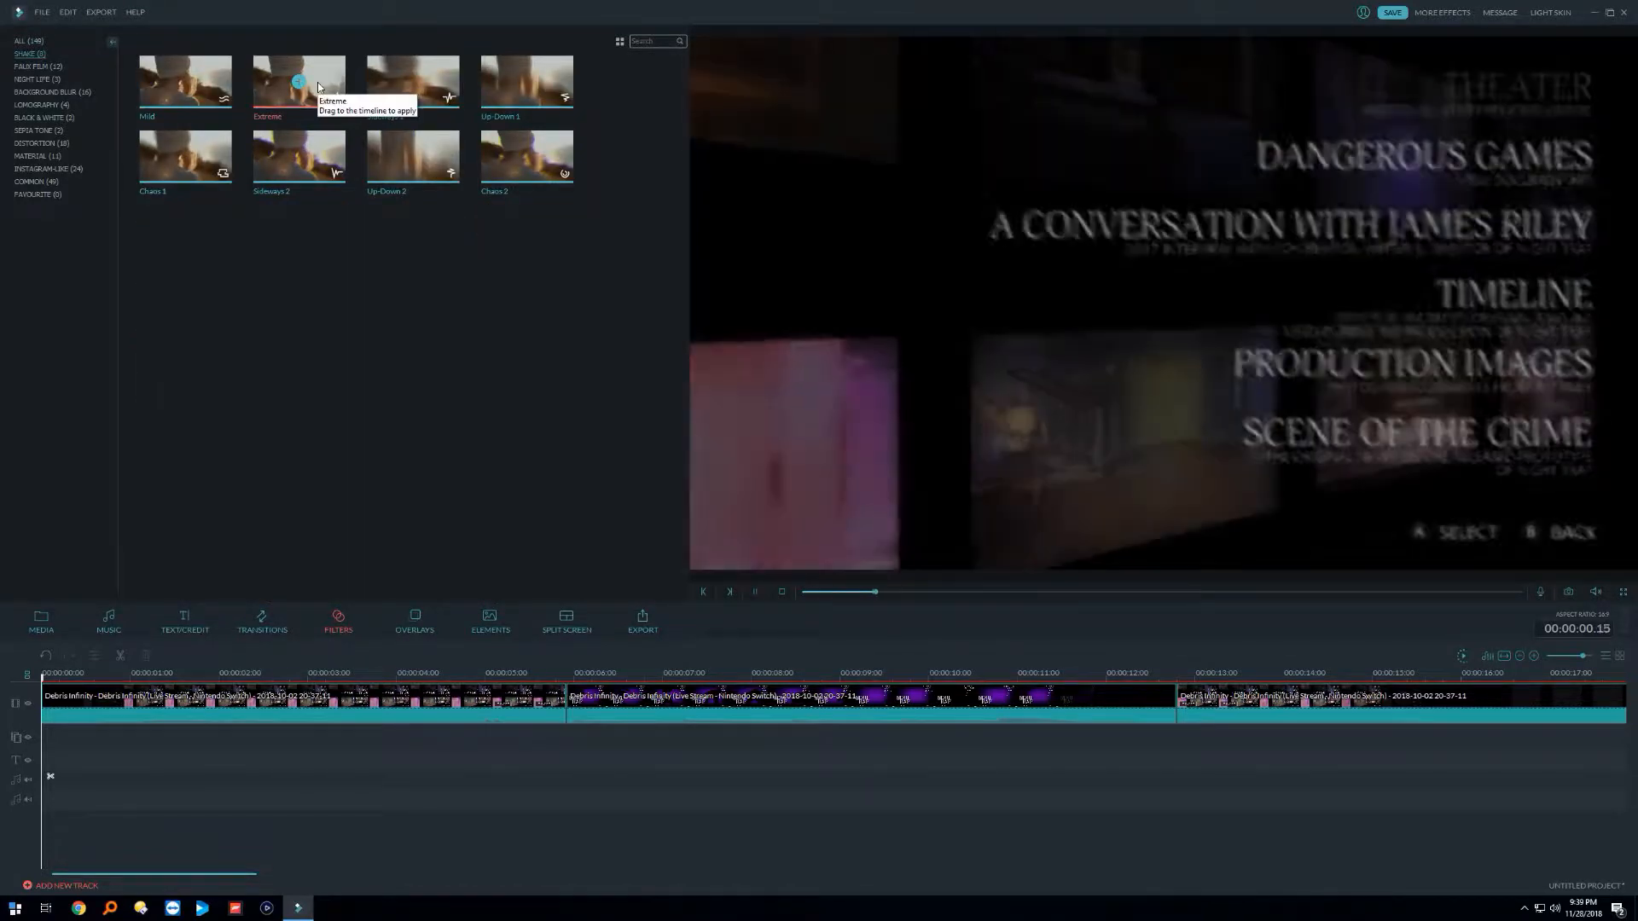
click(540, 97)
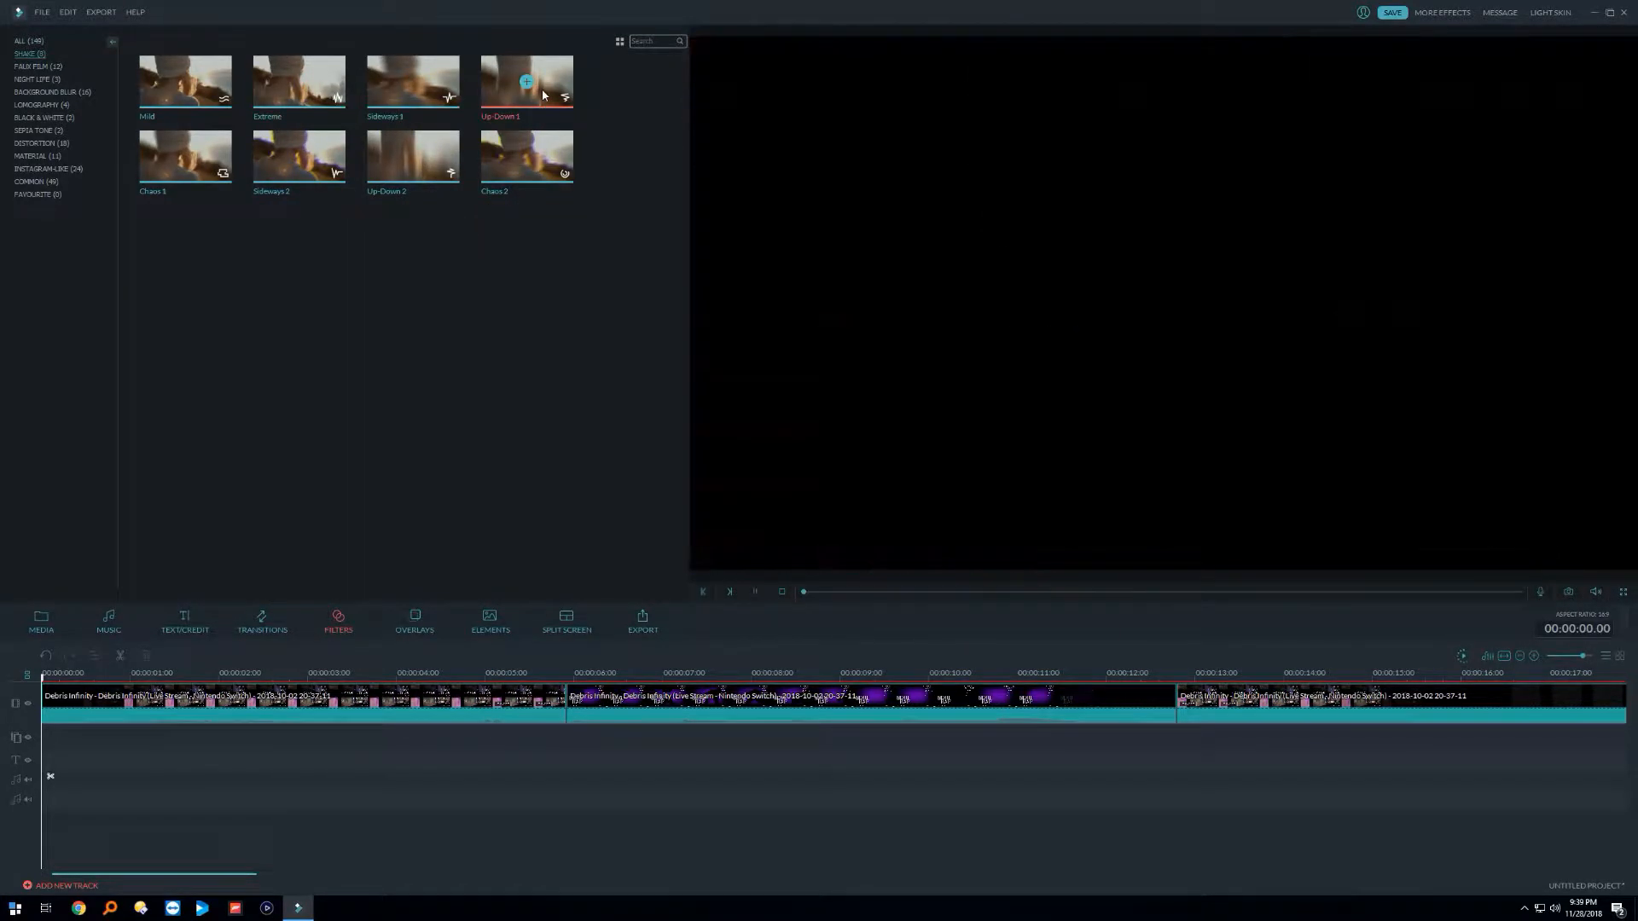
click(548, 162)
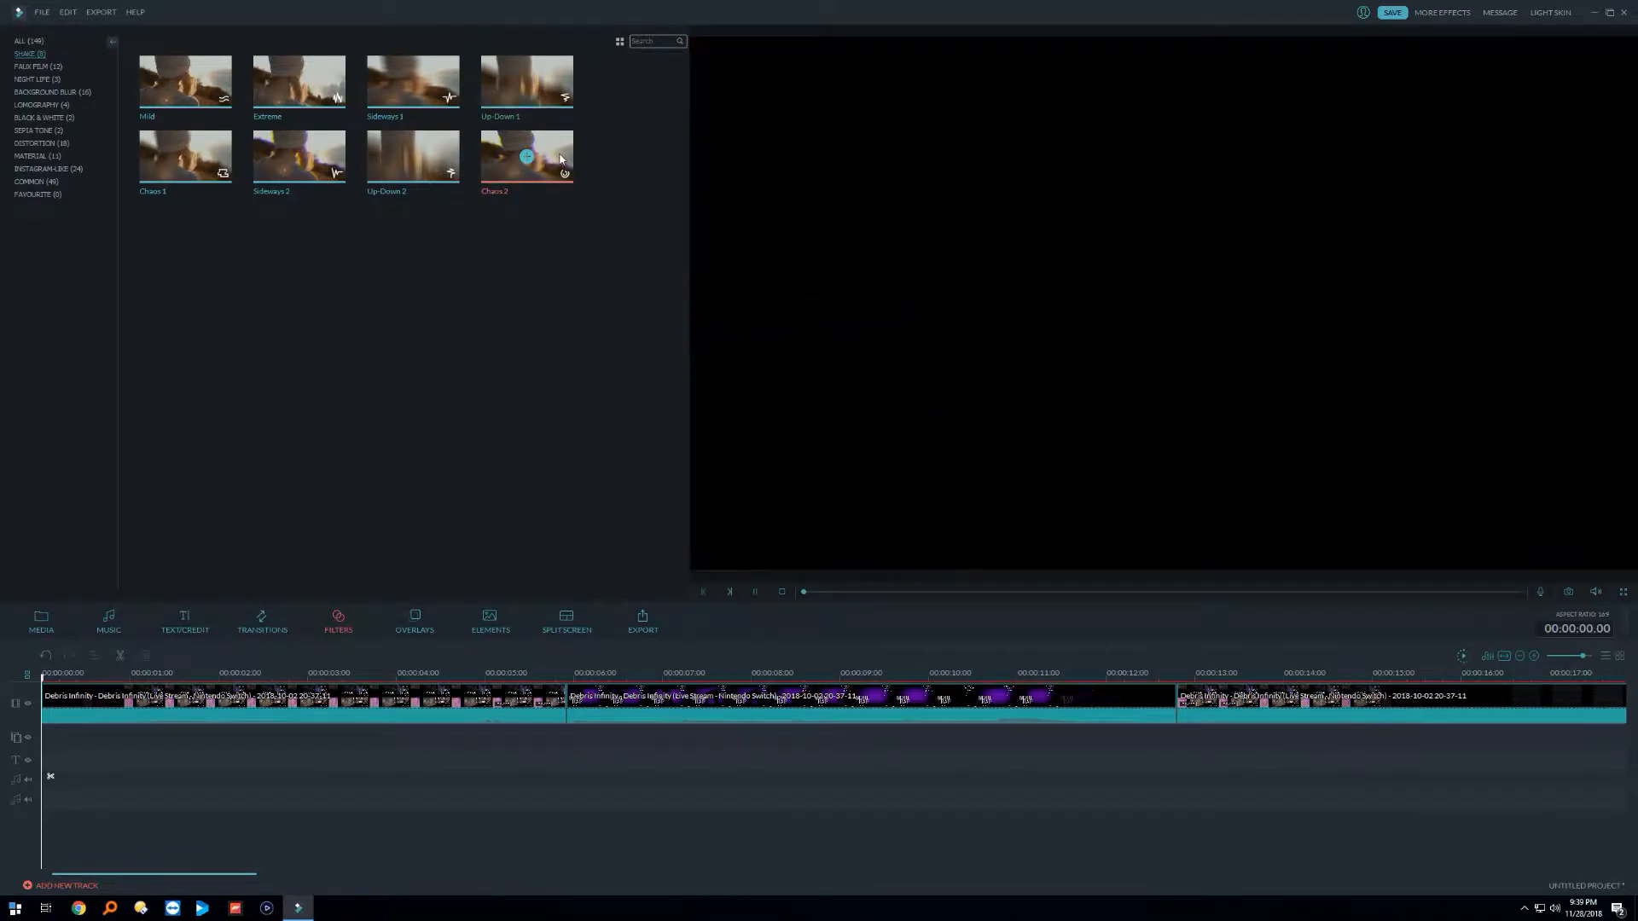
click(454, 153)
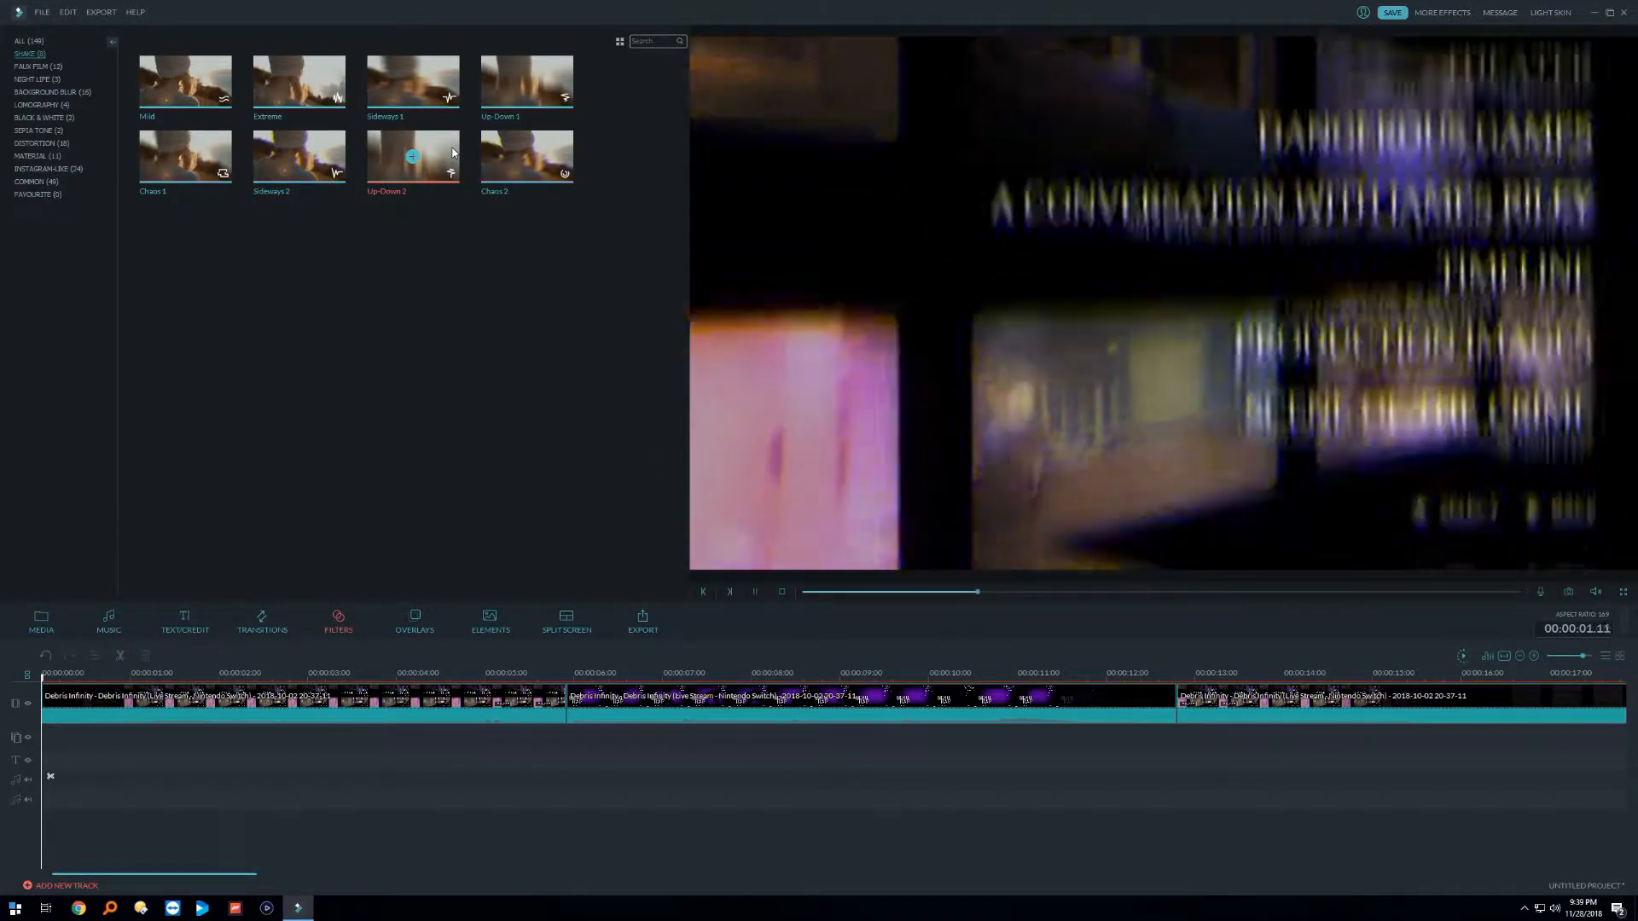
click(335, 149)
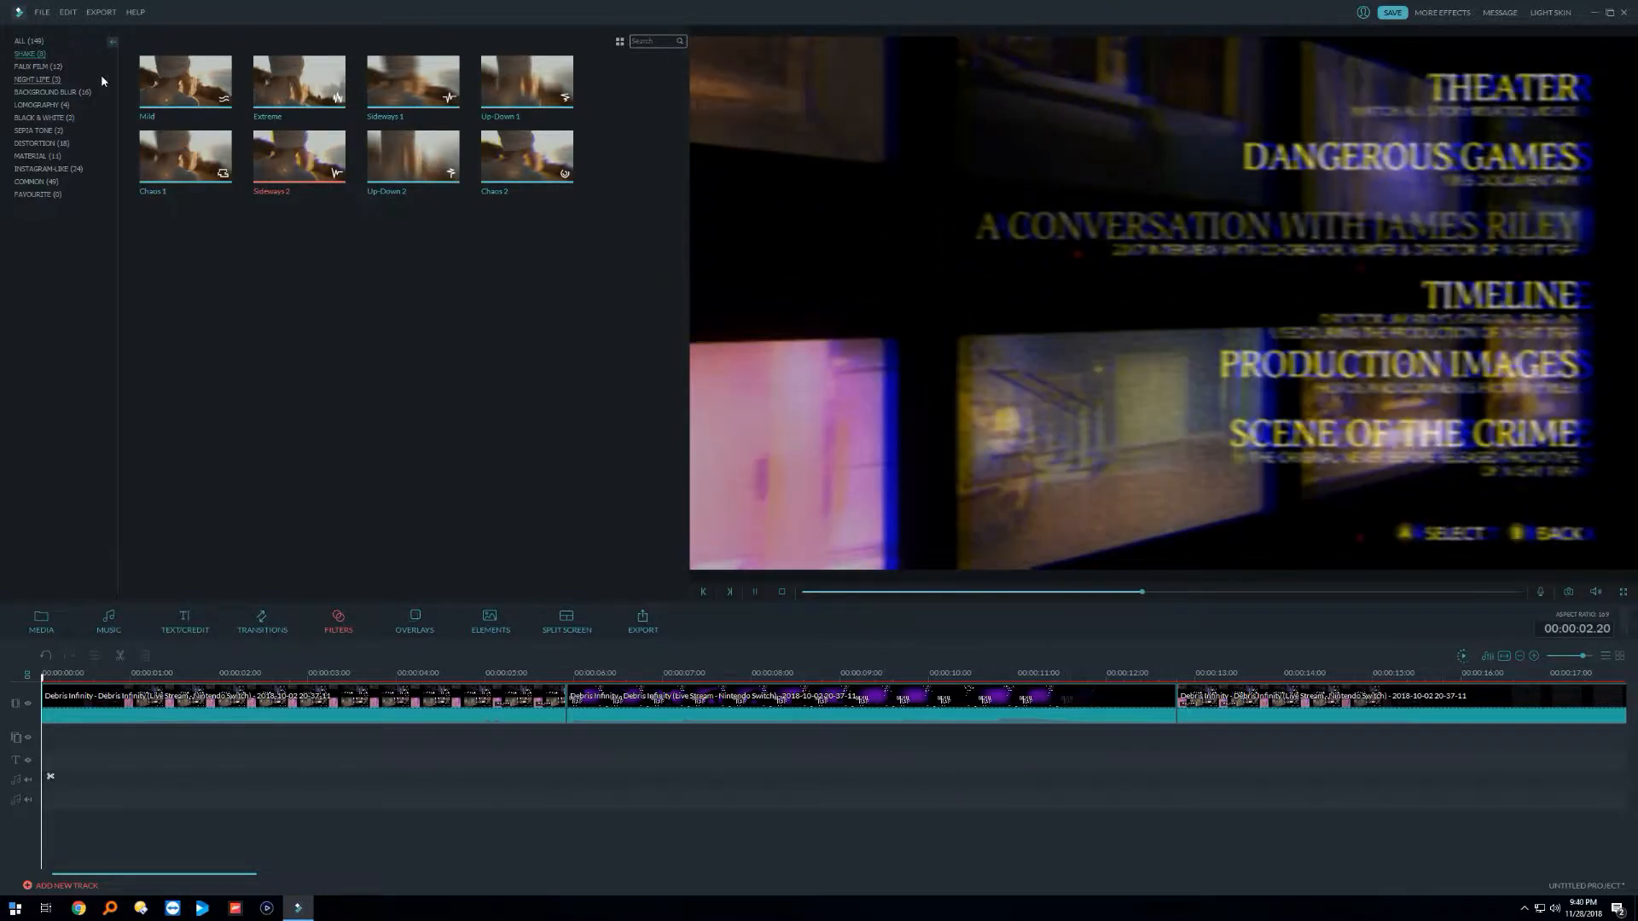
Step: Preview the Faux Film filters Marina and Subdued and the Night Life filter Metropolis
click(43, 66)
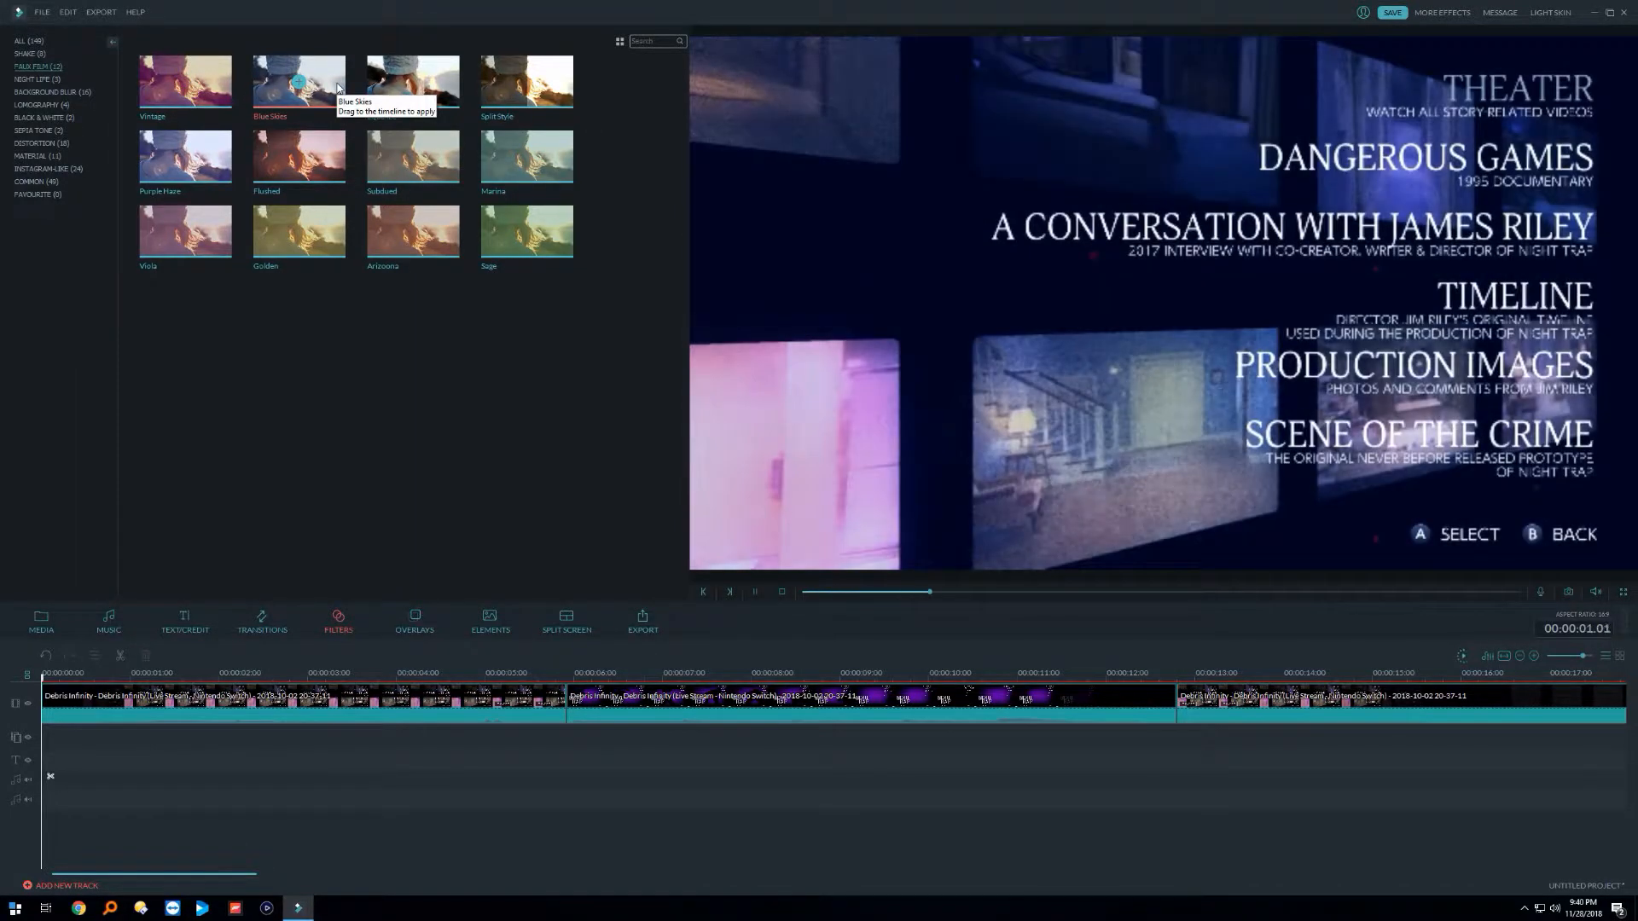
click(549, 159)
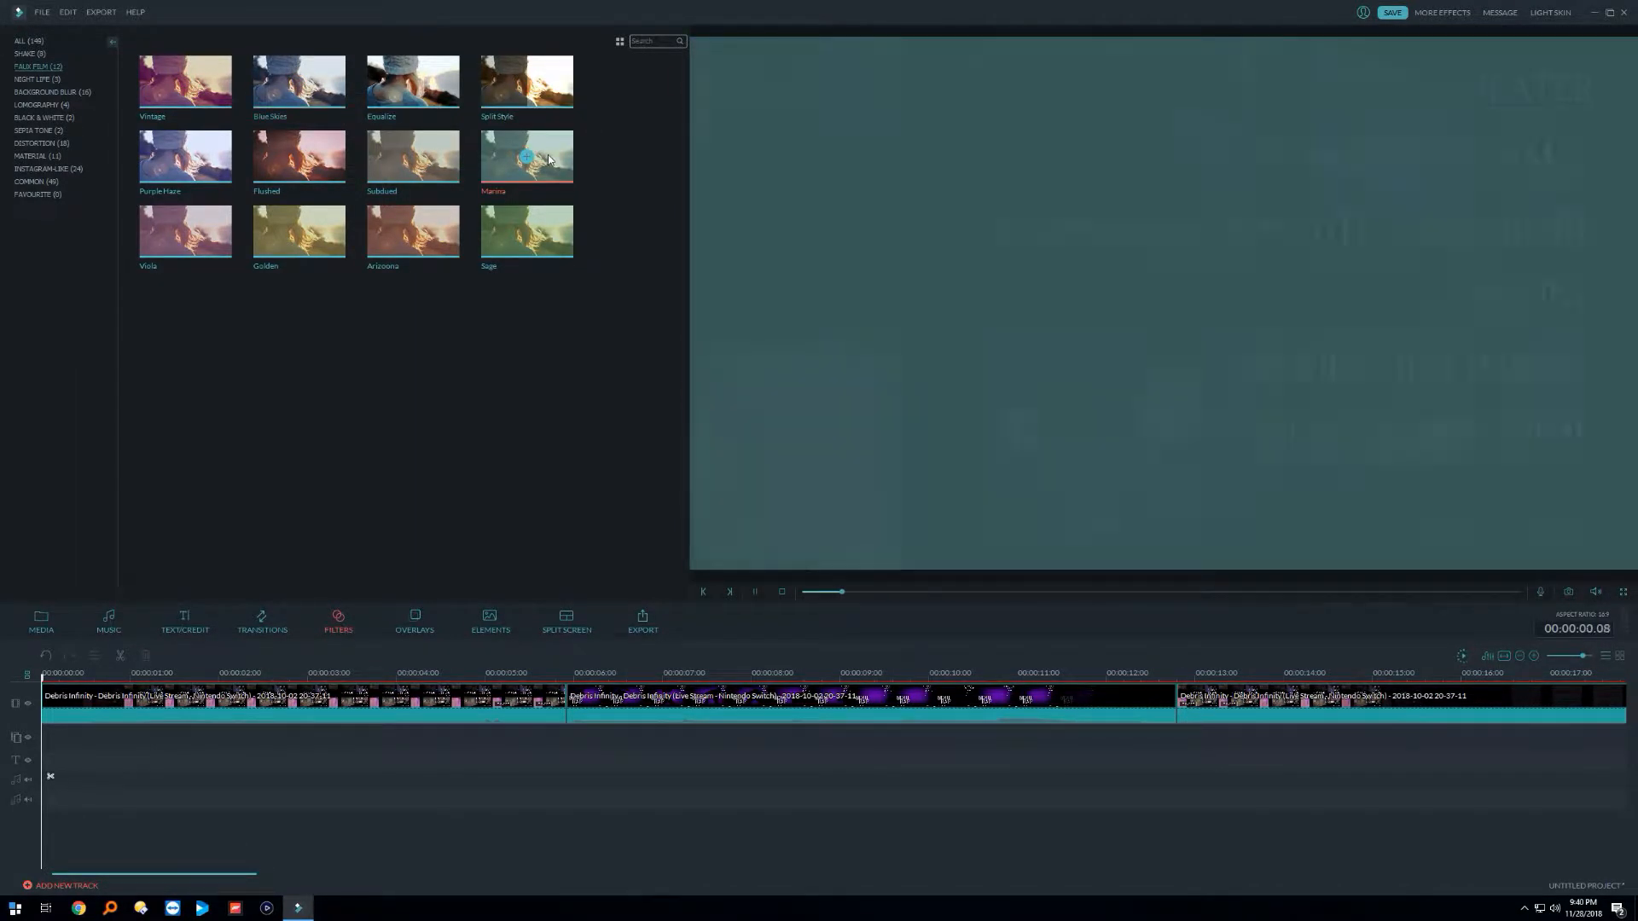
click(450, 161)
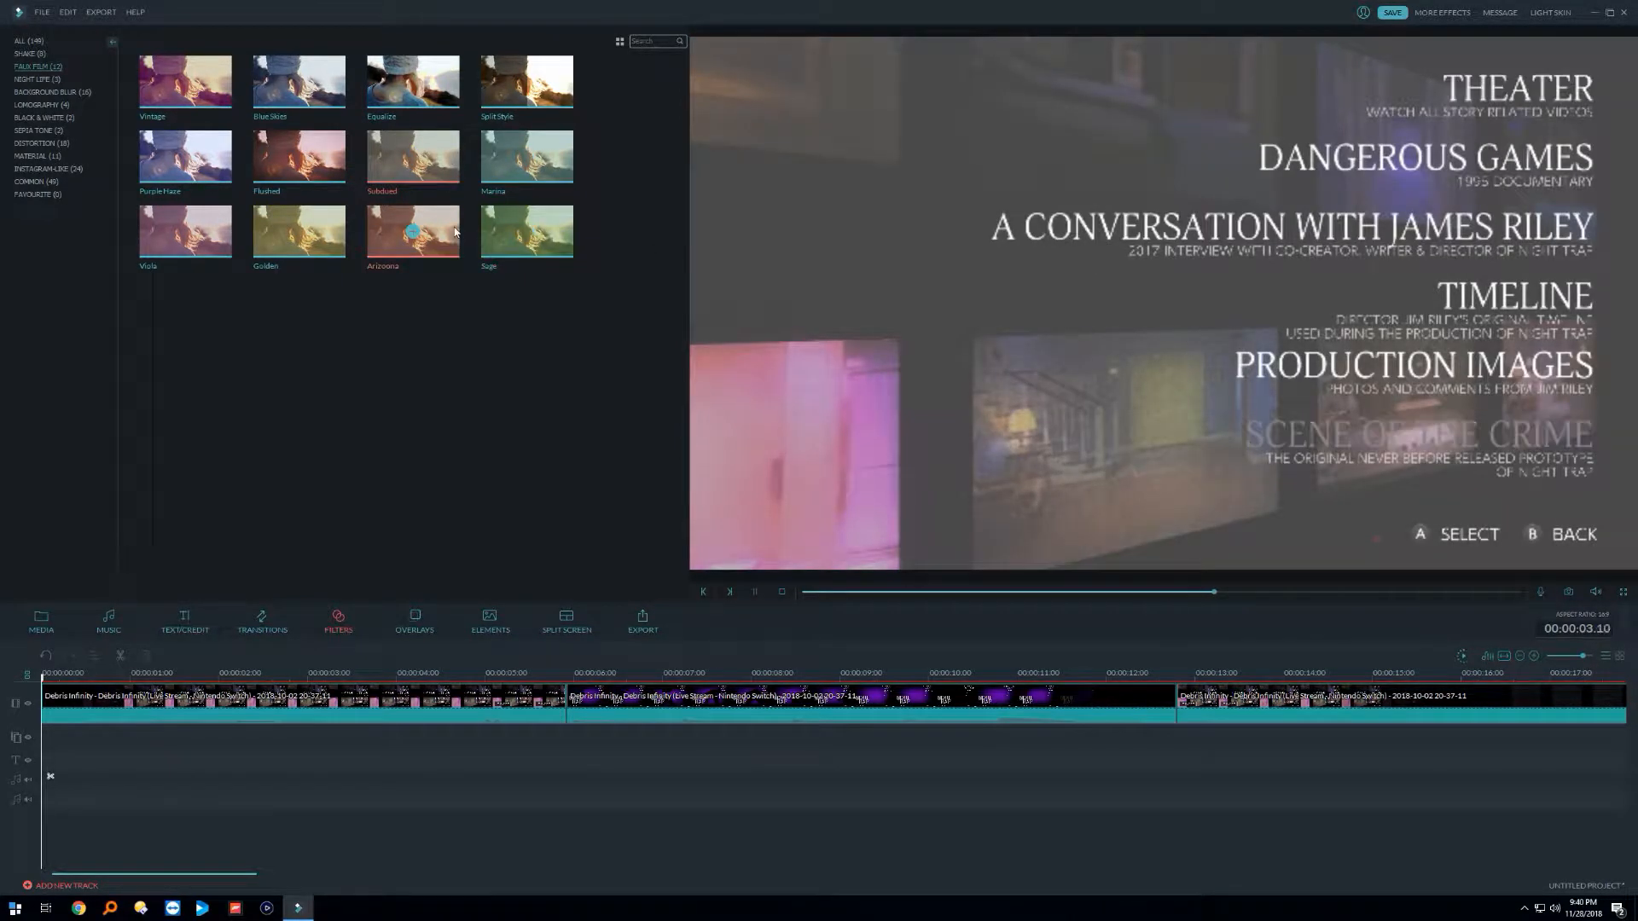
click(49, 80)
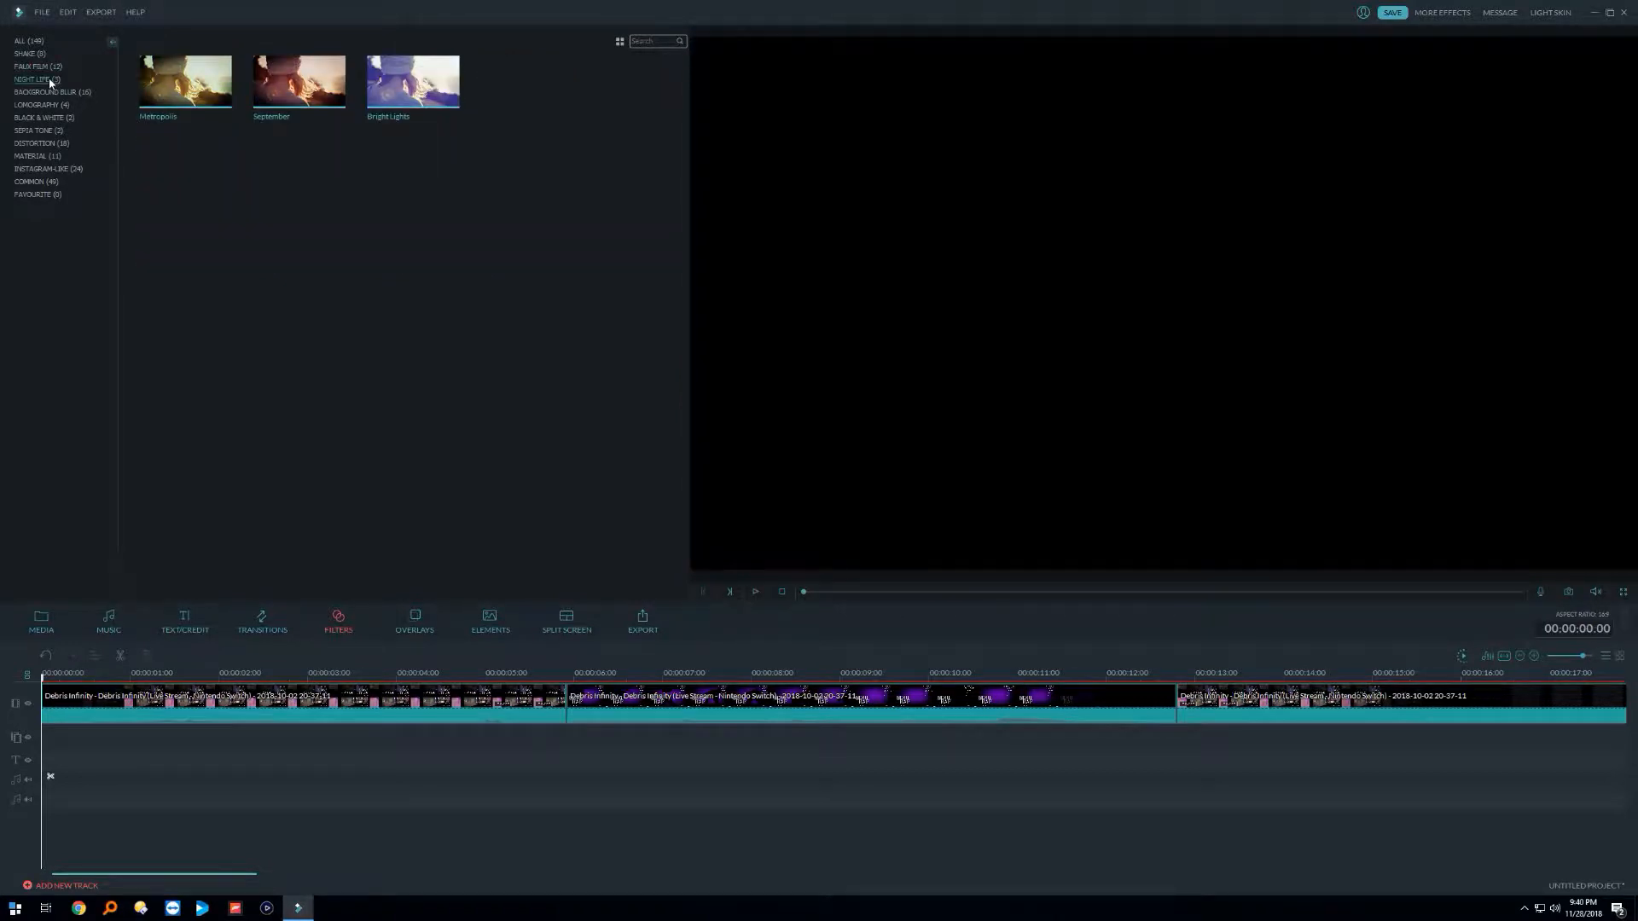
click(207, 80)
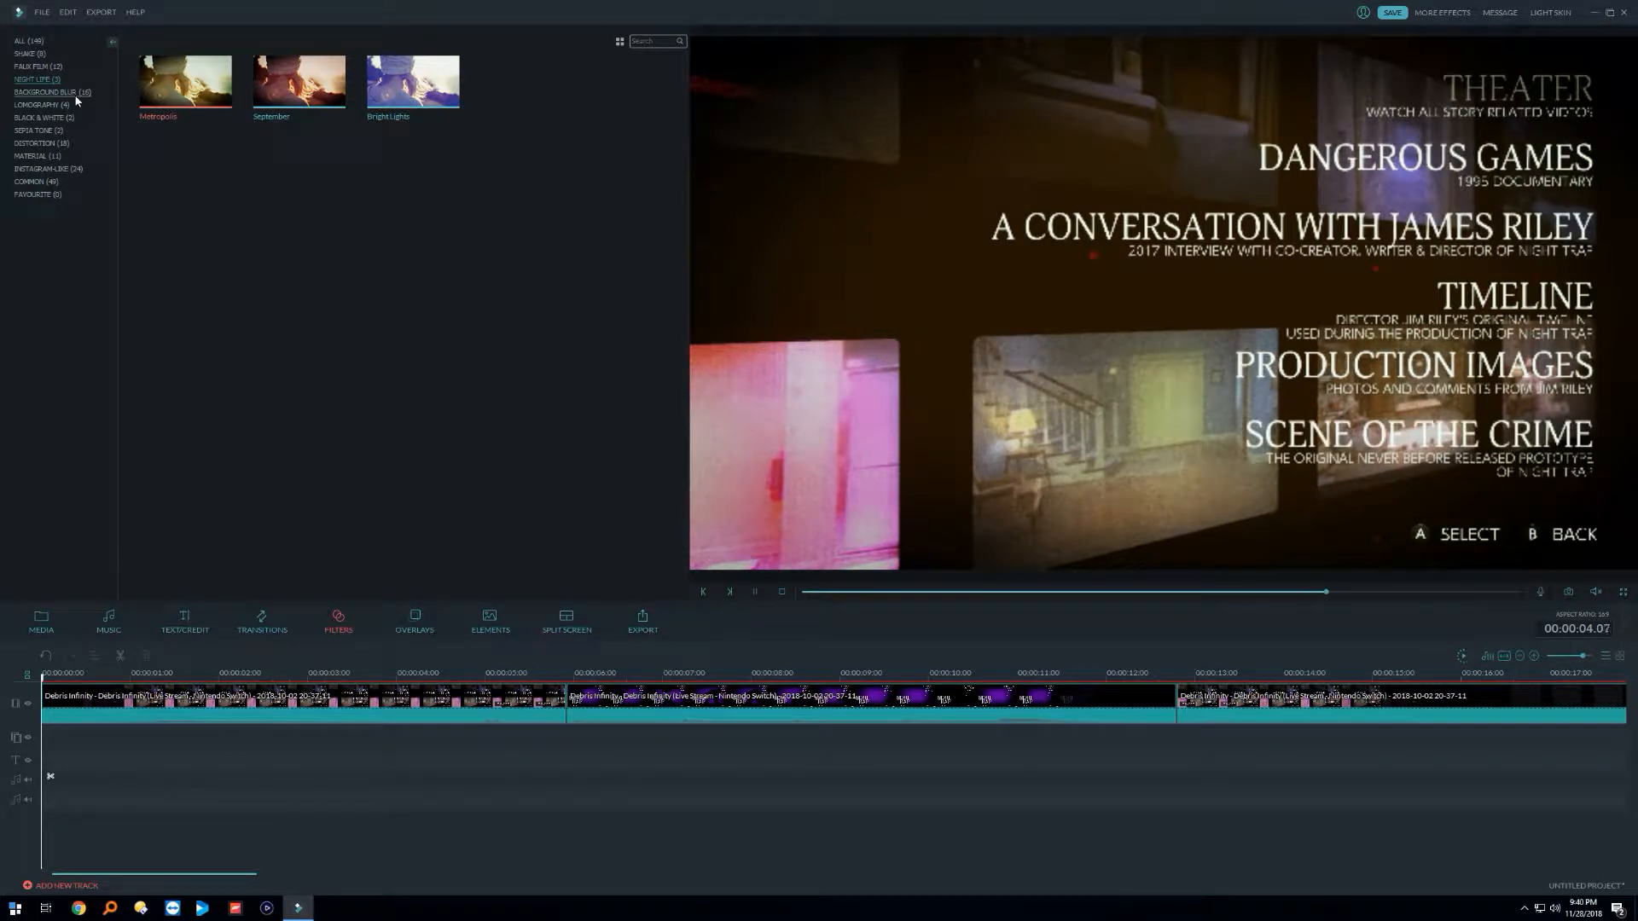
Step: Preview the Grey, Ripple 2 and Mosaic 1 filters in the Background Blur group
click(52, 92)
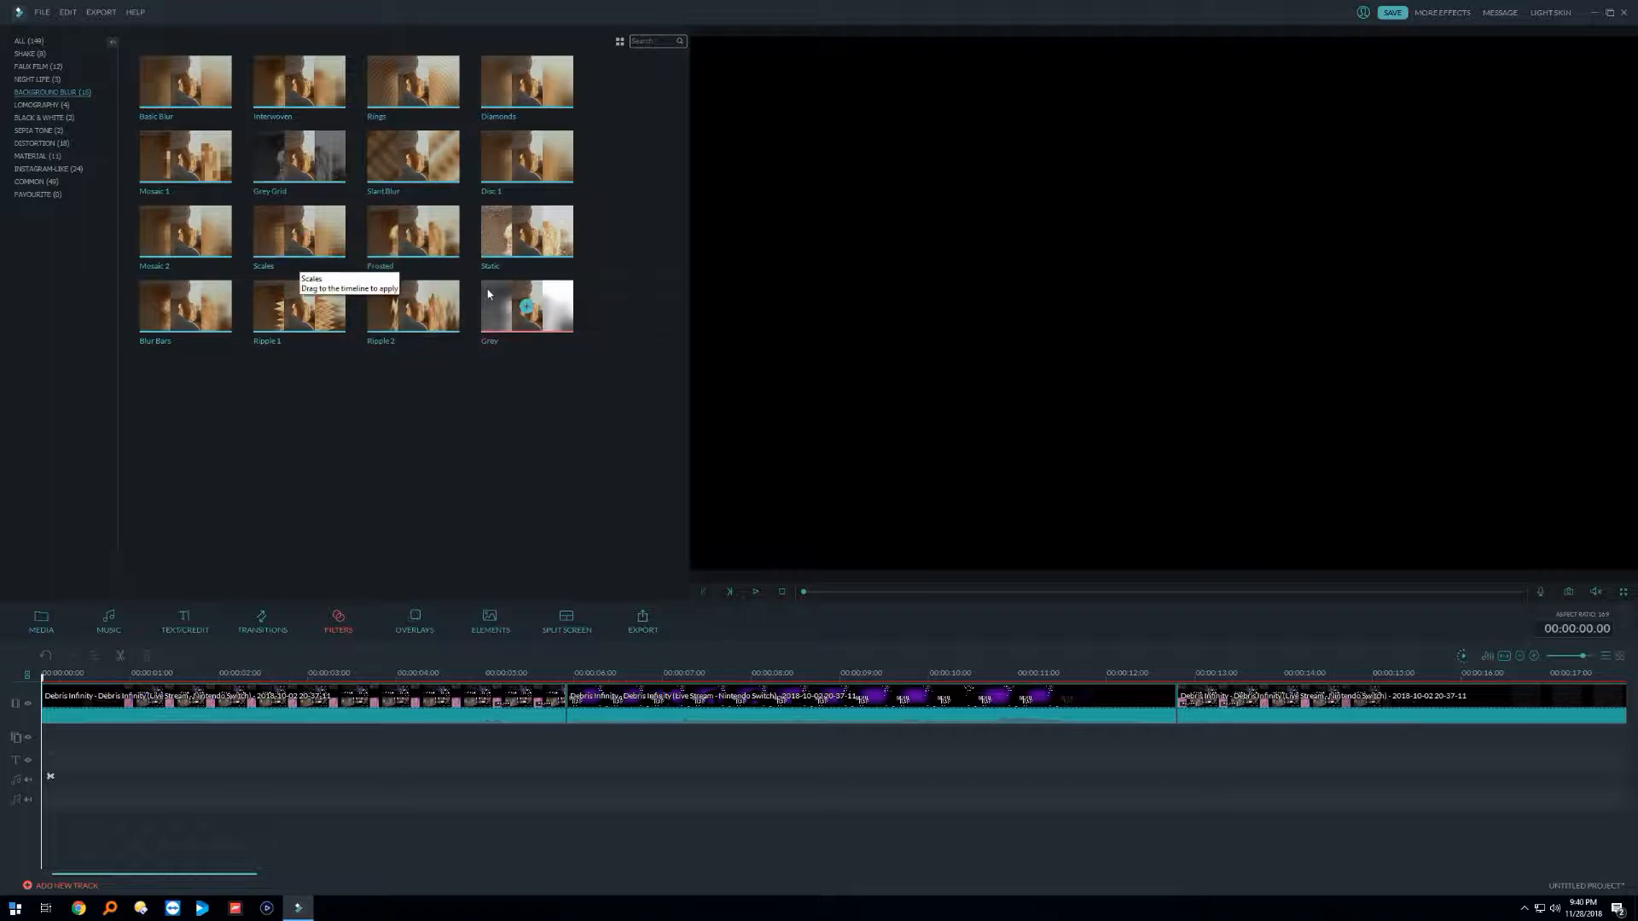
click(555, 287)
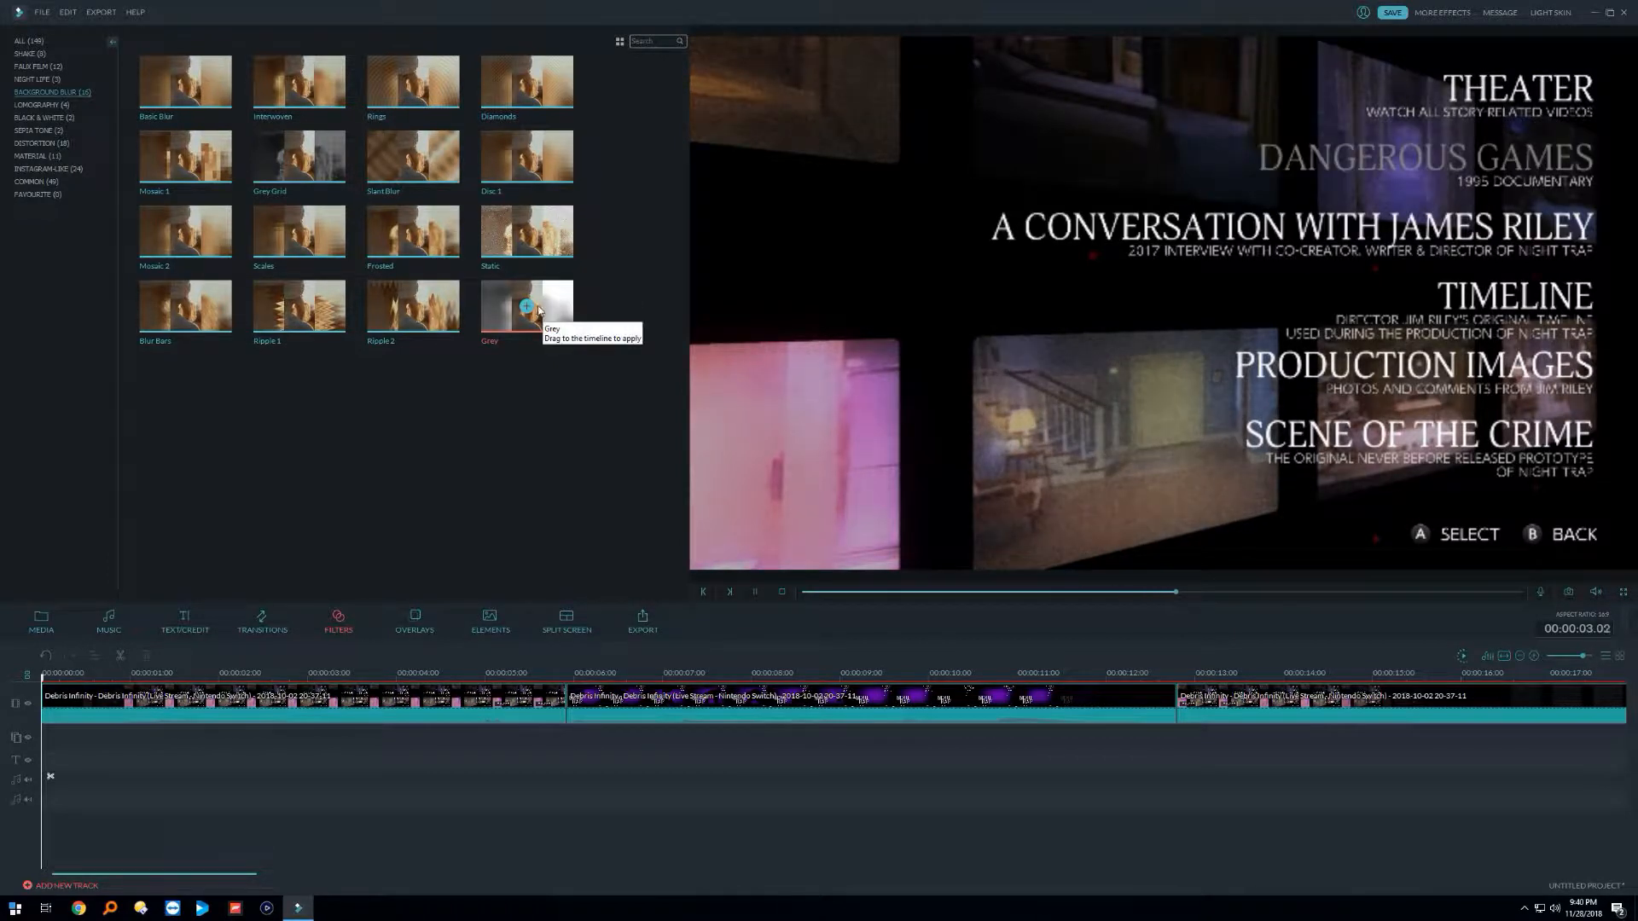
click(442, 300)
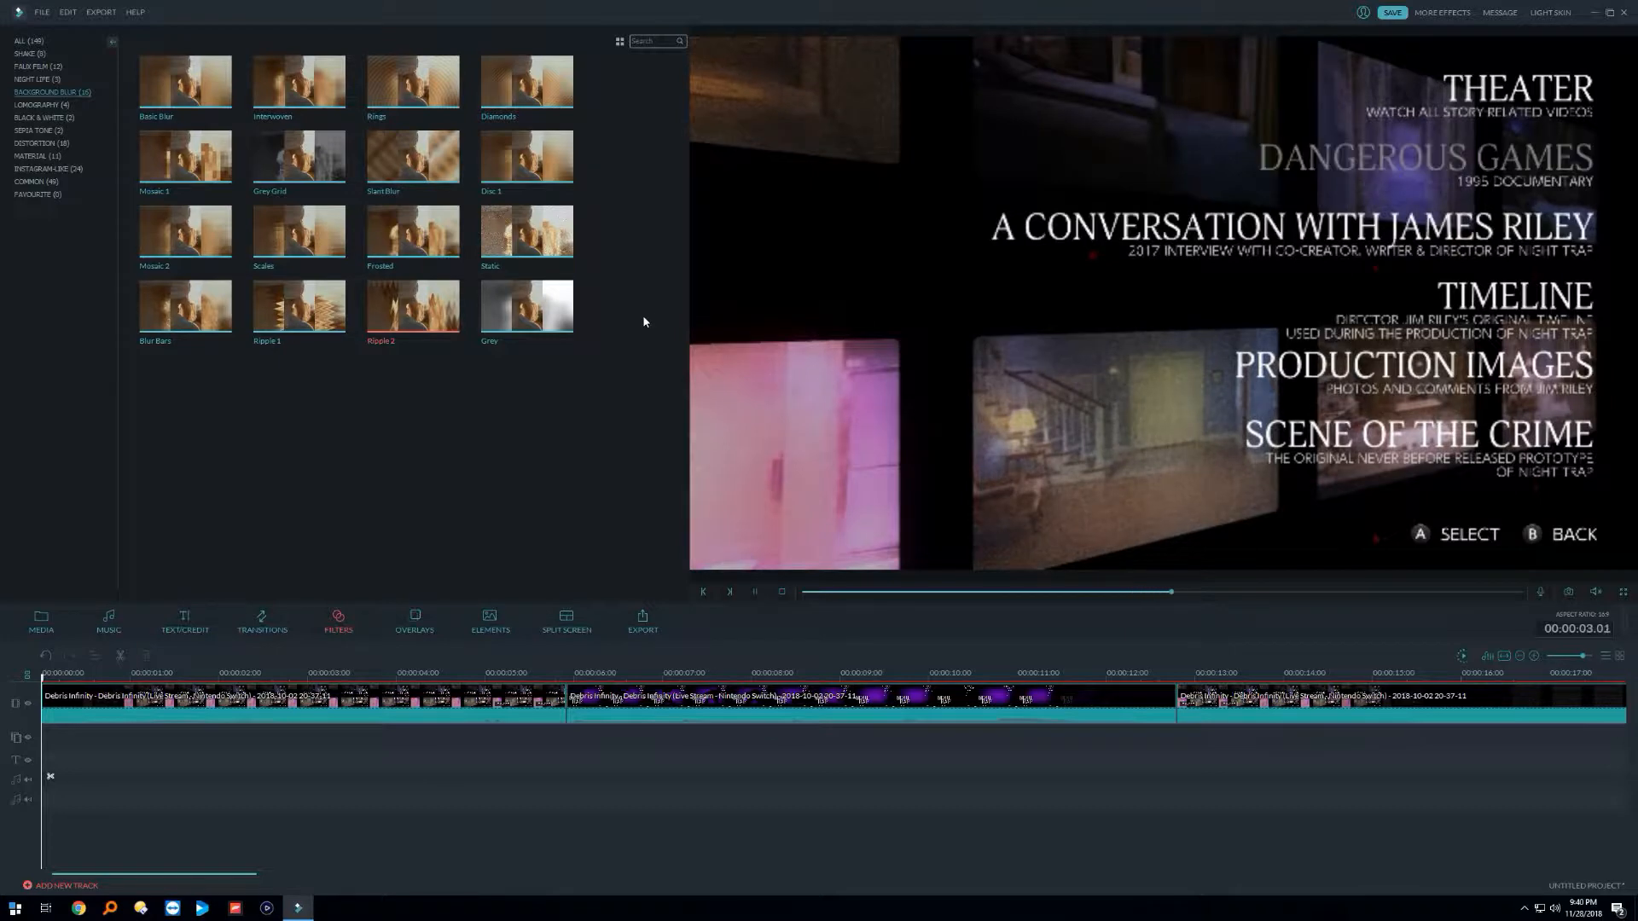
mouse_move(333, 311)
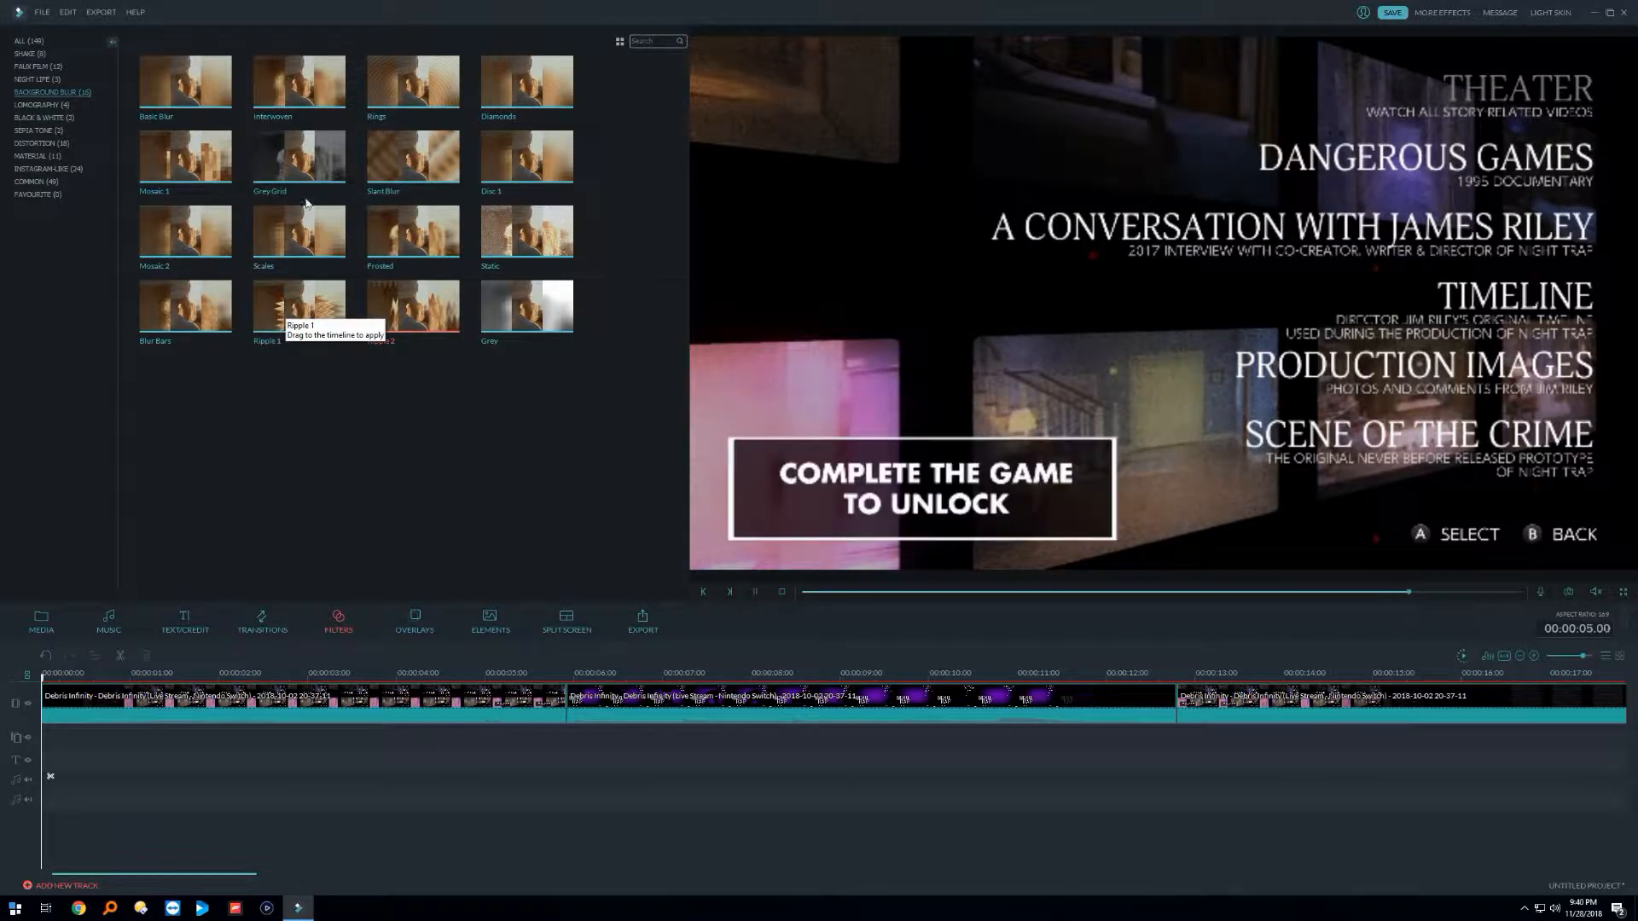
click(207, 141)
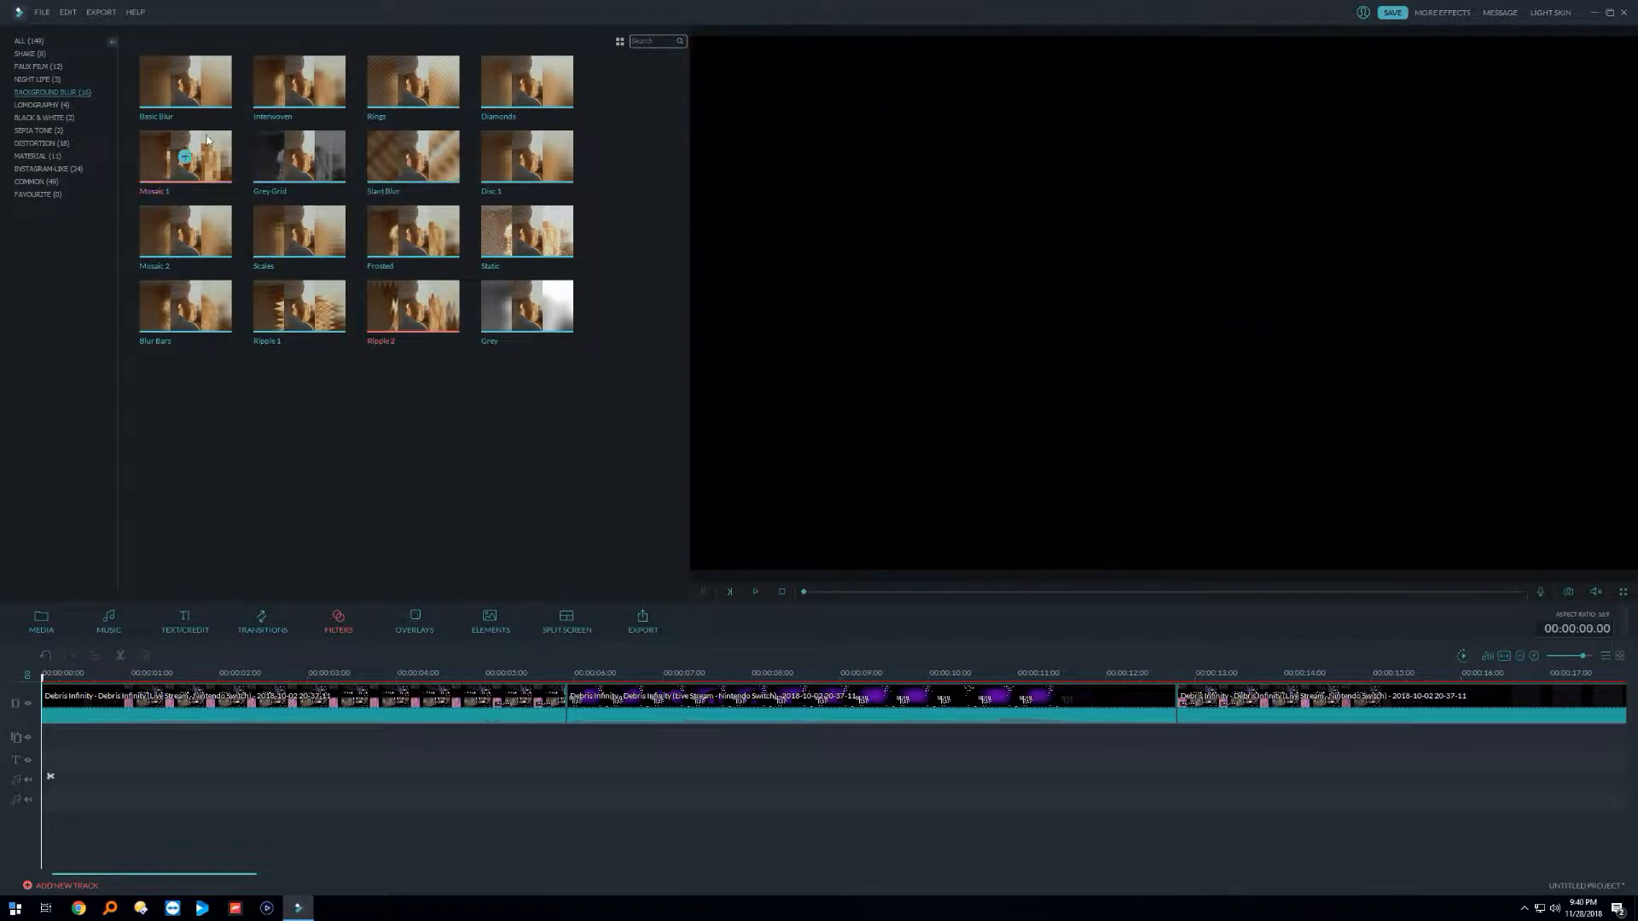
Step: View the Lomography filters and preview the Ash filter from the Black & White group
click(43, 105)
mouse_move(309, 92)
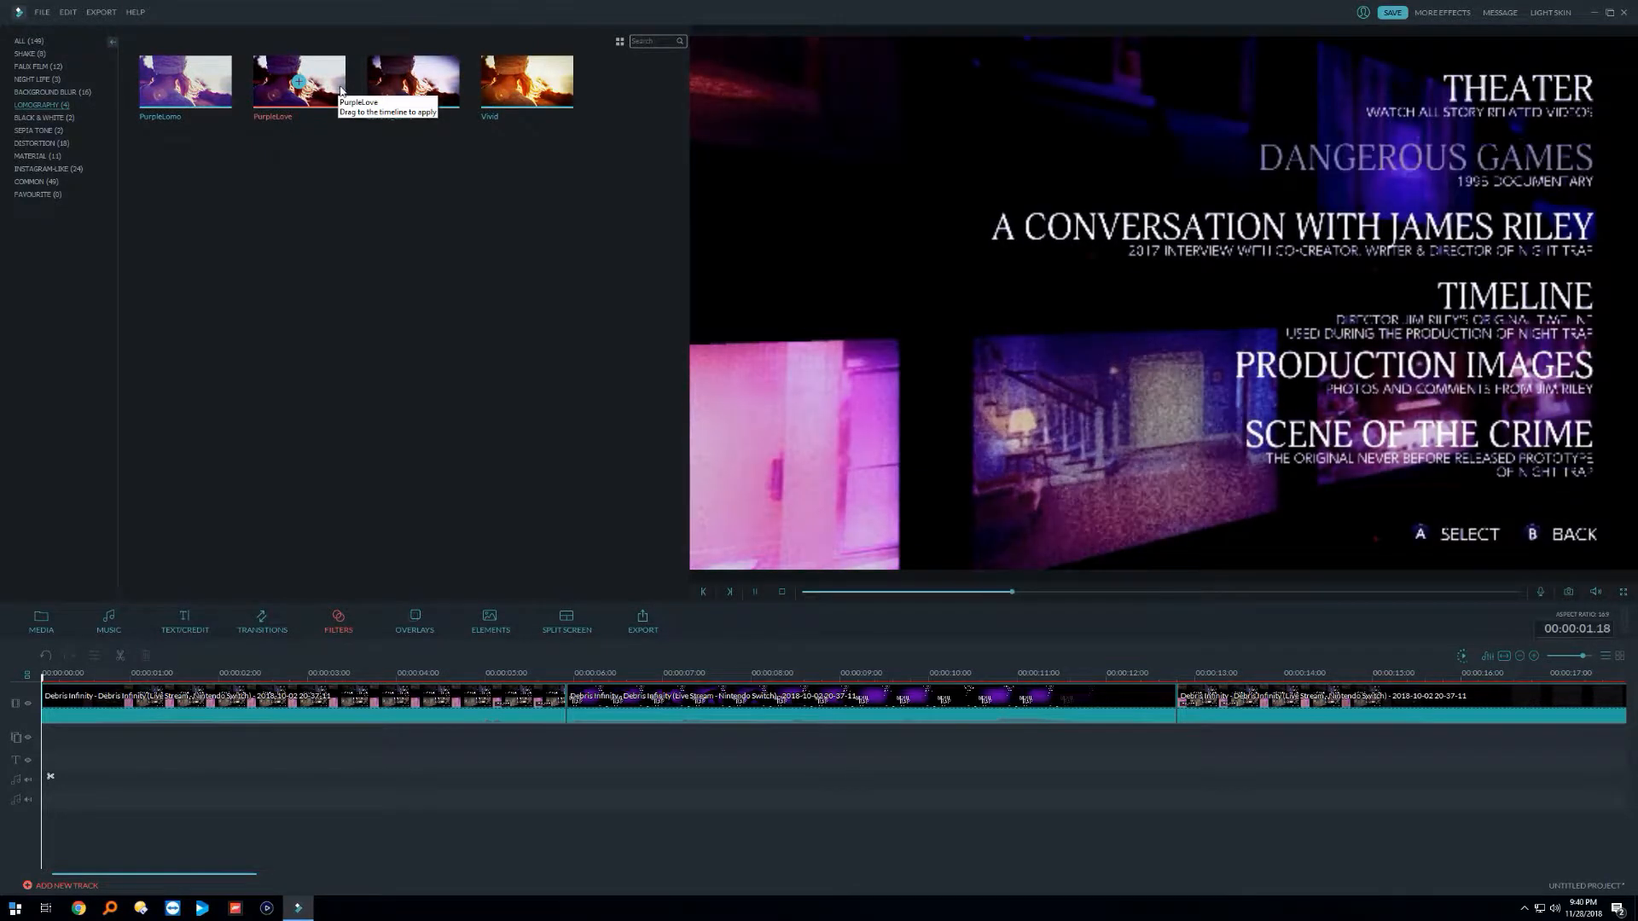
click(58, 119)
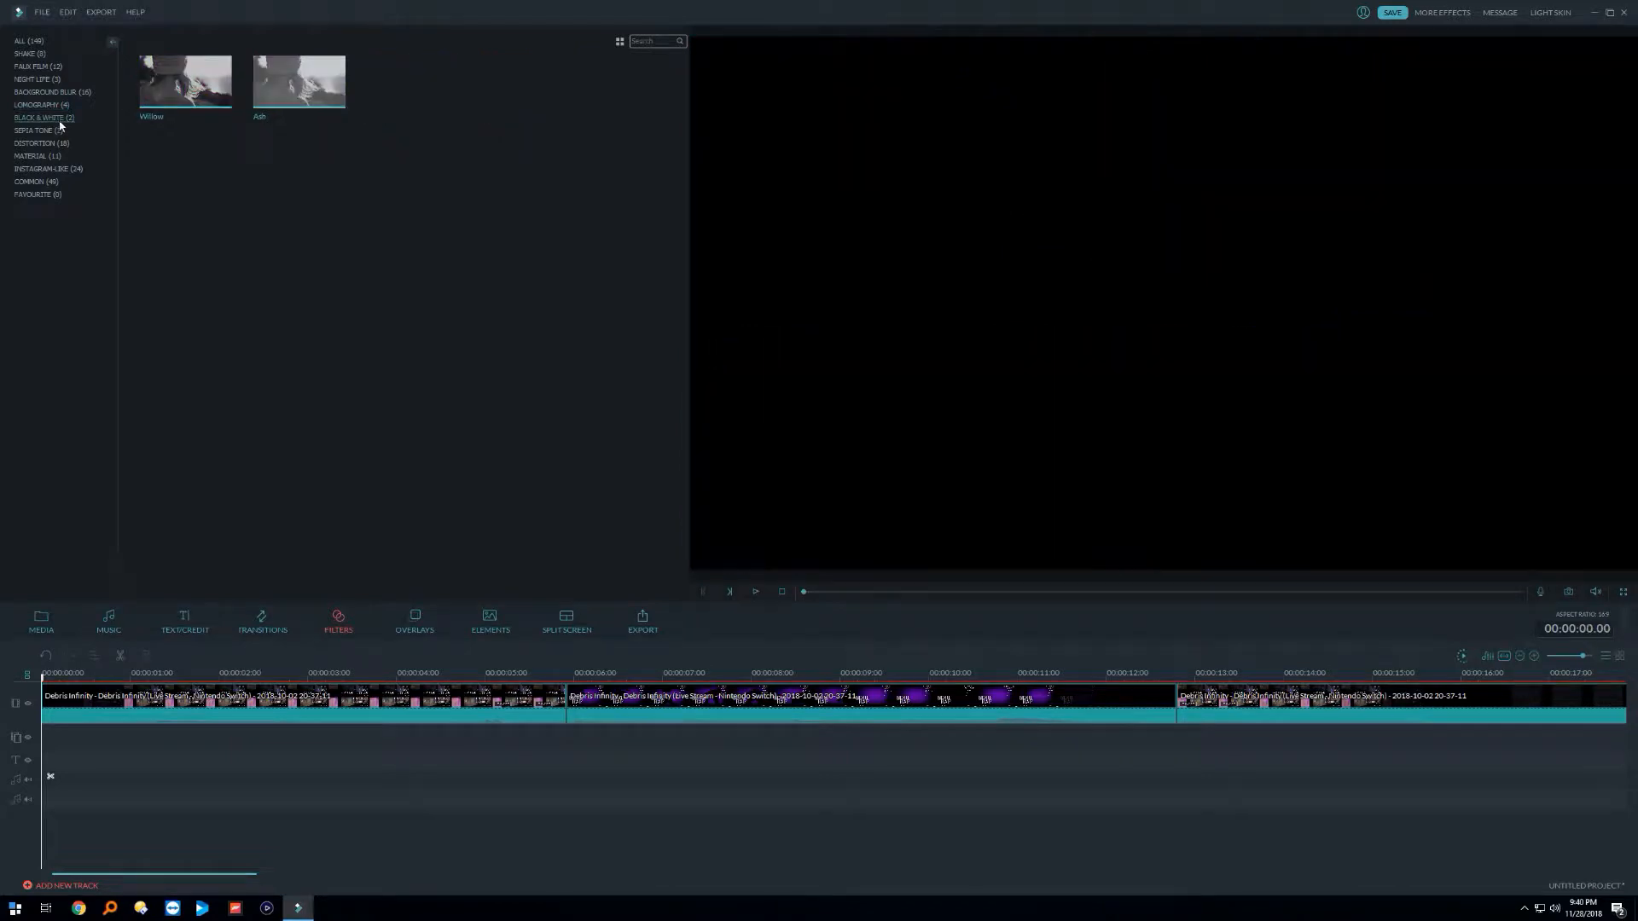
click(327, 81)
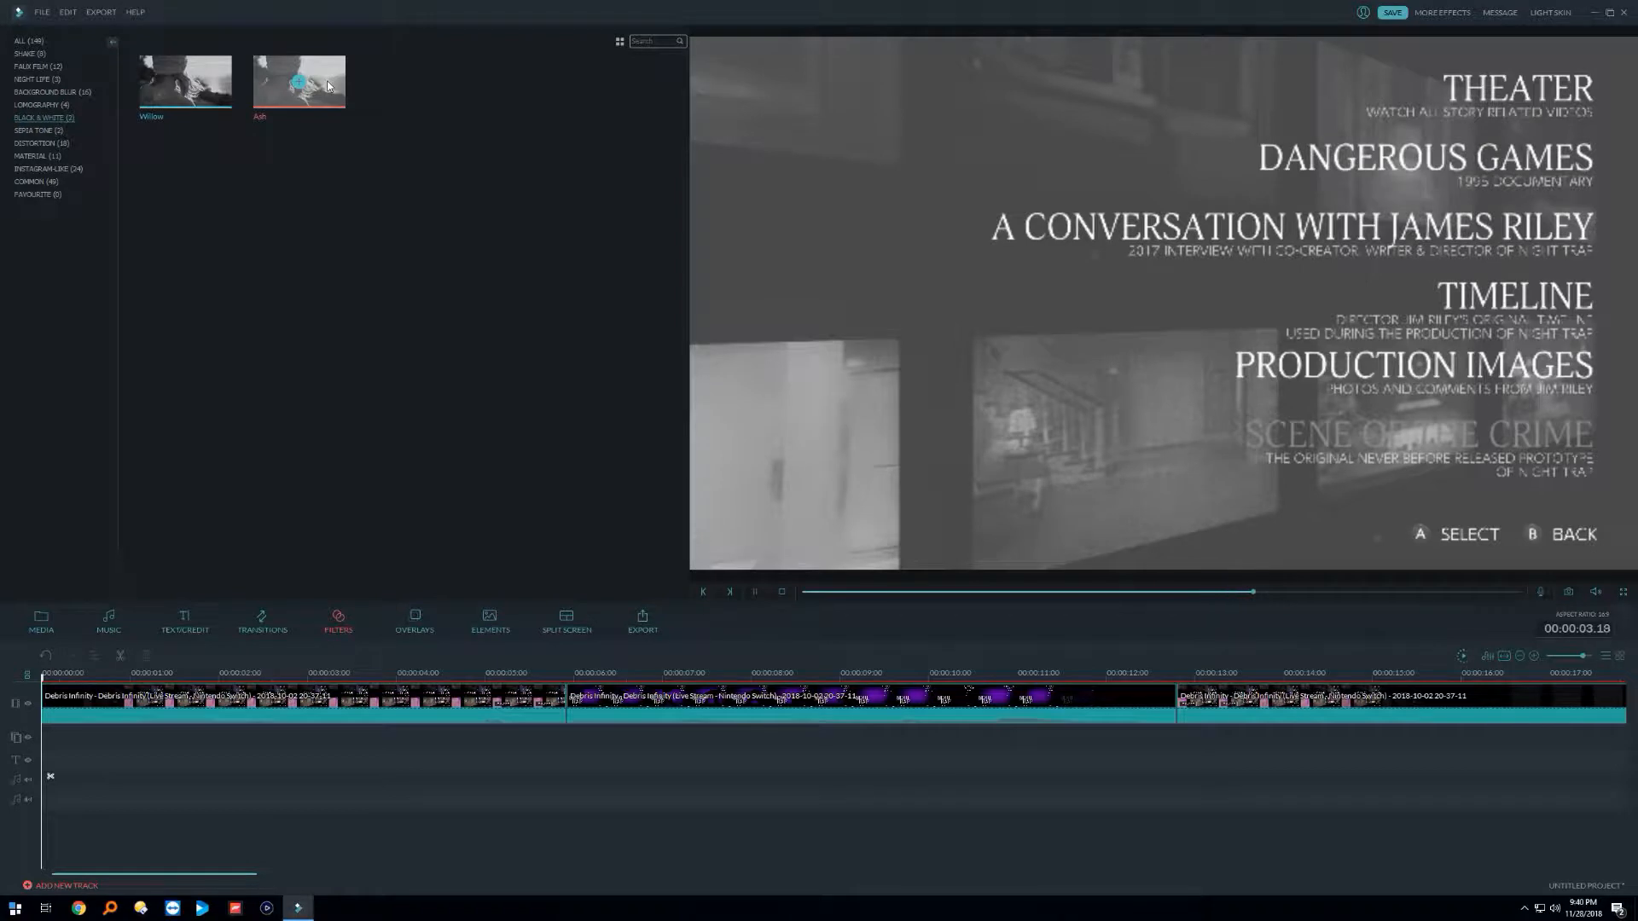
Step: View the Sepia Tone filters and preview the Mirror filter from the Distortion group
click(49, 132)
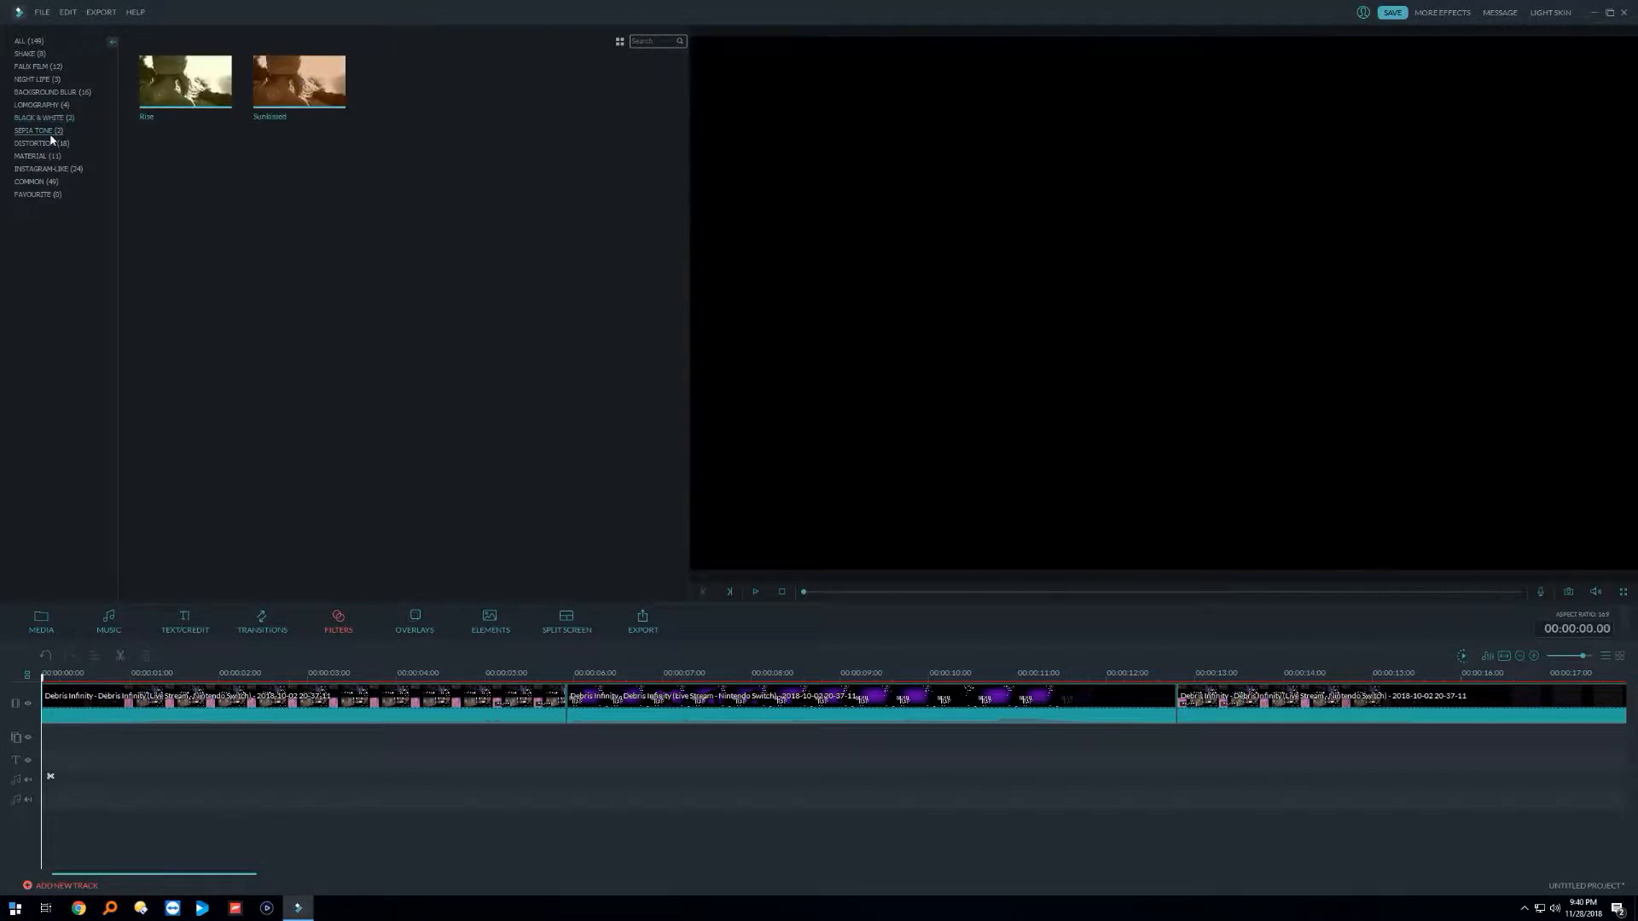
click(43, 143)
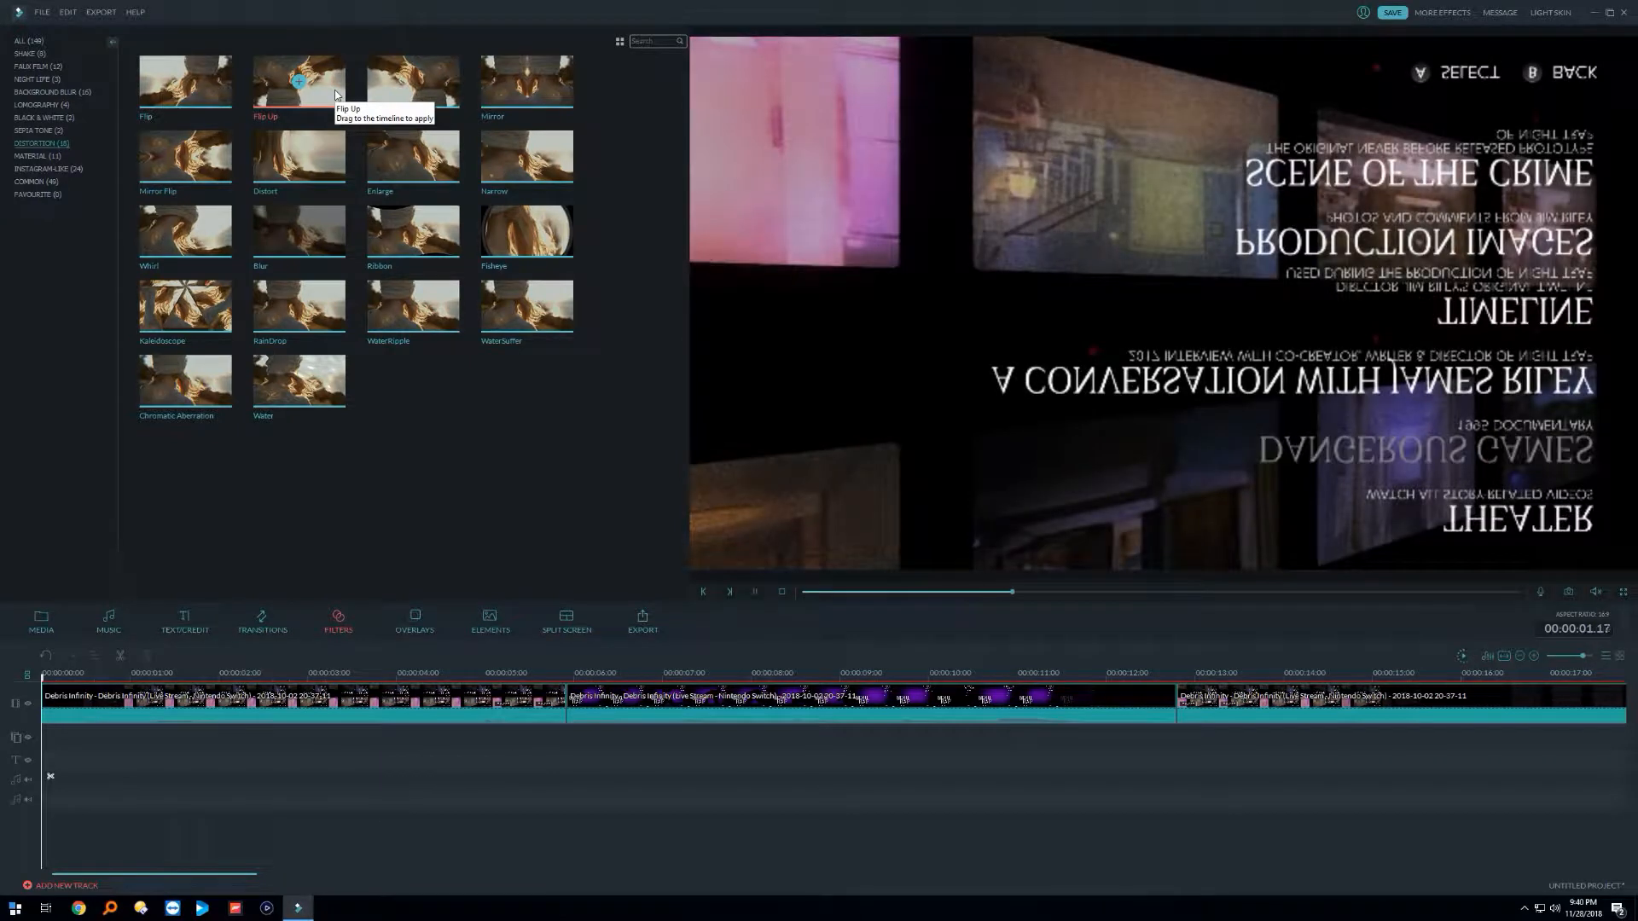
click(567, 99)
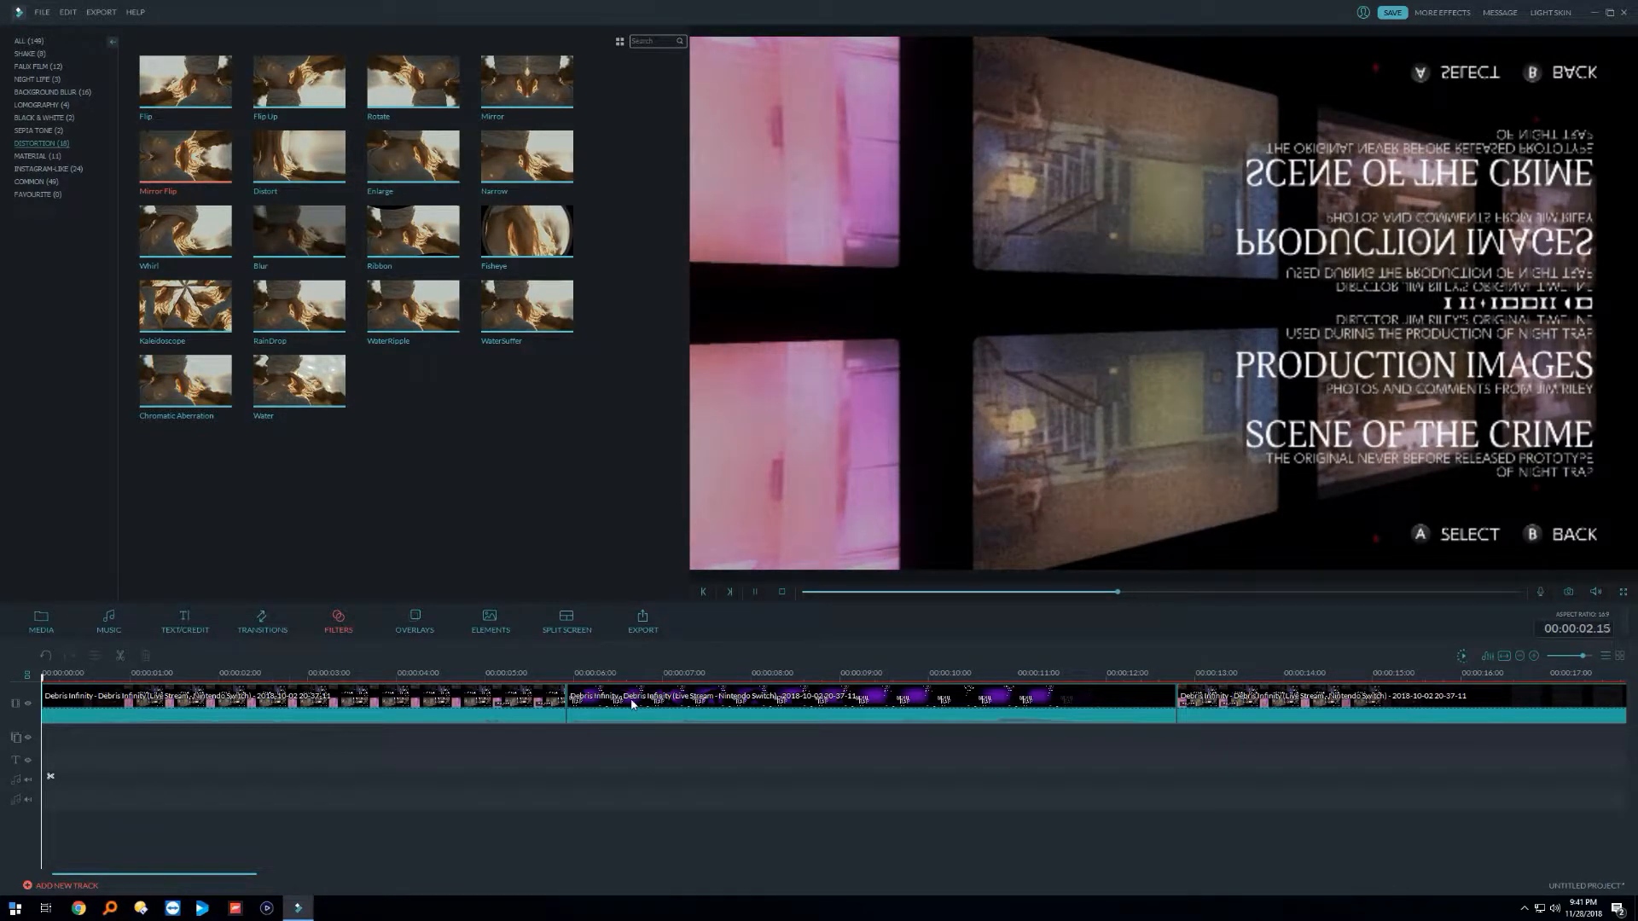
Step: Move the playhead to the Senate Hearings footage at 00:00:36.00 and play it
click(722, 775)
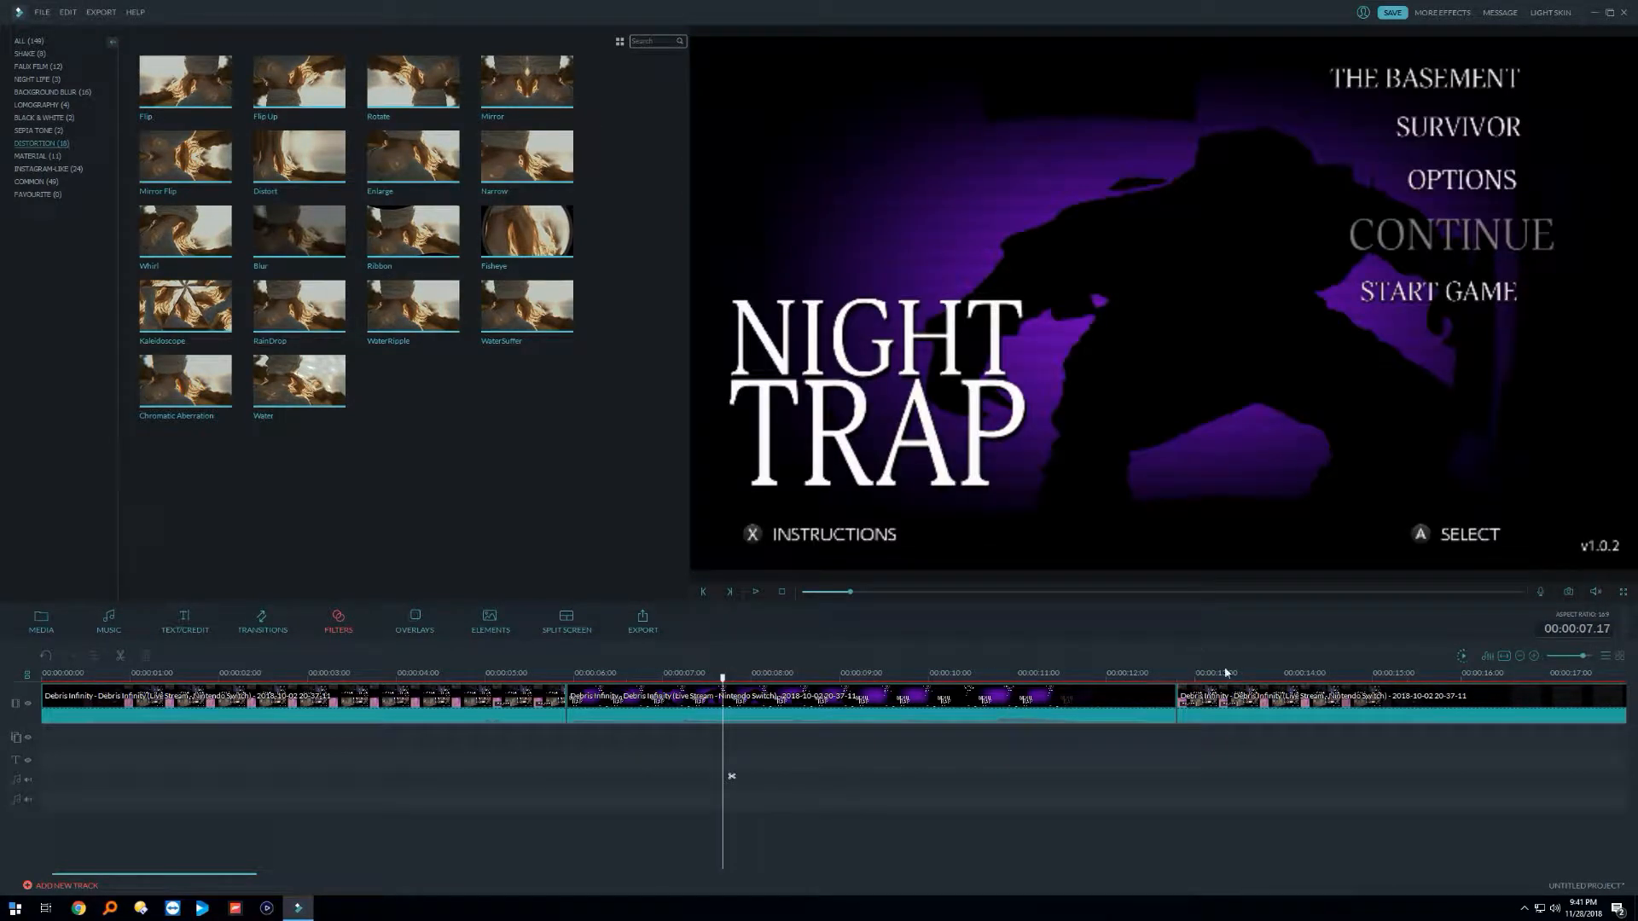
click(1228, 674)
drag(239, 877, 597, 852)
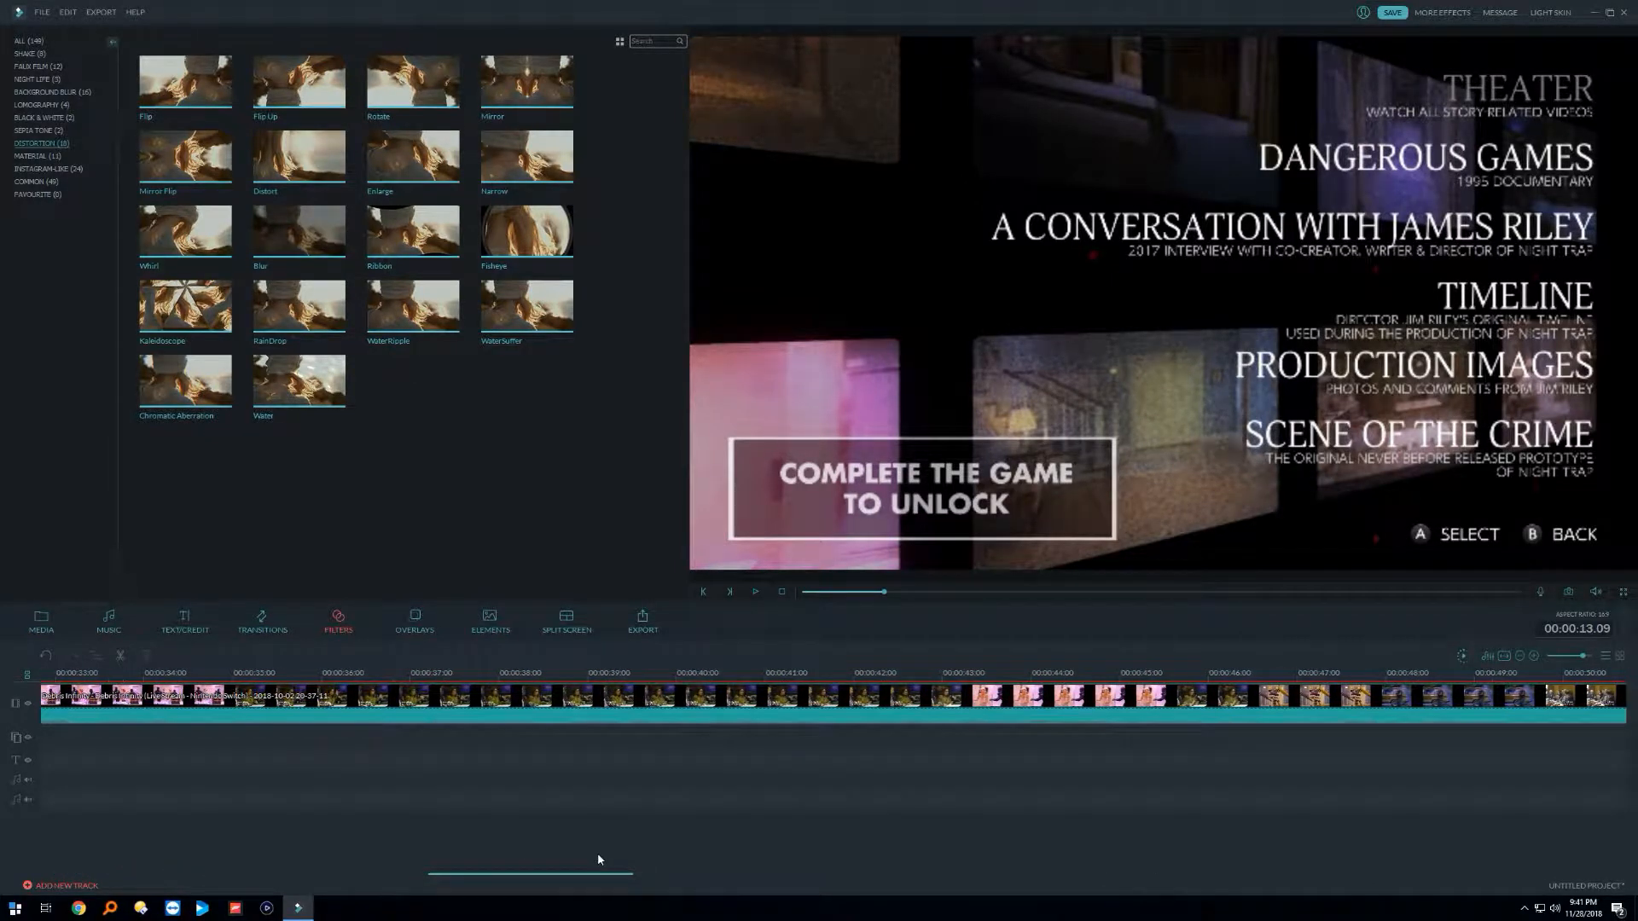
click(322, 776)
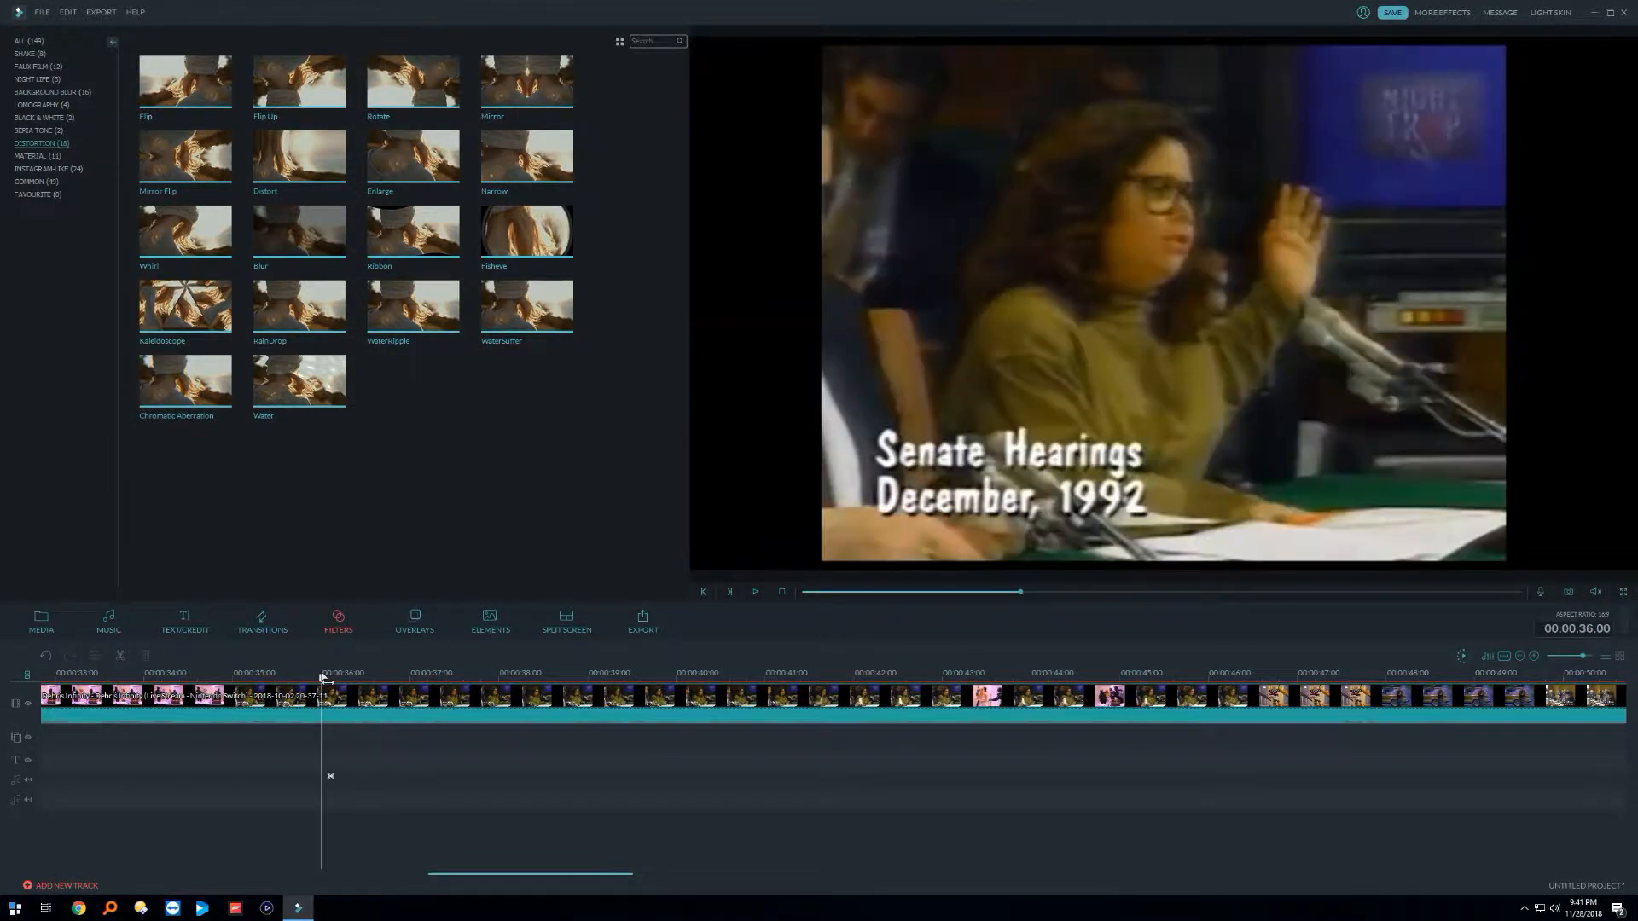
click(757, 592)
Step: Preview the Distortion filters Mirror Flip, Enlarge, Fisheye, WaterRipple, Chromatic Aberration and Whirl on the hearing footage
click(215, 151)
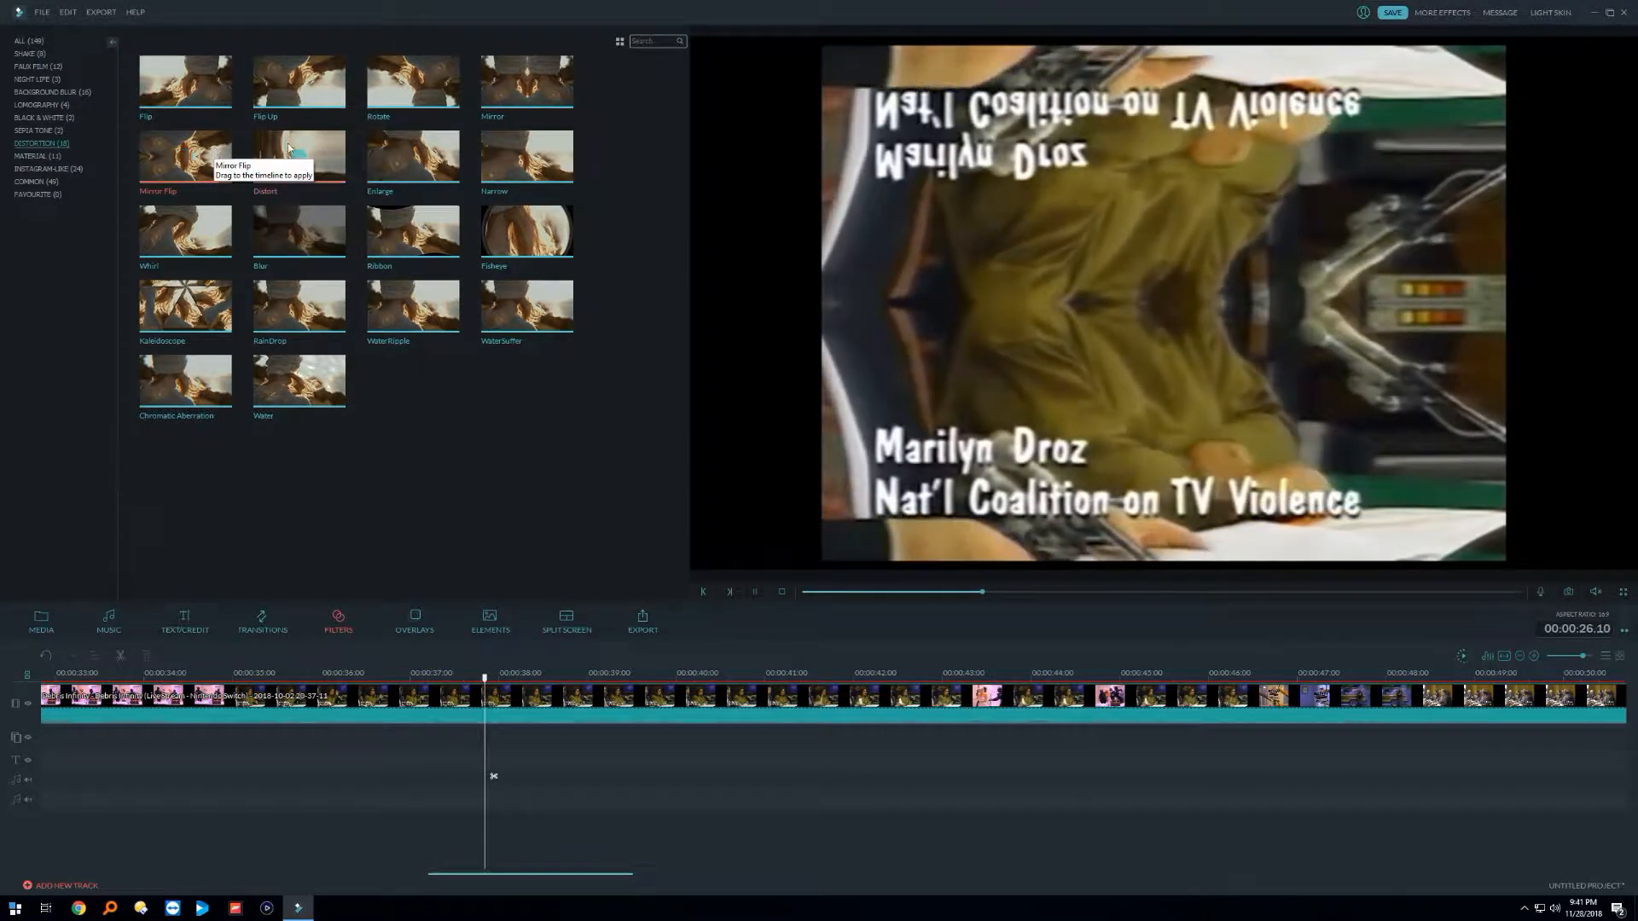
click(438, 161)
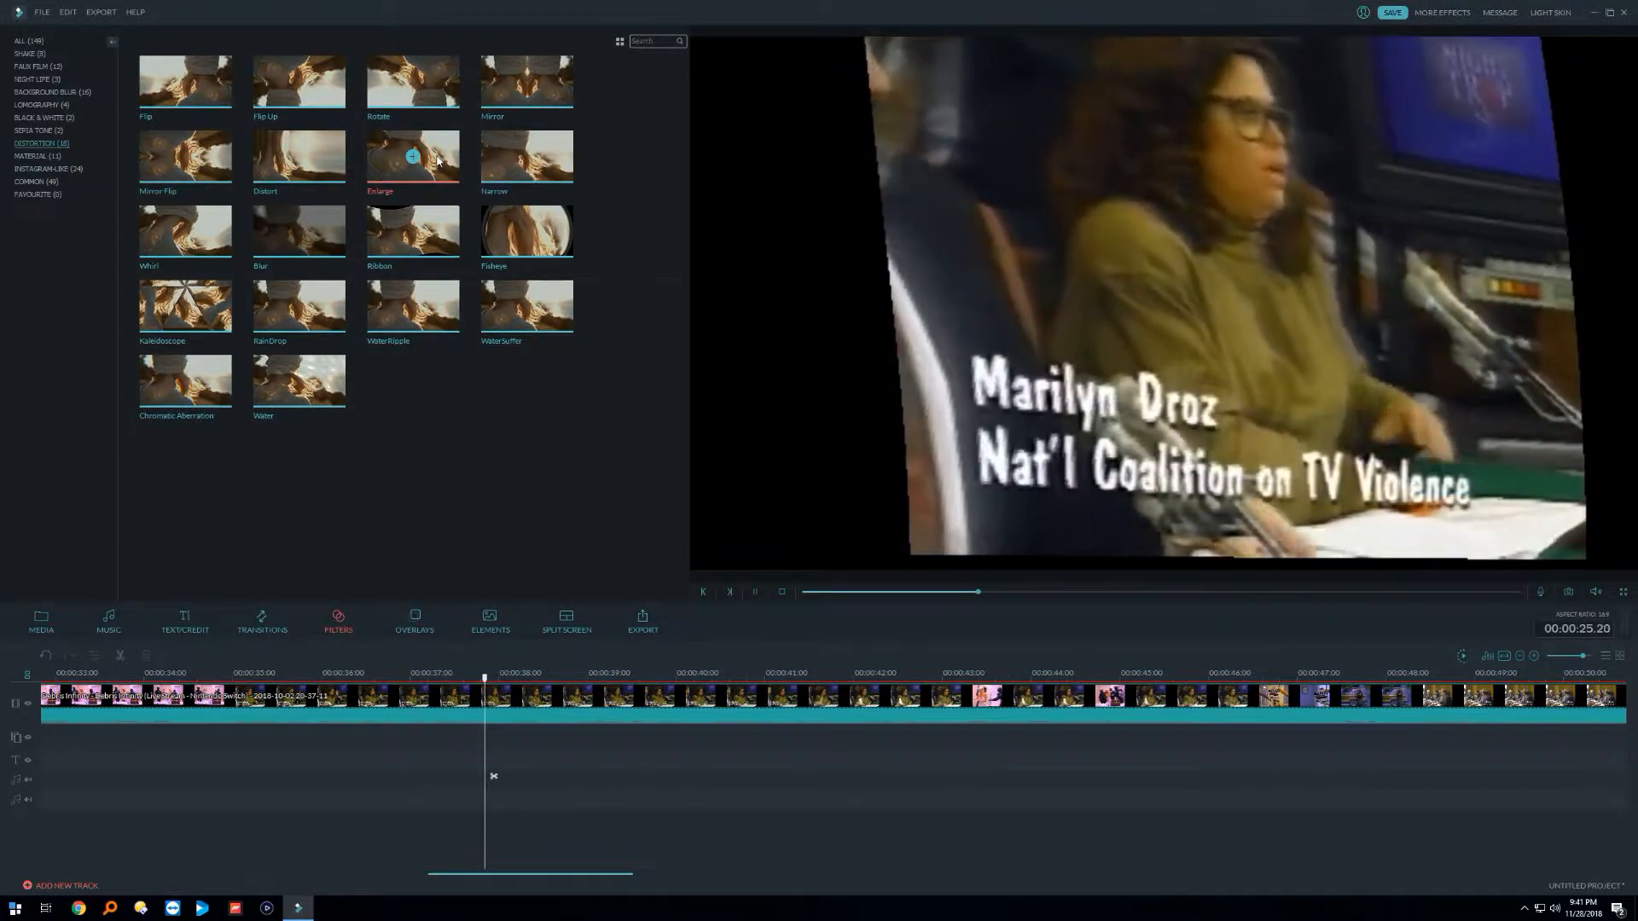
click(554, 235)
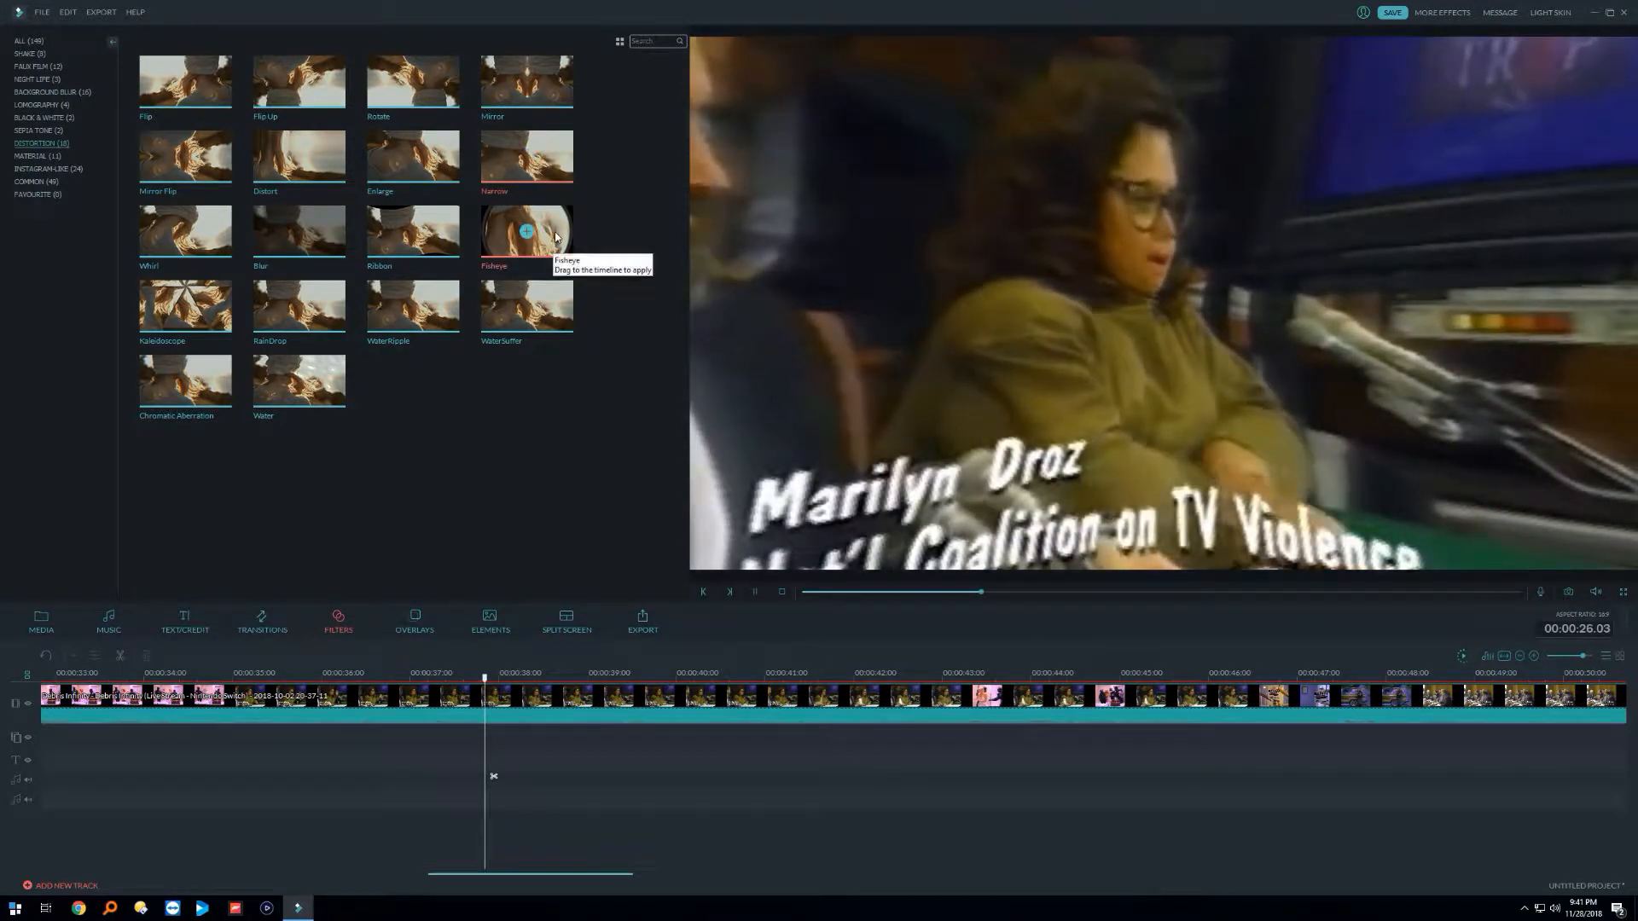
click(495, 307)
click(447, 316)
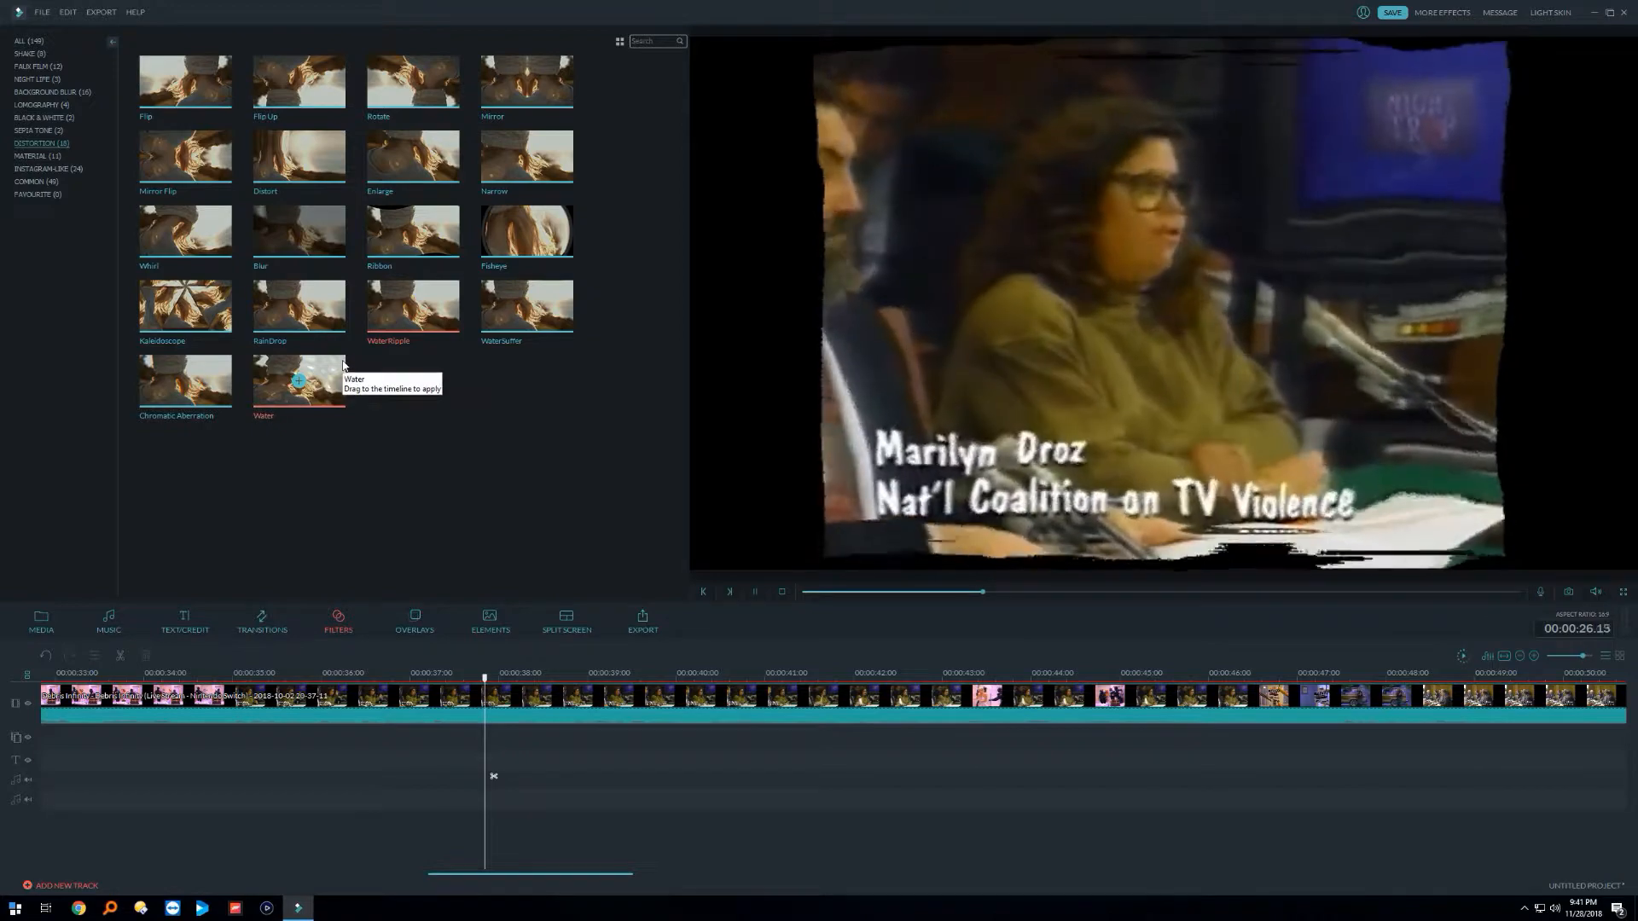
click(227, 391)
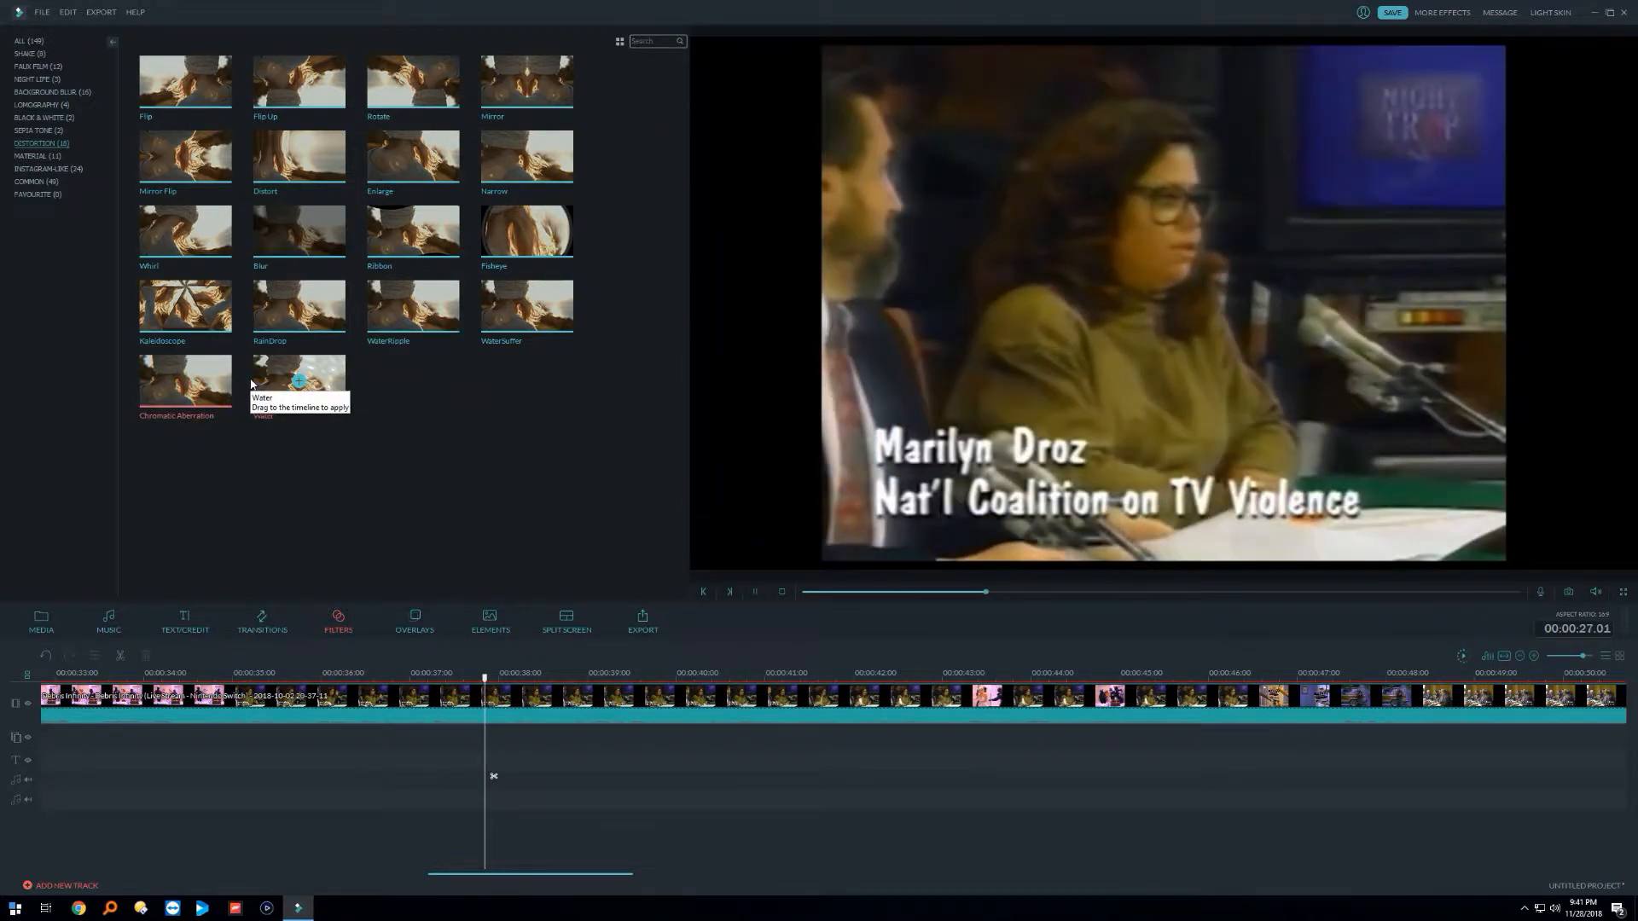
click(219, 218)
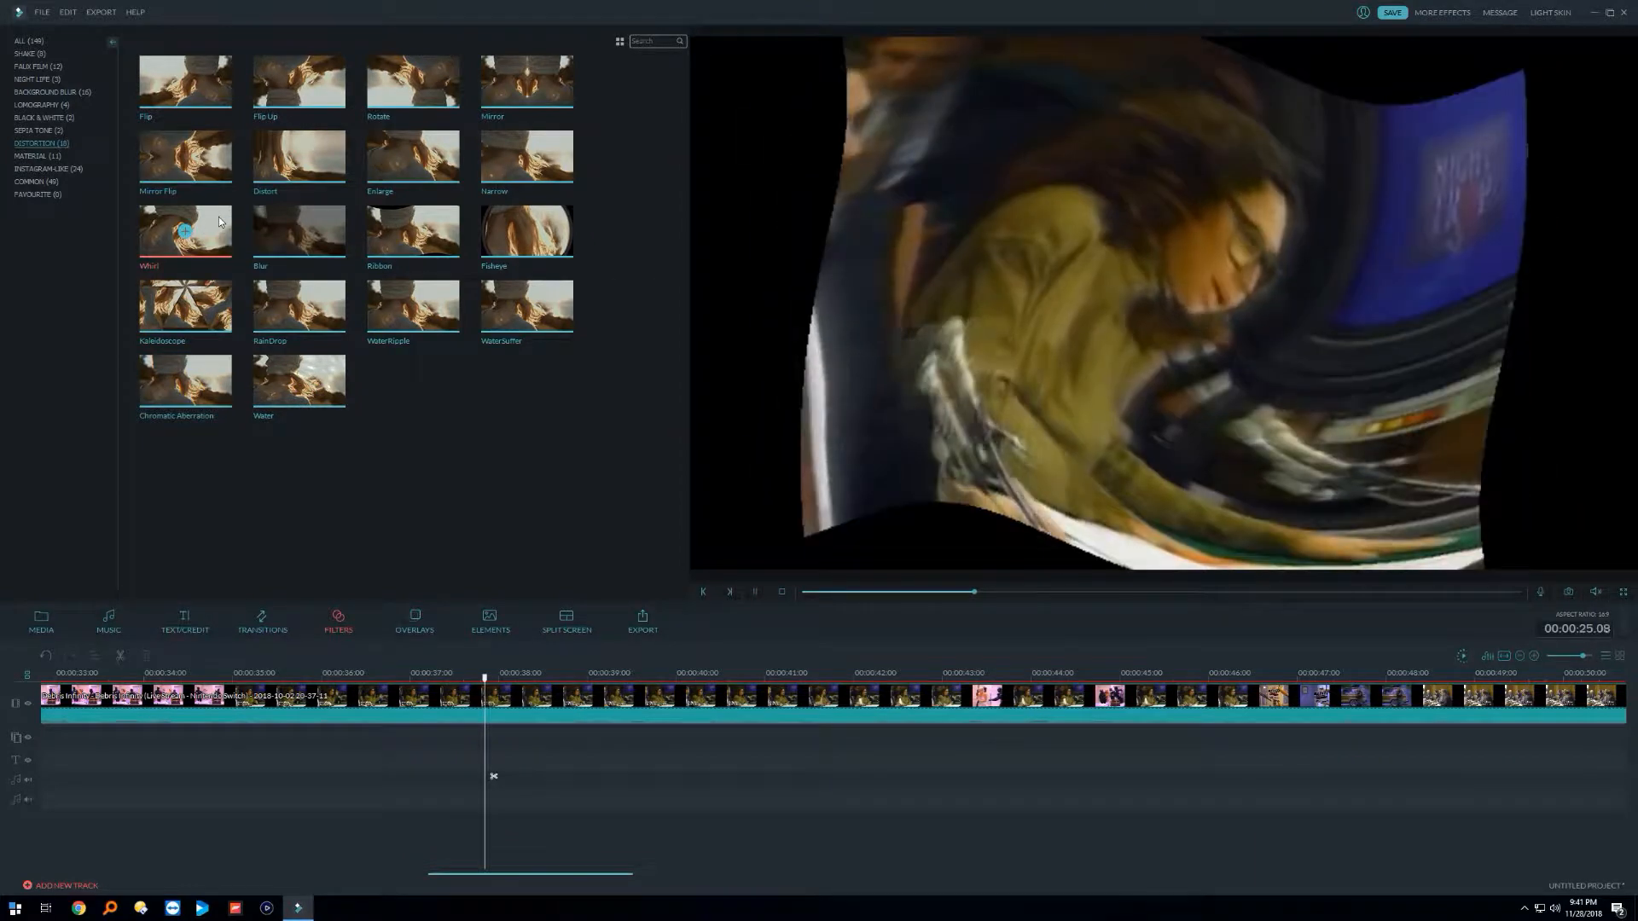
Step: Open the Material filters and preview Textile and ColorSketch on the hearing footage
click(28, 156)
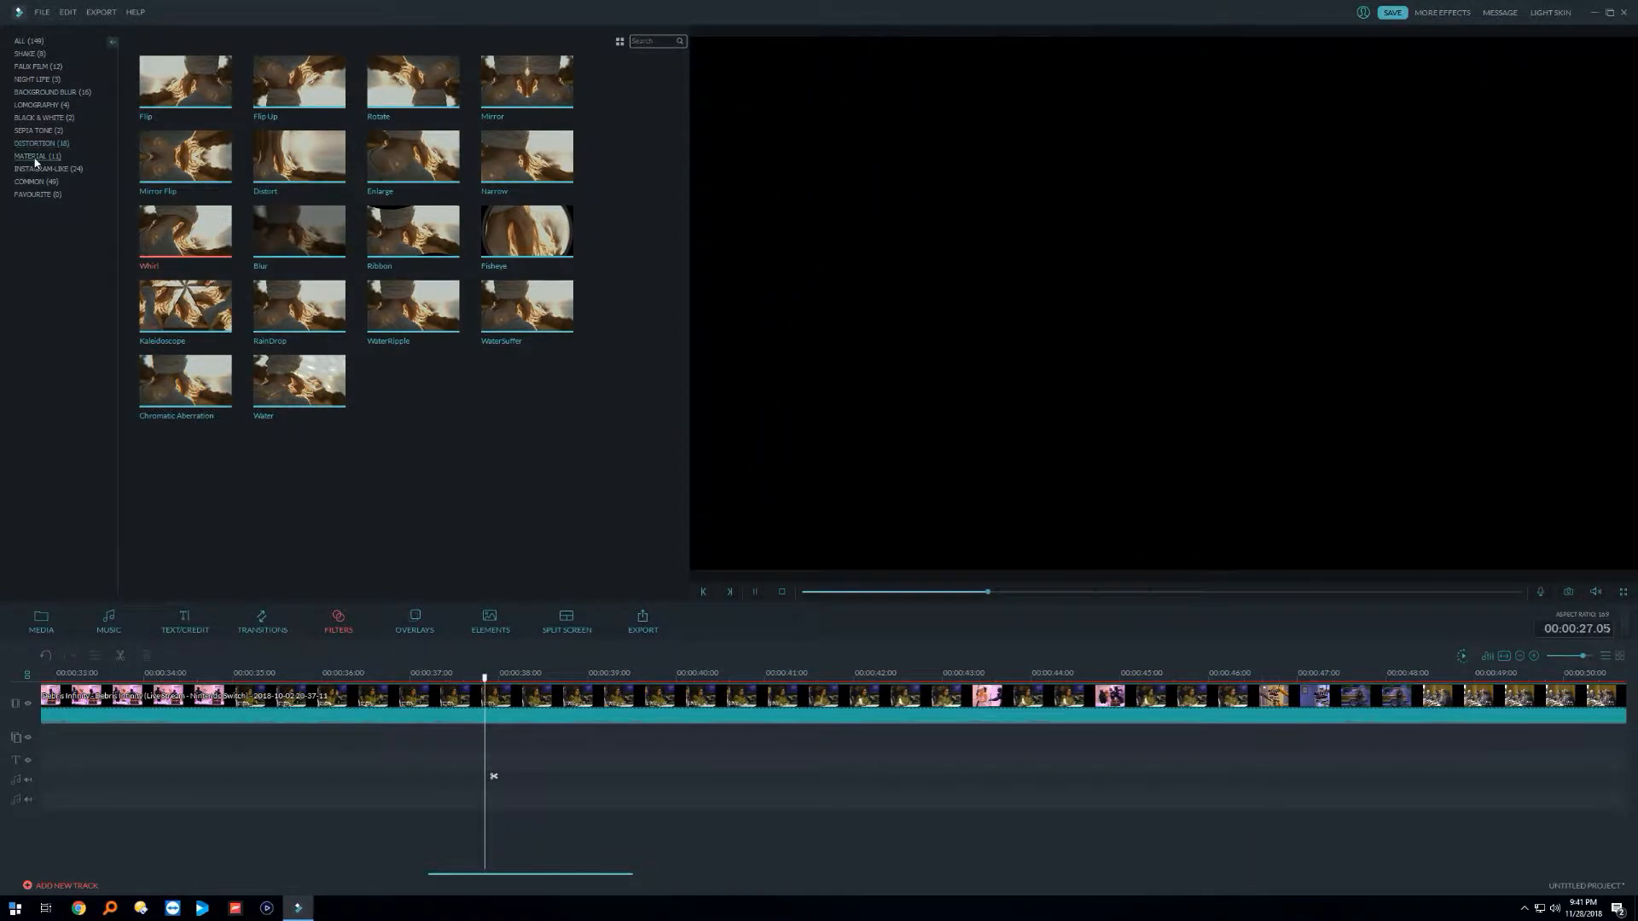
click(327, 156)
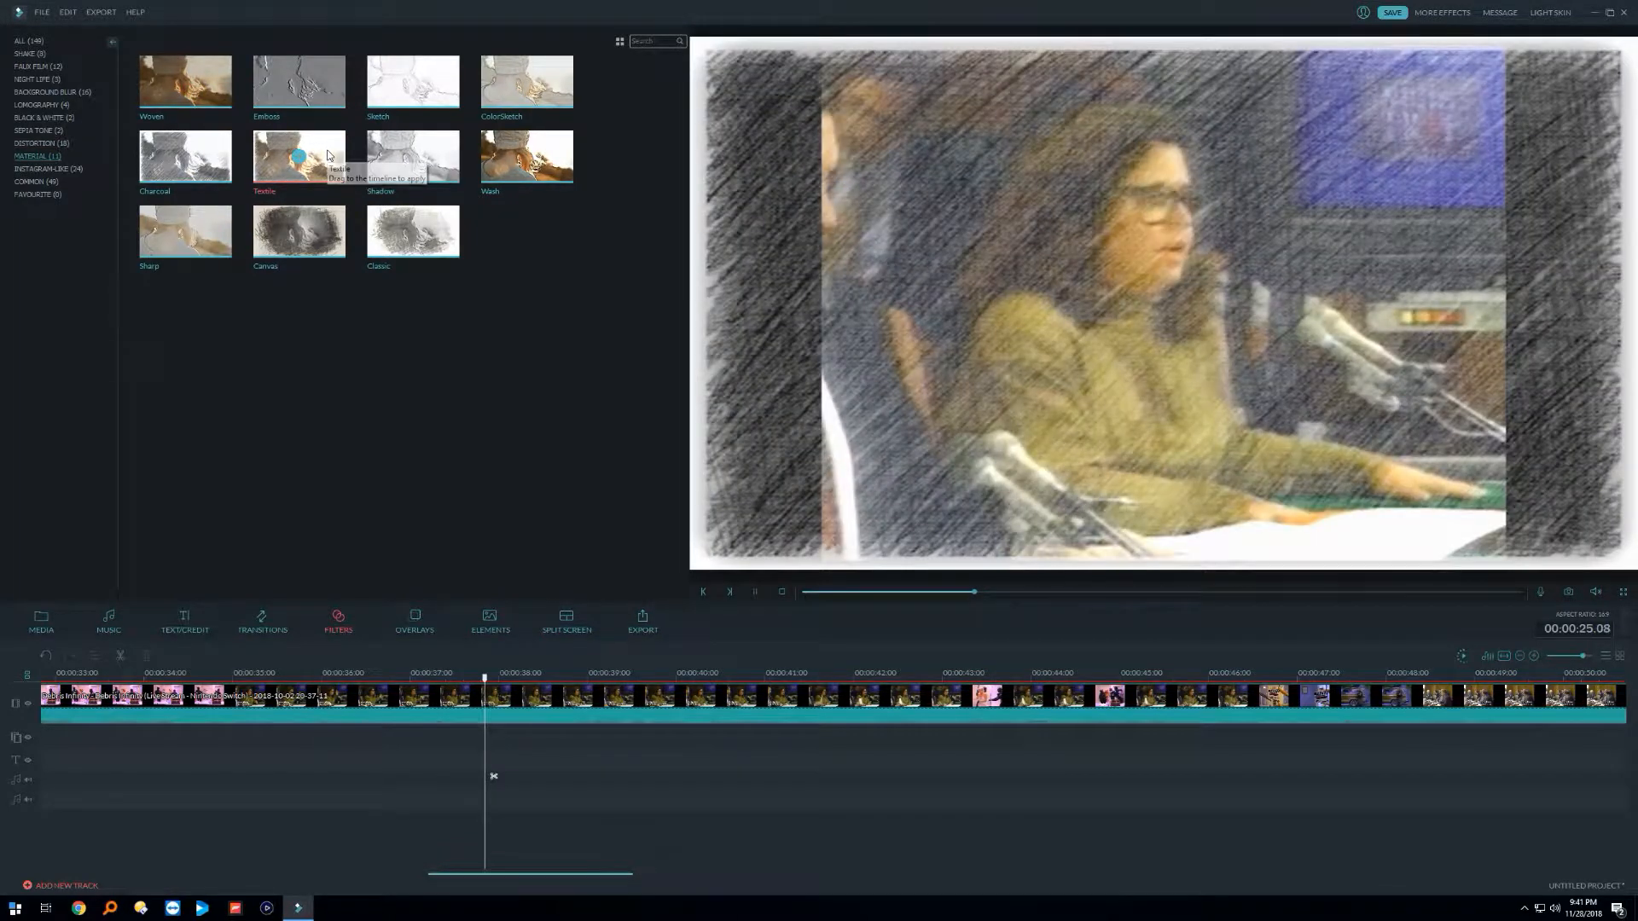
click(546, 99)
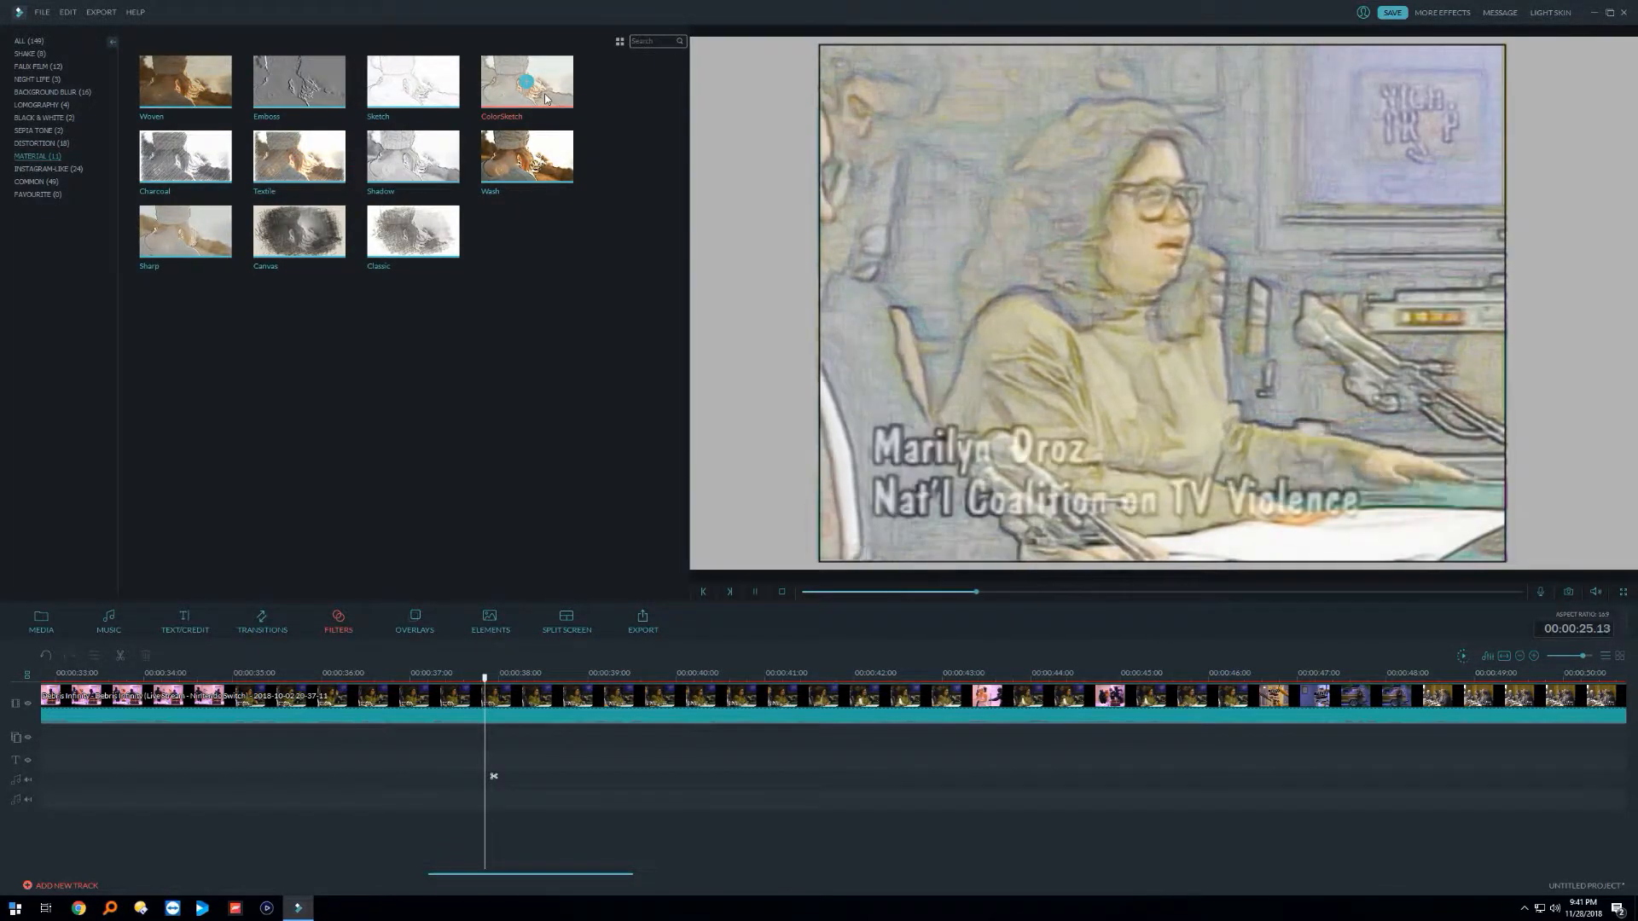
Step: Preview the Material filters Emboss, Wash and Classic on the hearing footage
click(346, 99)
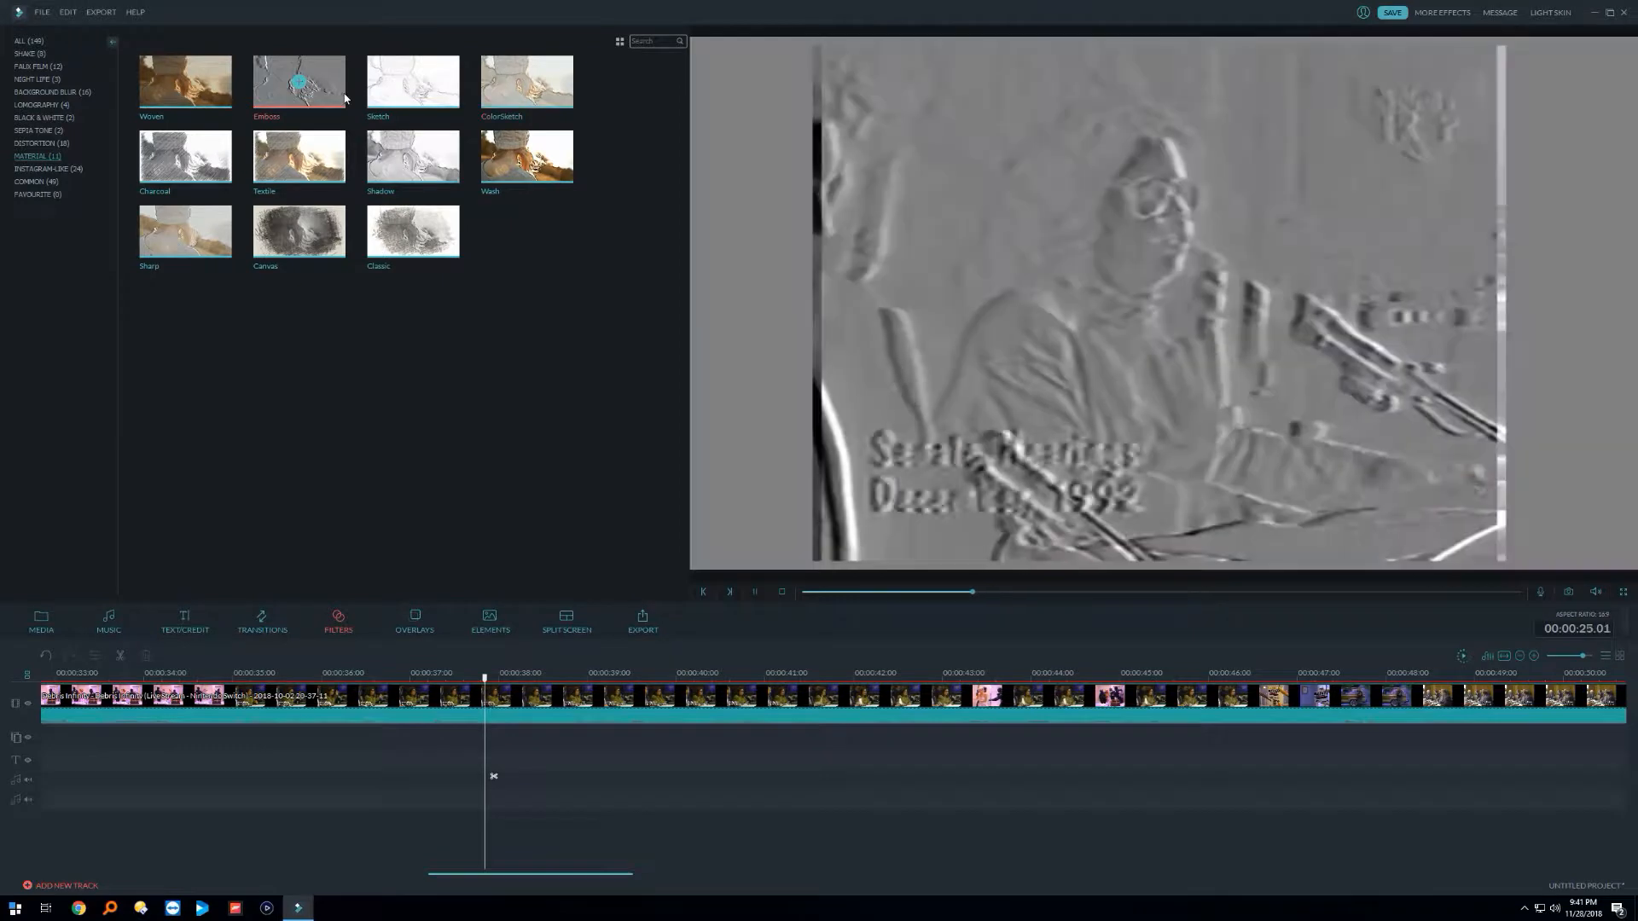
click(563, 171)
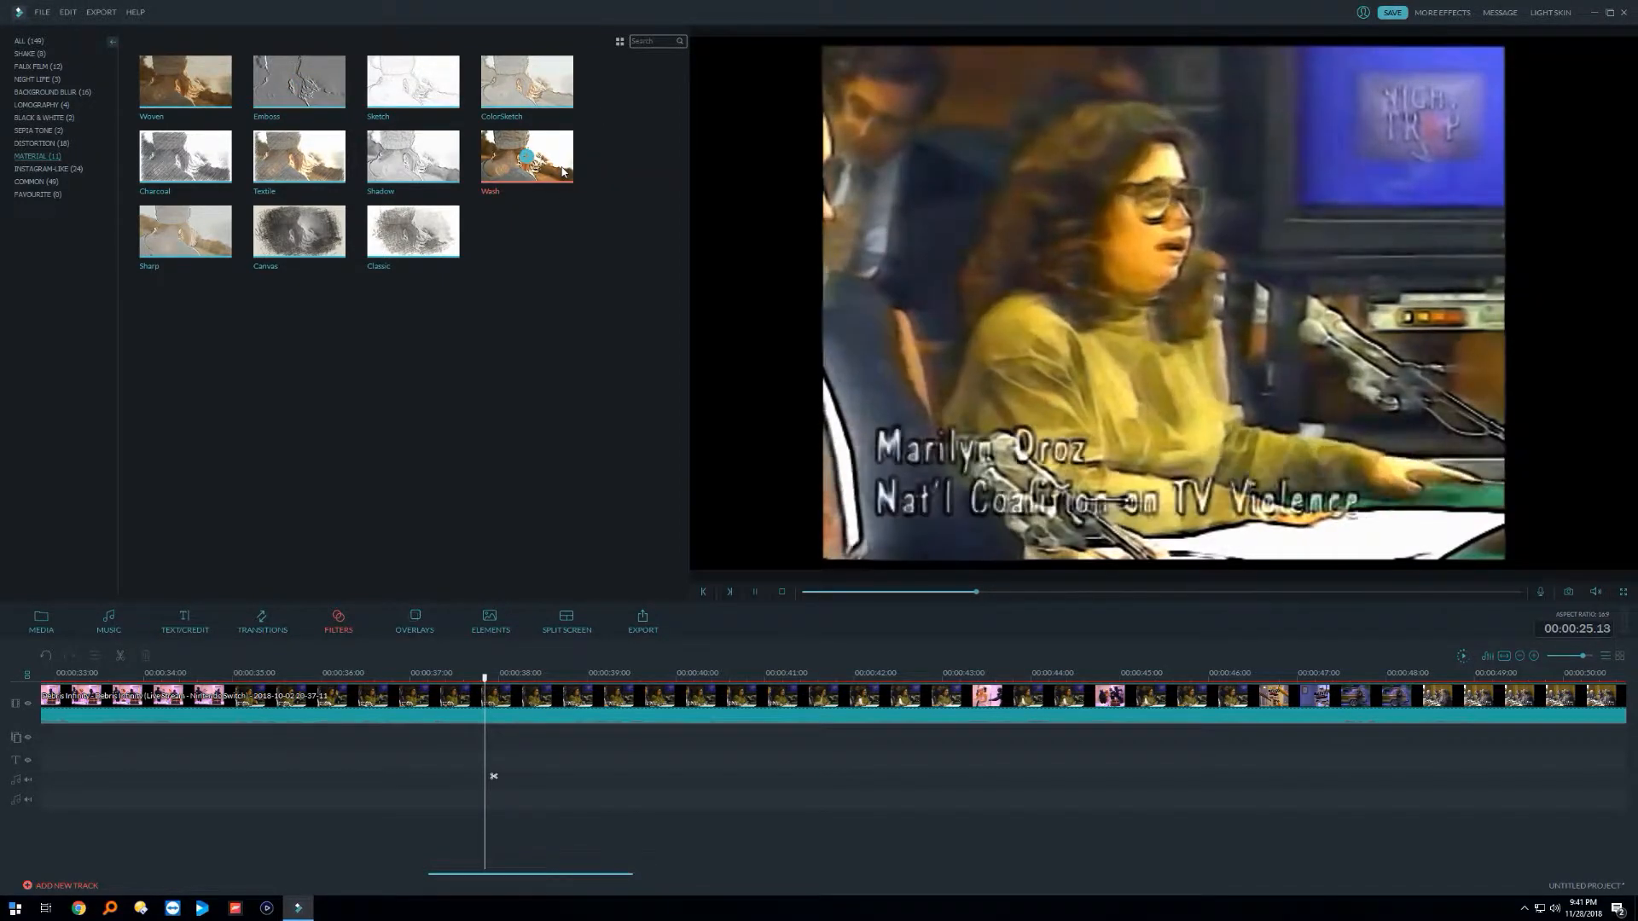
click(441, 241)
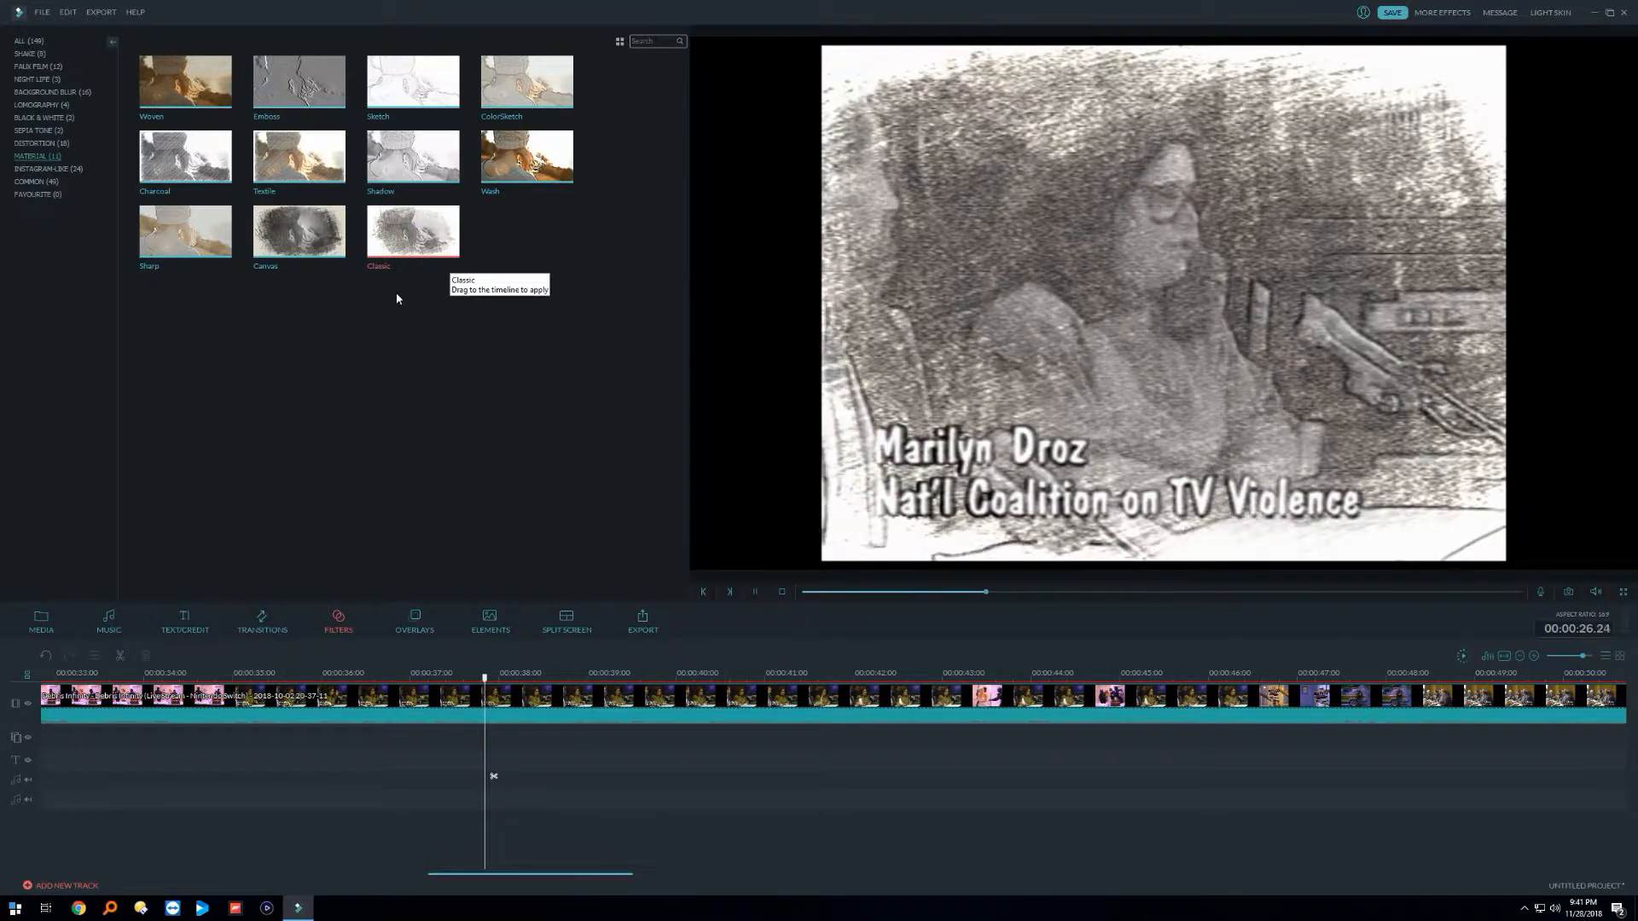
Step: Preview the Romantic filter from the Instagram-like group and the FocusColor filter from the Common group
click(48, 170)
click(344, 174)
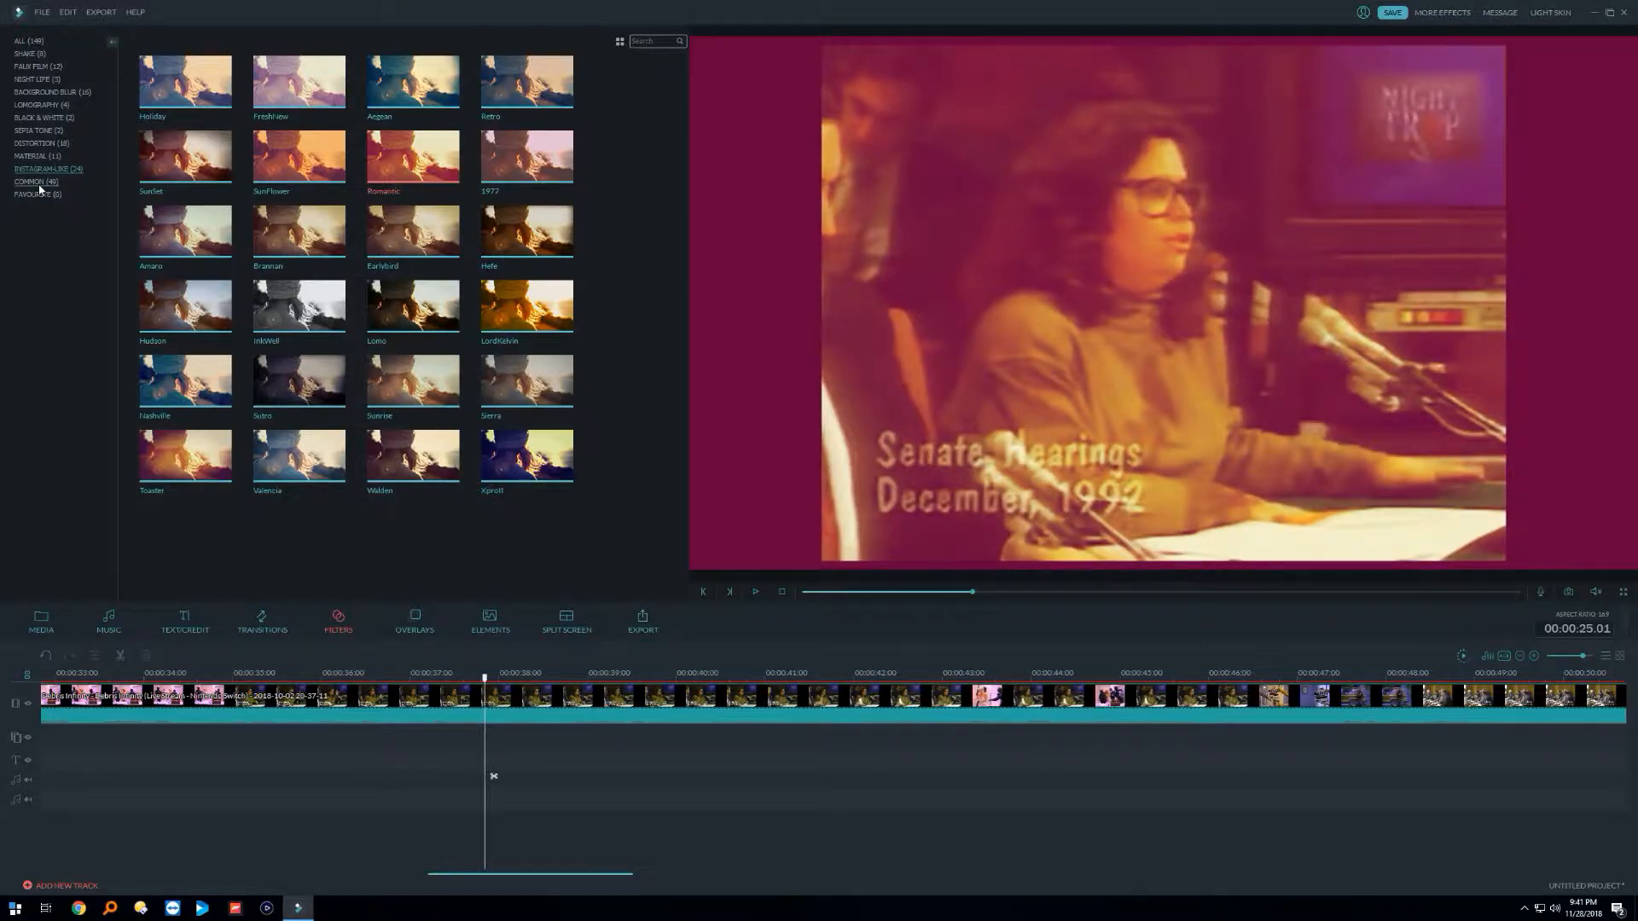
click(39, 189)
click(327, 173)
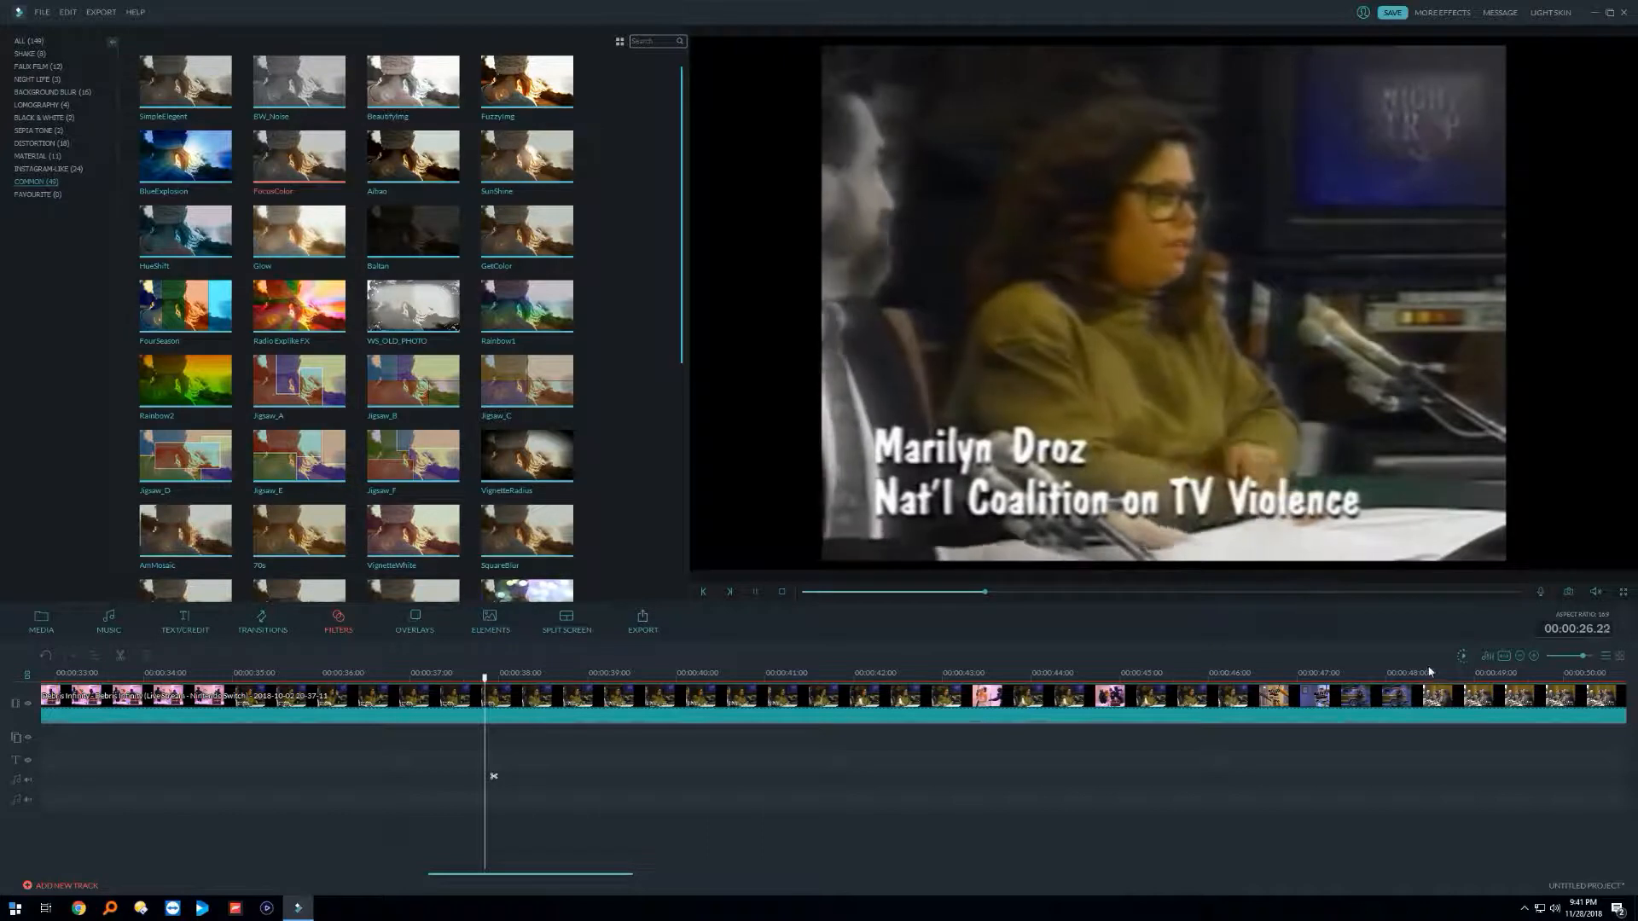
Step: Move the playhead to the clapperboard shot at 00:00:46.09 and preview the Aqua 1 overlay
click(1325, 673)
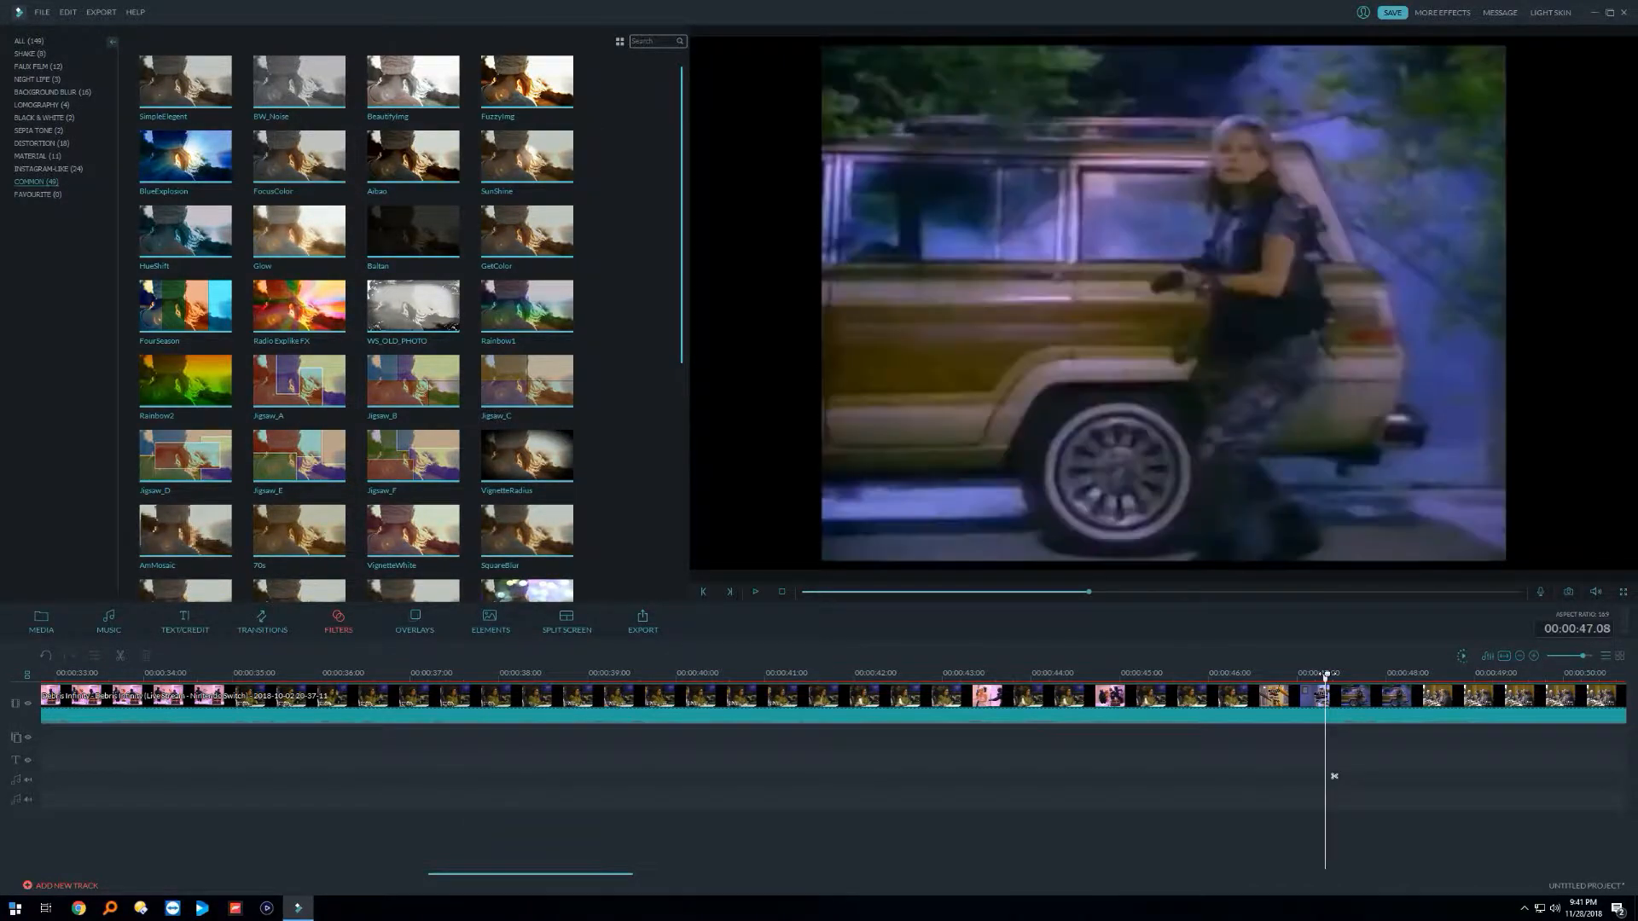
drag(1324, 680, 1243, 693)
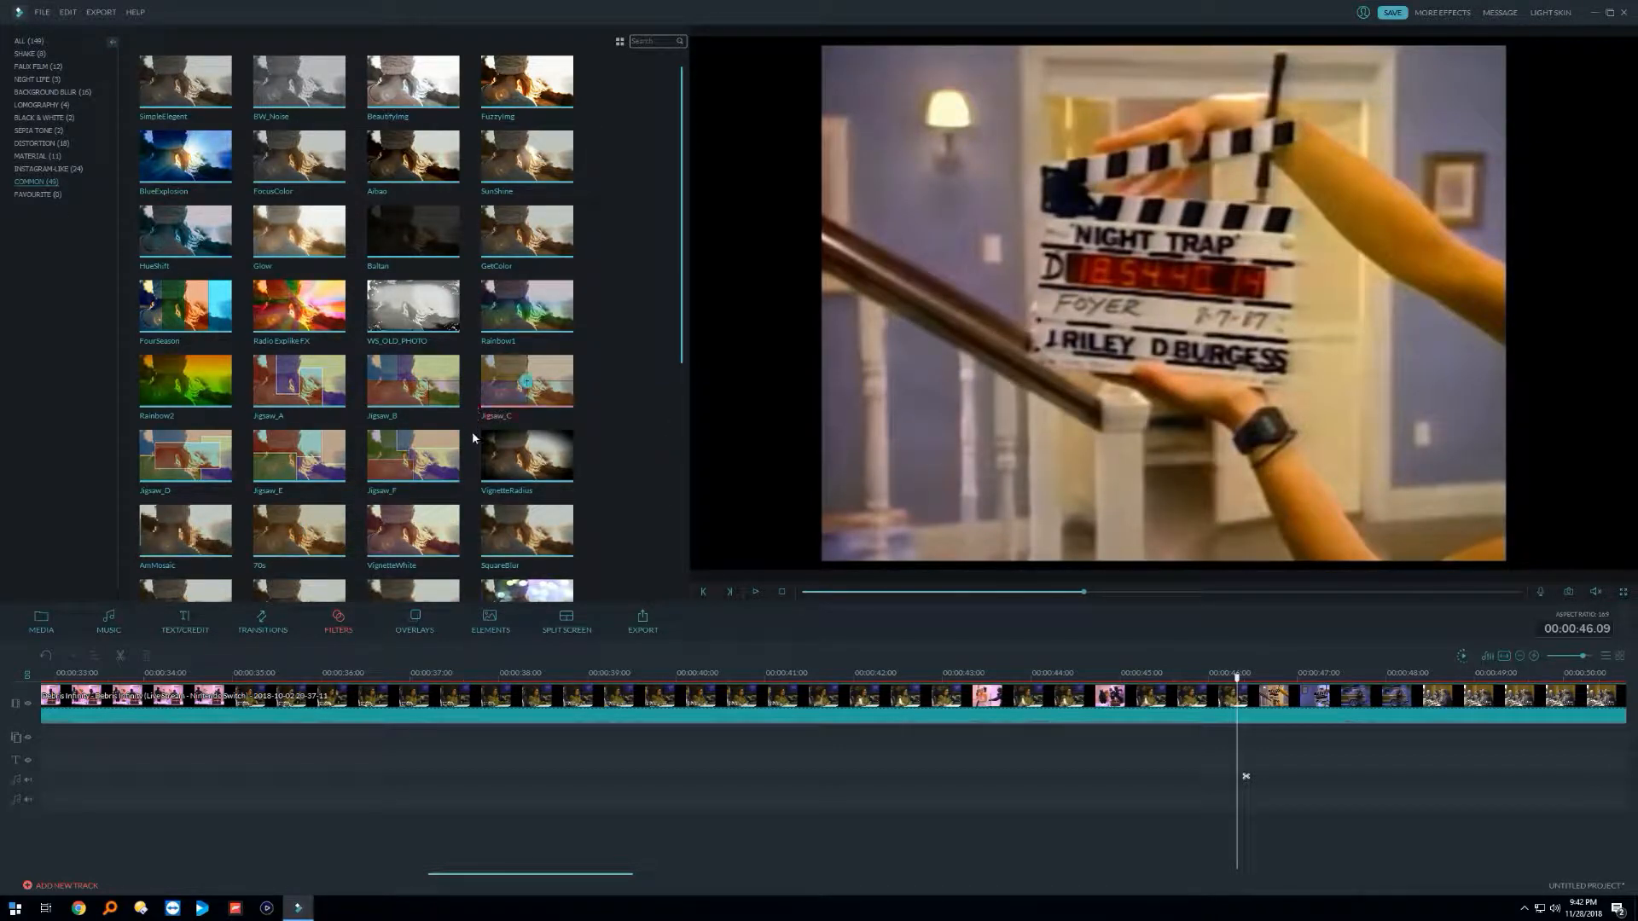
click(418, 627)
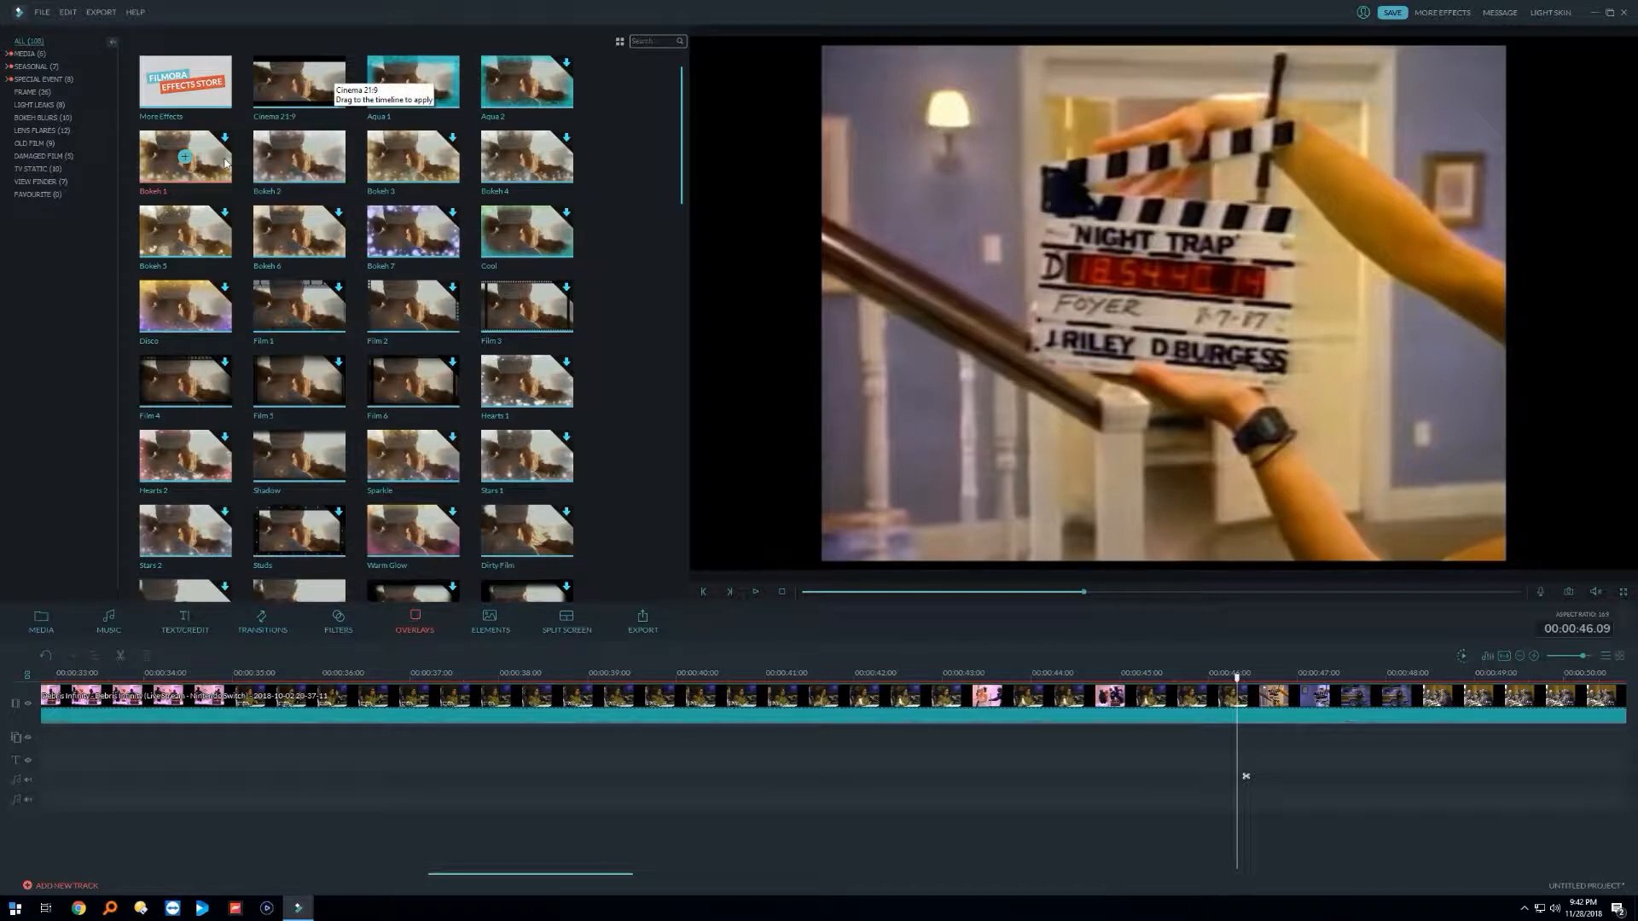
click(444, 81)
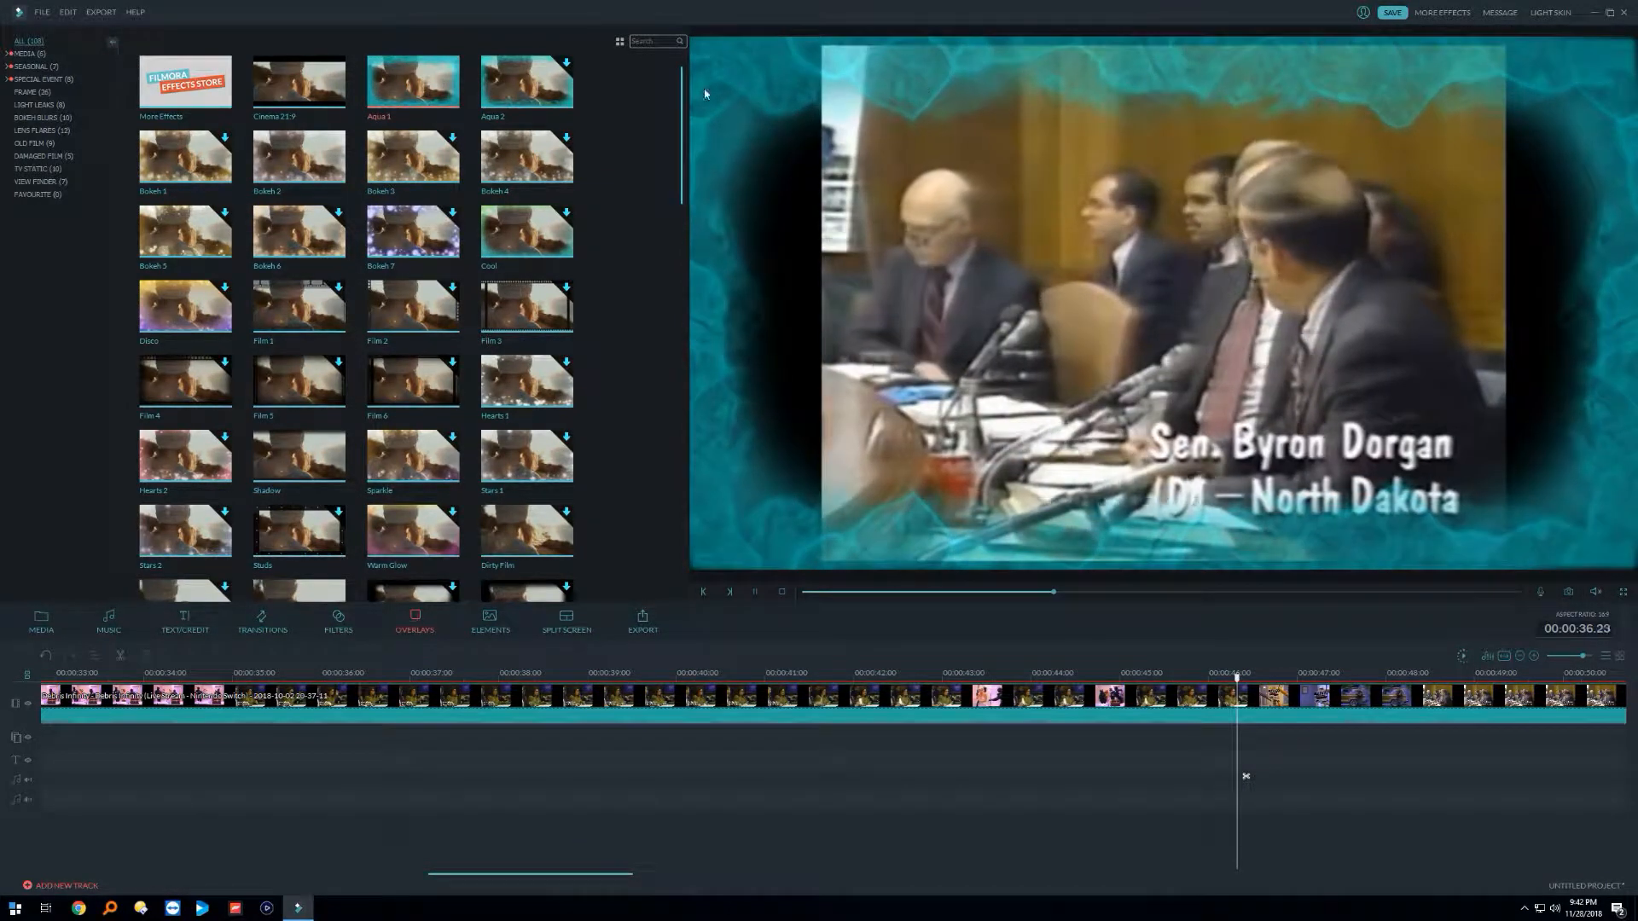
Step: Download the Dirty Film overlay, and preview the Extremely Dirty Film and Subtle Grain overlays
scroll(560, 332, down, 4)
click(545, 220)
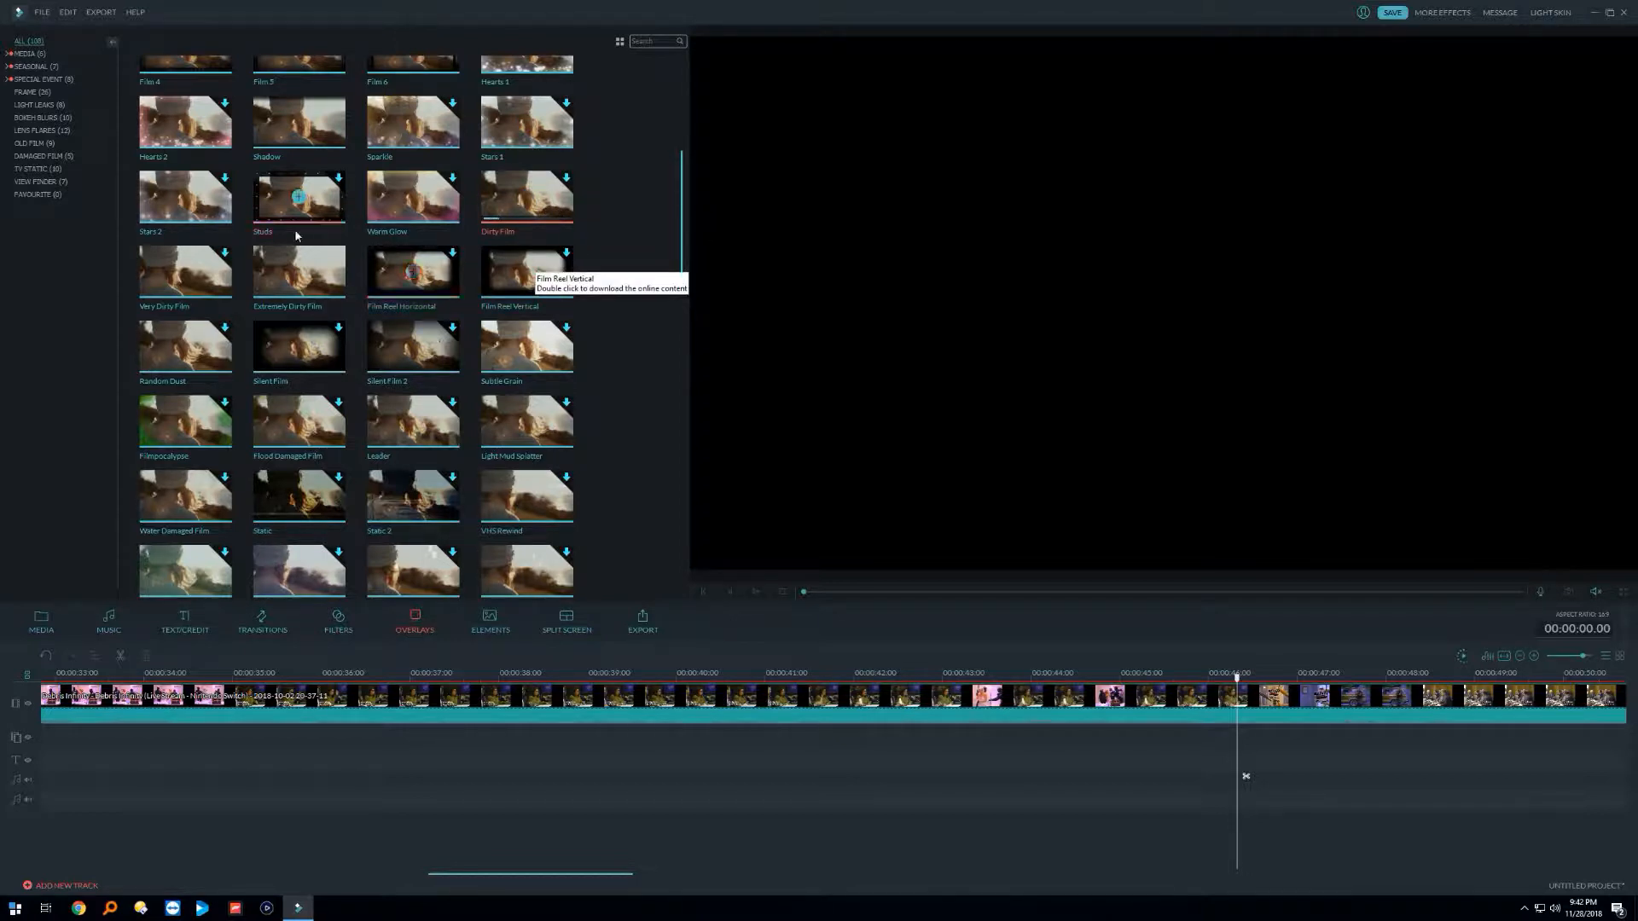
click(334, 268)
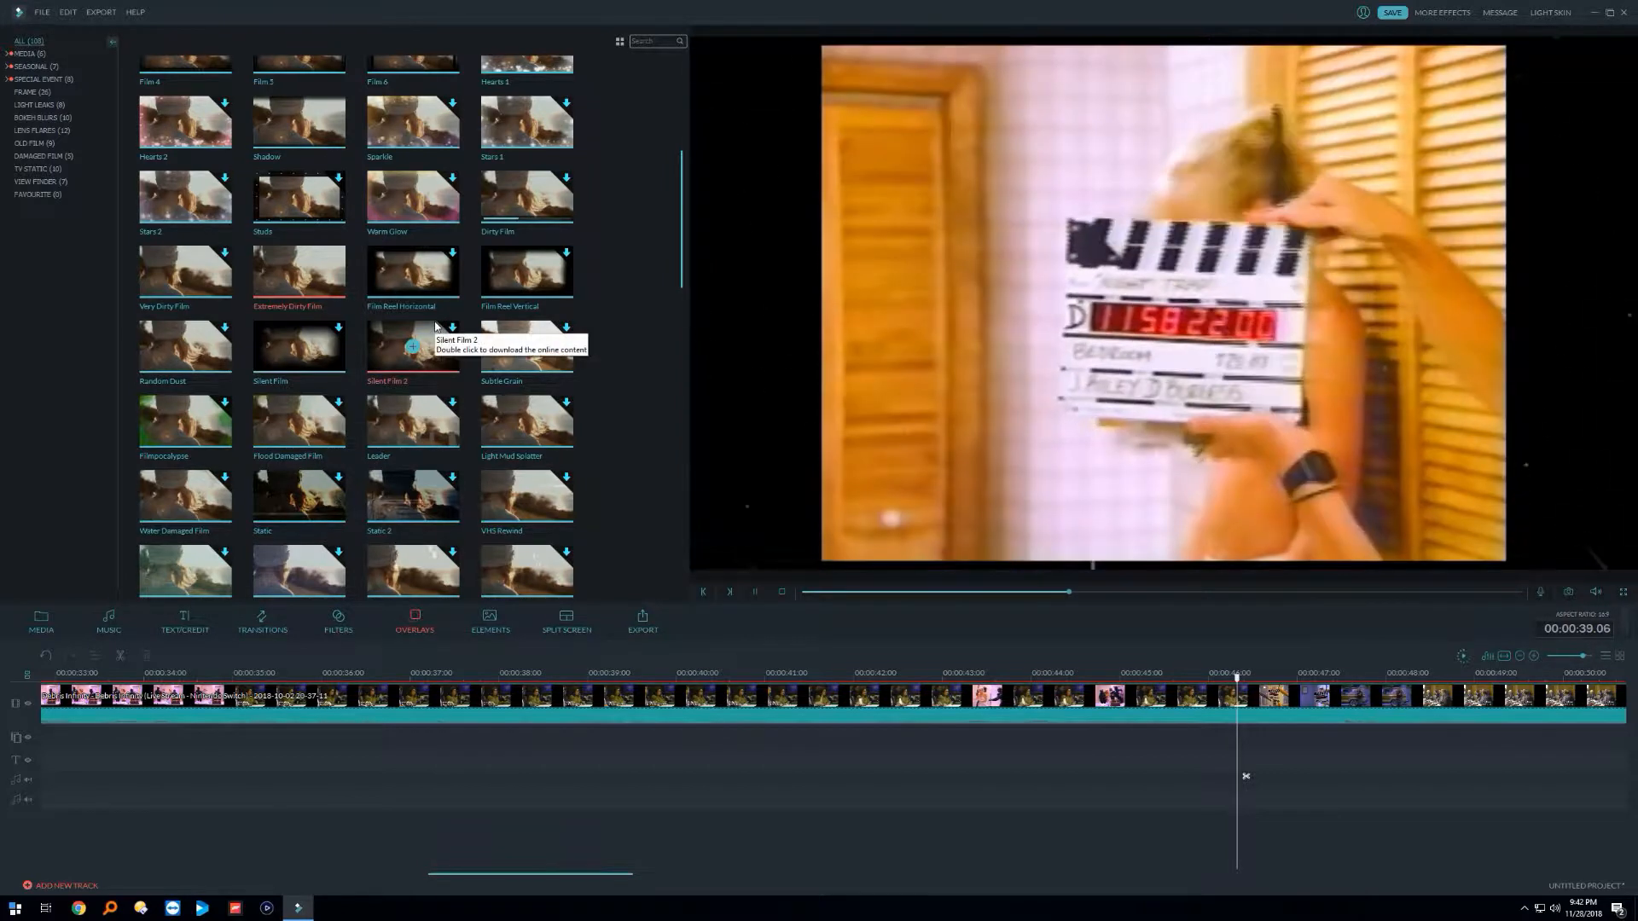
double_click(530, 366)
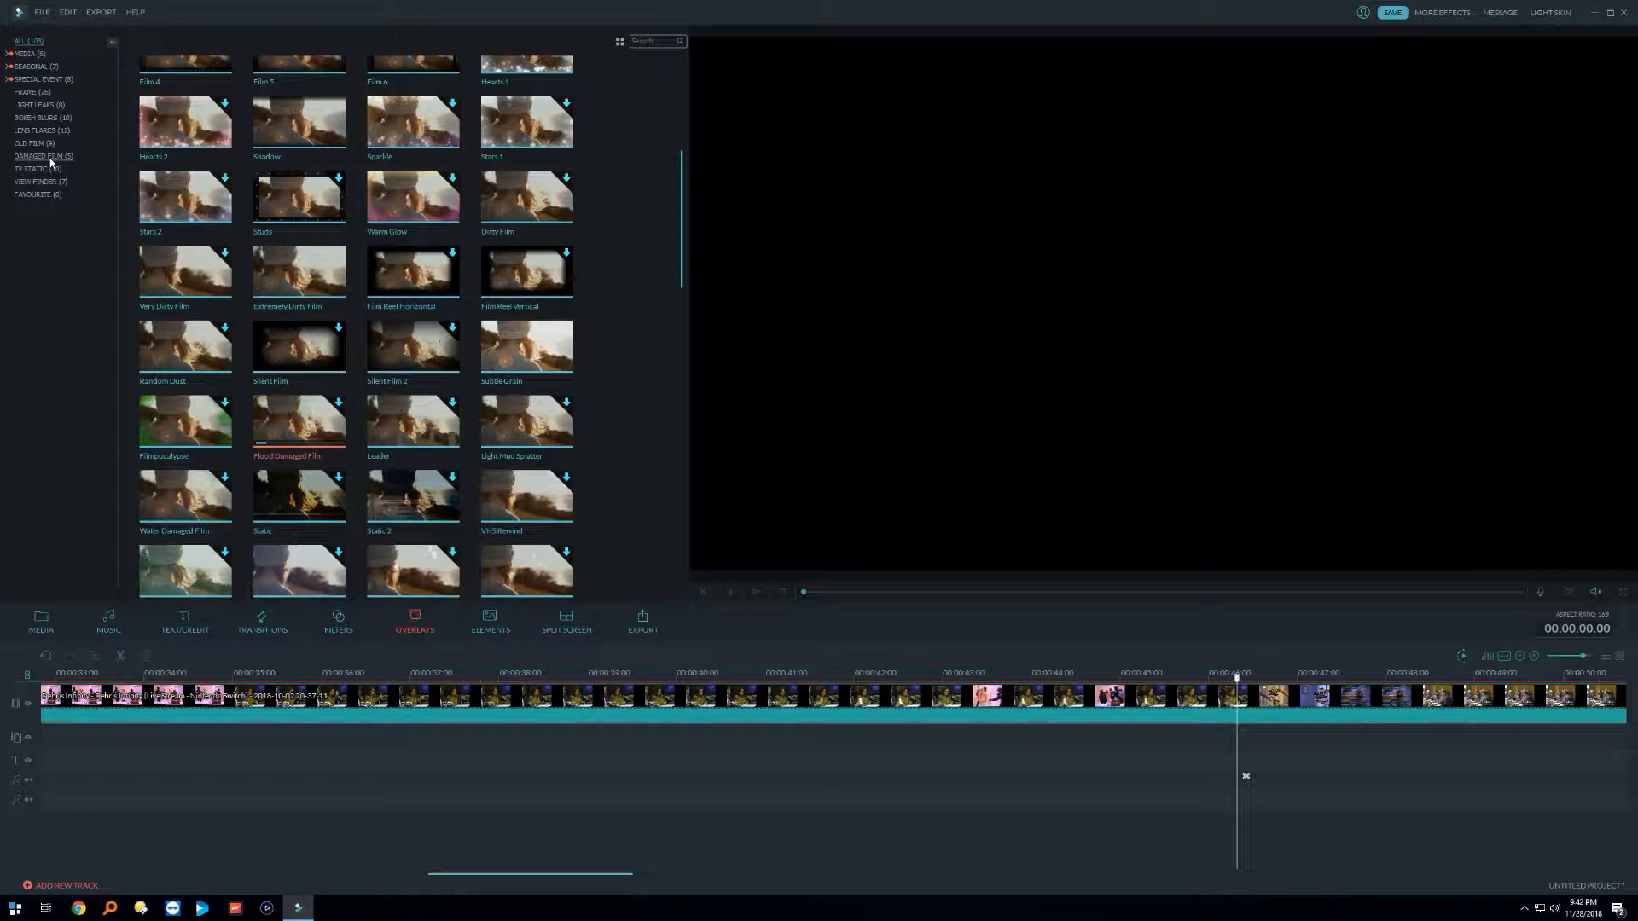
Step: View the Lens Flares and Light Leaks overlays, downloading Light Leak 8 and previewing Light Leak 1
click(41, 130)
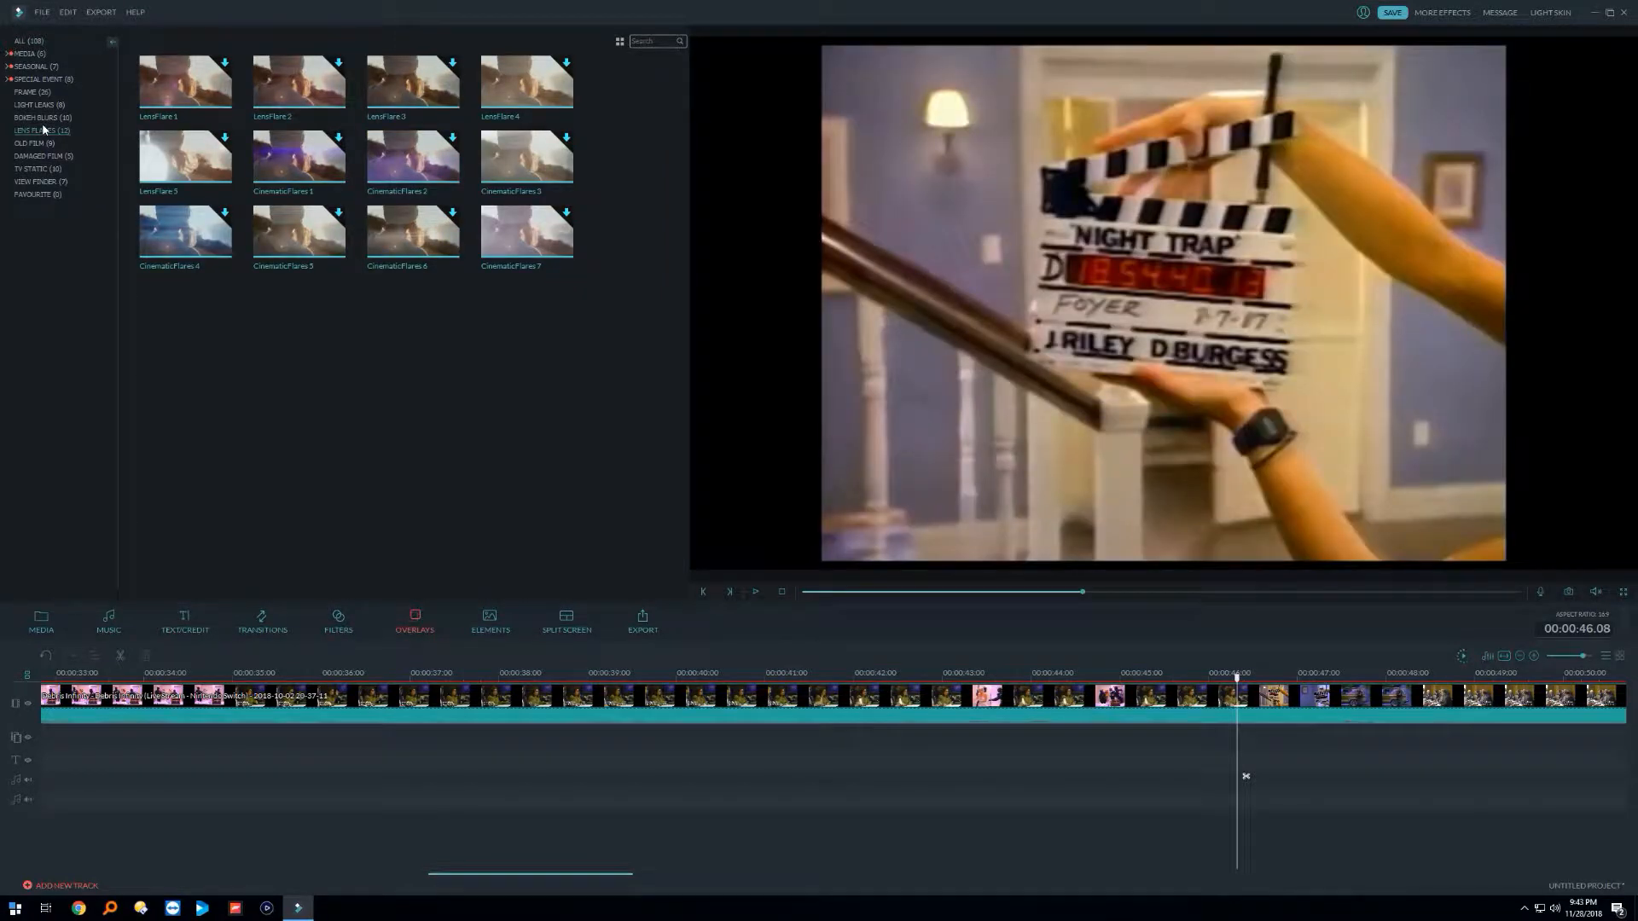
click(42, 105)
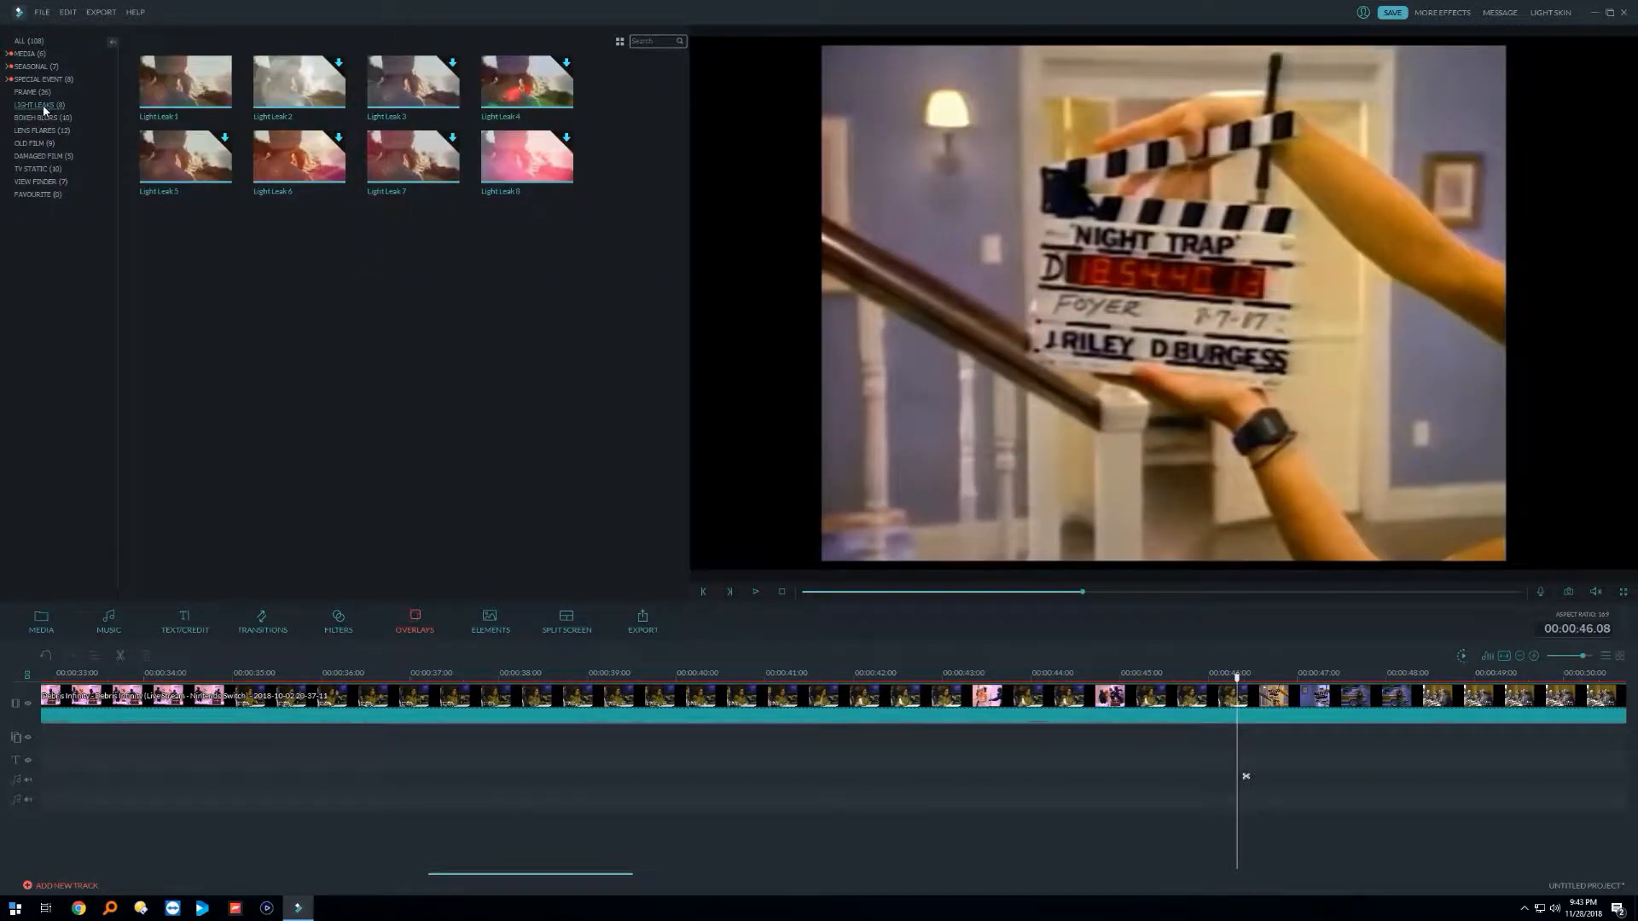
click(540, 171)
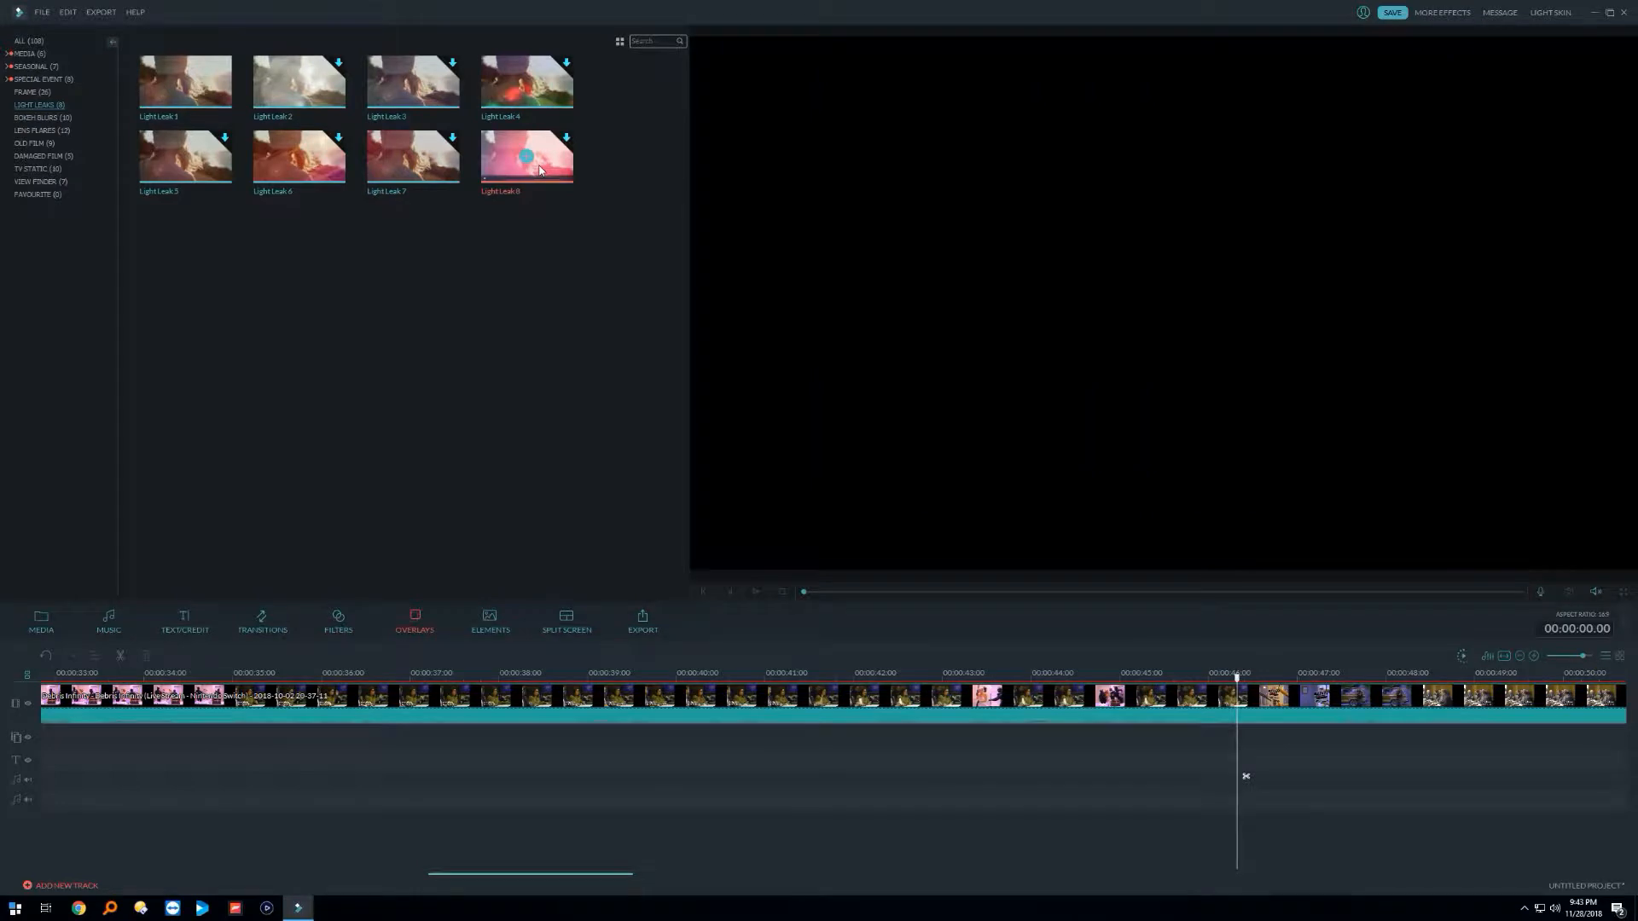
click(219, 75)
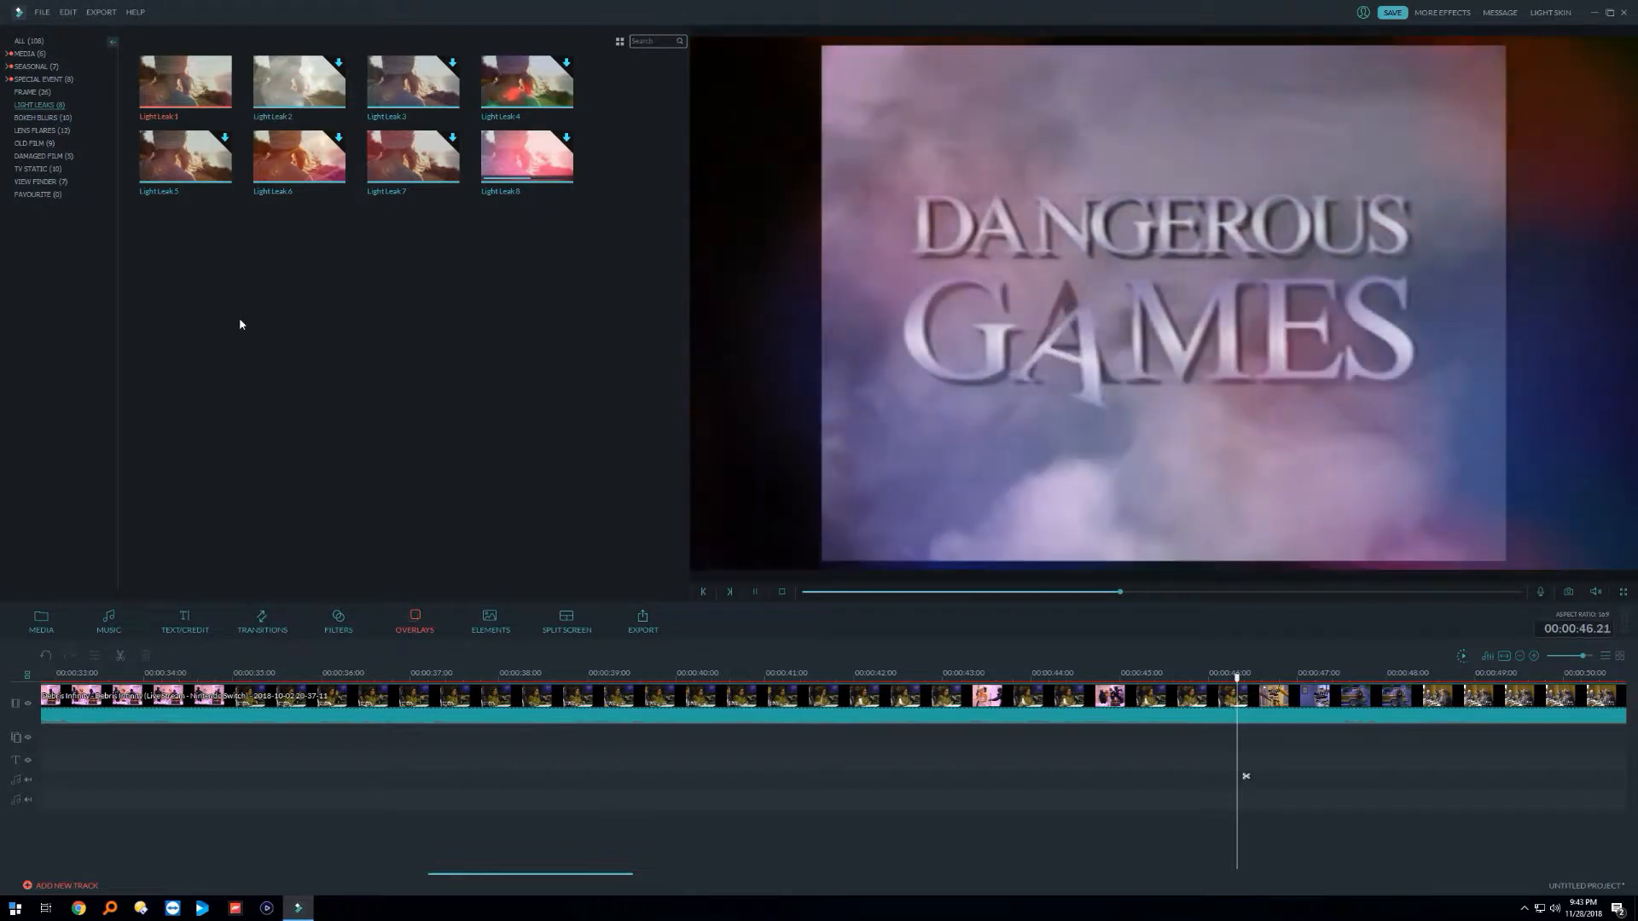
Step: Open the Love elements and preview Element Love 6, Element Love 4 and Element Love 3
click(491, 619)
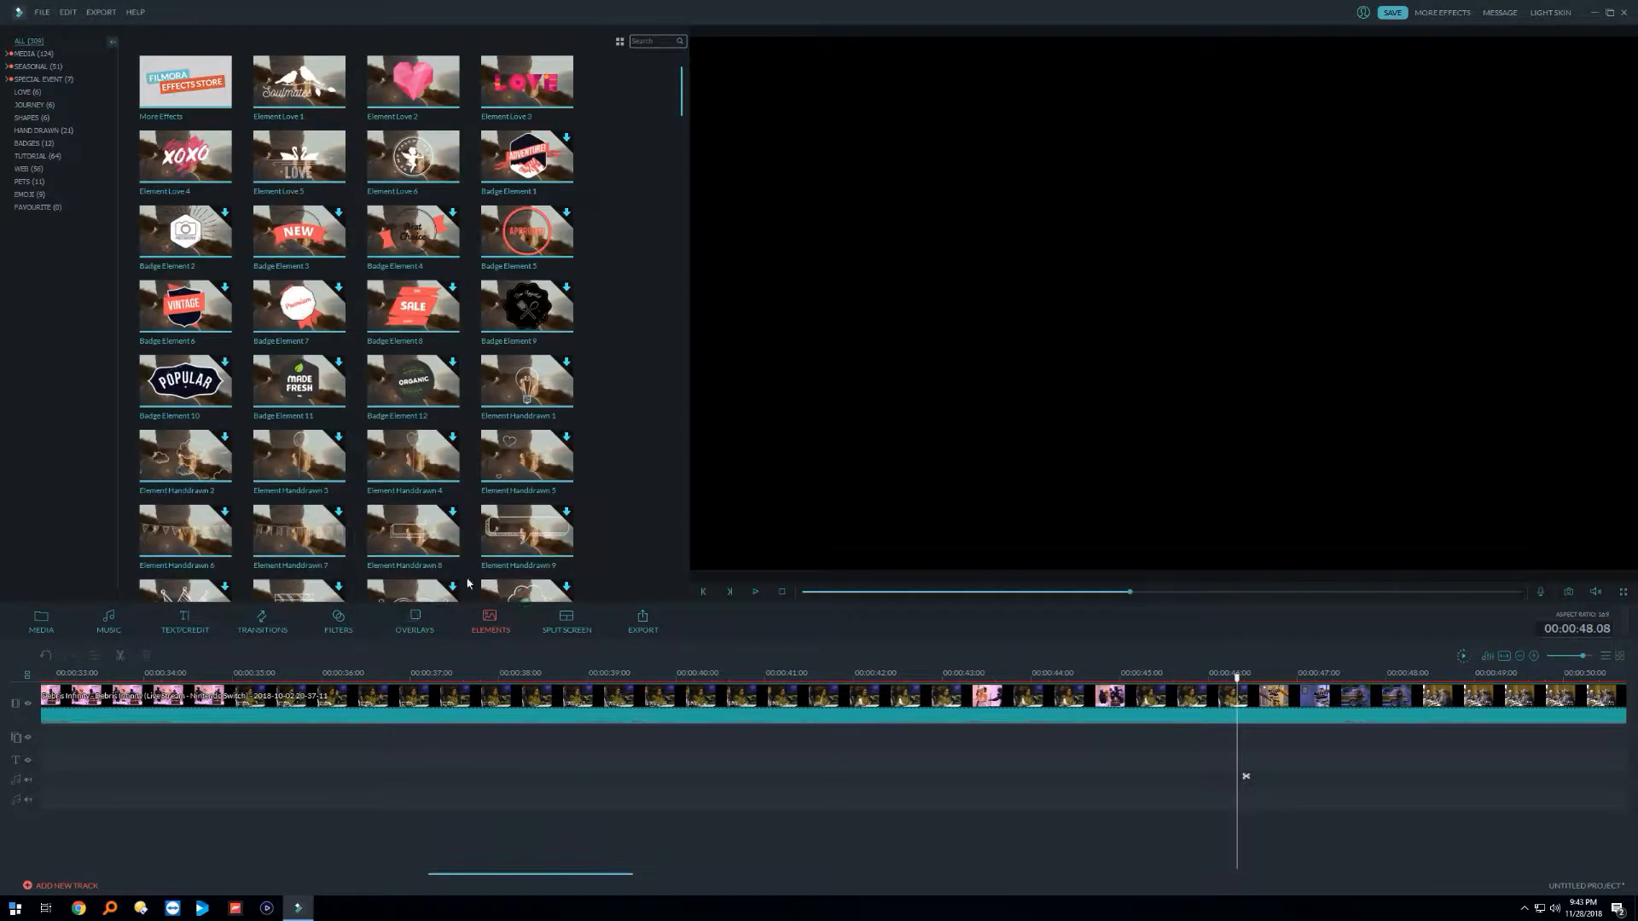
click(26, 92)
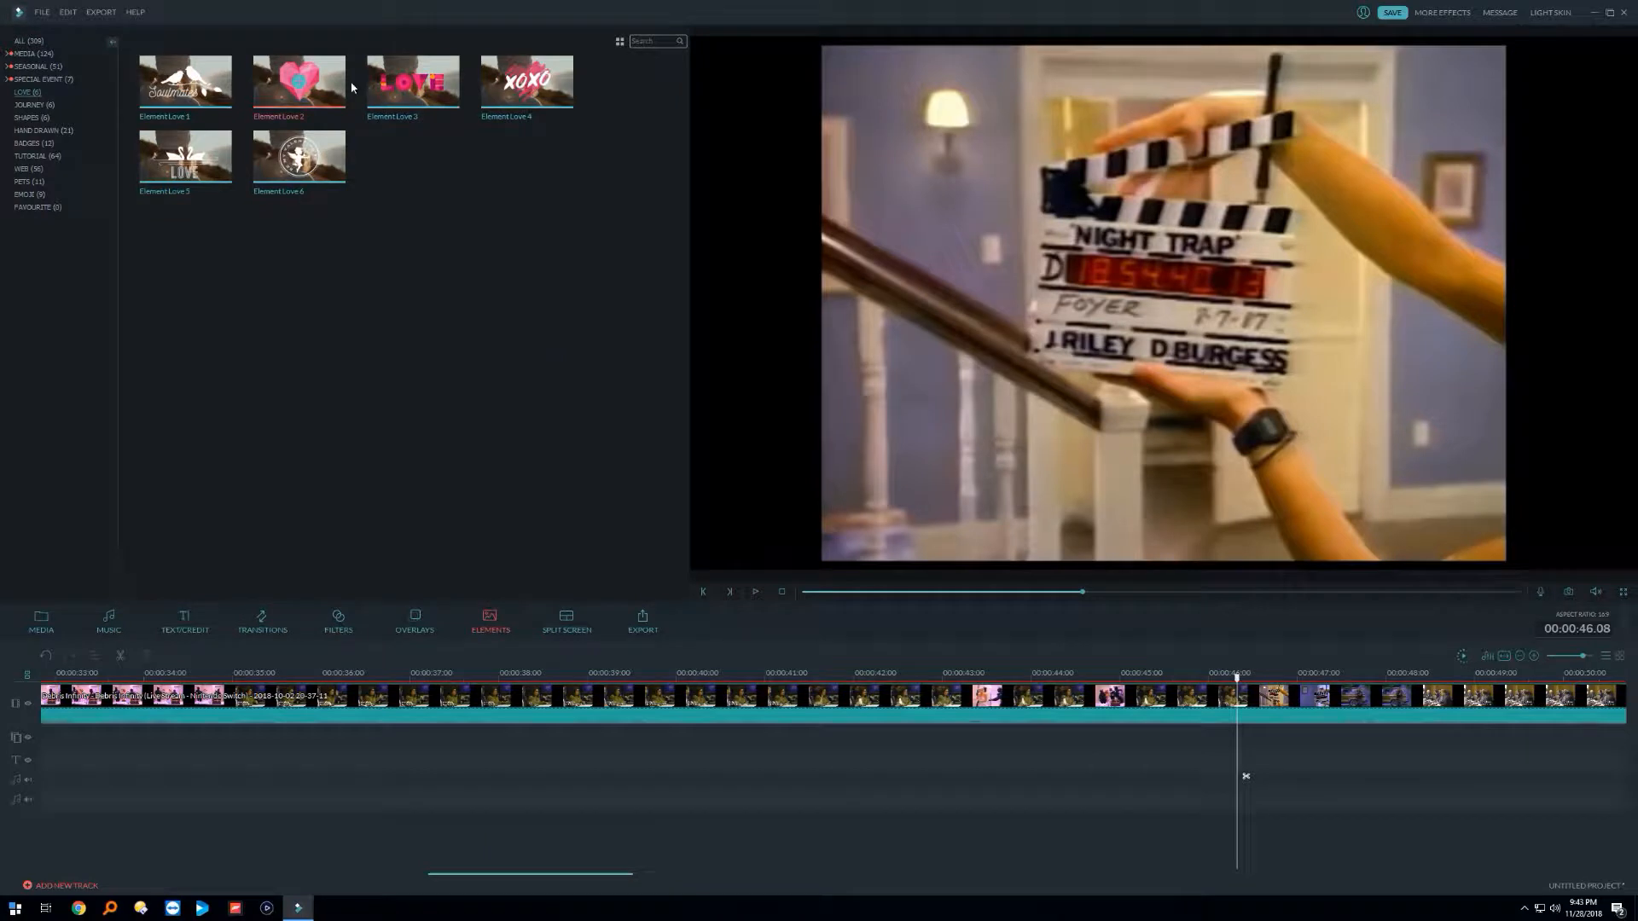
click(324, 156)
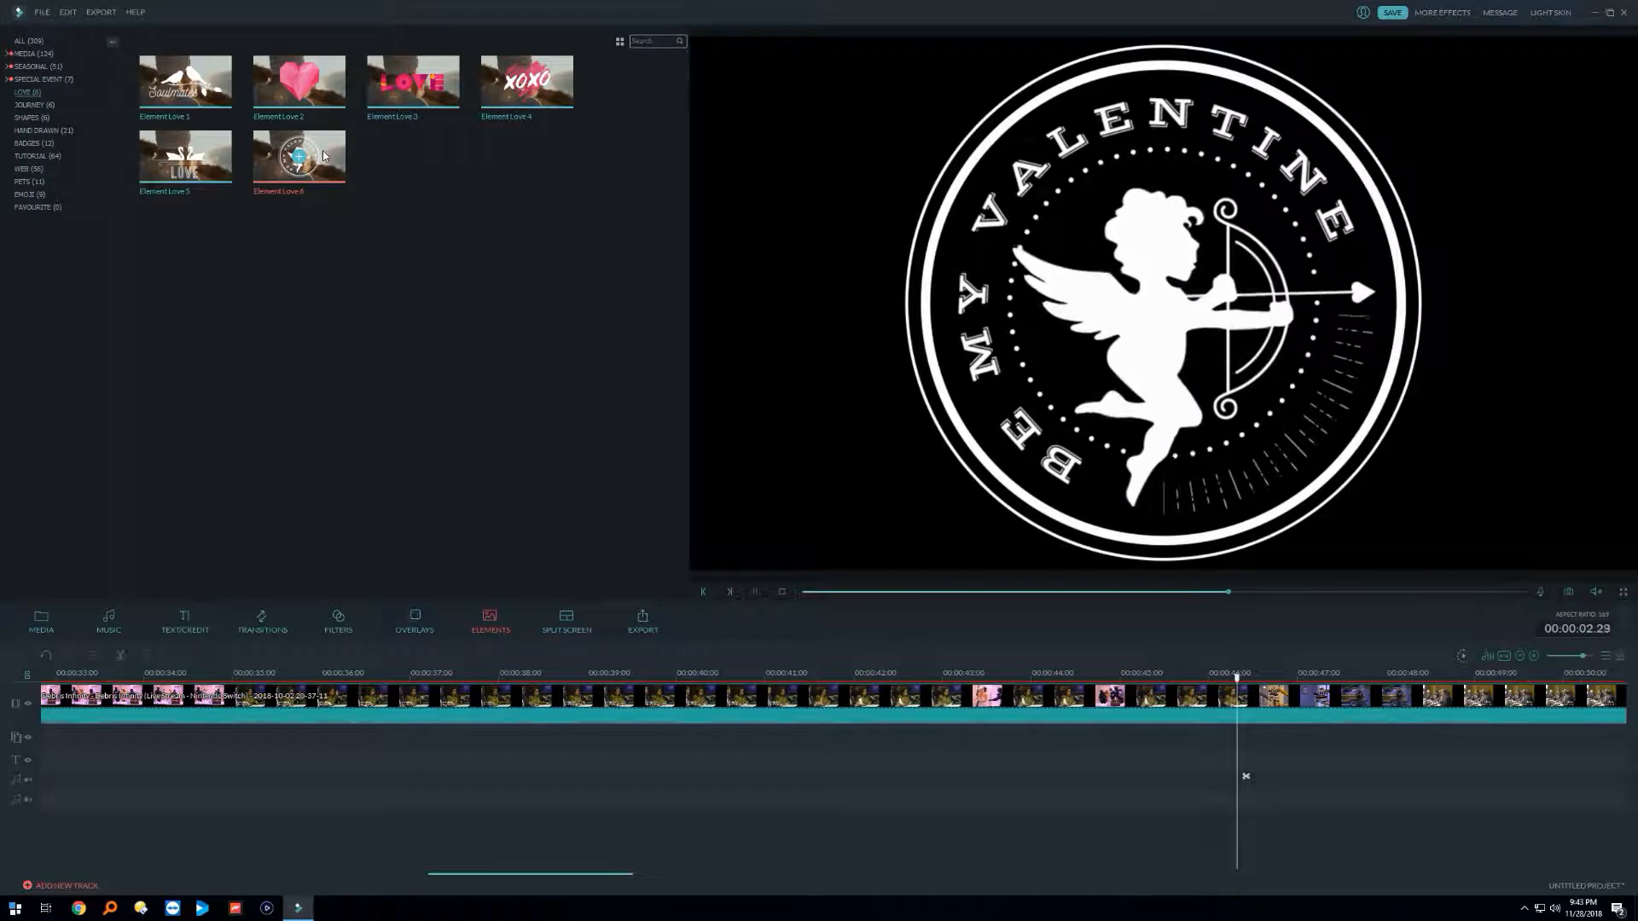
click(566, 104)
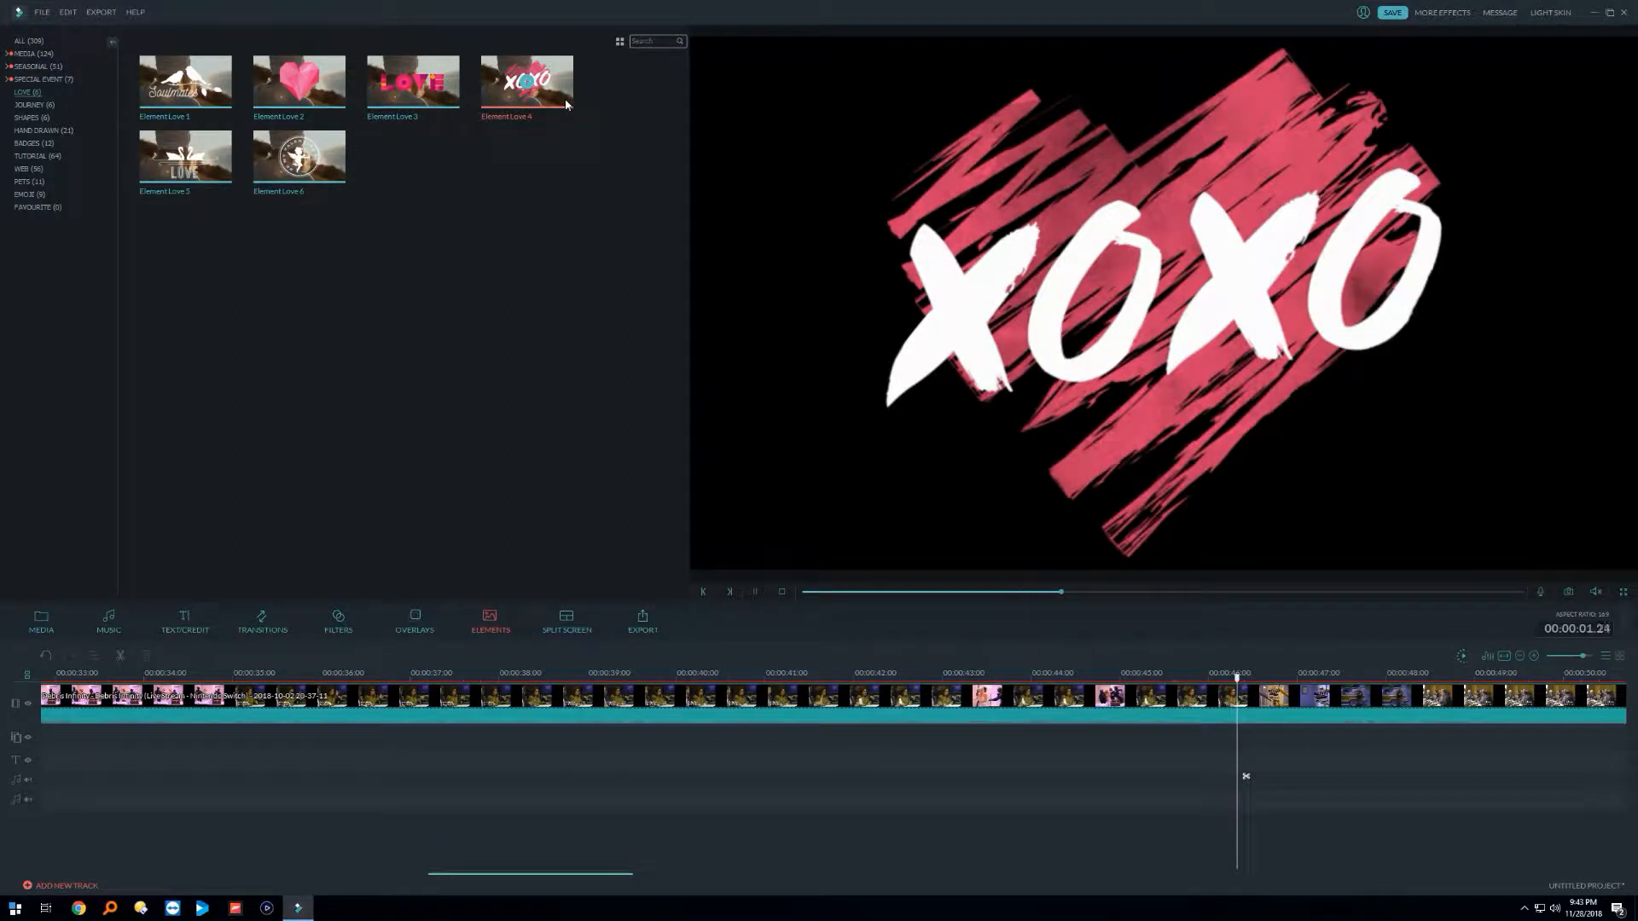
click(457, 99)
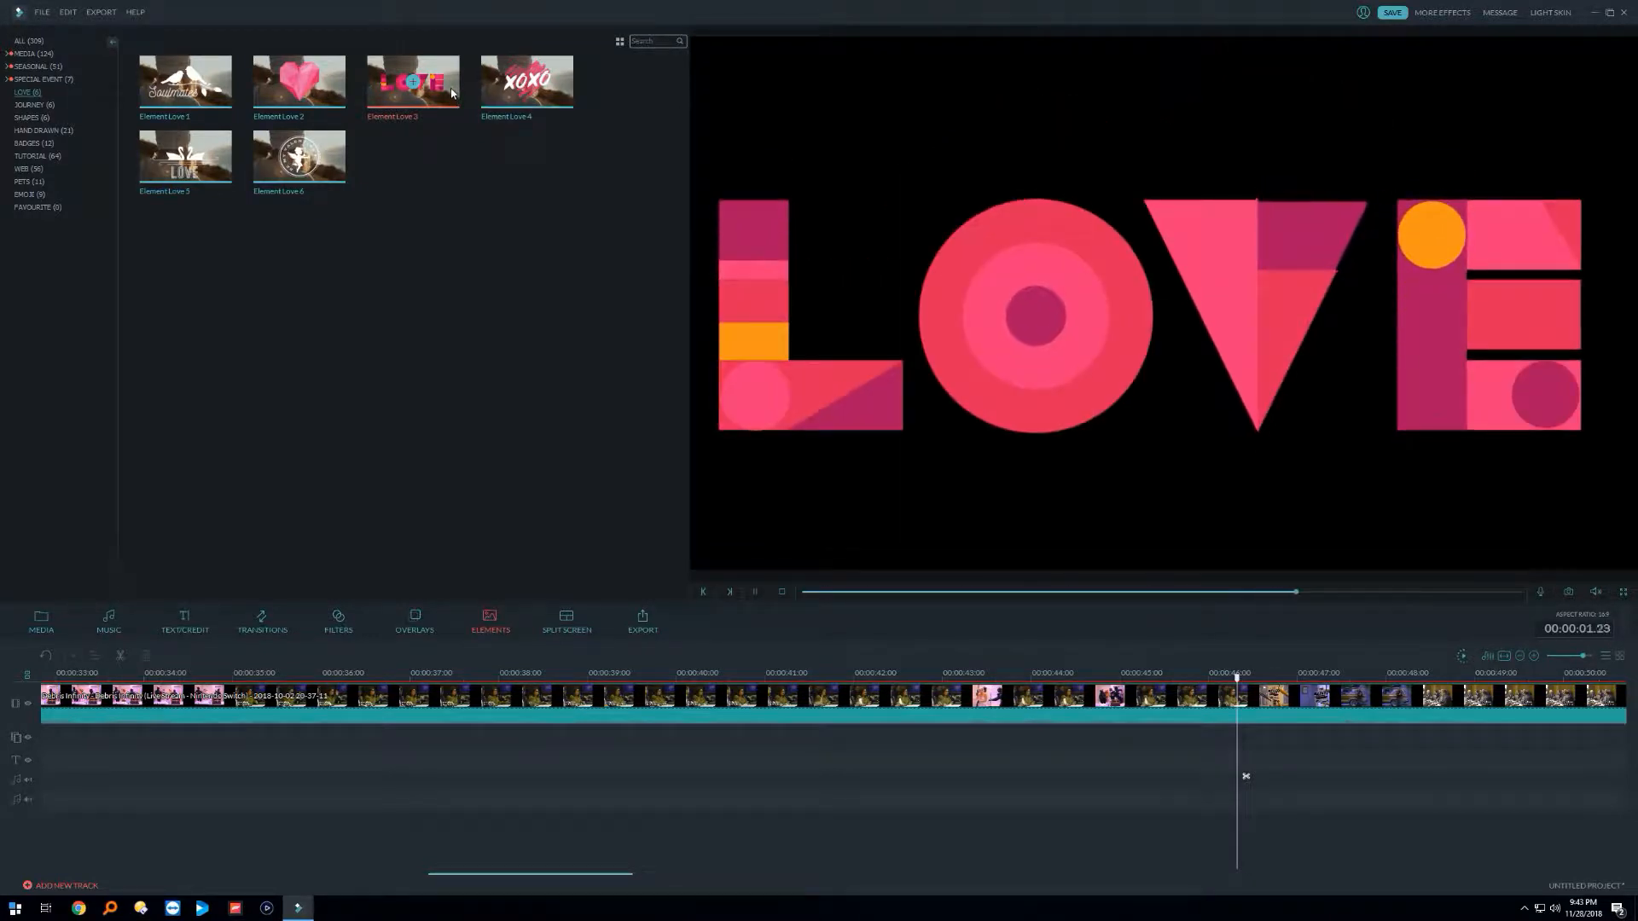
Step: Add Element Love 3 to the overlay track at about 00:00:36.15 and play the footage from 00:00:36.10
drag(418, 472, 370, 757)
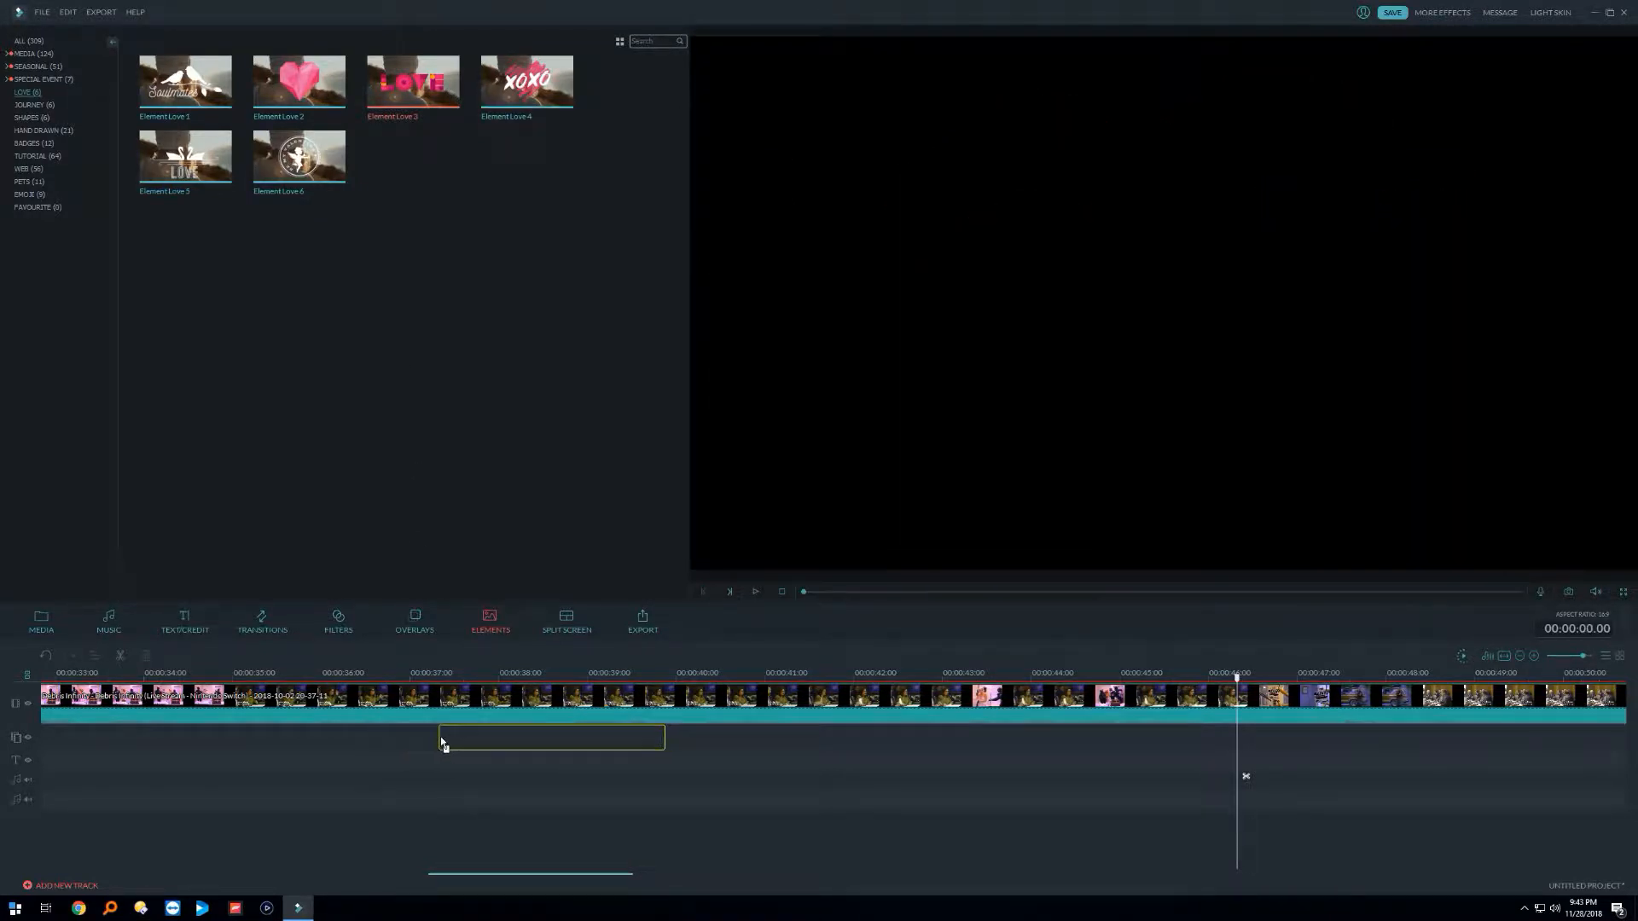
drag(375, 744, 375, 744)
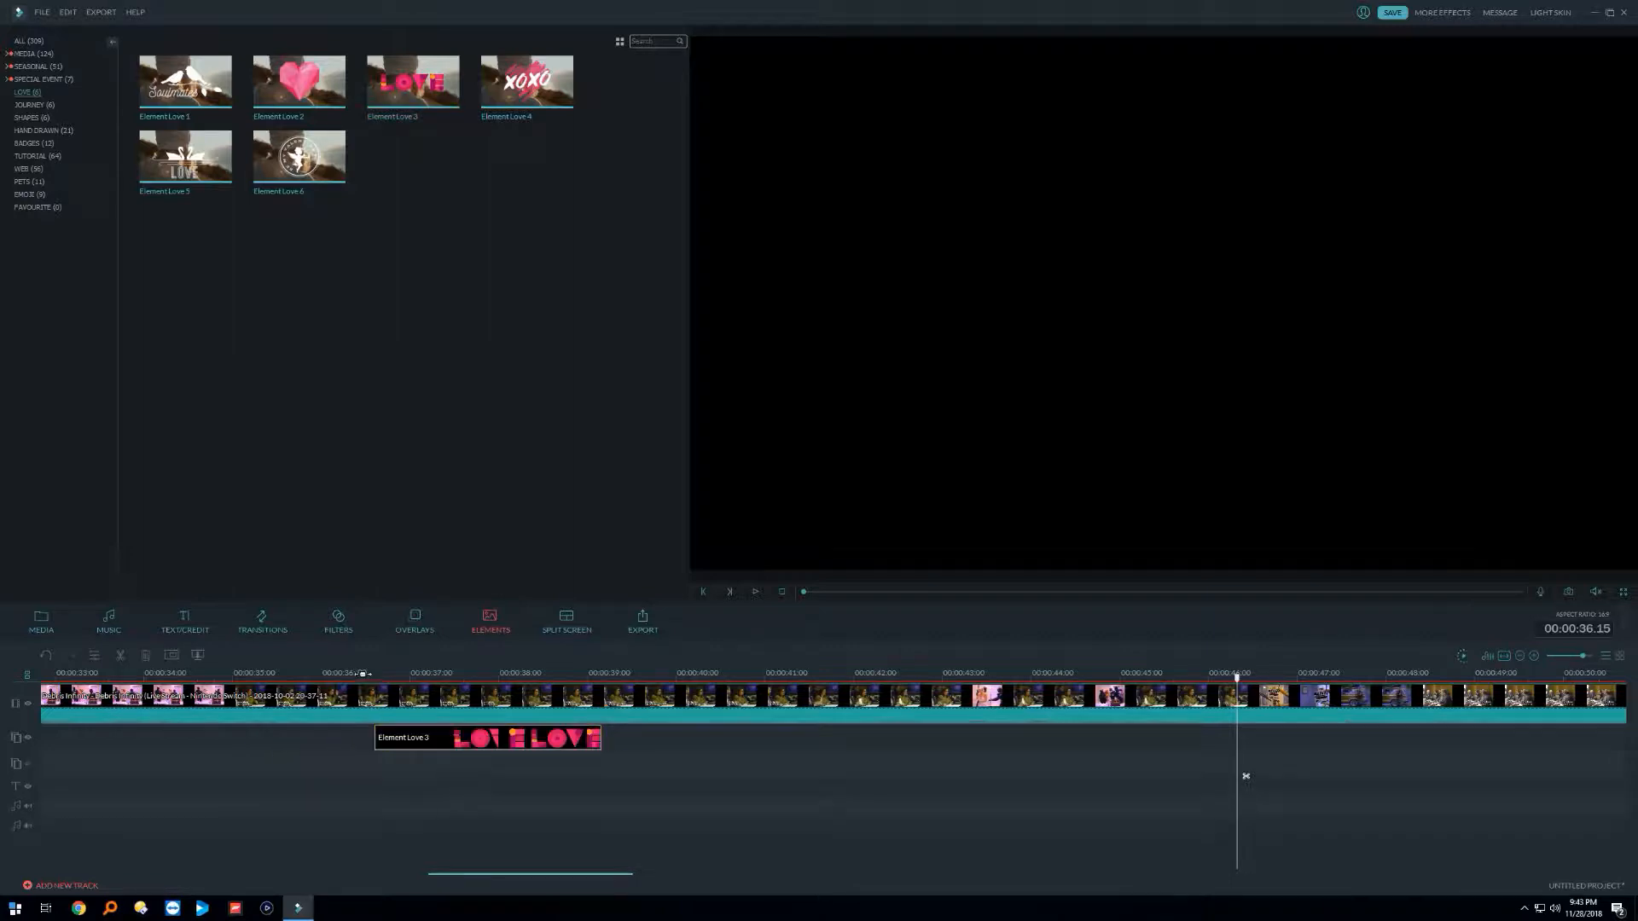
click(356, 674)
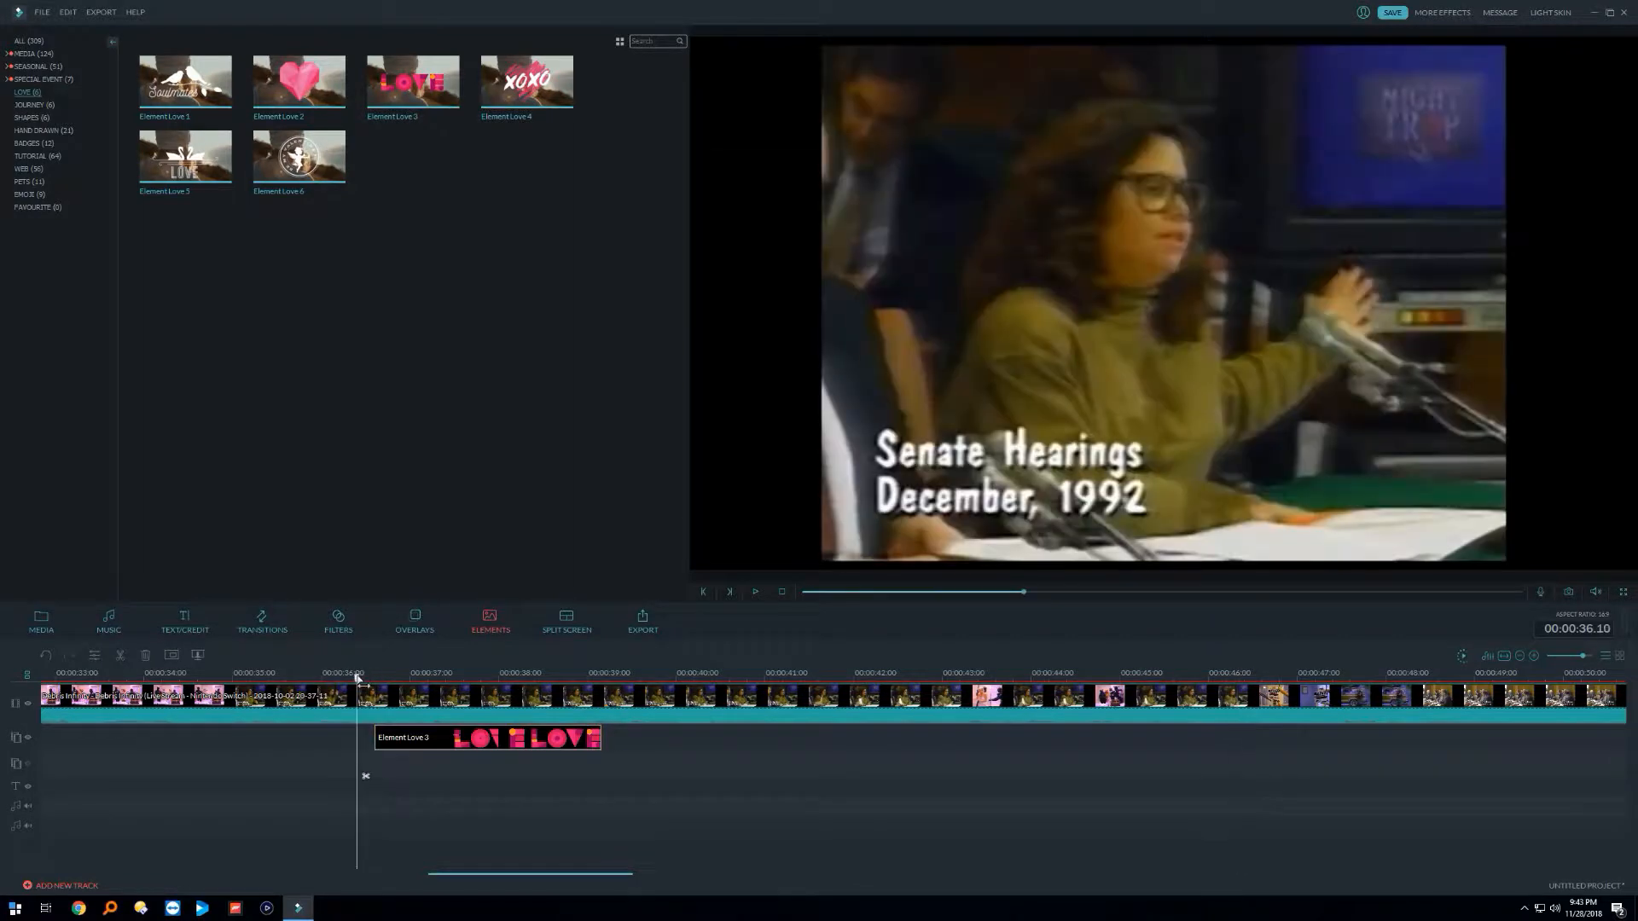
click(755, 593)
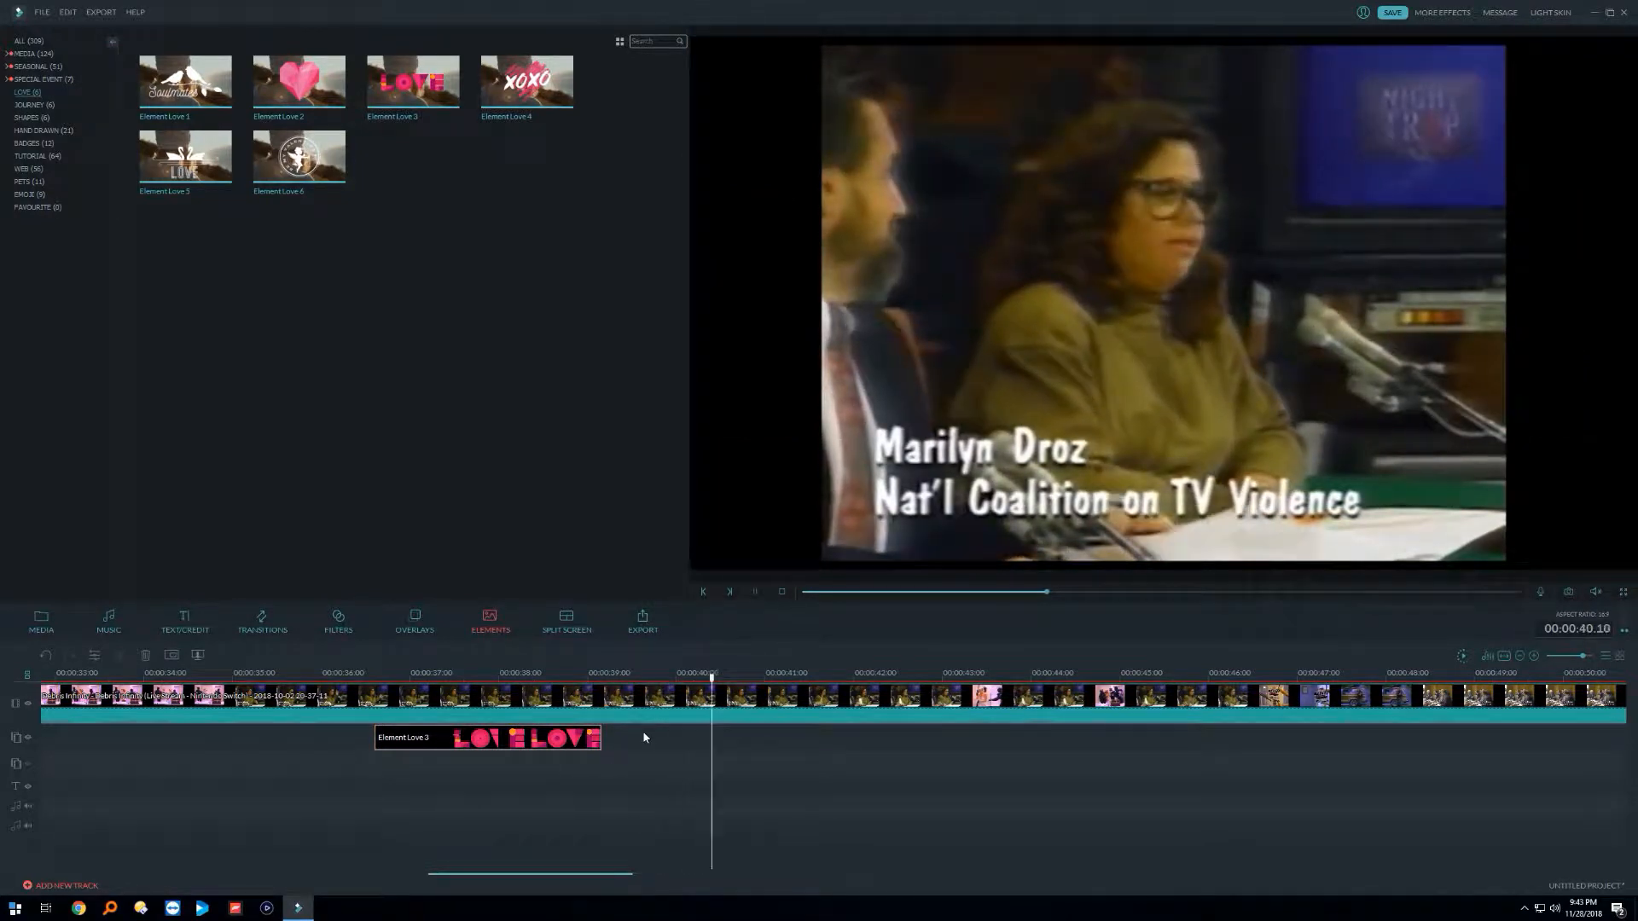
Step: Try to lengthen the Element Love 3 clip, and move it to start at about 00:00:38.10
drag(602, 737, 650, 746)
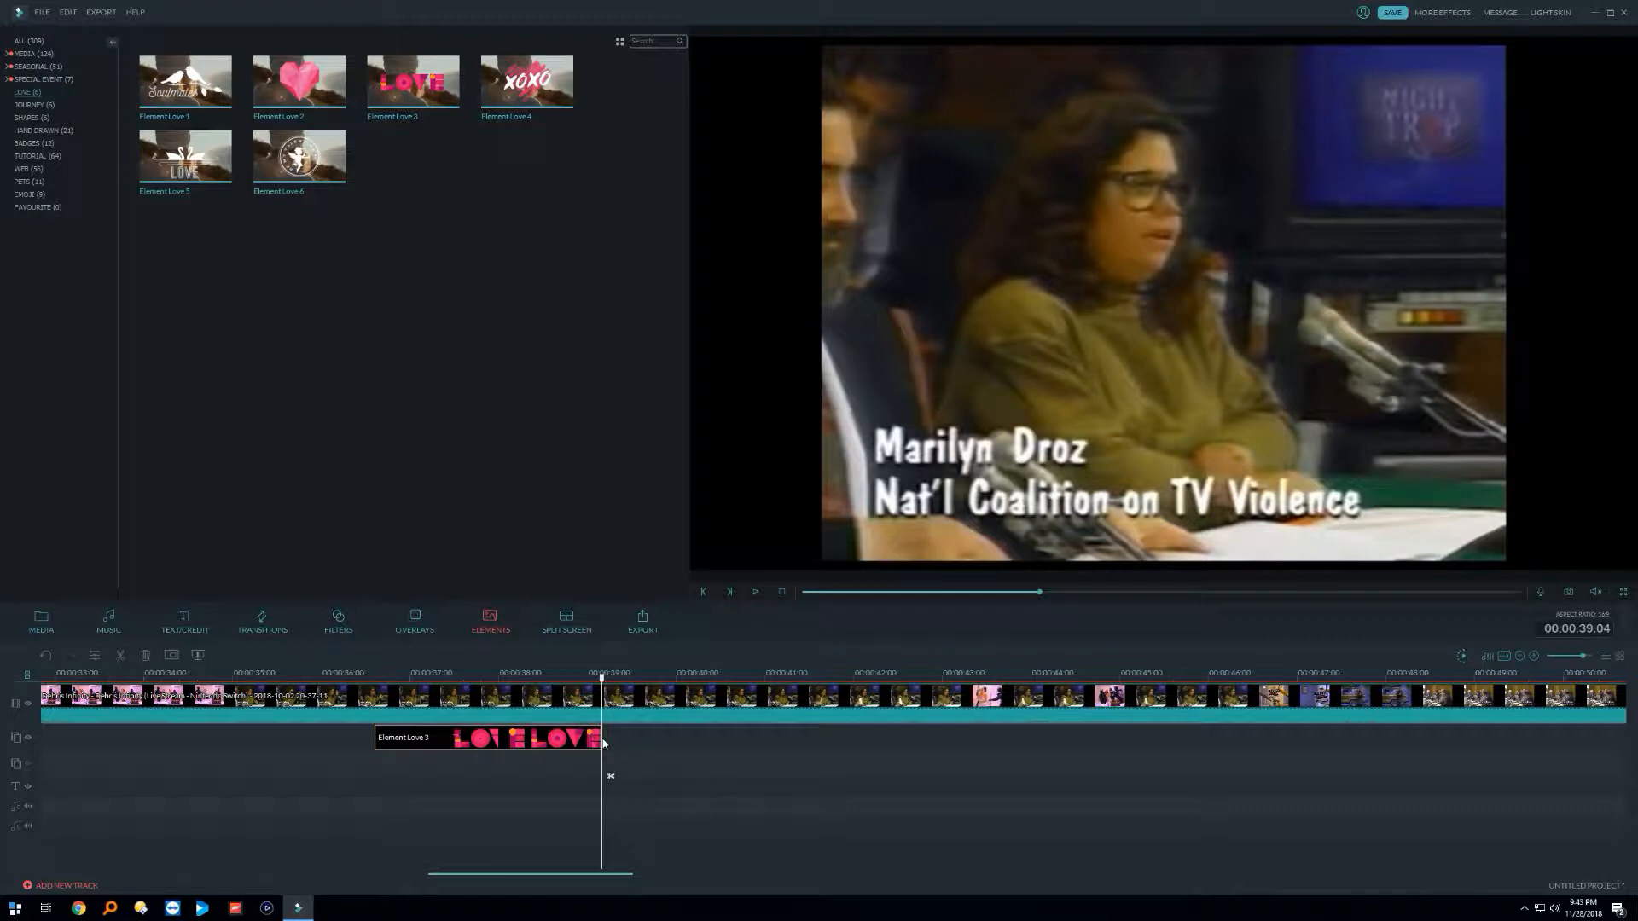
drag(602, 739, 676, 744)
click(556, 679)
mouse_move(601, 739)
mouse_down()
mouse_move(726, 741)
mouse_move(541, 741)
mouse_move(602, 739)
mouse_up()
right_click(521, 741)
click(499, 742)
drag(468, 743, 629, 741)
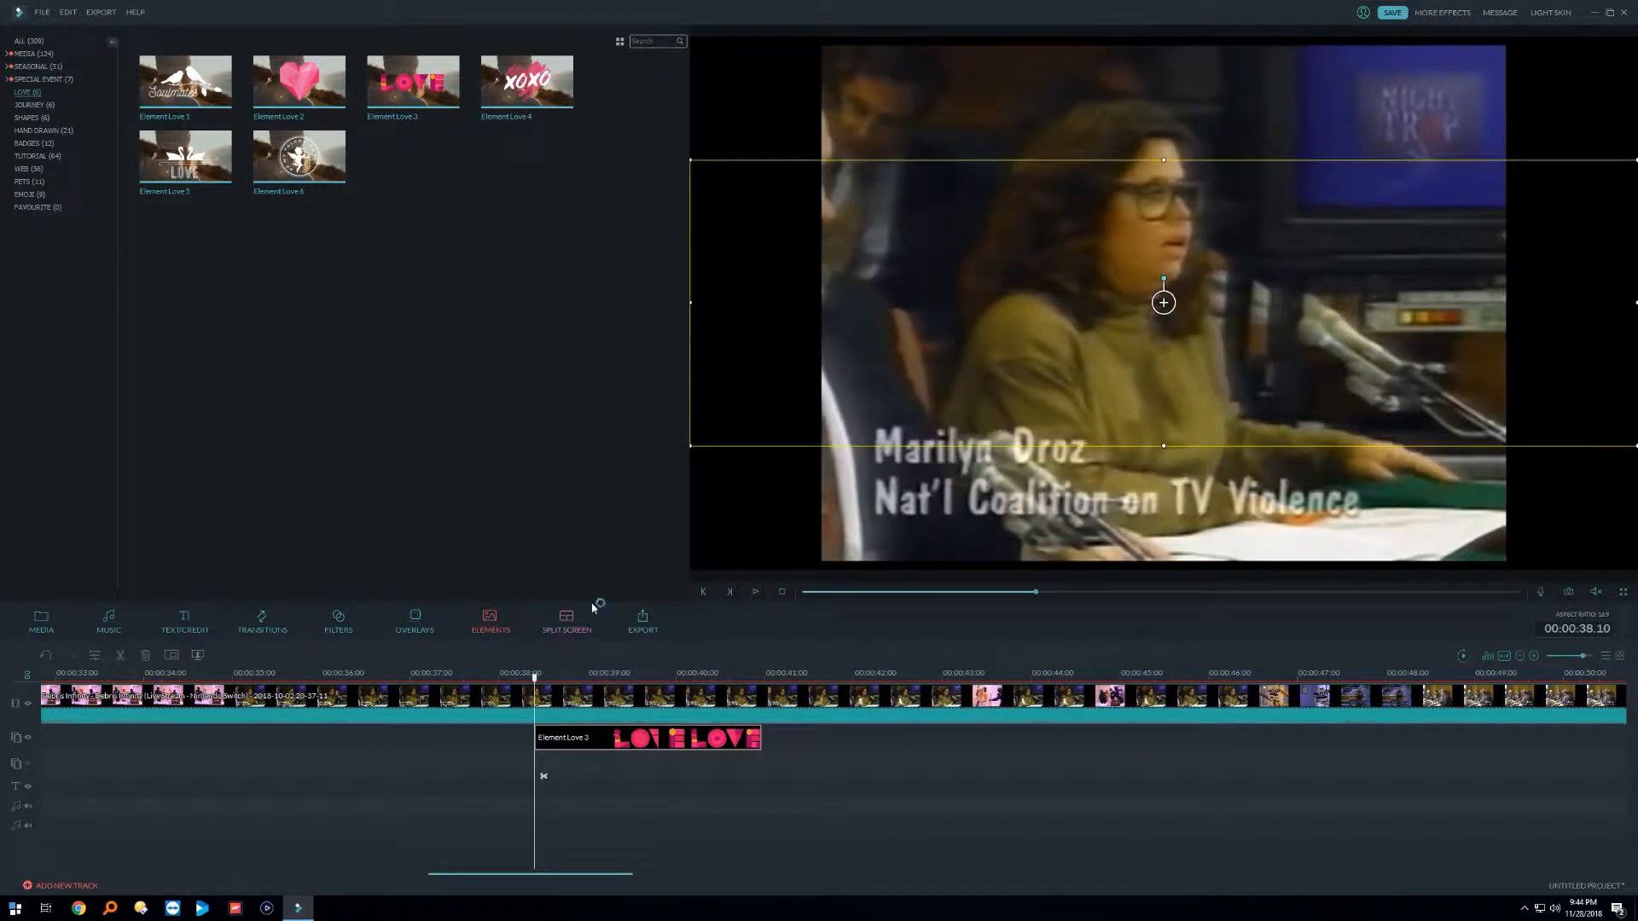
Step: Replace the love element with Element Travel 2 from the Journey group at 00:00:36.23, and play it over the footage
click(31, 106)
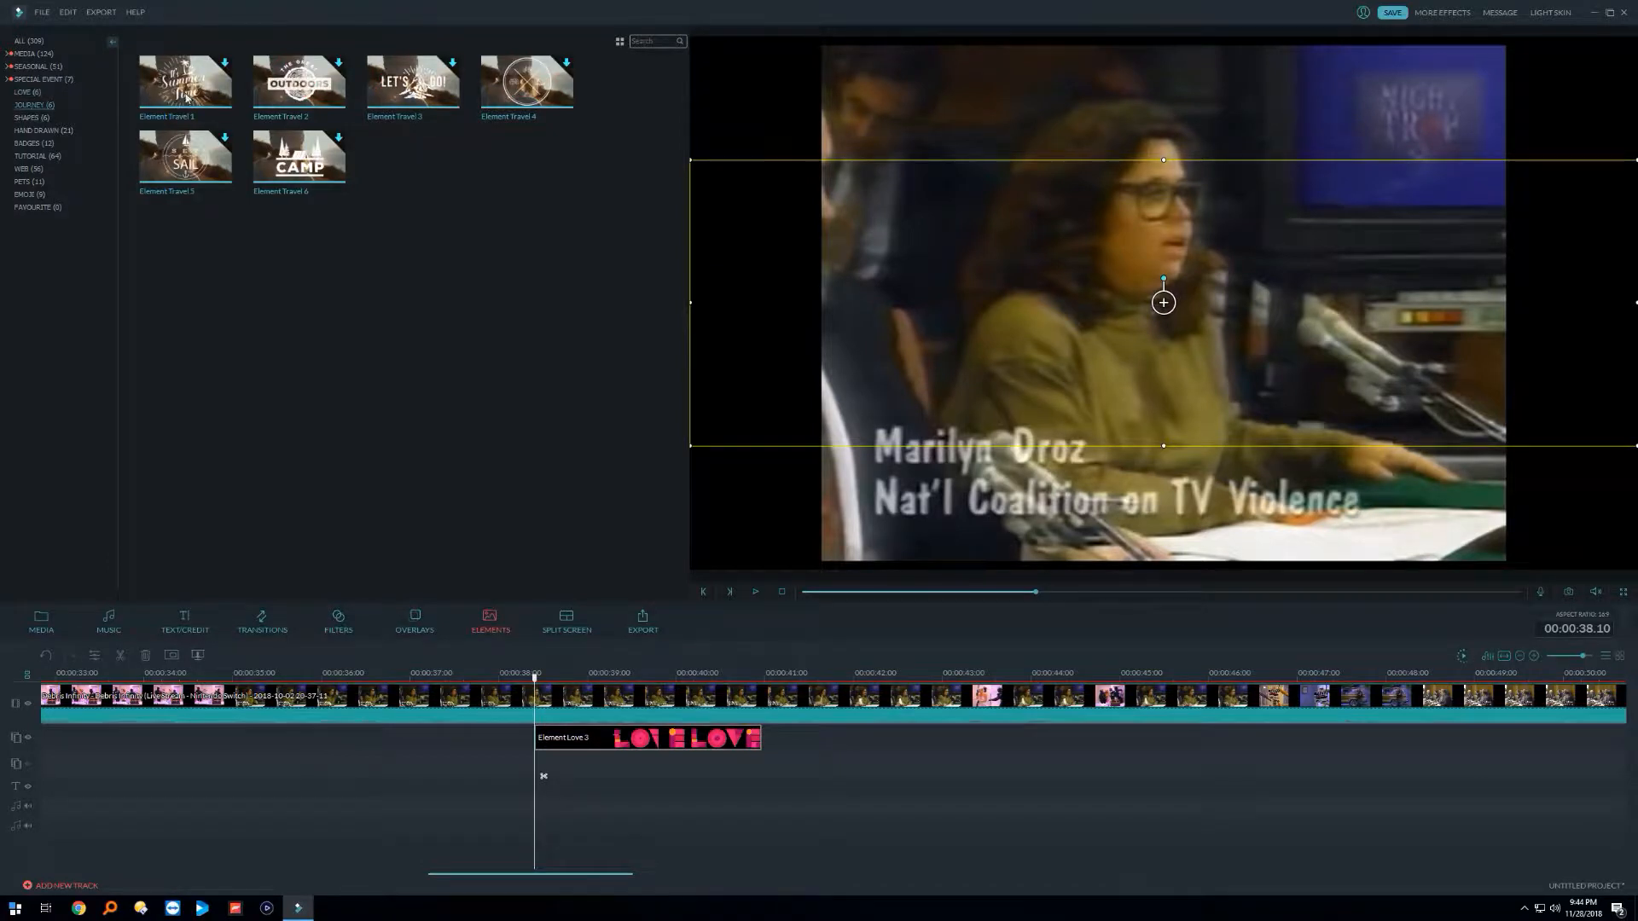
click(325, 100)
drag(344, 106, 404, 737)
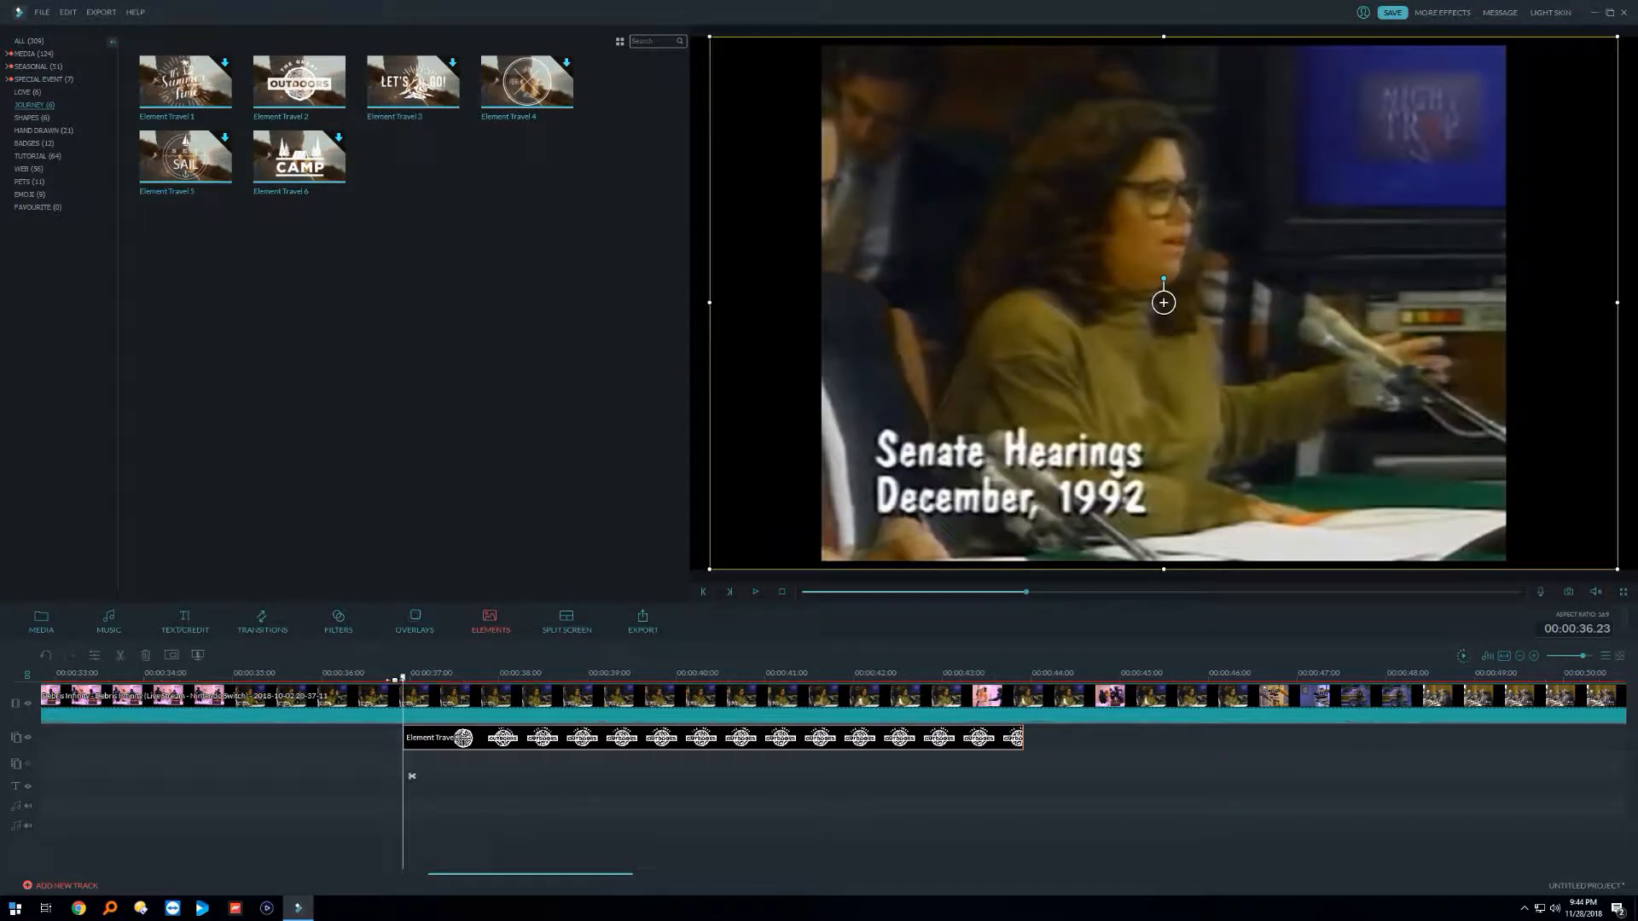
click(755, 591)
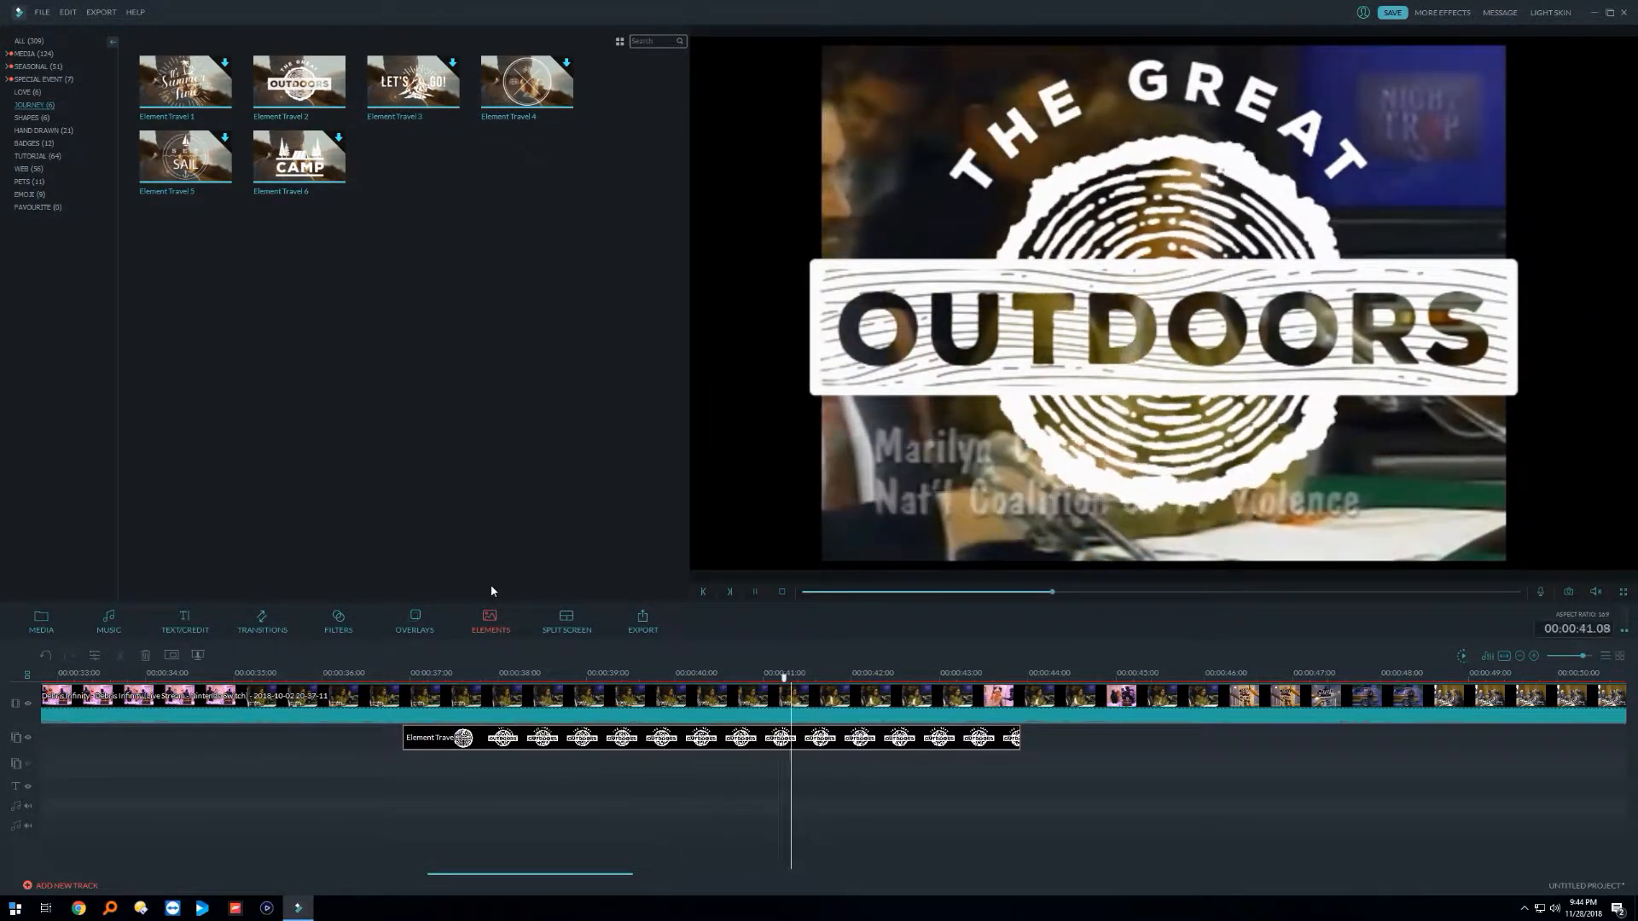
click(755, 592)
Step: Browse the Badges, Pets and Hand Drawn elements, downloading Badge Element 6
click(34, 143)
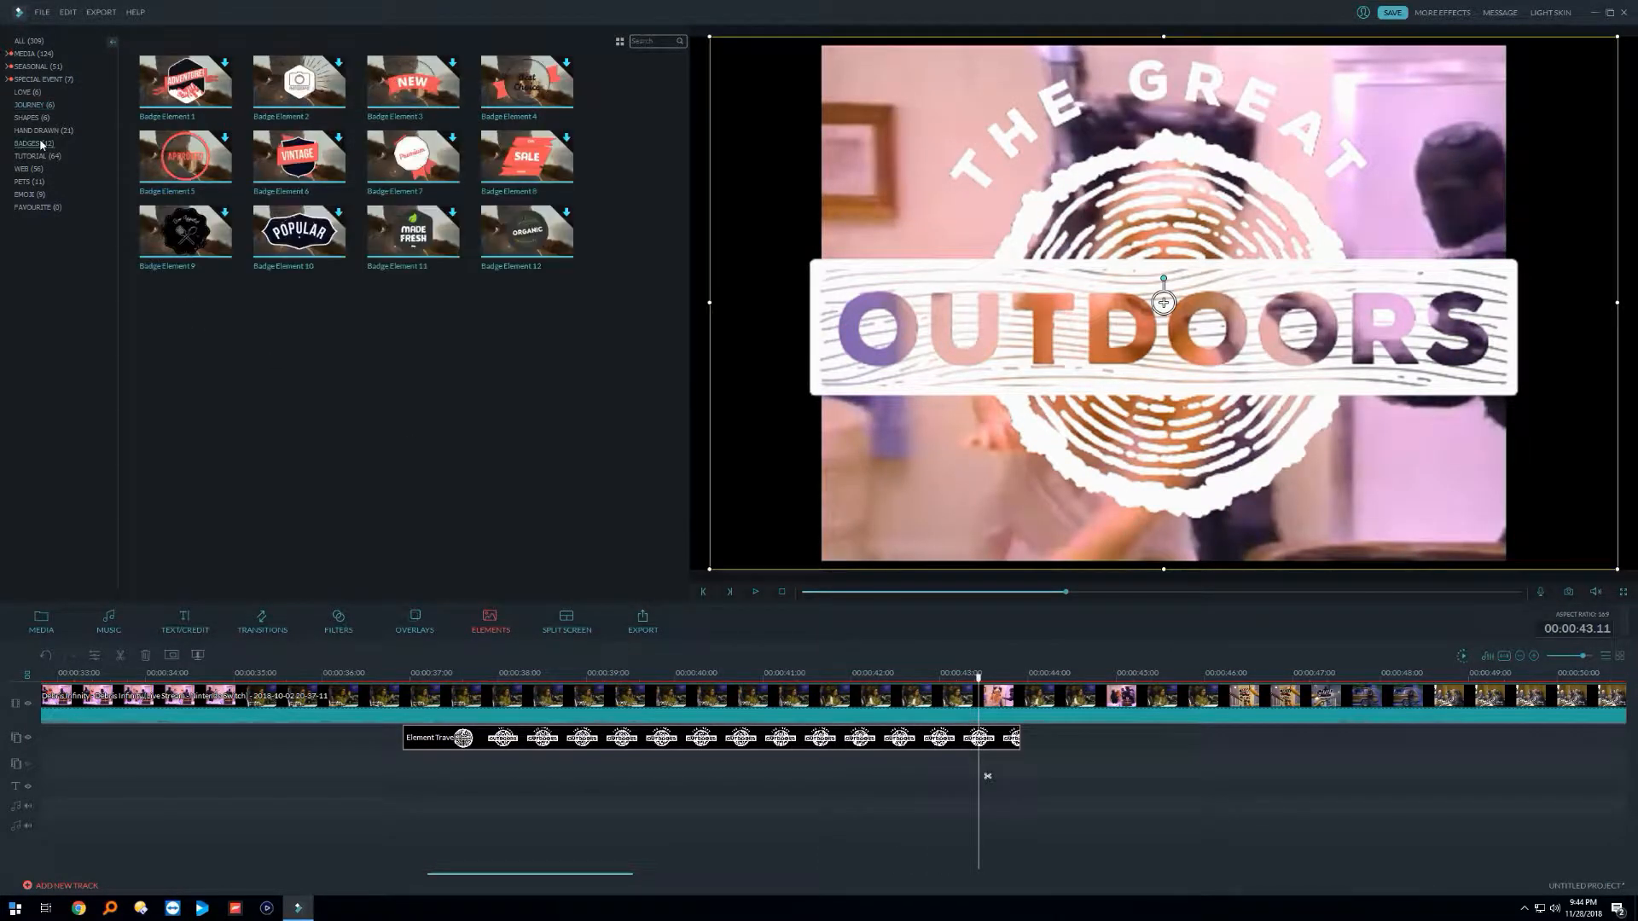
double_click(337, 168)
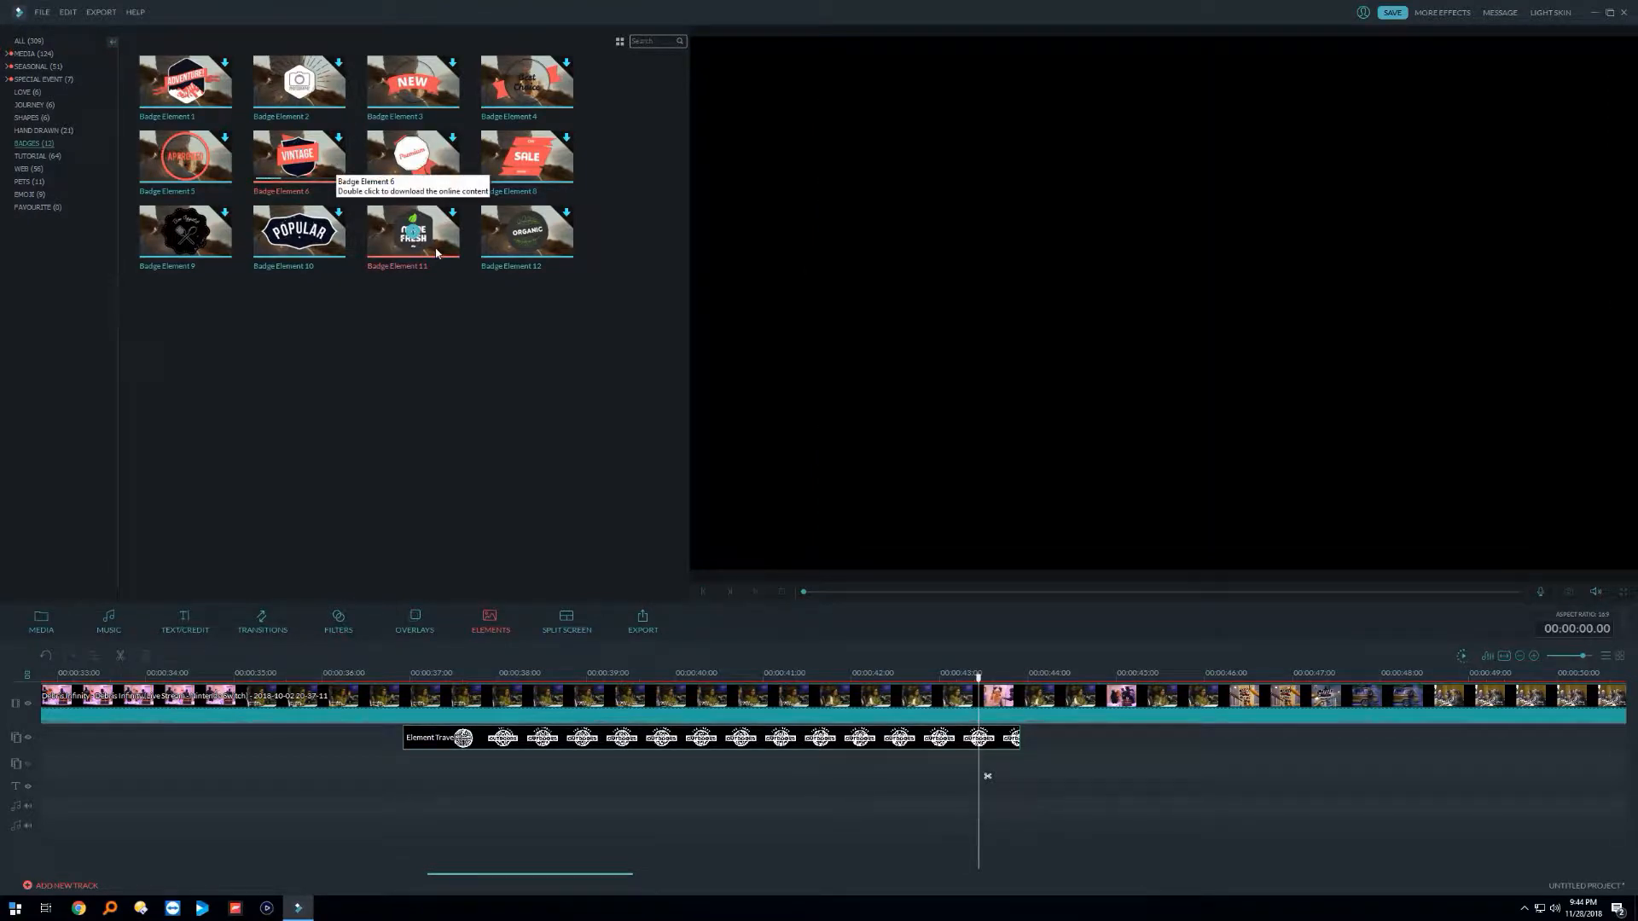
click(36, 183)
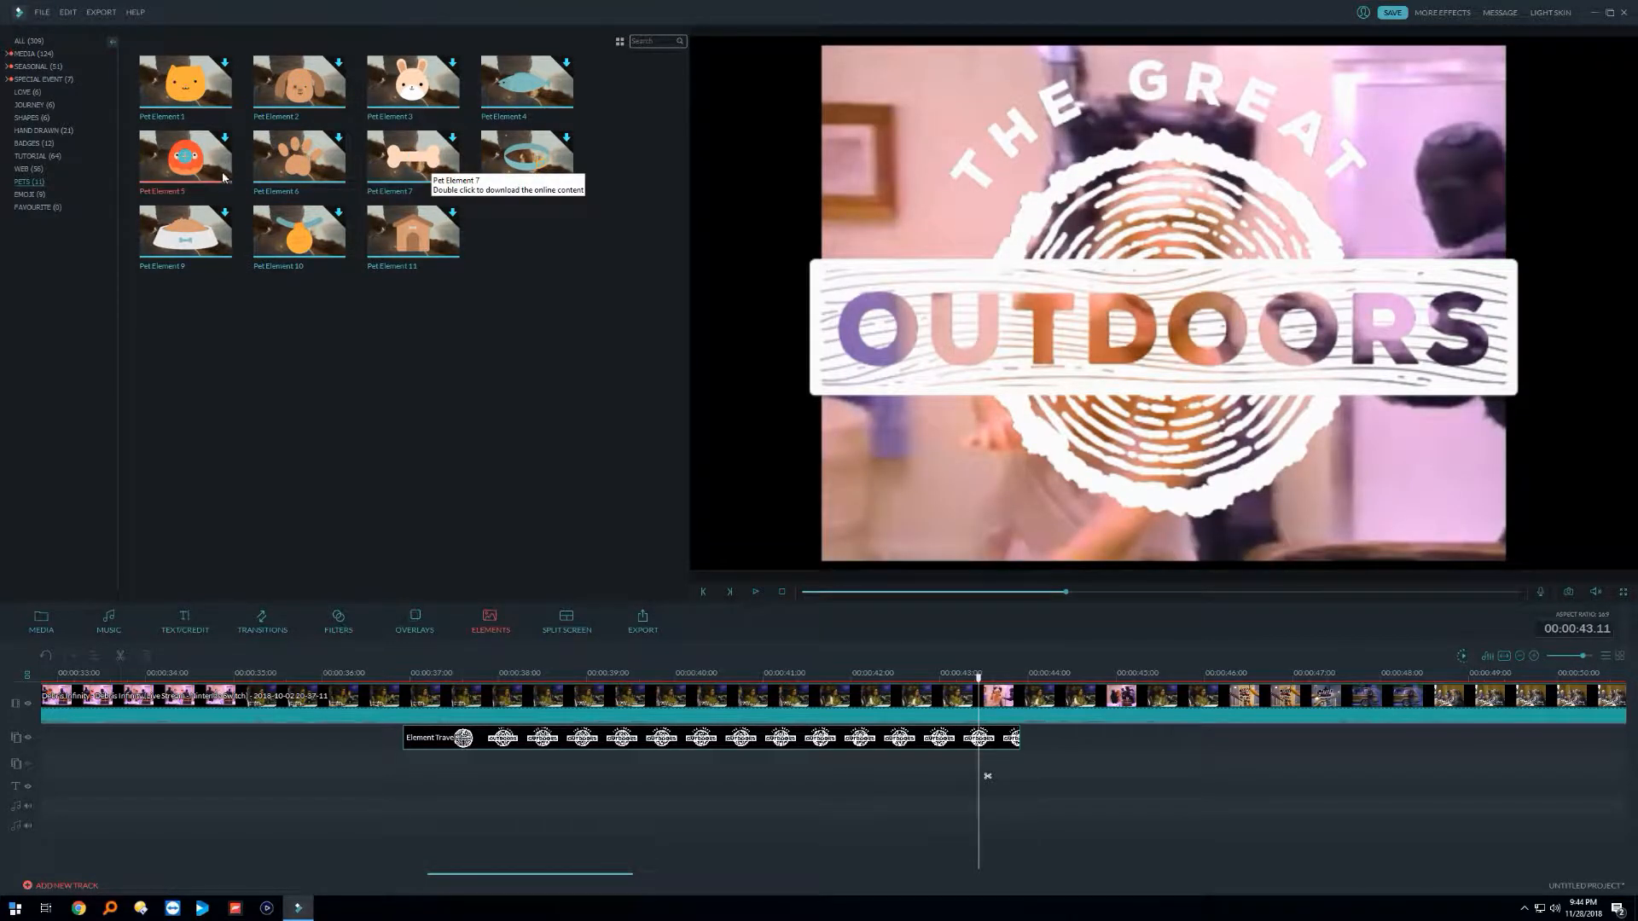
click(53, 132)
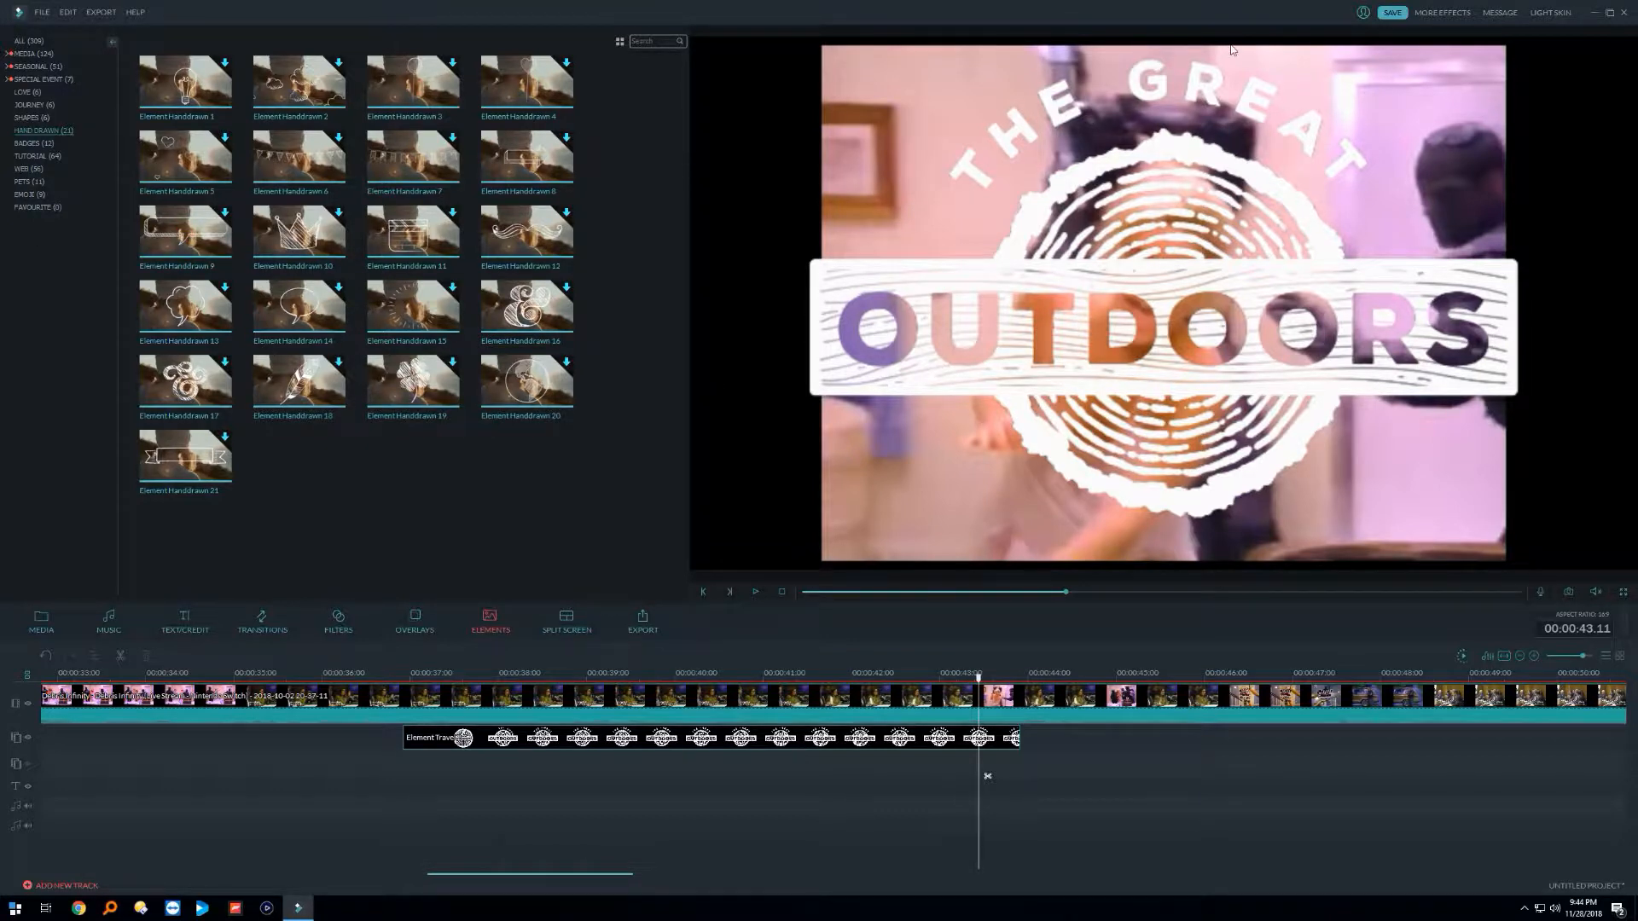
Step: Delete the Element Travel 2 clip from the overlay track and the main footage clip from the video track
click(575, 743)
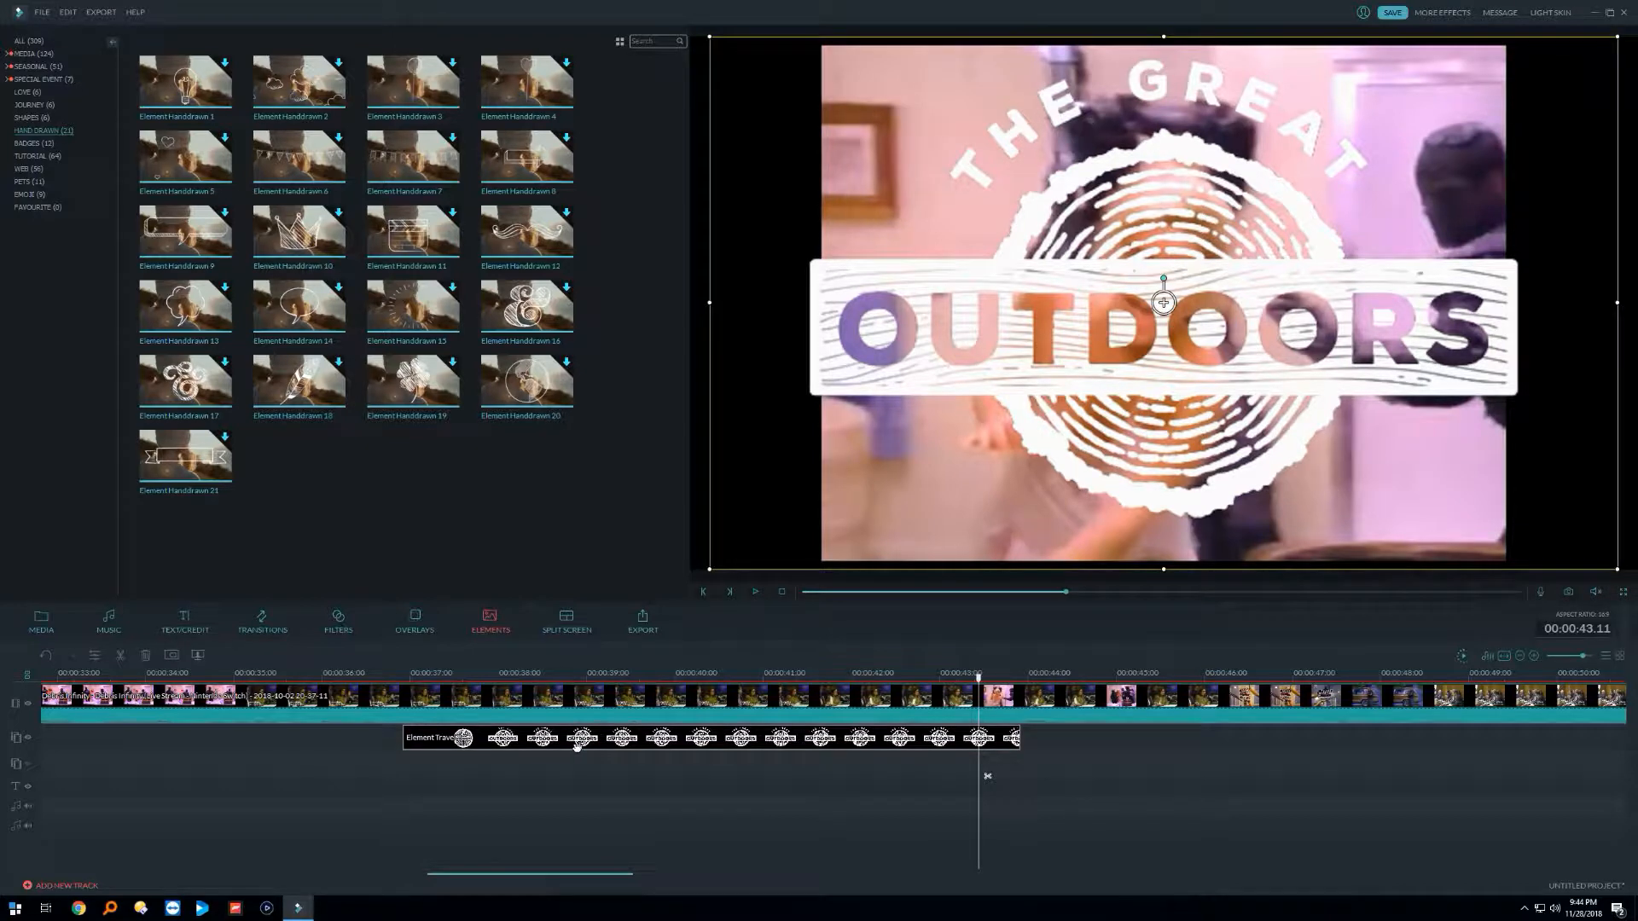
key(Delete)
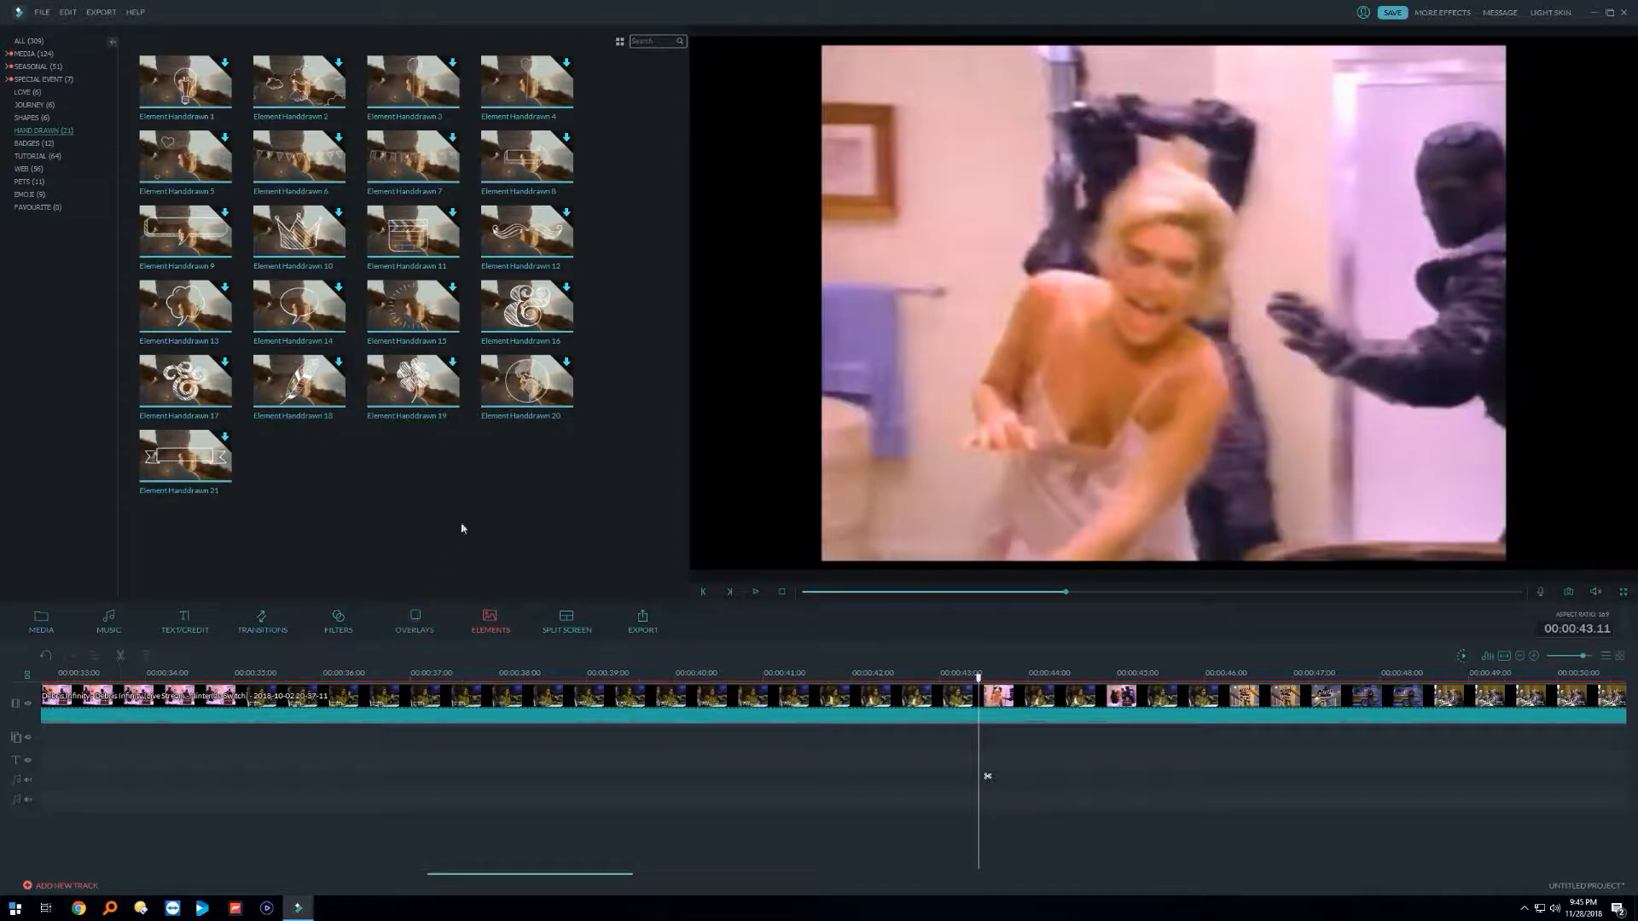
click(566, 627)
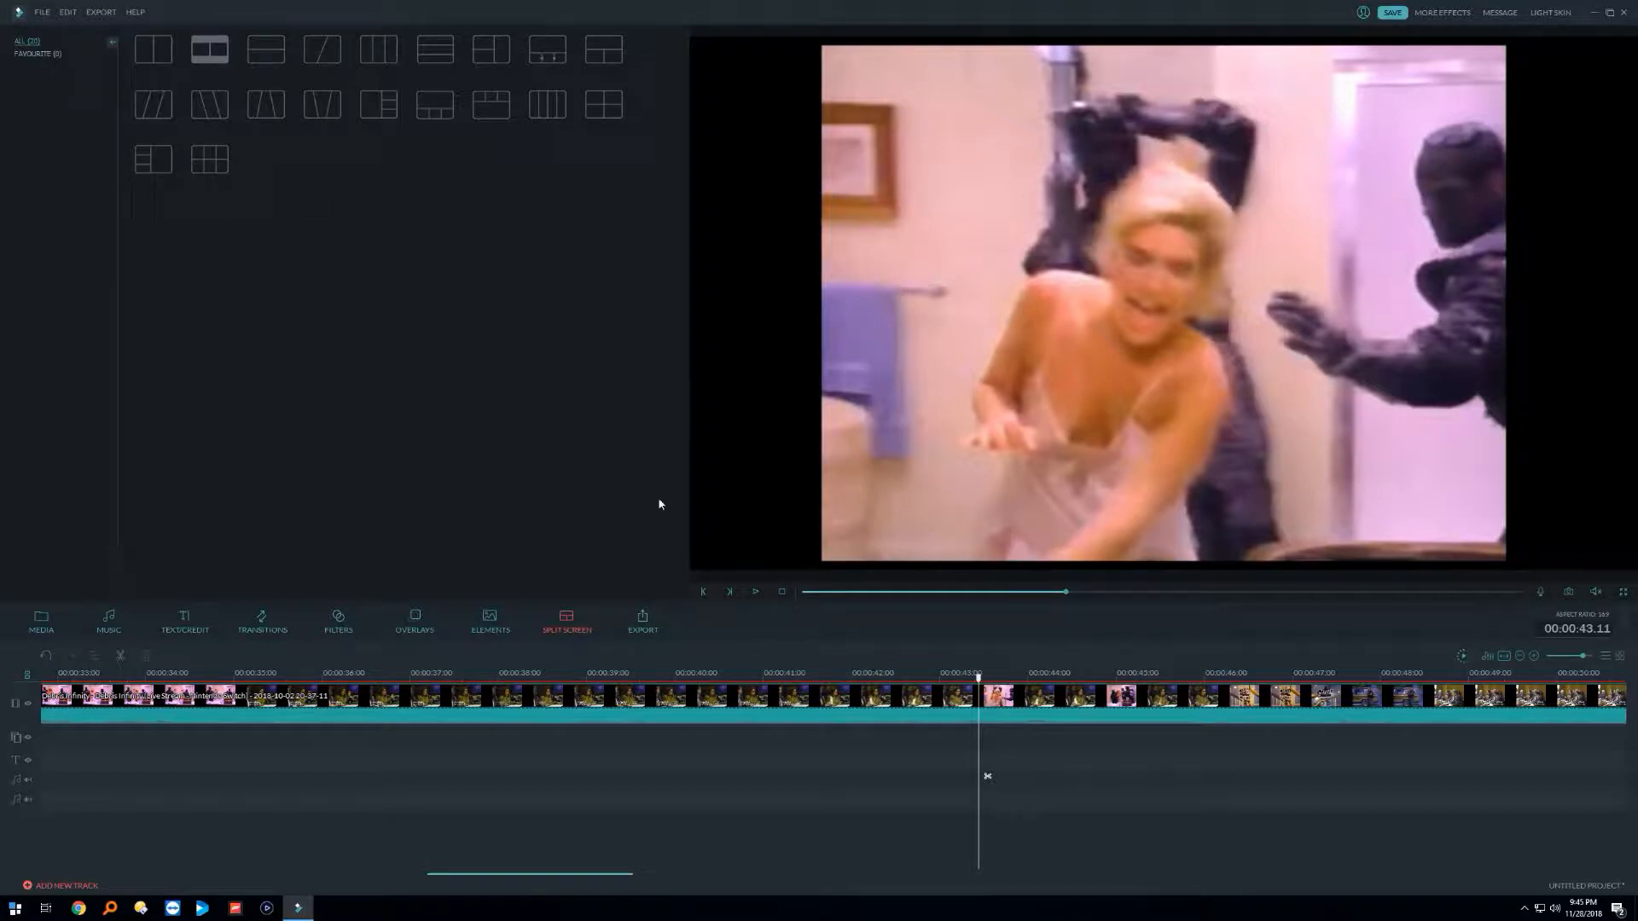
click(615, 706)
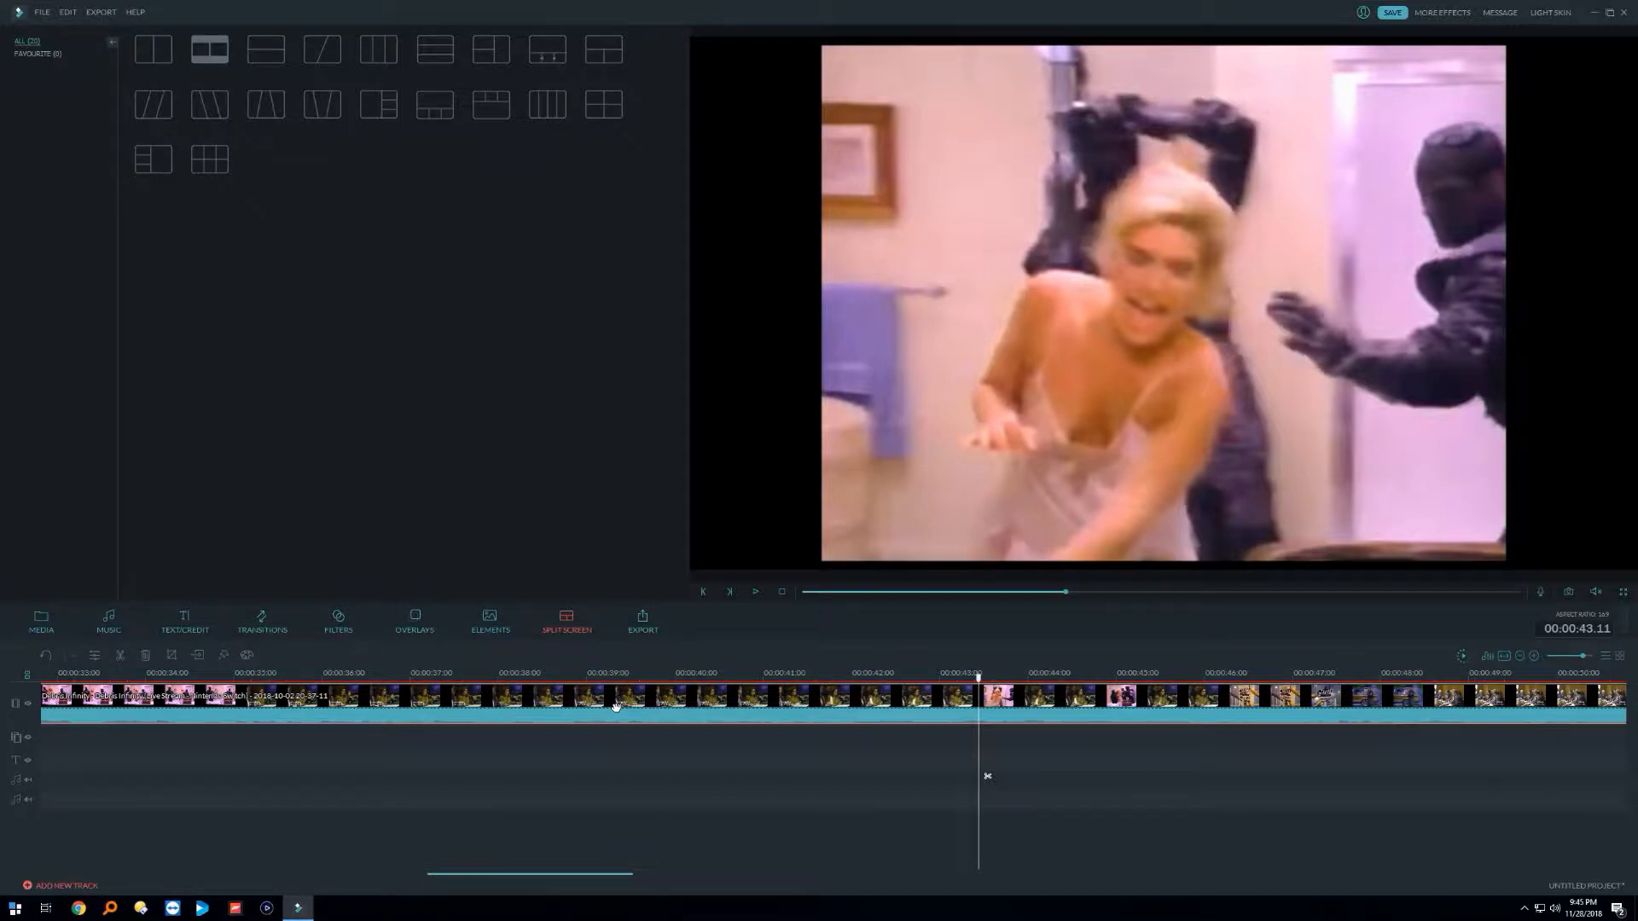
key(Delete)
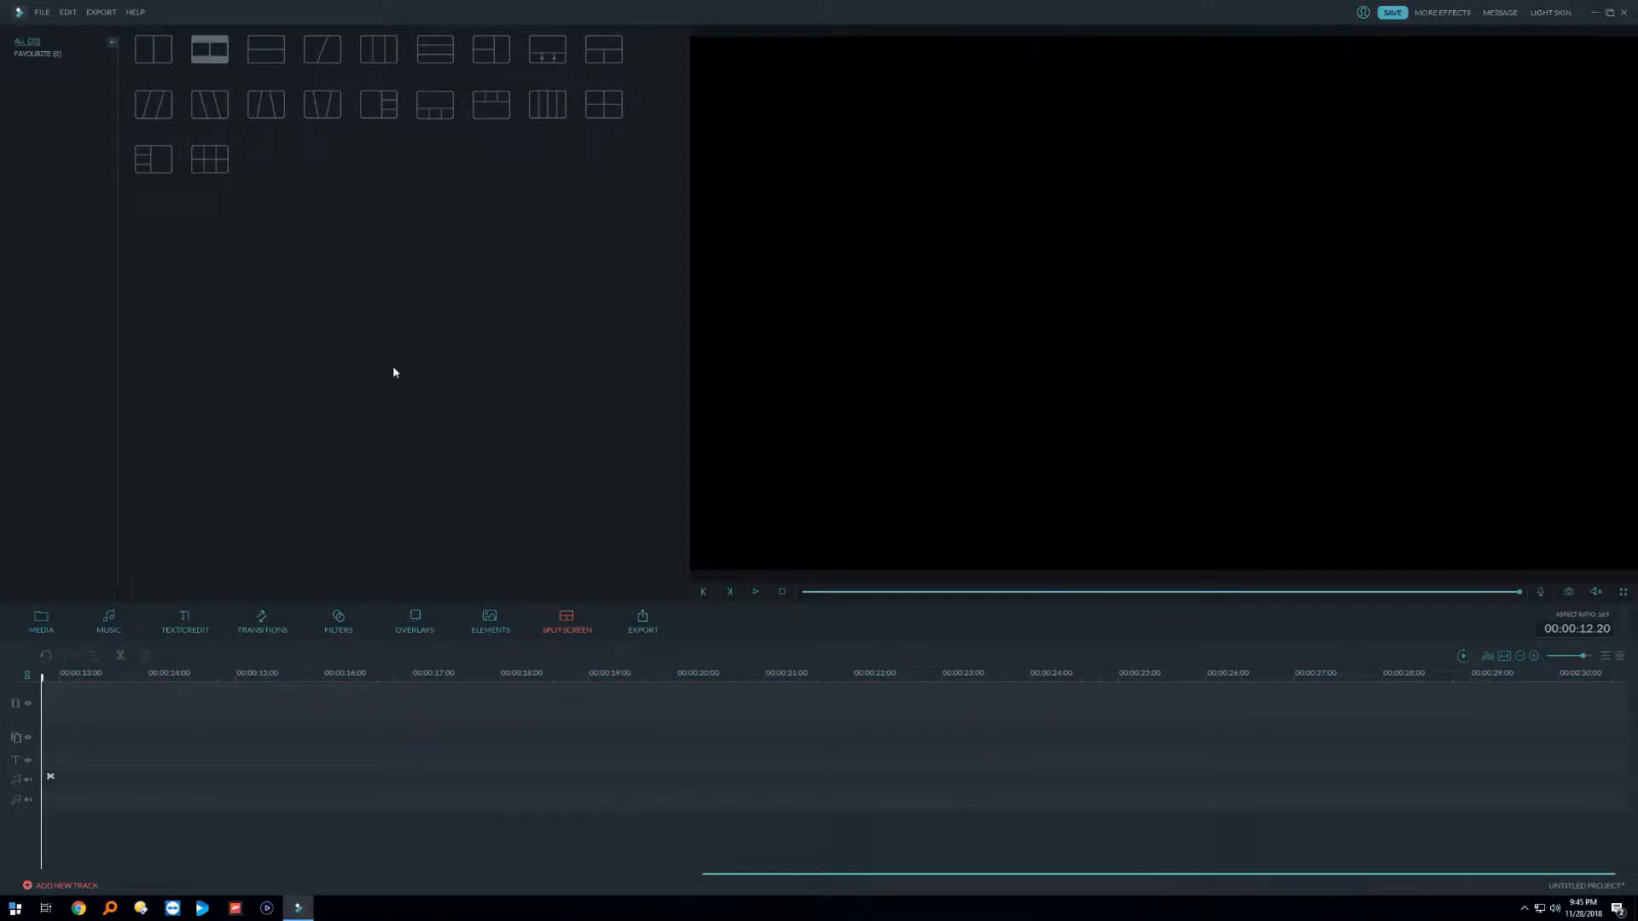
Step: Add the shovelclunk clip from the media album to the empty video track and play it
click(42, 621)
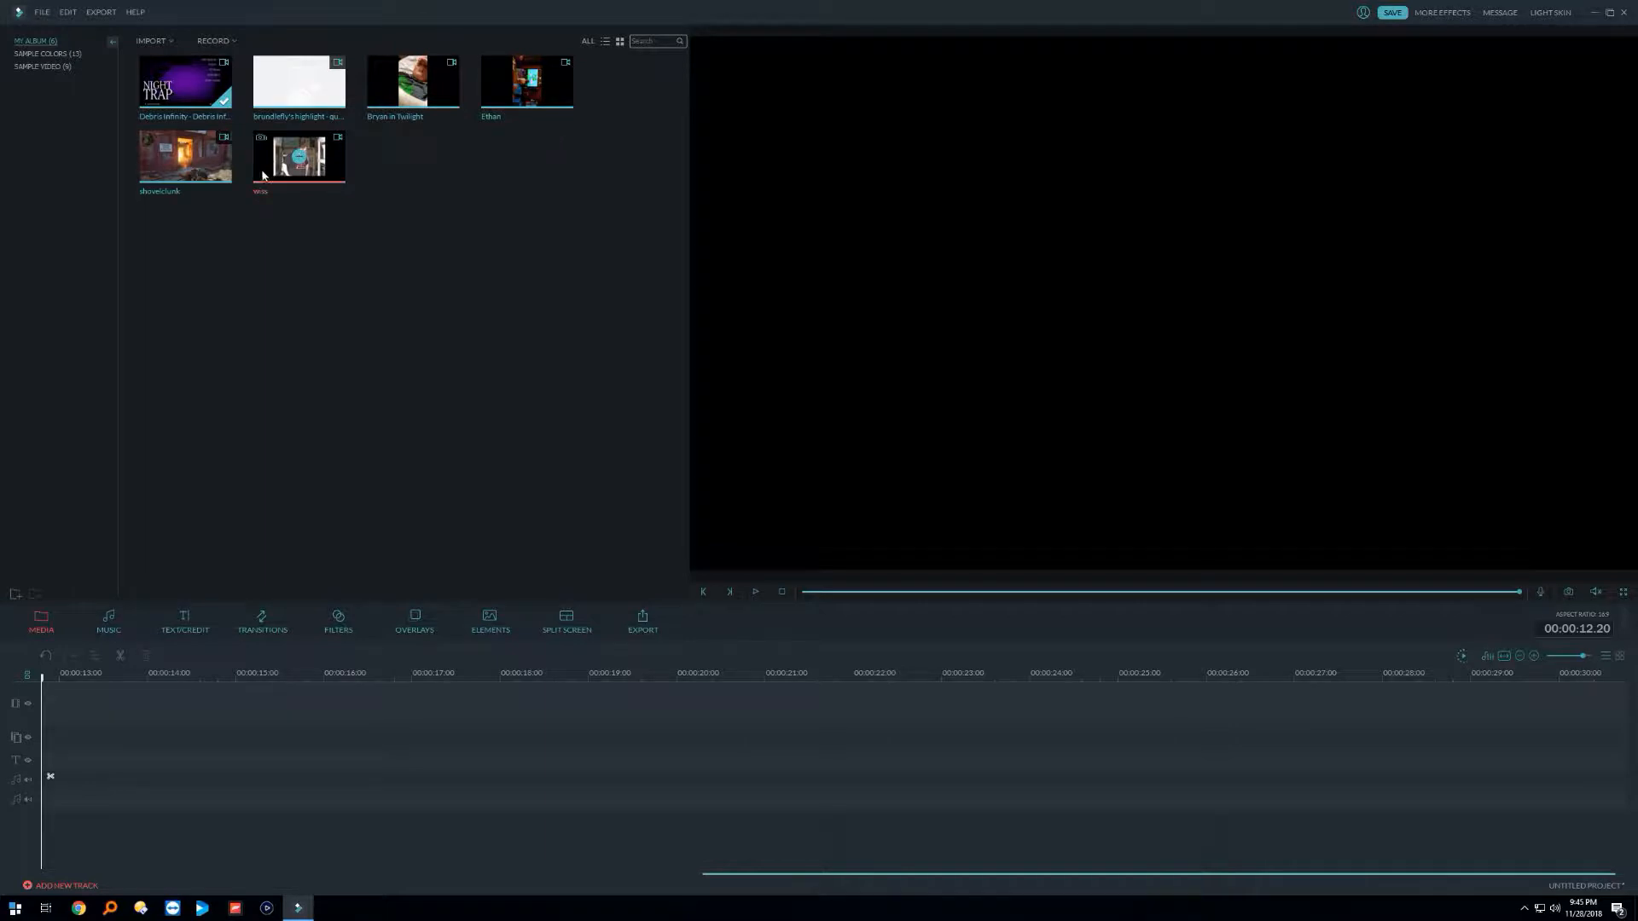
drag(198, 143, 120, 713)
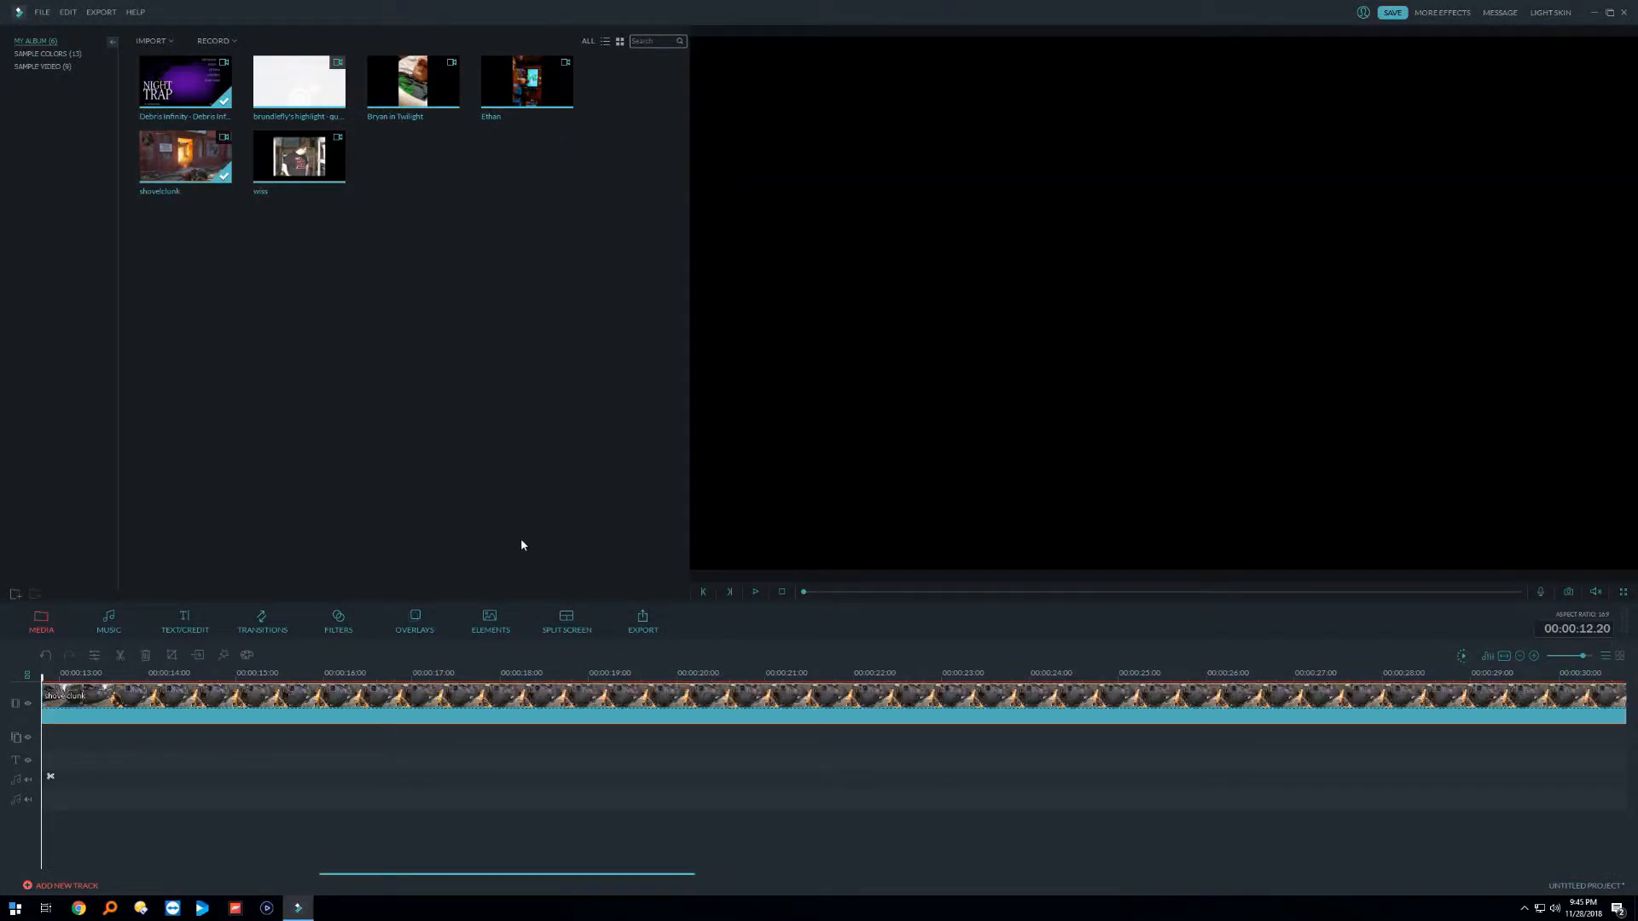
click(755, 593)
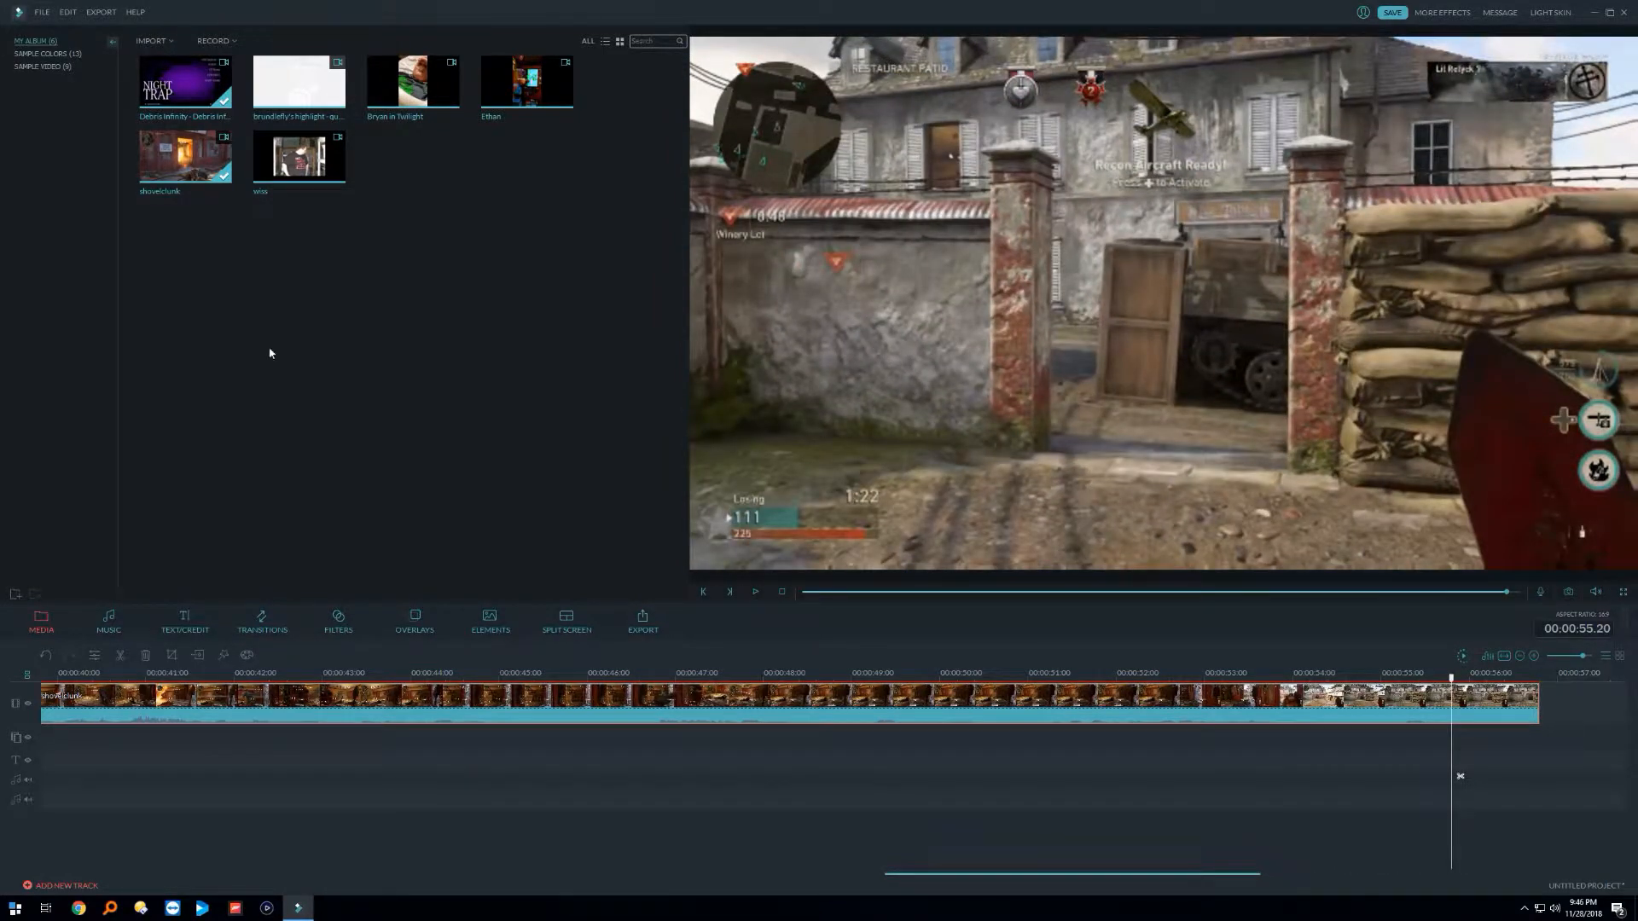
Step: Preview the two-screen split layout with the slanted divider and add it to the video track directly after the shovelclunk clip
click(566, 621)
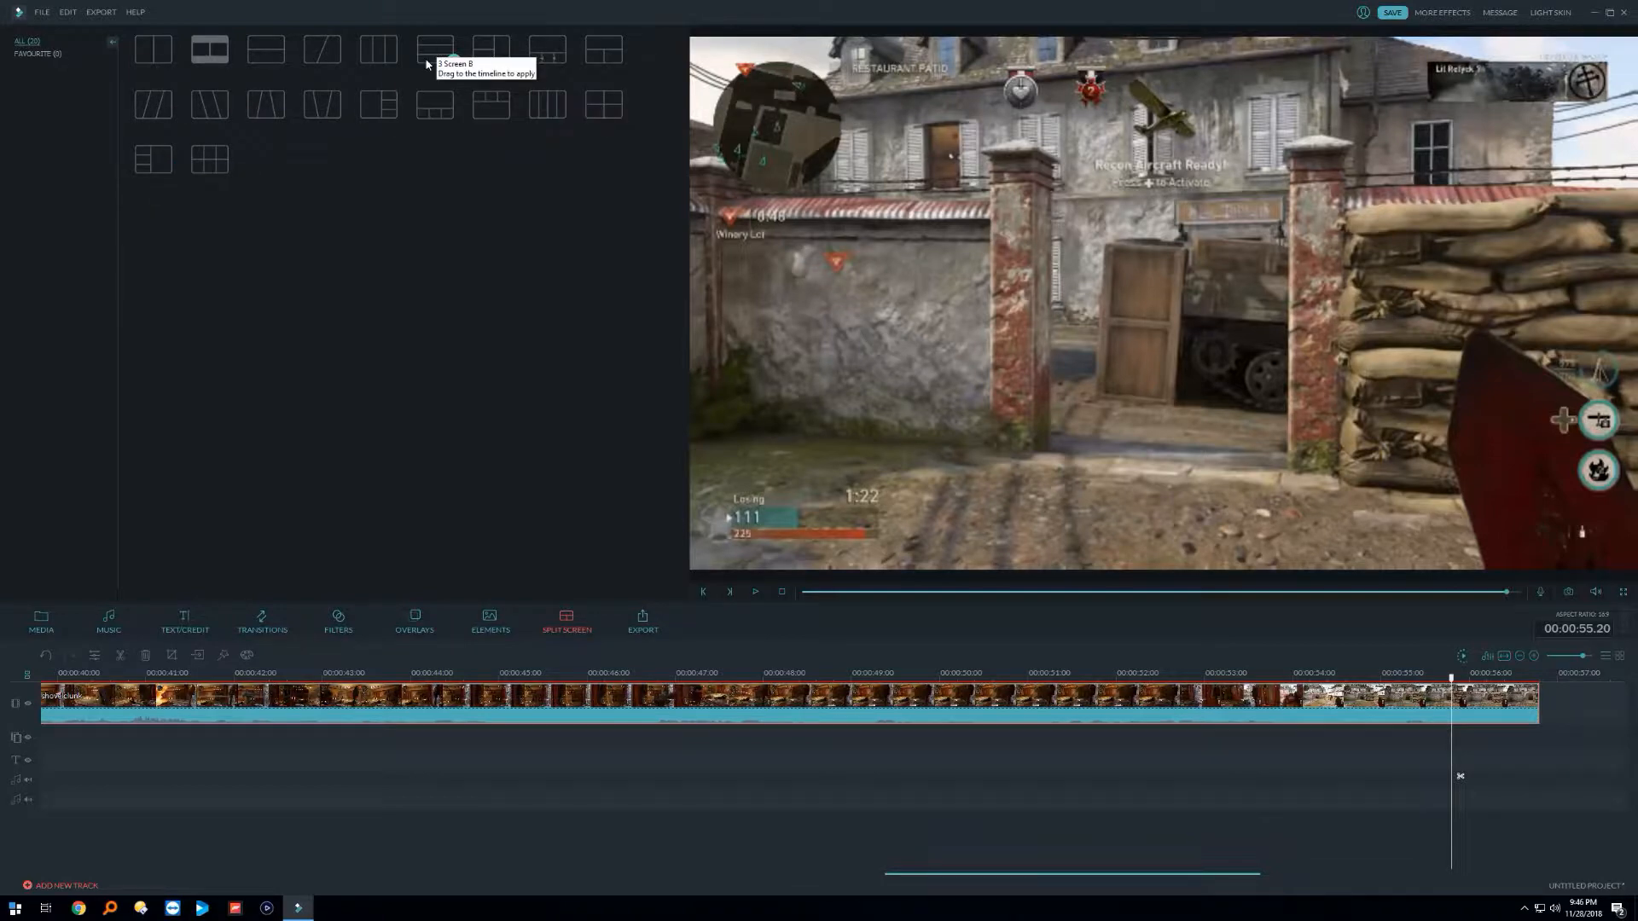
click(322, 55)
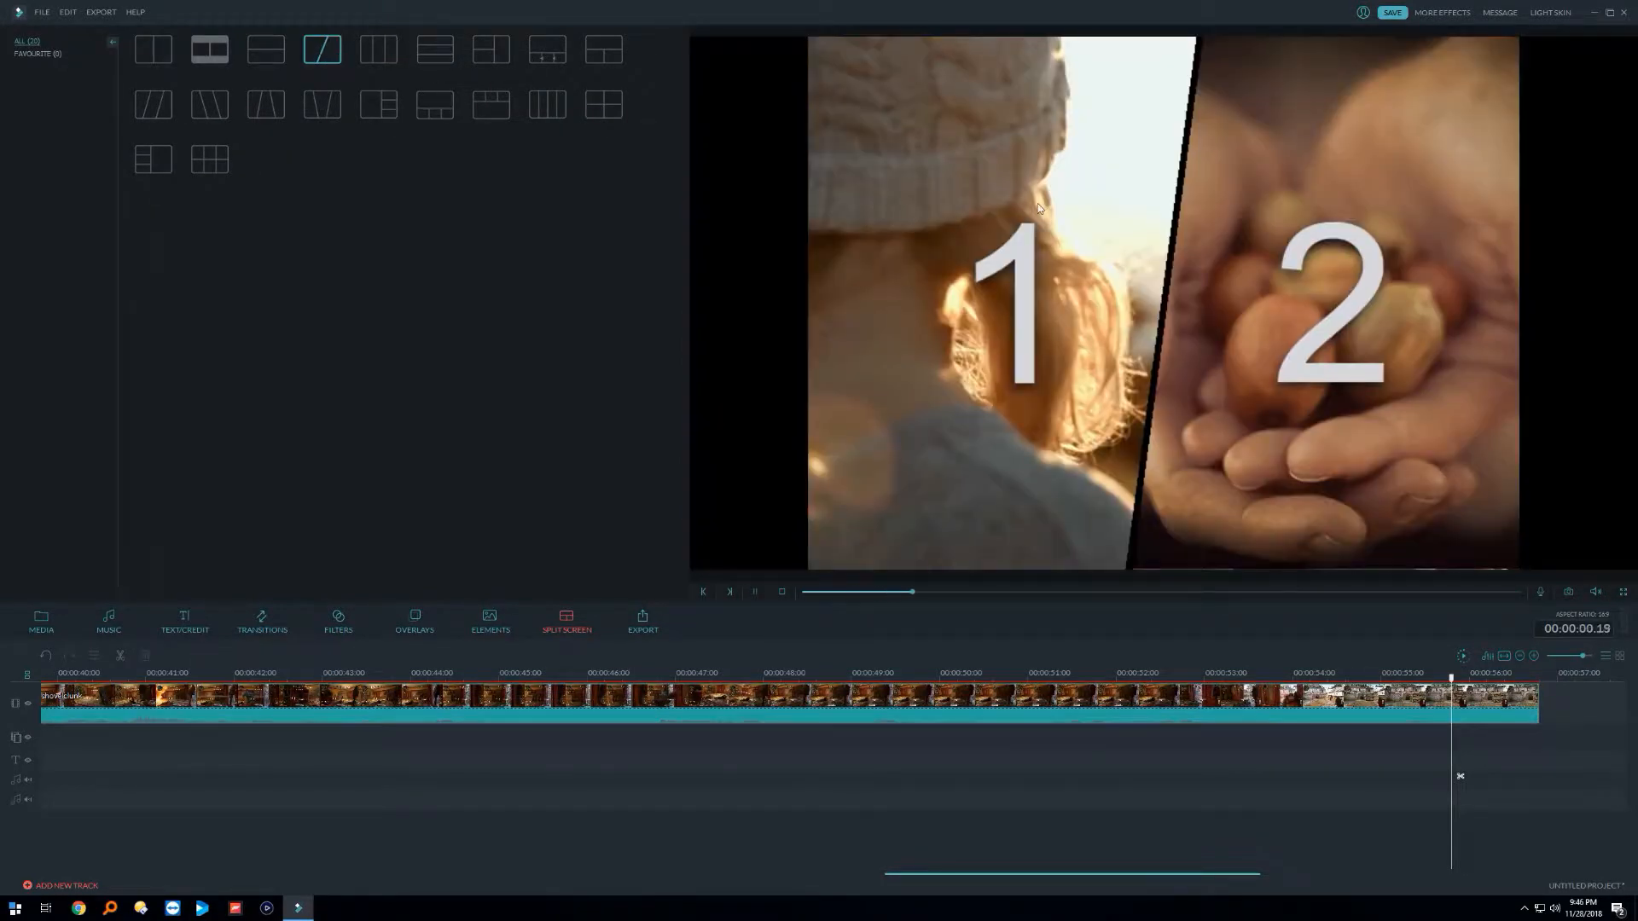
drag(325, 52, 488, 753)
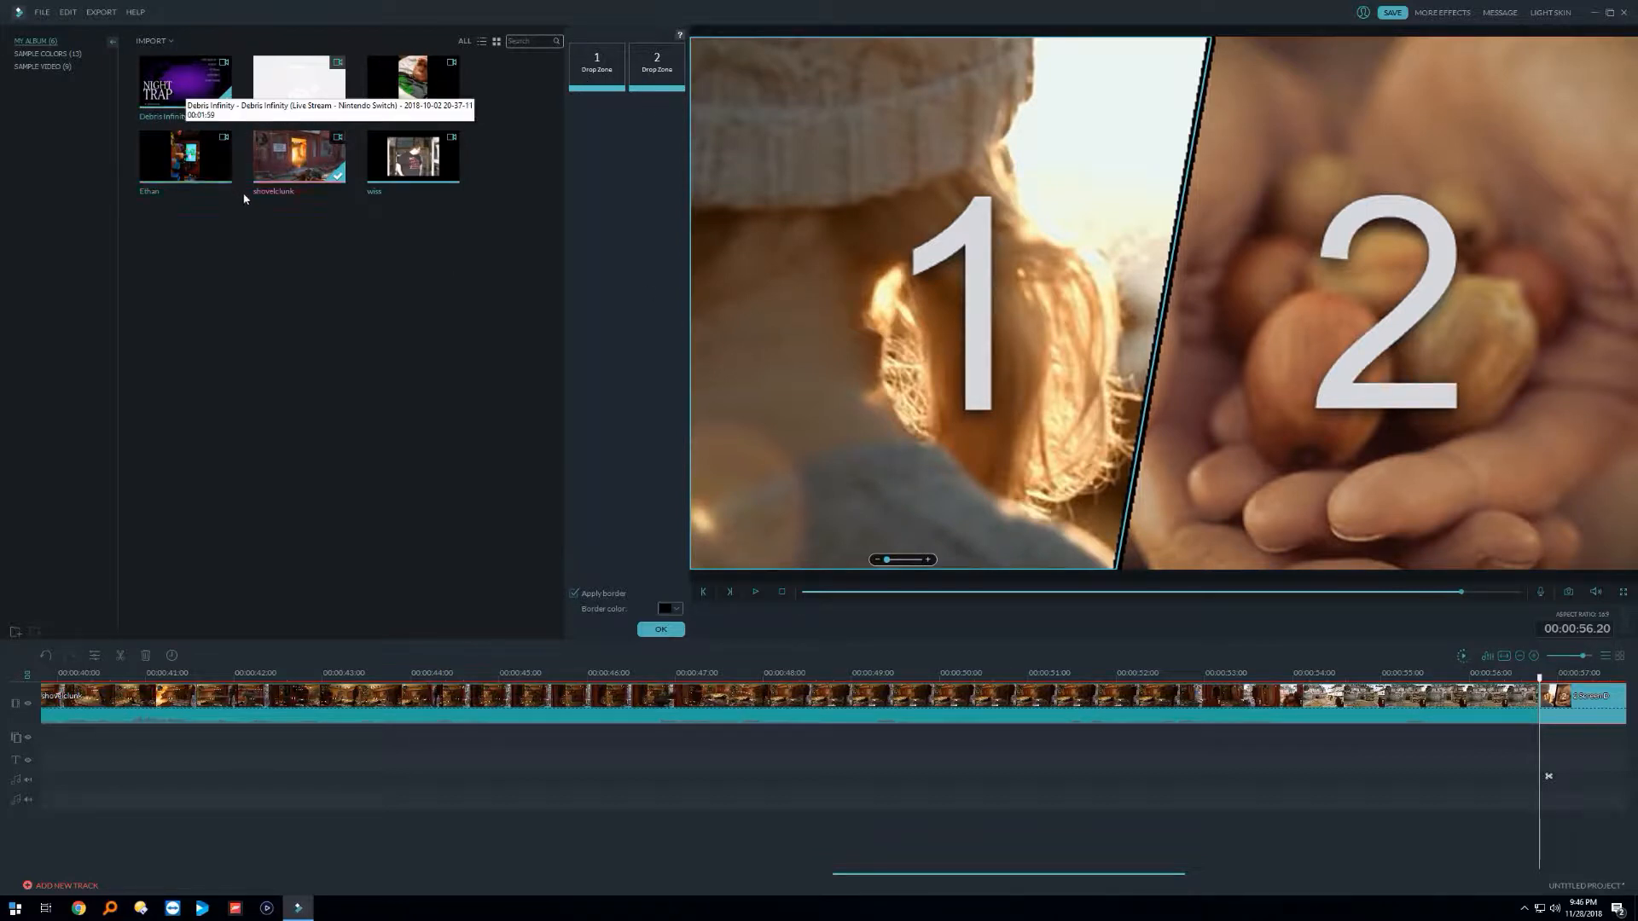
Step: Fill the split screen's drop zone 1 with the highlight clip and drop zone 2 with the shovelclunk clip
drag(302, 81, 601, 70)
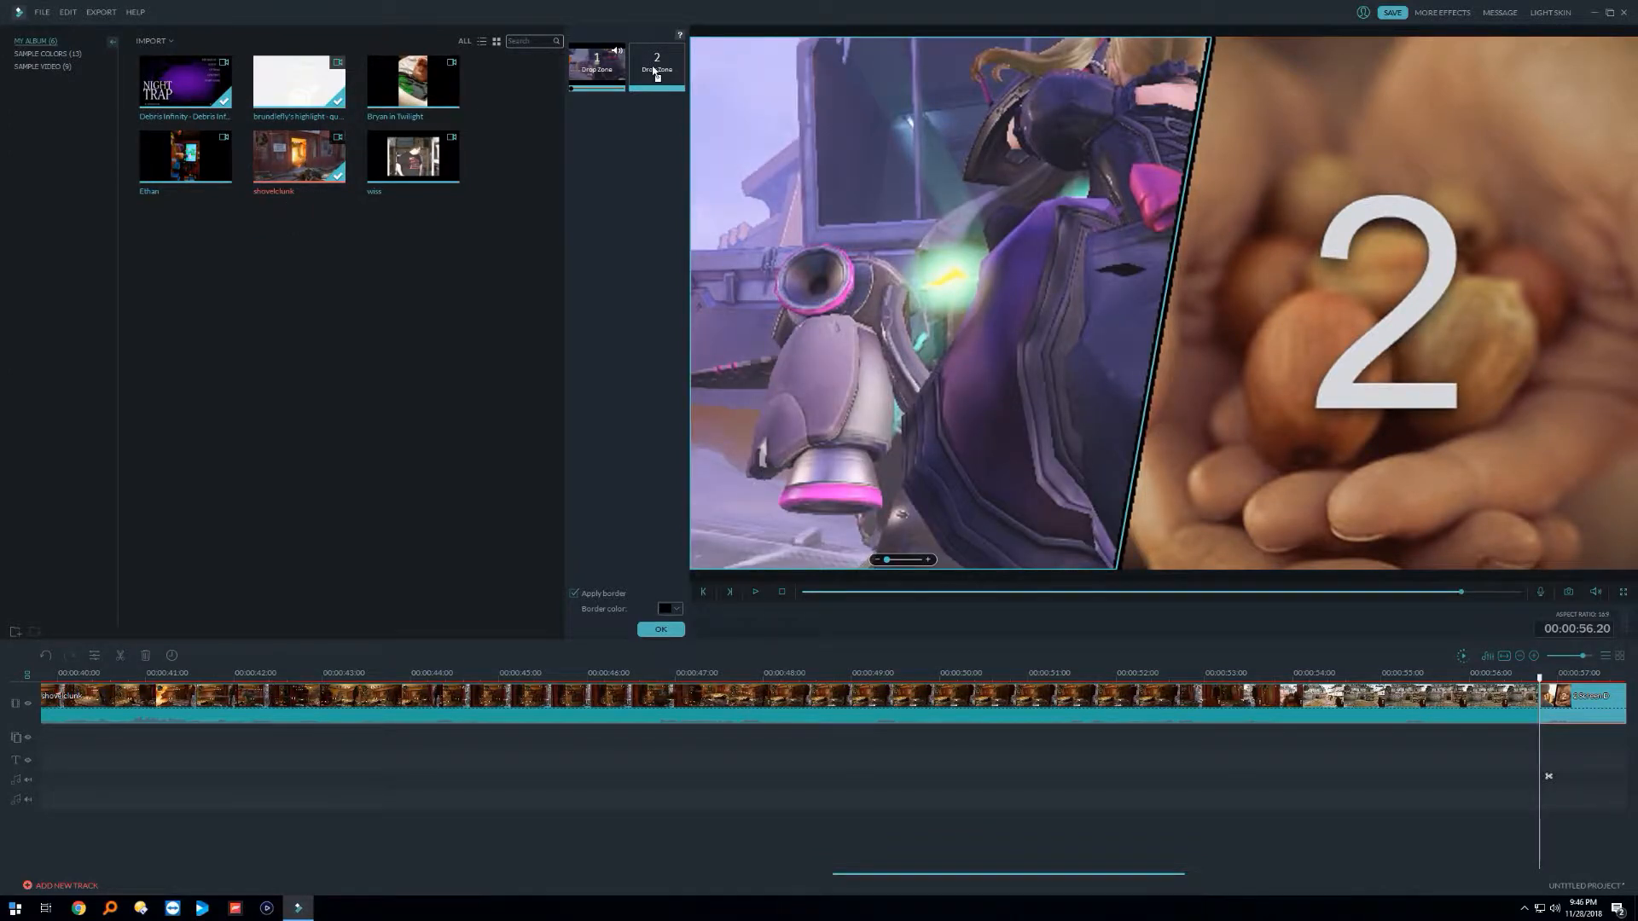
drag(655, 74, 652, 66)
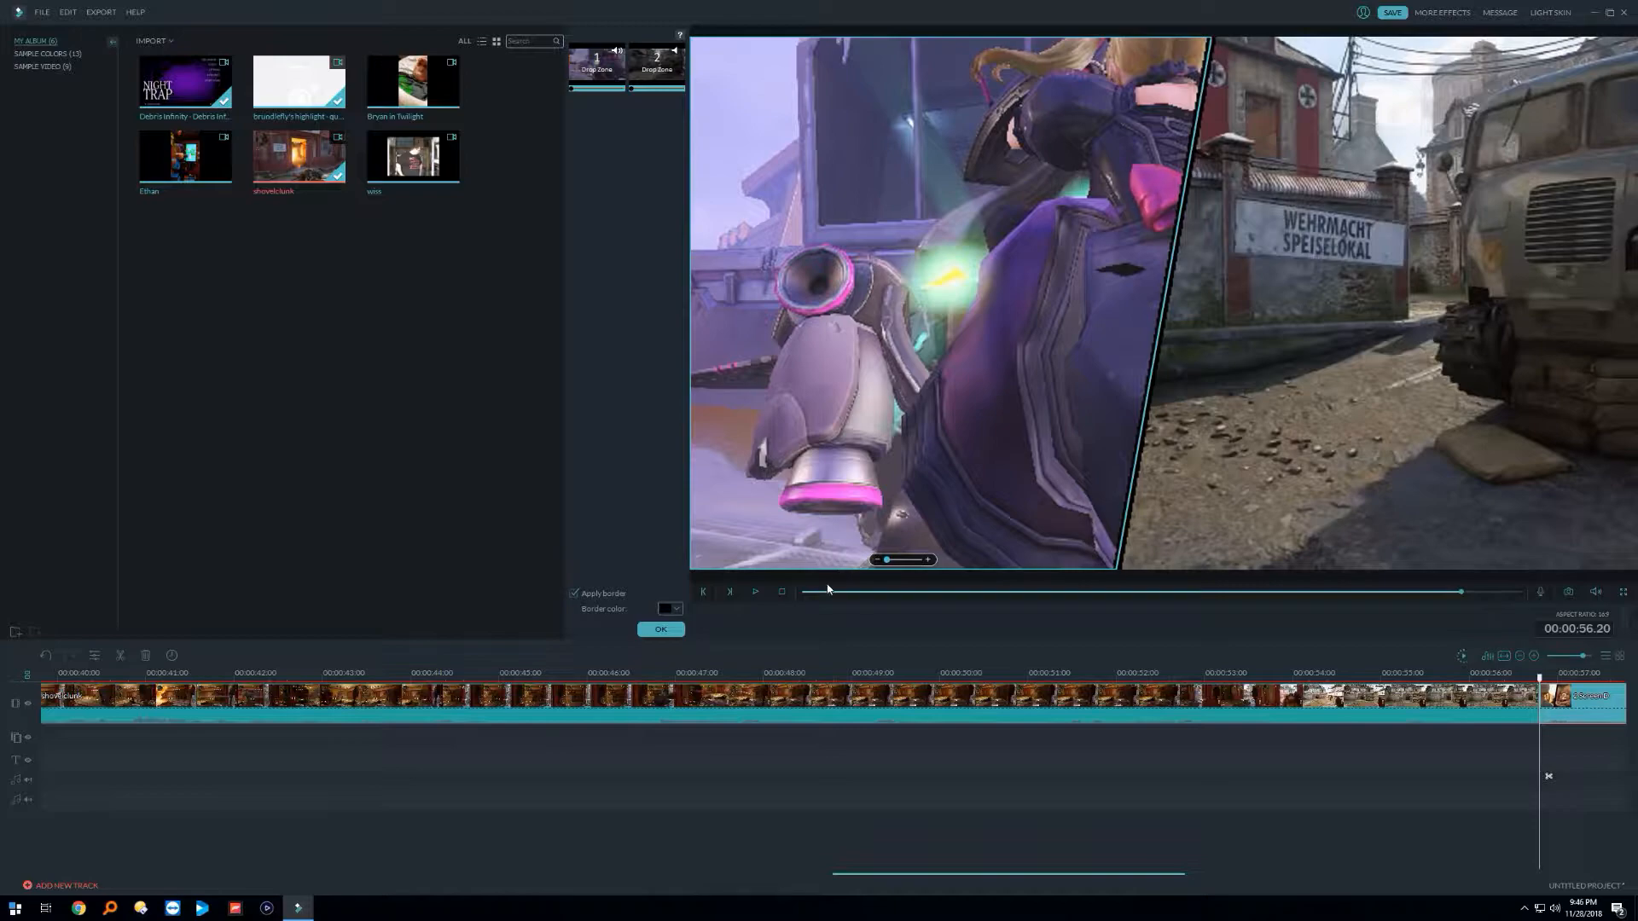
Step: Play back the slanted two-clip split screen and close its settings
click(752, 592)
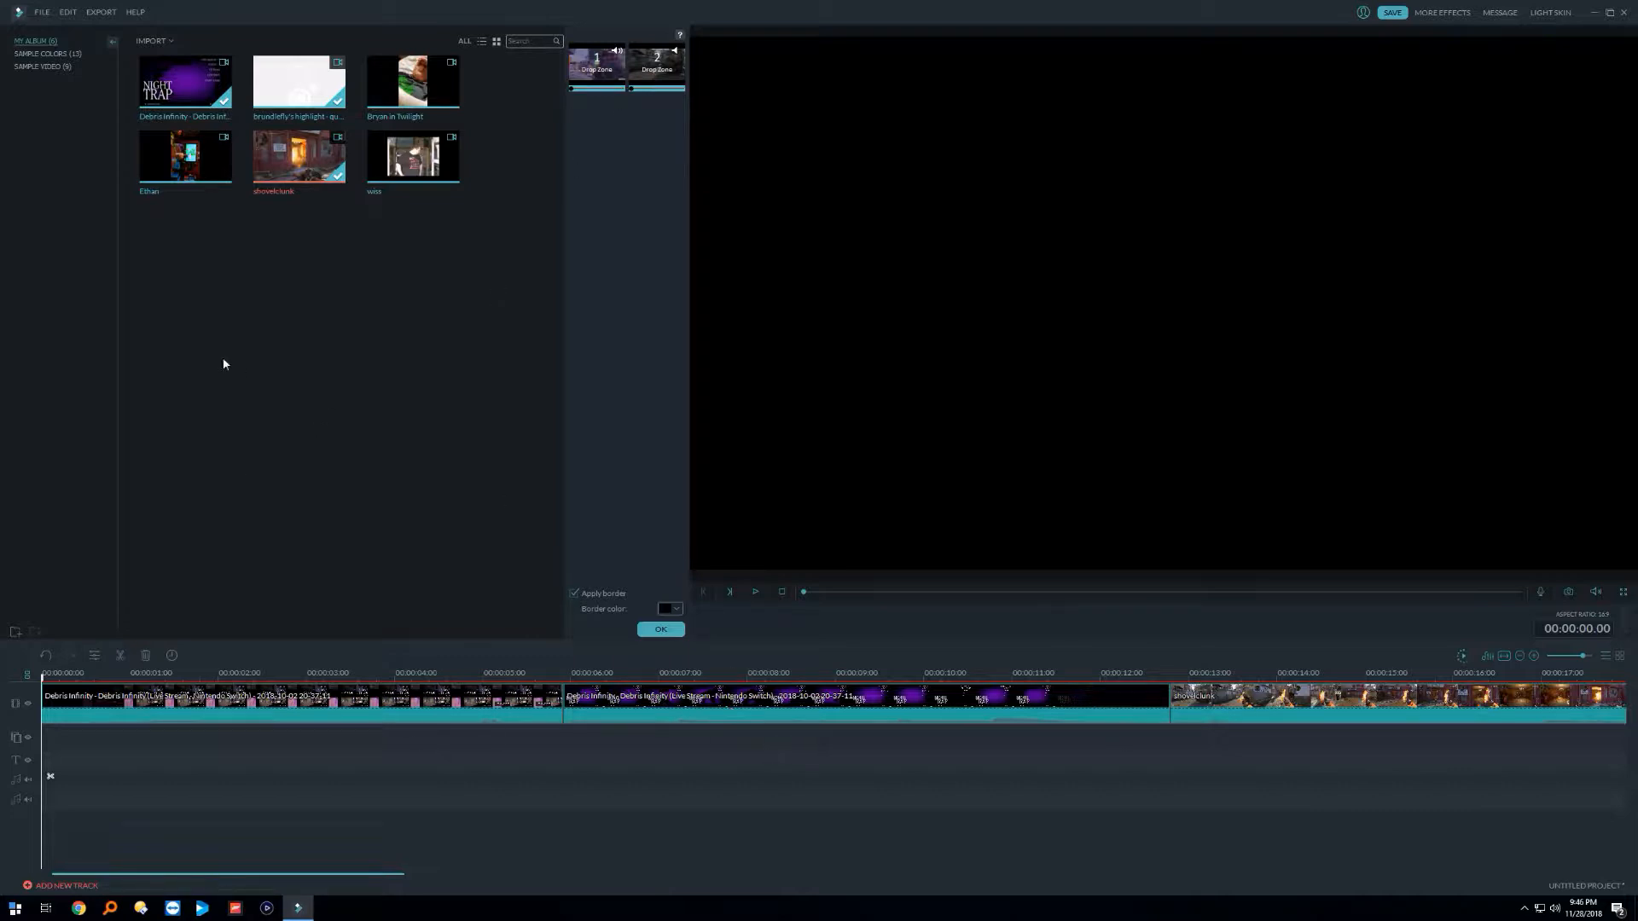
click(662, 630)
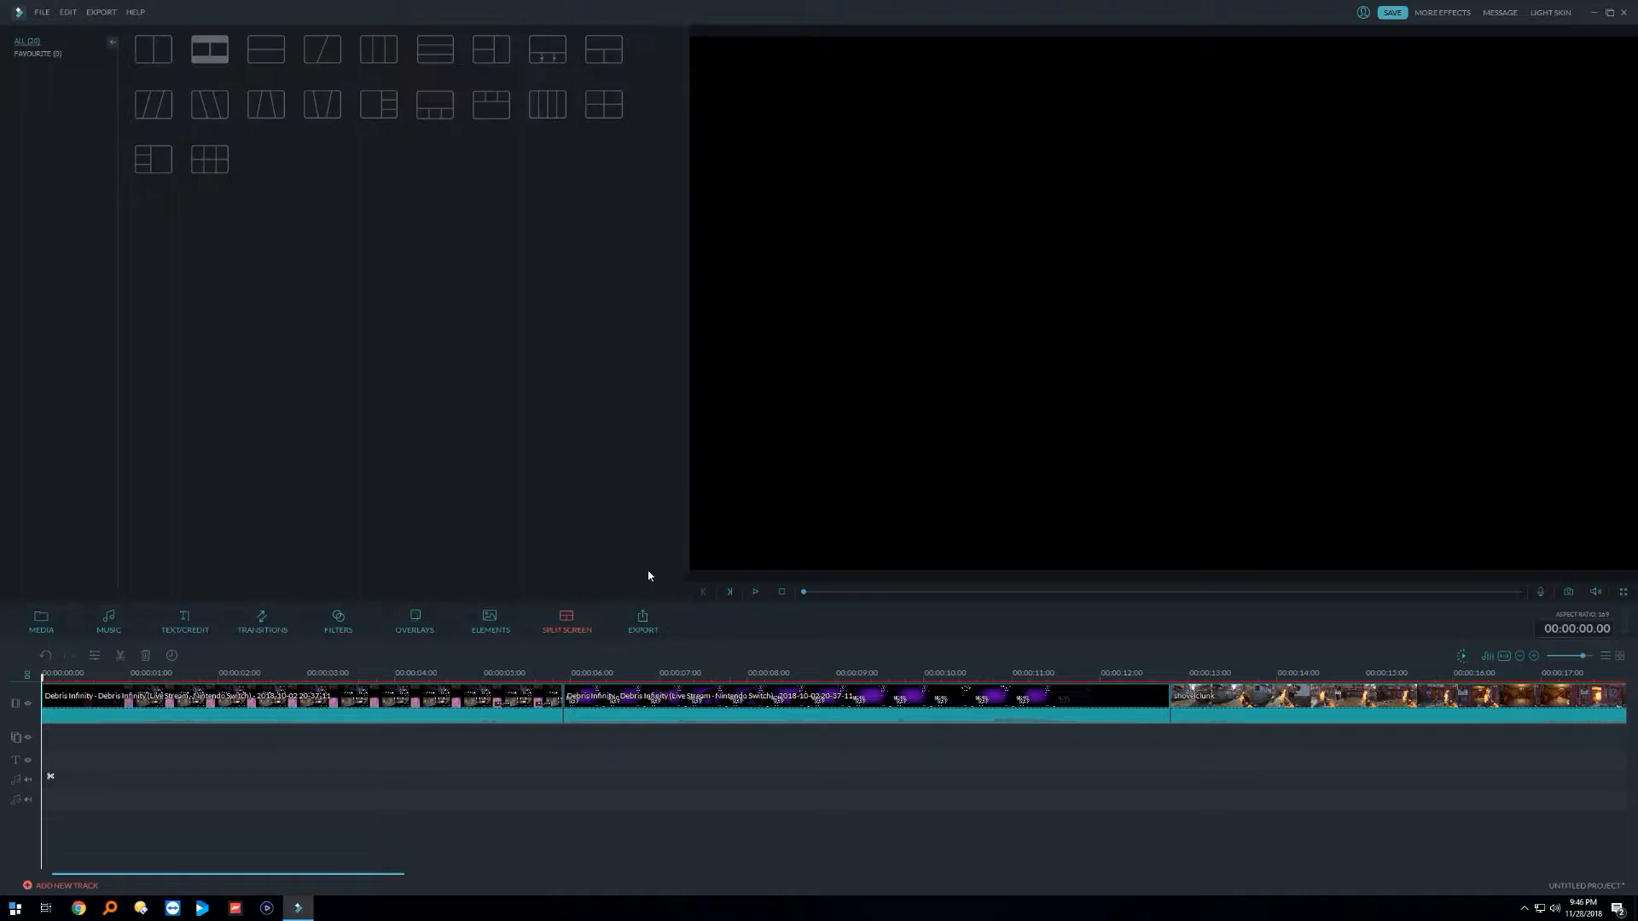
Step: Preview several four-screen layouts and add the one with a large zone above three small zones at the start of the timeline
click(505, 106)
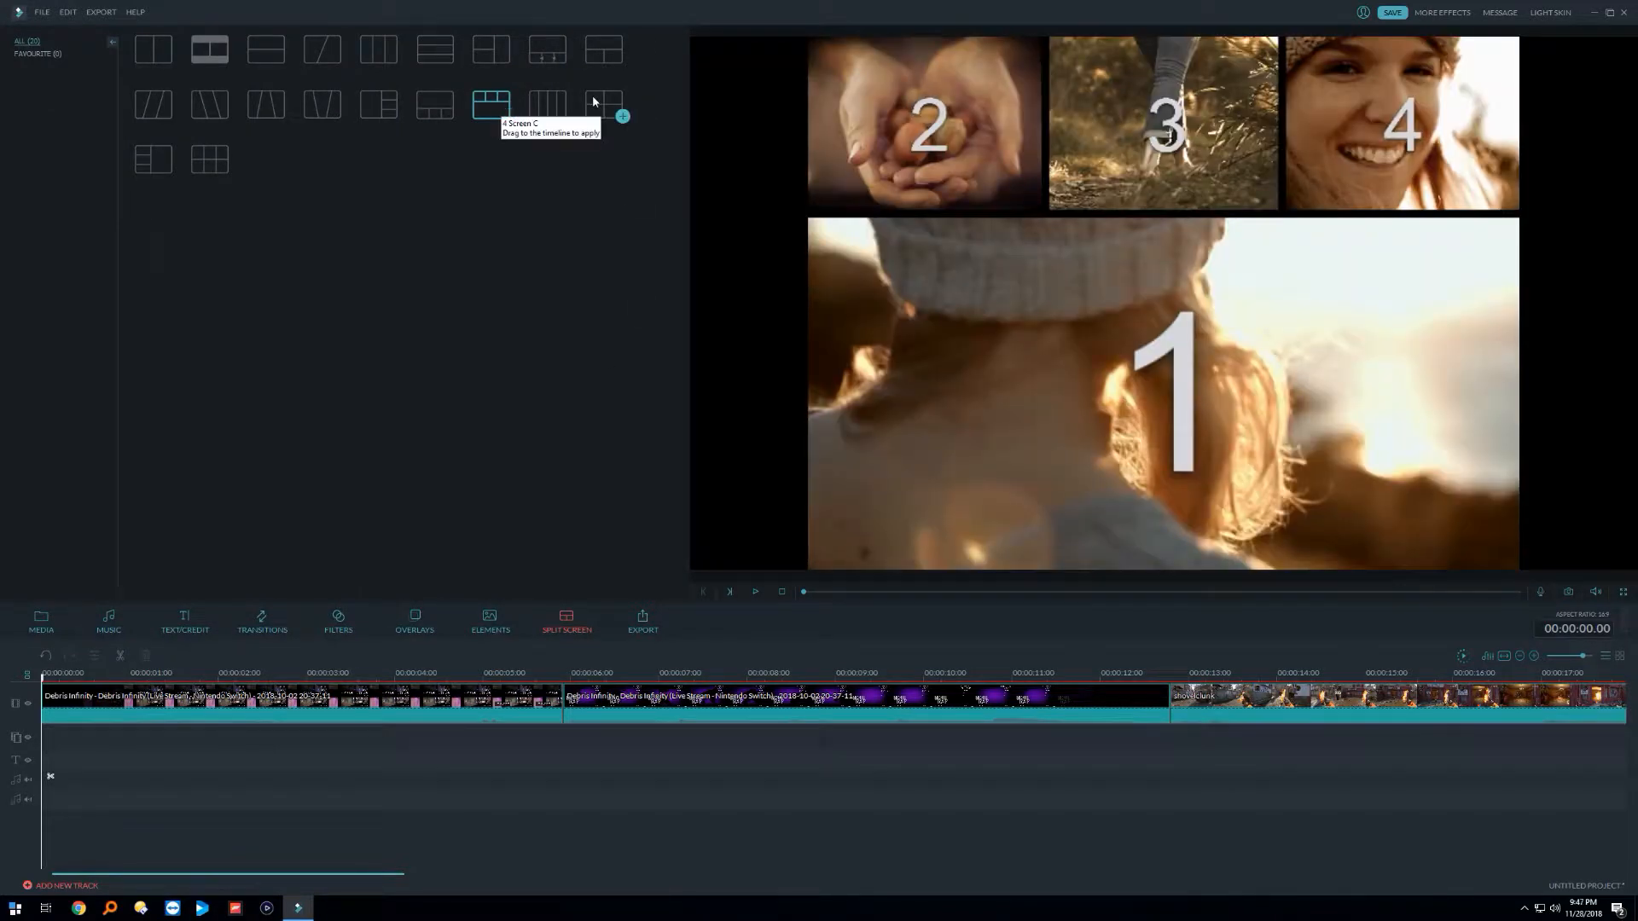
click(553, 106)
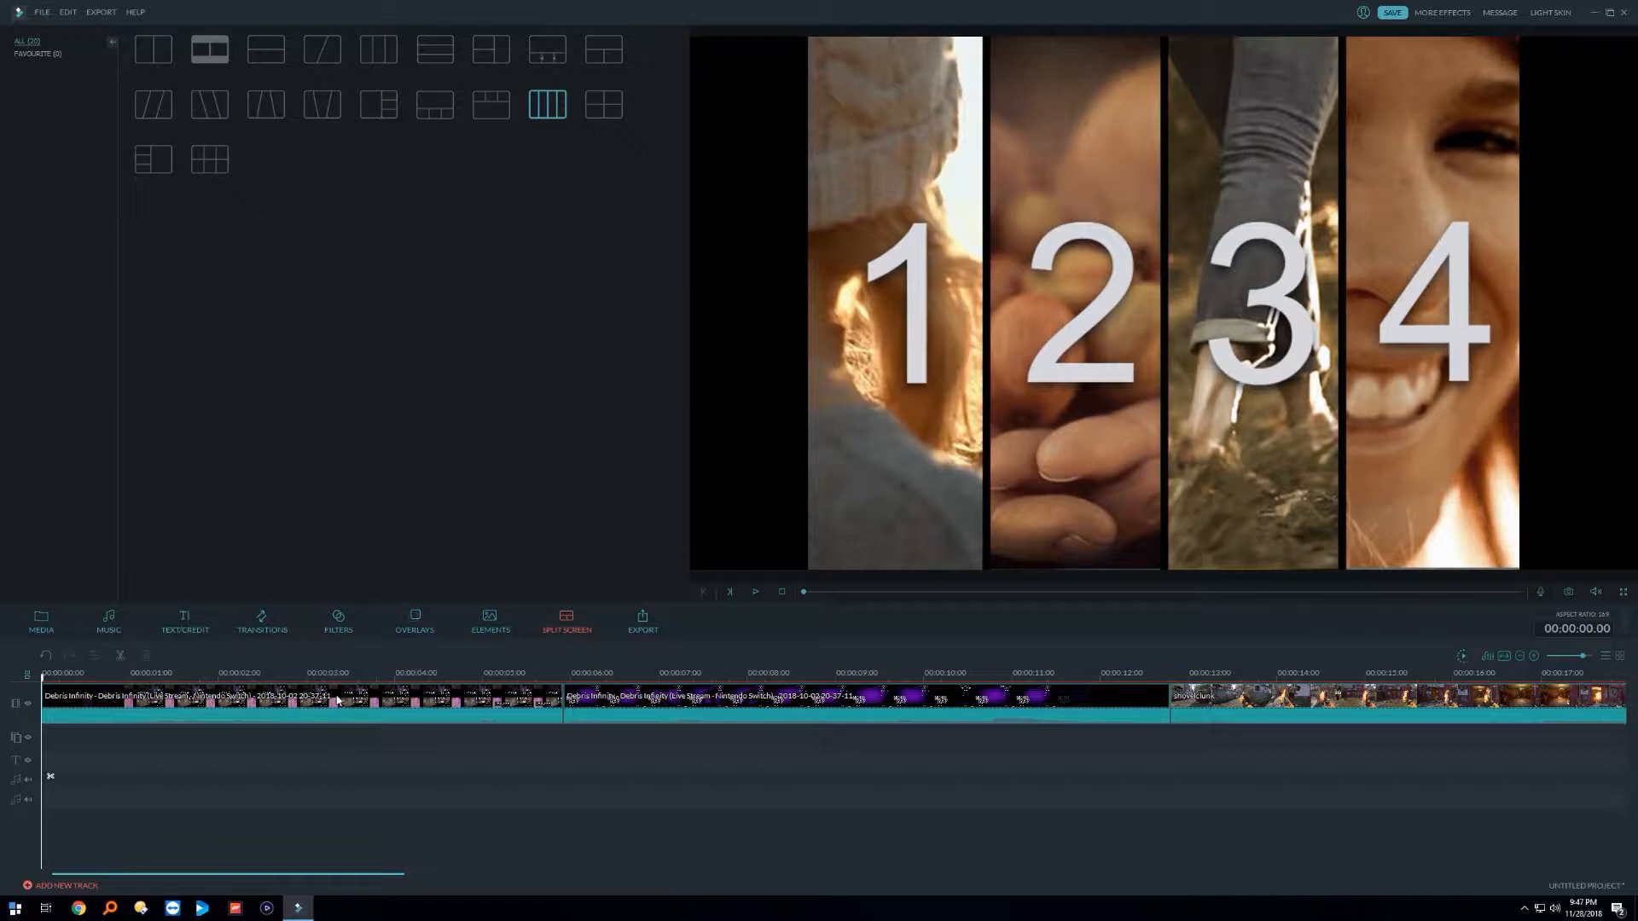
click(431, 116)
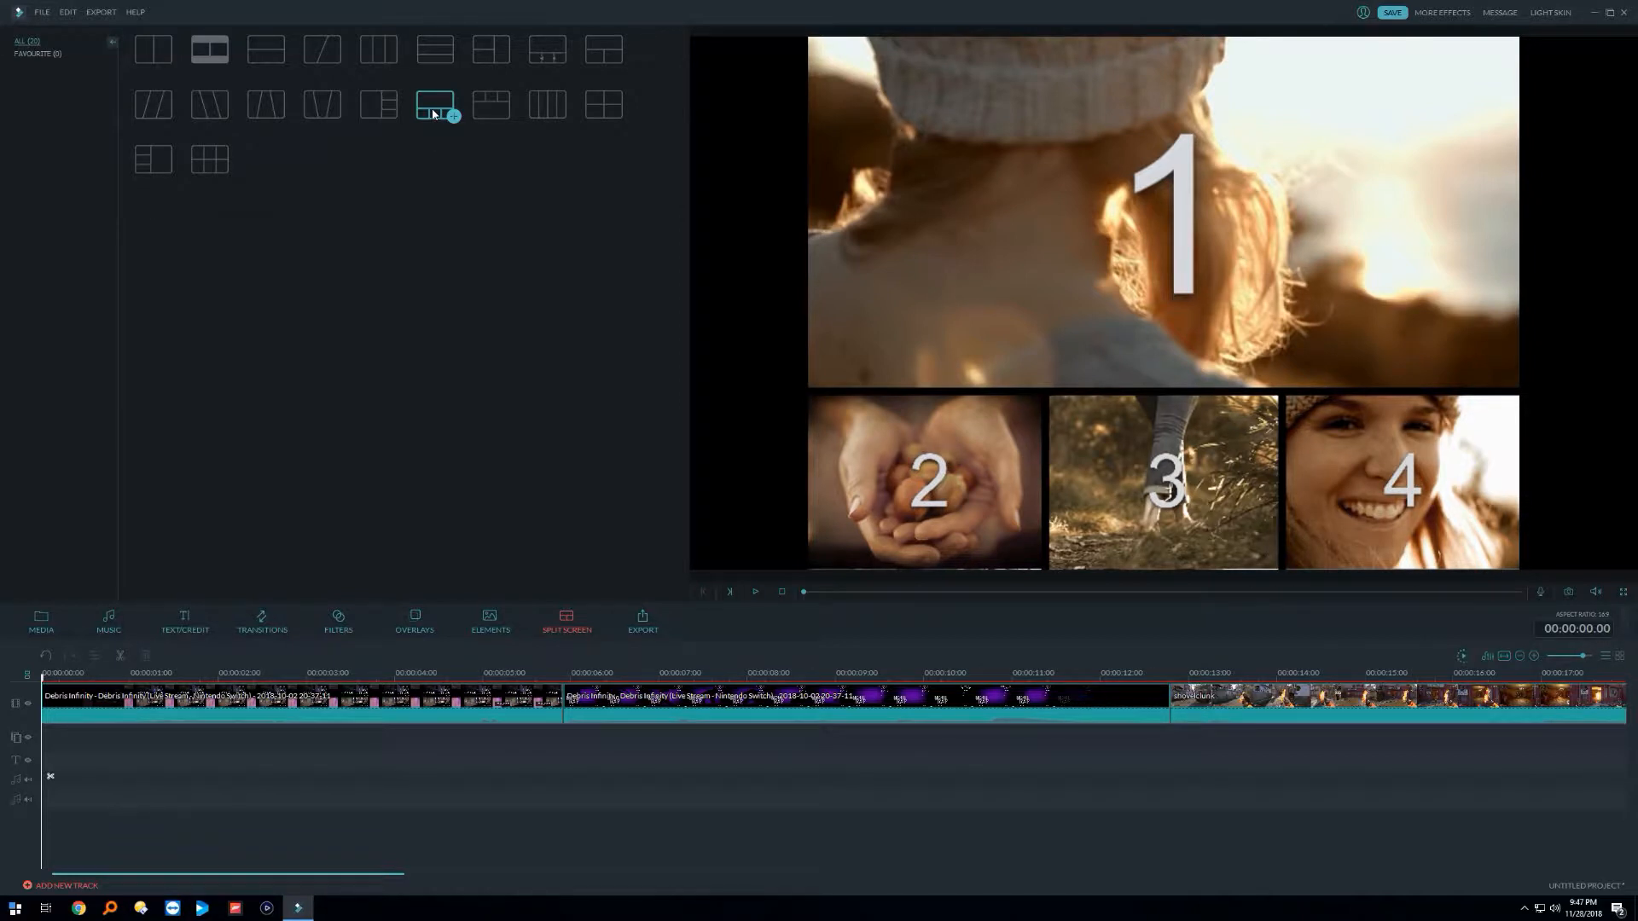
drag(436, 111, 48, 729)
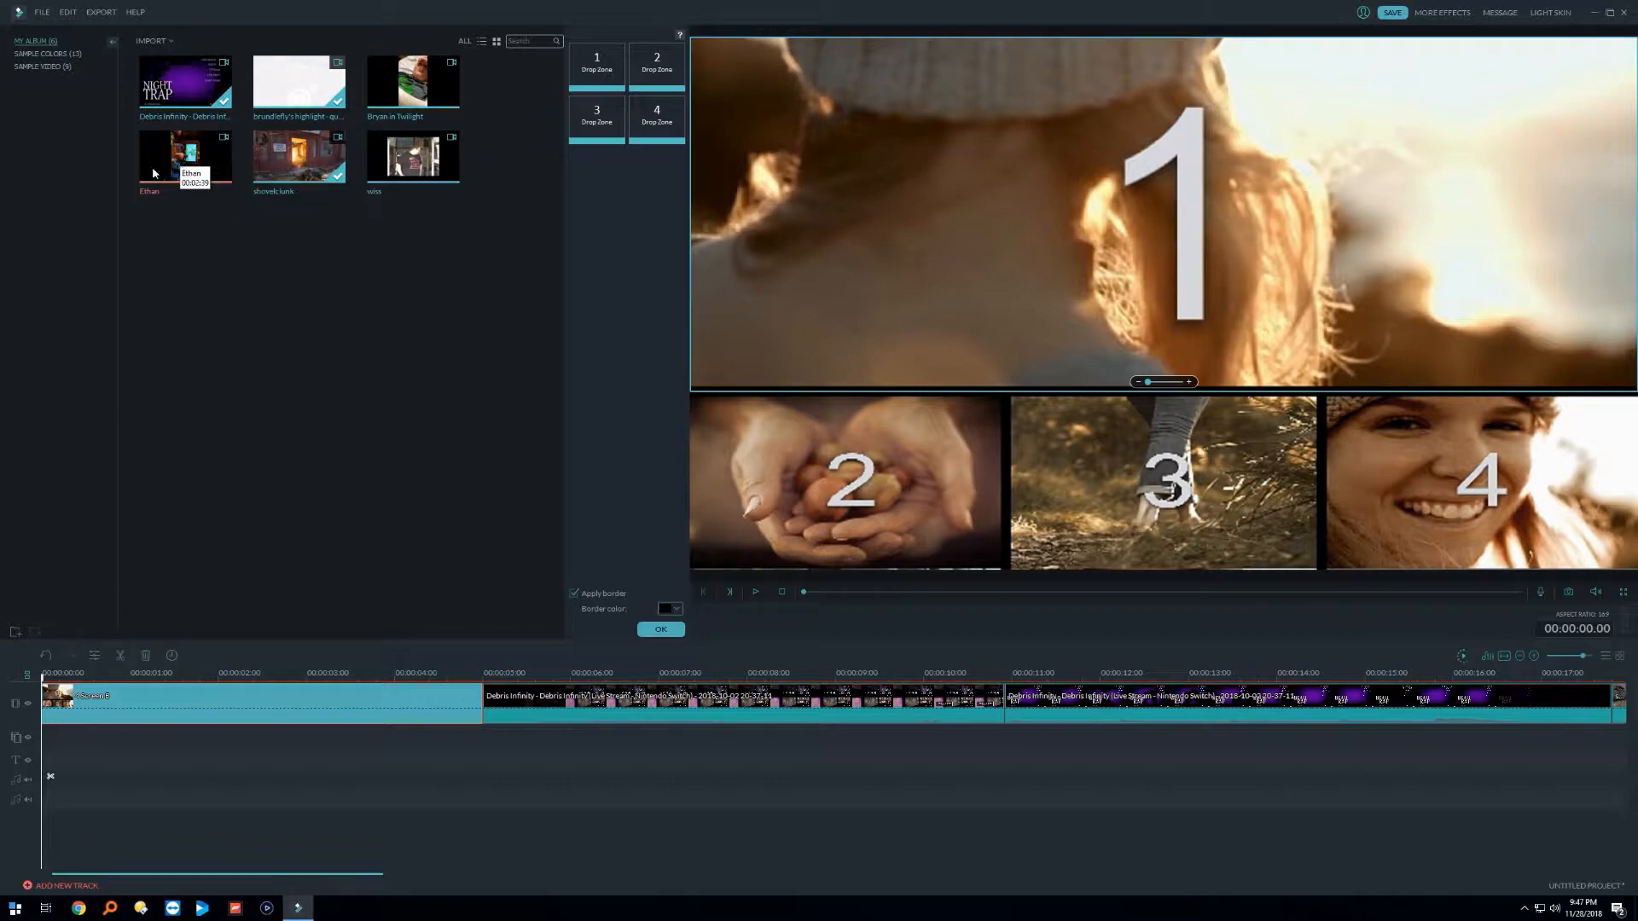
Step: Fill zones 1 to 4 with the Debris Infinity, highlight, shovelclunk and standing-man clips, play the split screen, and accept it
drag(181, 89, 661, 73)
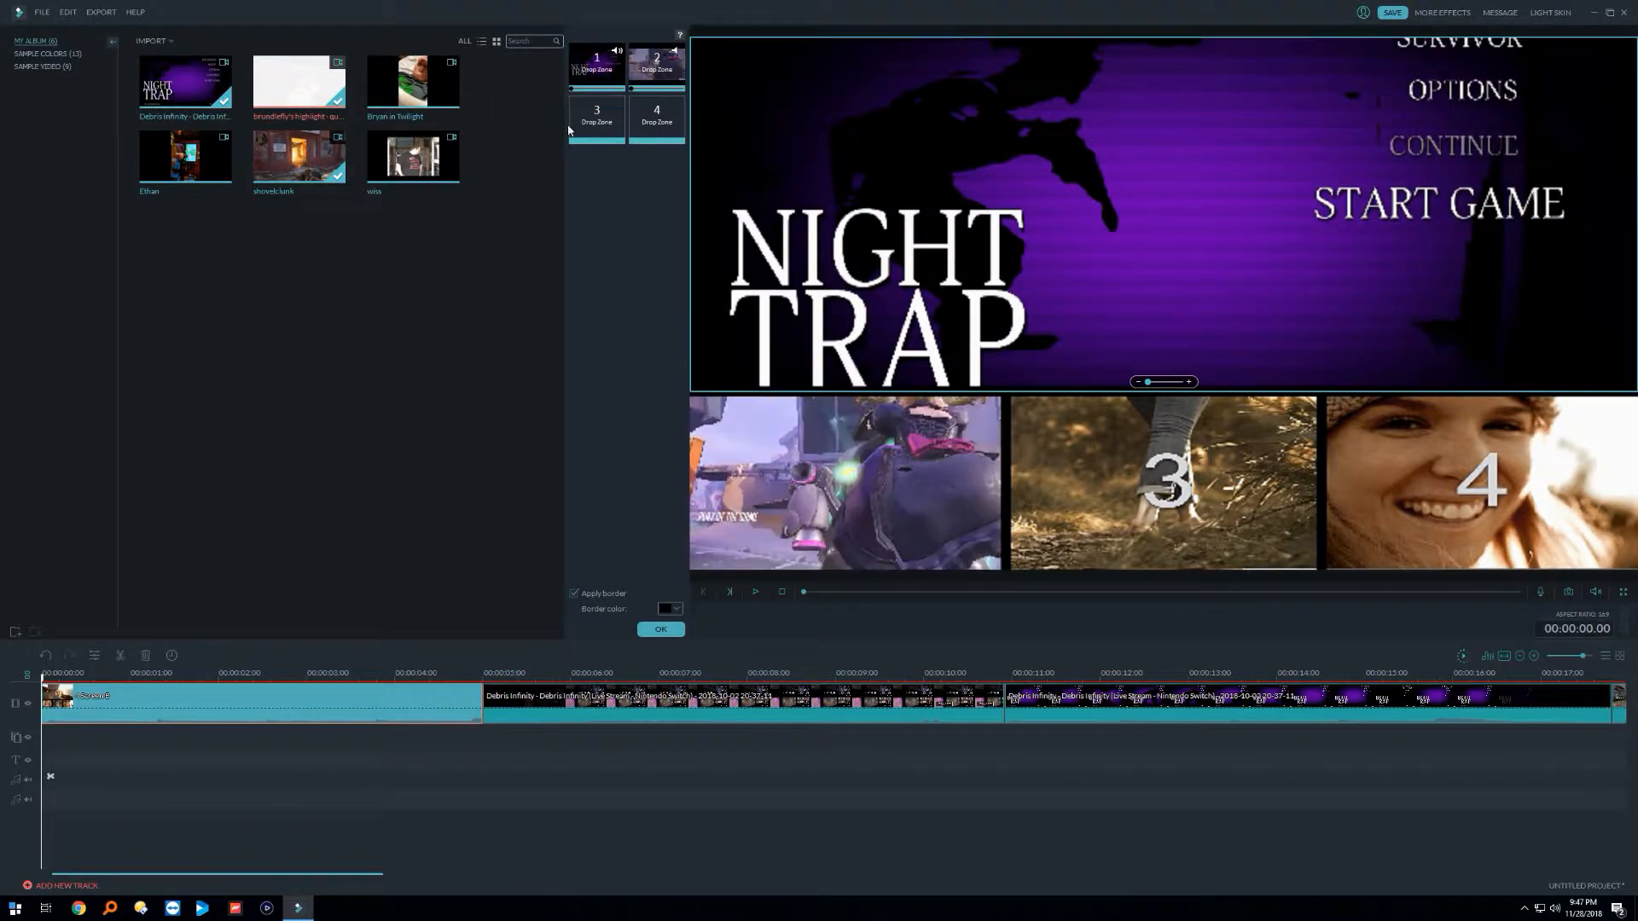
drag(314, 180, 600, 132)
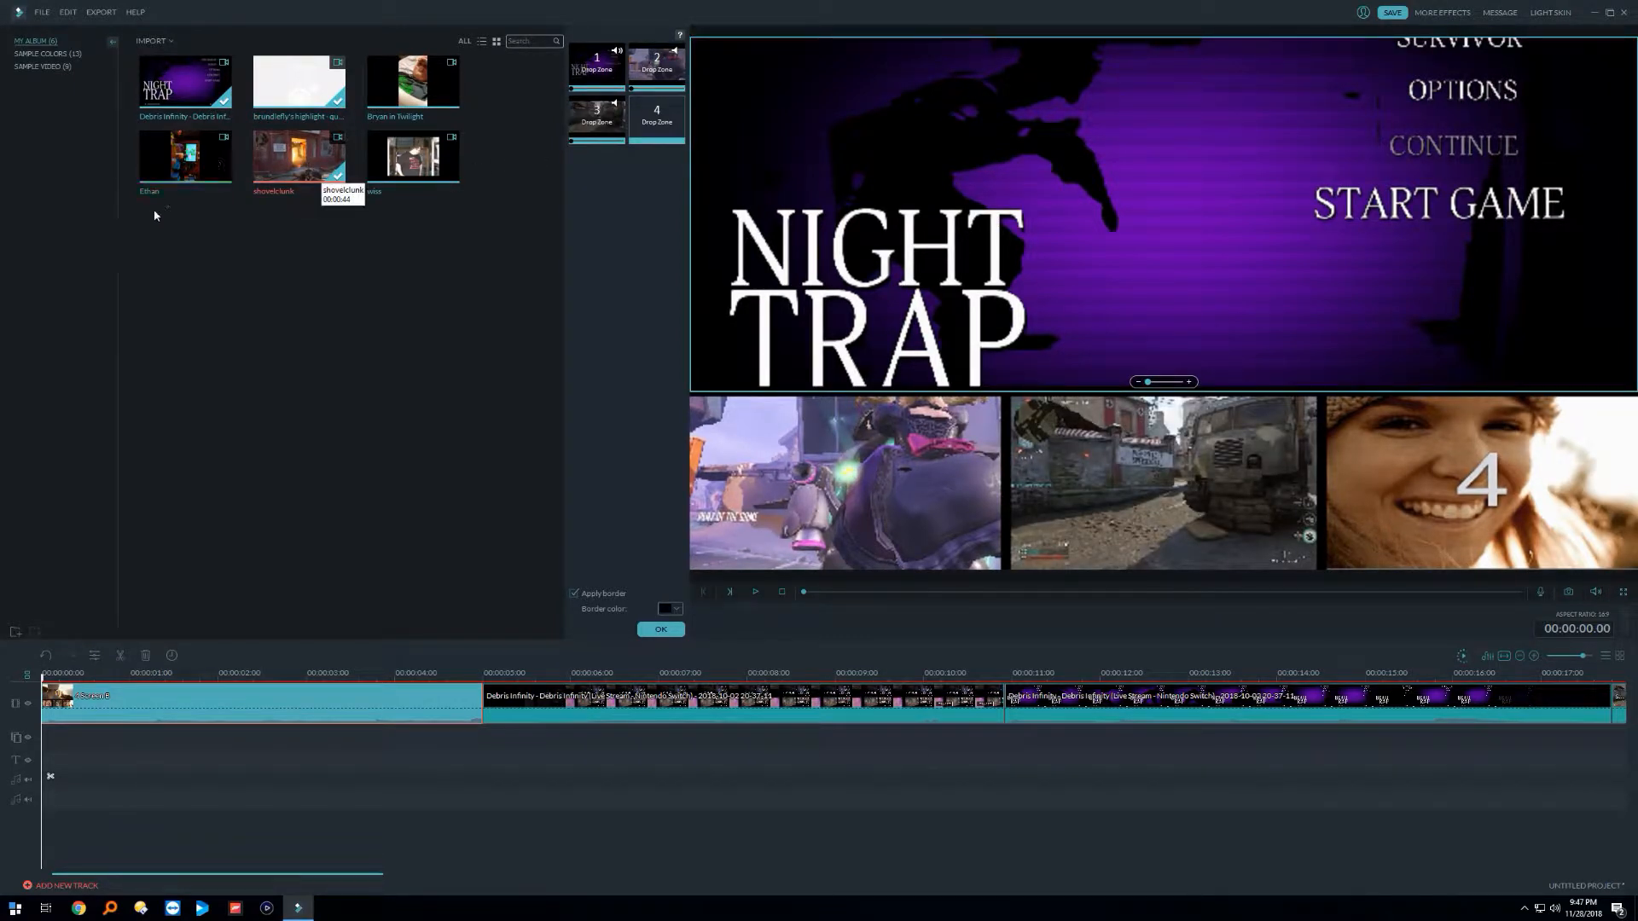
drag(423, 152, 674, 130)
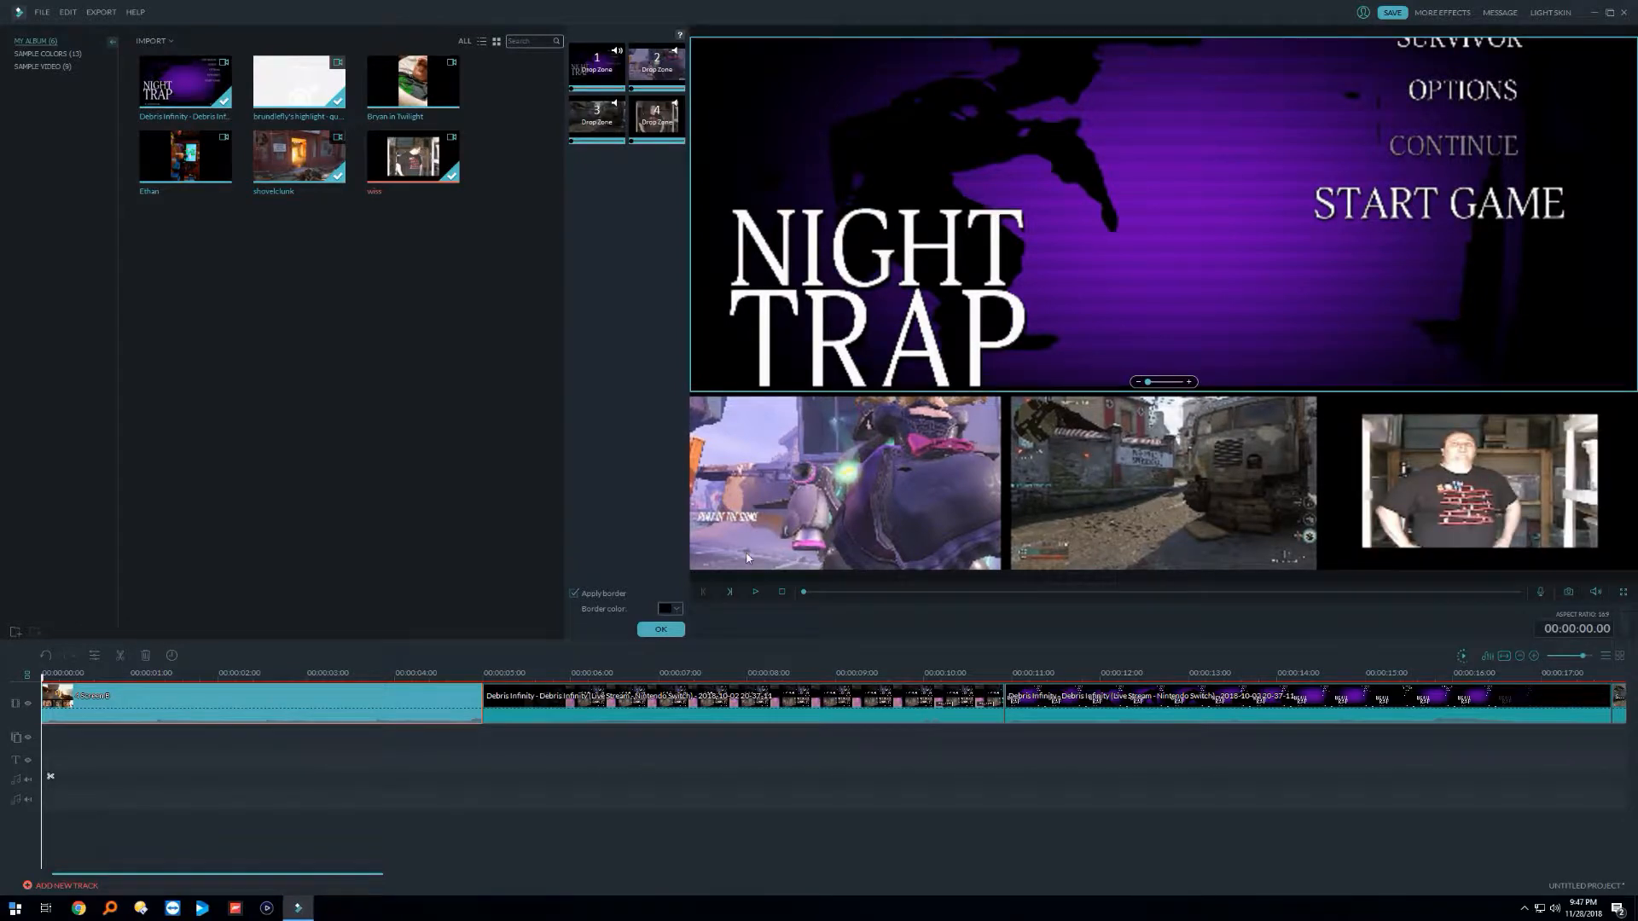
click(756, 592)
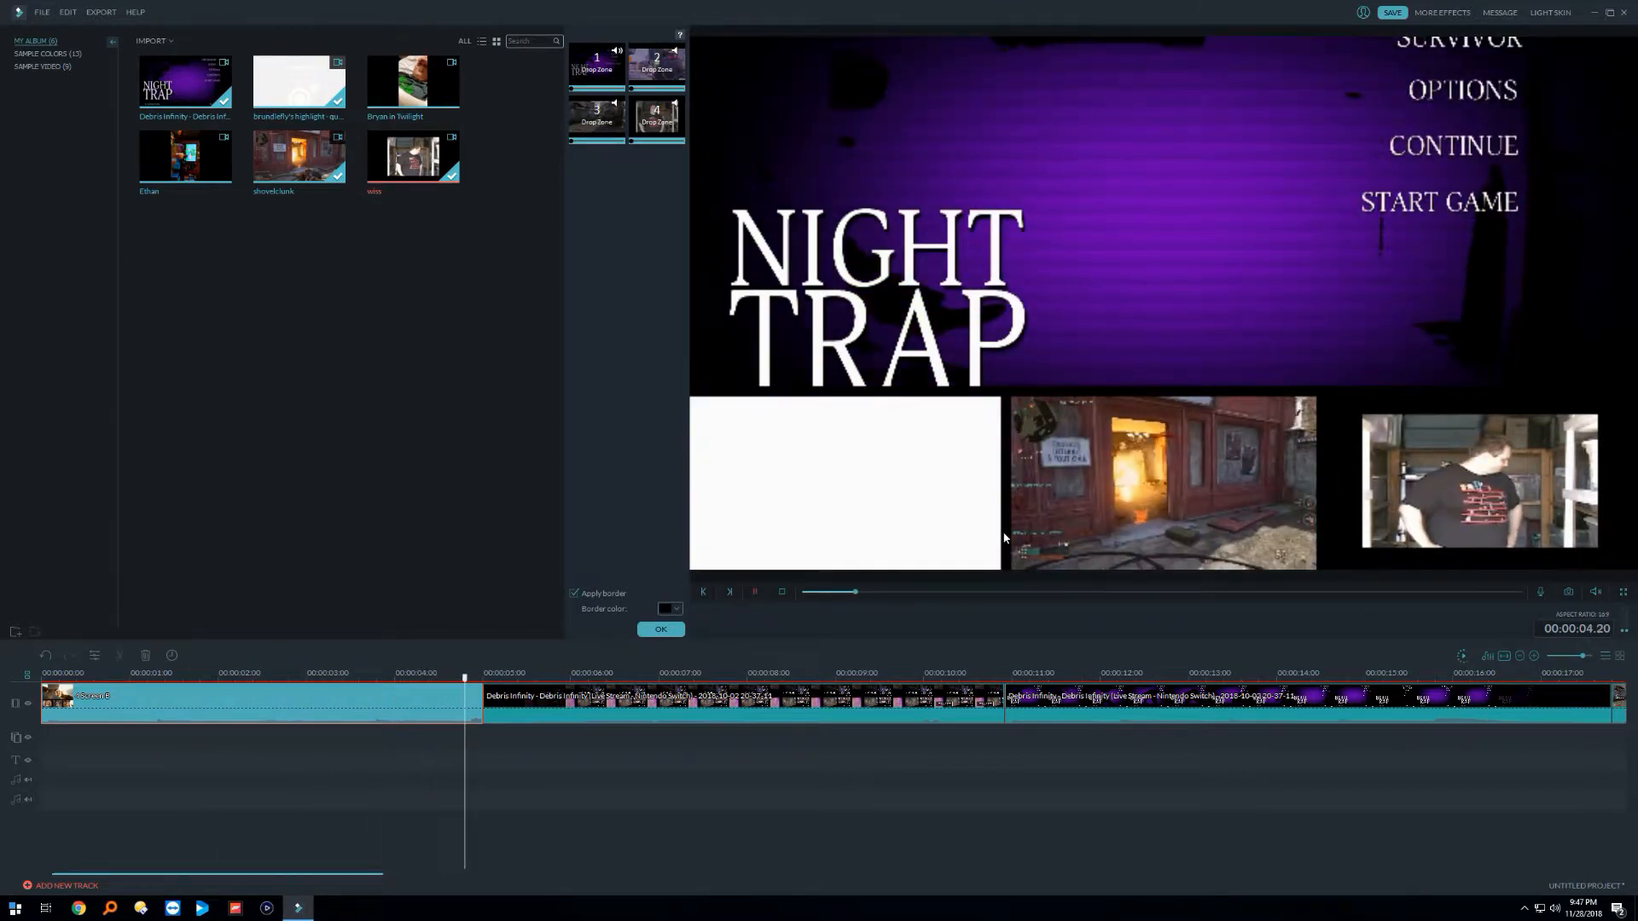
key(space)
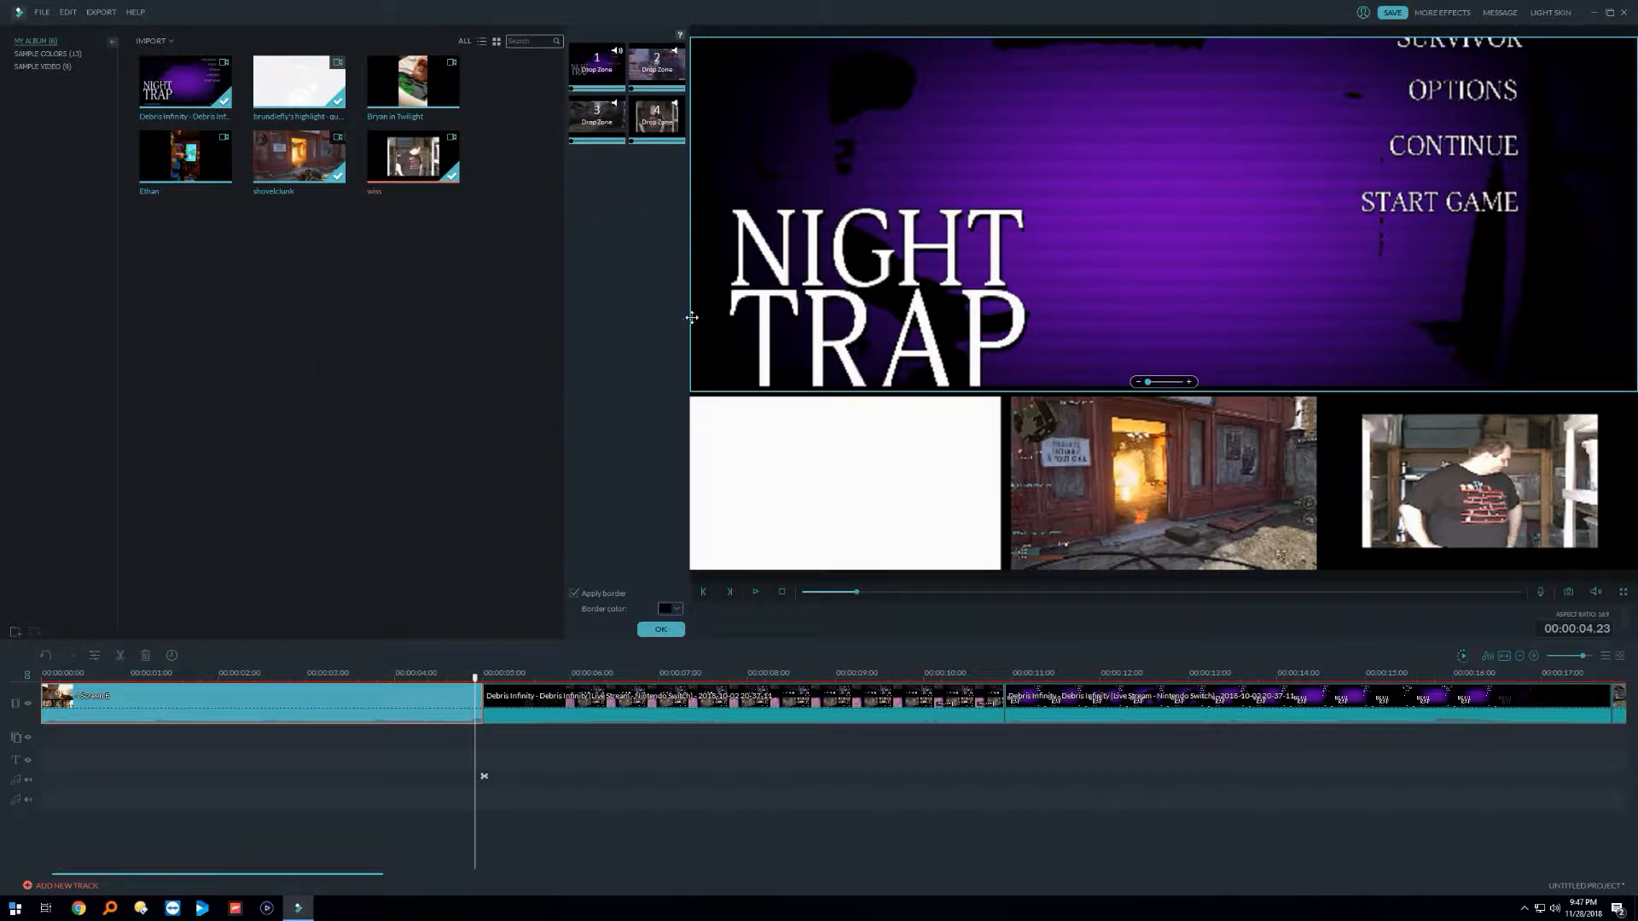
click(660, 629)
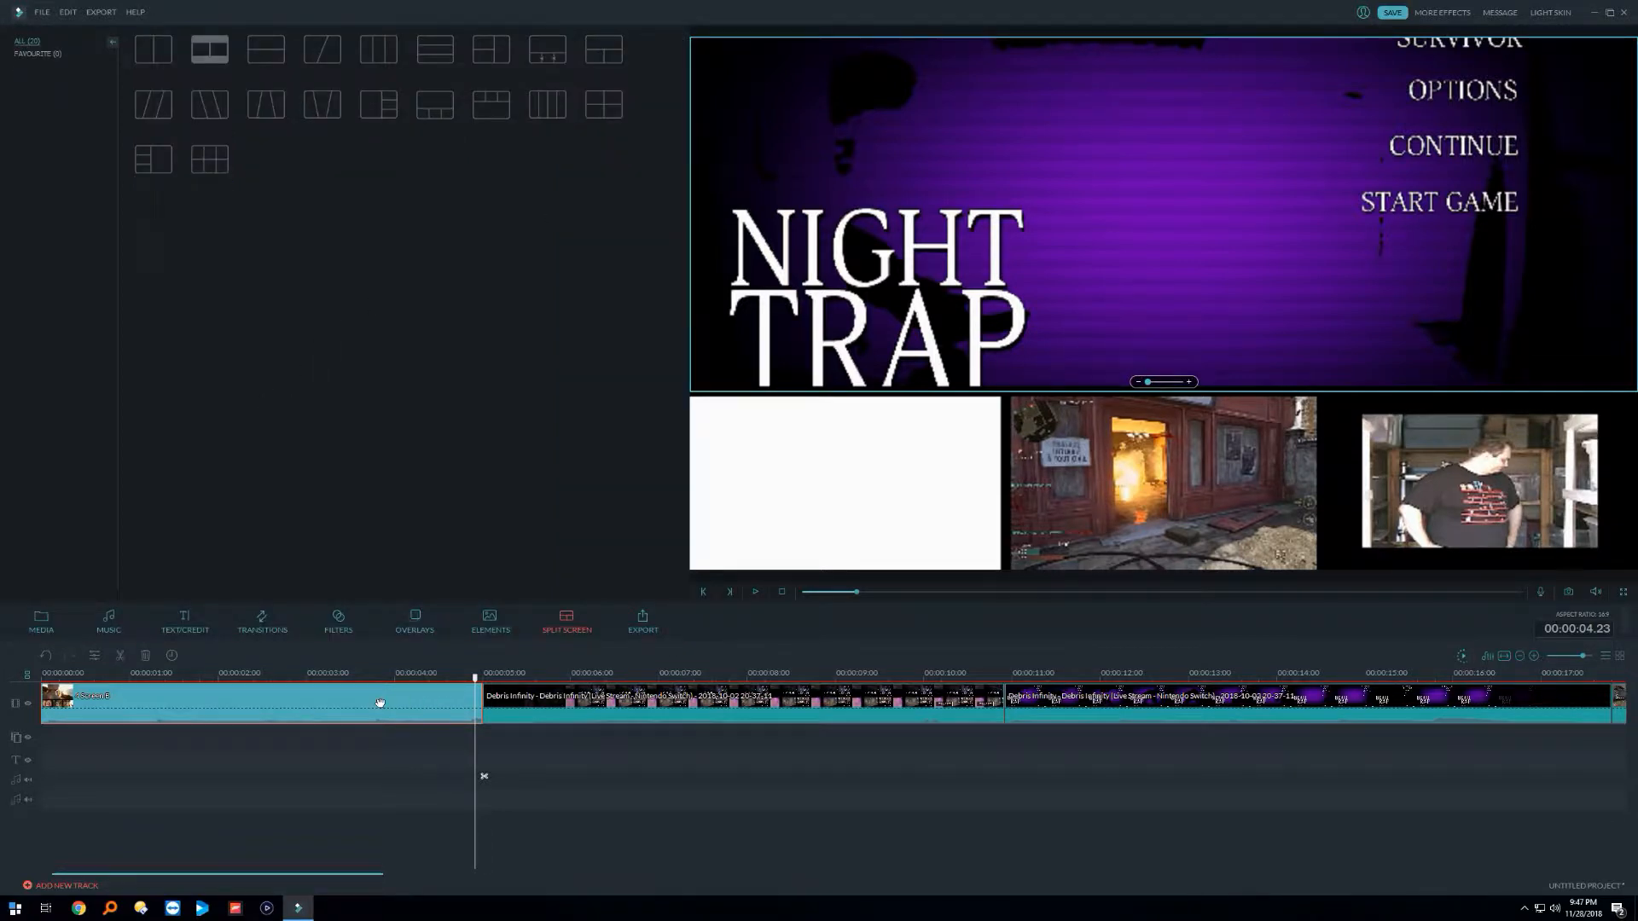
Step: Delete the four-way split screen and all remaining clips from the timeline
key(Delete)
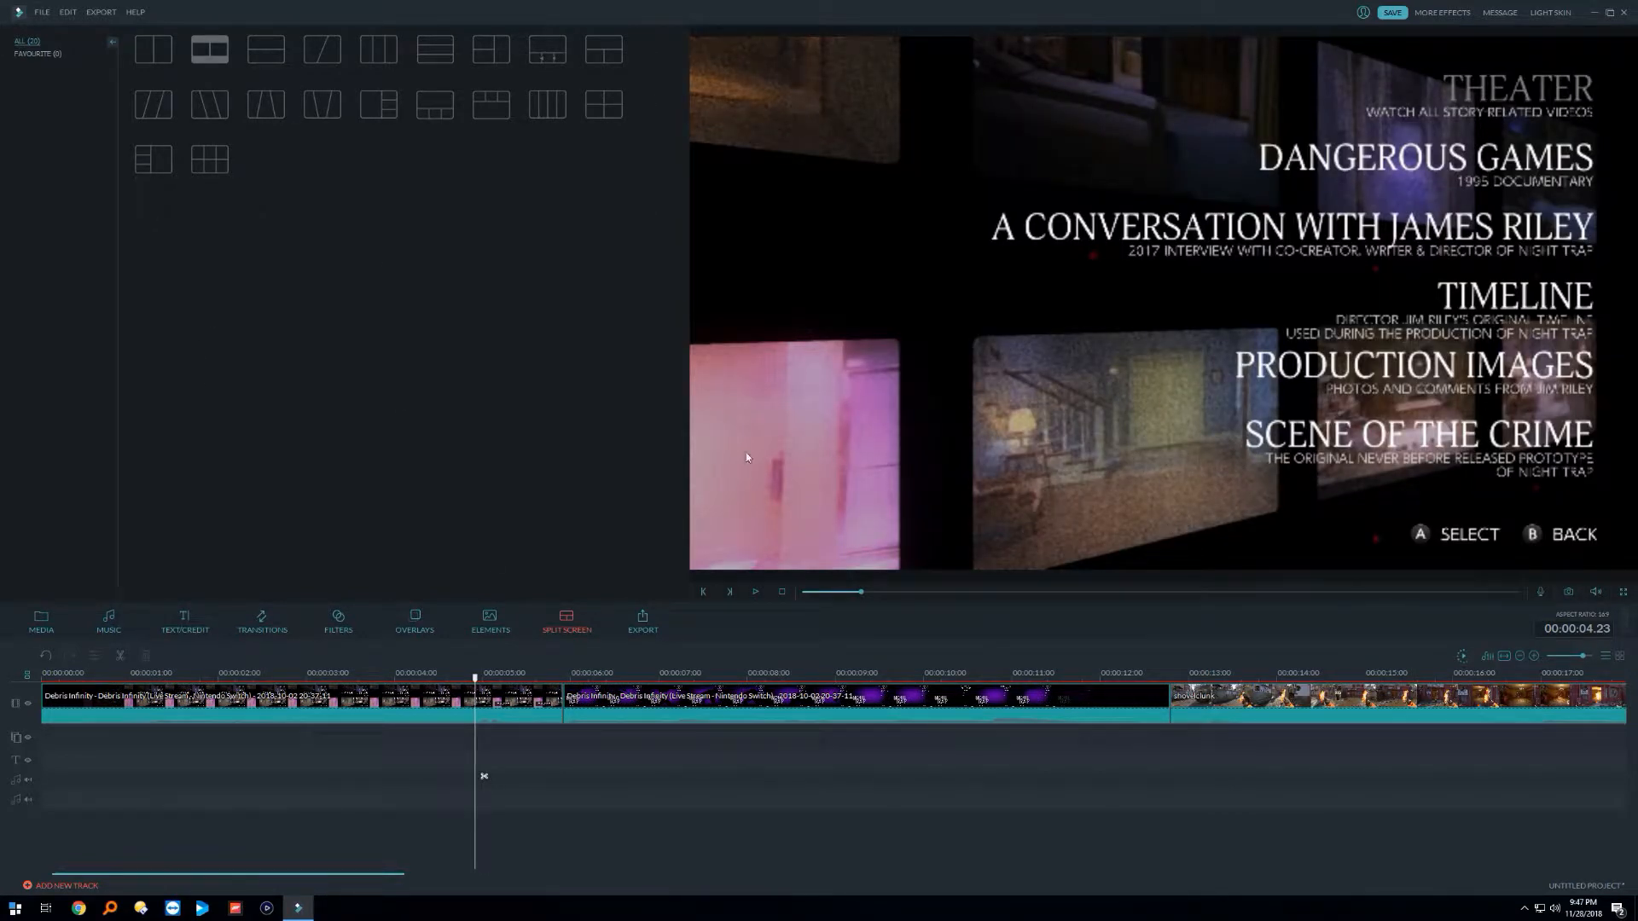
click(361, 719)
key(Delete)
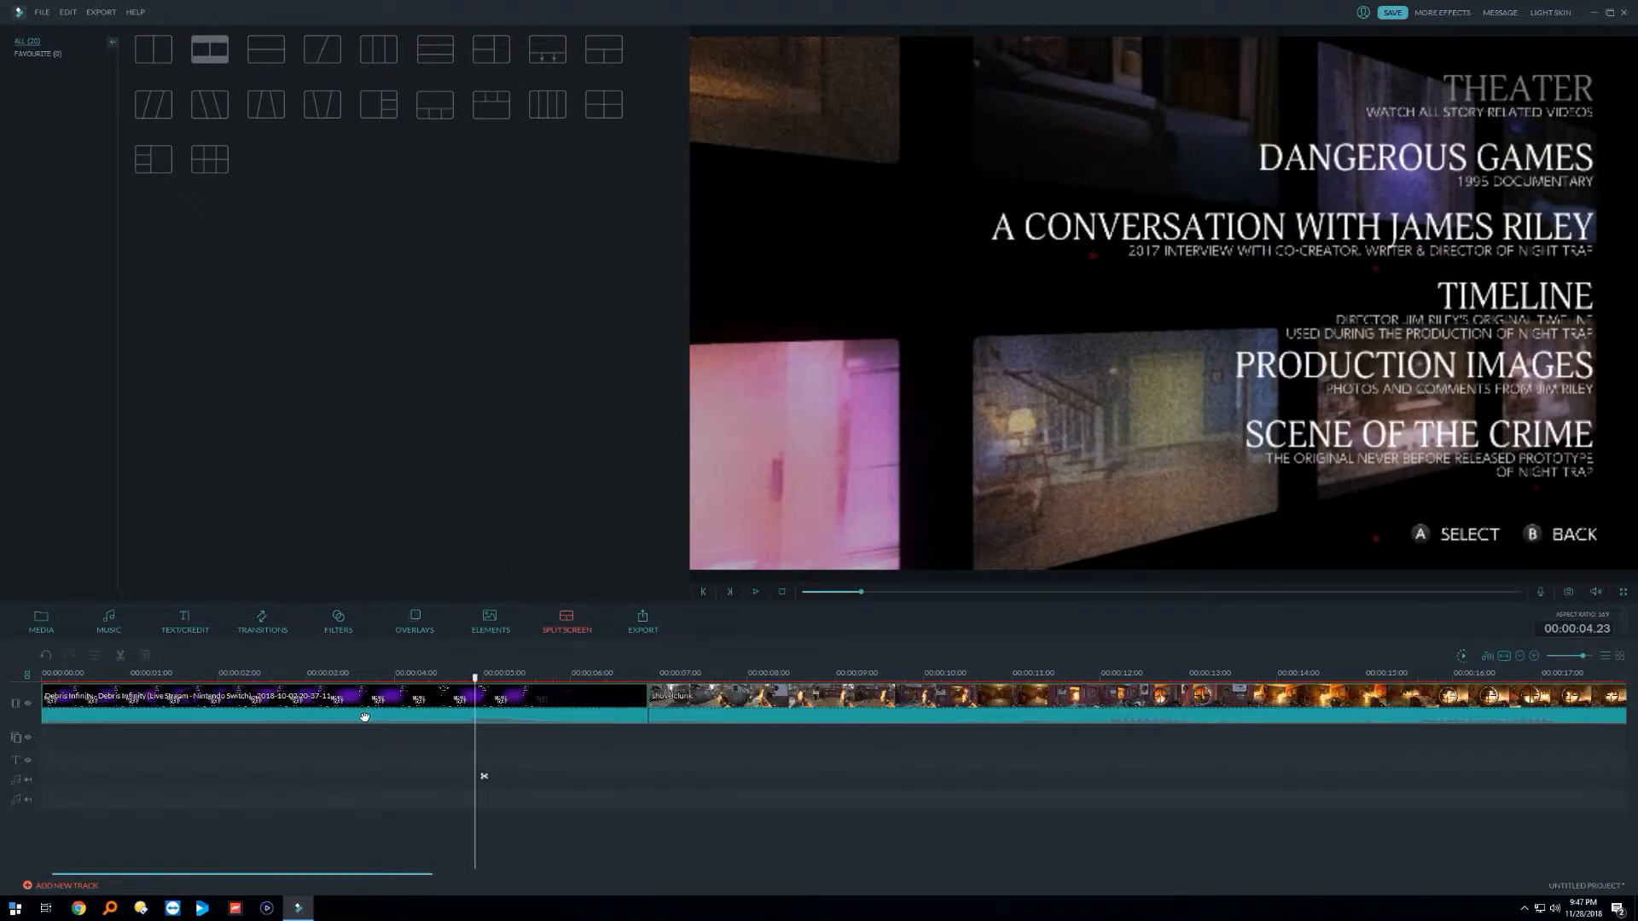
click(363, 715)
key(Delete)
click(364, 708)
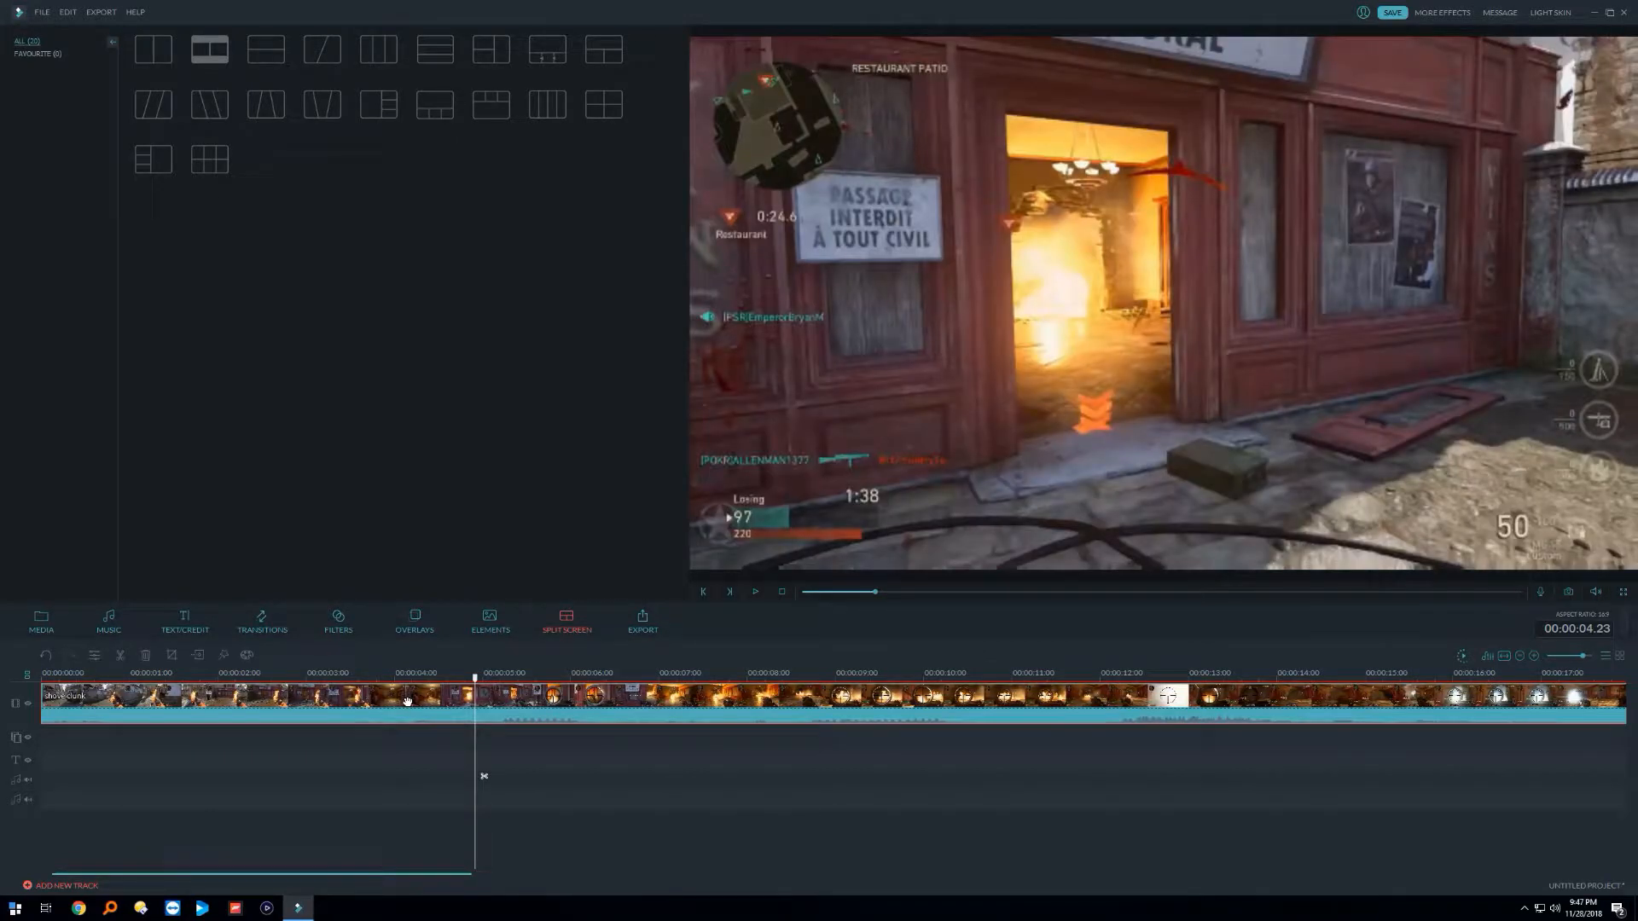
key(Delete)
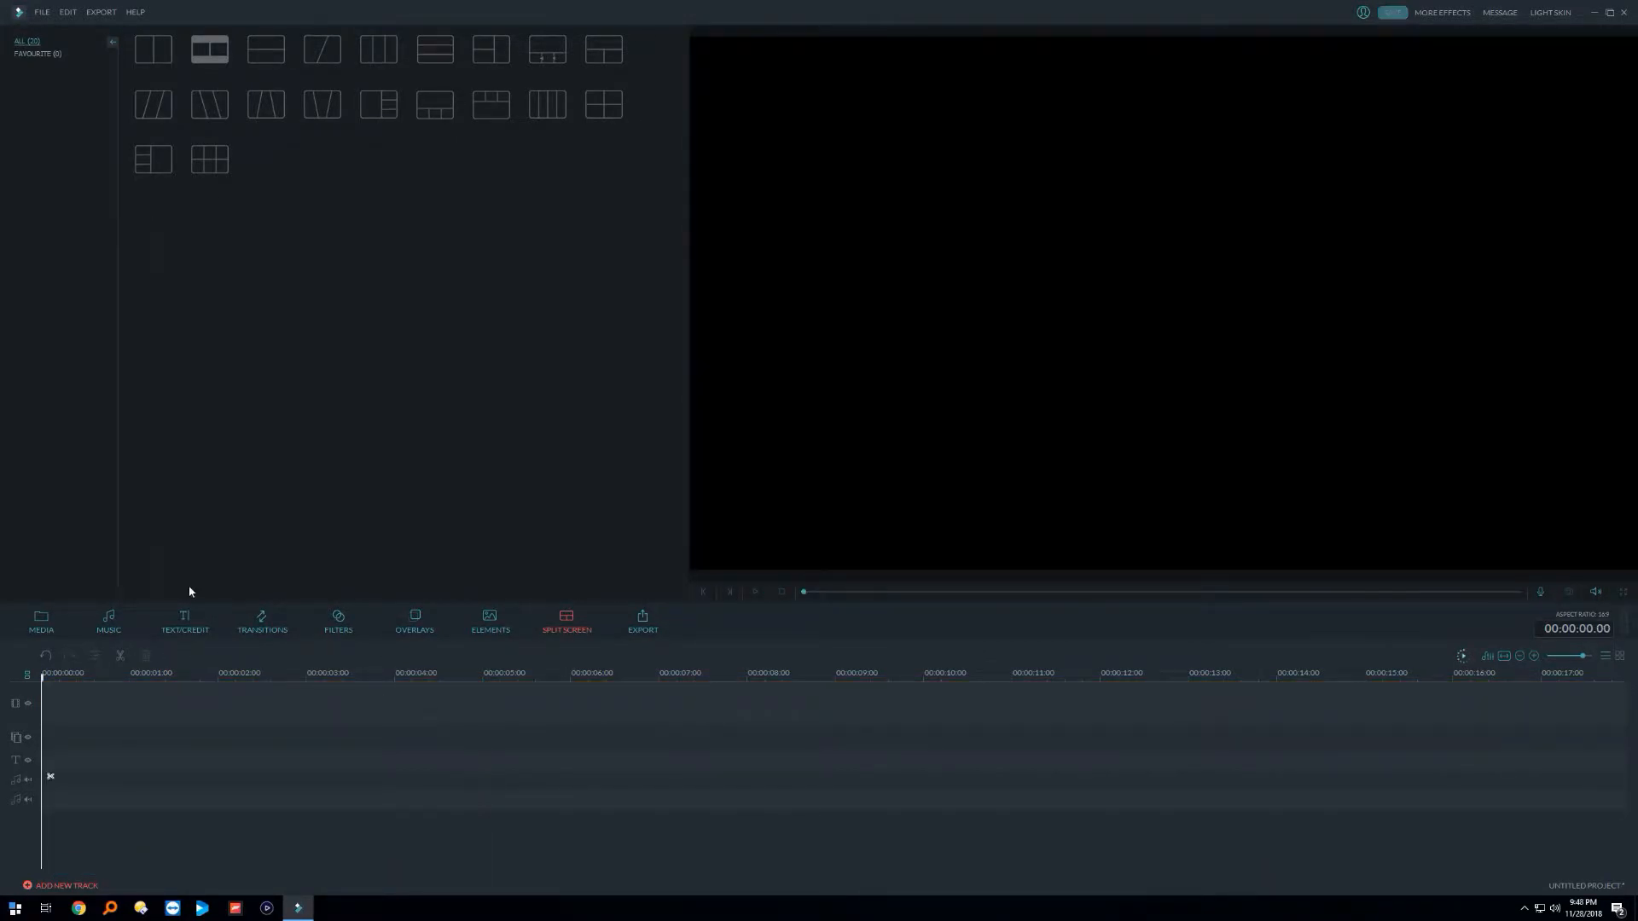
Step: Place the shovelclunk clip from the media library at the start of the video track
click(40, 626)
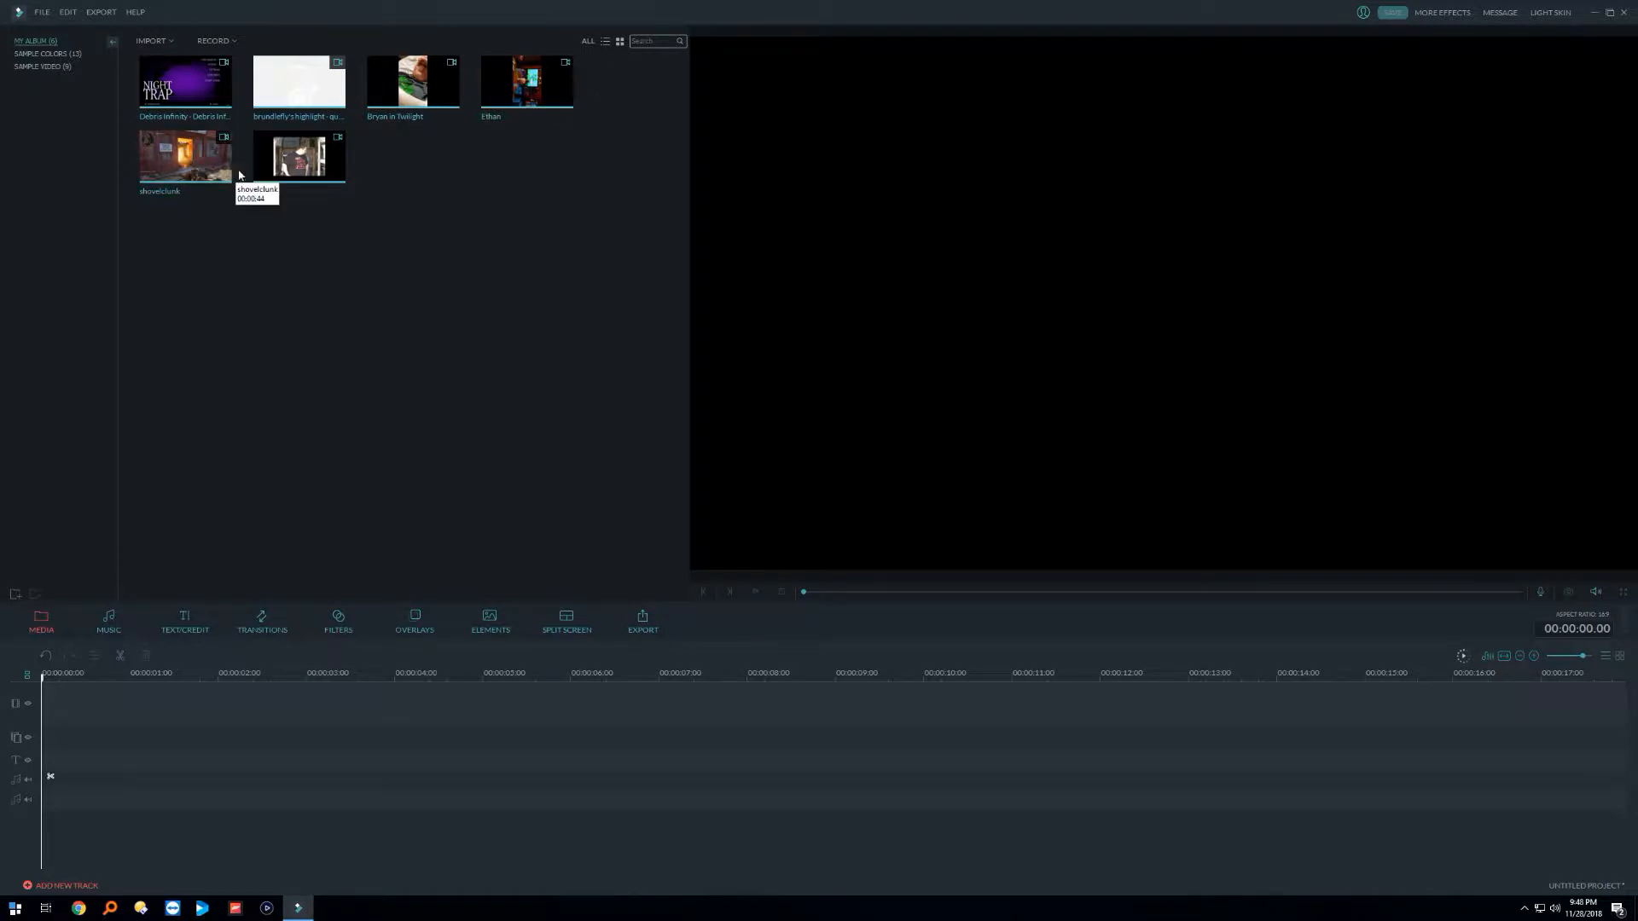
drag(184, 158, 139, 696)
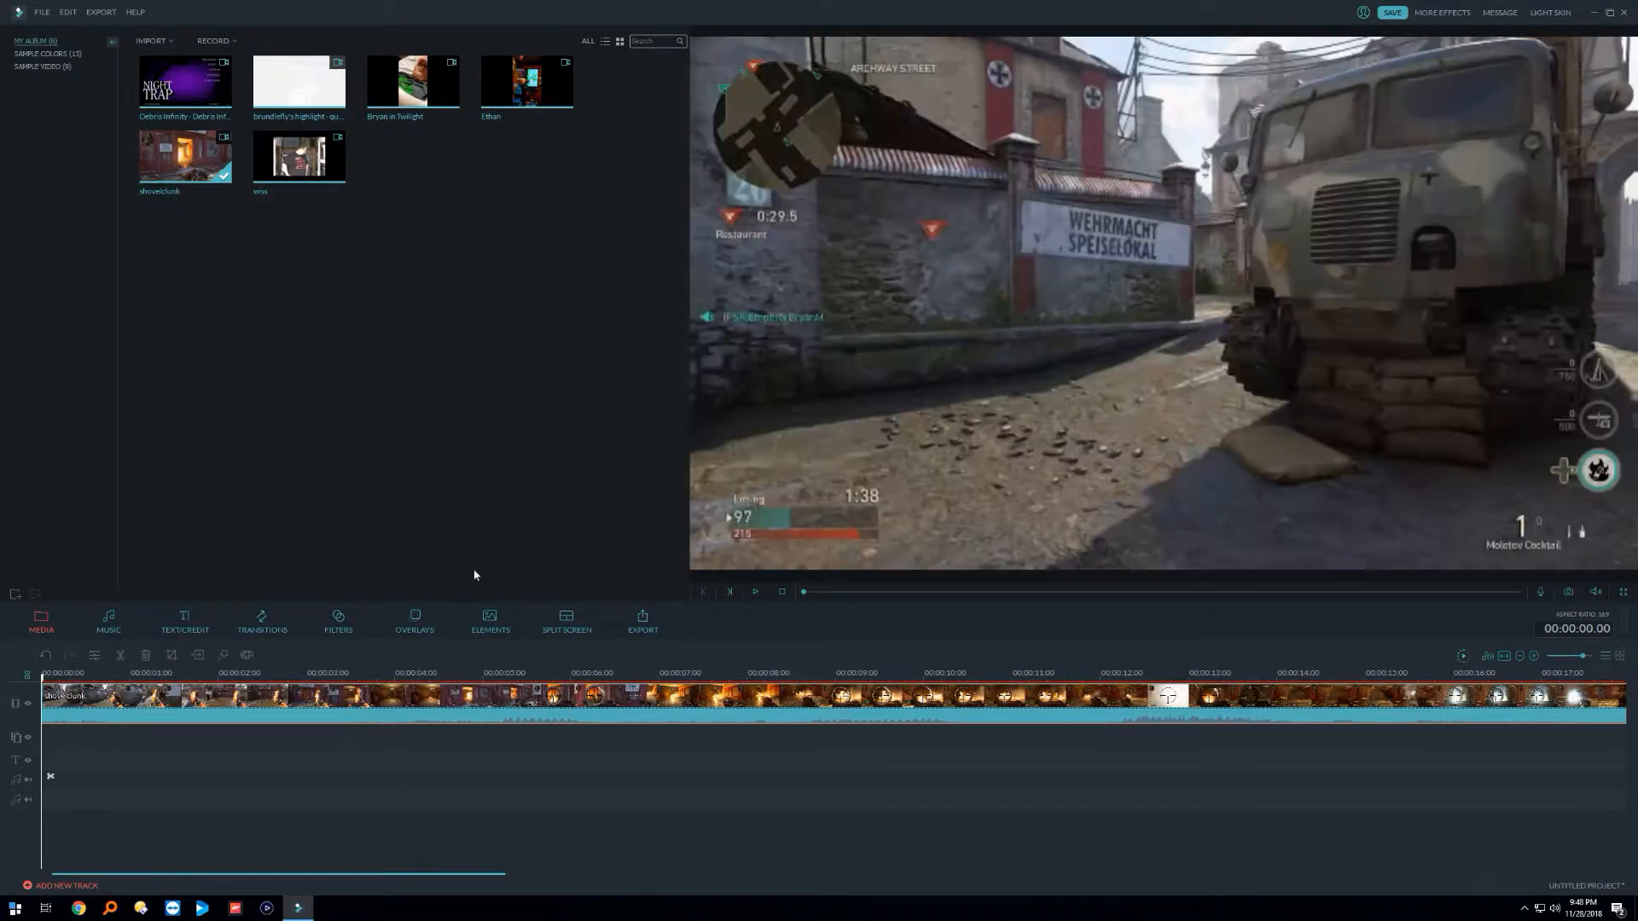
Step: Locate the shovel shot in the shovelclunk clip and insert a freeze frame at 00:00:22.07
drag(464, 673, 182, 673)
click(181, 673)
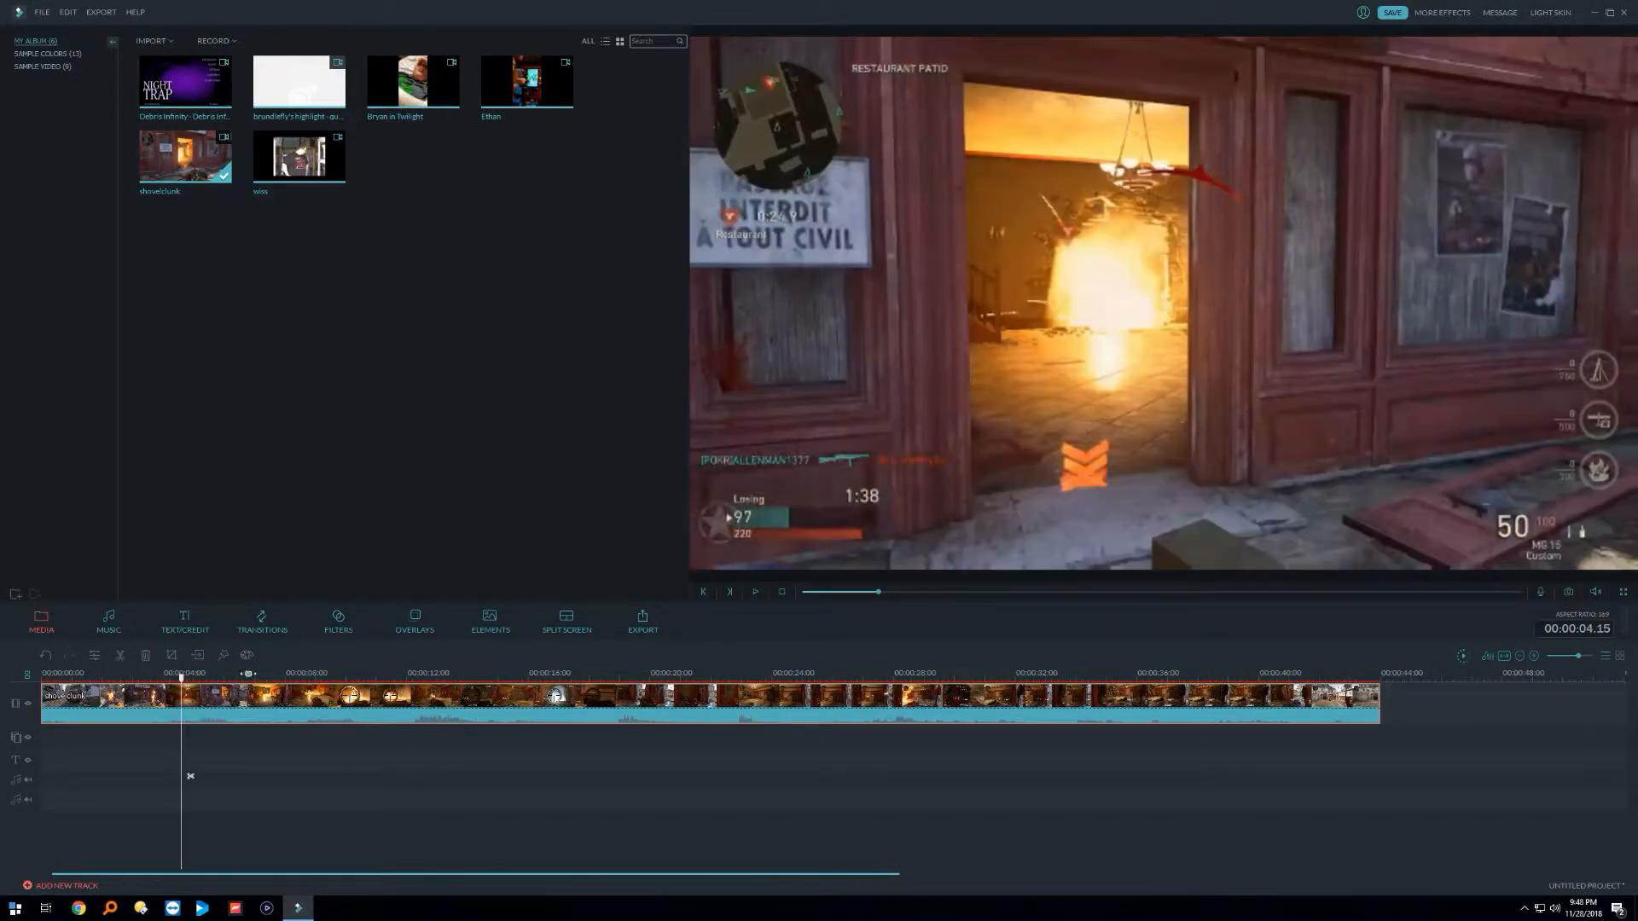
click(247, 675)
click(312, 675)
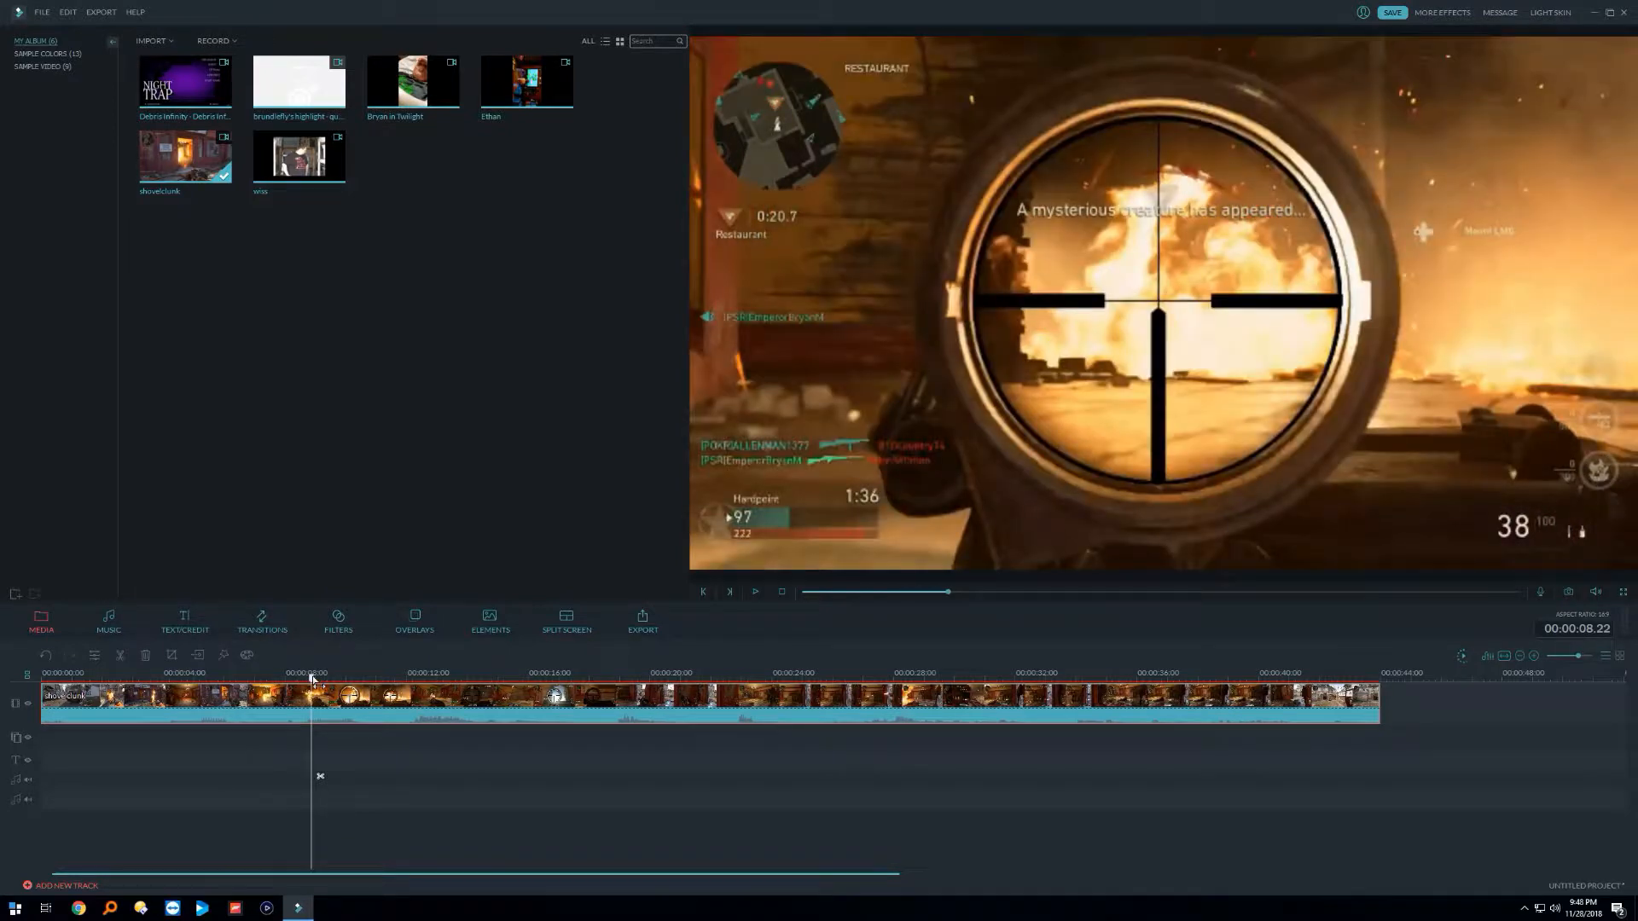
click(327, 676)
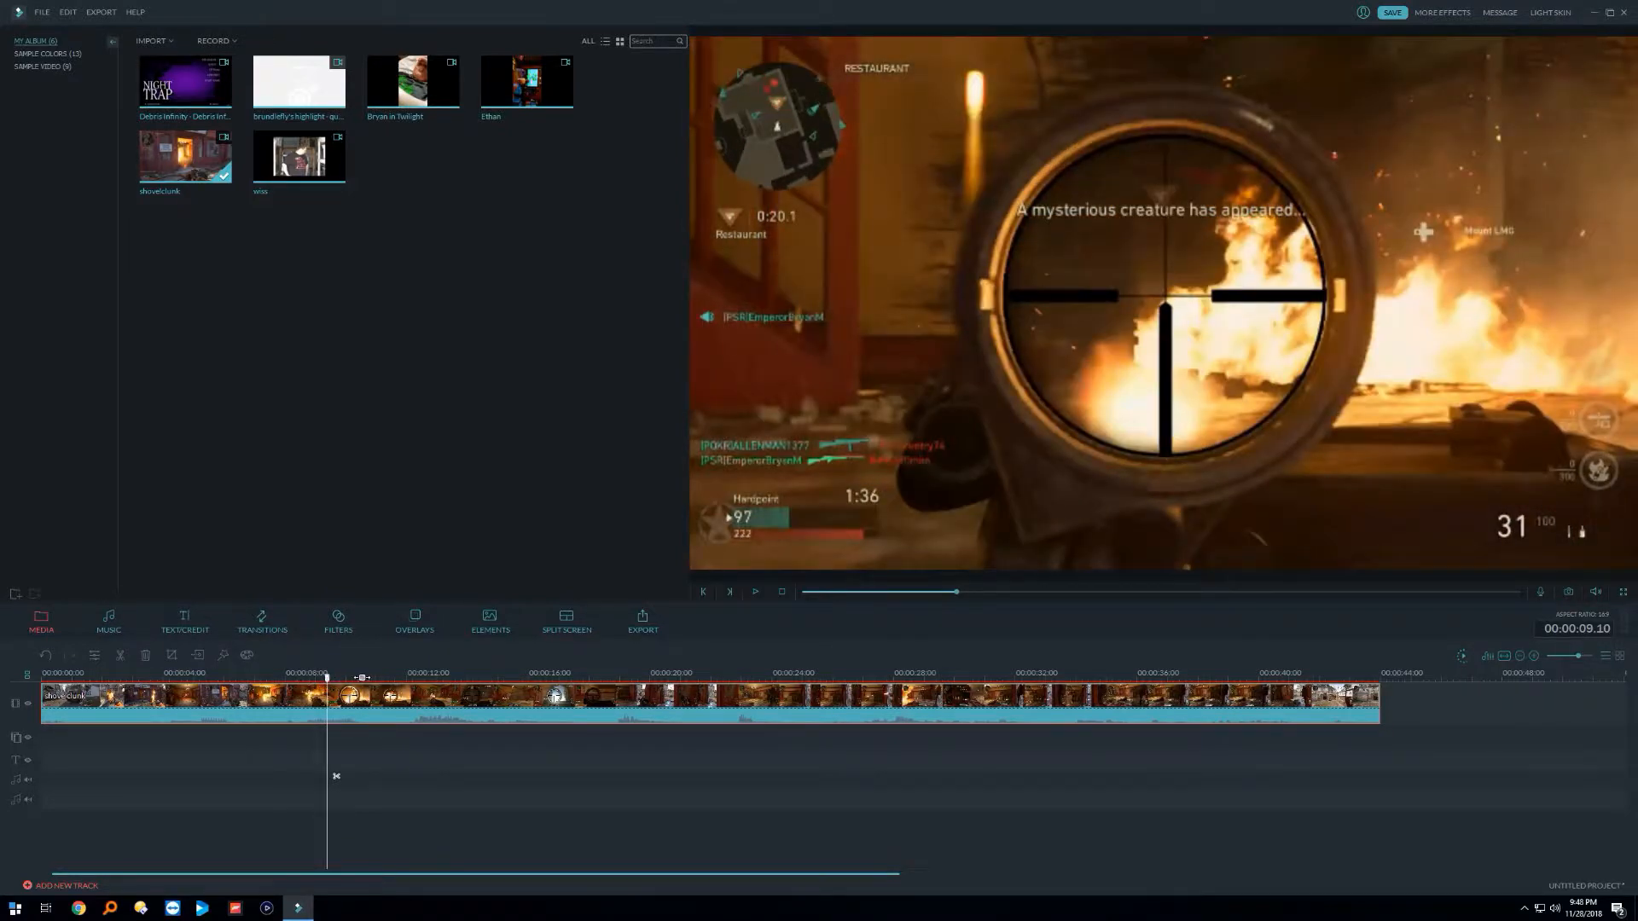
click(361, 676)
click(416, 675)
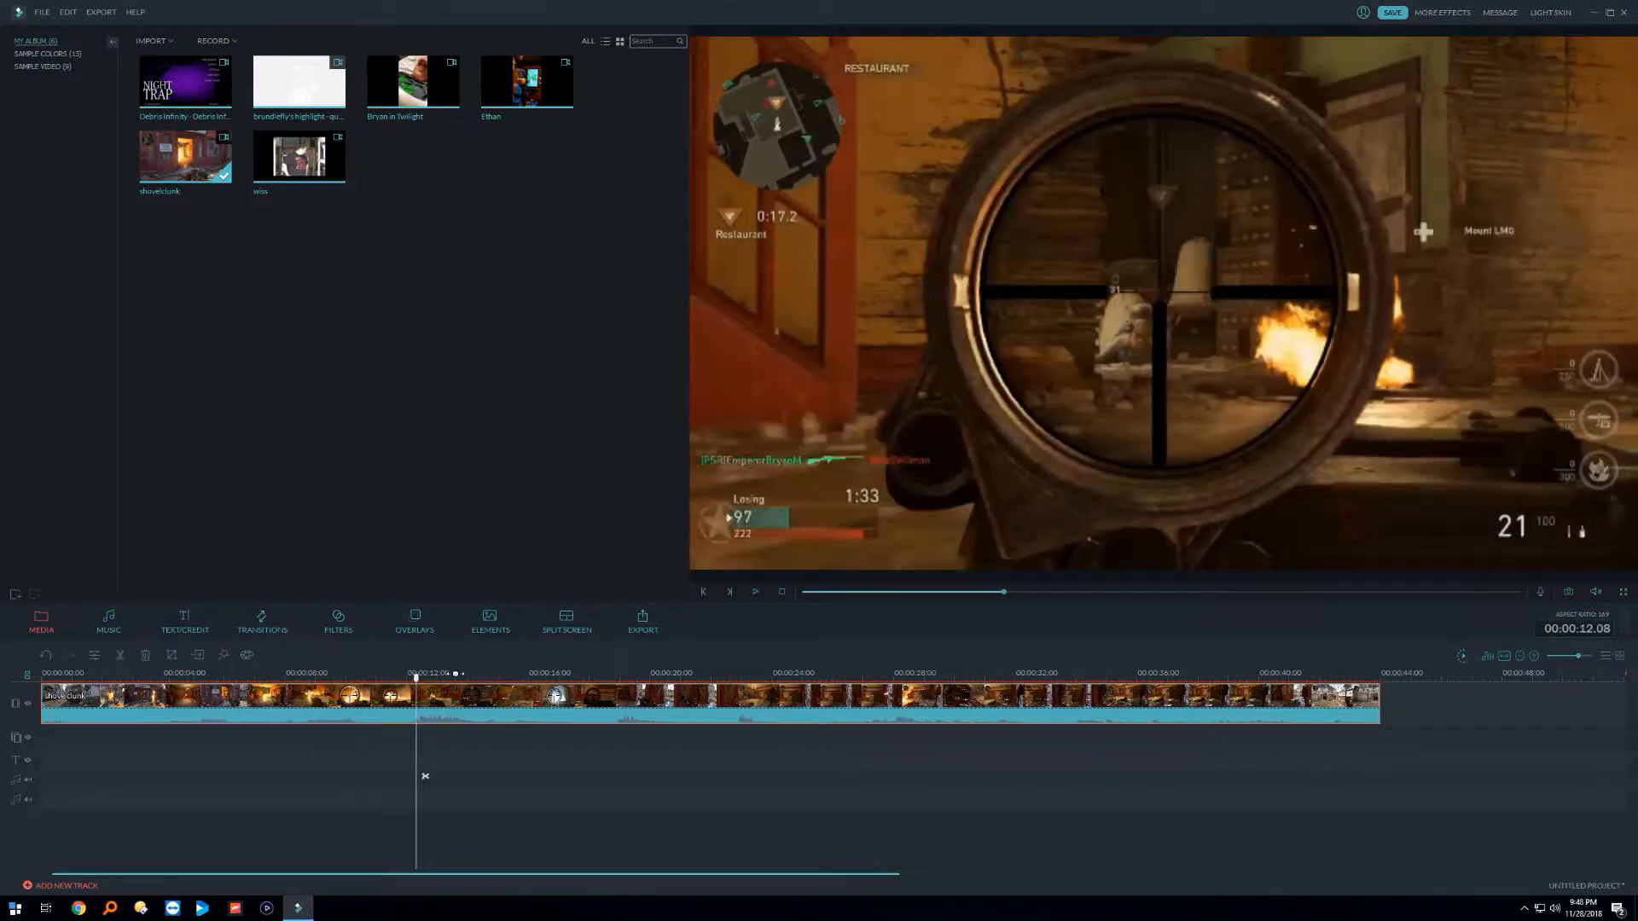
click(464, 776)
click(486, 676)
click(529, 676)
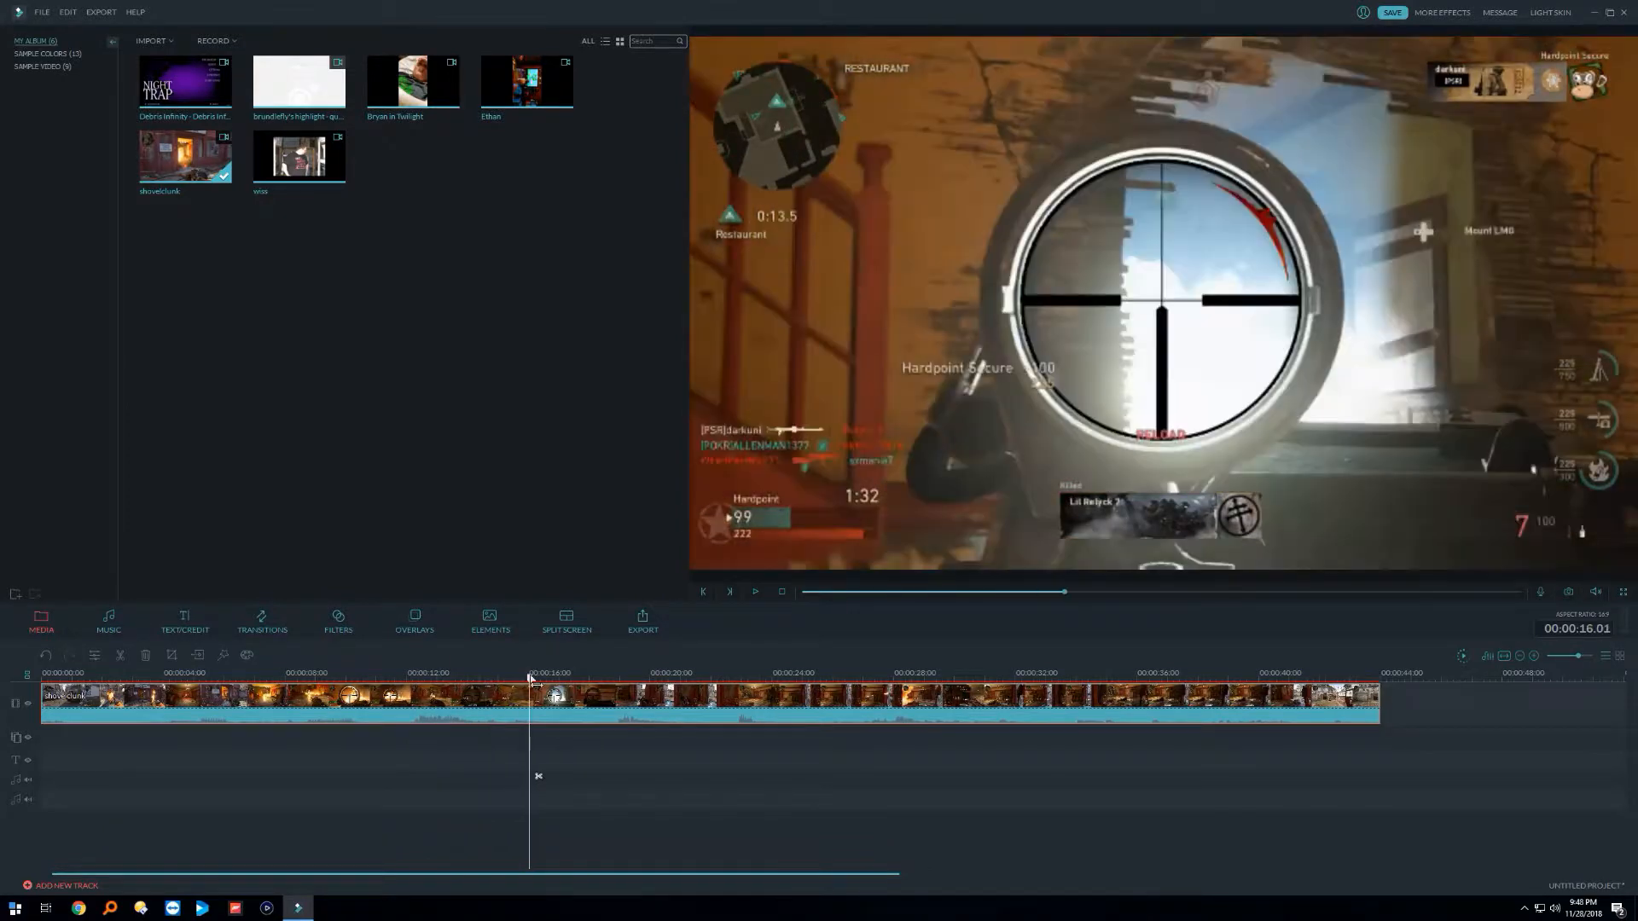
drag(536, 676, 583, 678)
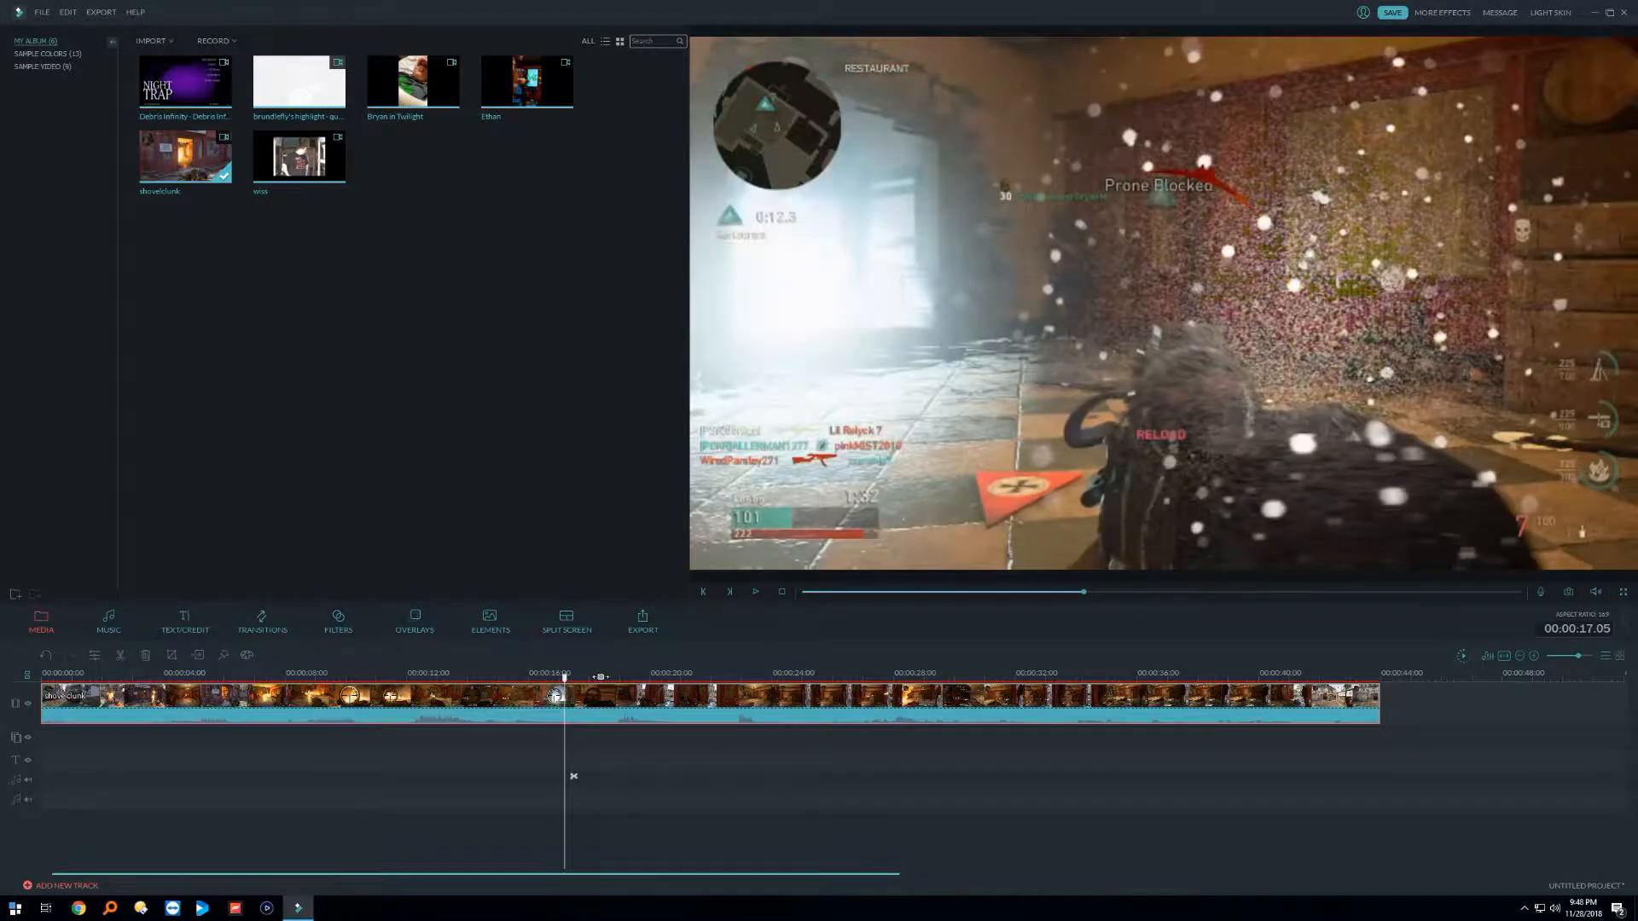
click(601, 677)
drag(608, 775, 729, 775)
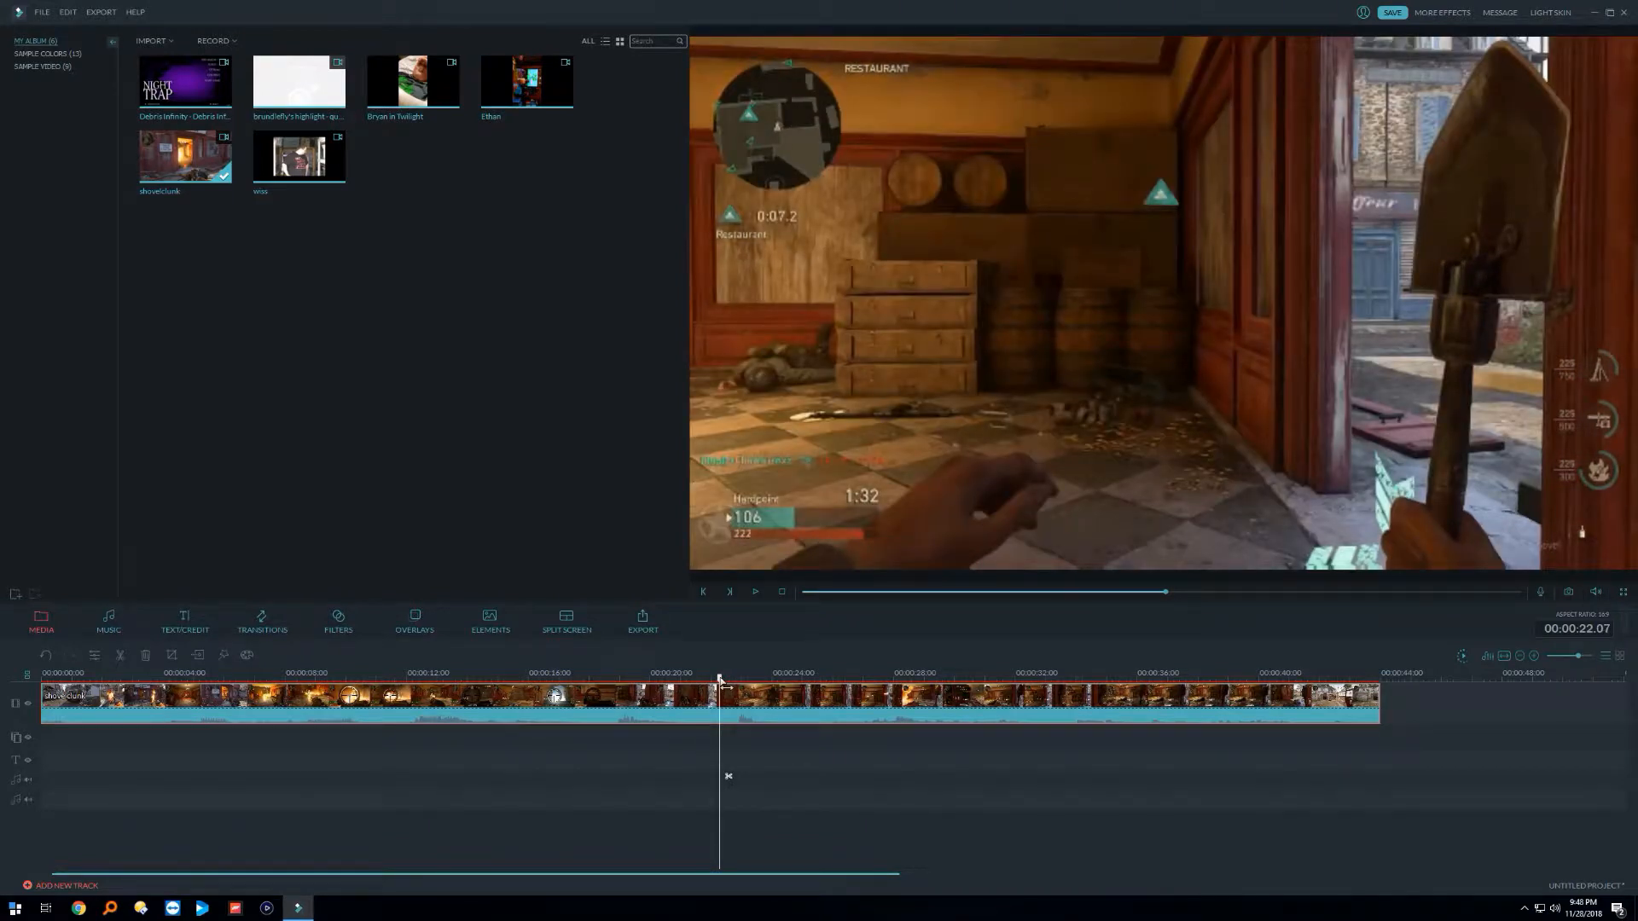
right_click(720, 698)
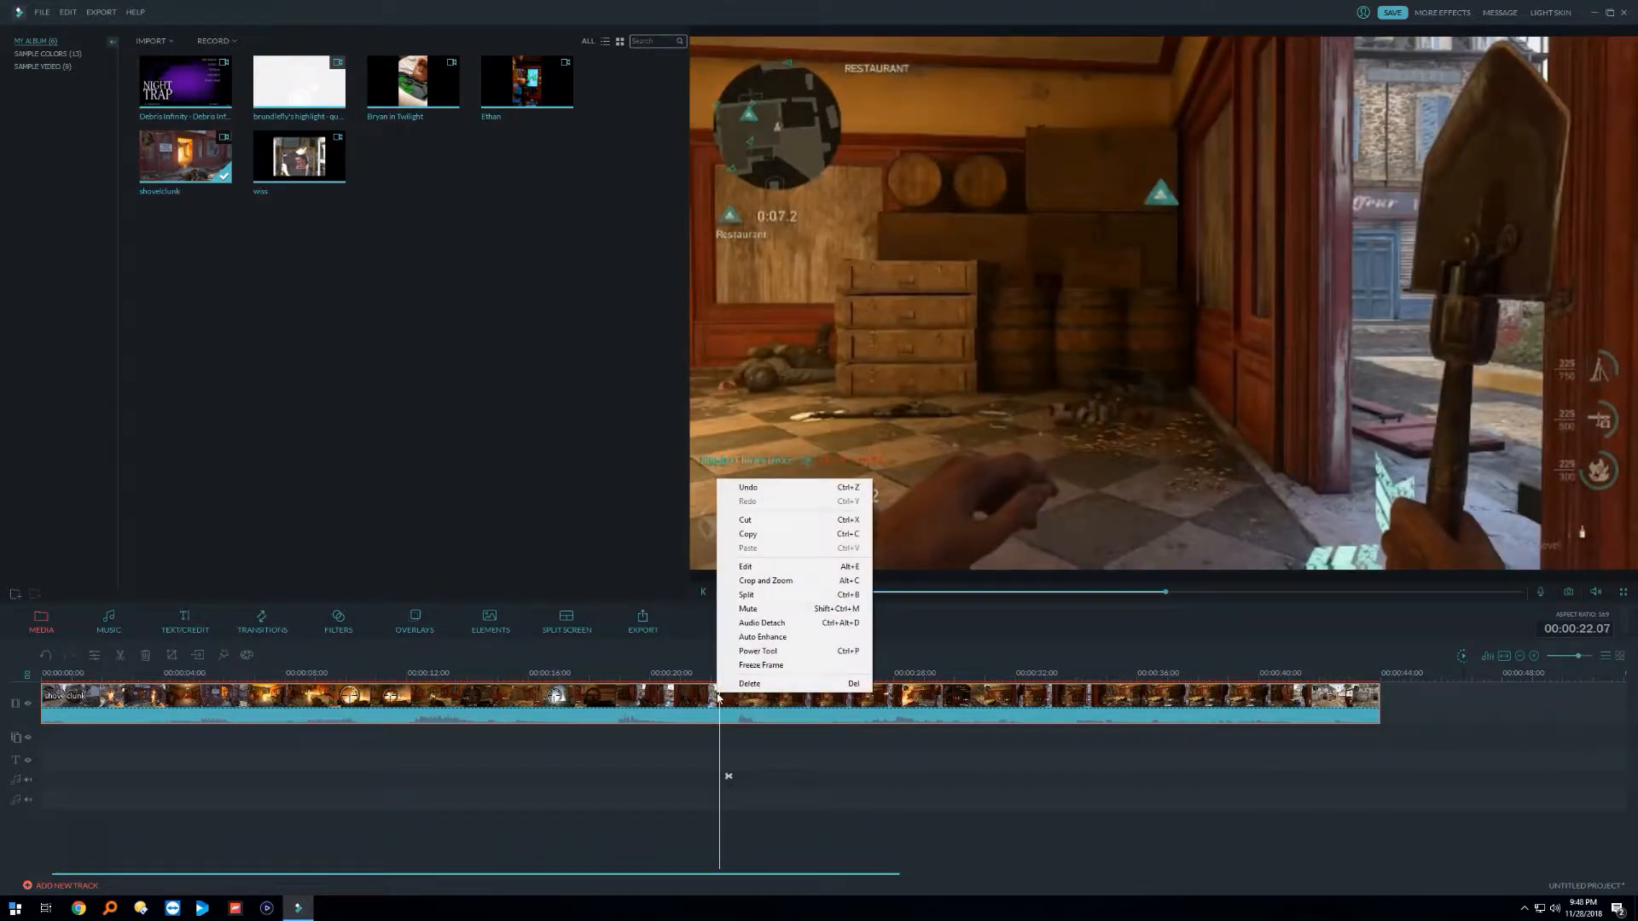
click(751, 665)
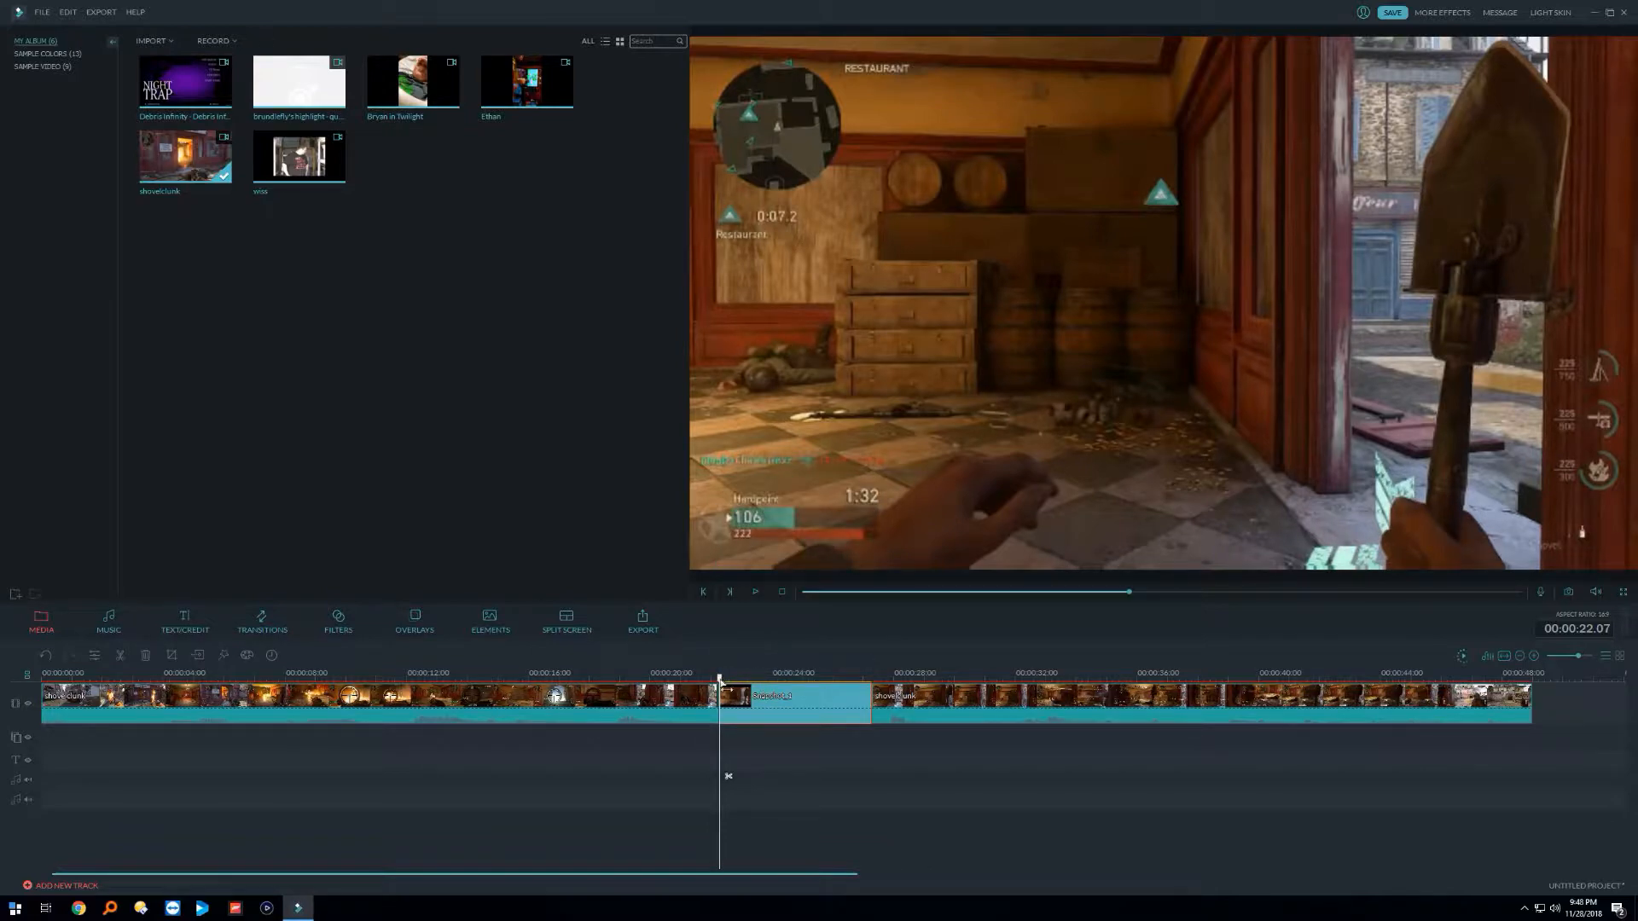
Step: Play through the first freeze frame from 00:00:15.05 and insert a second freeze frame at 00:00:32.06
drag(726, 689, 506, 683)
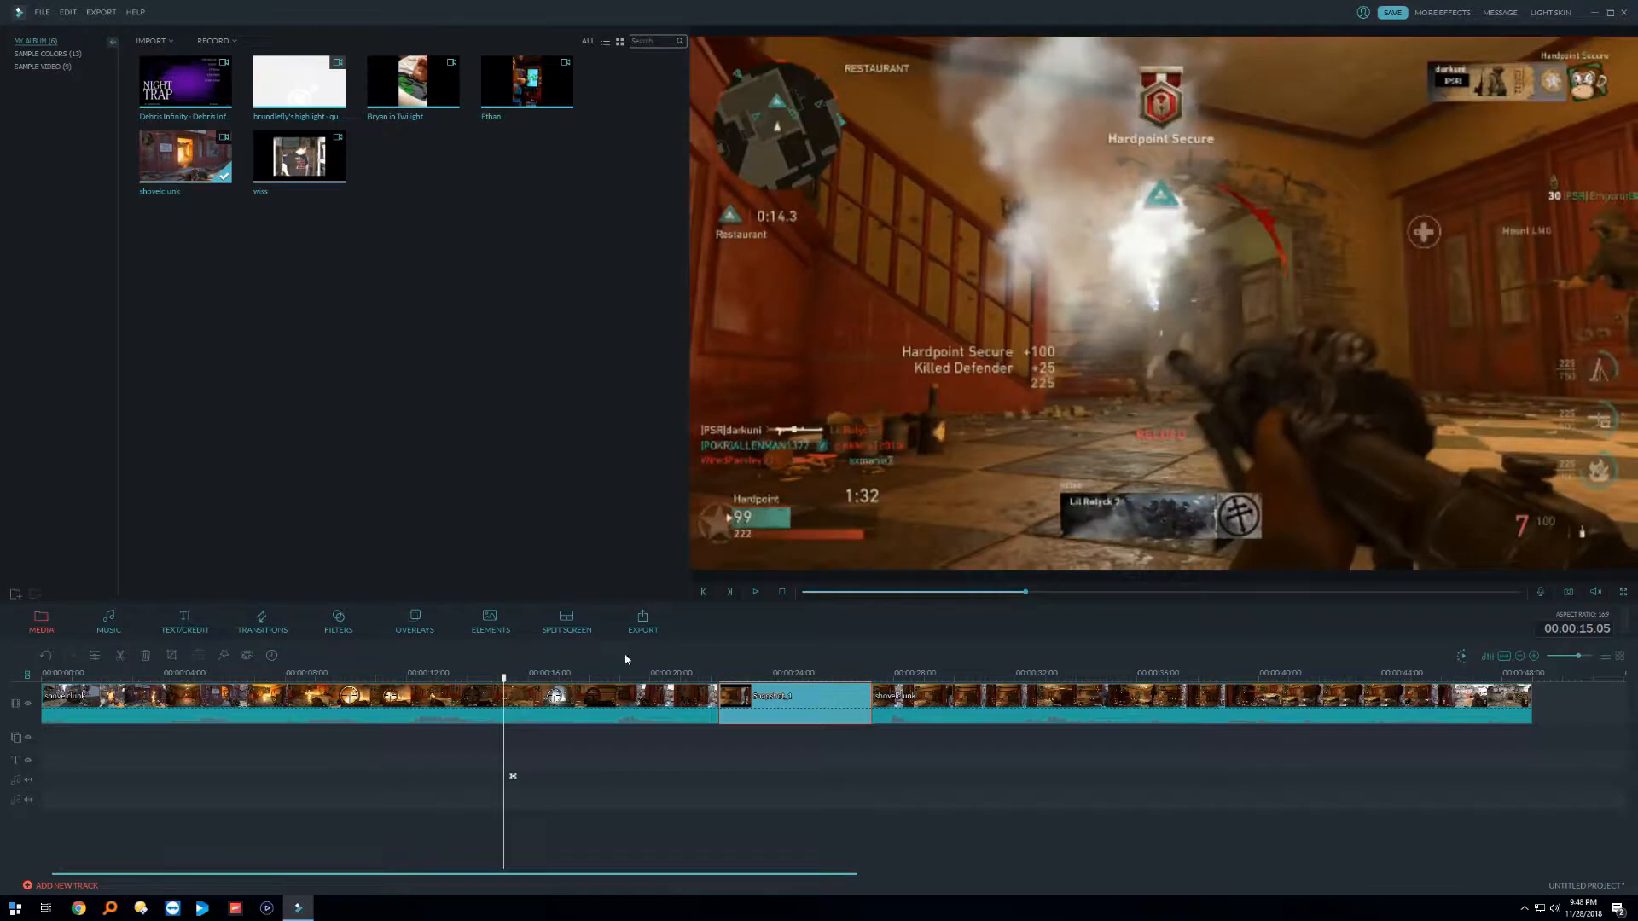
click(755, 592)
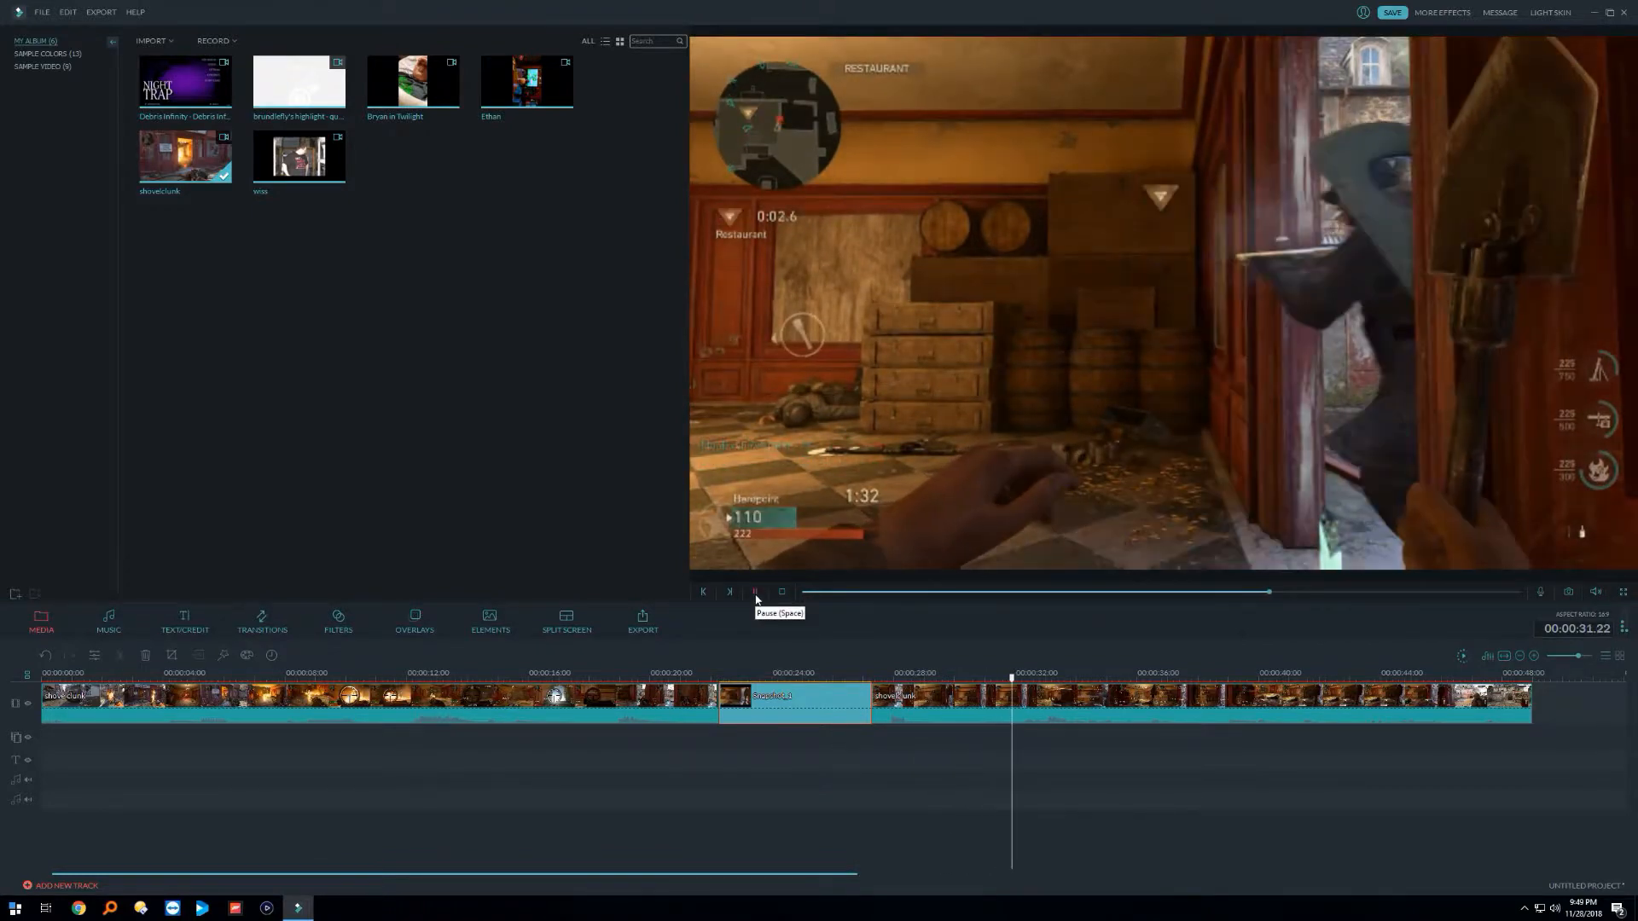
click(756, 593)
right_click(1023, 697)
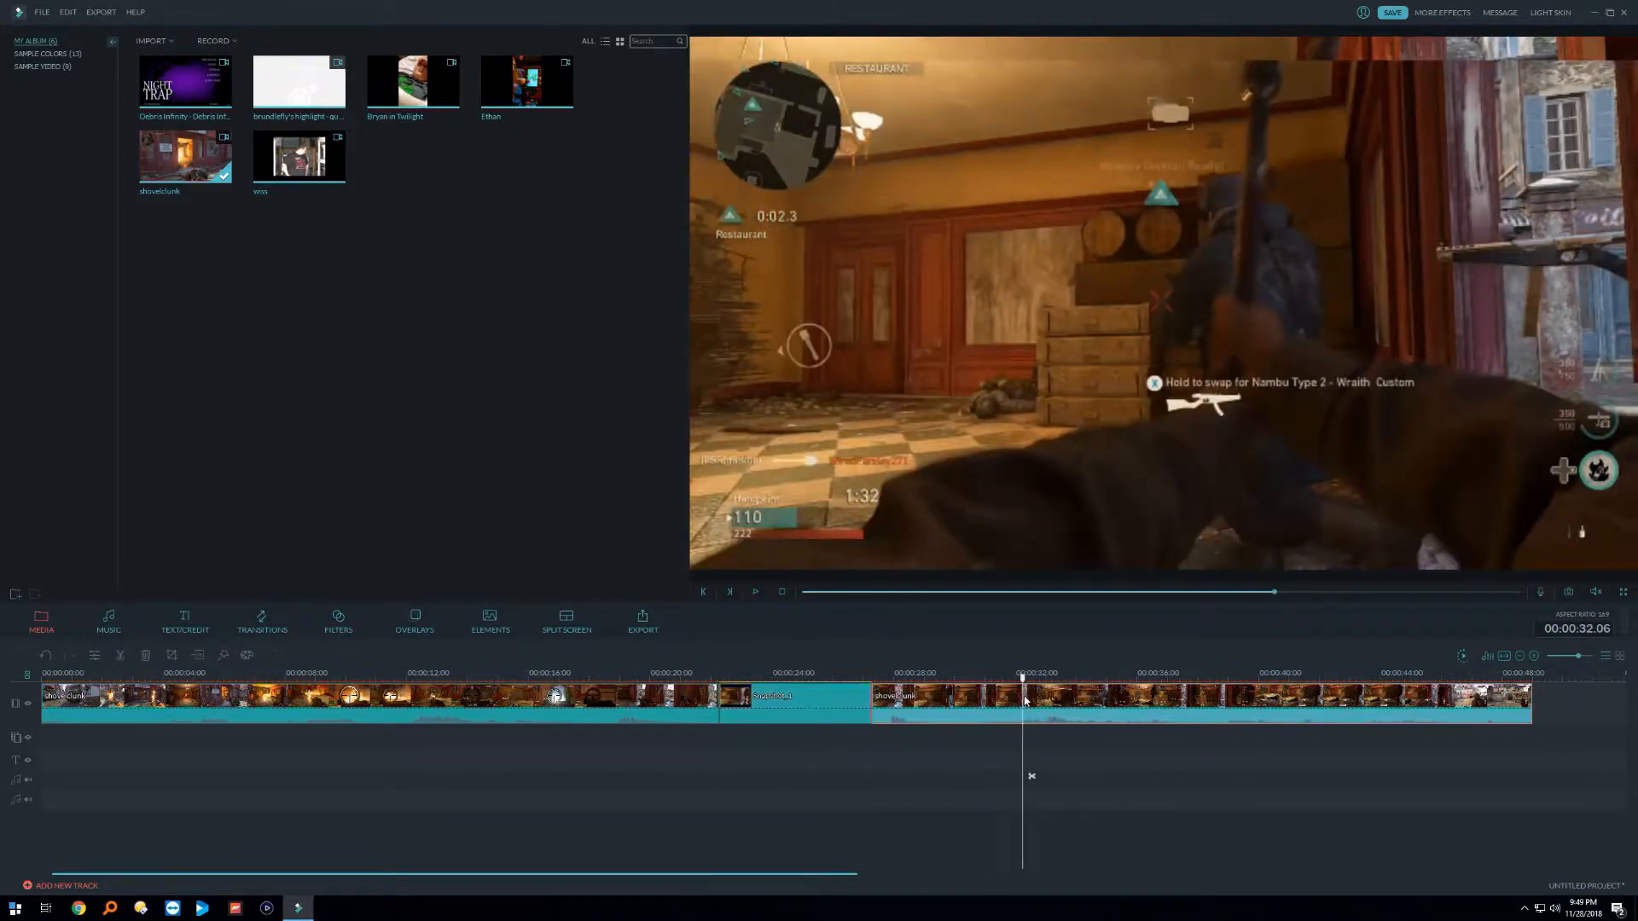
click(1091, 667)
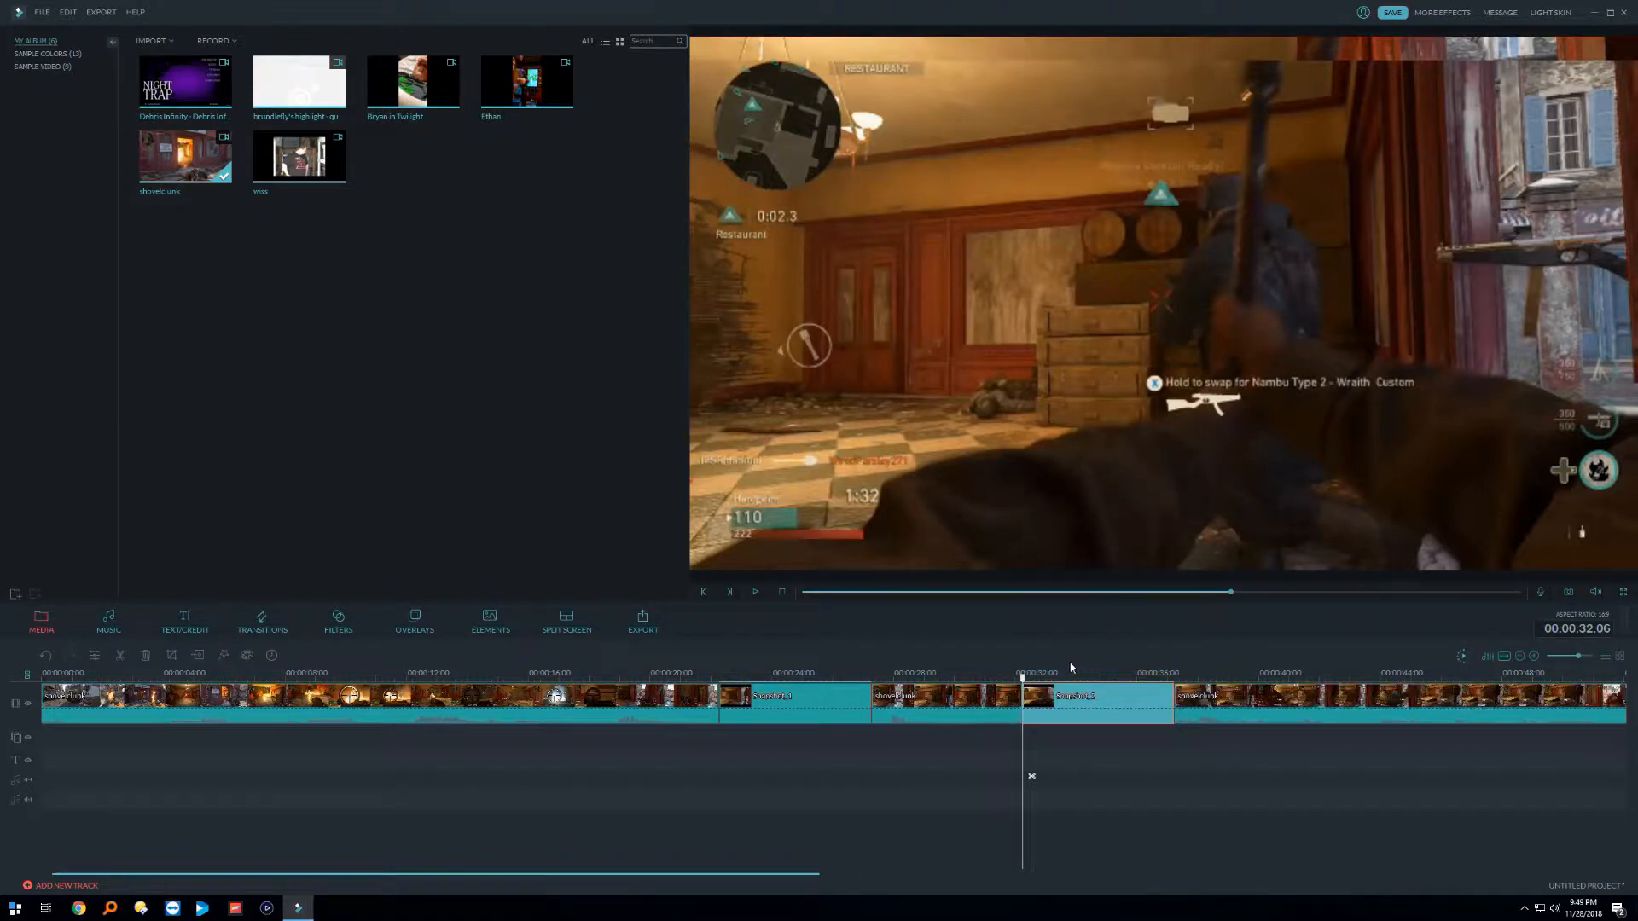
Step: Play back the section containing both freeze frames, starting from 00:00:21.04
drag(1023, 680, 689, 698)
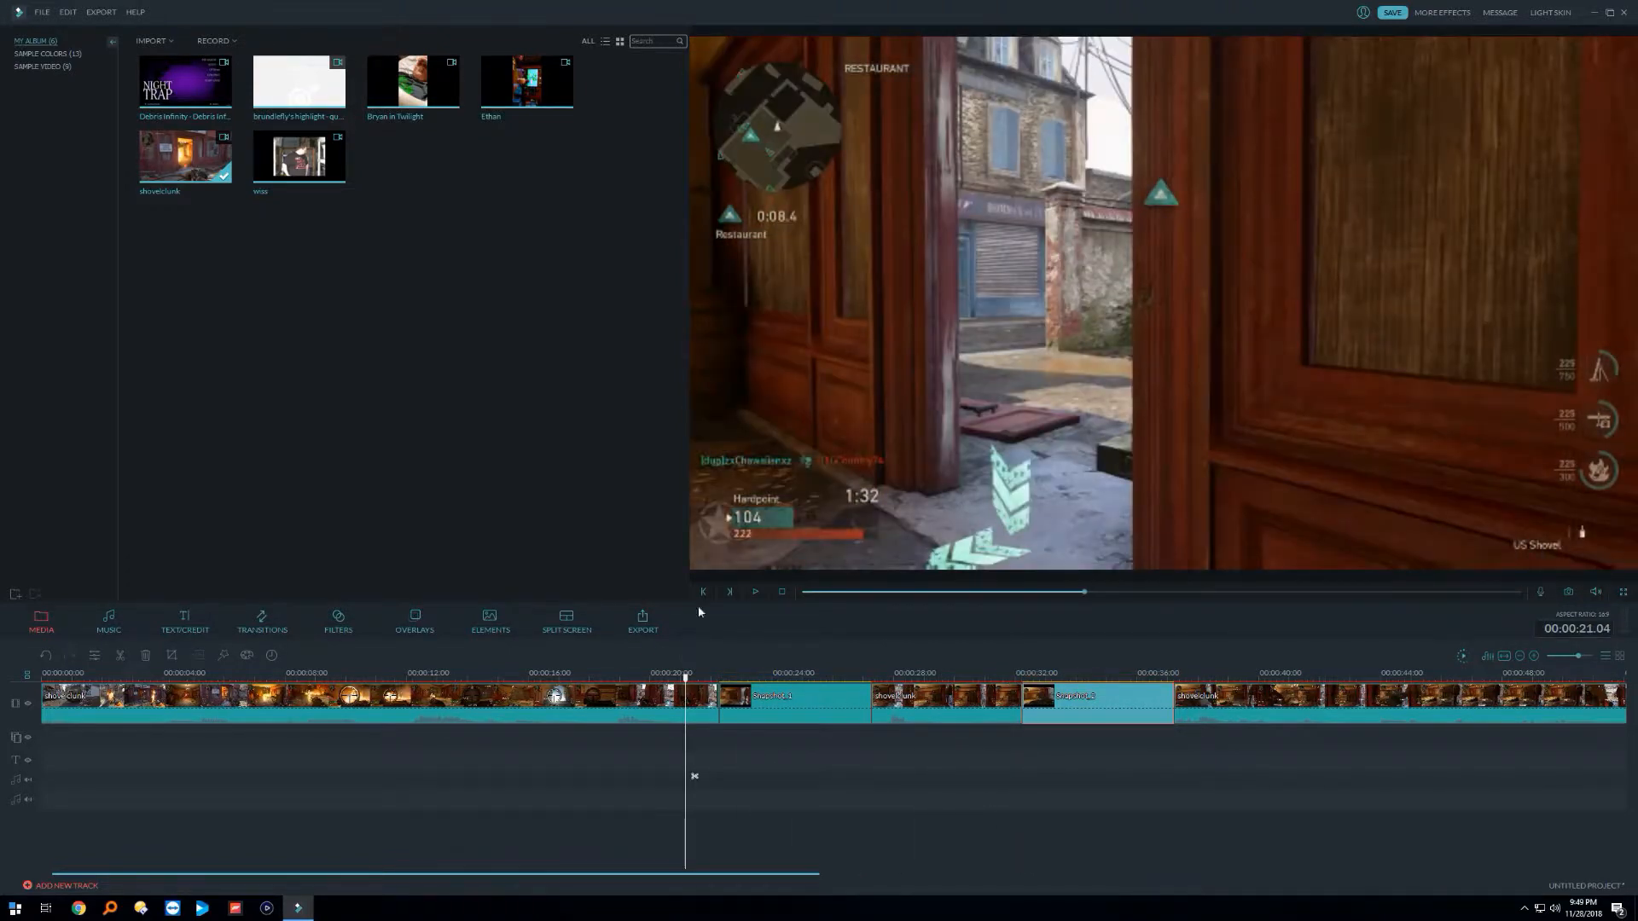
click(756, 592)
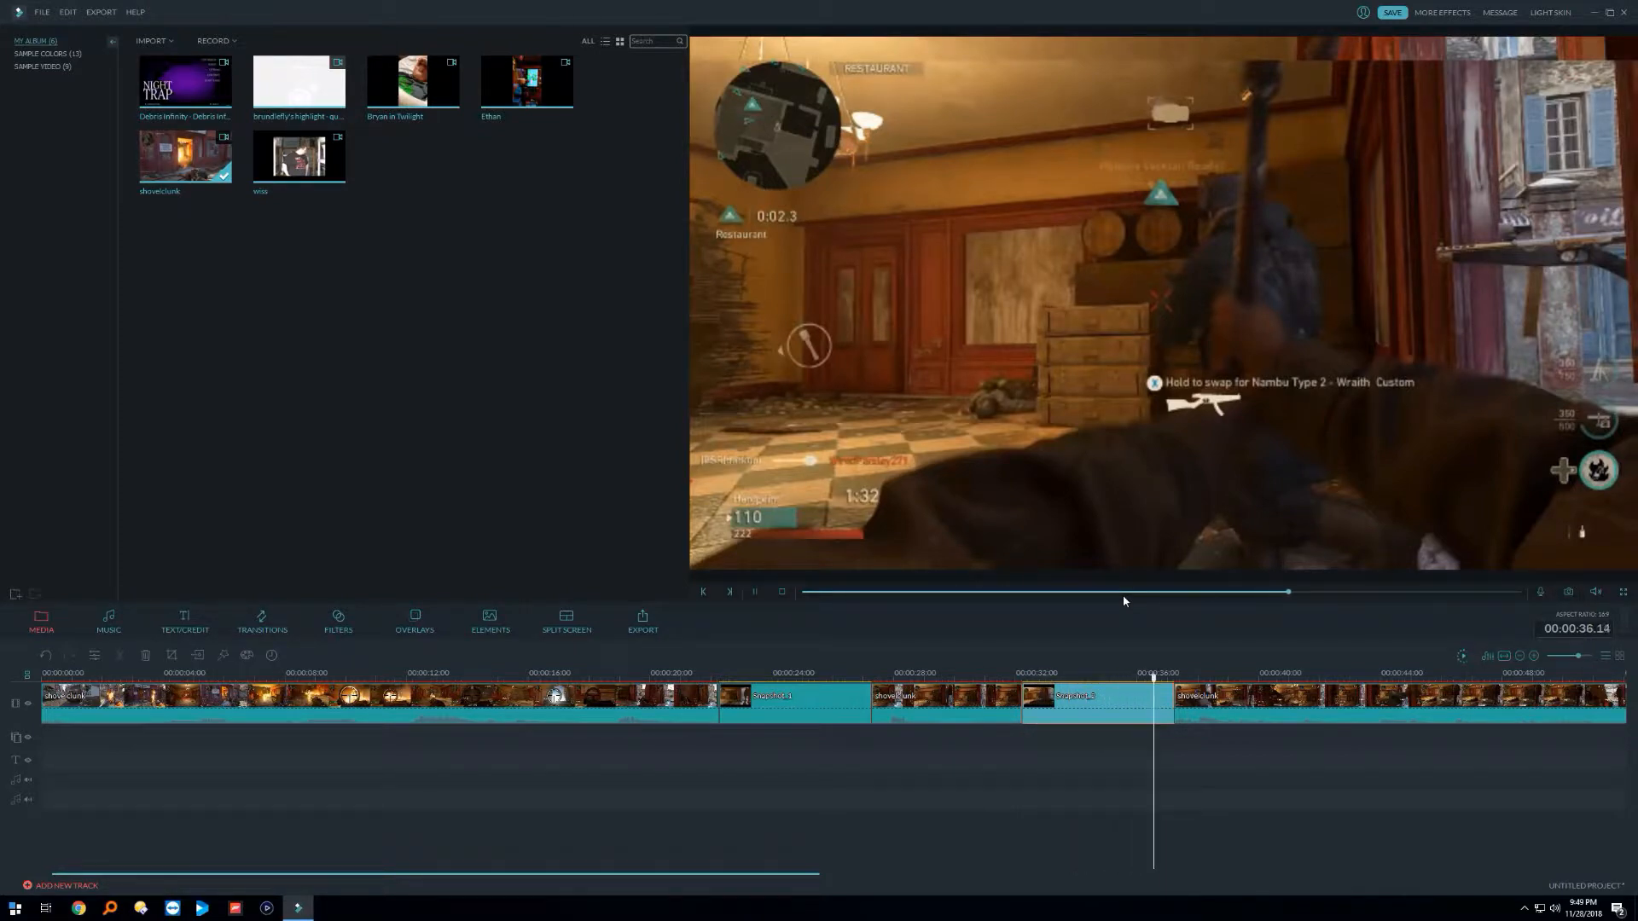
click(758, 591)
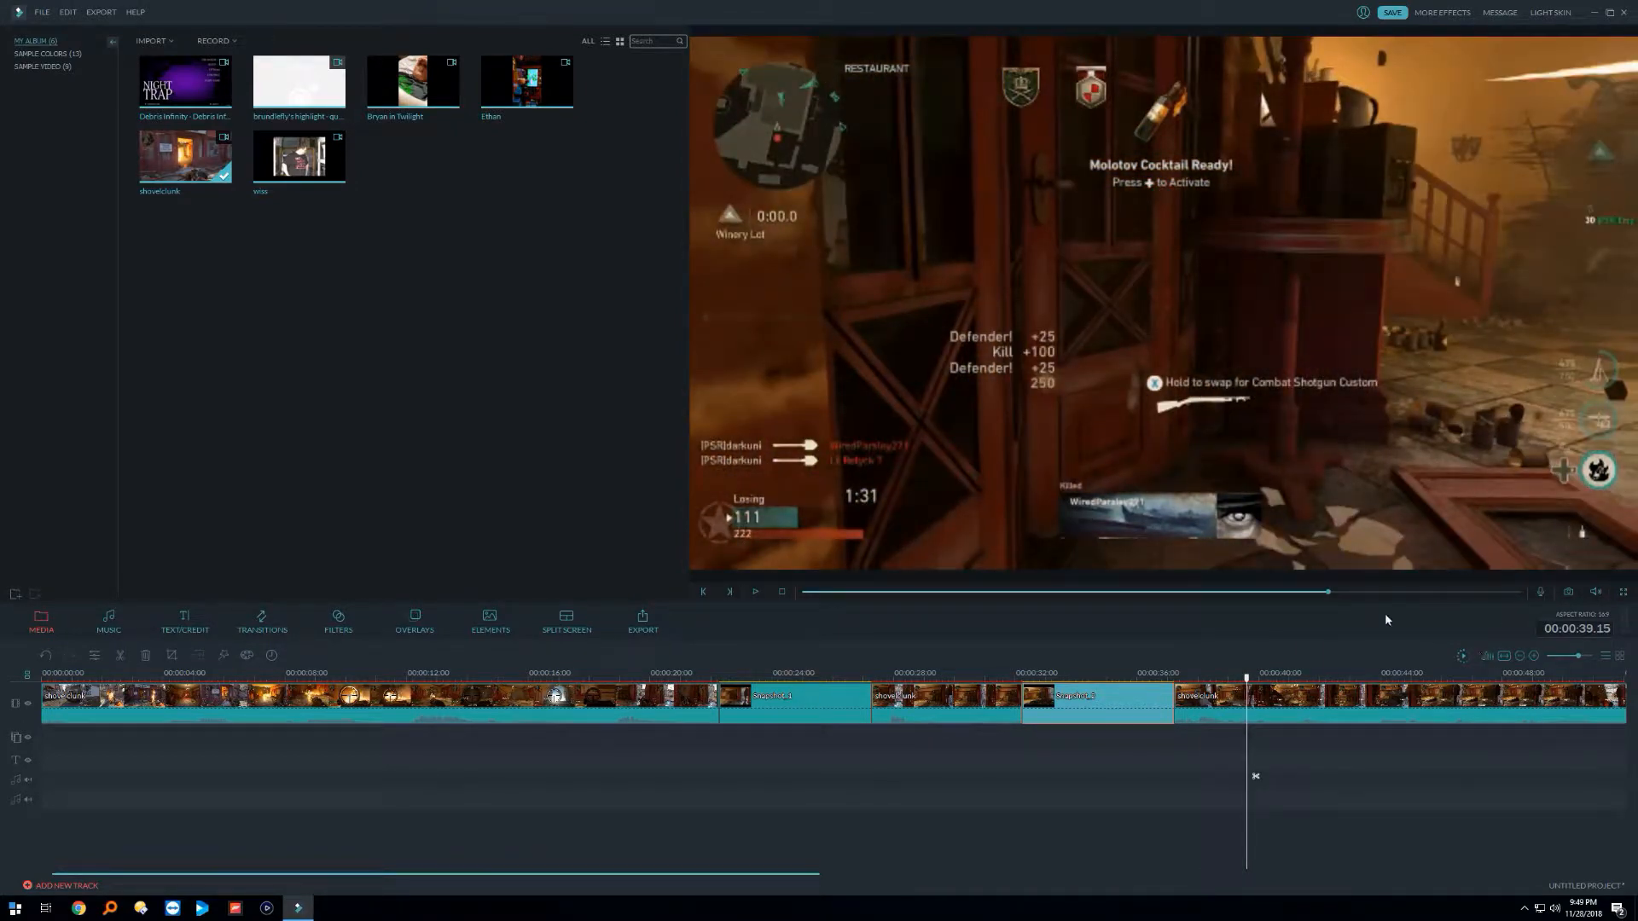
Step: Add the Title 22 preset to the text track beneath the second freeze frame, starting at 00:00:32.06
right_click(1105, 708)
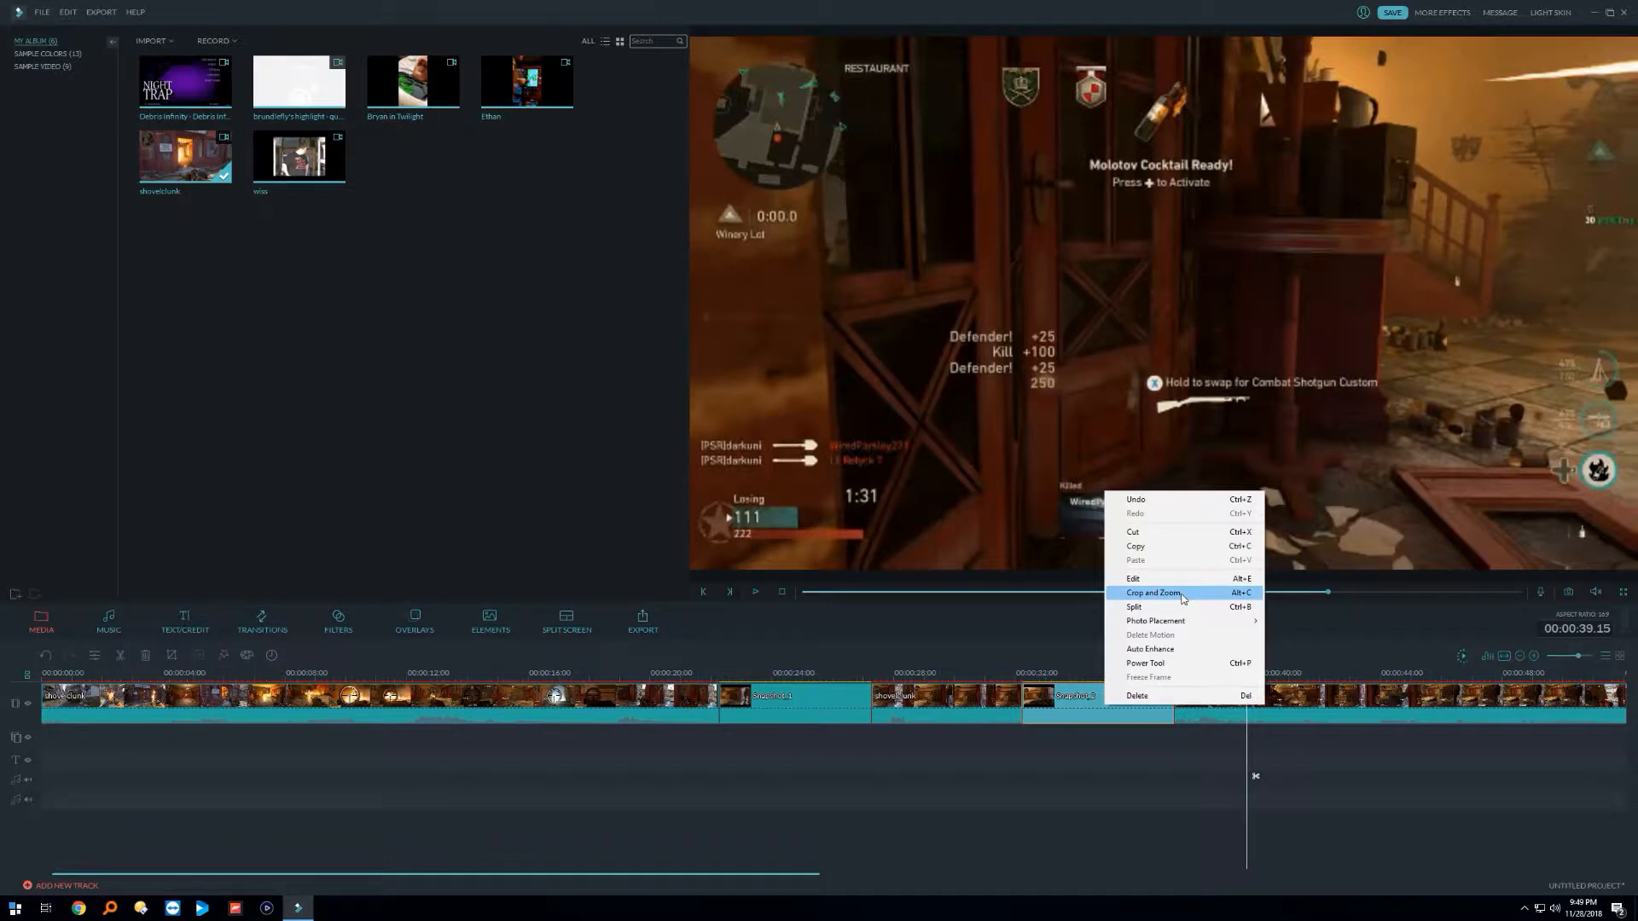
click(456, 476)
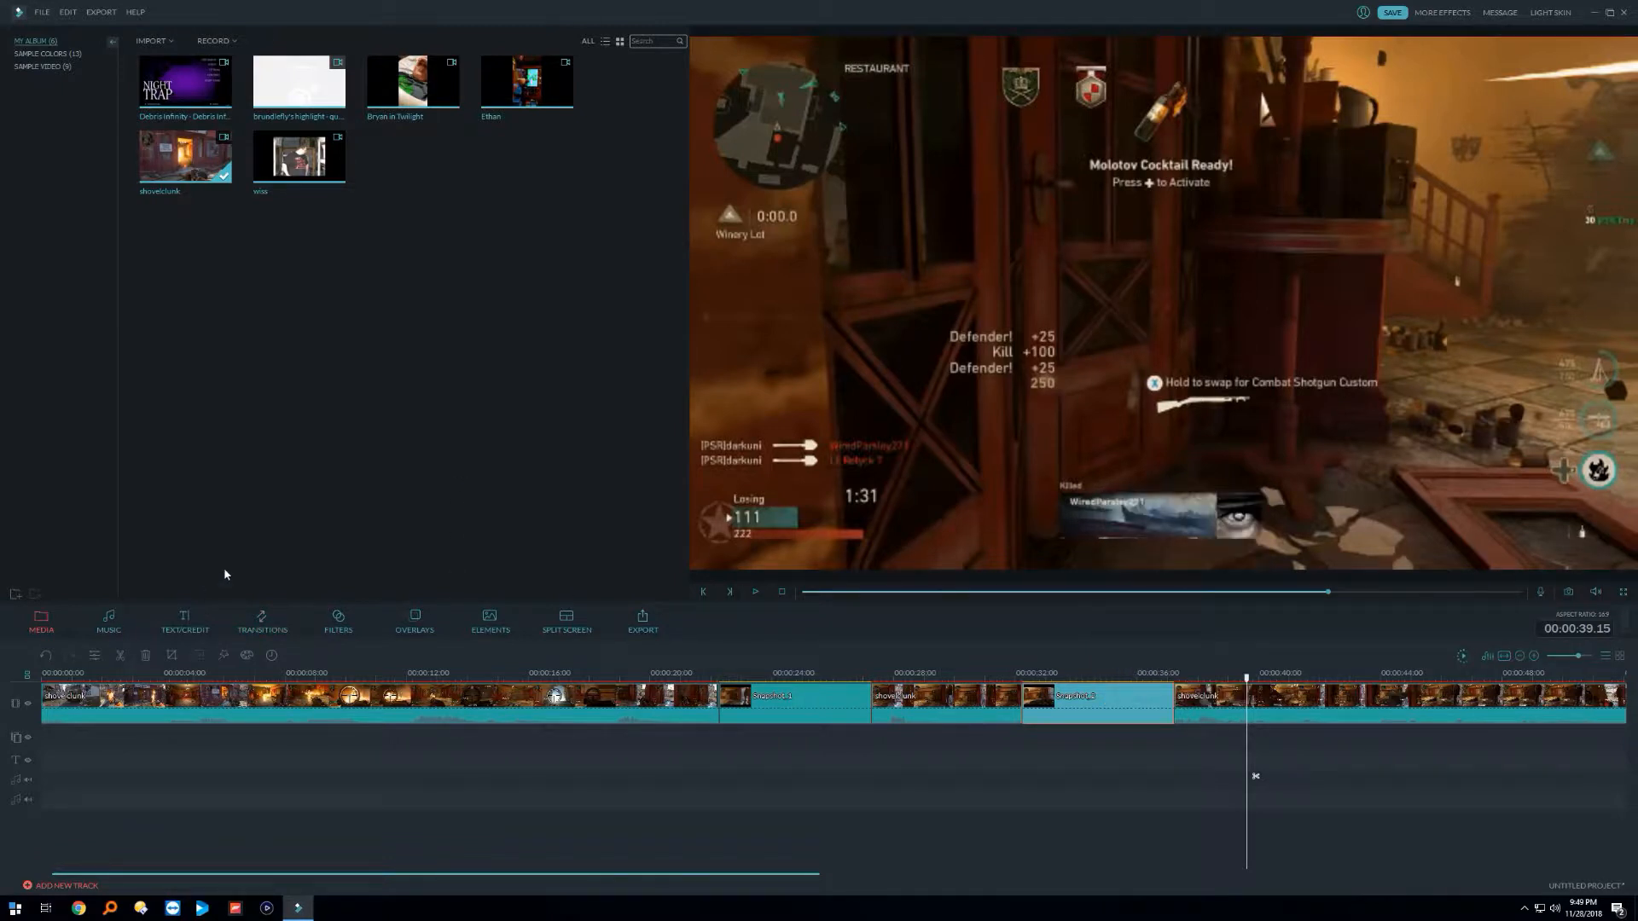
click(170, 627)
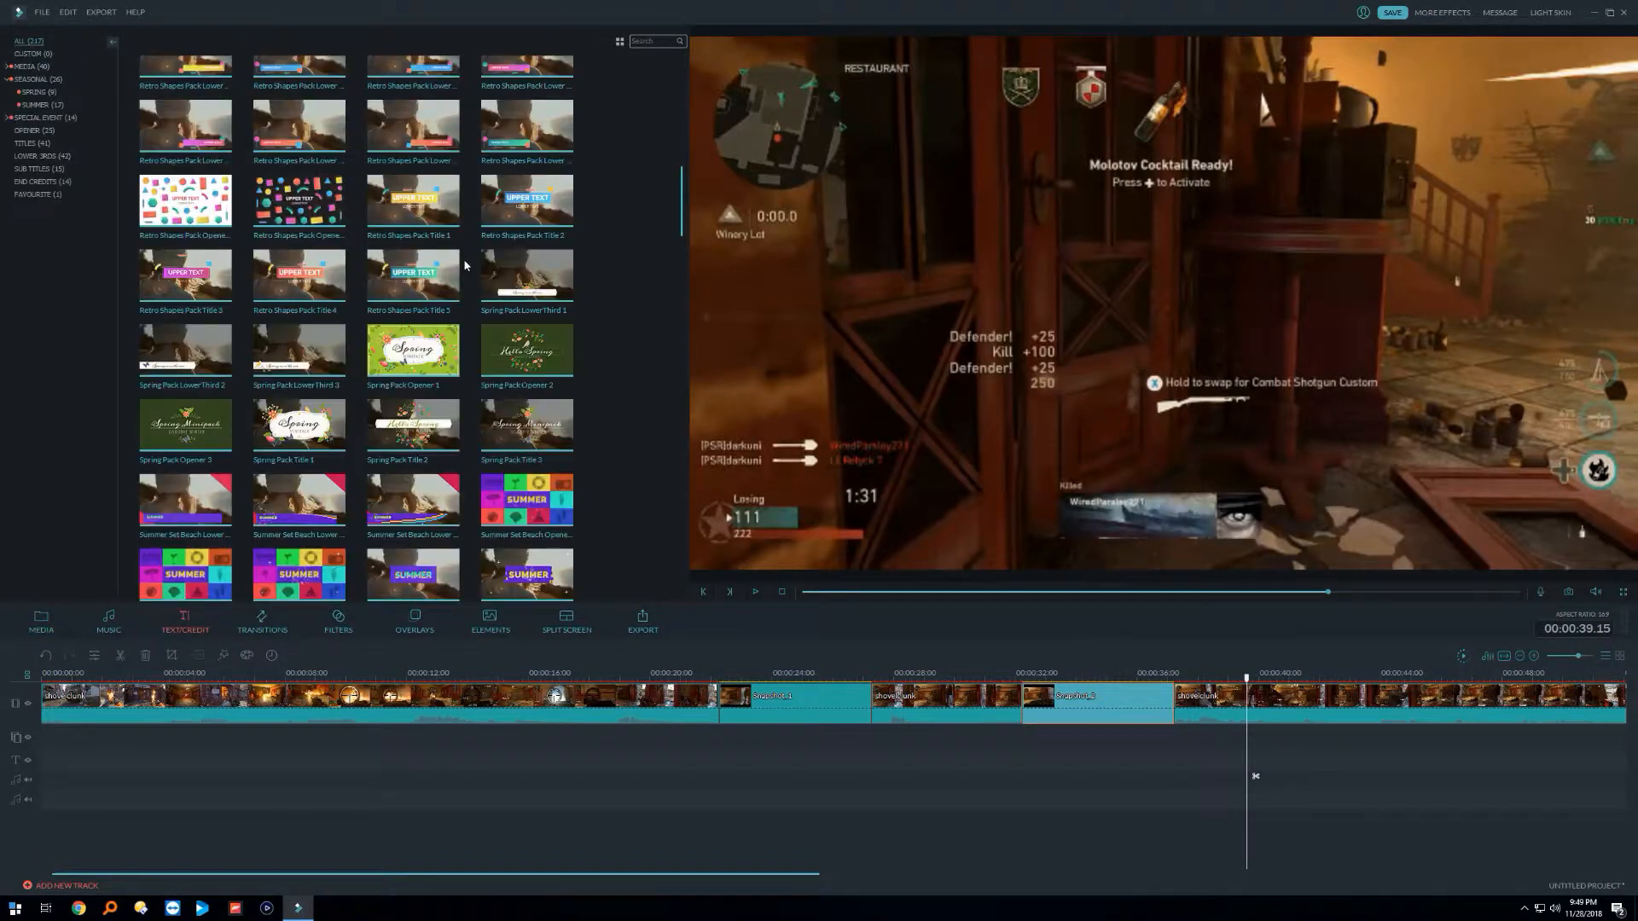
click(50, 146)
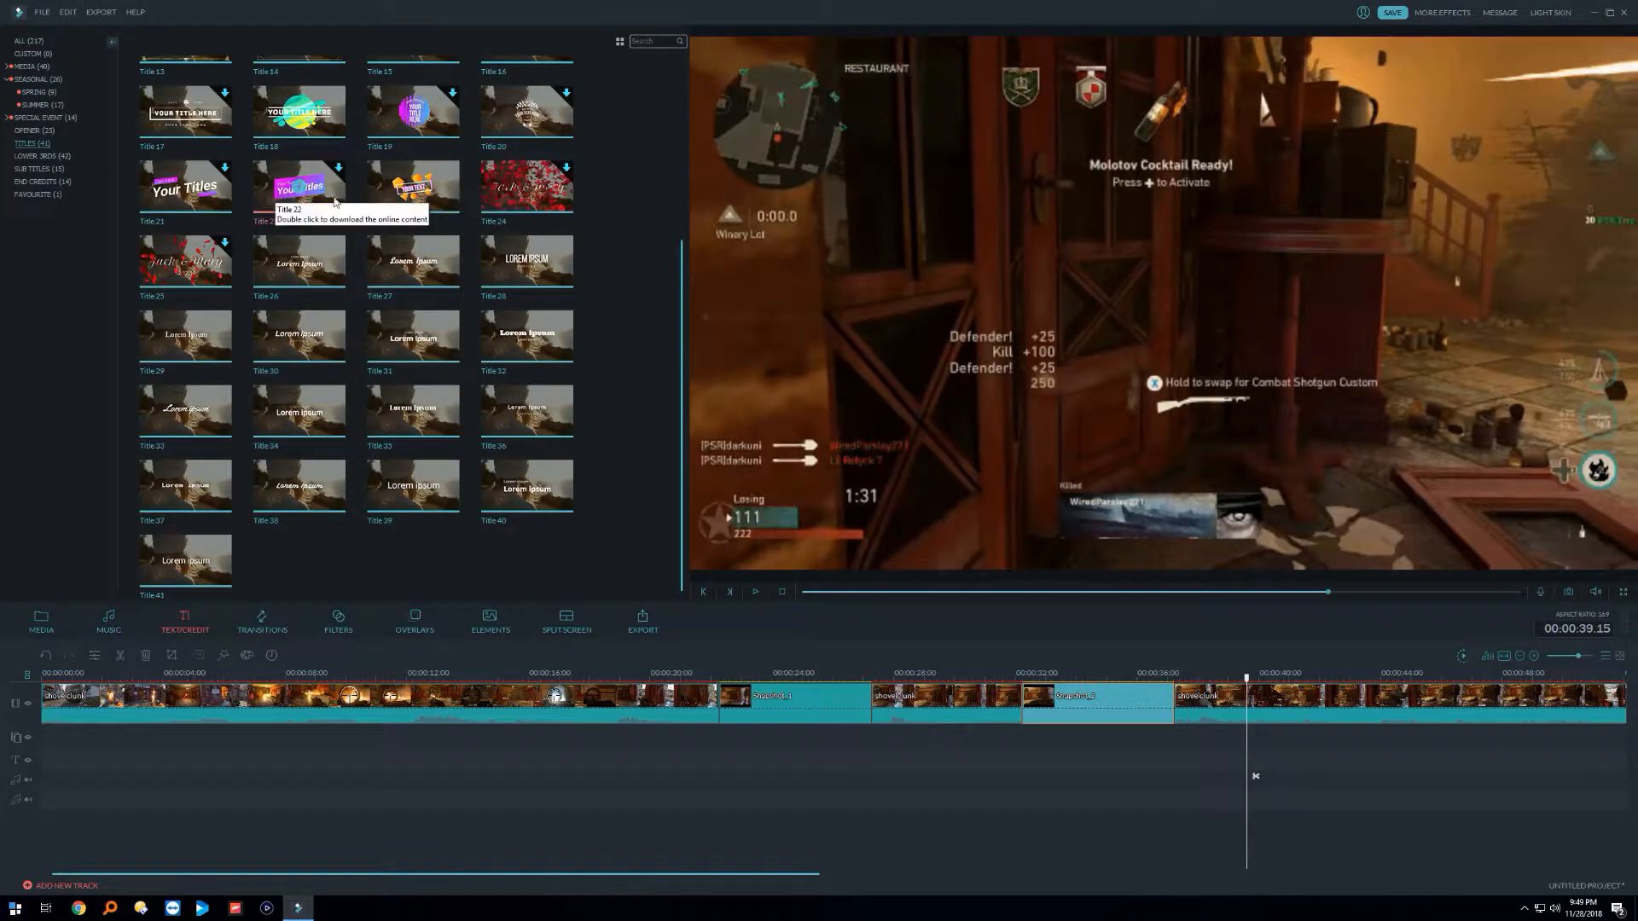
drag(327, 200, 1031, 752)
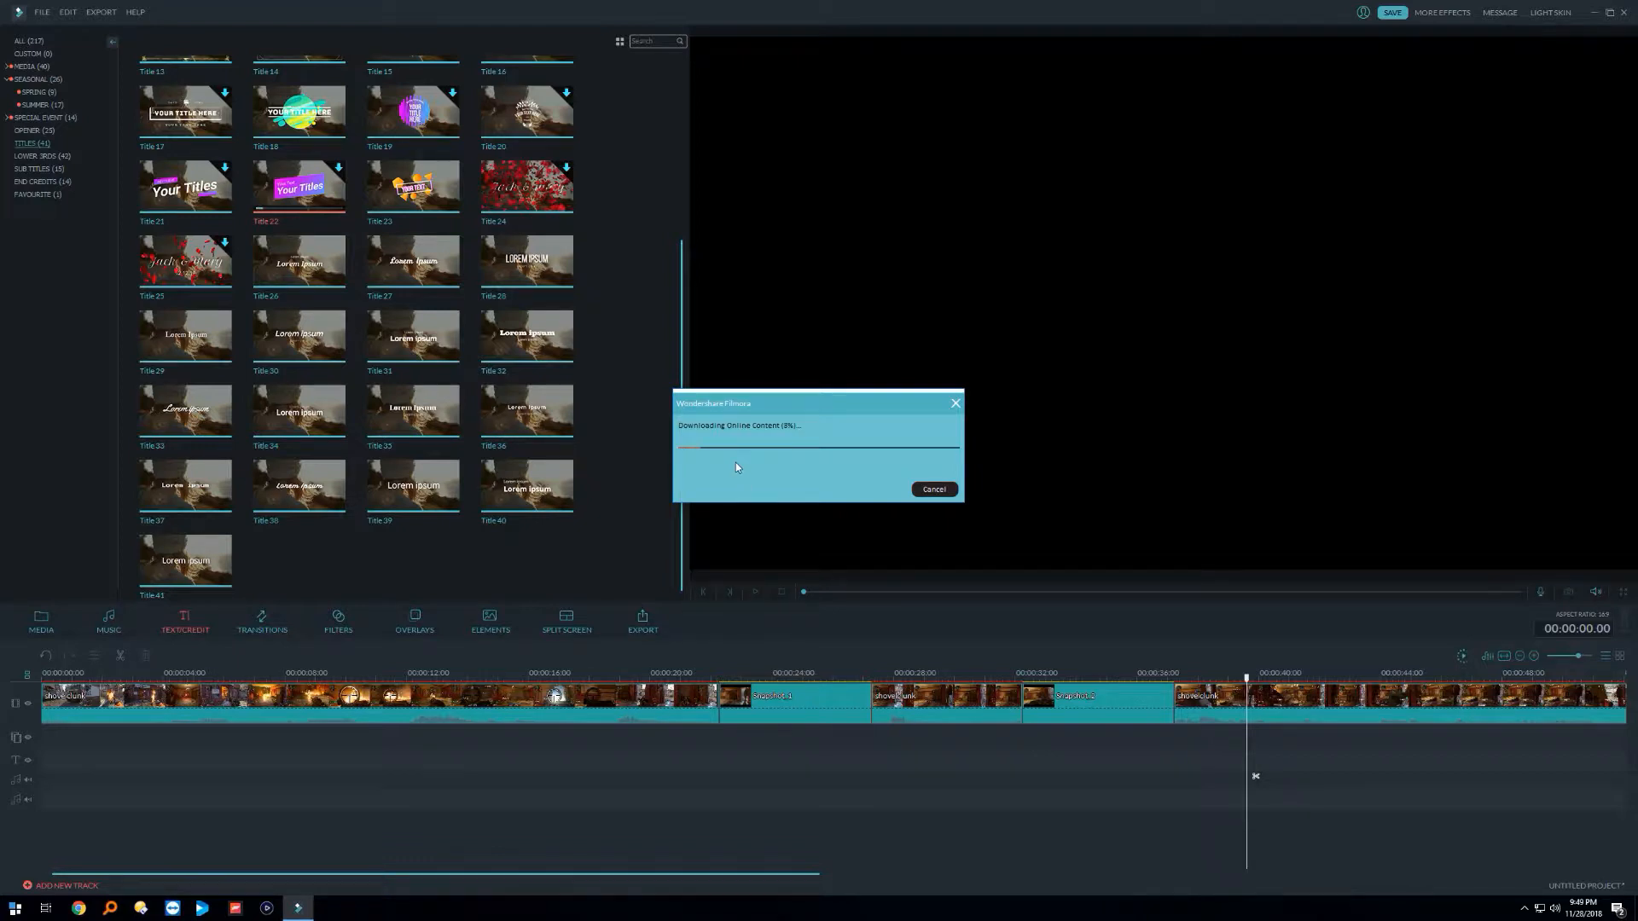
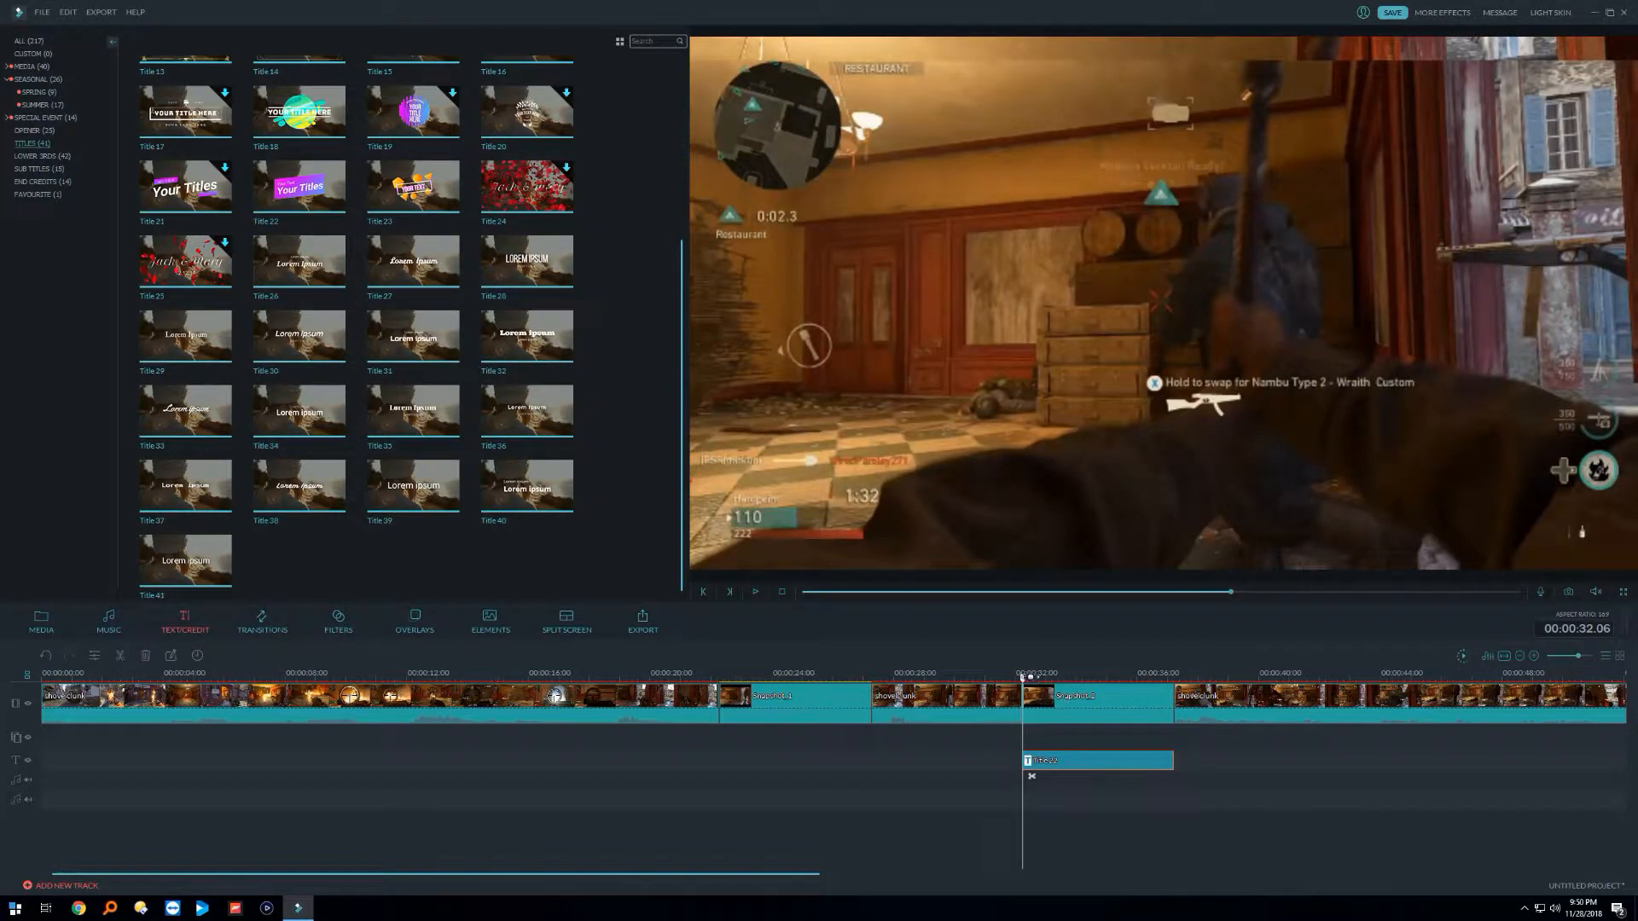
Step: Play back the second freeze frame with its title, starting shortly before the freeze
click(957, 675)
click(756, 591)
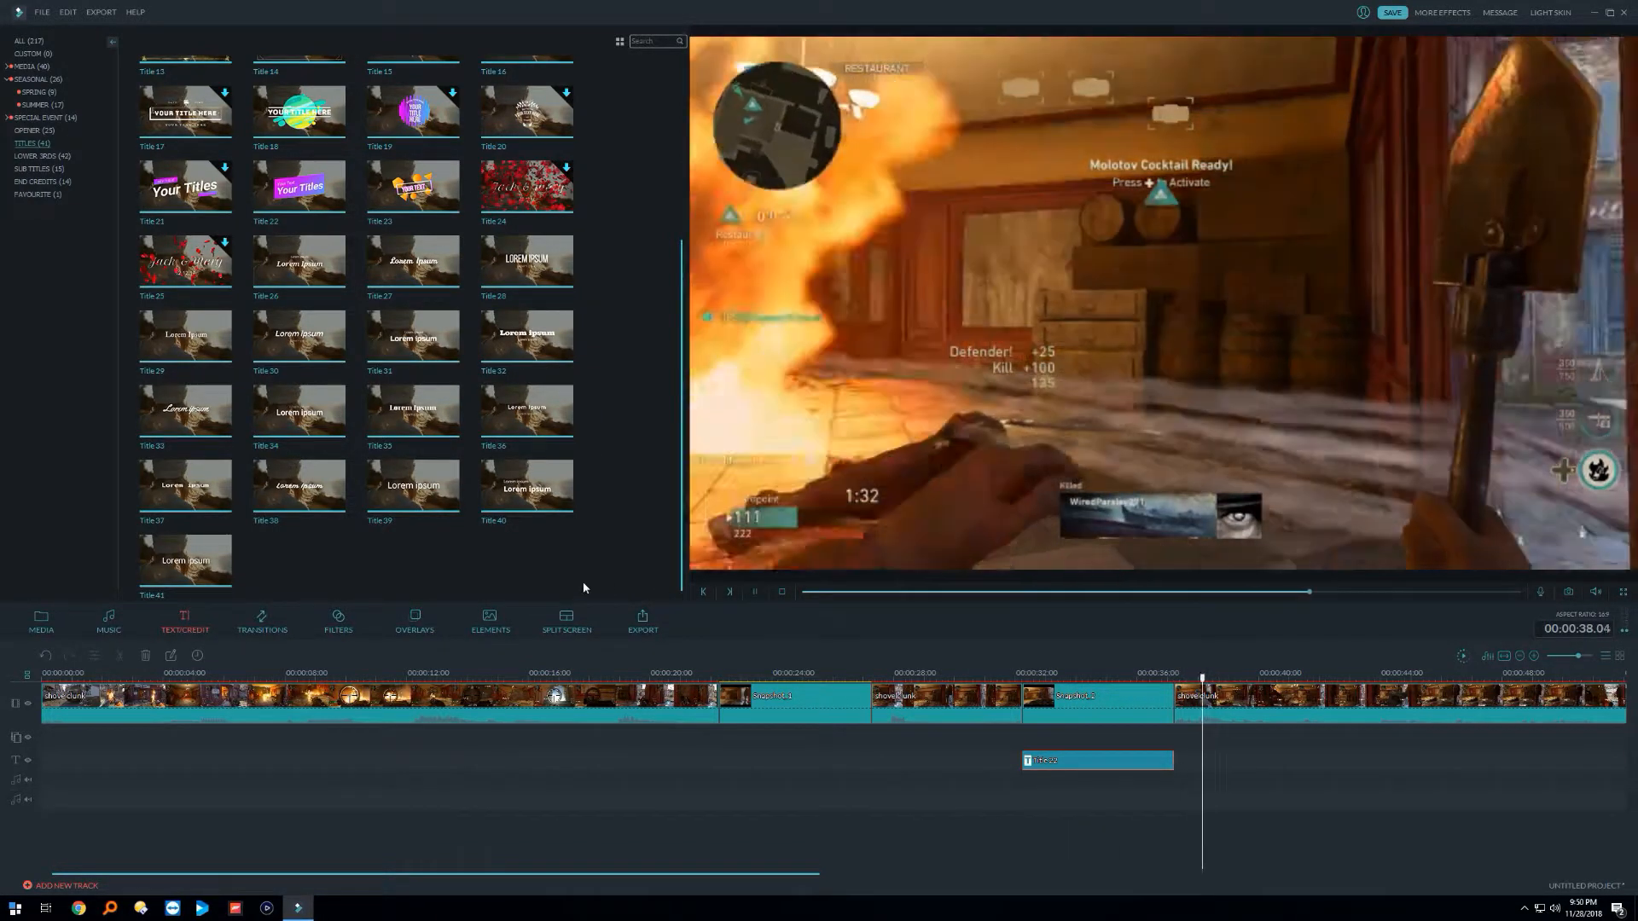
click(755, 590)
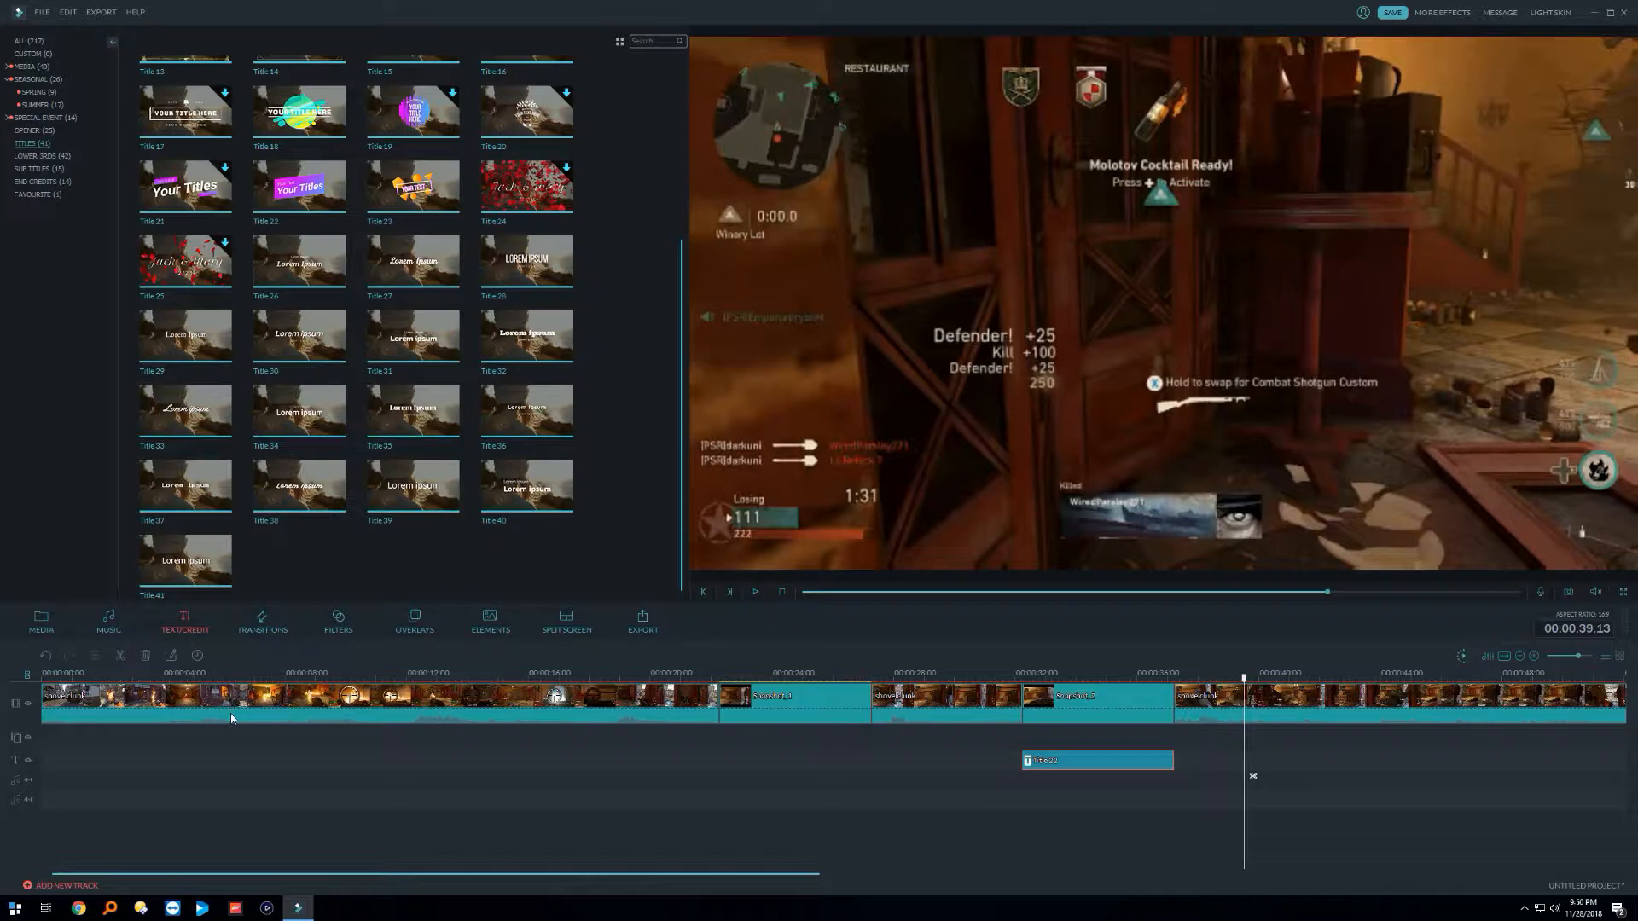
Step: Insert the Col_whisk transition between the opening shovelclunk segment and the first freeze frame
click(263, 621)
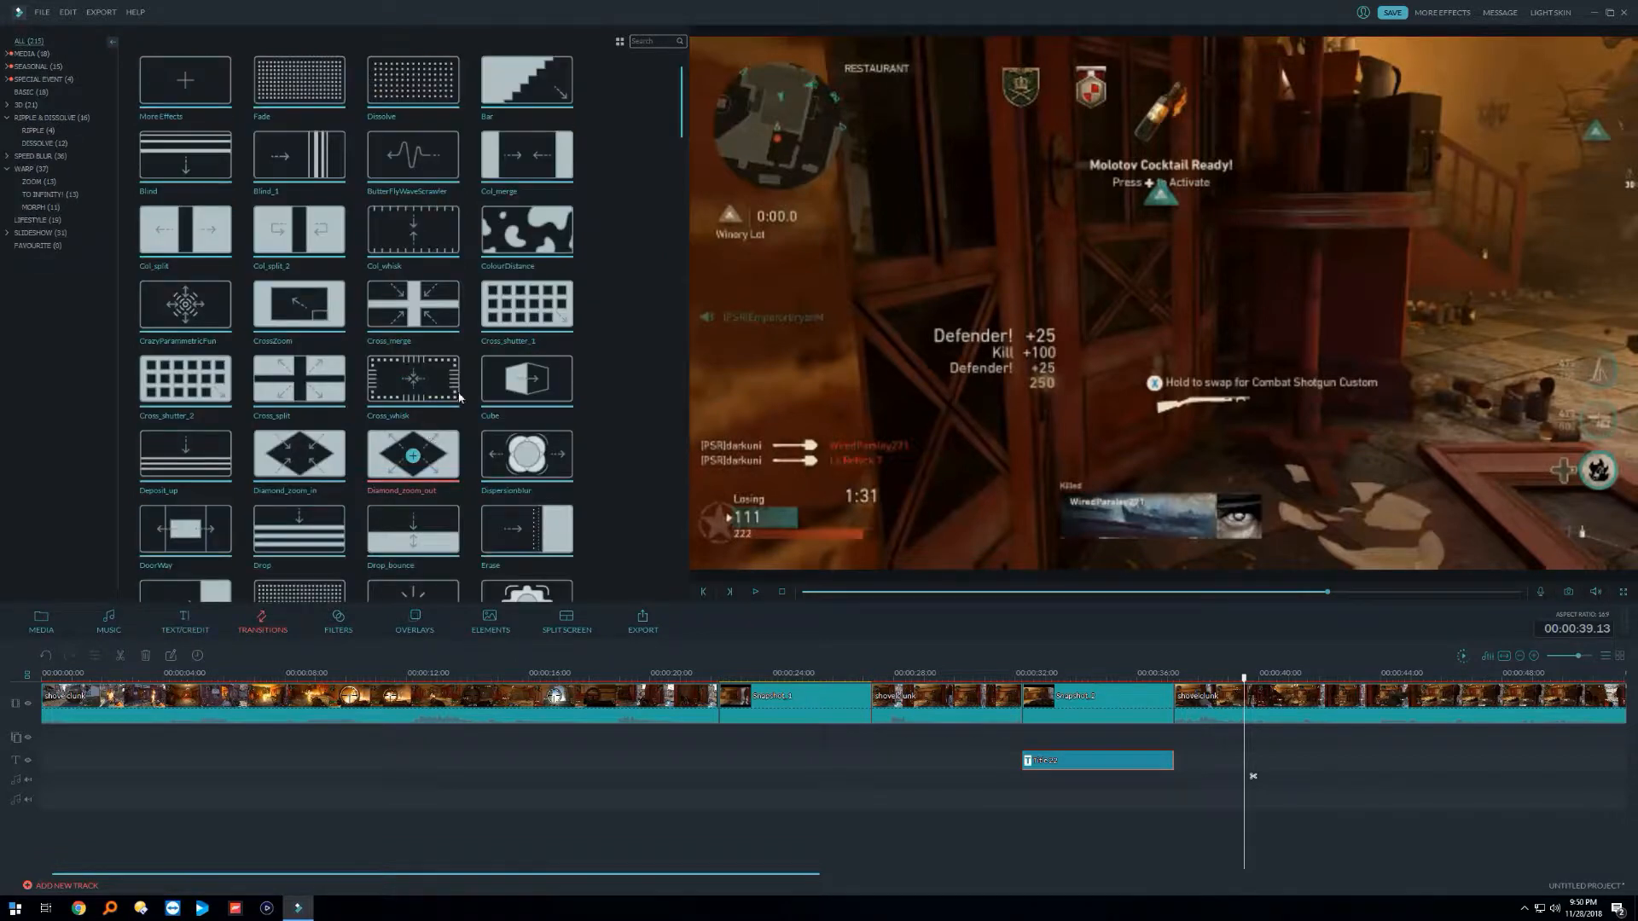
click(448, 229)
drag(446, 230, 729, 697)
Step: Play back the transition into the first freeze frame, starting from 00:00:18.06
click(689, 672)
click(596, 673)
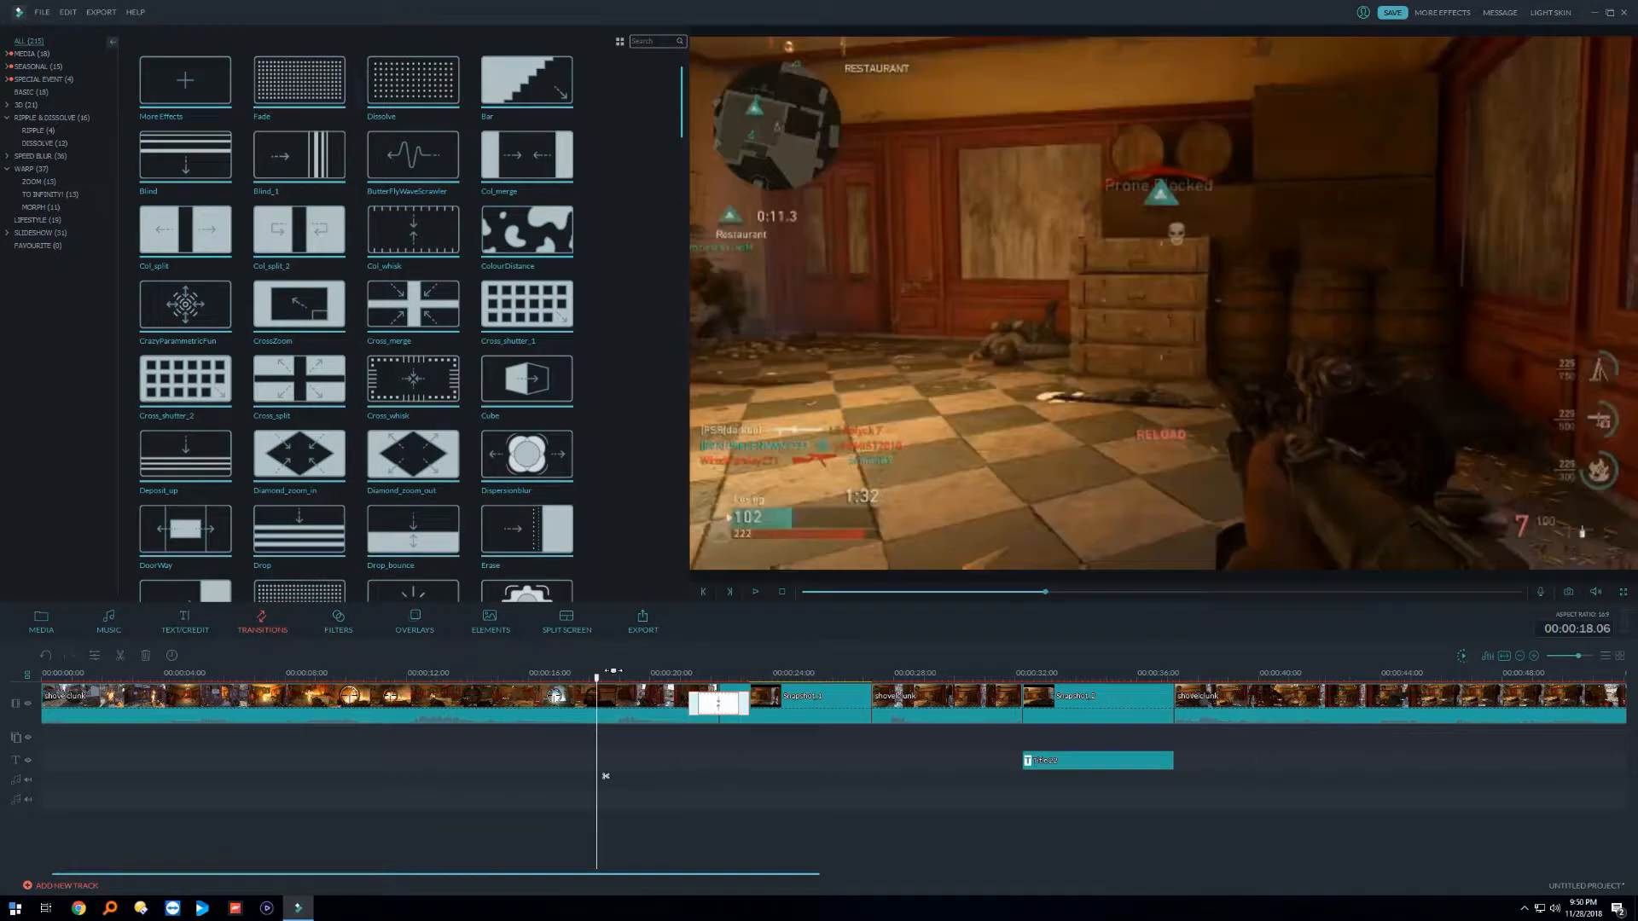
click(756, 592)
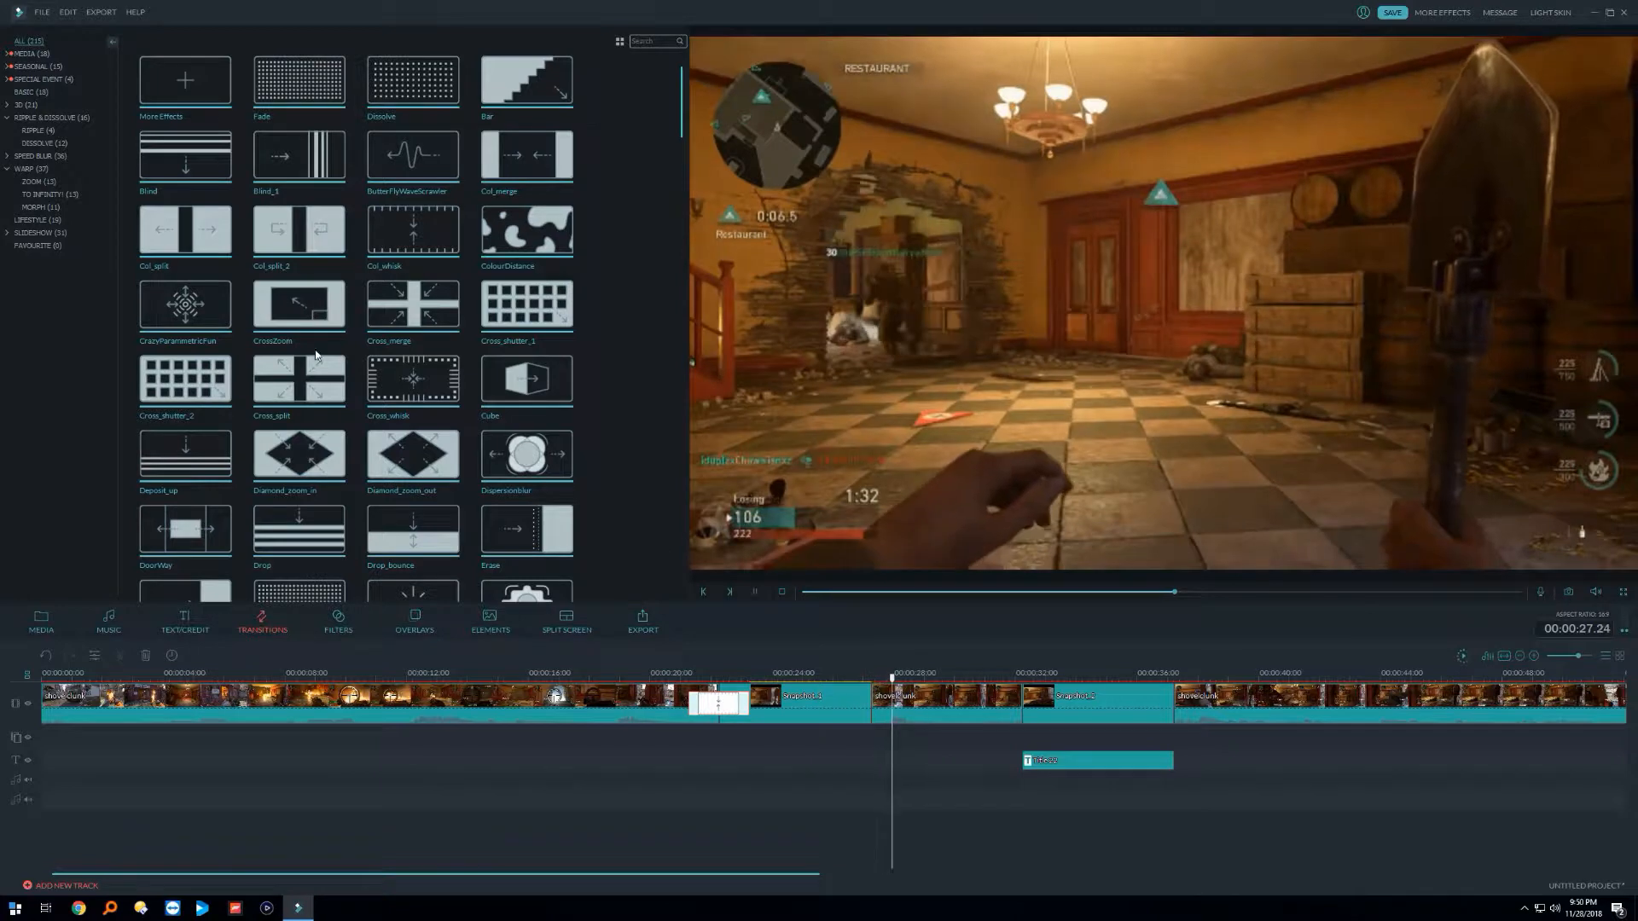
click(755, 592)
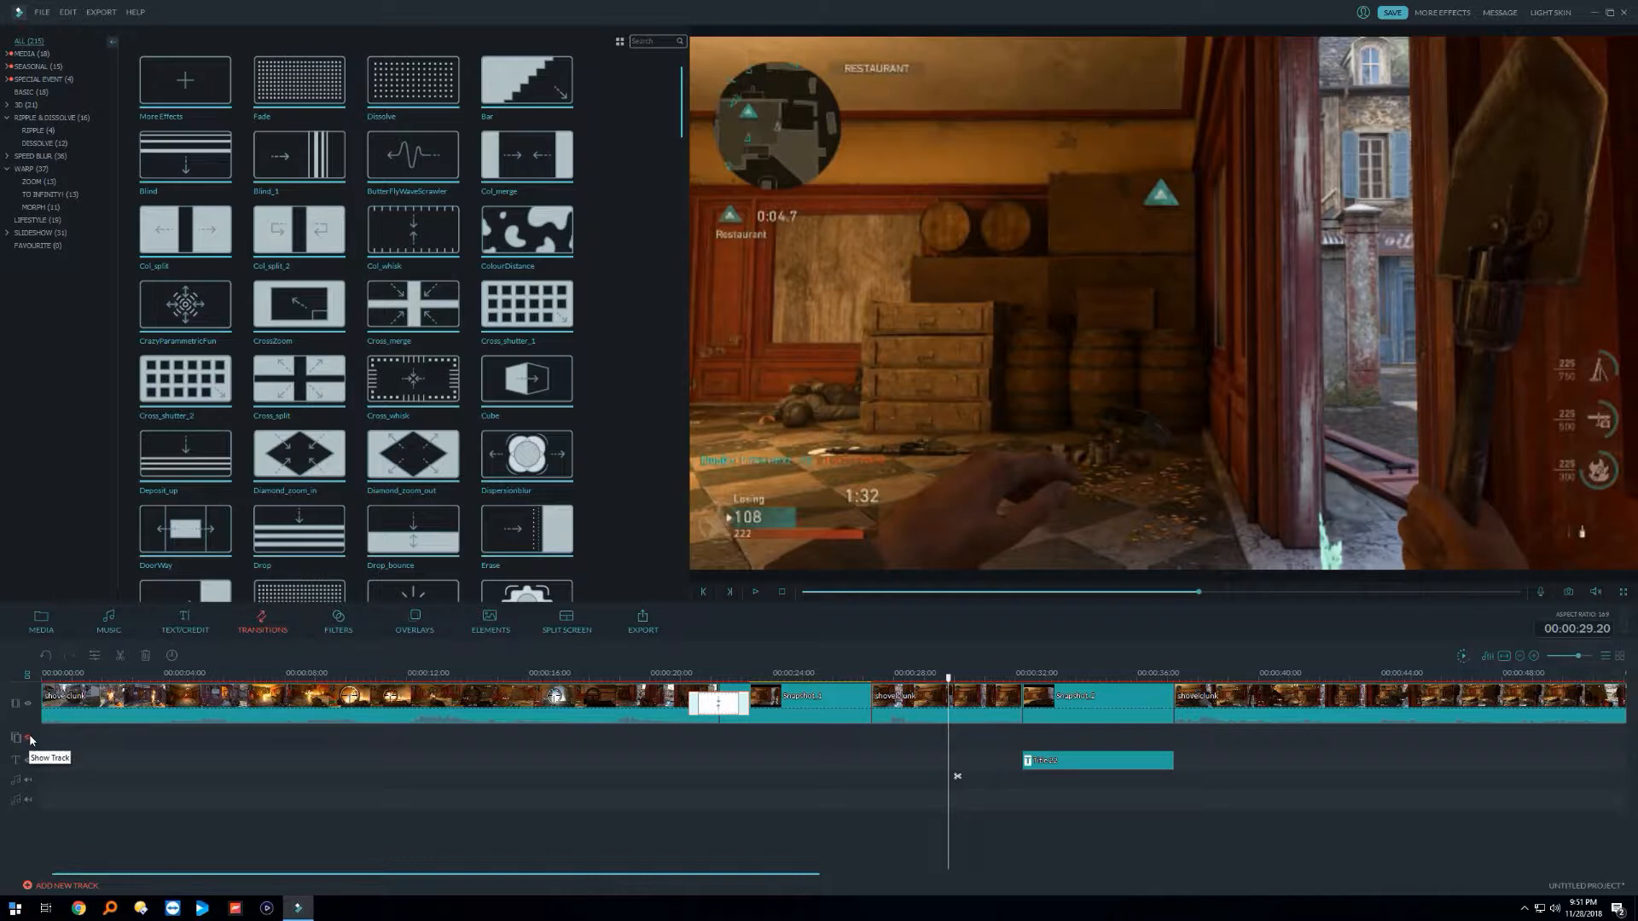
Step: Look through the available text track and music track counts in the Track Manager
click(1070, 760)
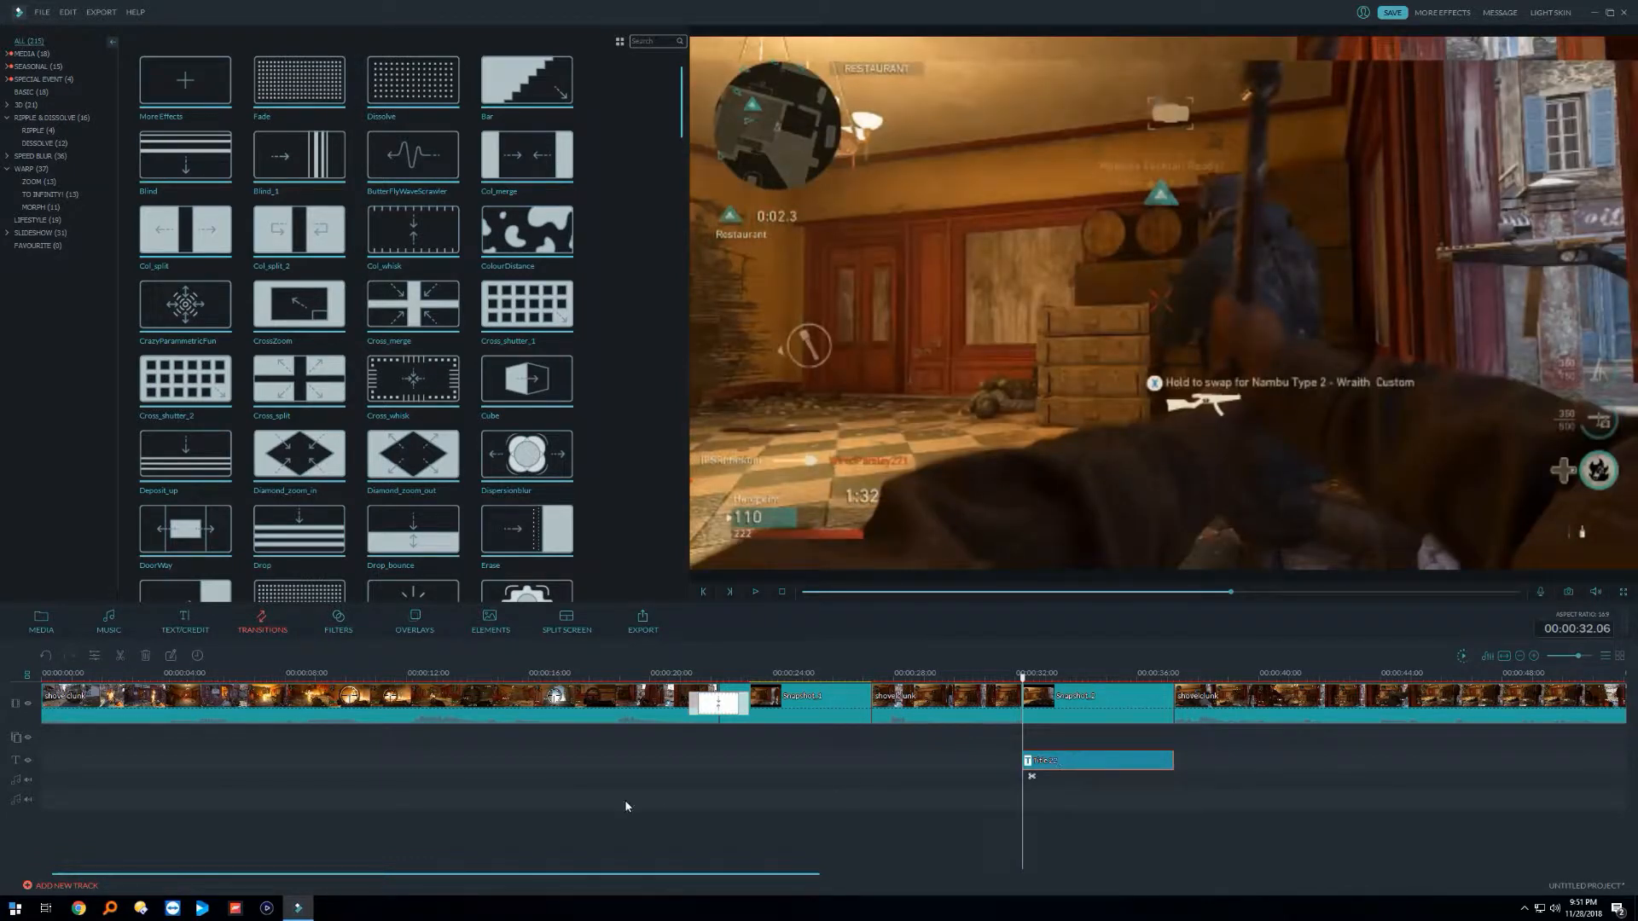
click(87, 889)
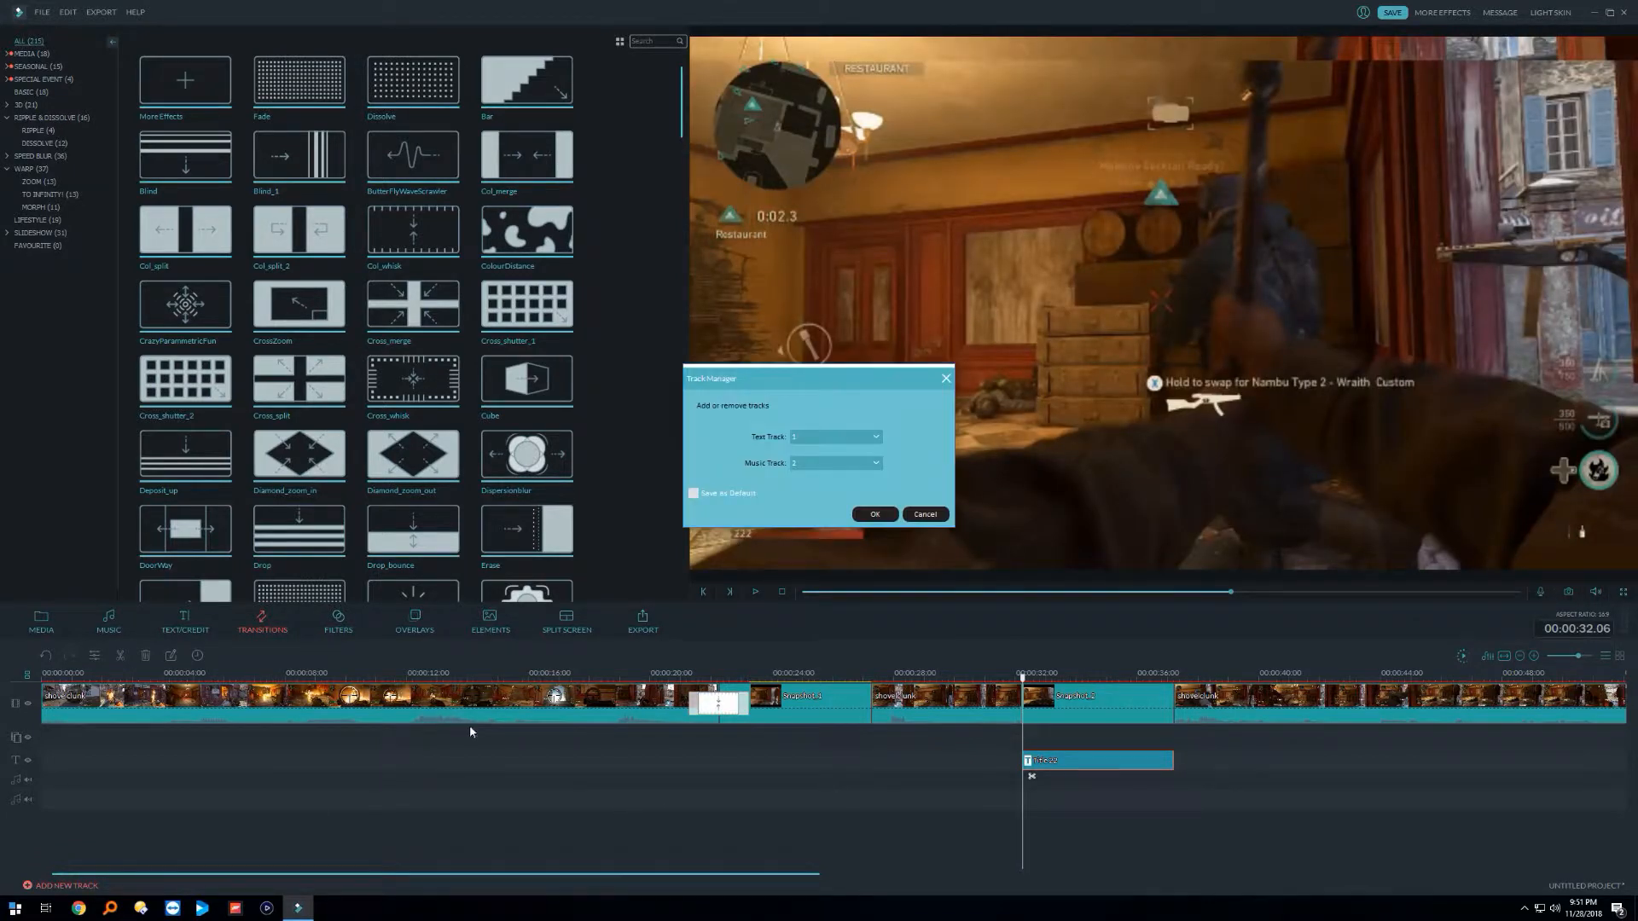
click(879, 433)
click(878, 434)
click(875, 464)
click(876, 465)
click(925, 514)
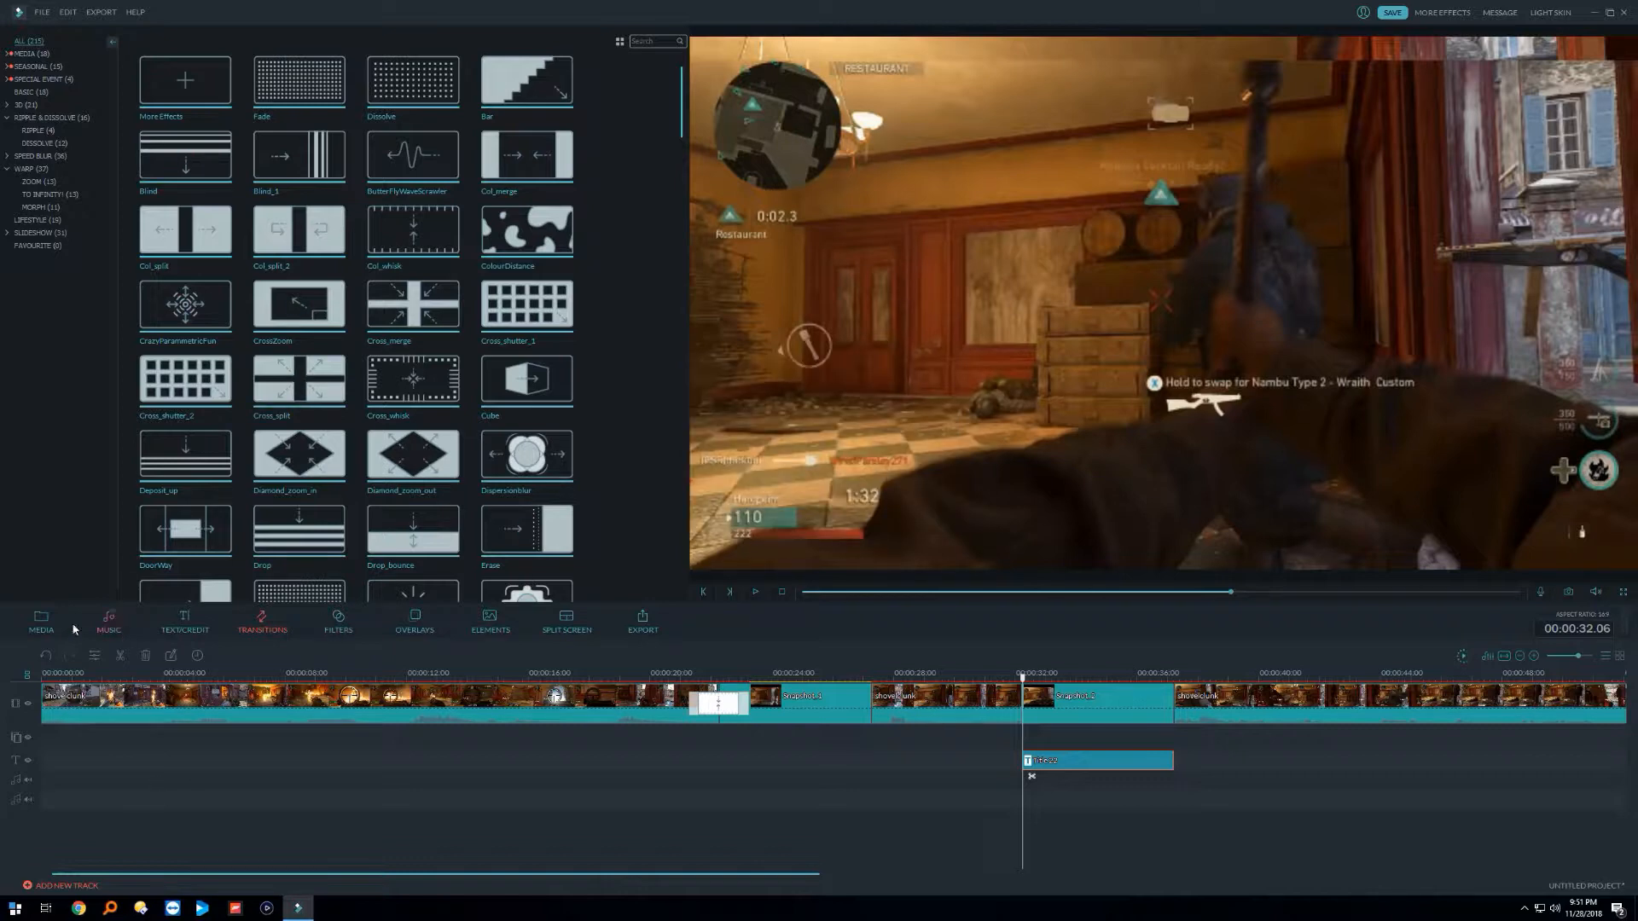
Step: Place the Debris Infinity clip from the media library on the picture-in-picture track at 00:00:04.01
click(41, 621)
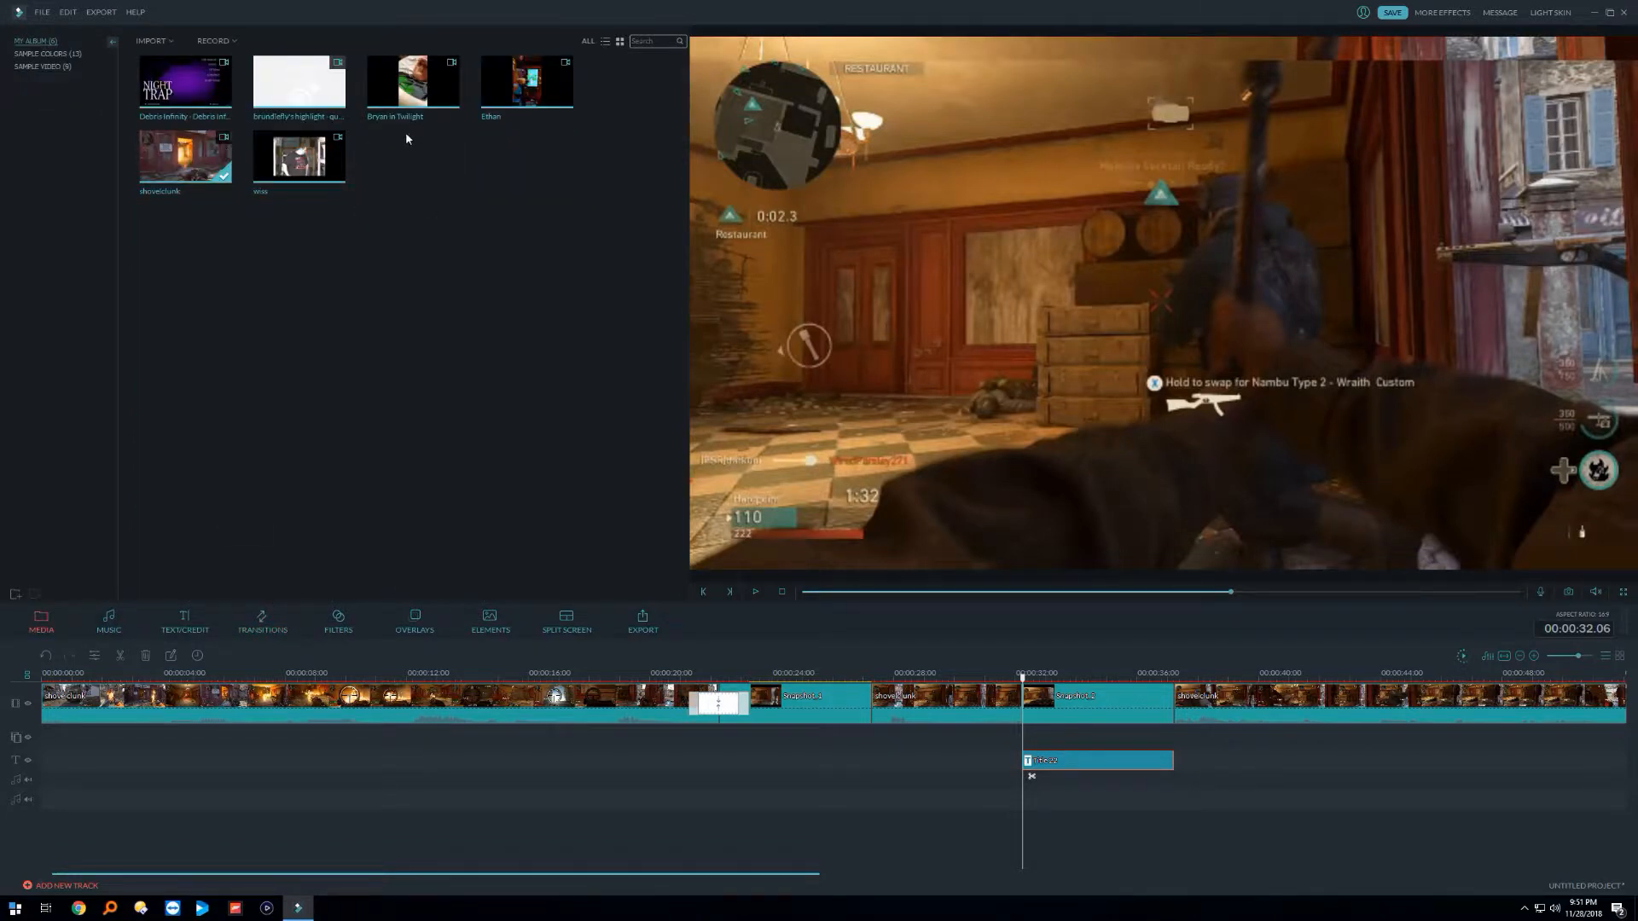
click(205, 94)
drag(146, 644, 165, 739)
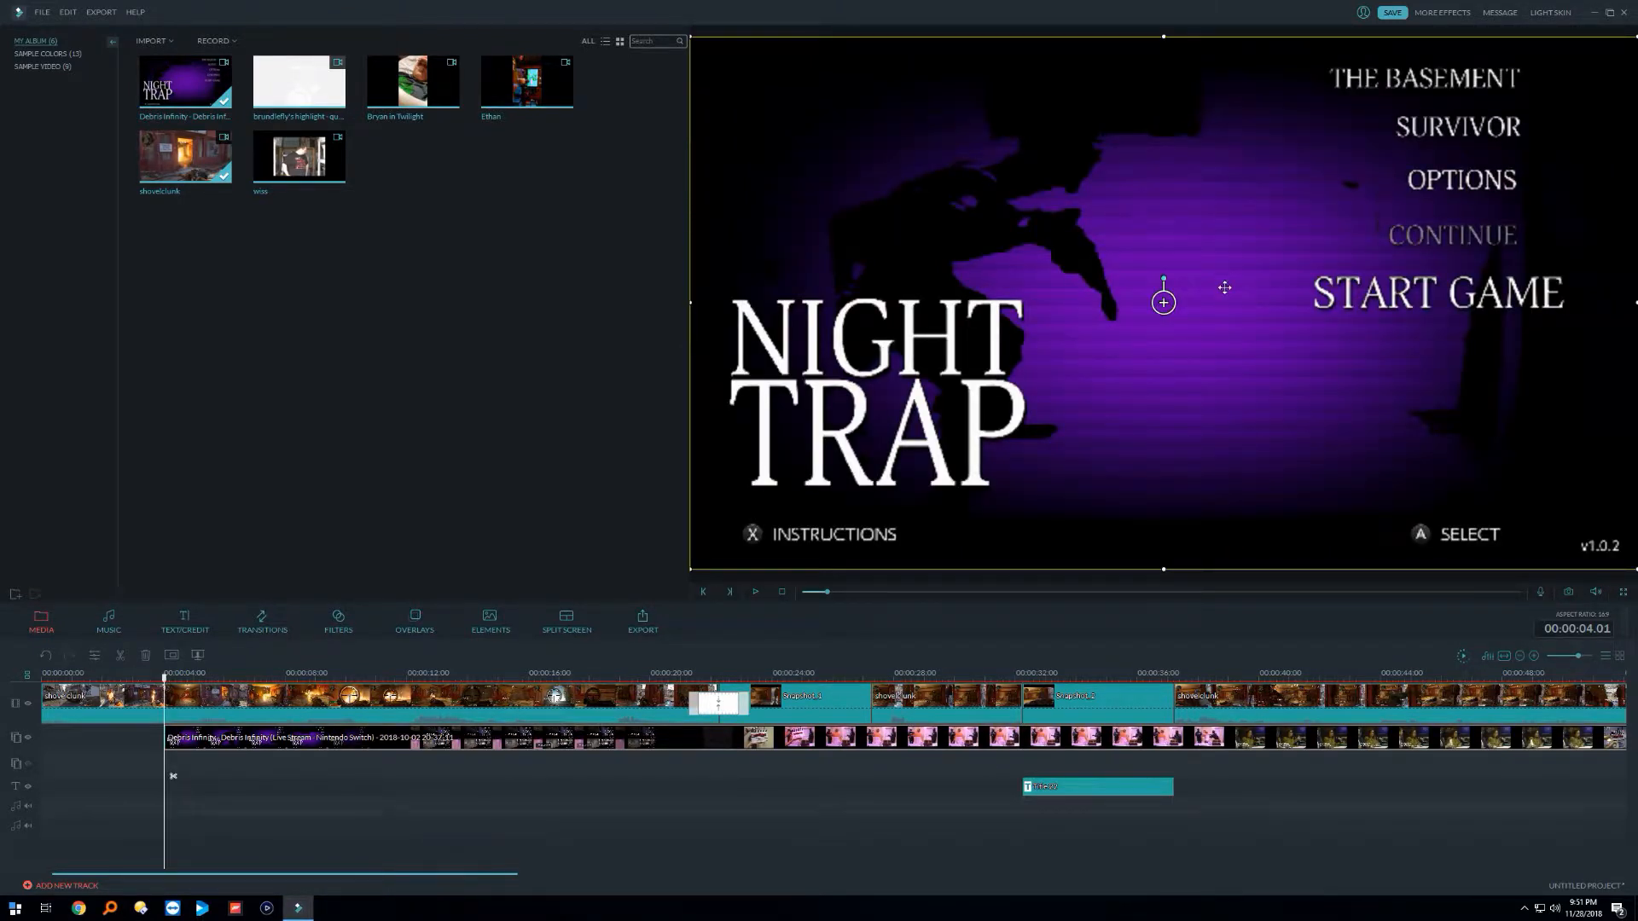
Step: Shrink the Debris Infinity overlay to a small inset near the video frame's lower-left corner and mute its audio
drag(690, 38, 1354, 409)
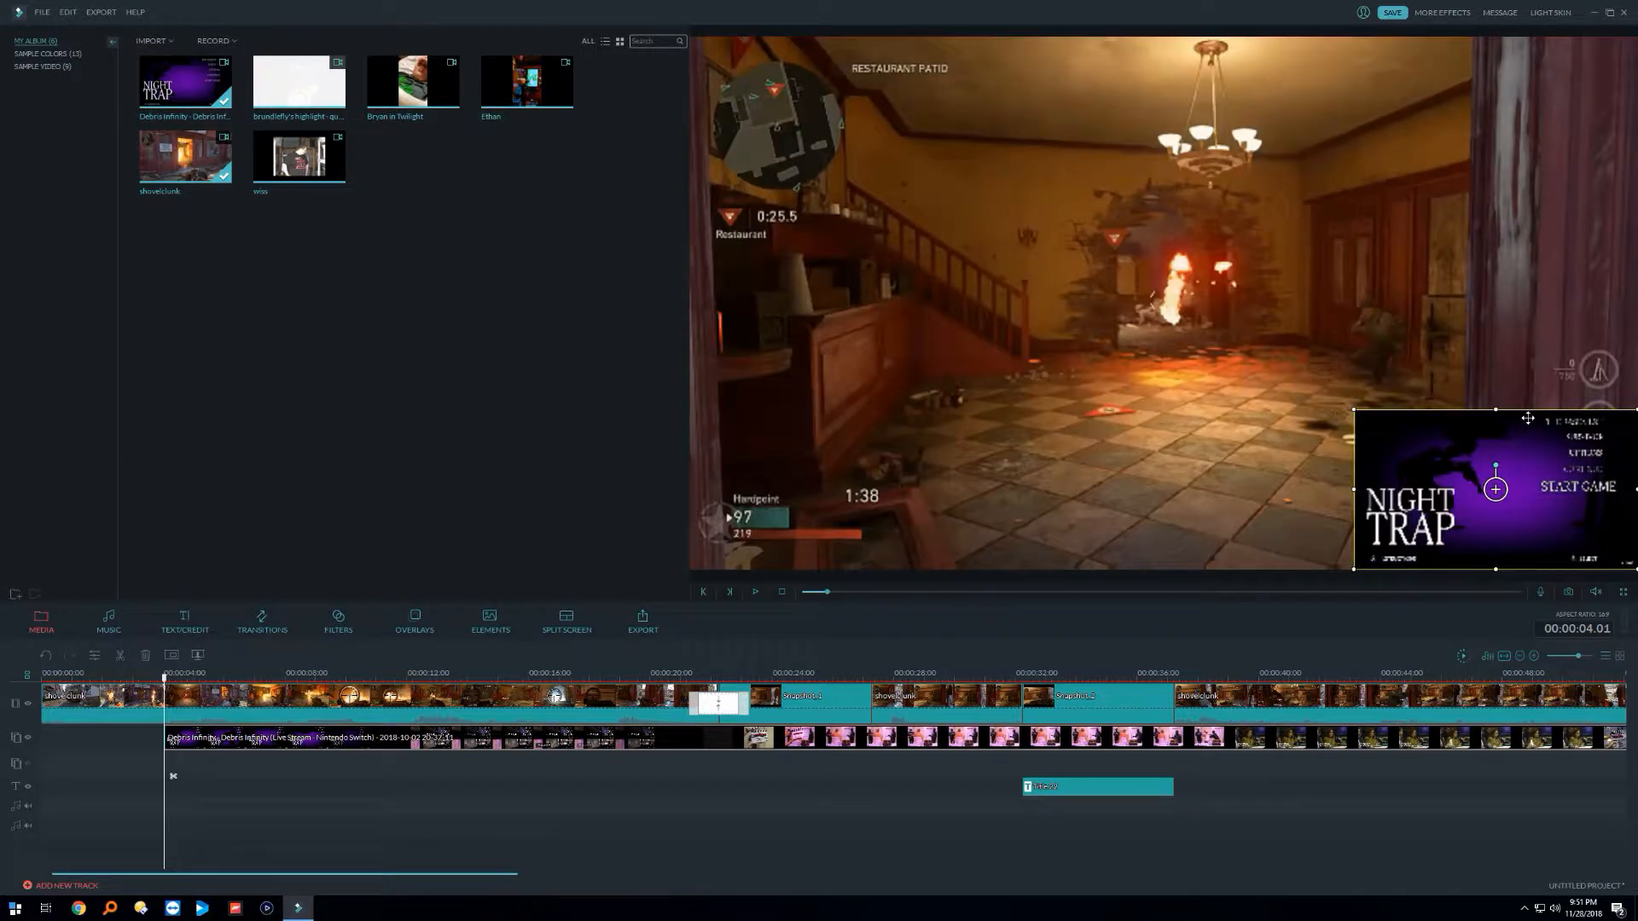
drag(1447, 453, 797, 444)
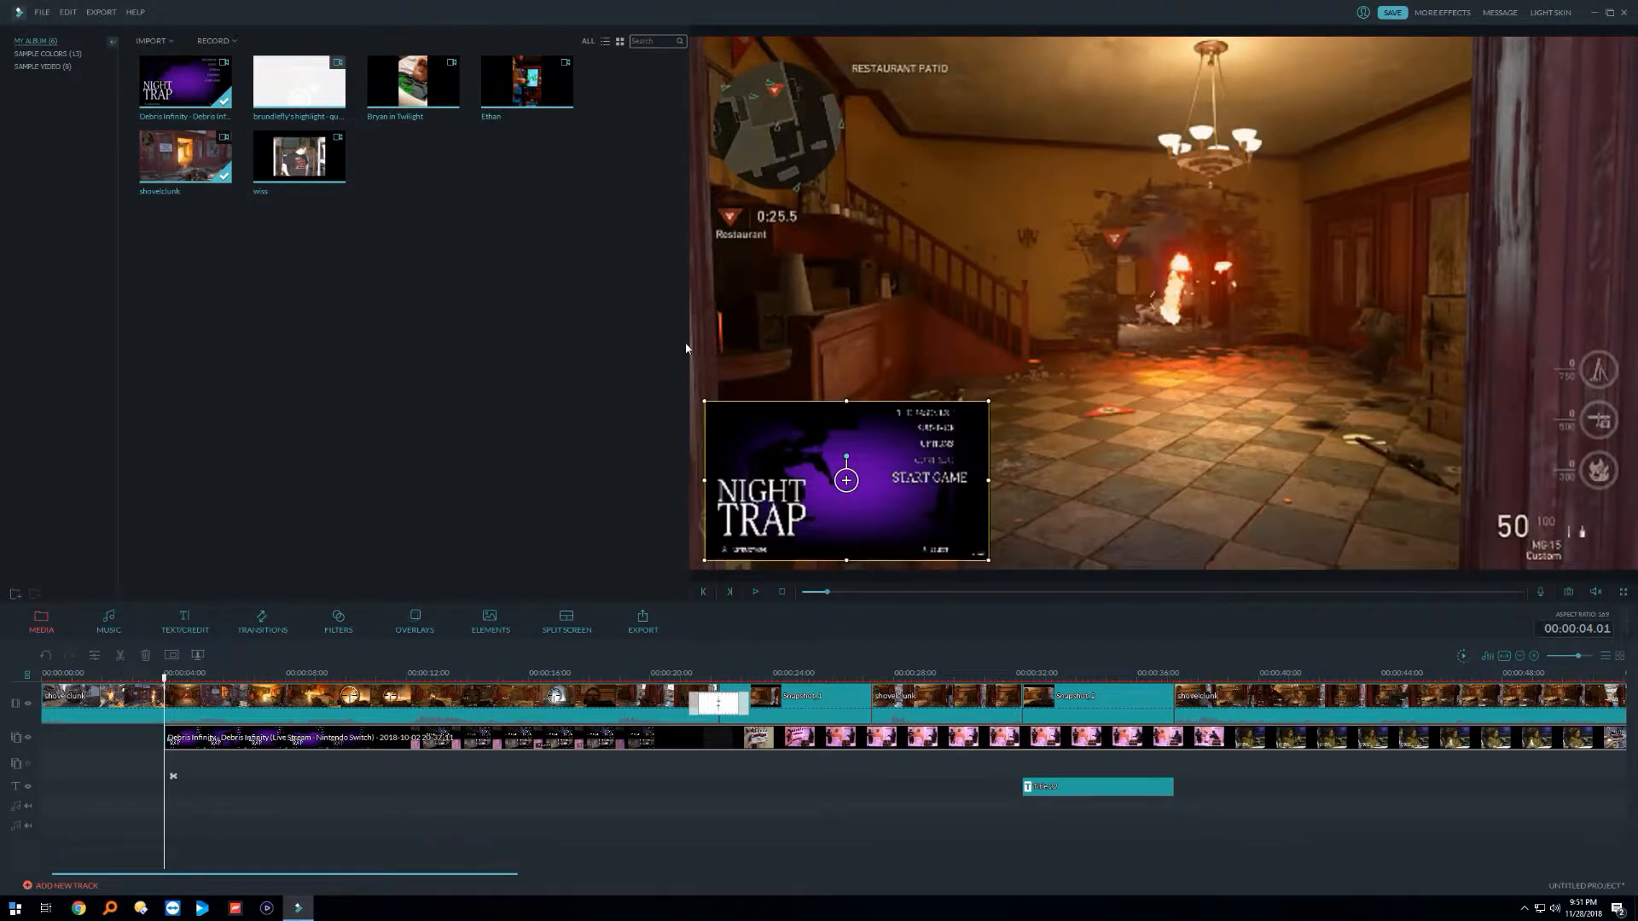
right_click(232, 735)
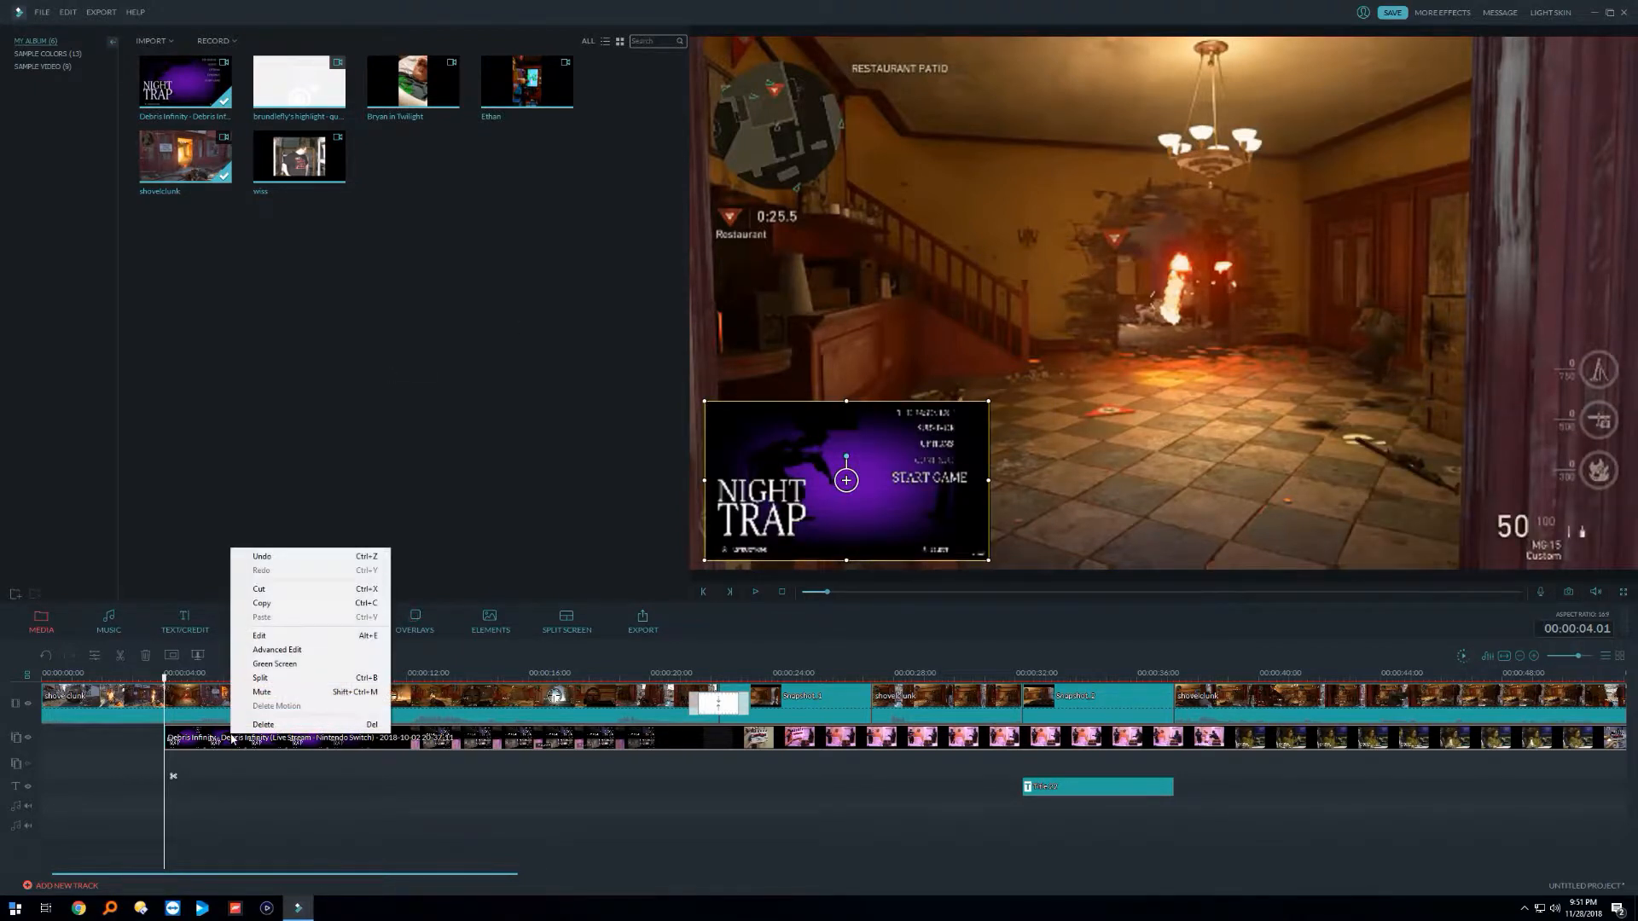
click(282, 693)
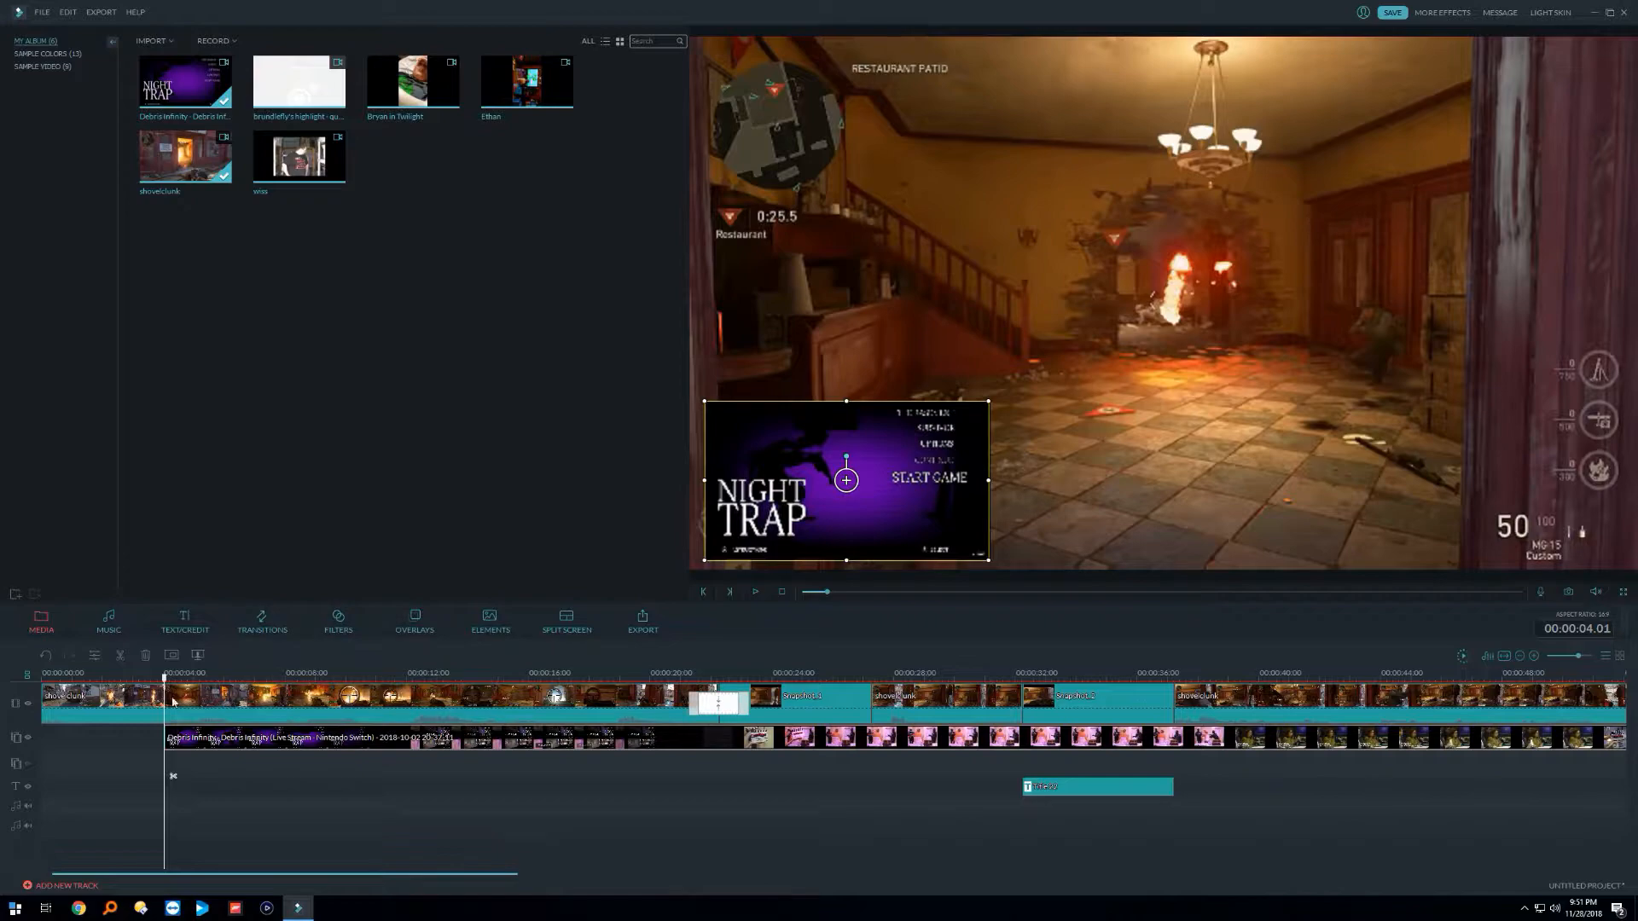
Step: Play through the overlay to 00:00:11.04, split the Debris Infinity clip there and delete the part after the cut
click(117, 675)
click(755, 593)
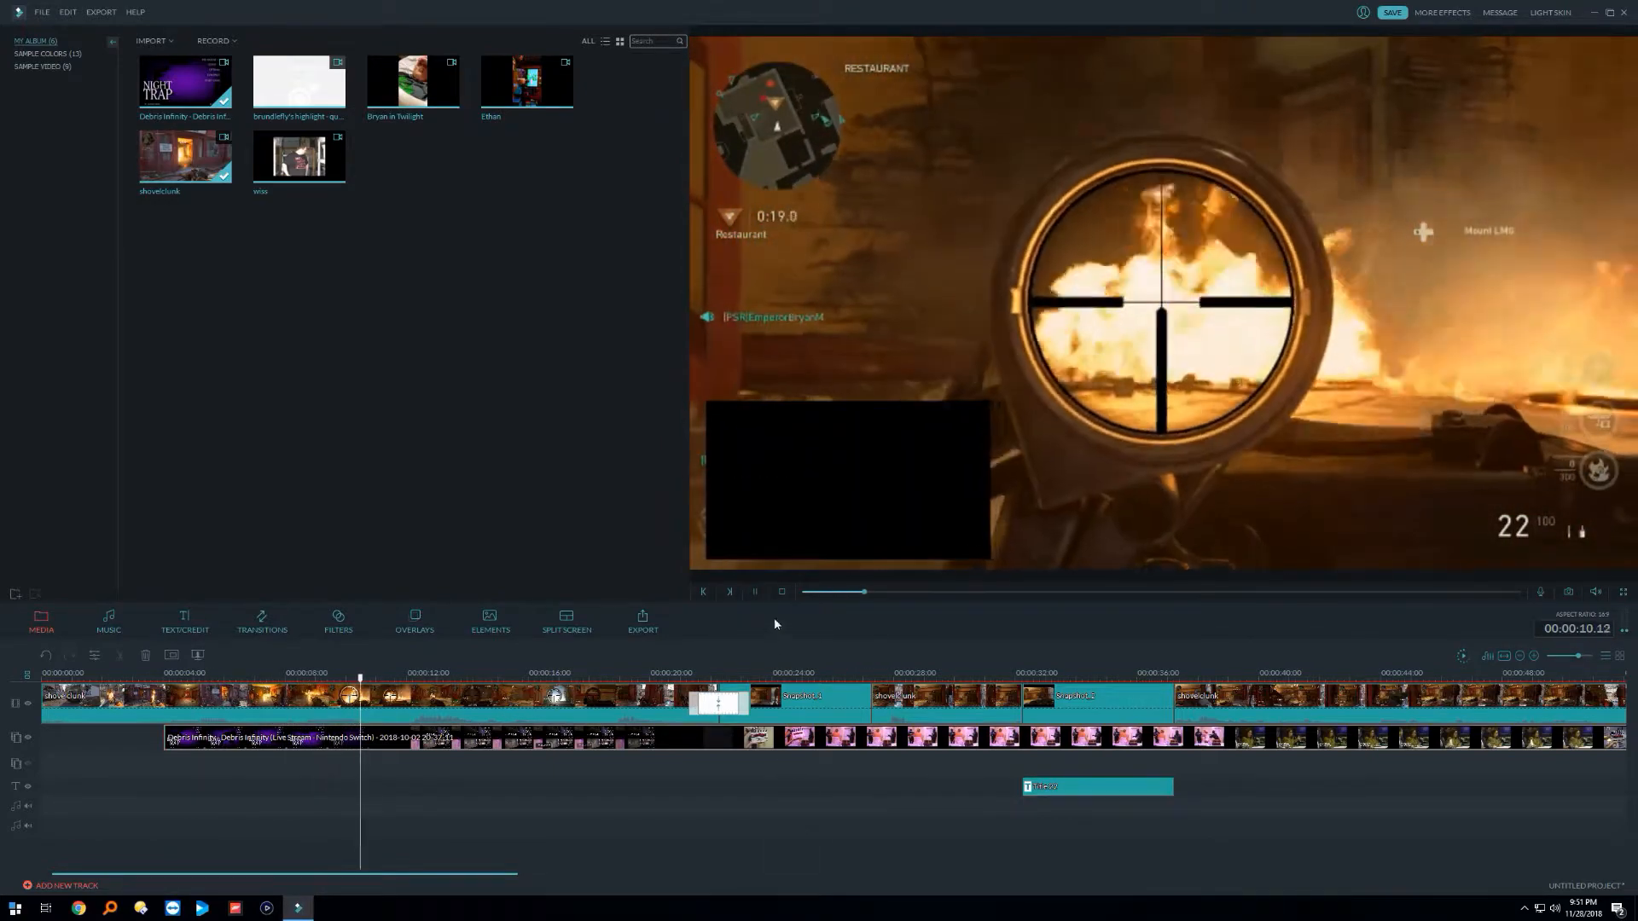
click(367, 741)
right_click(378, 741)
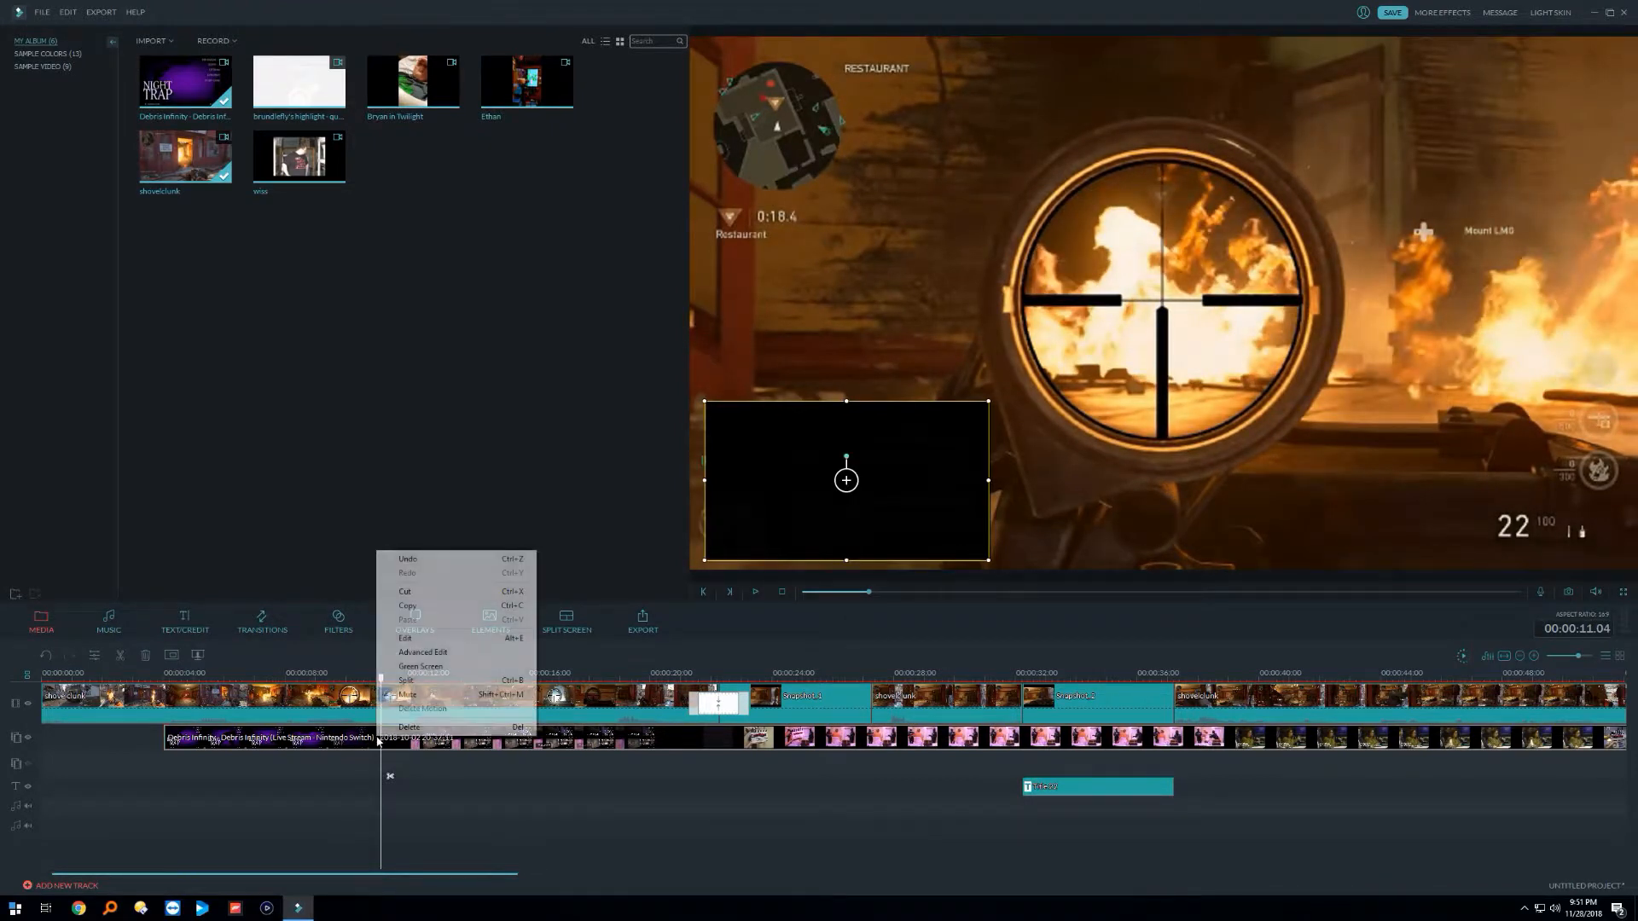
click(426, 680)
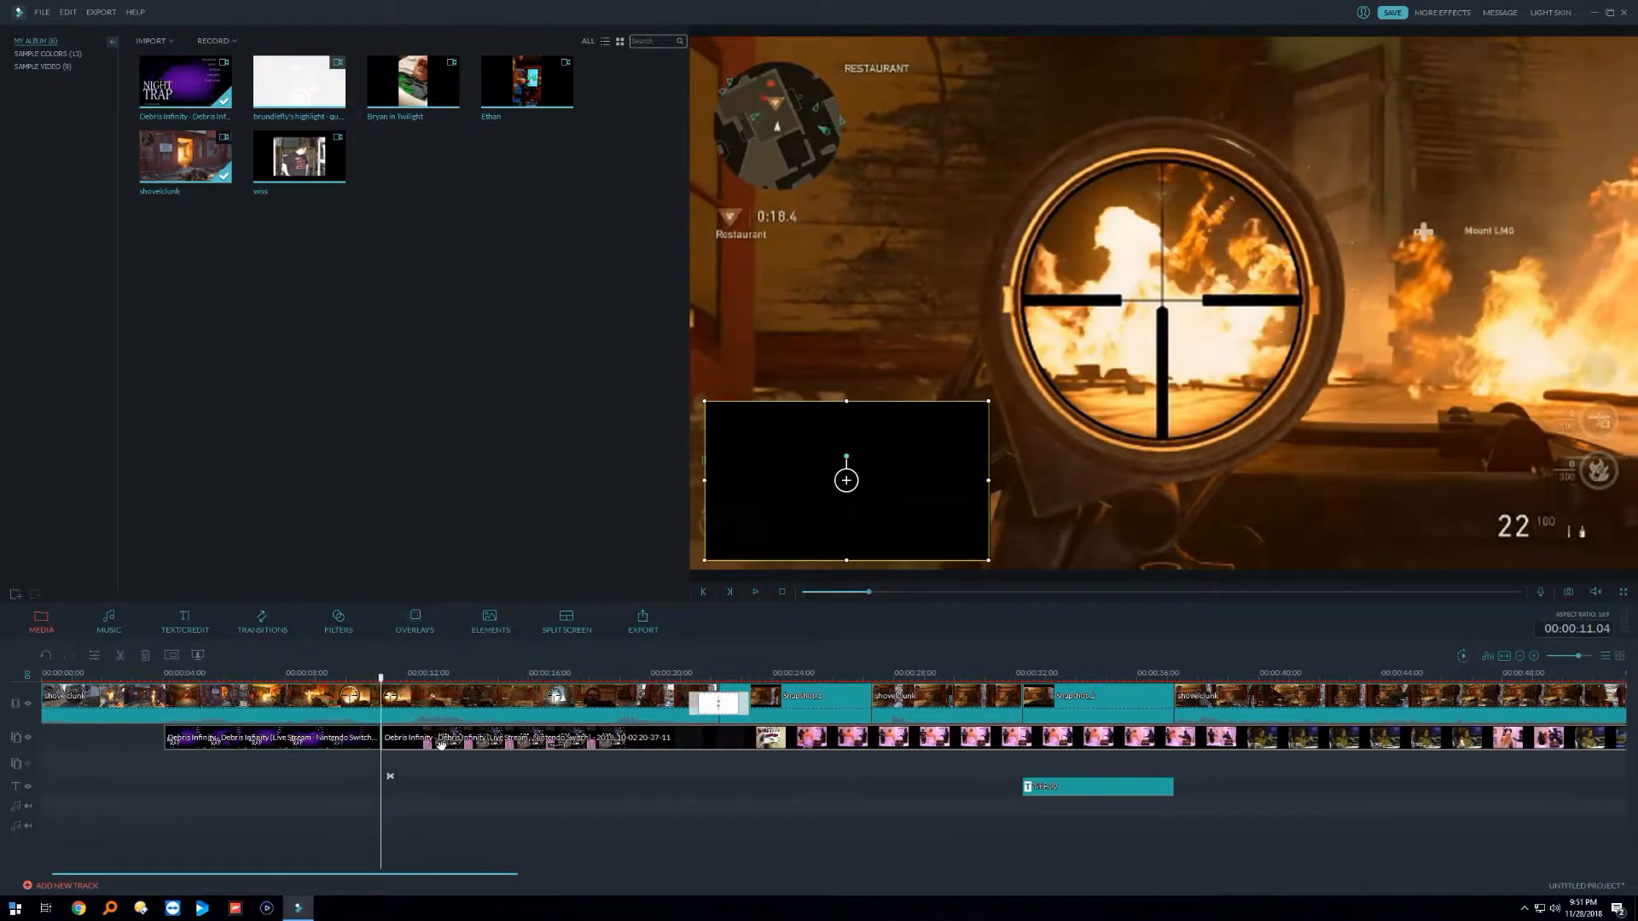
key(Delete)
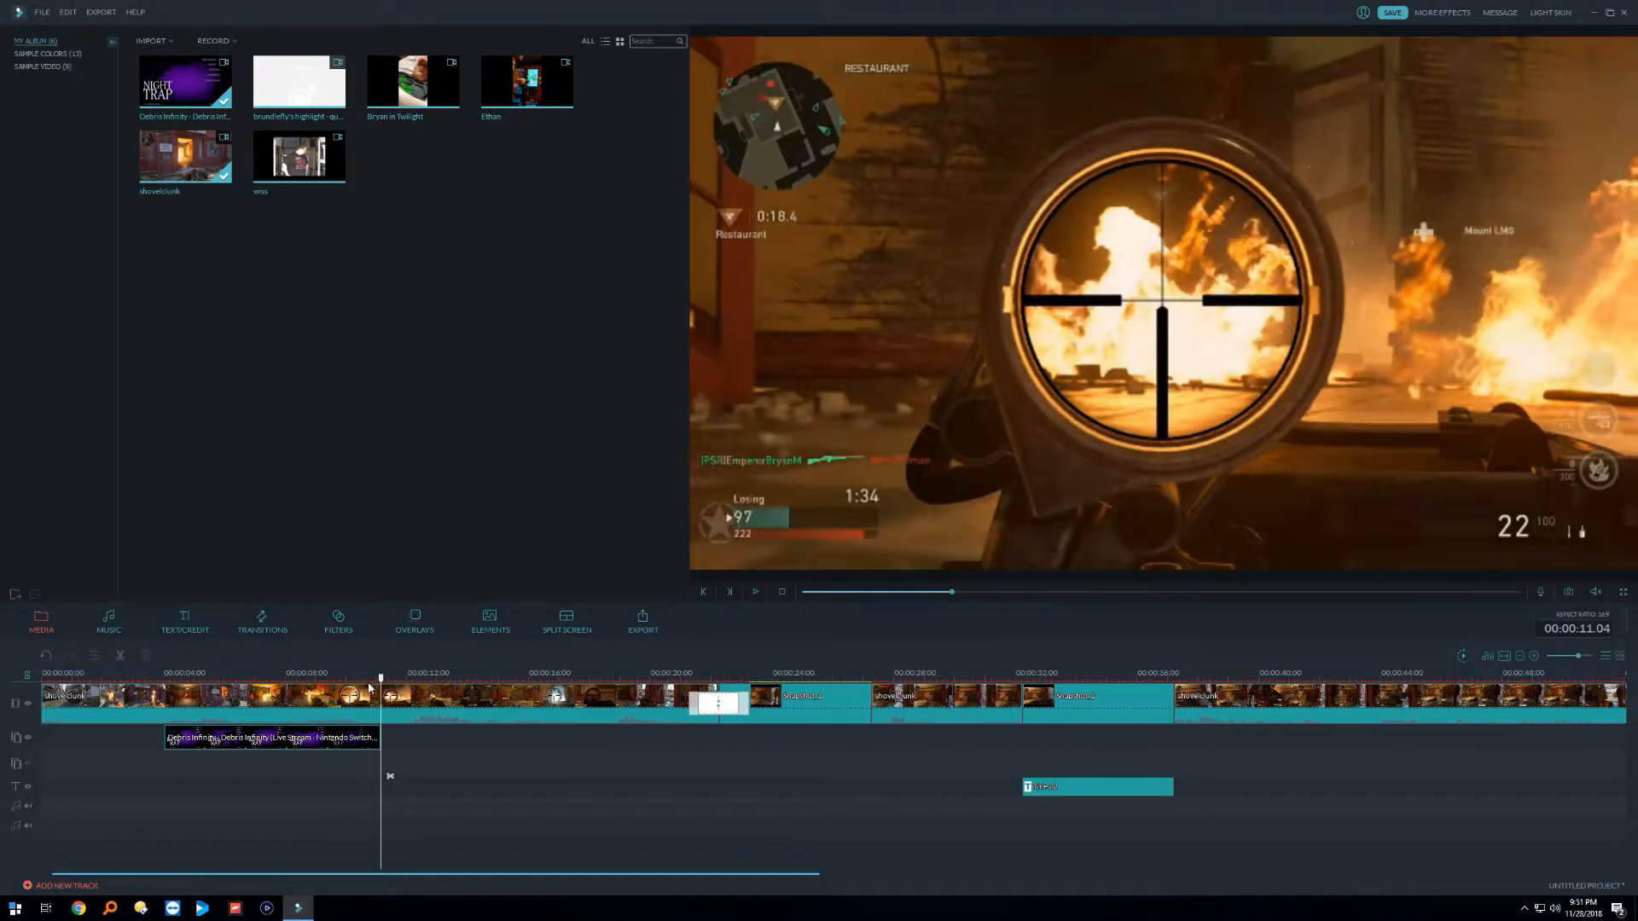
Step: Return to 00:00:04.01 and move the Debris Infinity inset to the video frame's lower-right corner
drag(381, 679, 165, 692)
click(185, 622)
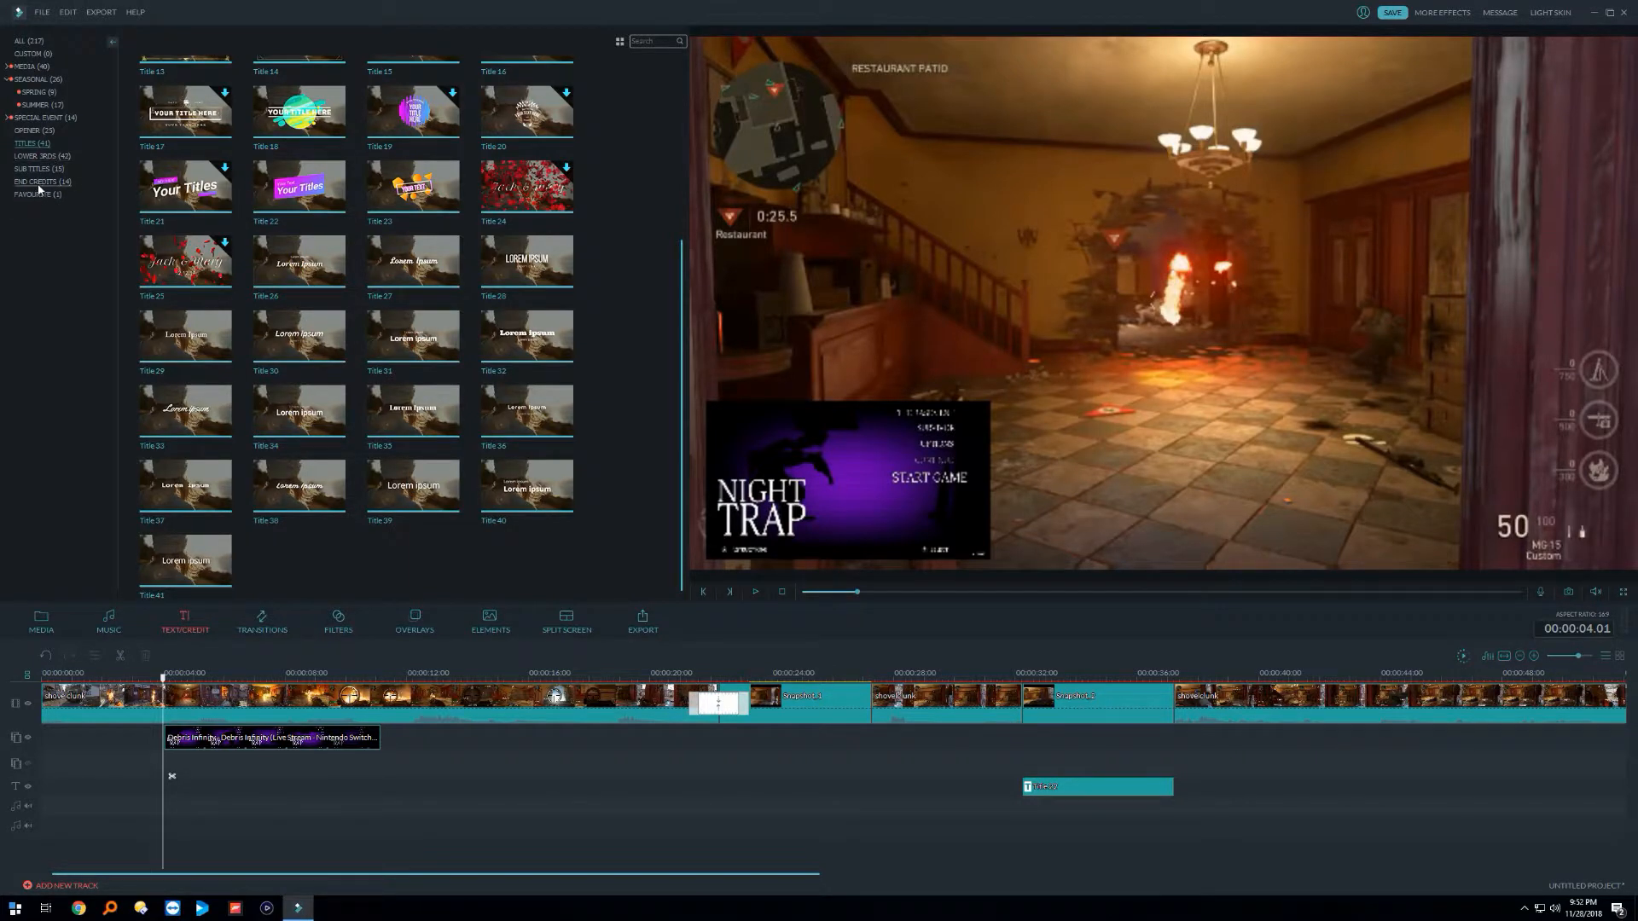
click(41, 156)
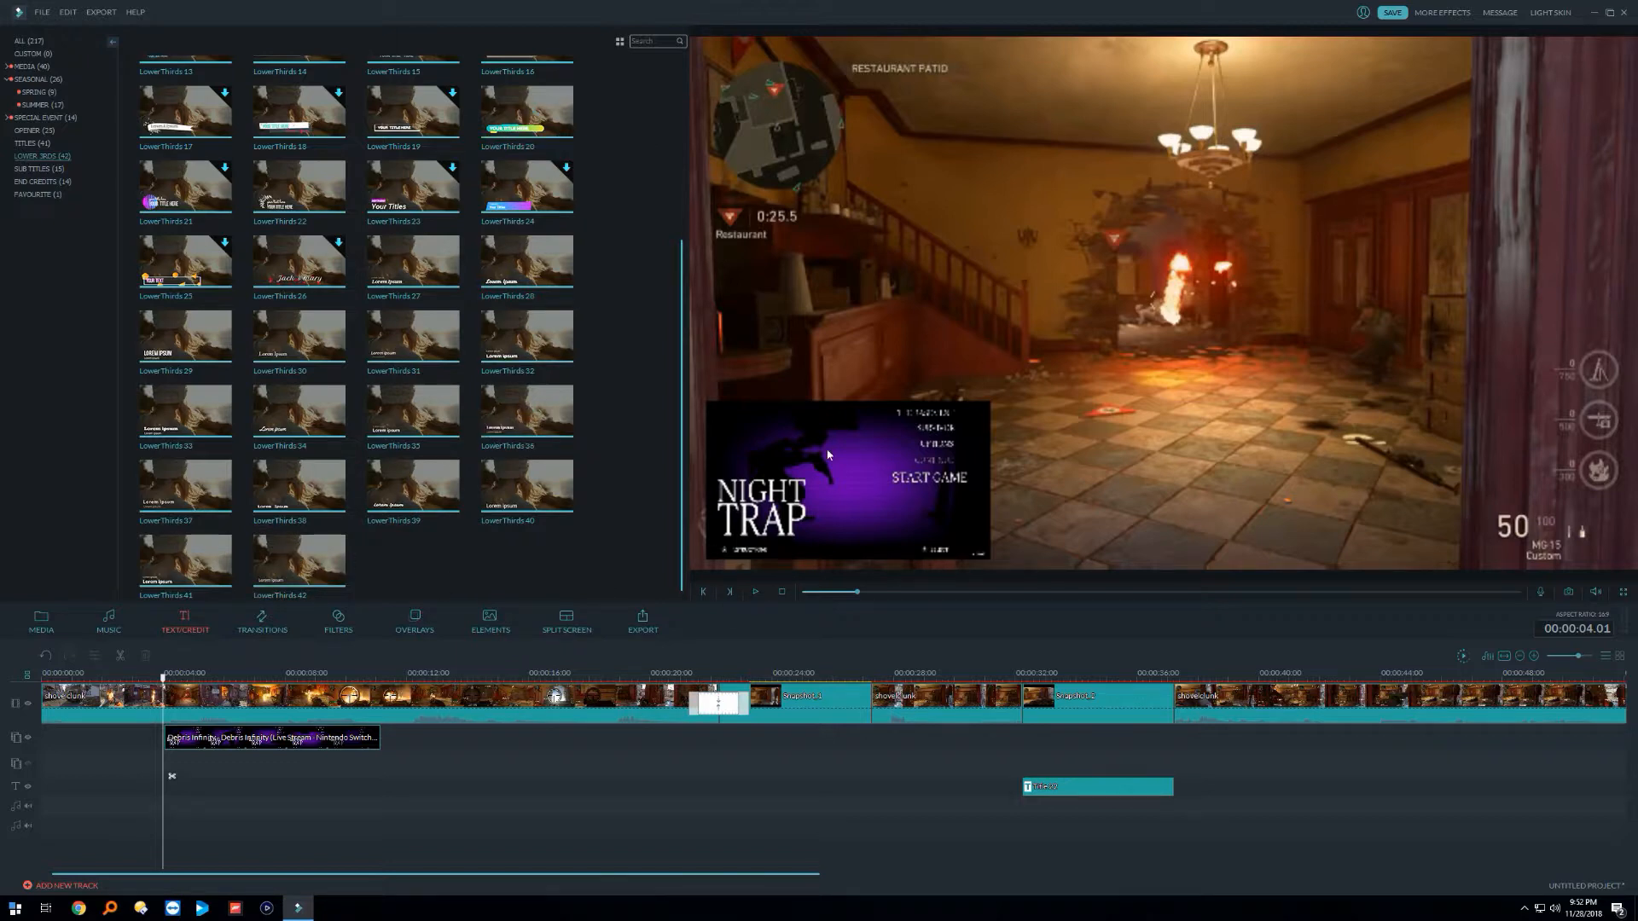
click(287, 739)
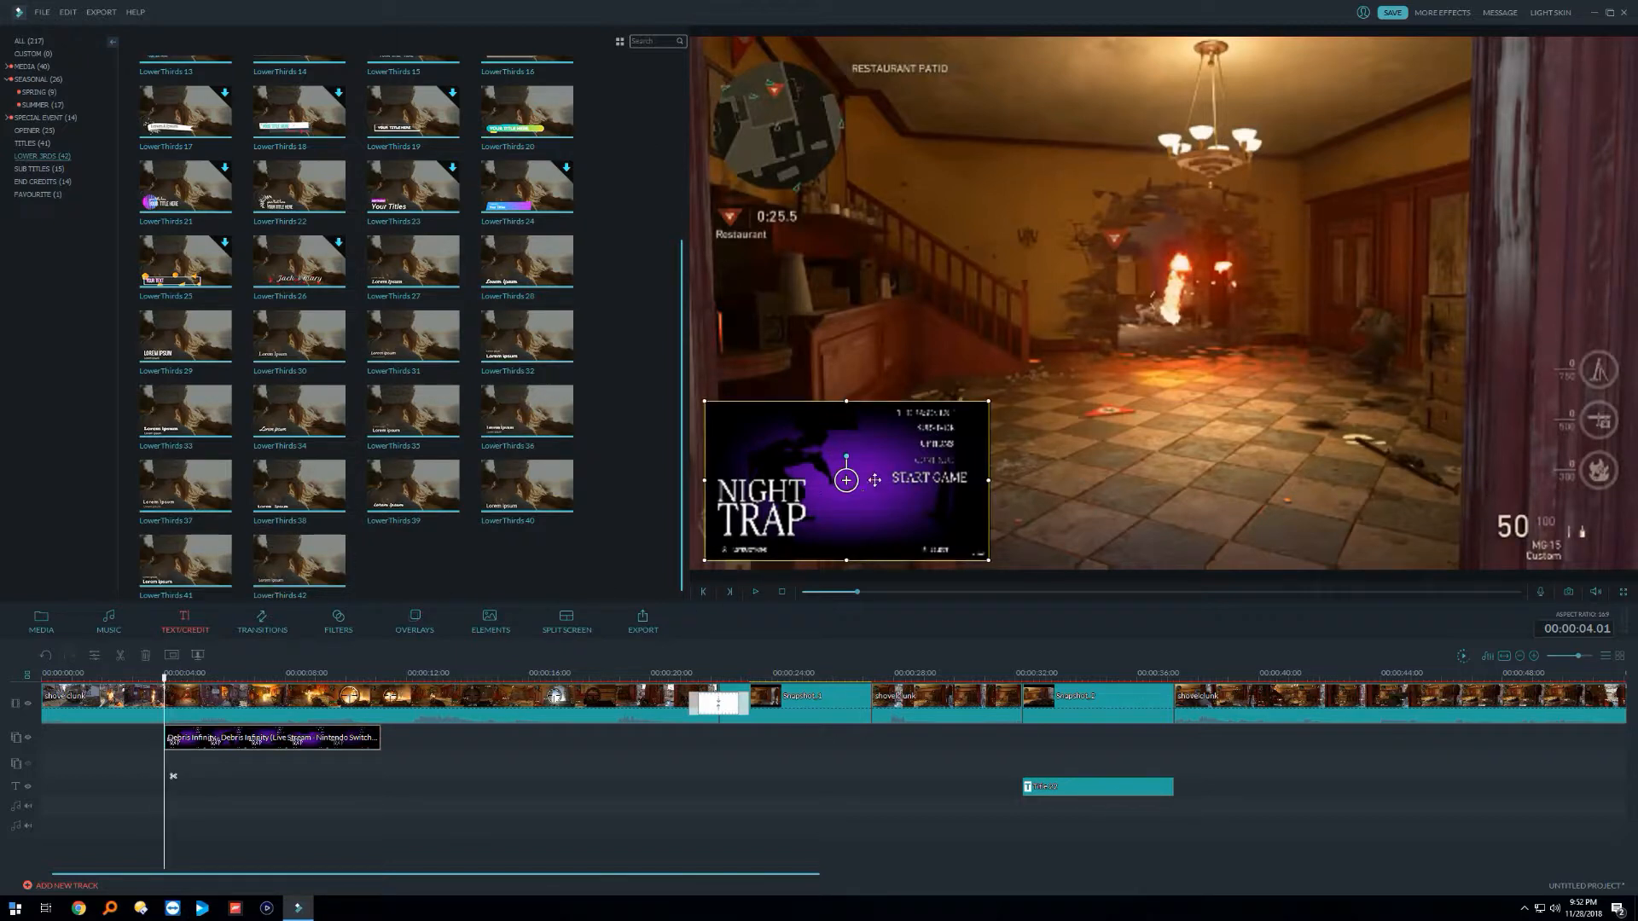
drag(831, 488, 1461, 478)
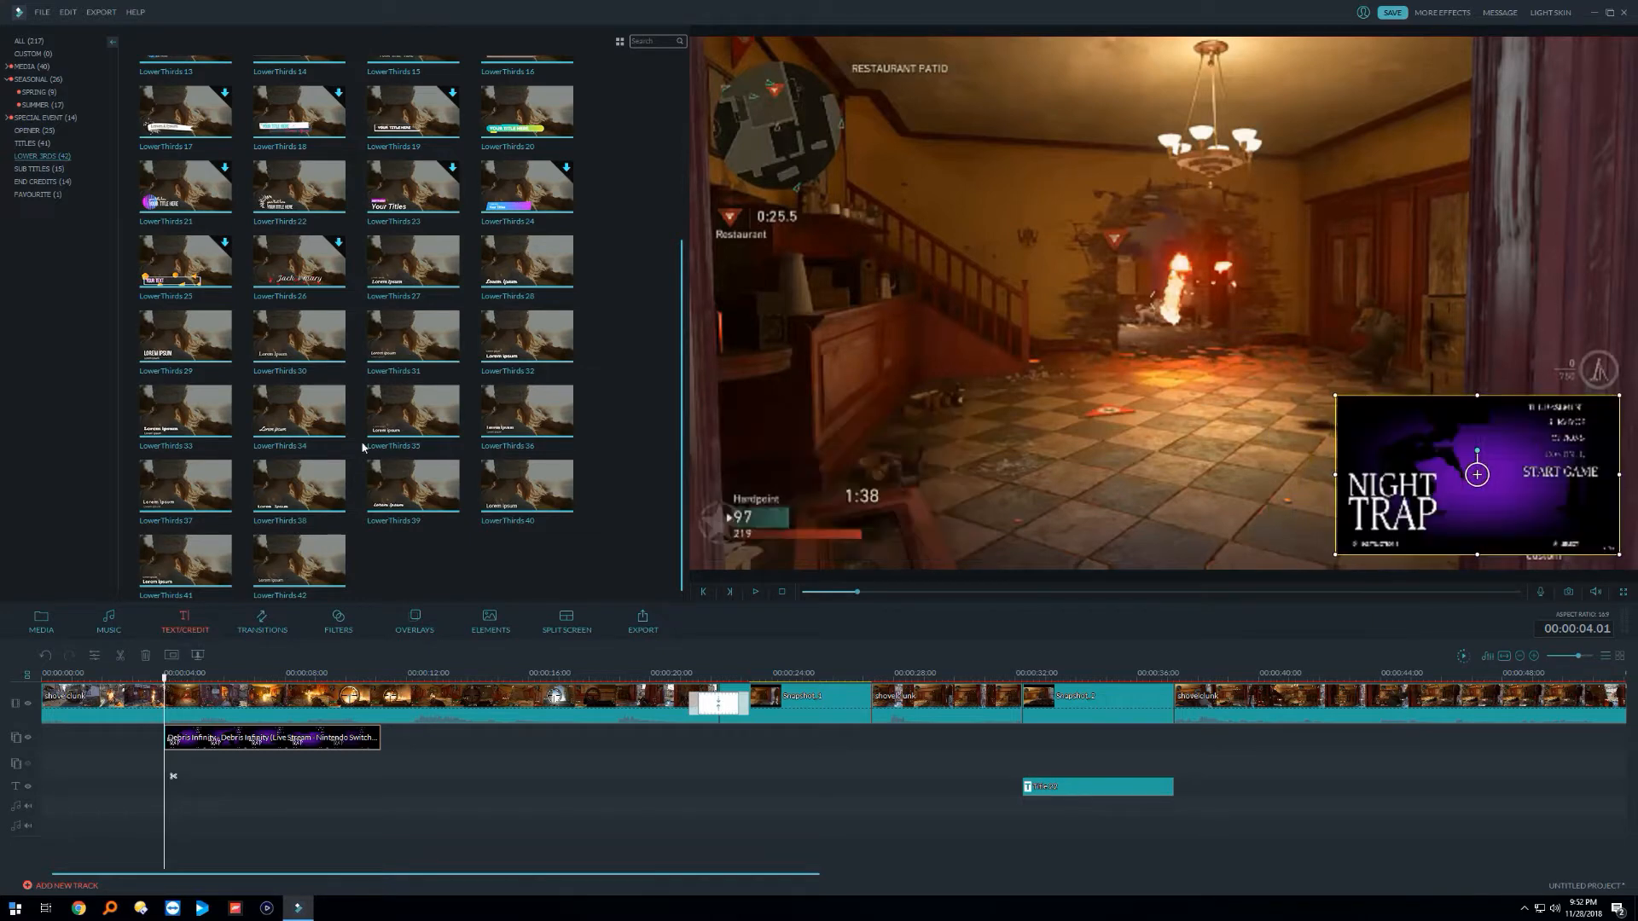
Step: Add the Lower Thirds 35 preset to the text track at 00:00:04.01 and open it for editing
click(386, 429)
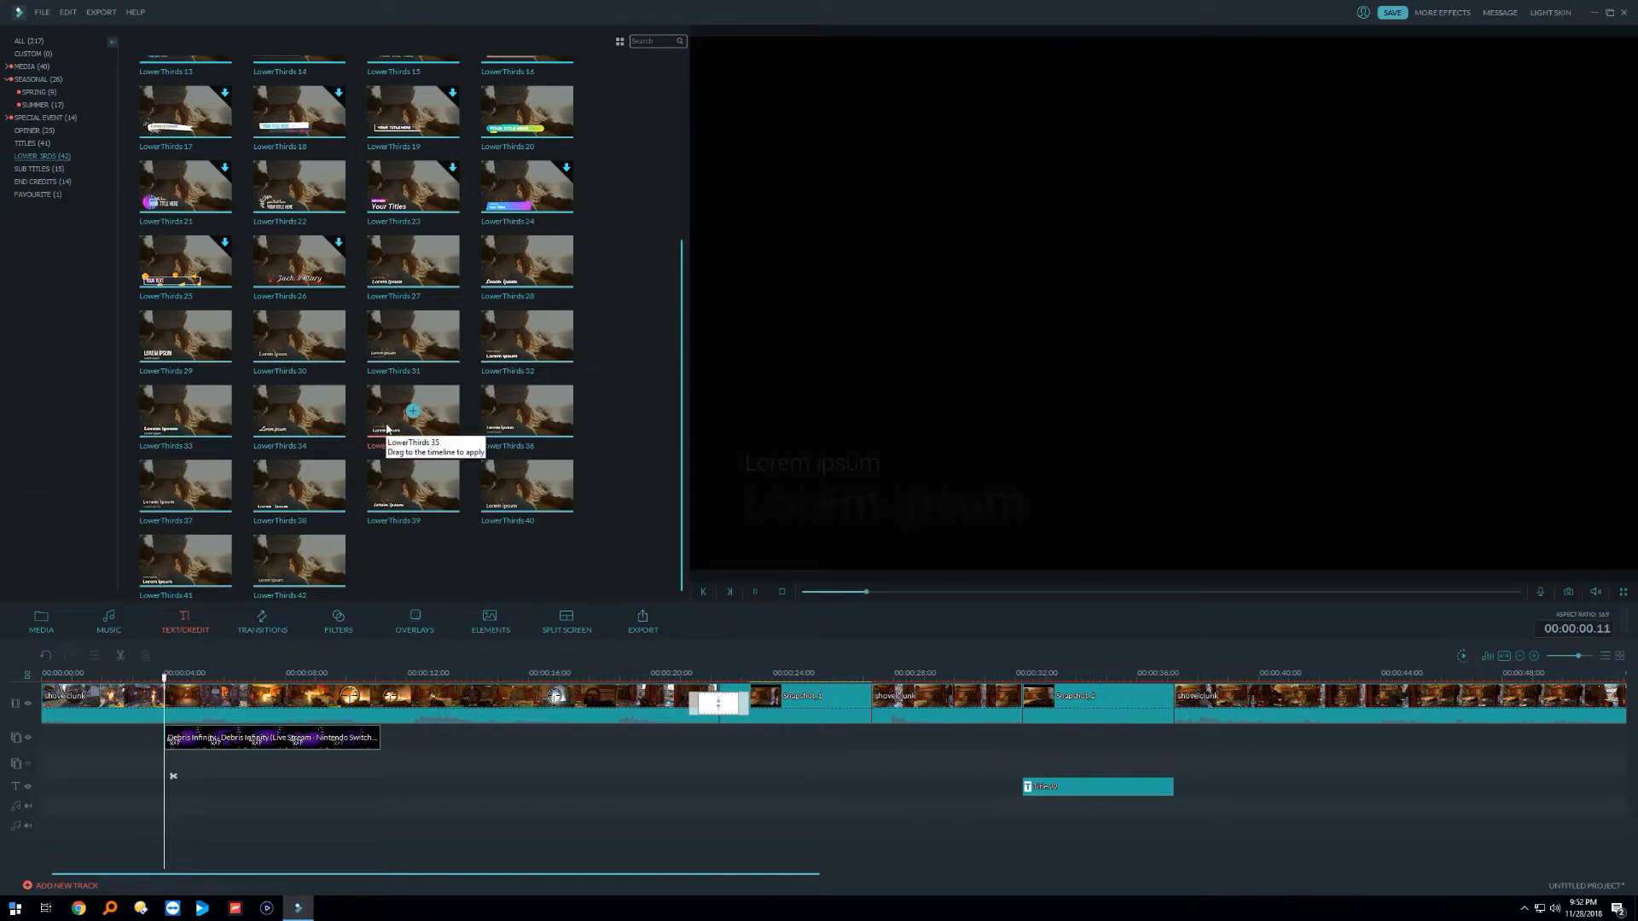
drag(448, 419, 164, 785)
double_click(222, 786)
Step: Replace the smaller upper line of the lower third with "Coming Up Next:"
click(774, 467)
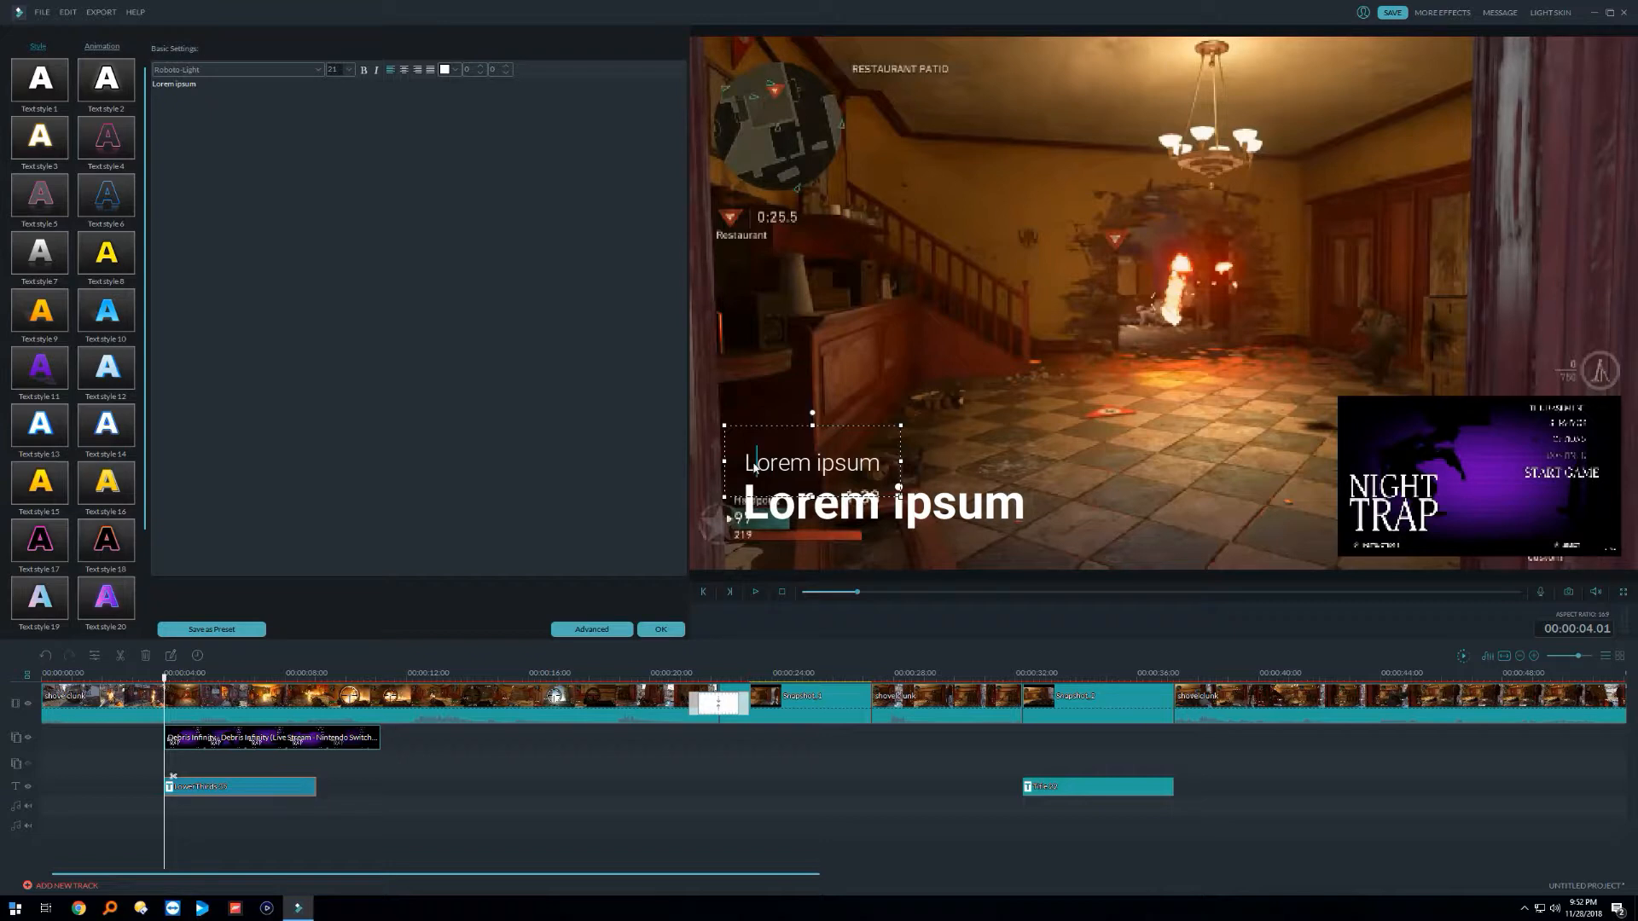
key(Left)
click(235, 70)
click(423, 166)
key(ctrl+a)
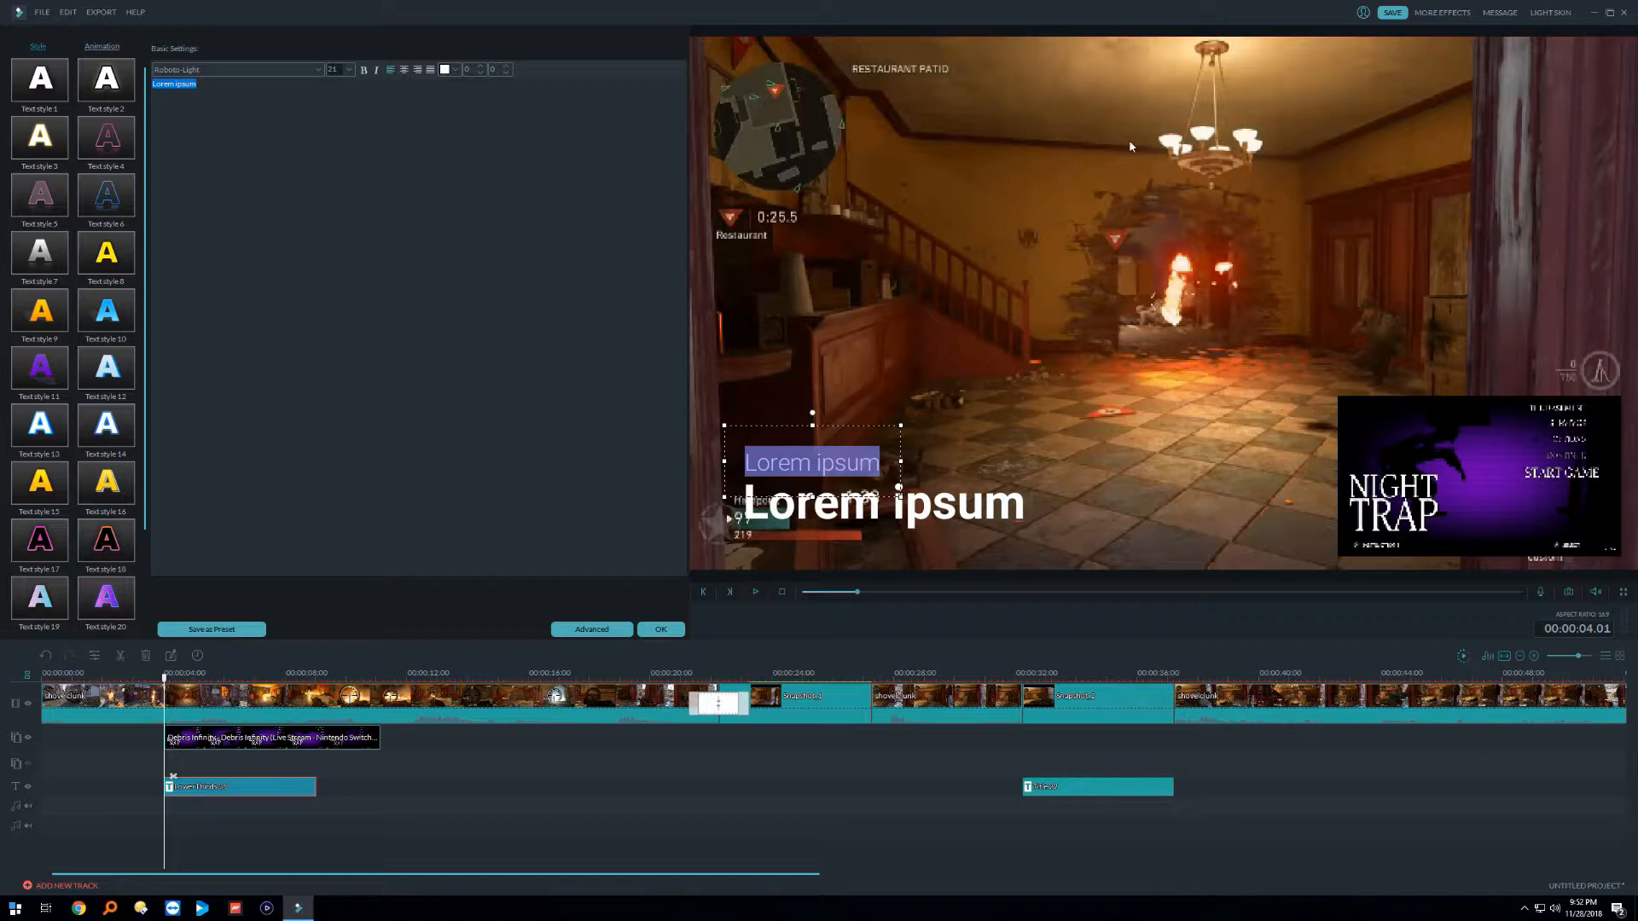
text(Coming Up Next:)
Step: Replace the larger lower line of the lower third with "Night Trap (Switch)" and accept the title edit
click(1005, 510)
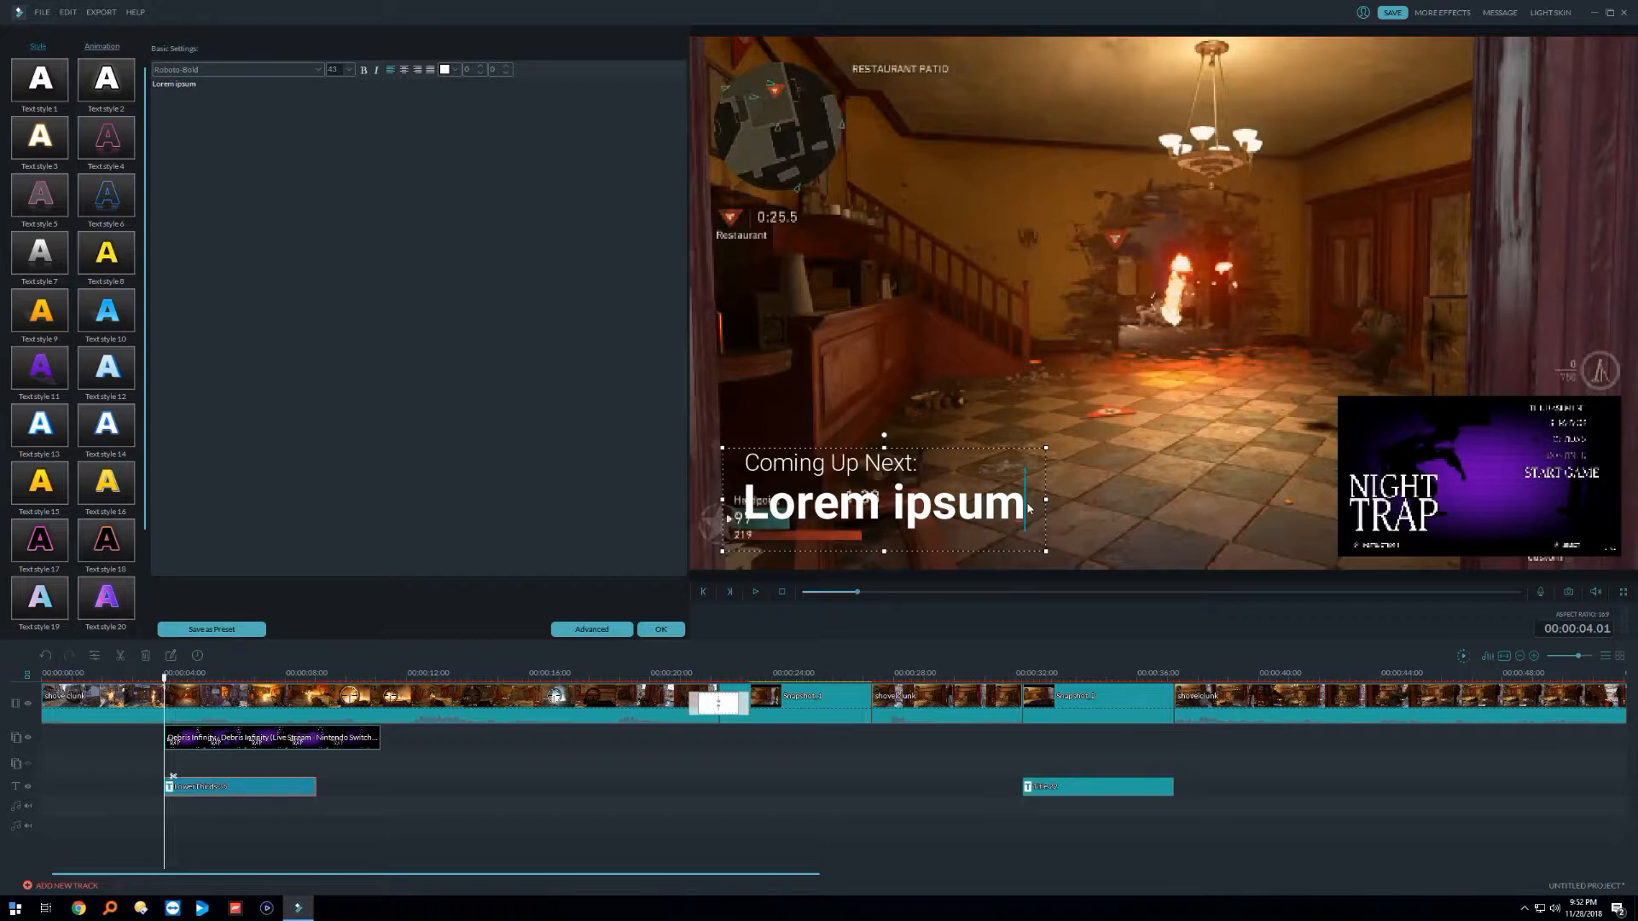
drag(1009, 511, 741, 514)
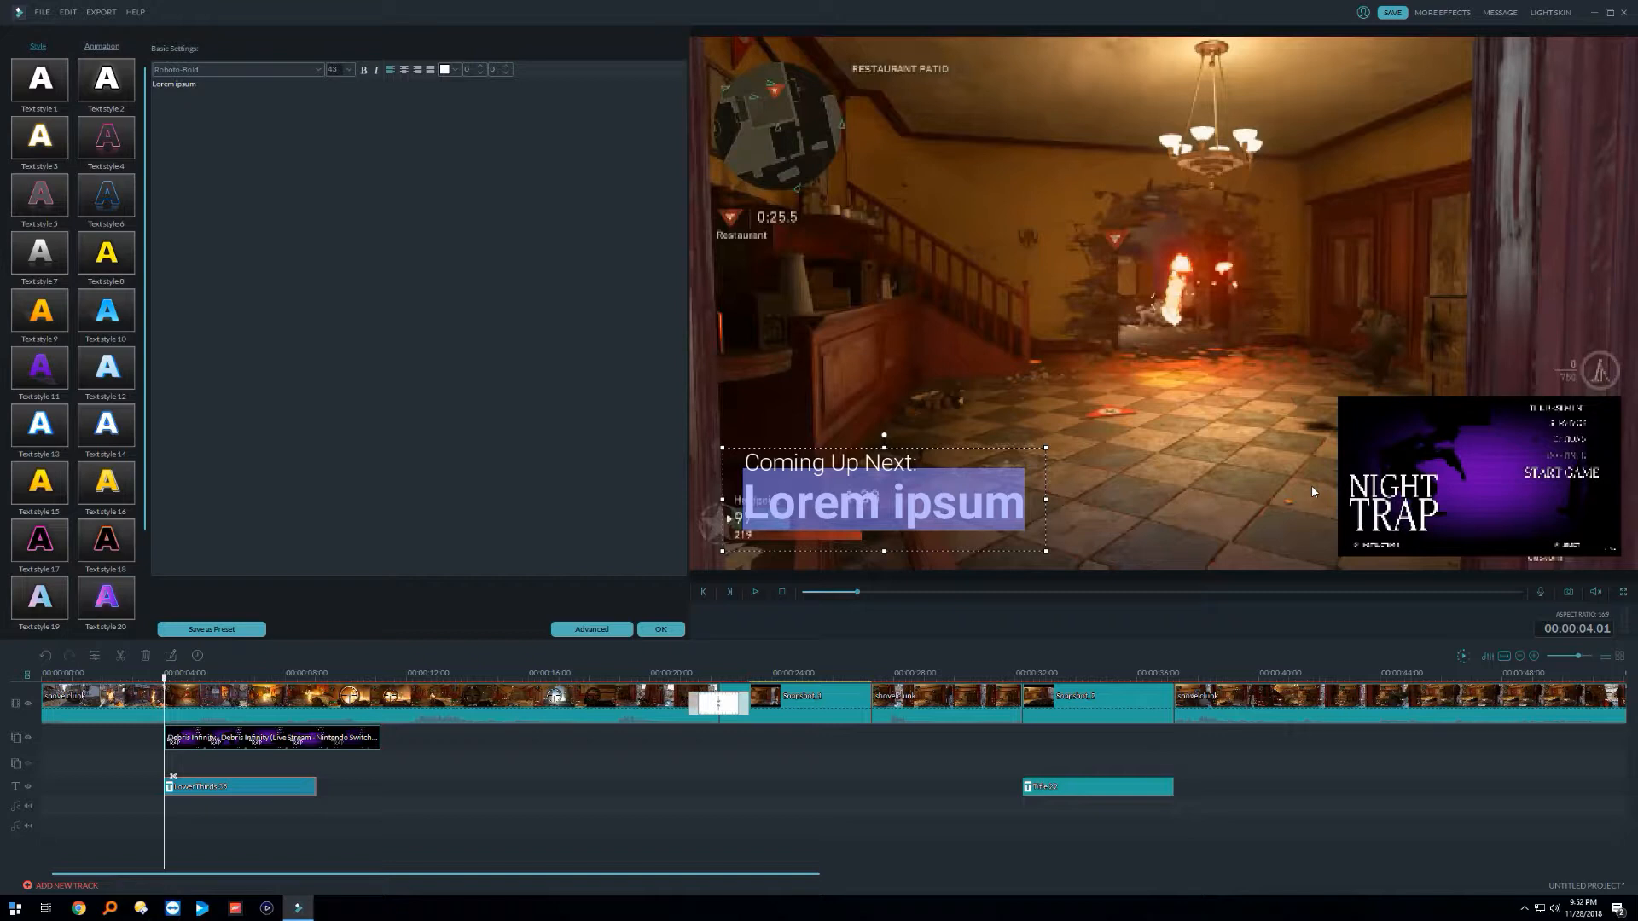
text(Nin)
key(BackSpace)
key(BackSpace)
text(ight Trap (S)
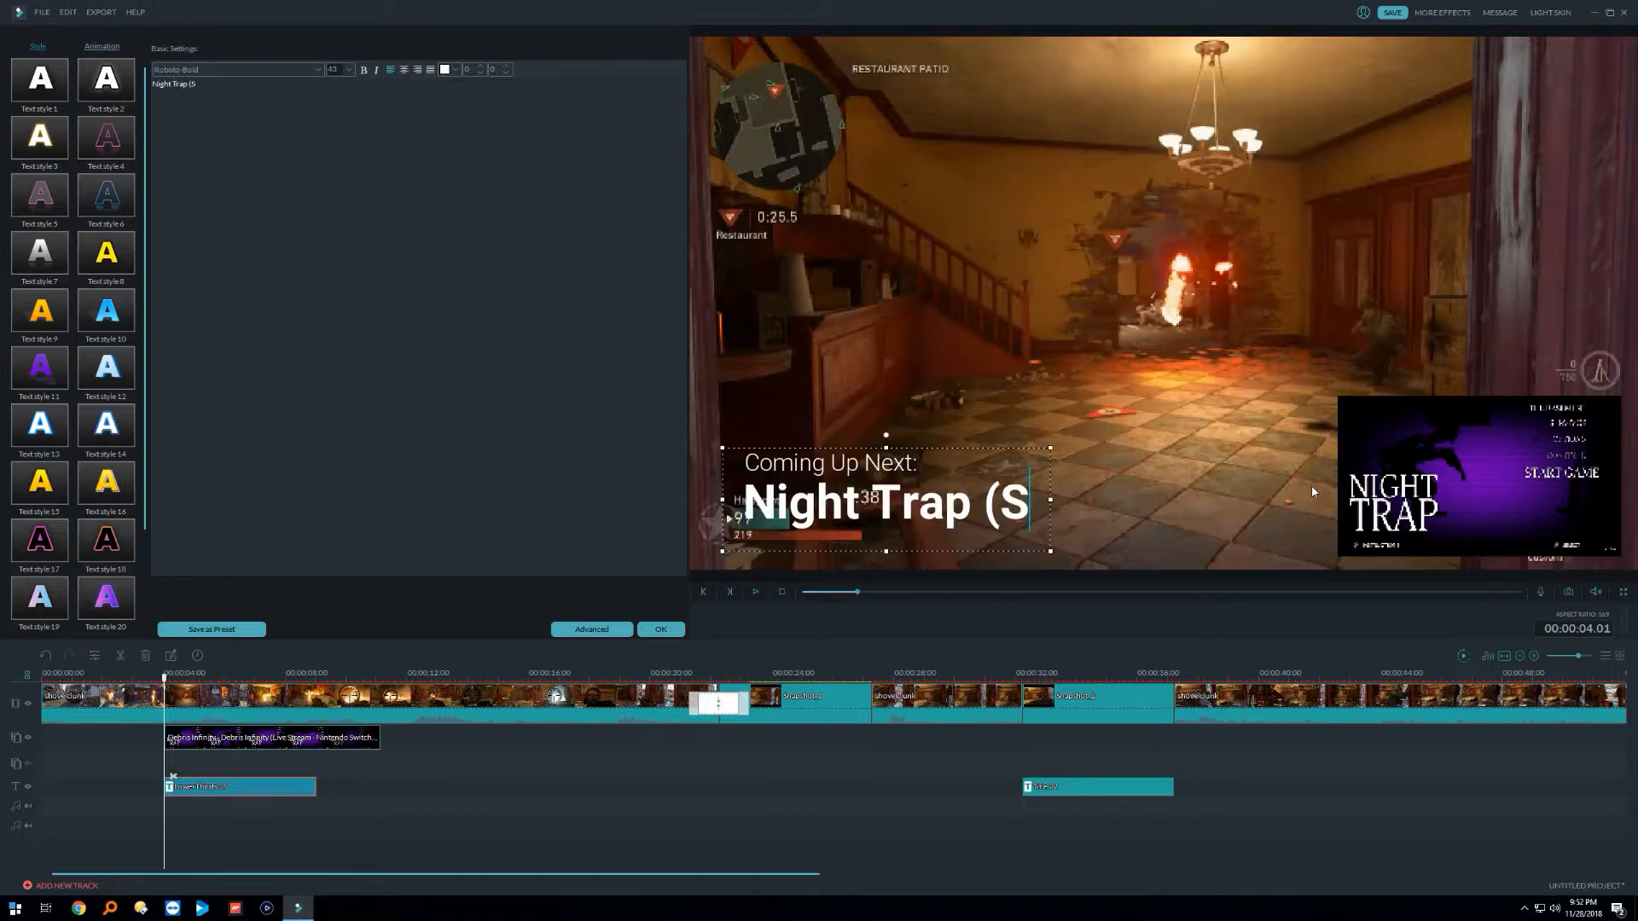
text(witch))
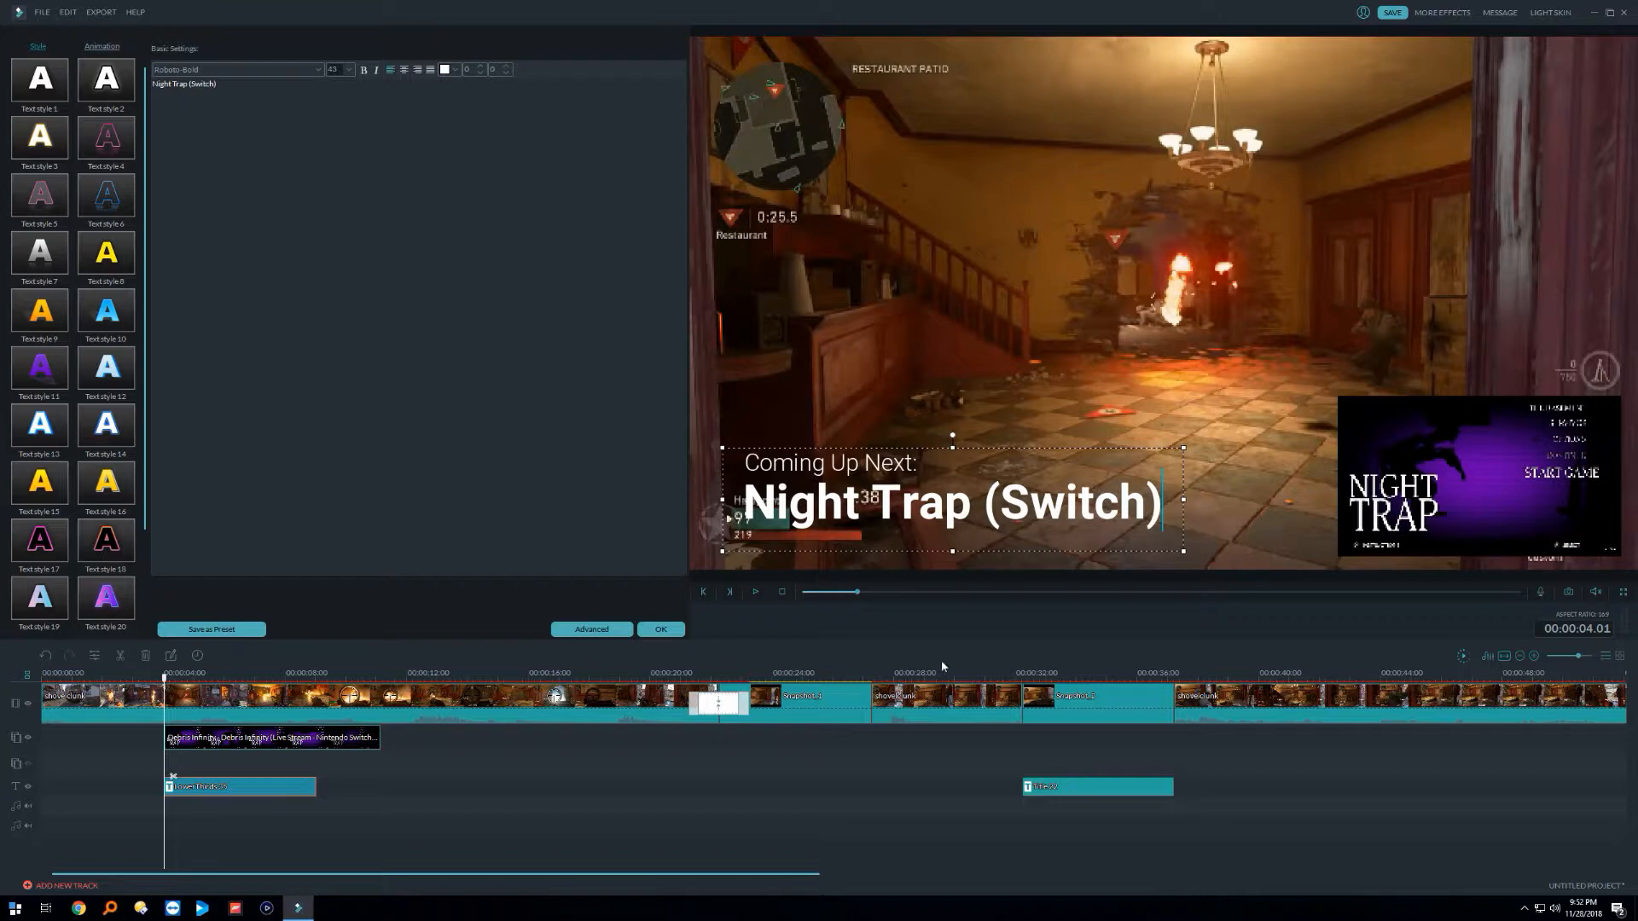
click(660, 629)
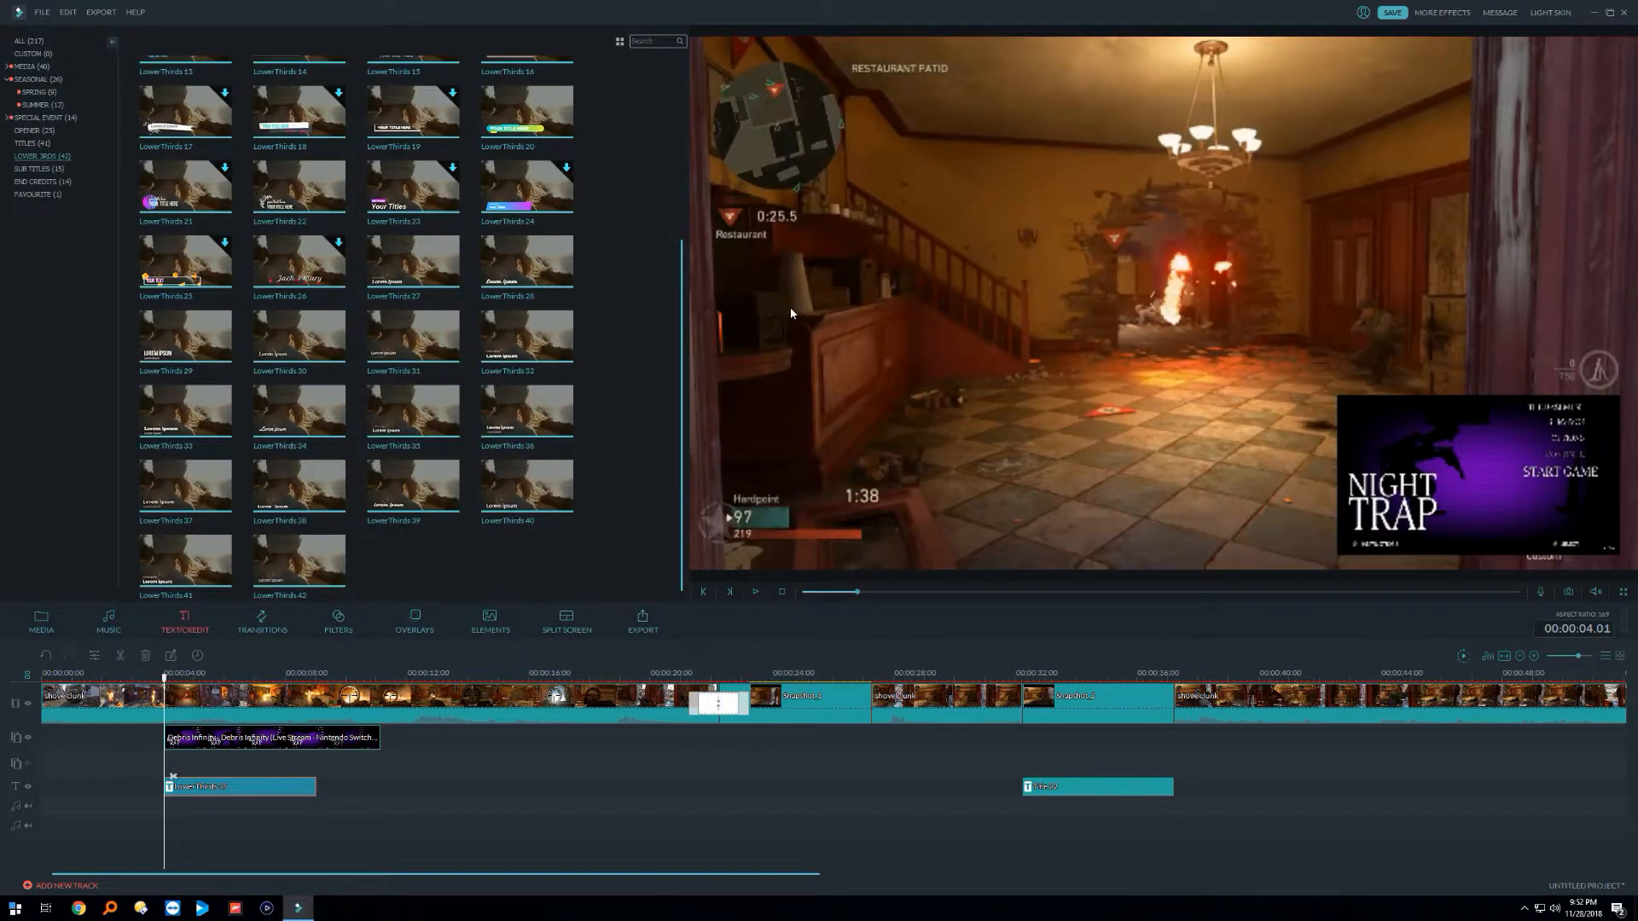
Step: Play the section with the Night Trap inset and lower third from just before they start, stopping at 00:00:10.10
drag(166, 680, 116, 680)
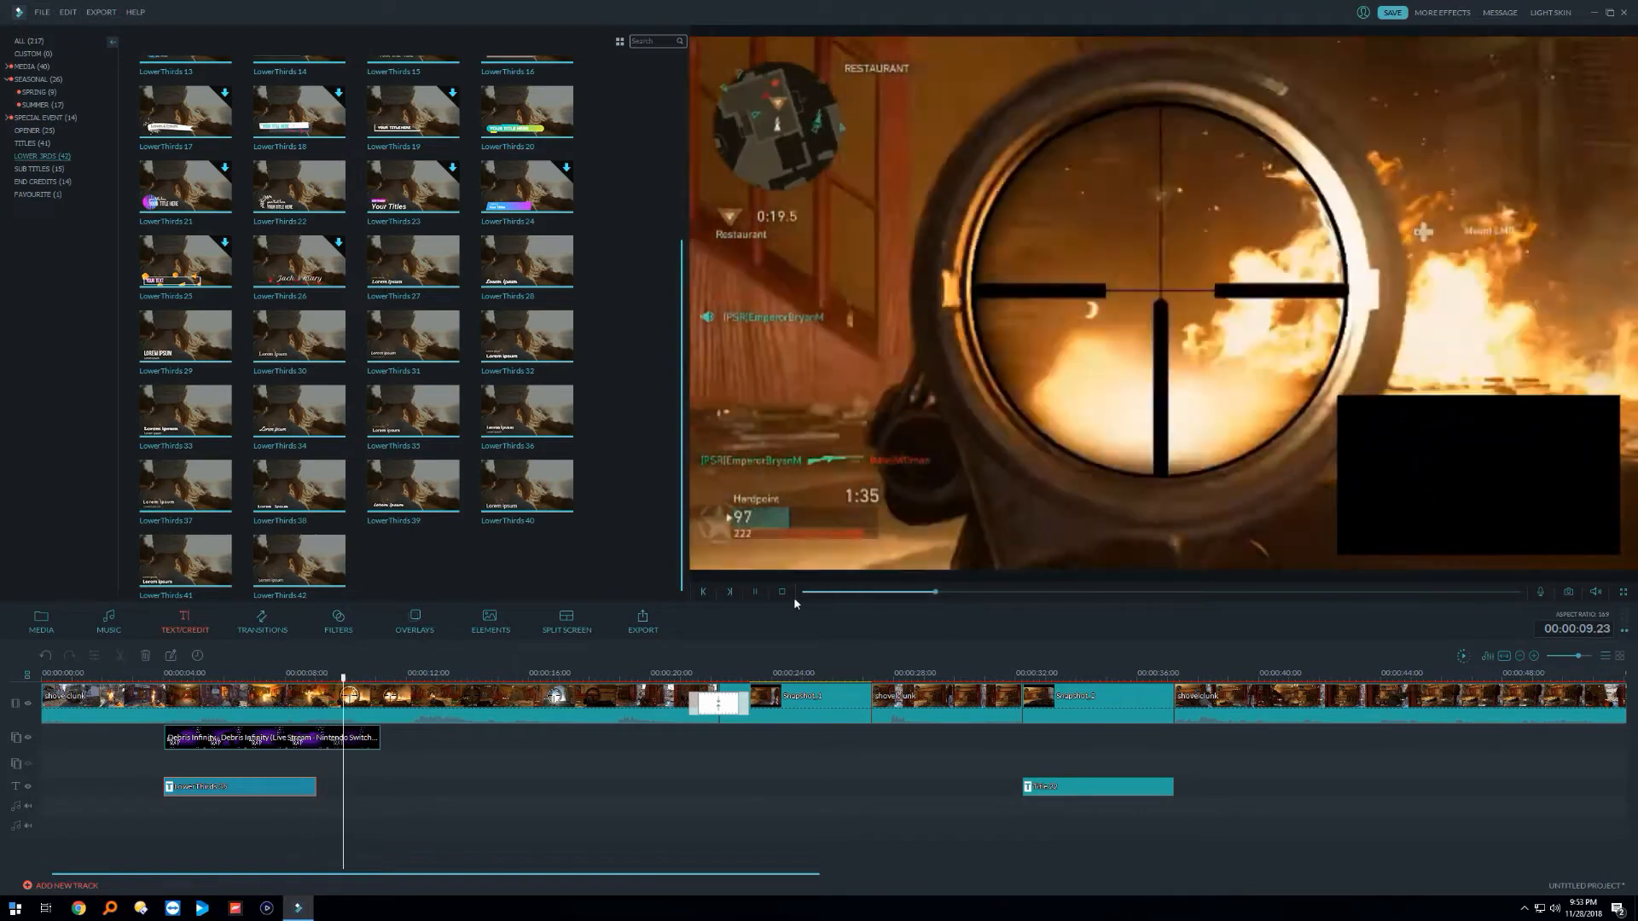
key(space)
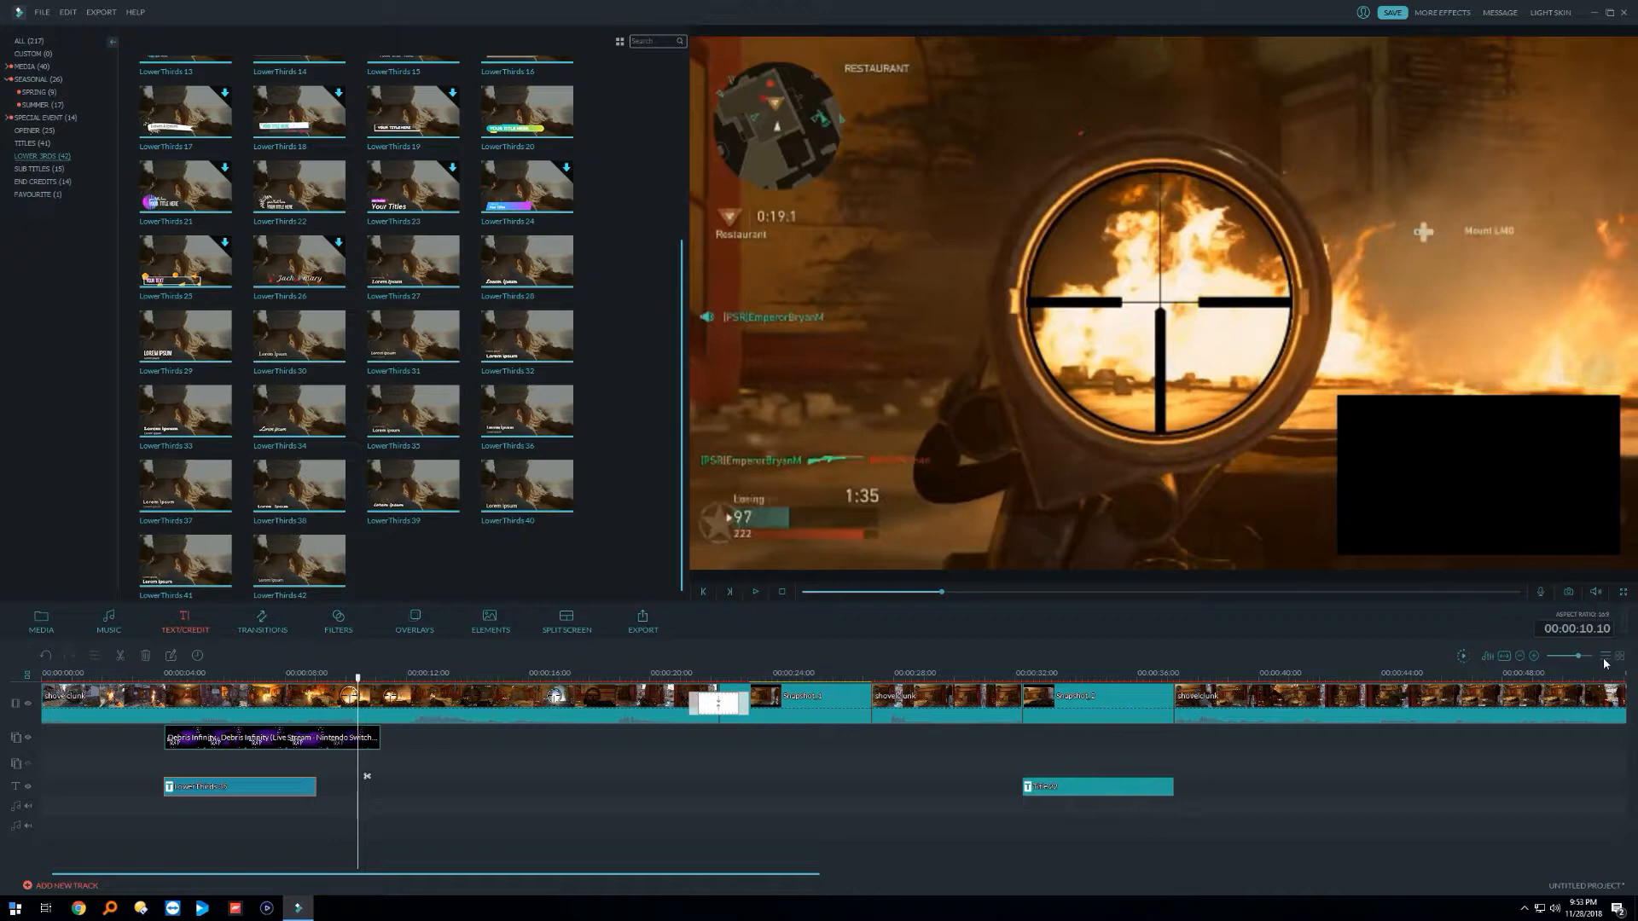
Step: Fit the whole project into the timeline, then zoom it out with the playhead at 00:00:47.13
click(1506, 662)
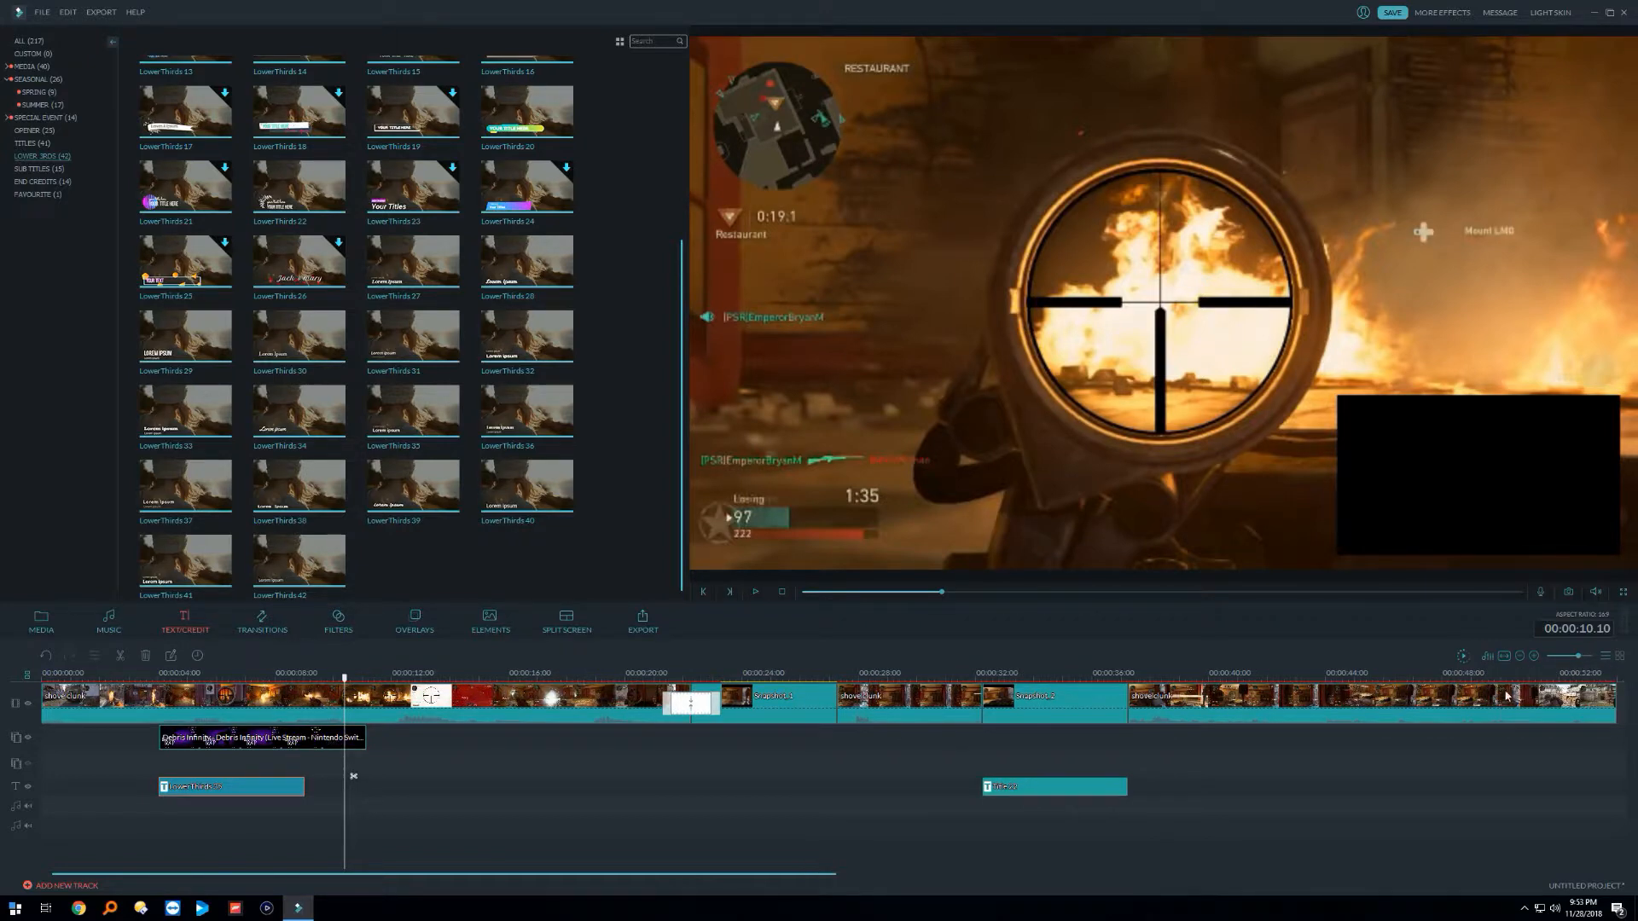
click(1456, 676)
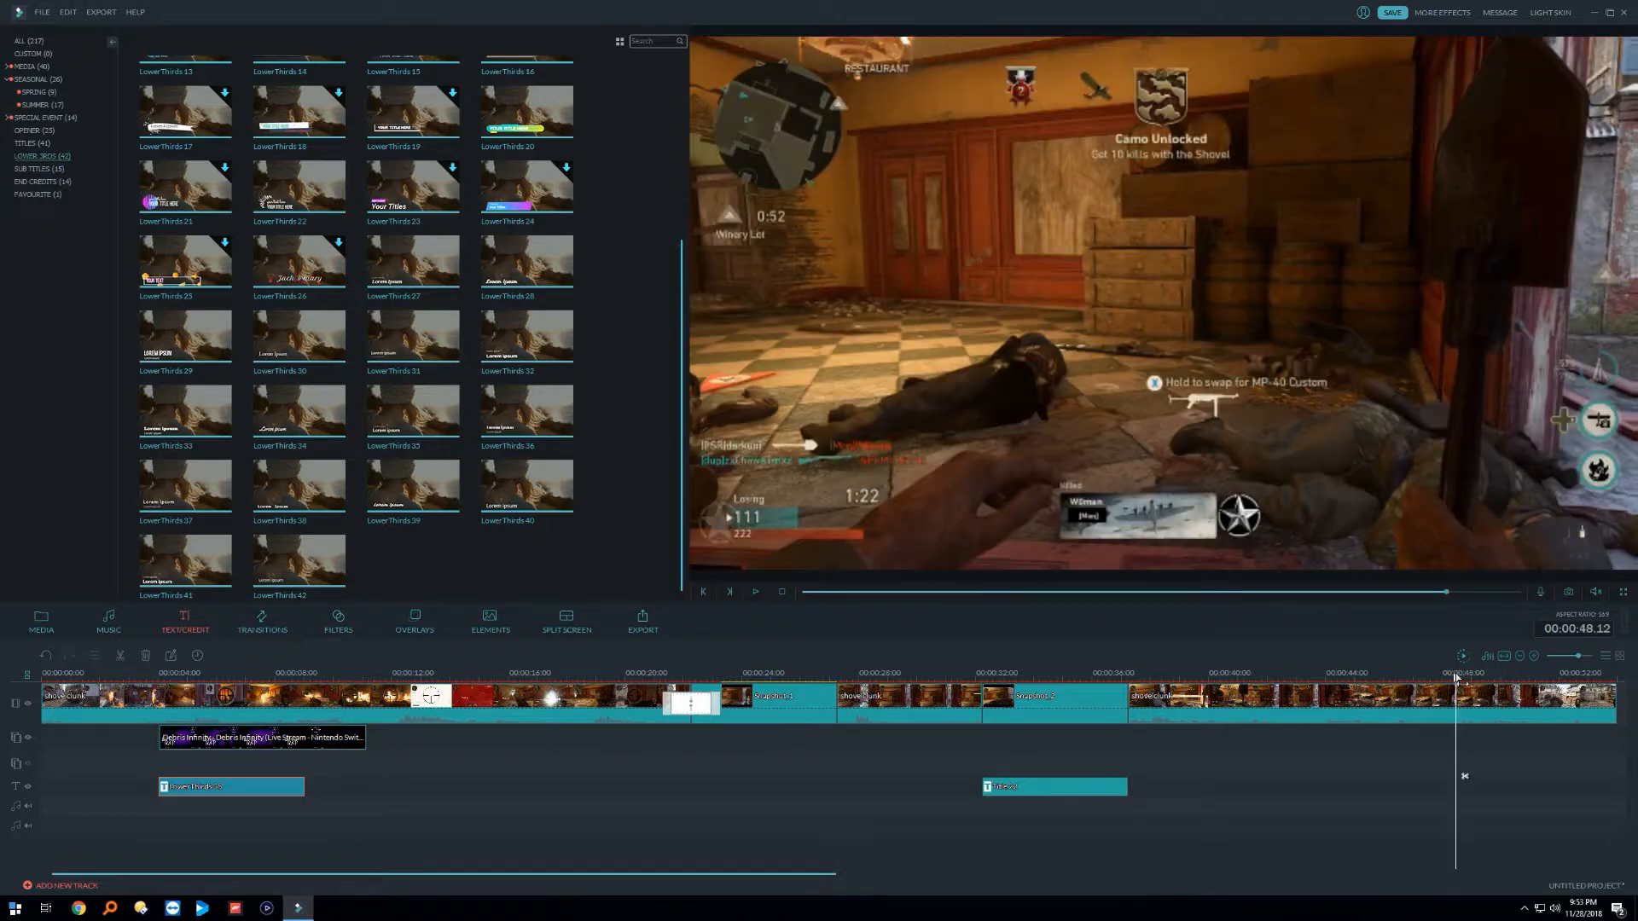
drag(1453, 676, 1429, 678)
mouse_move(1581, 660)
mouse_down()
mouse_move(1560, 659)
mouse_move(1575, 665)
mouse_up()
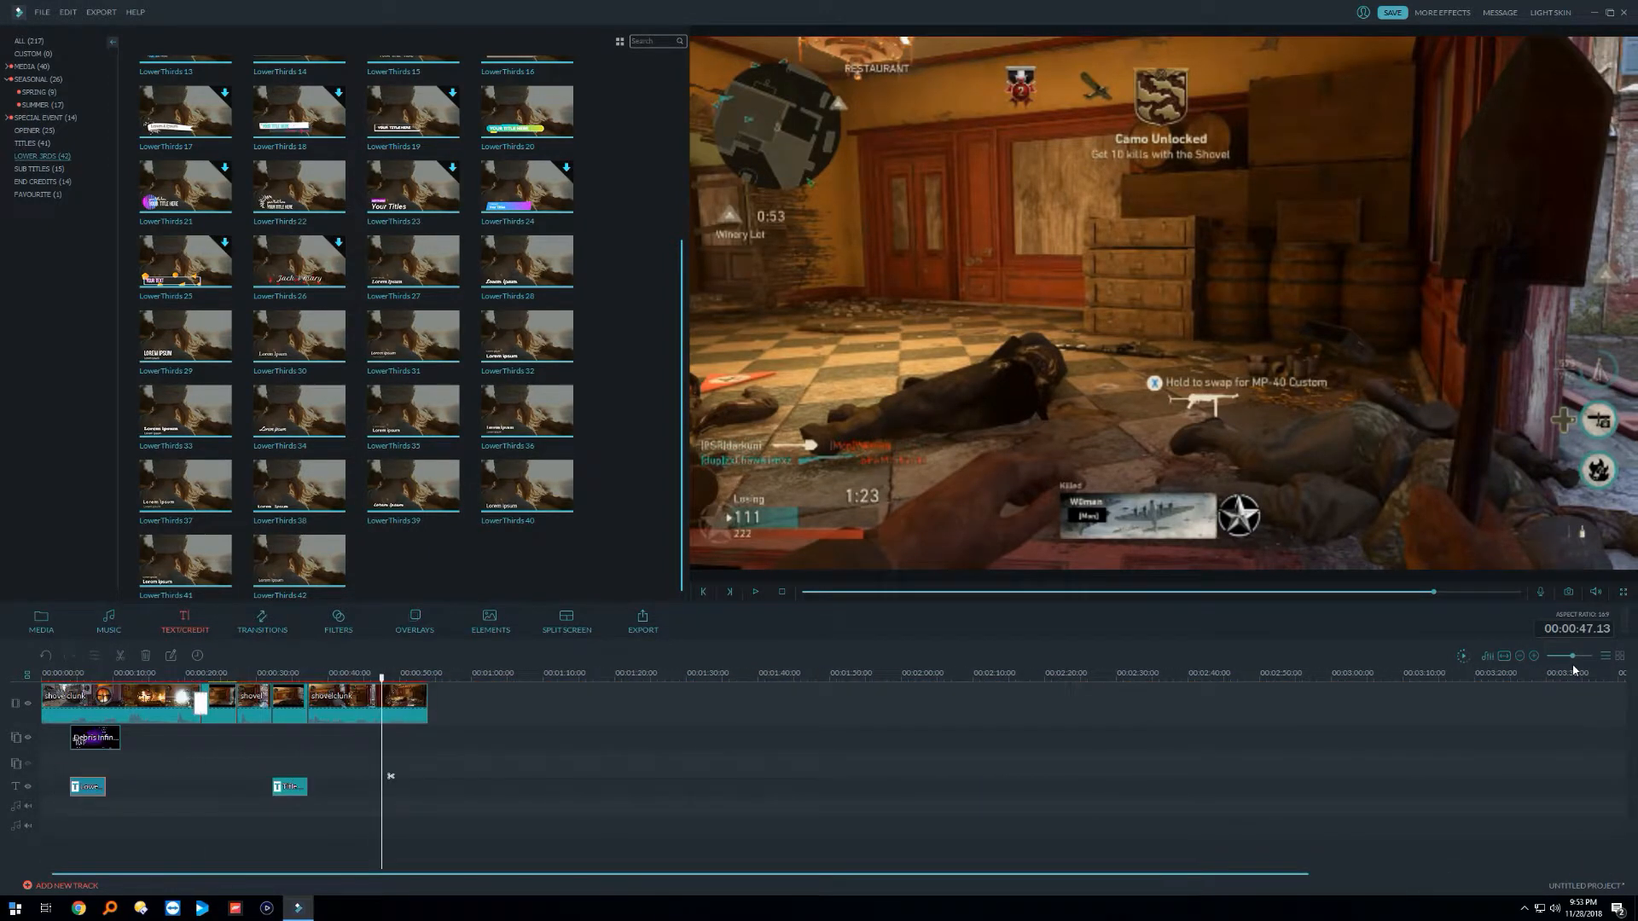
Step: View the project as a storyboard, then restore the timeline view and return the playhead to 00:00:00.00
click(1621, 659)
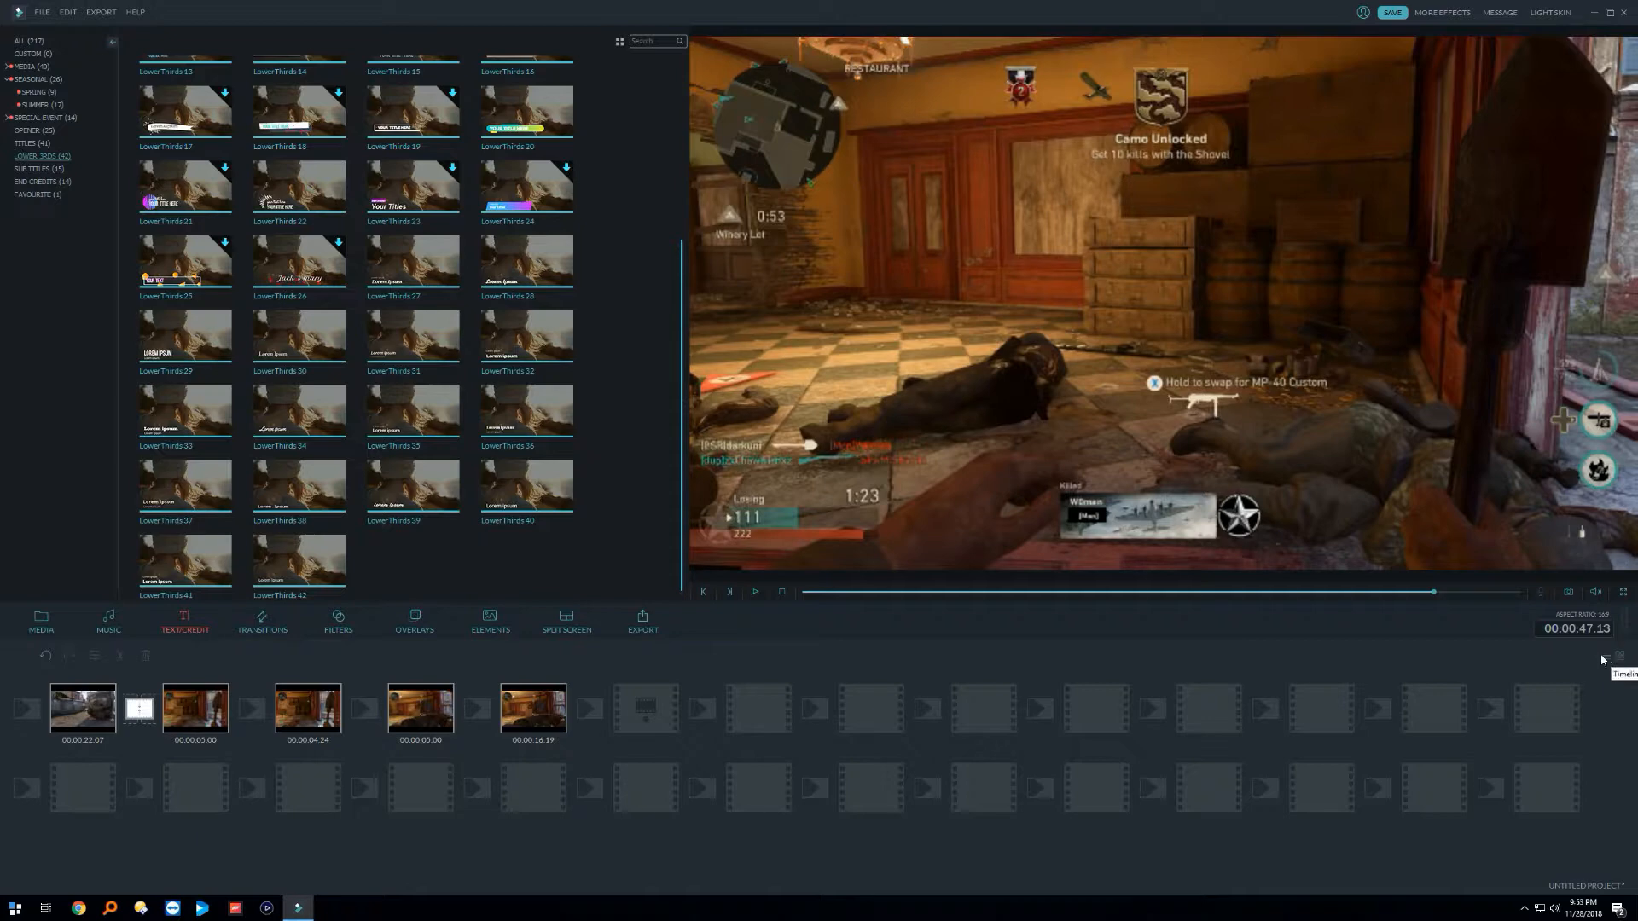
click(1604, 657)
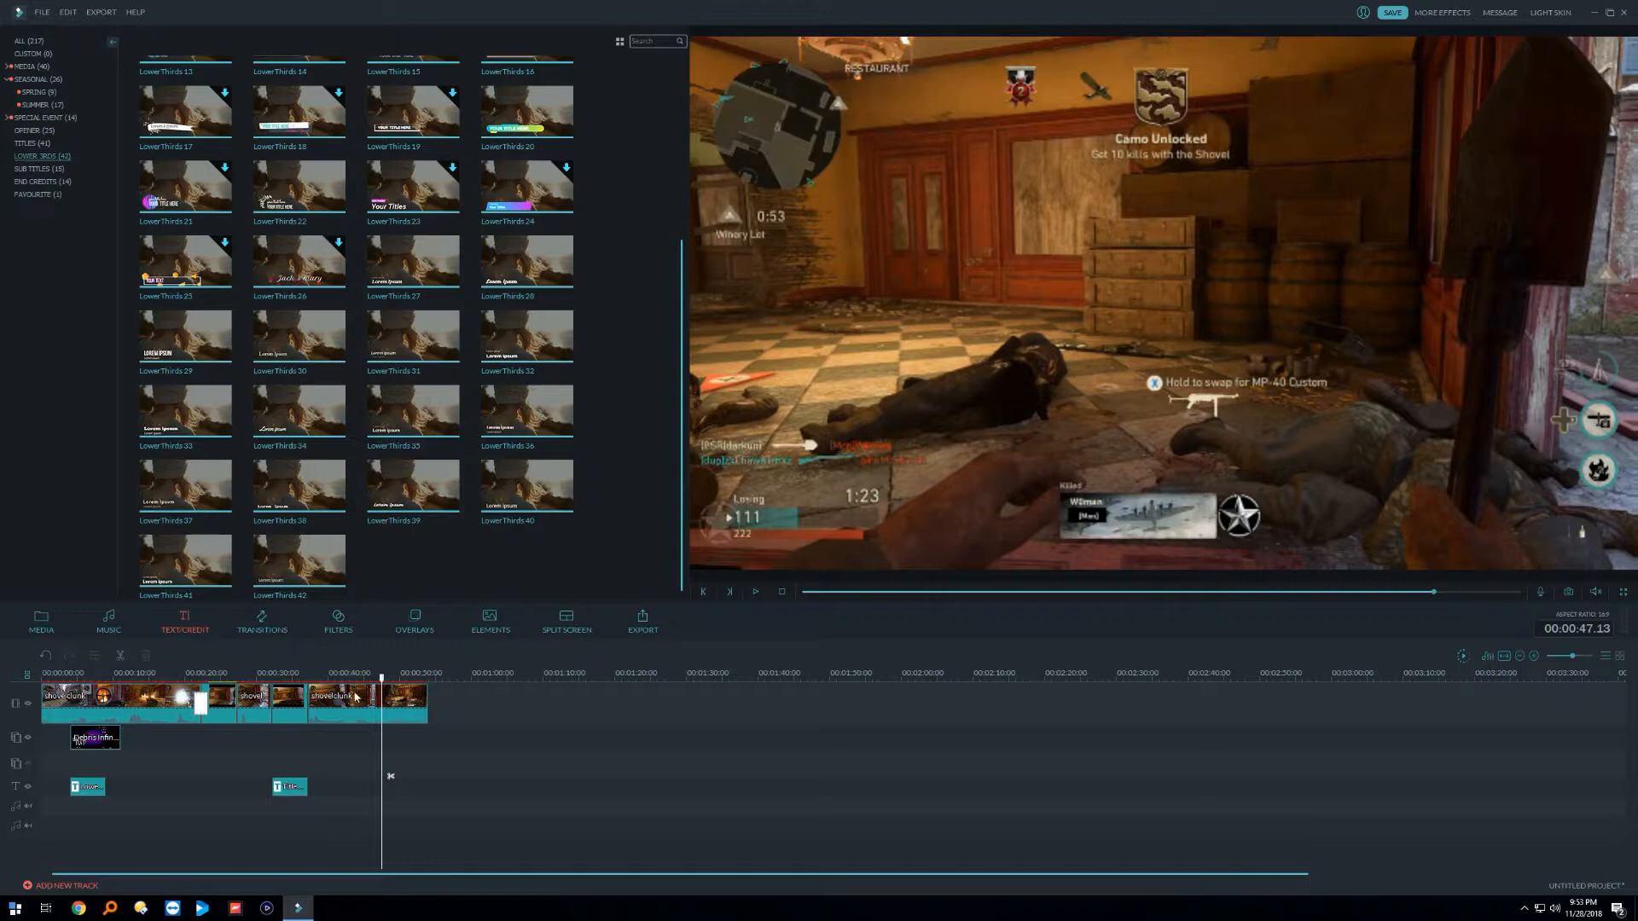
drag(386, 687, 31, 709)
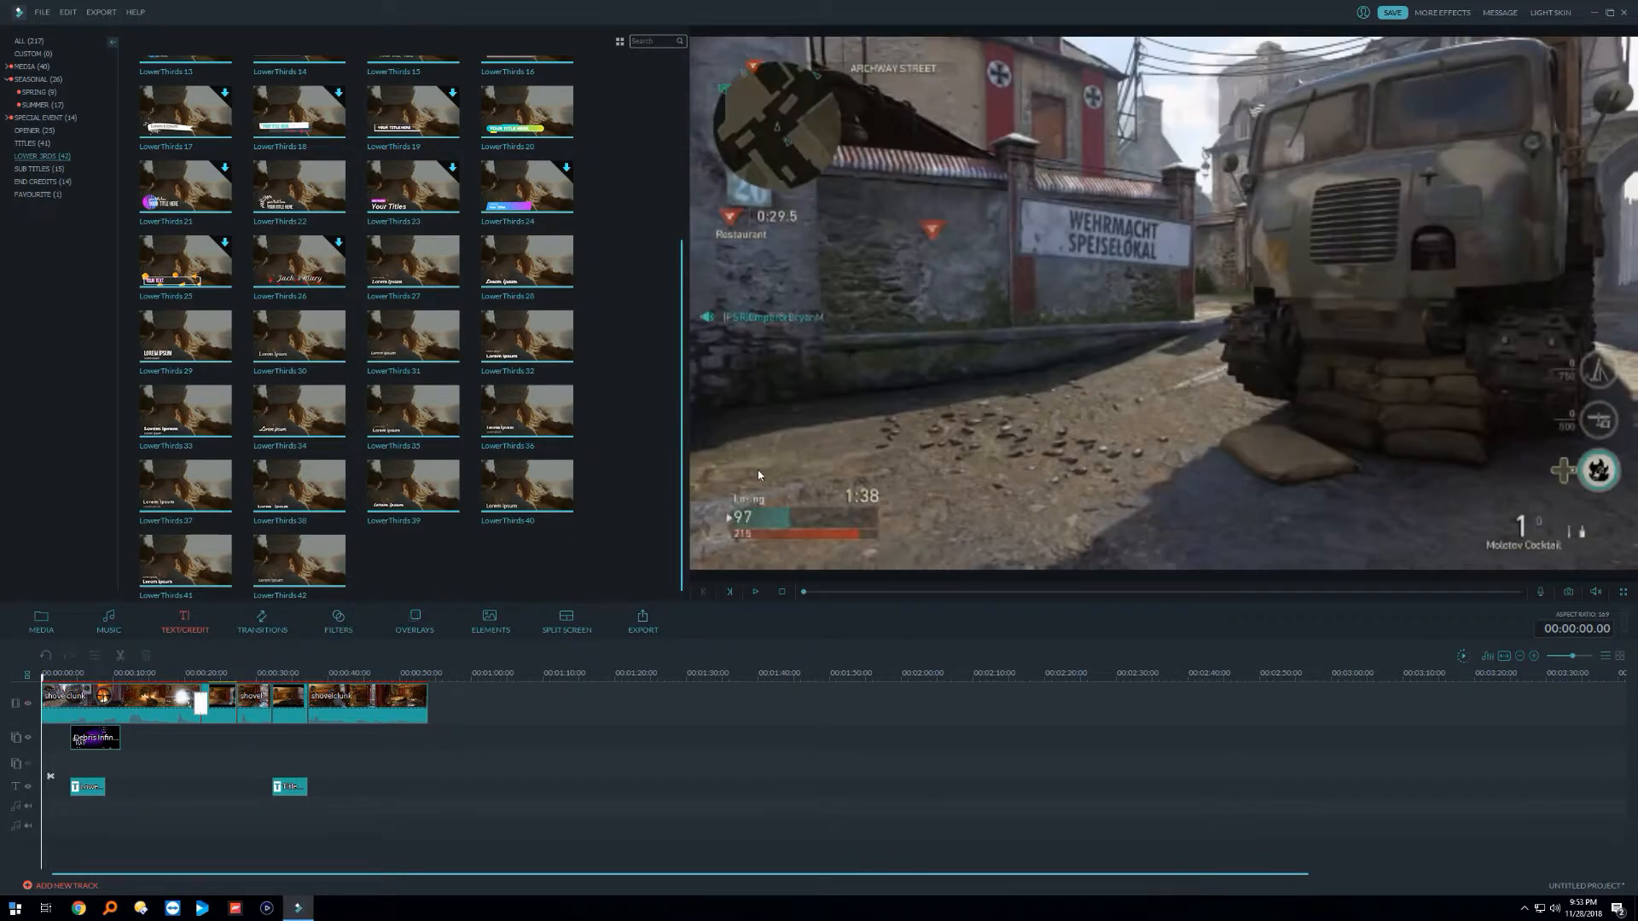
Step: Review the program settings, including folders, photo placement and GPU acceleration, and accept them
click(41, 12)
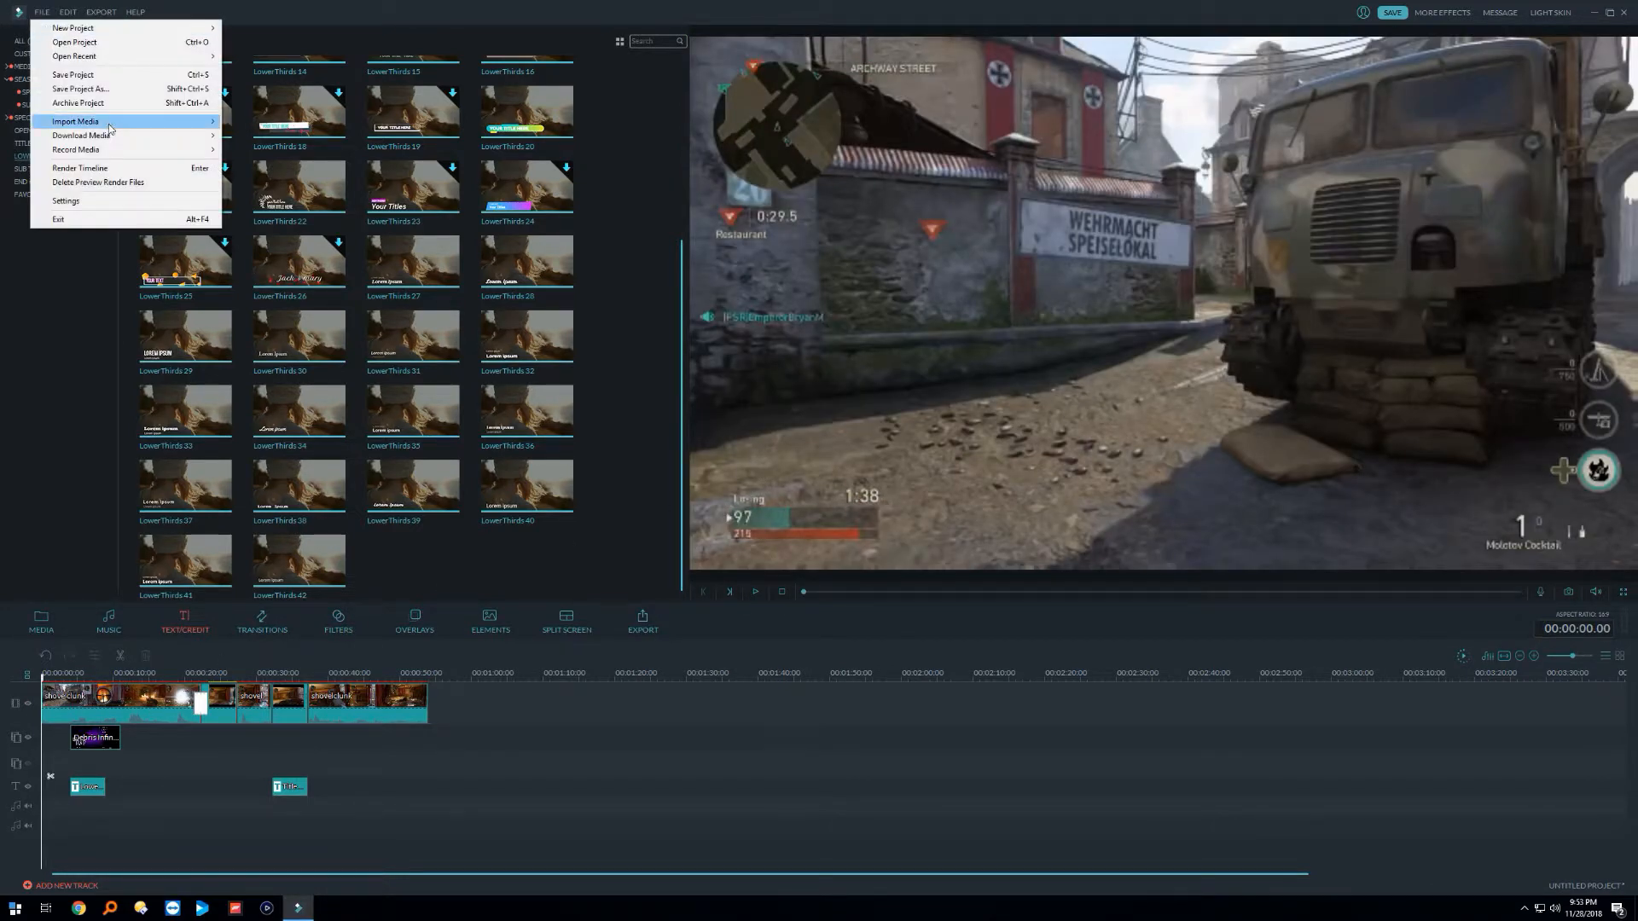
click(126, 207)
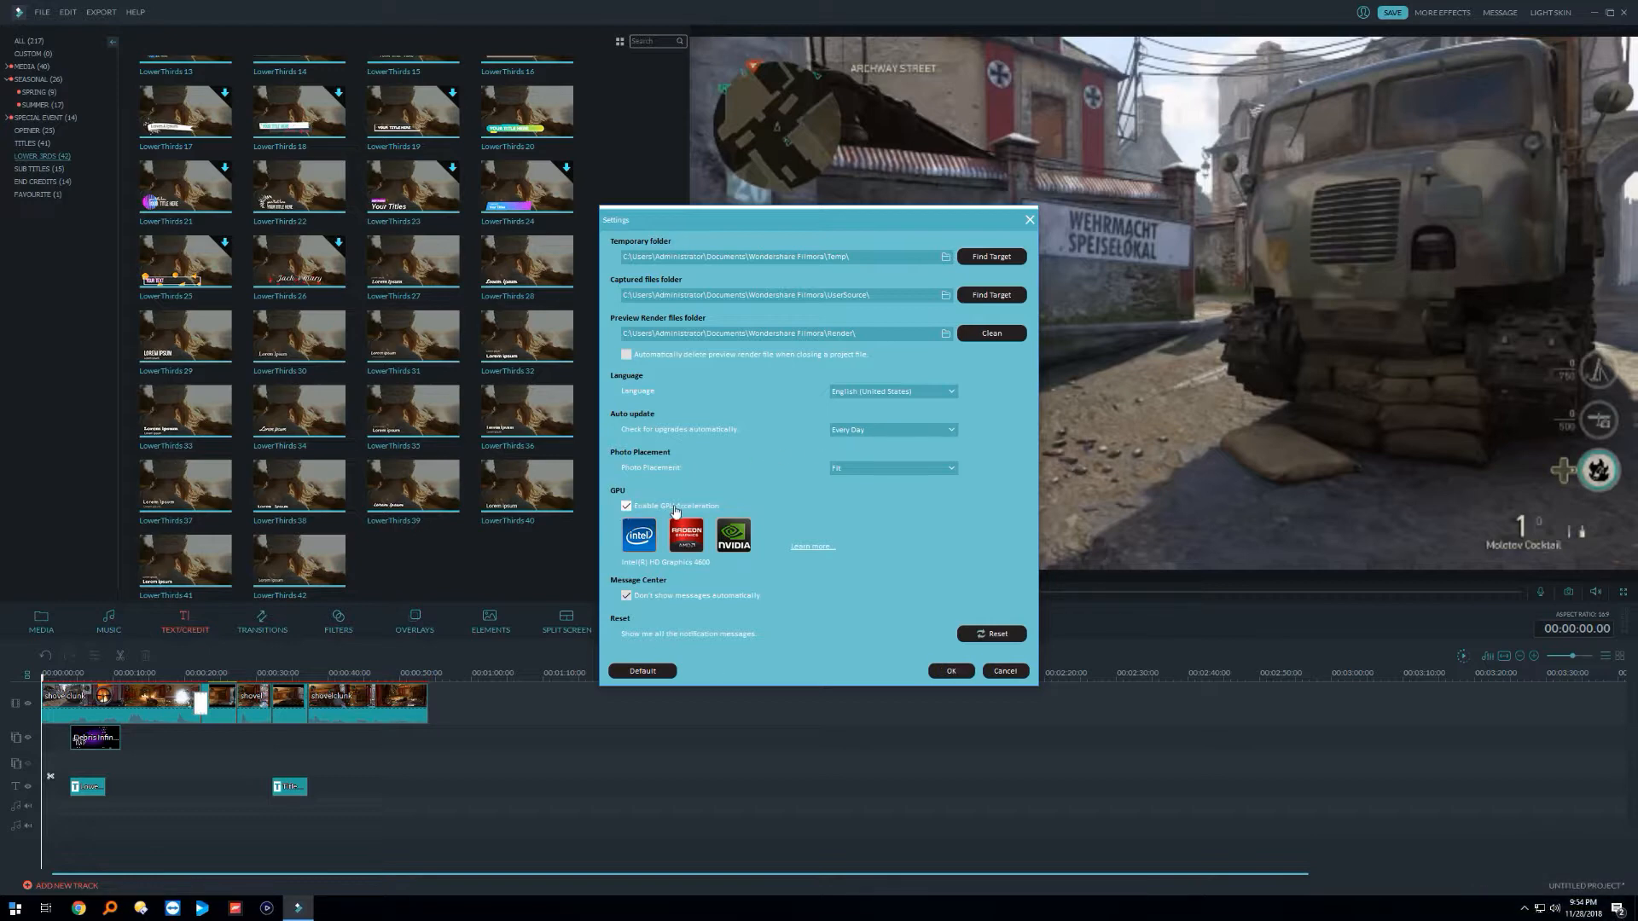
click(949, 671)
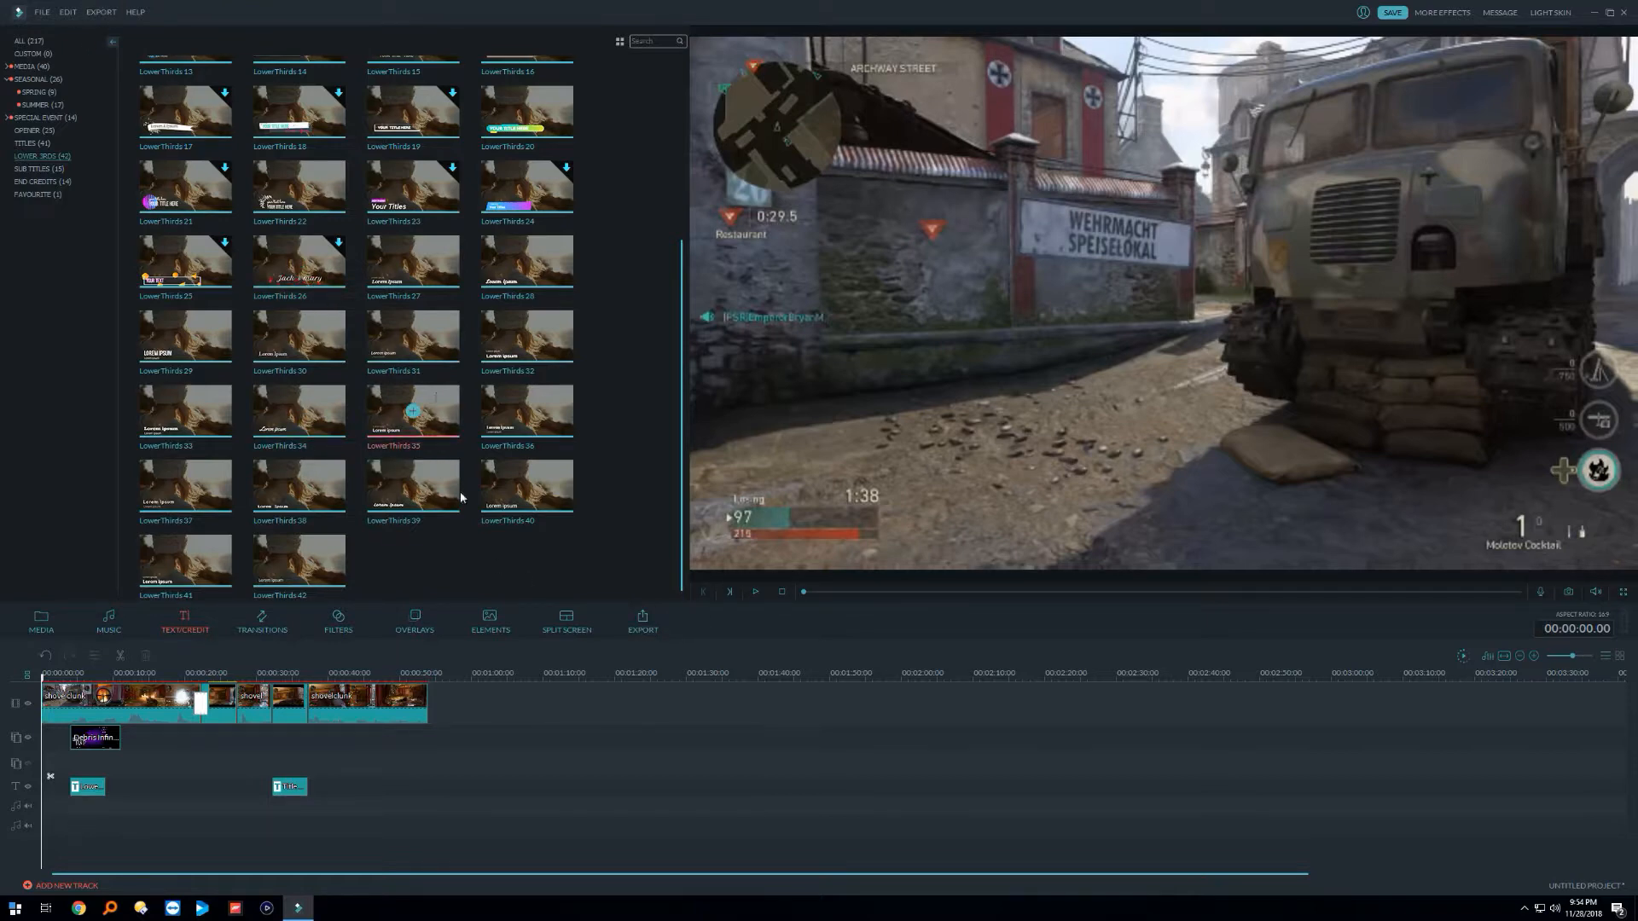
Step: Review the MP4 export settings, examining the video bit rate, resolution and audio encoder choices, and accept them
click(642, 621)
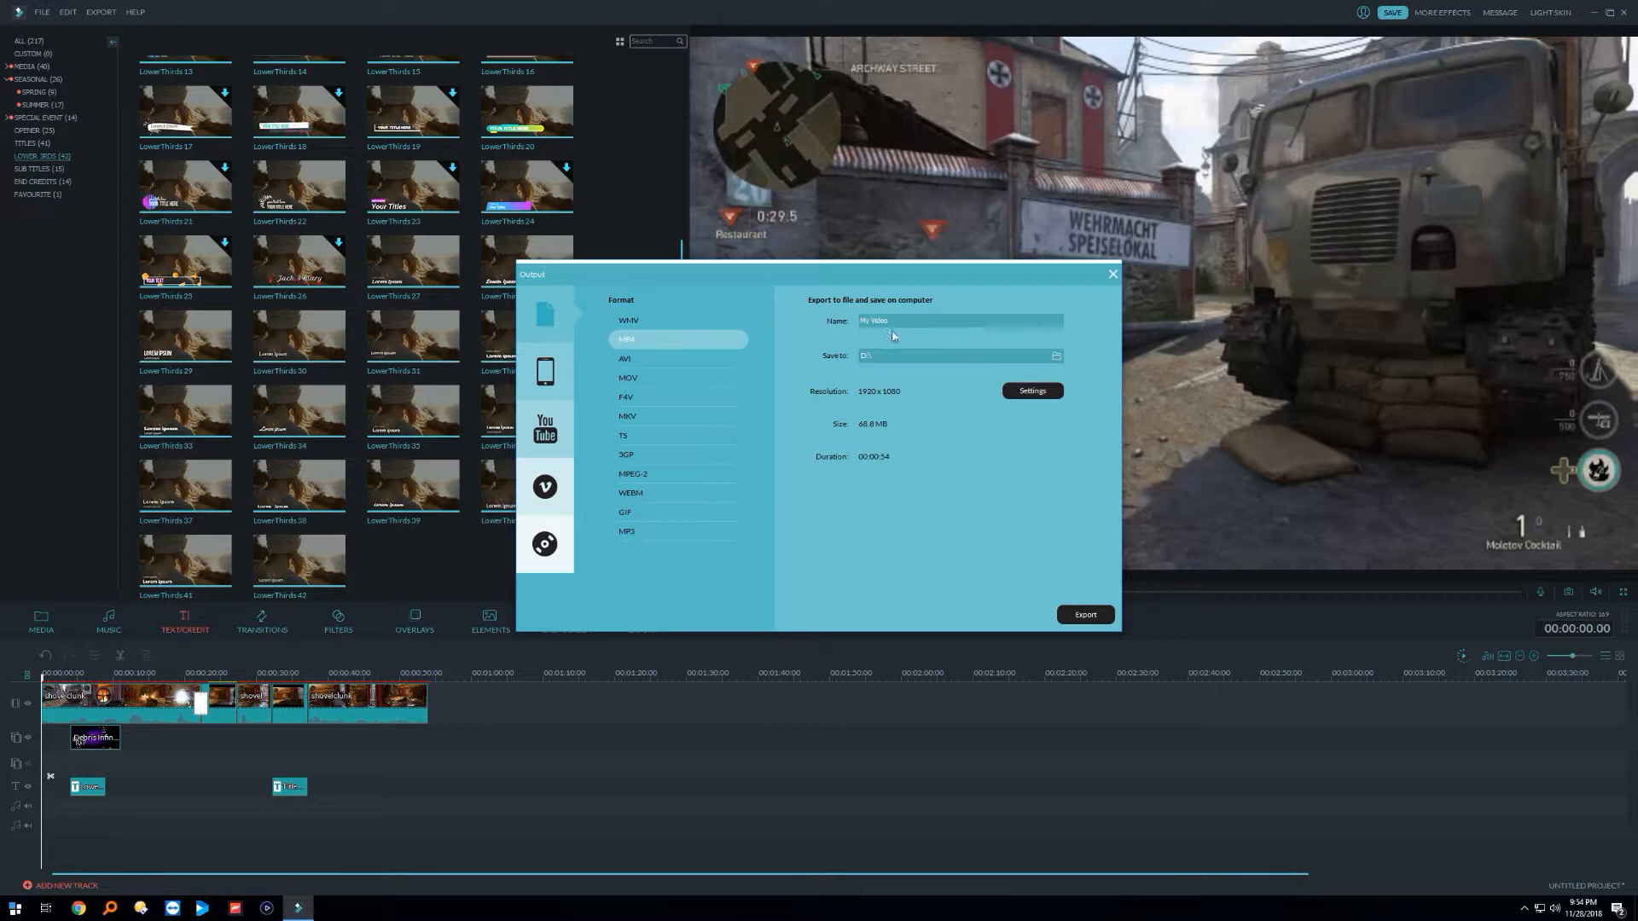
click(1029, 390)
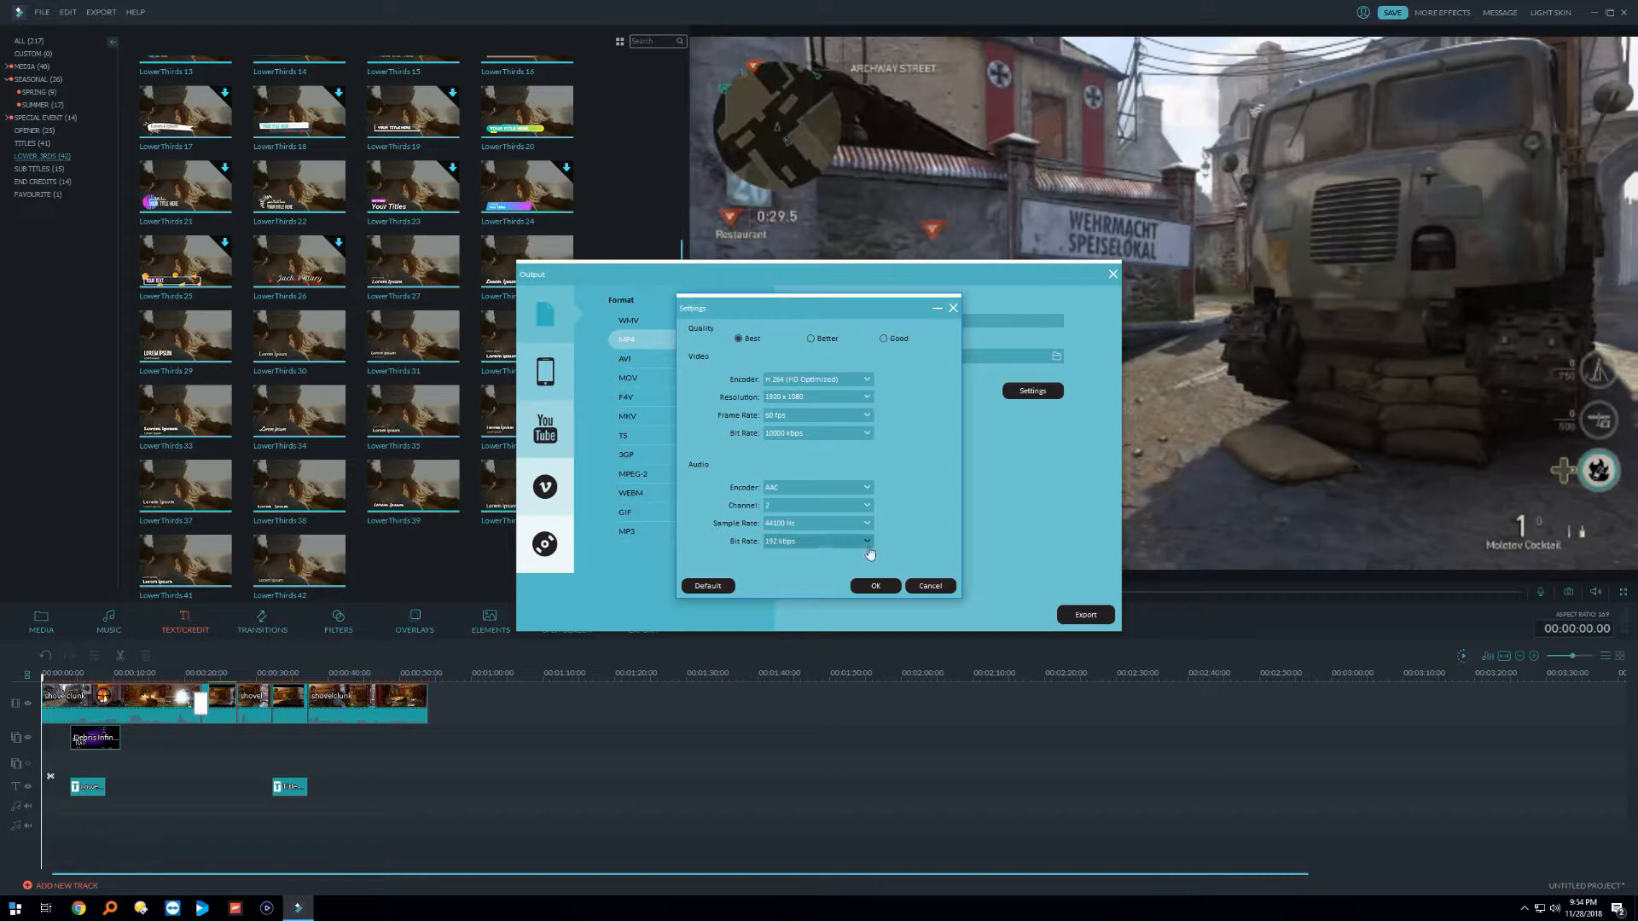
click(819, 434)
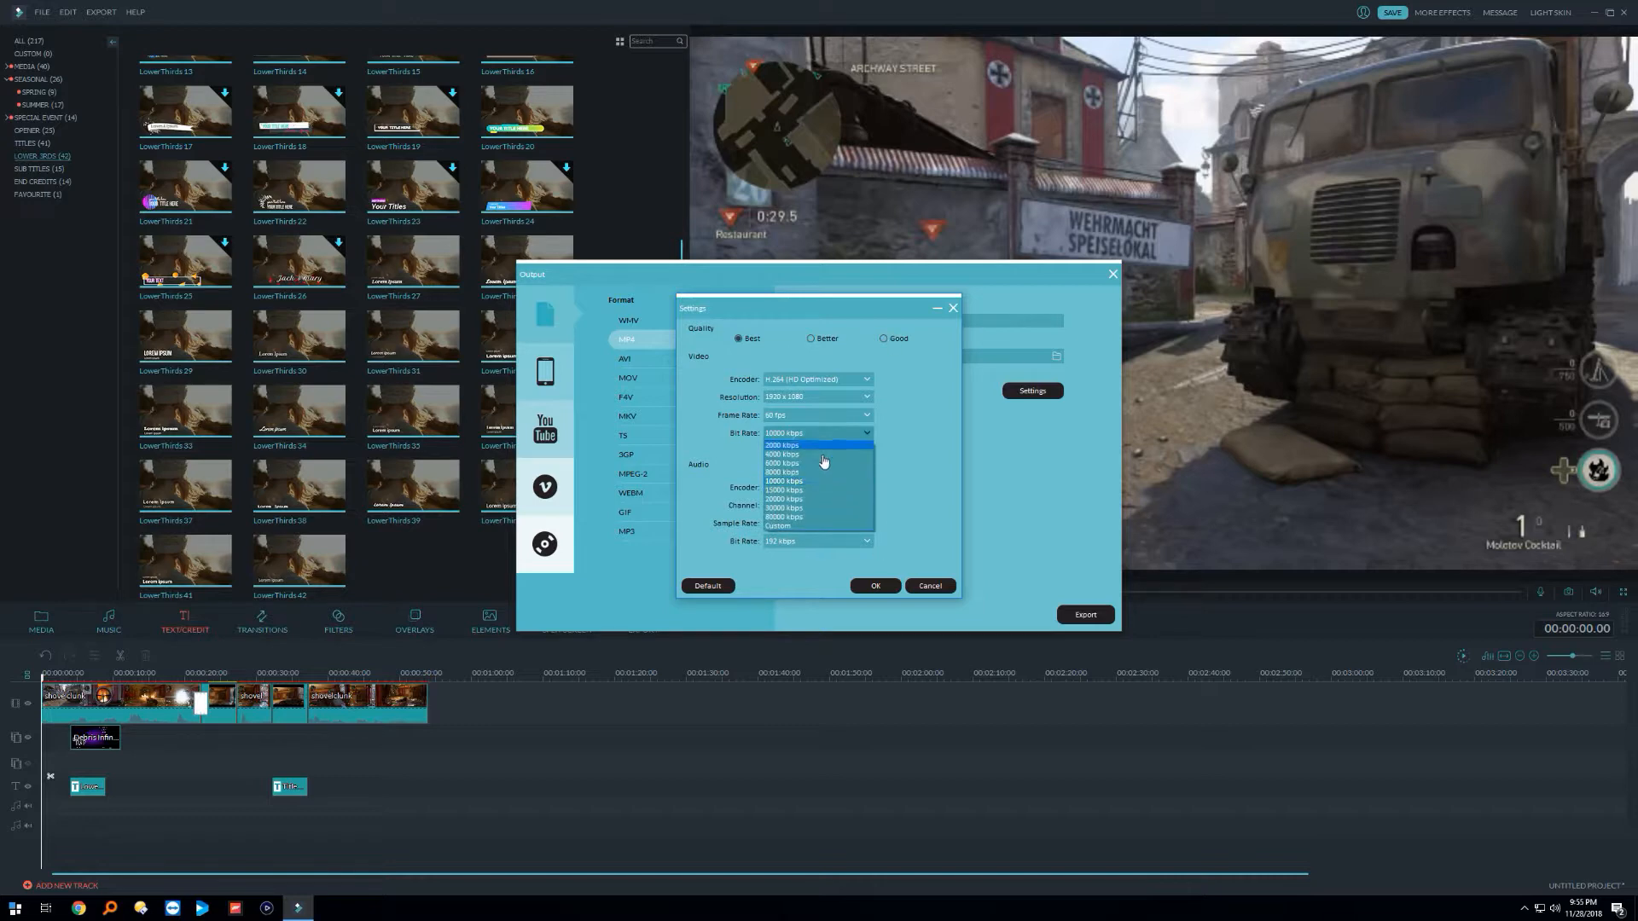
click(925, 452)
click(857, 399)
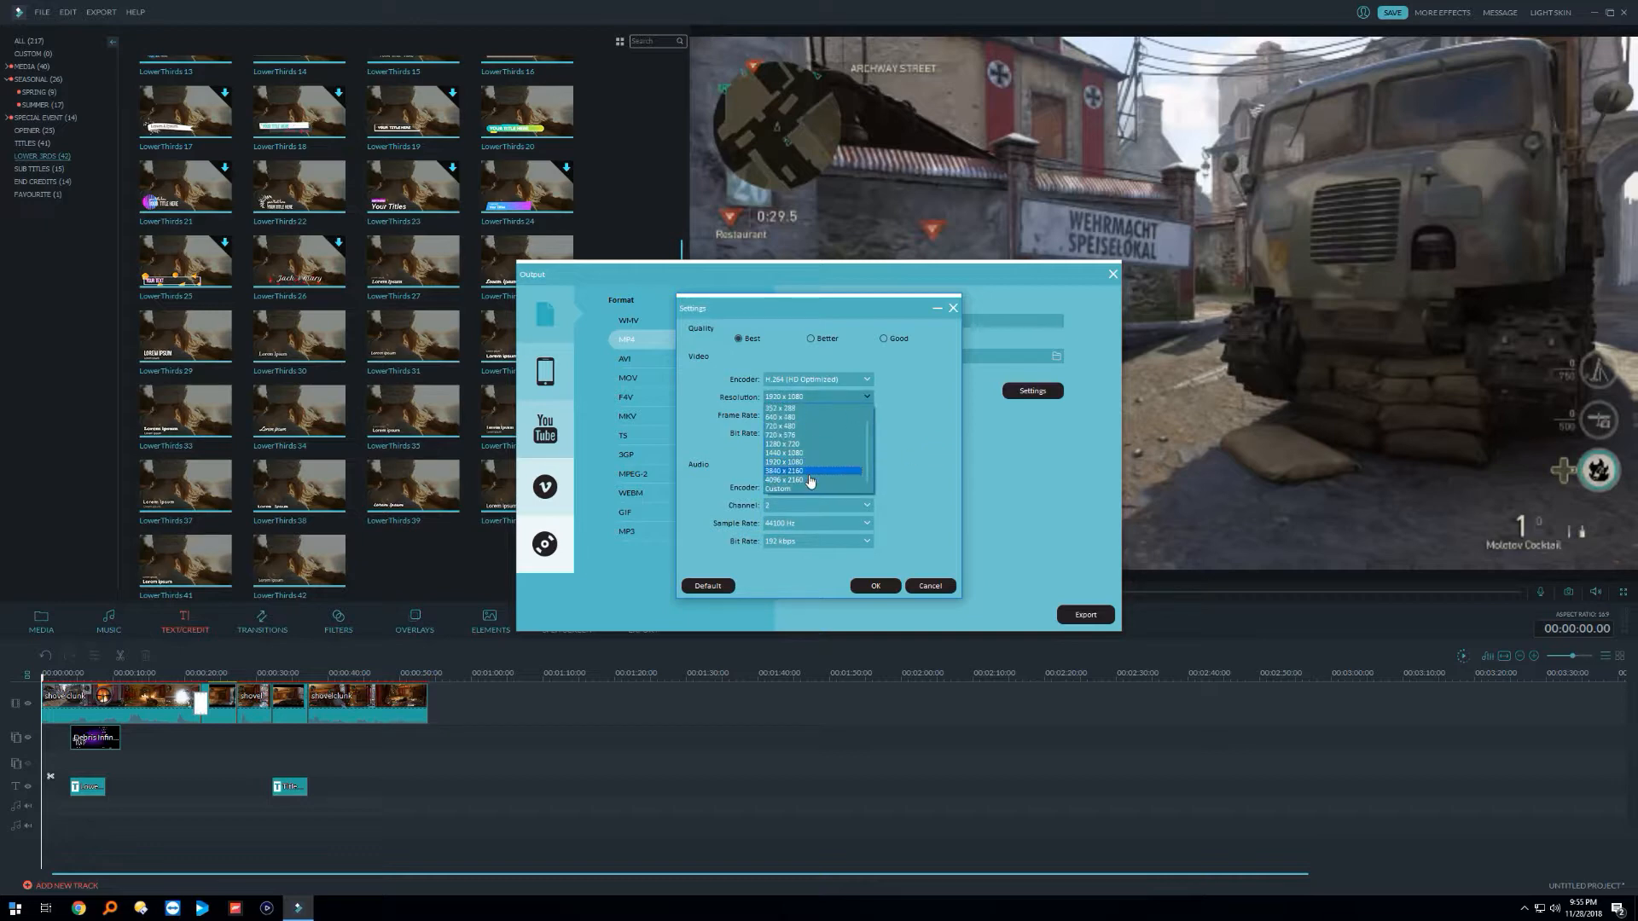
click(905, 396)
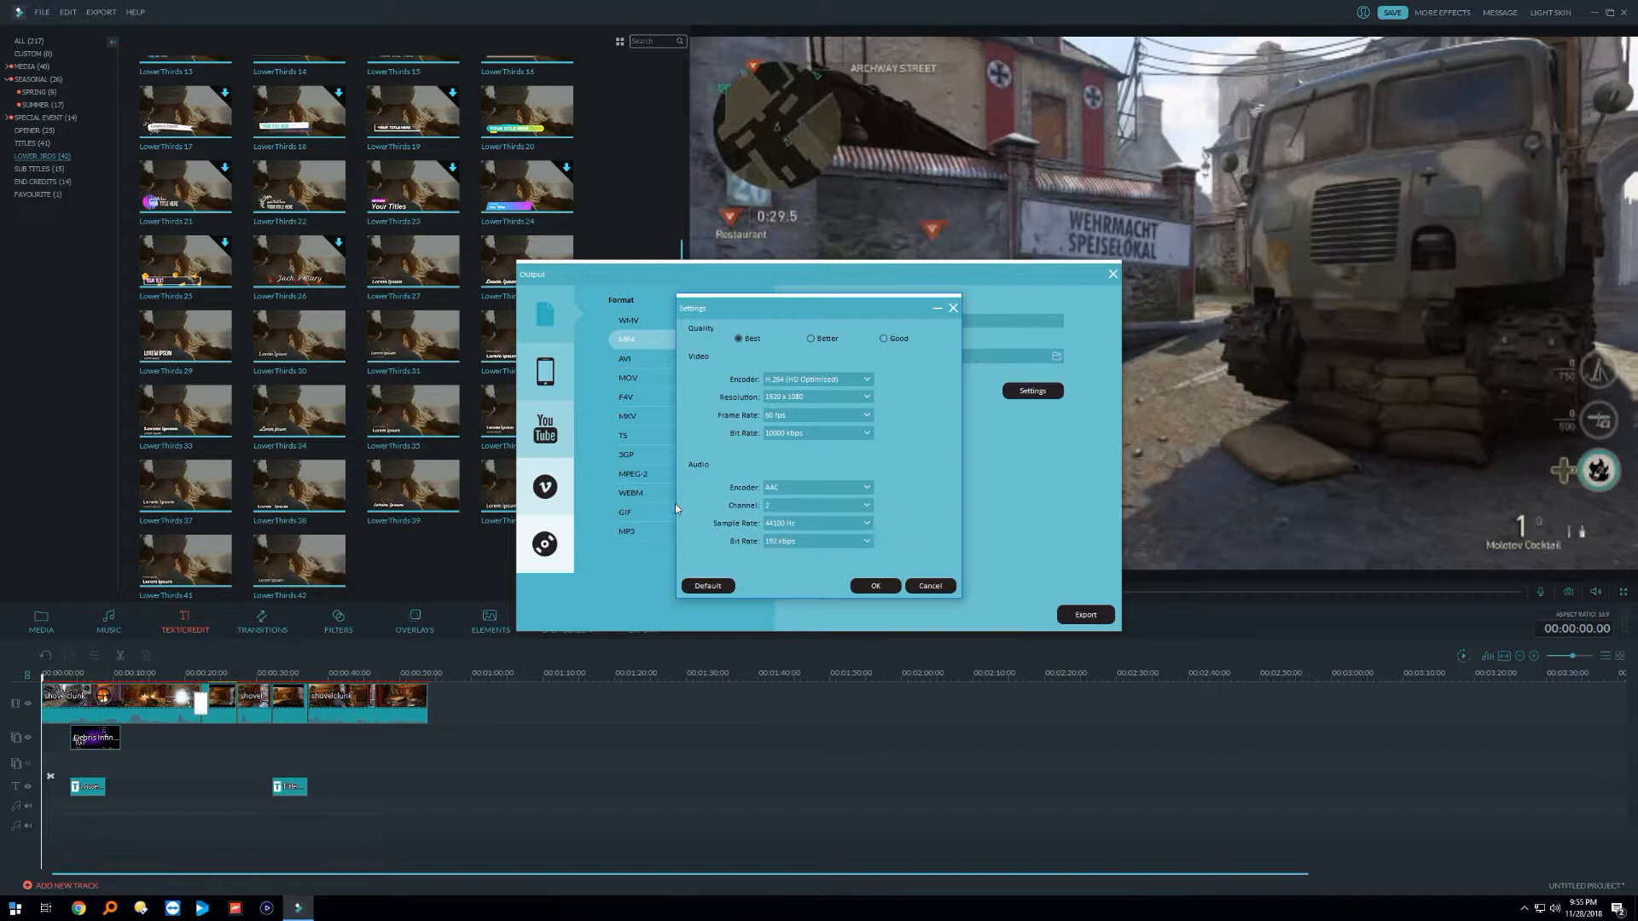
click(772, 490)
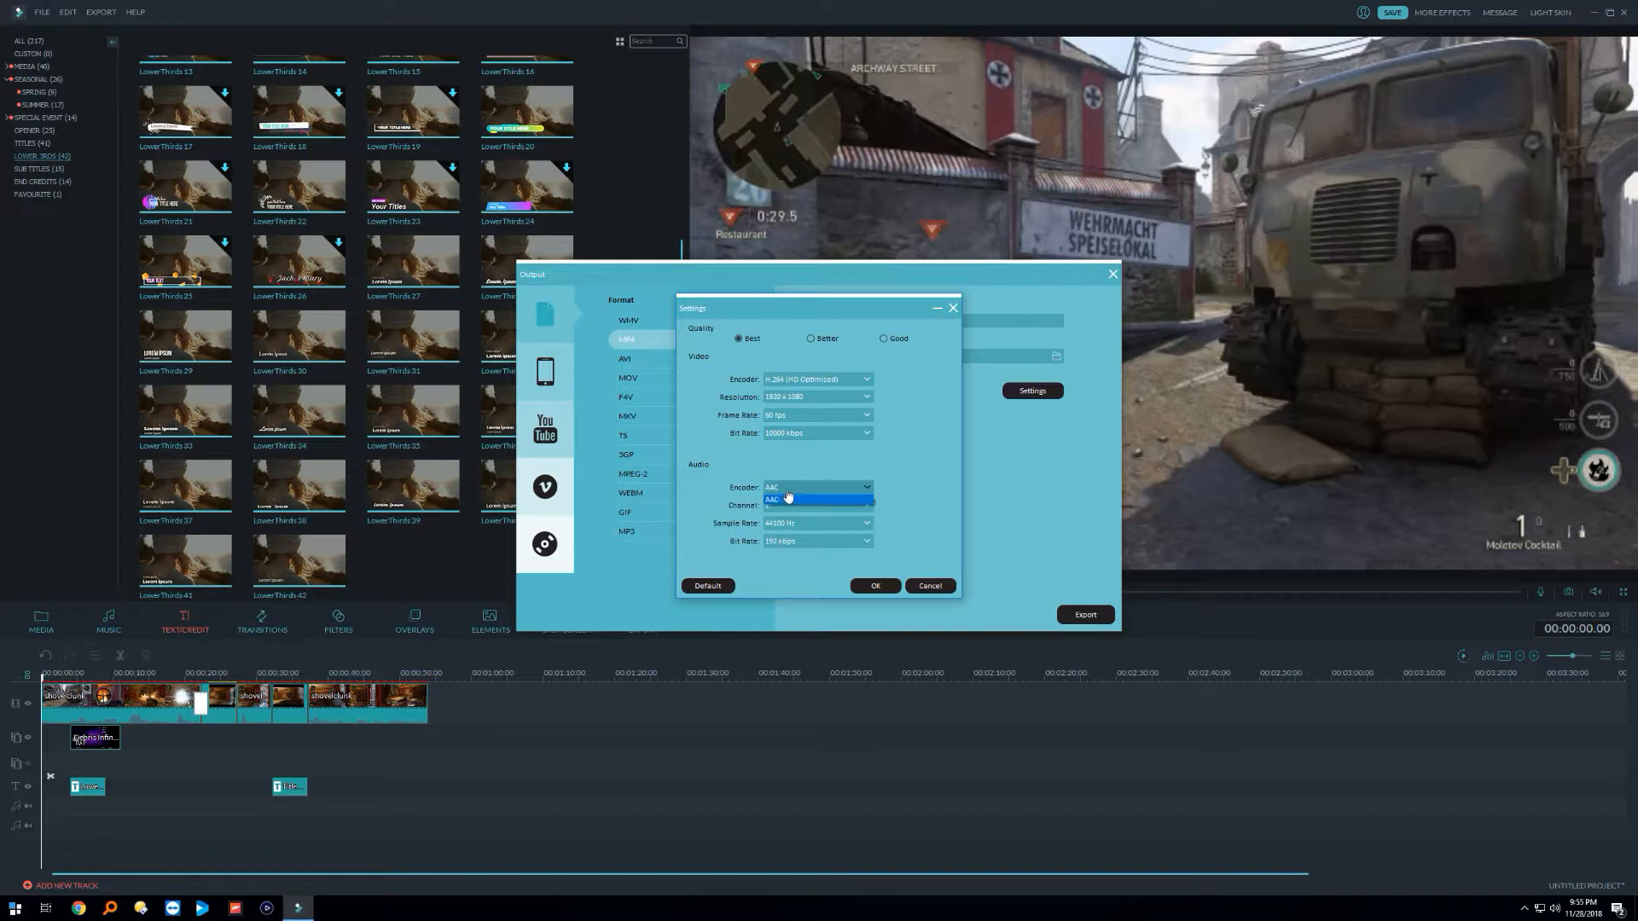
click(915, 473)
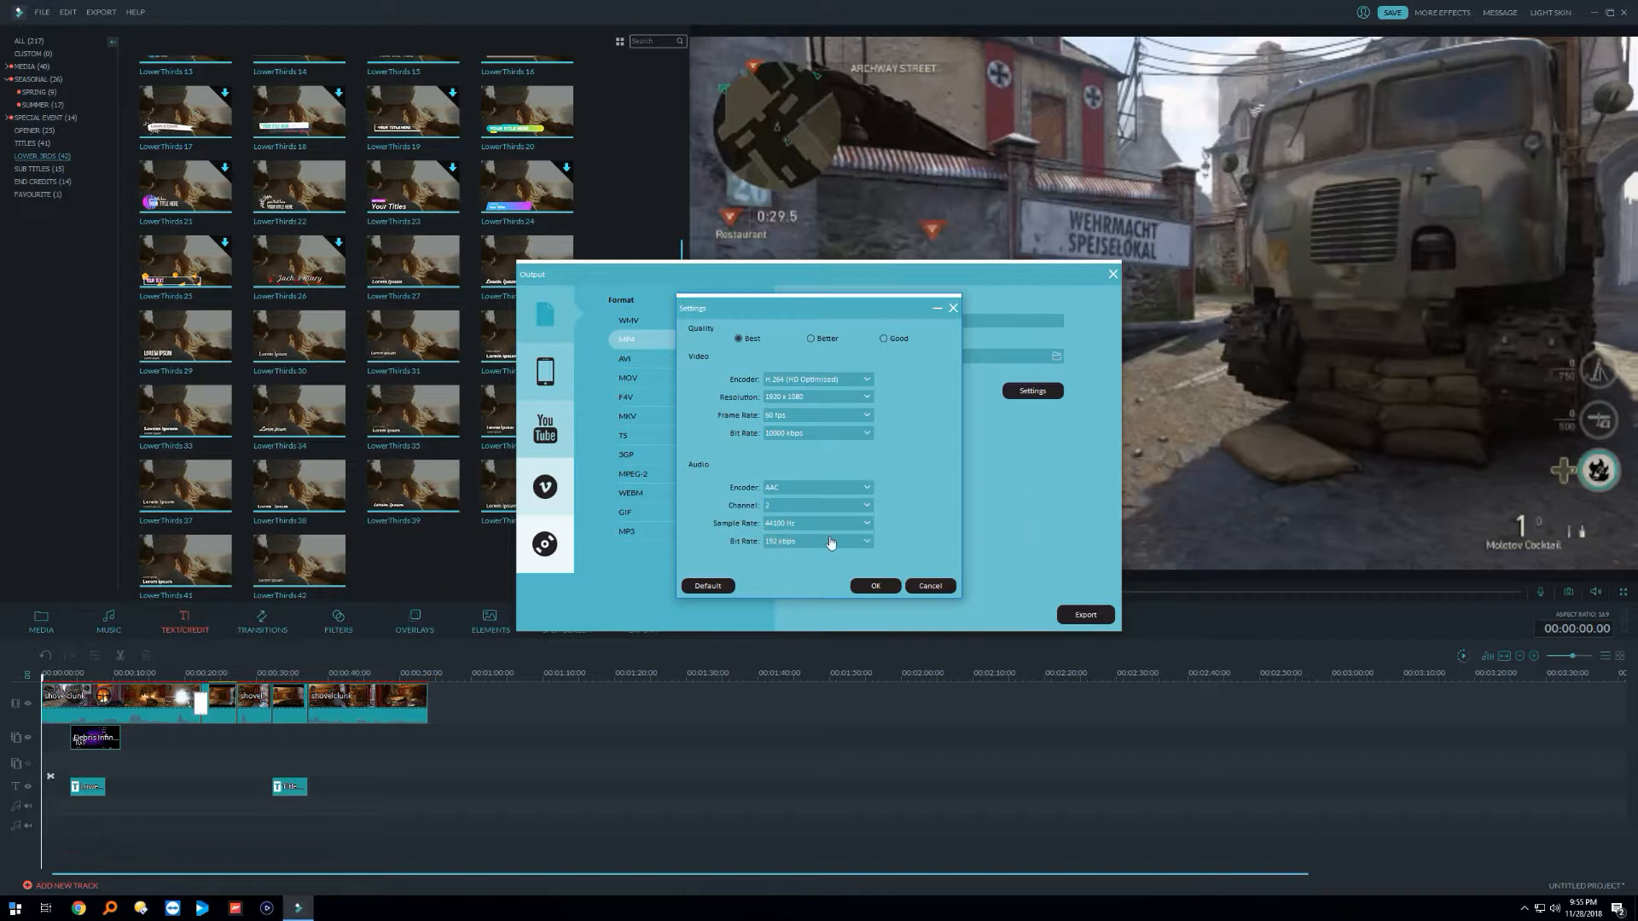
click(864, 585)
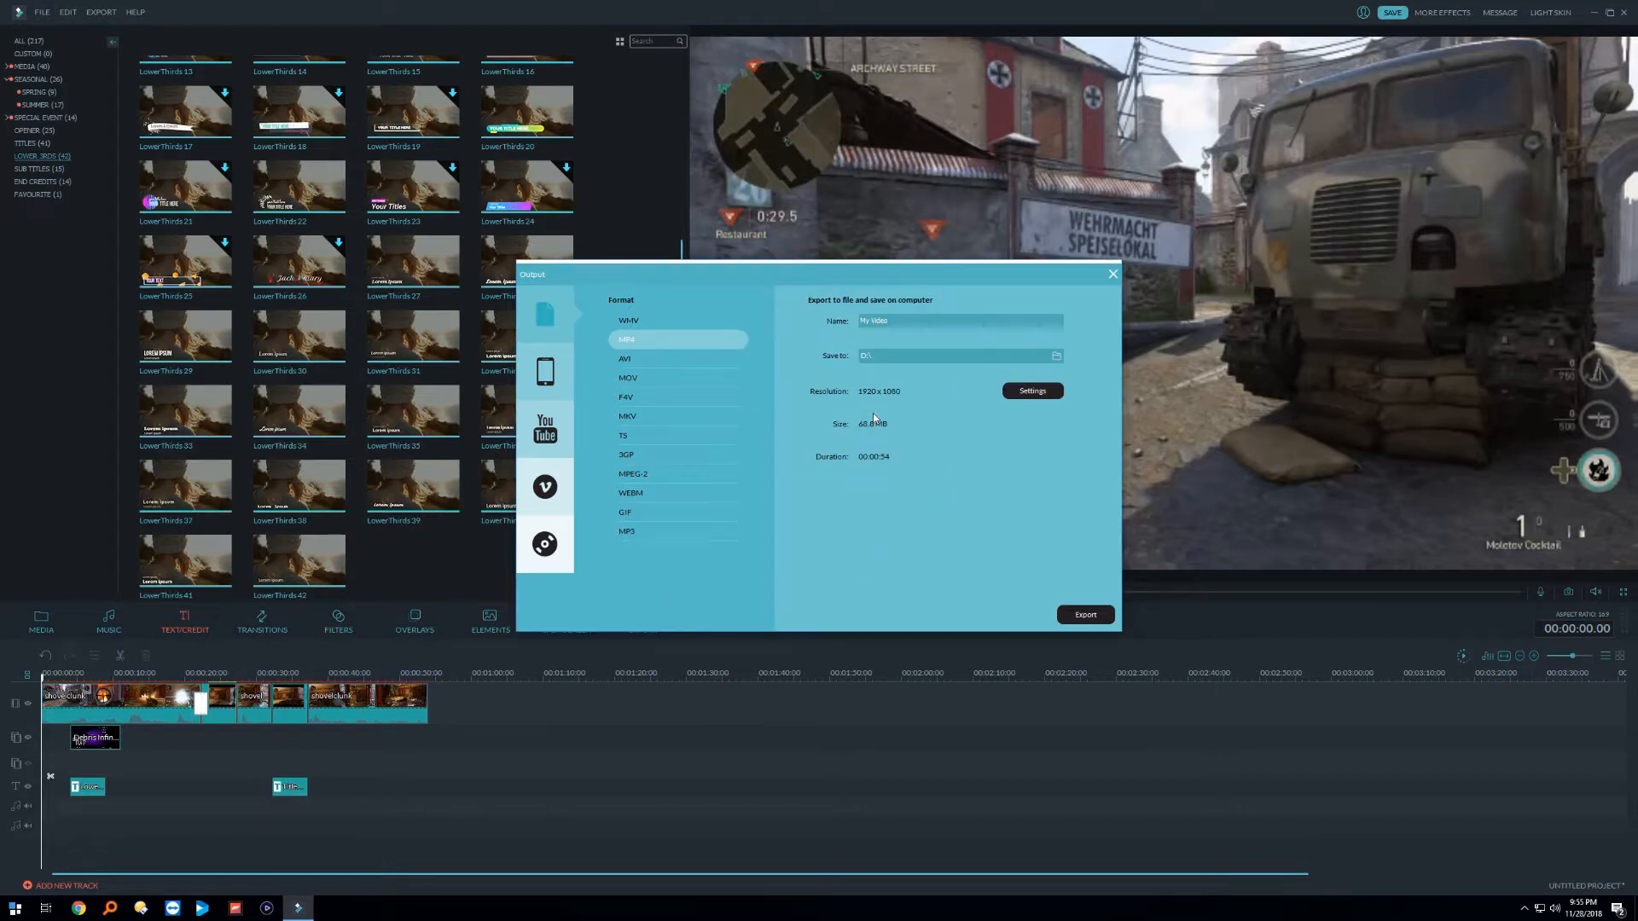
Step: Try exporting the video as MP4, view the finish-action choices during conversion and abort the export
click(1072, 622)
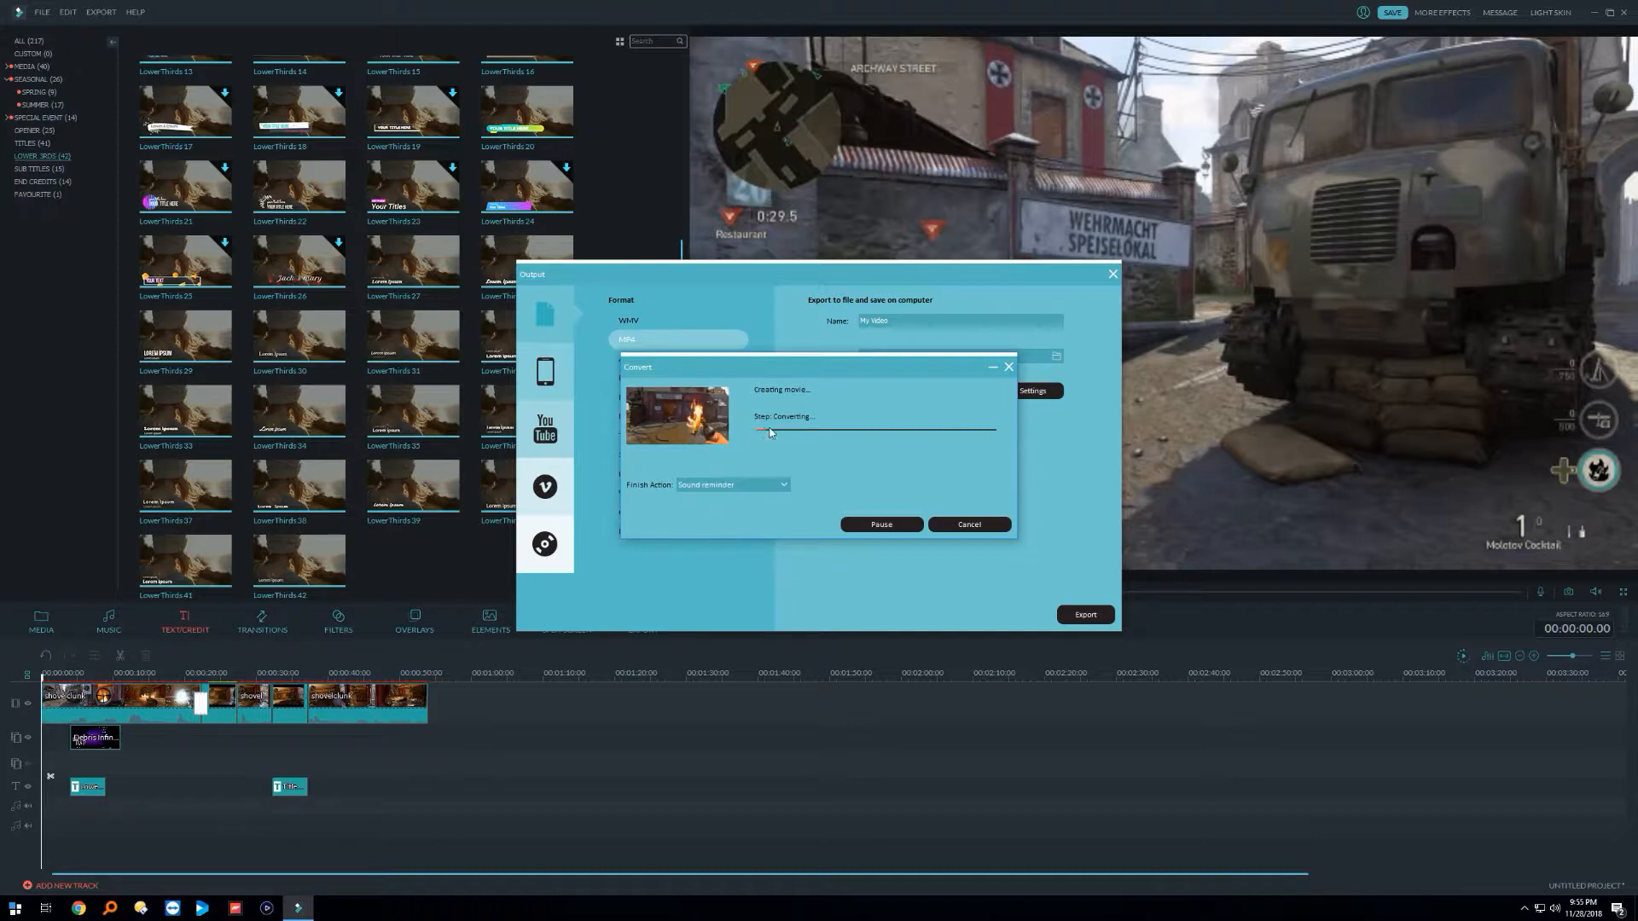
click(761, 486)
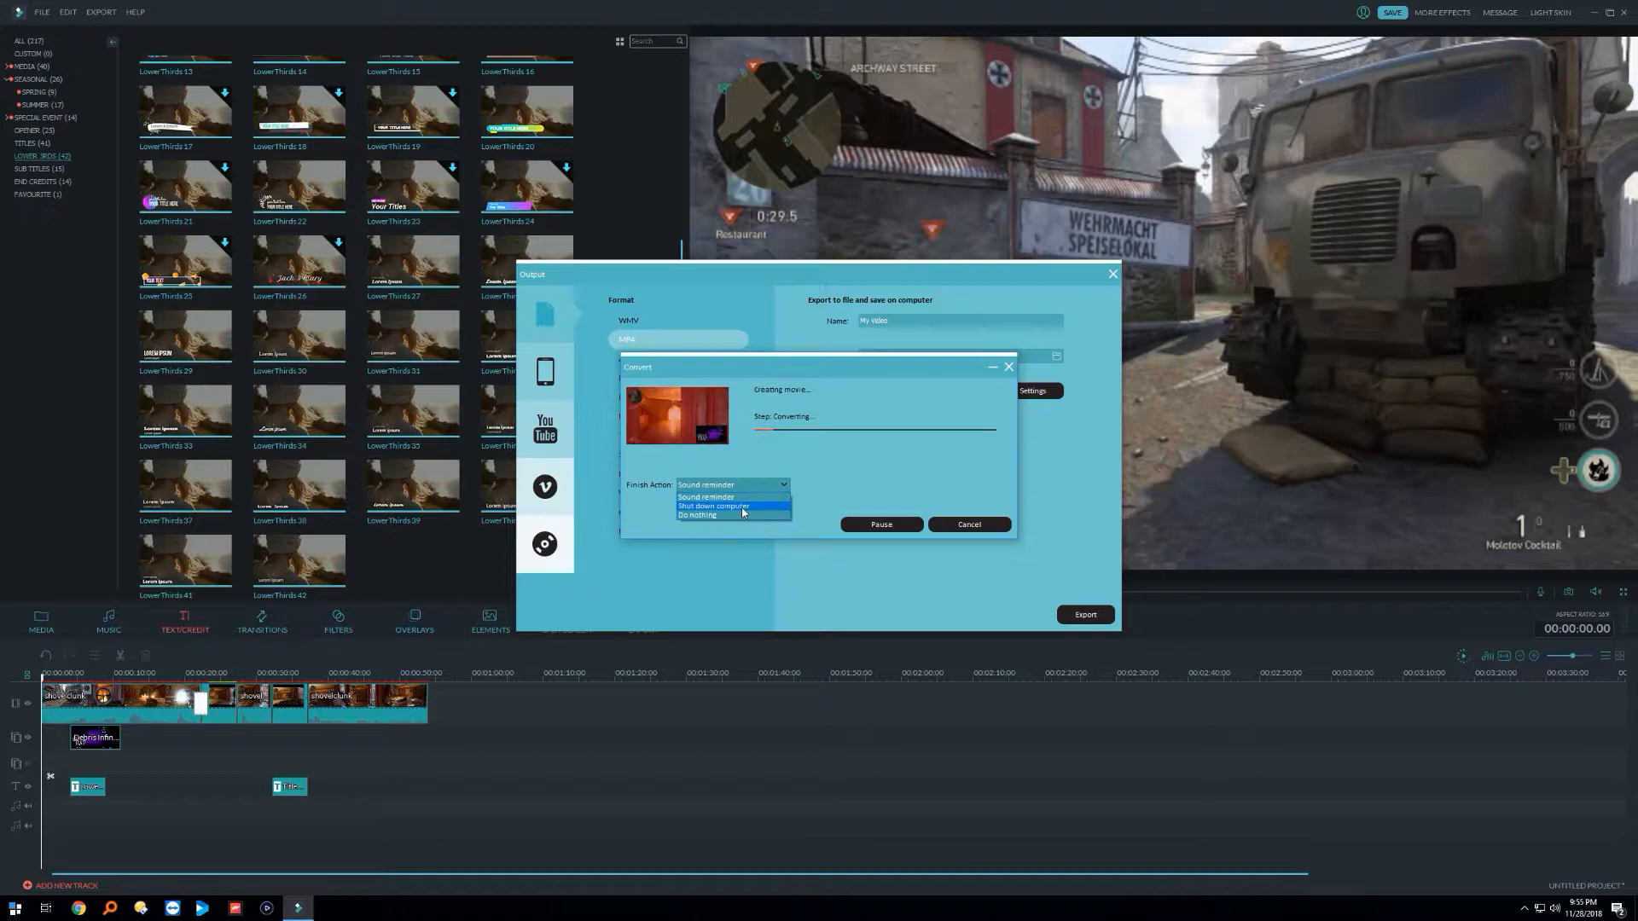
click(883, 464)
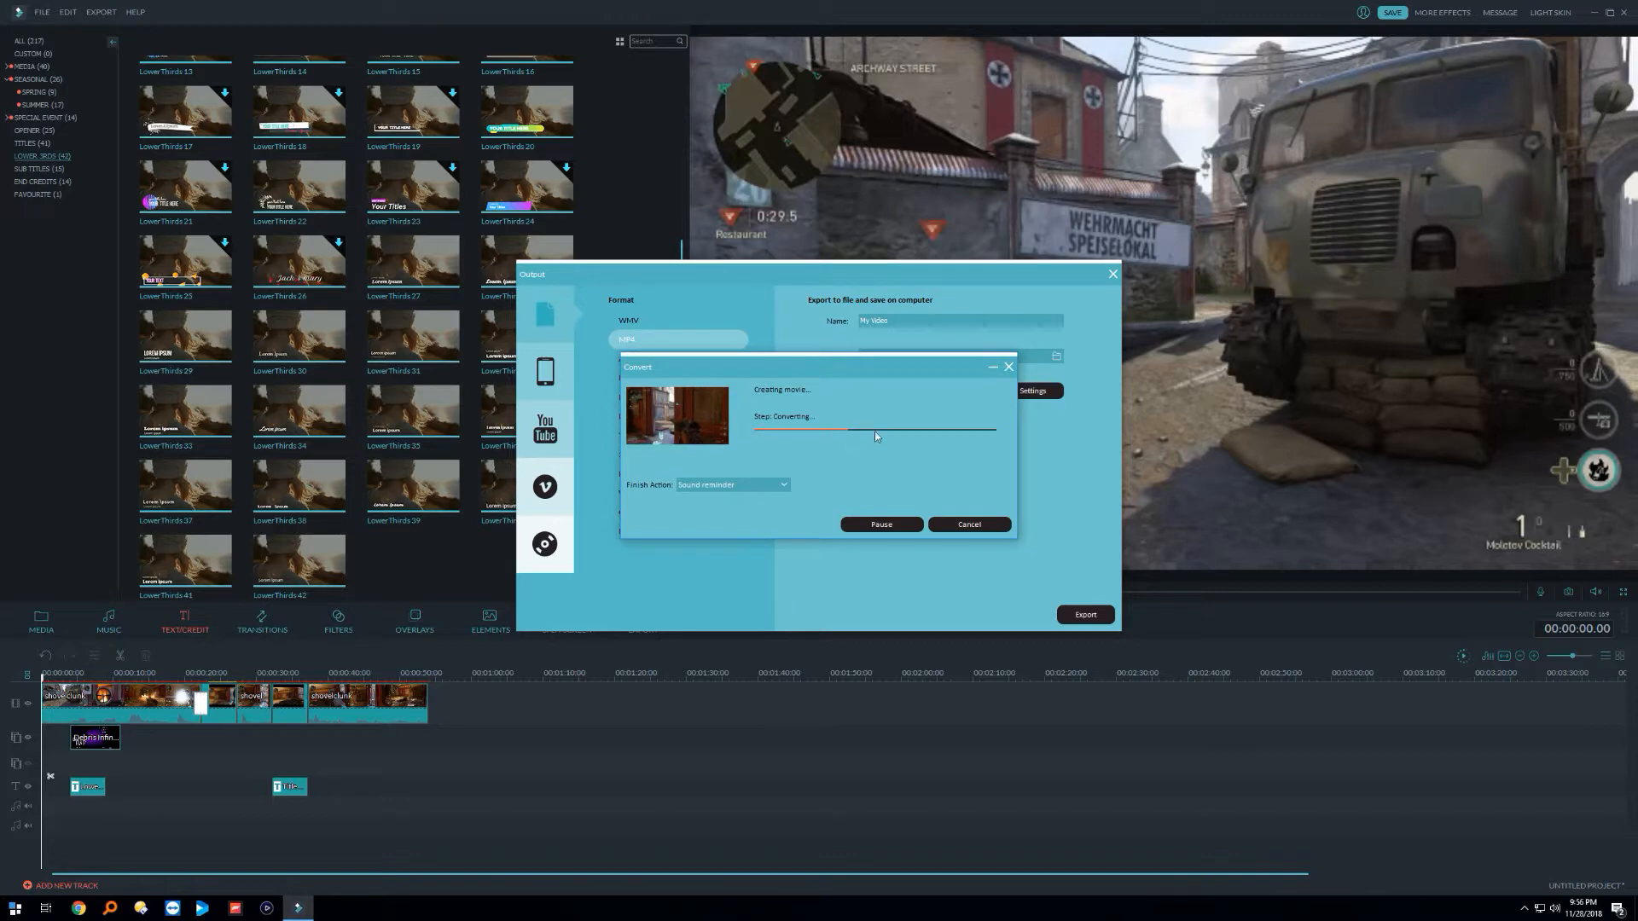
click(973, 526)
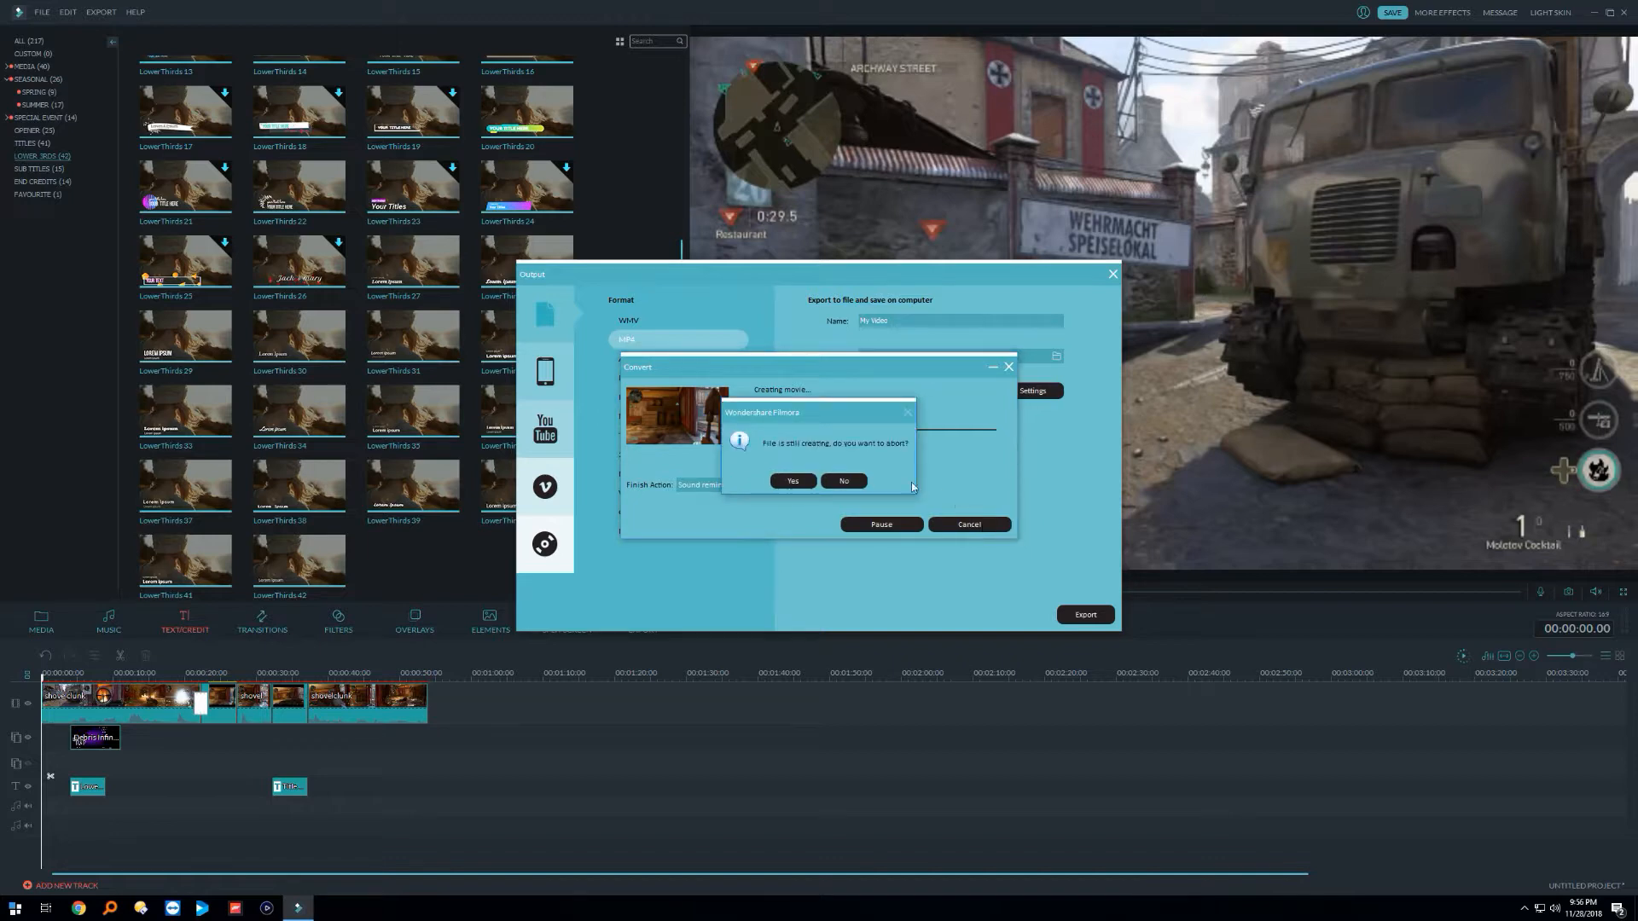
click(792, 481)
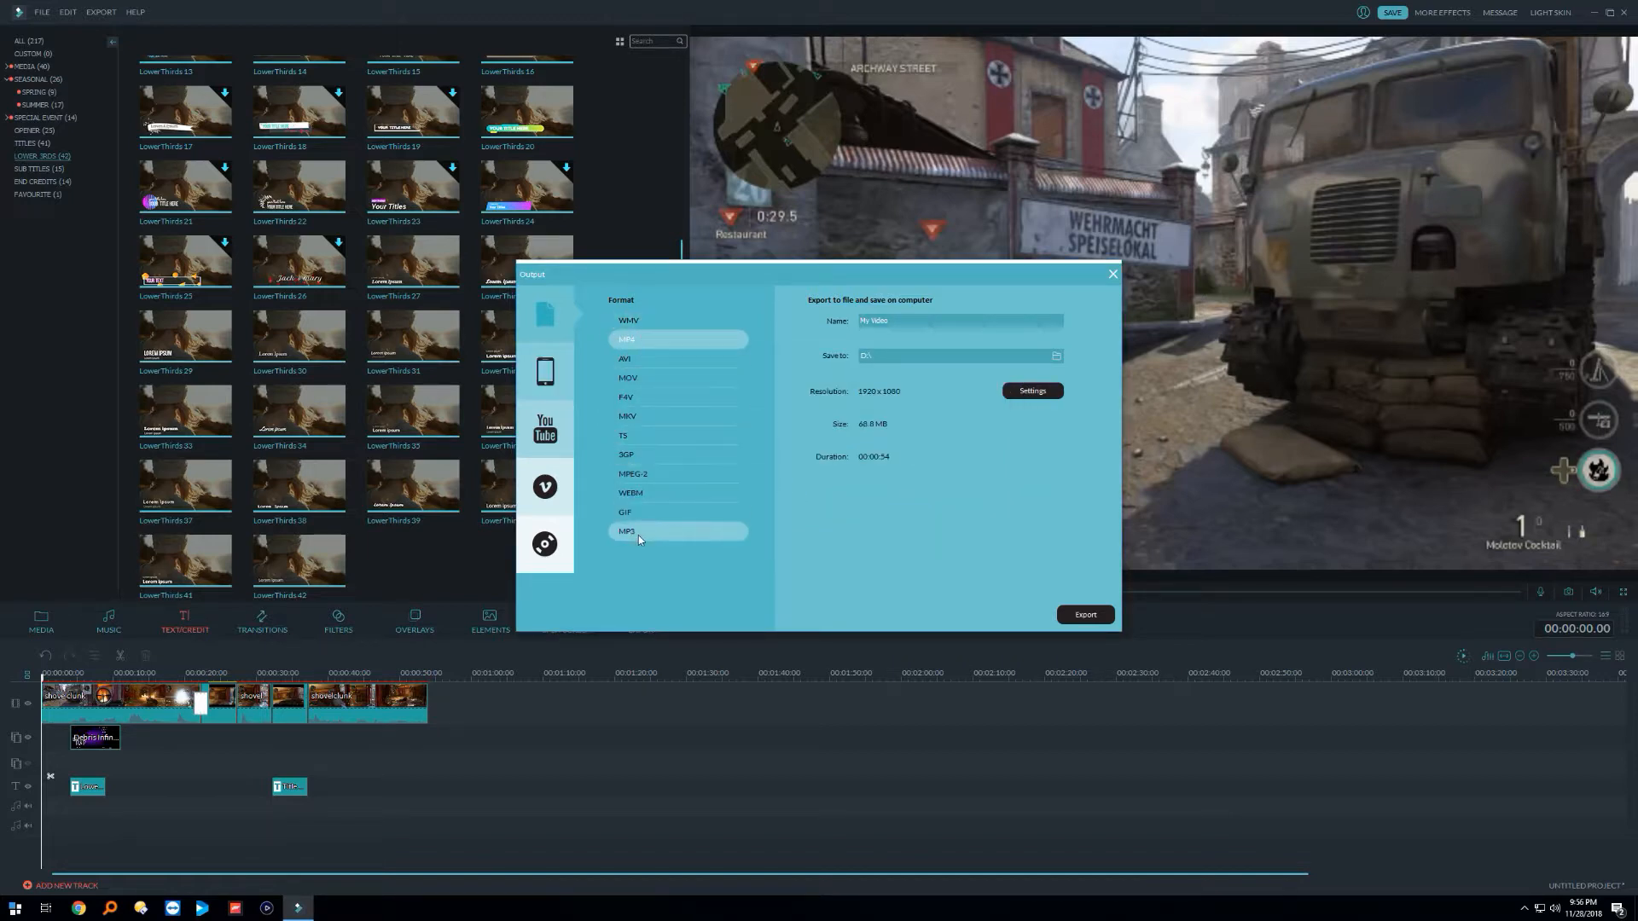
Step: Compare the Android Generic, Wii, Xbox One and iPhone device export presets, then review the iPhone encoding settings and cancel them
click(563, 380)
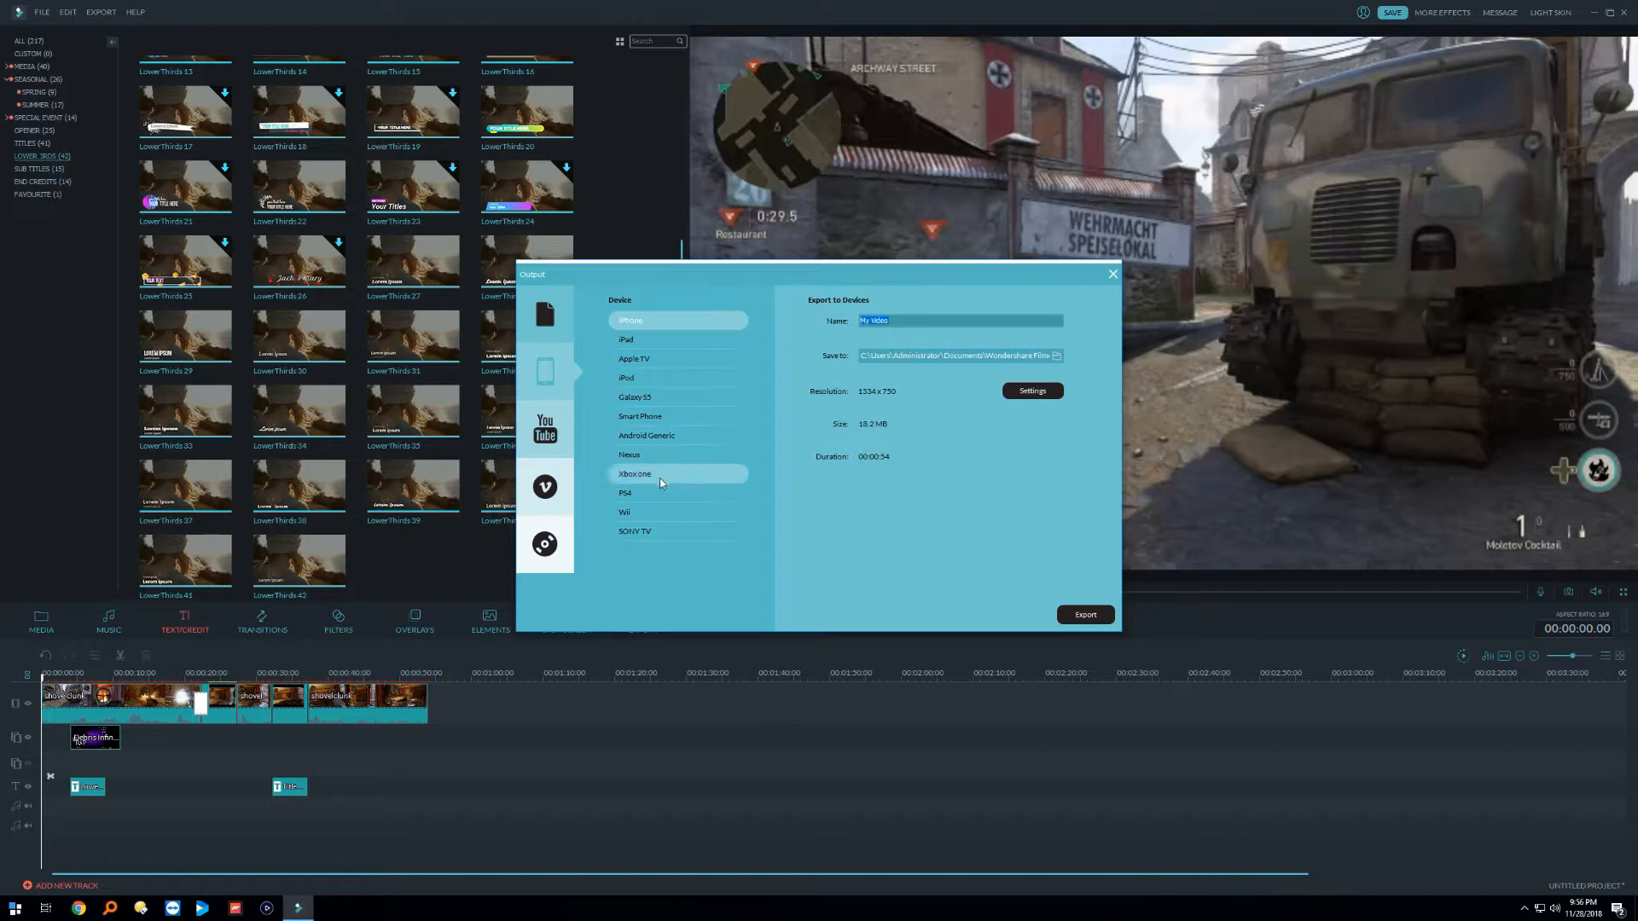
click(675, 438)
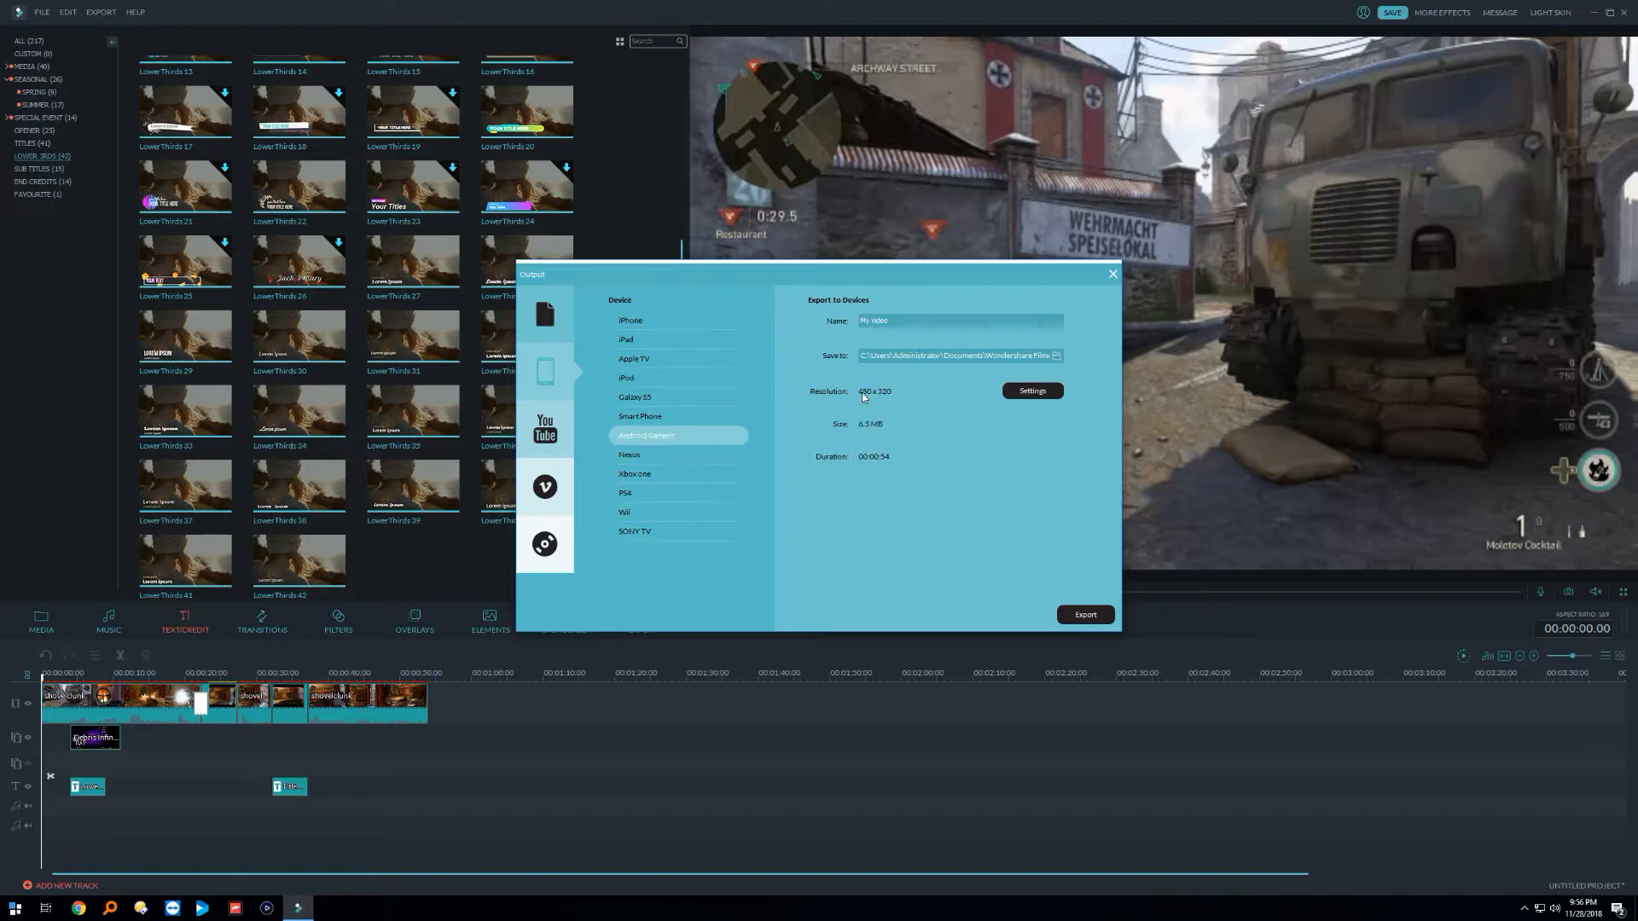
click(633, 515)
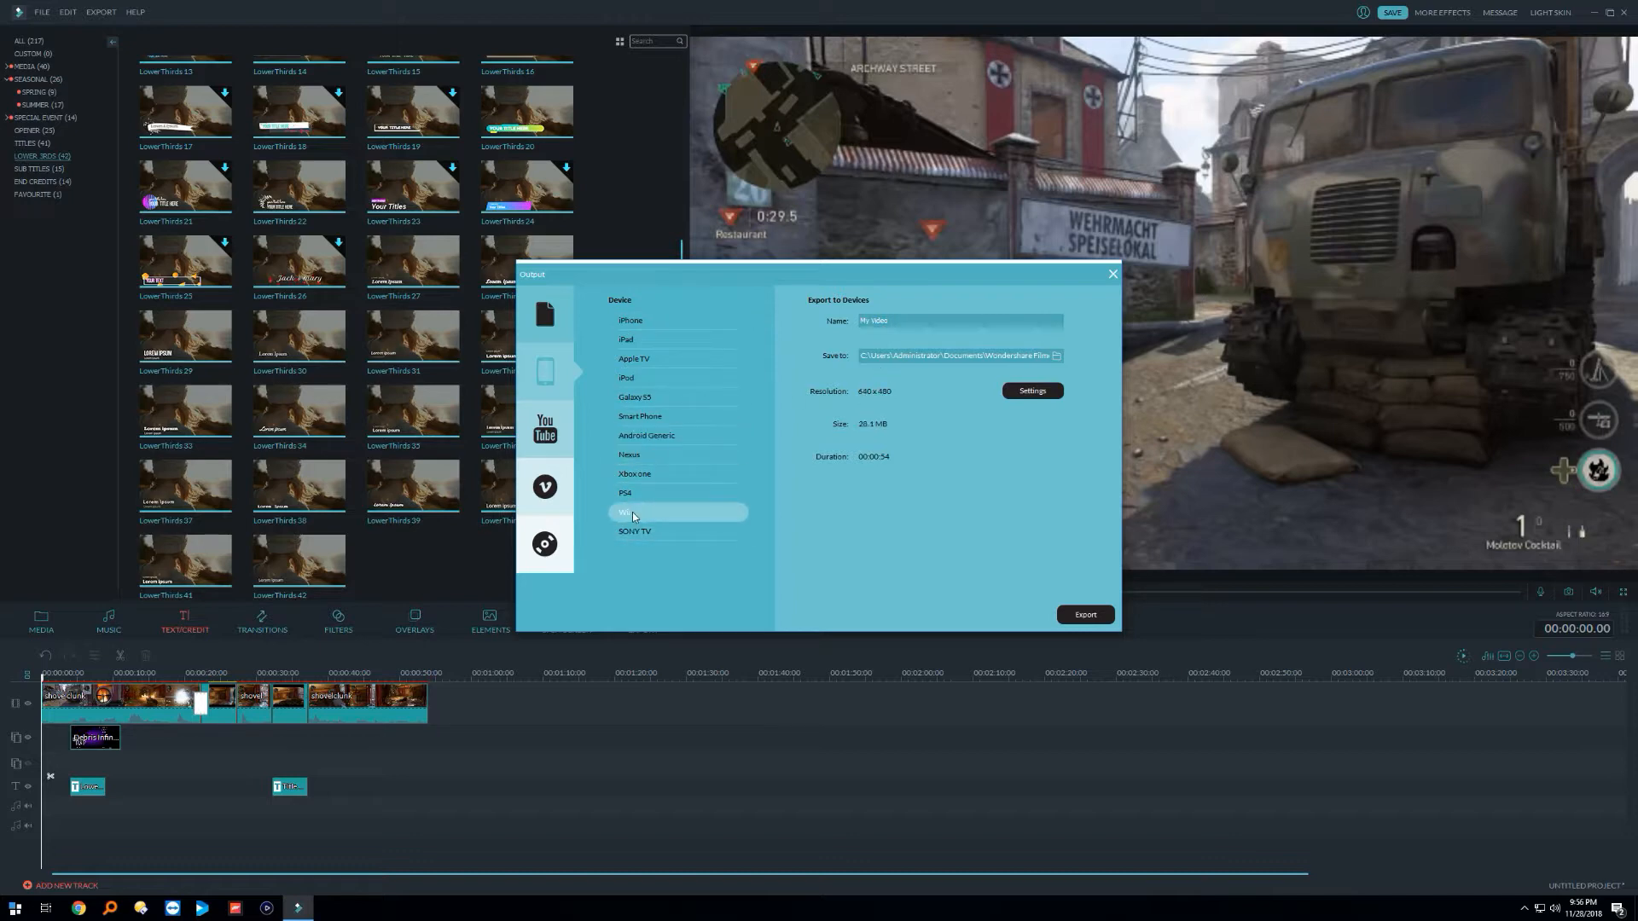
click(650, 476)
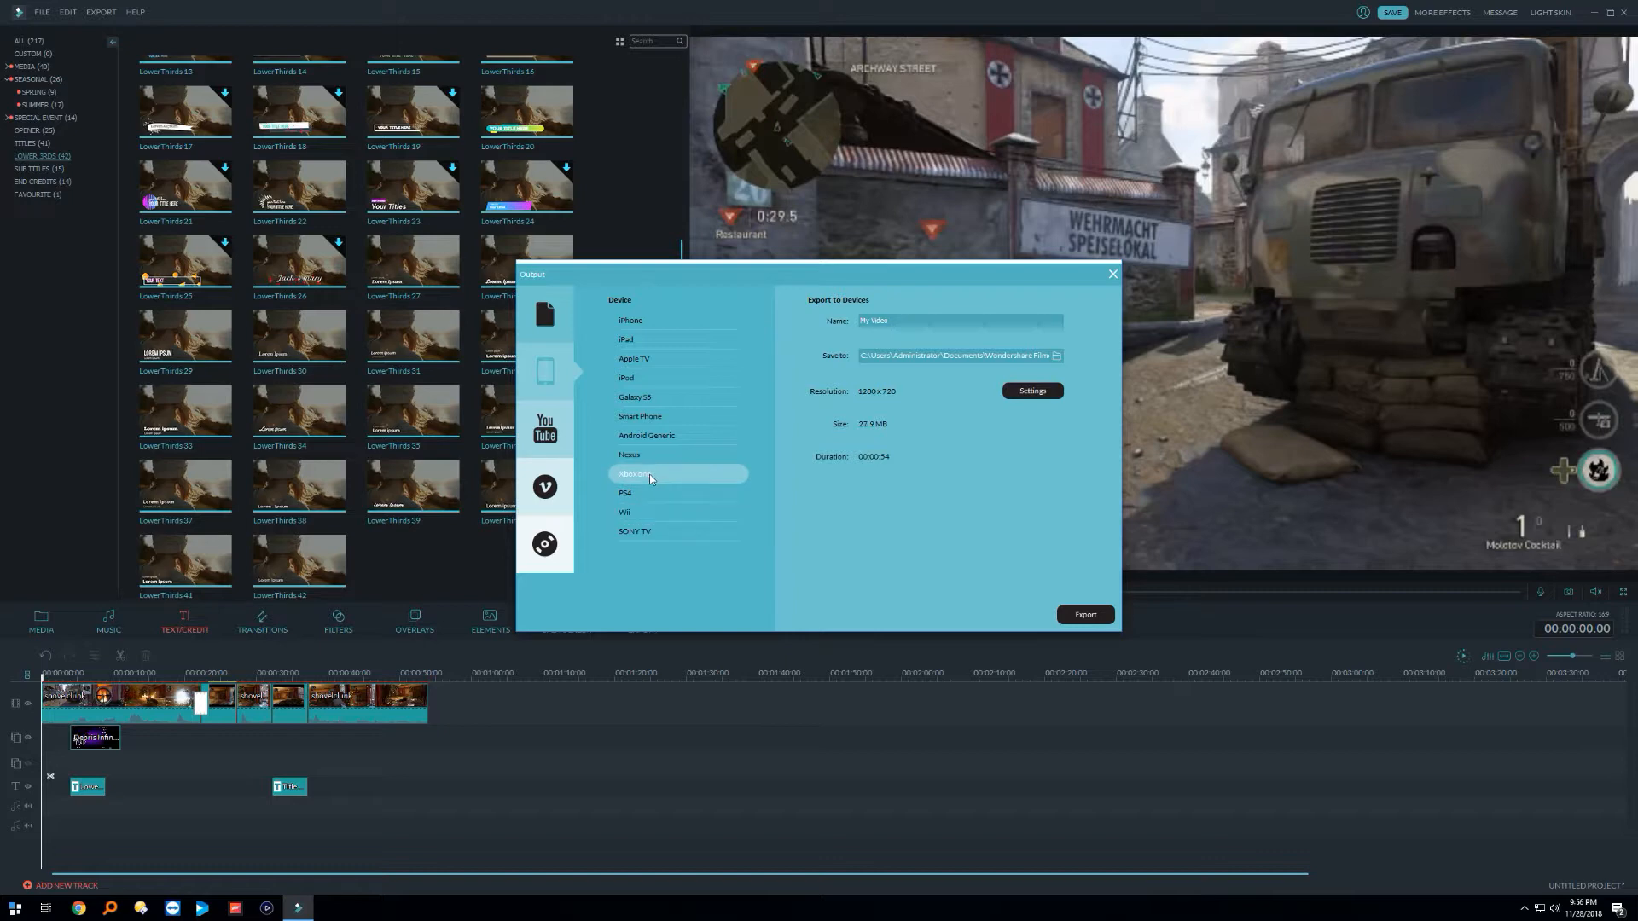
click(648, 321)
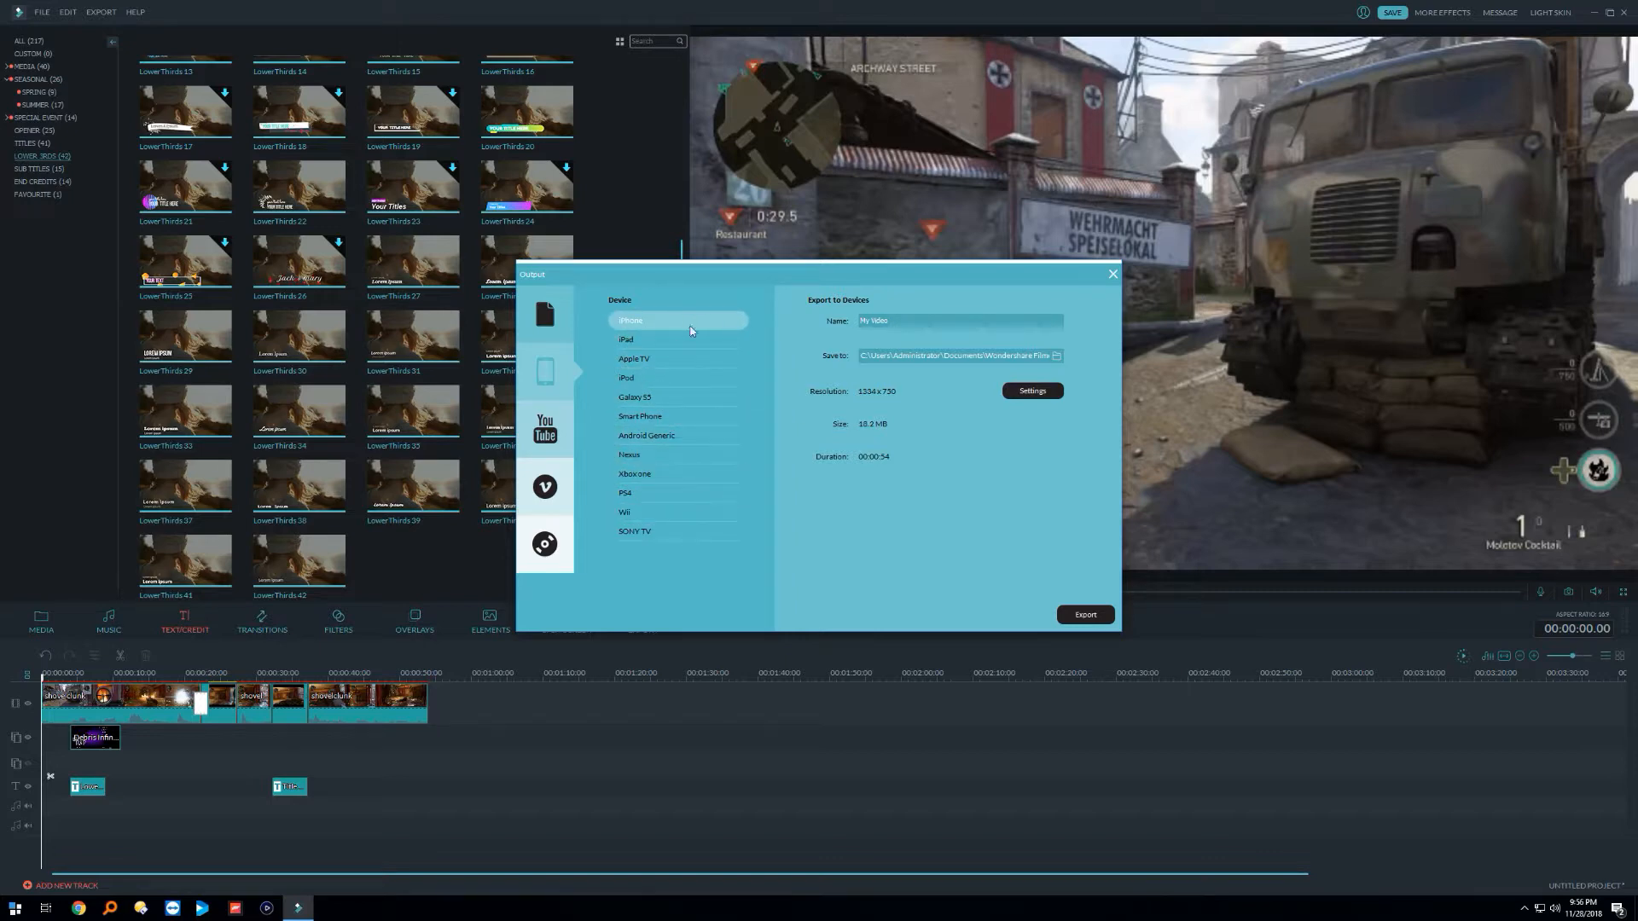
click(1030, 392)
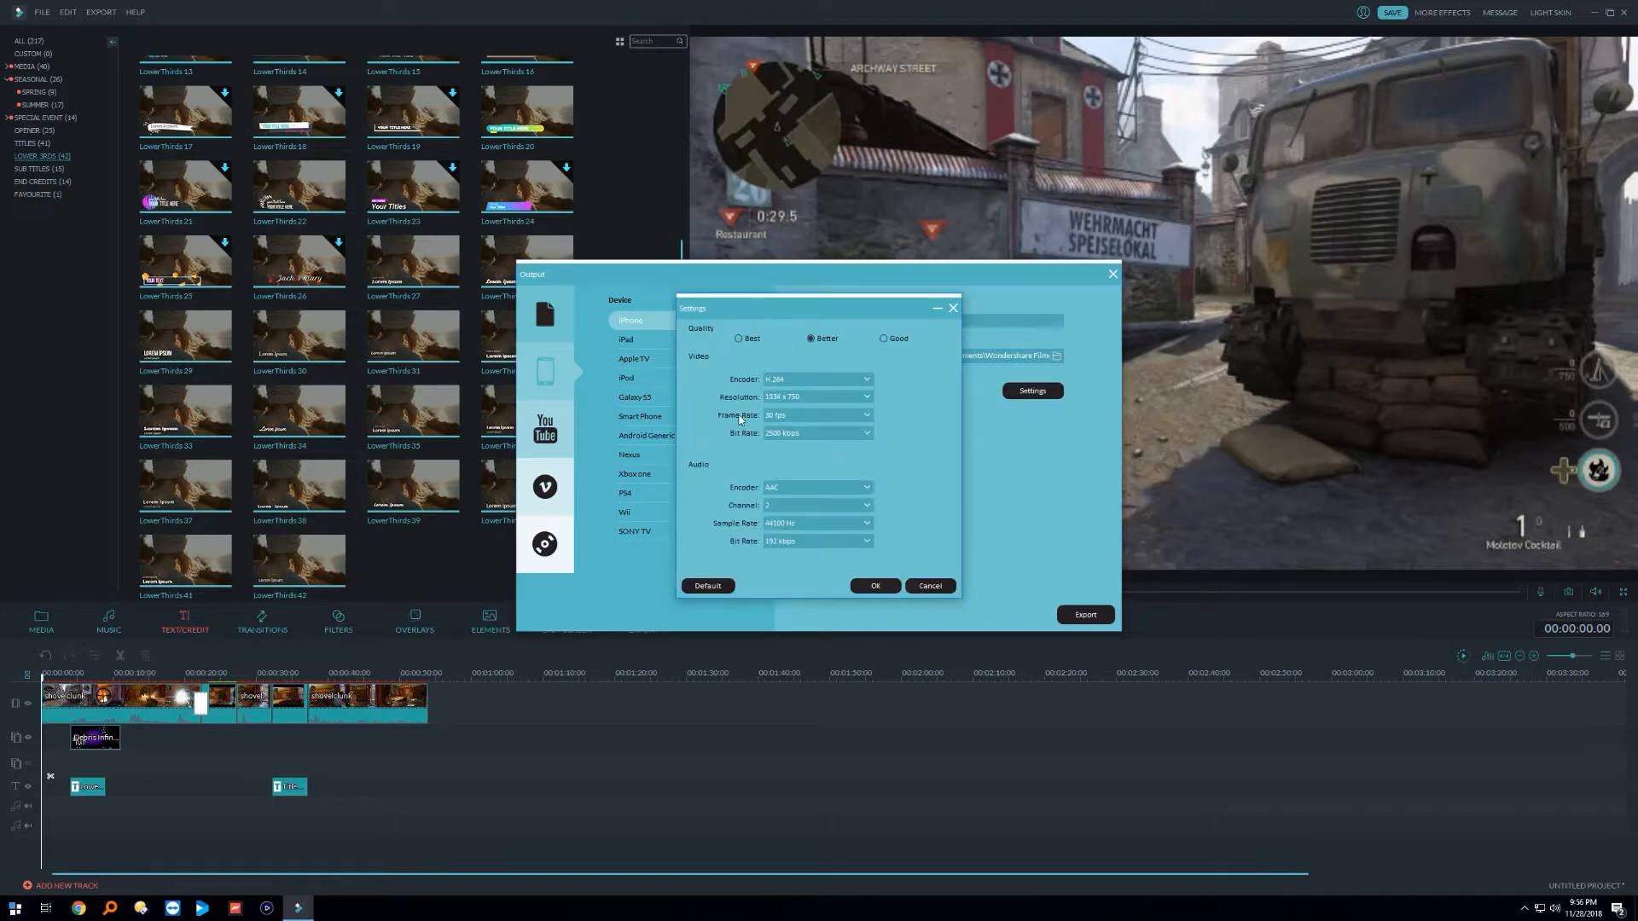
click(934, 587)
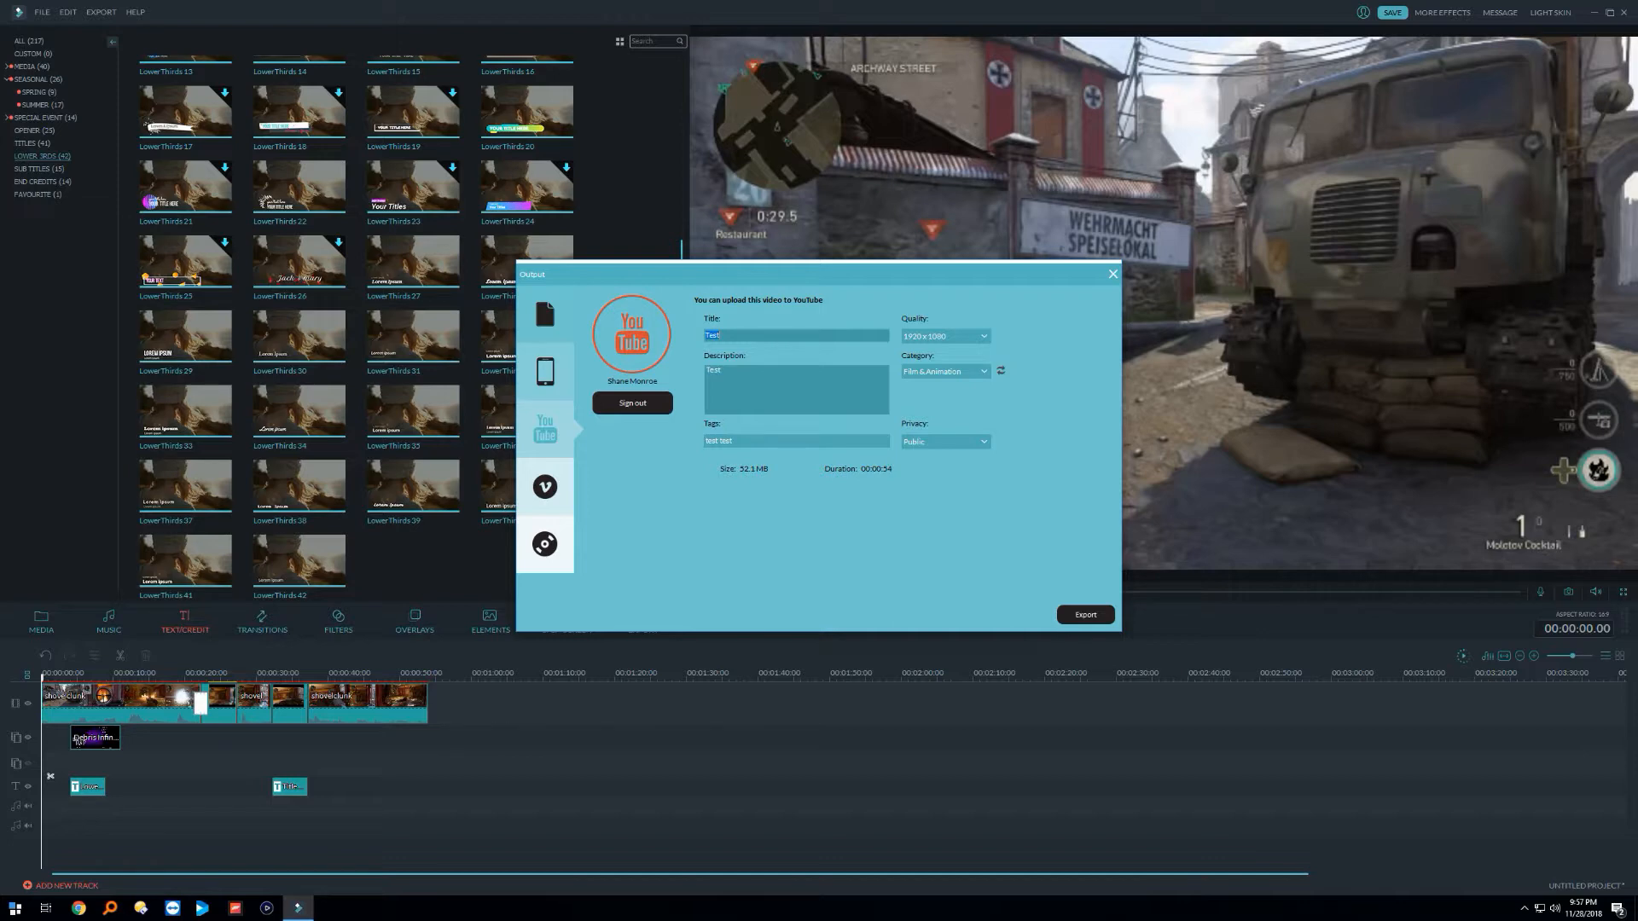
Step: Clear the tags for the YouTube upload and review the available category and privacy choices
click(756, 441)
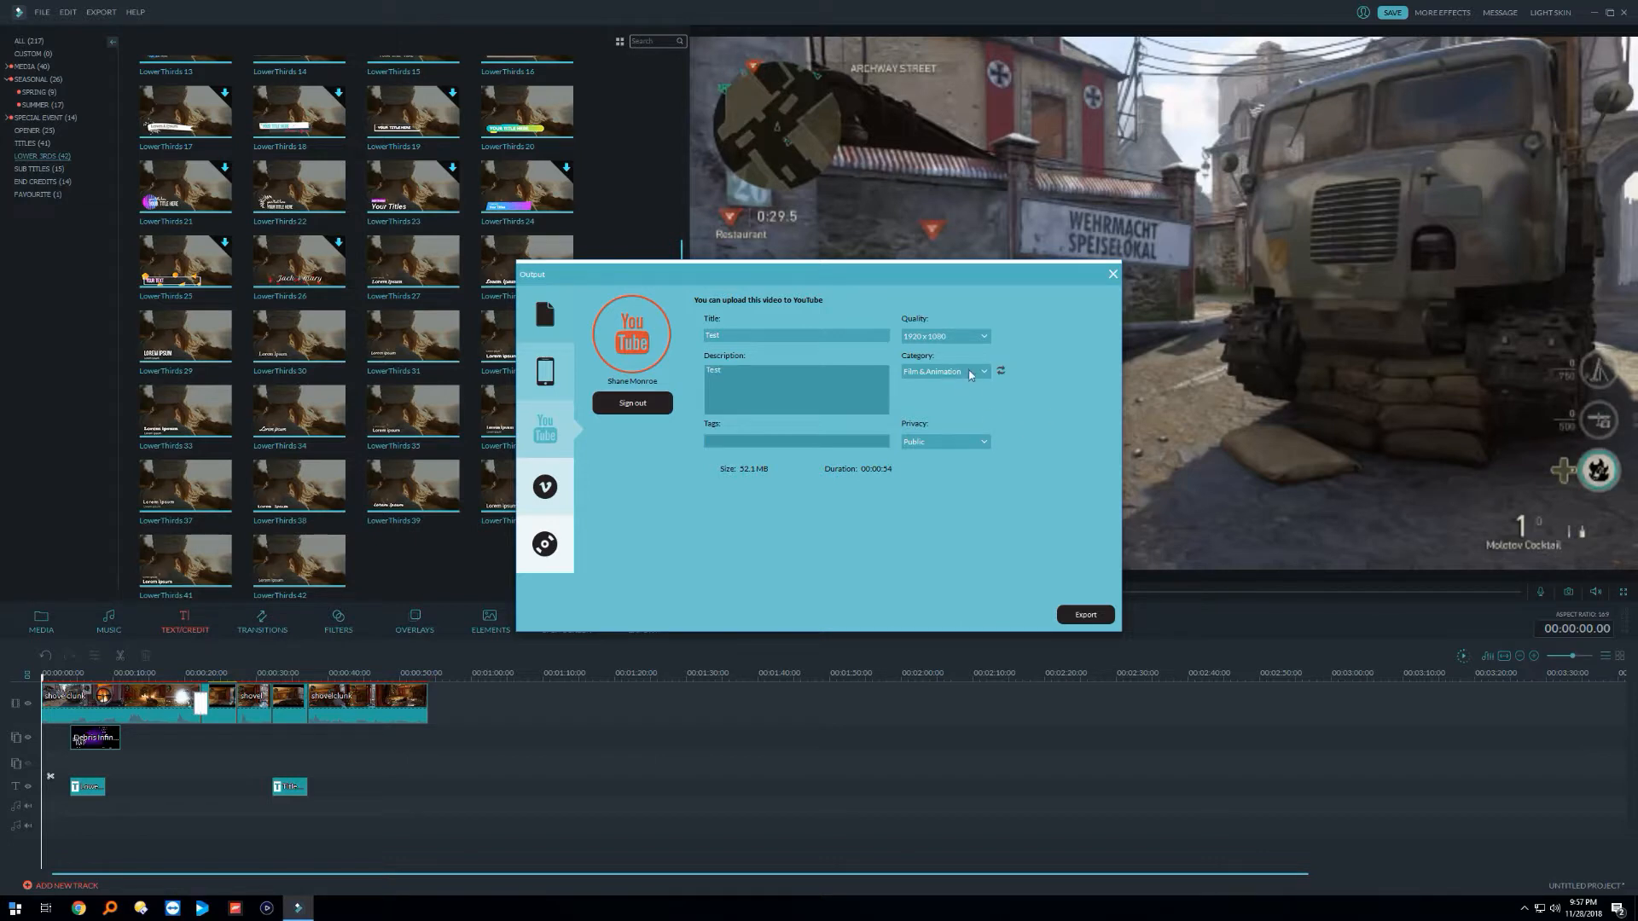
click(967, 380)
scroll(973, 401, down, 3)
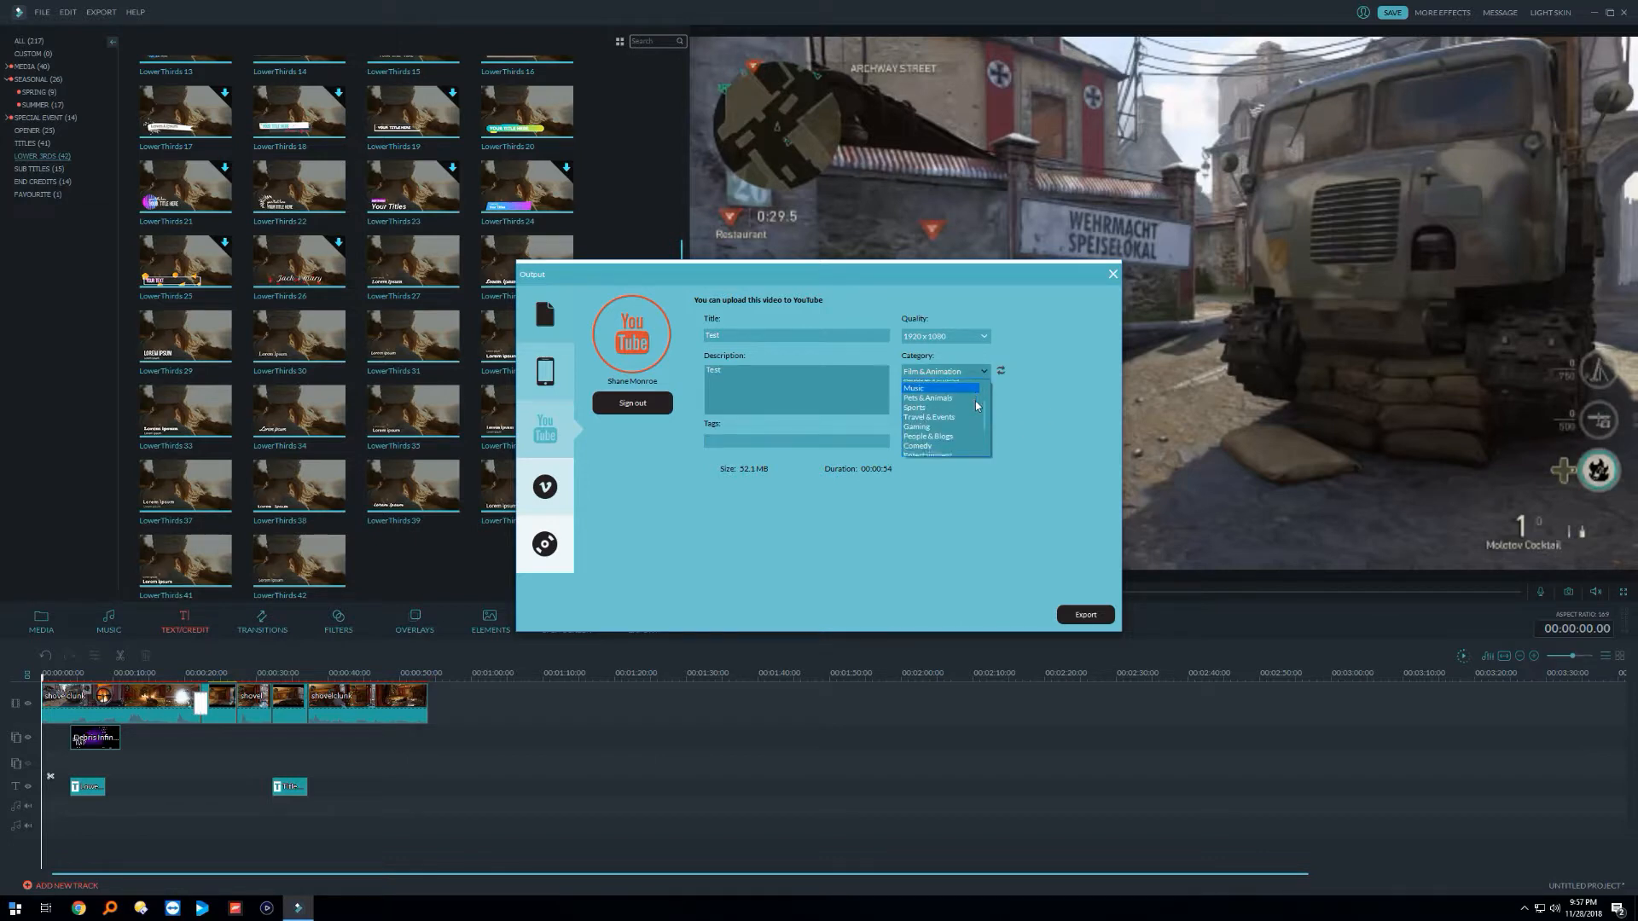
click(1075, 404)
click(948, 439)
click(1021, 443)
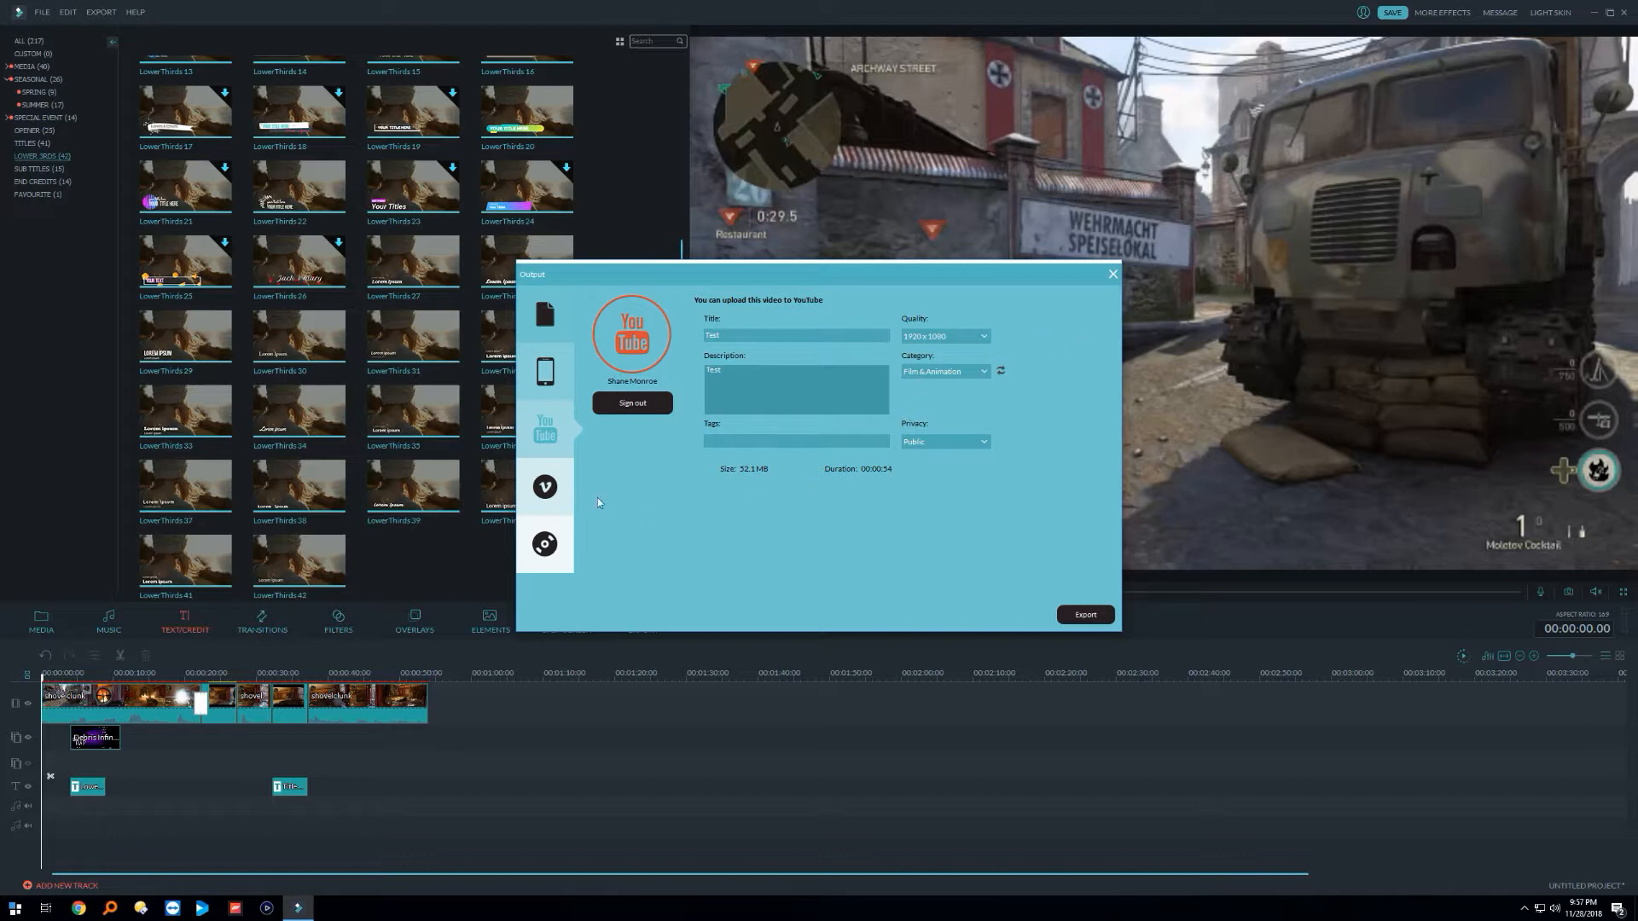
Step: Review the Vimeo upload options and the DVD export settings, then leave the export window
click(553, 488)
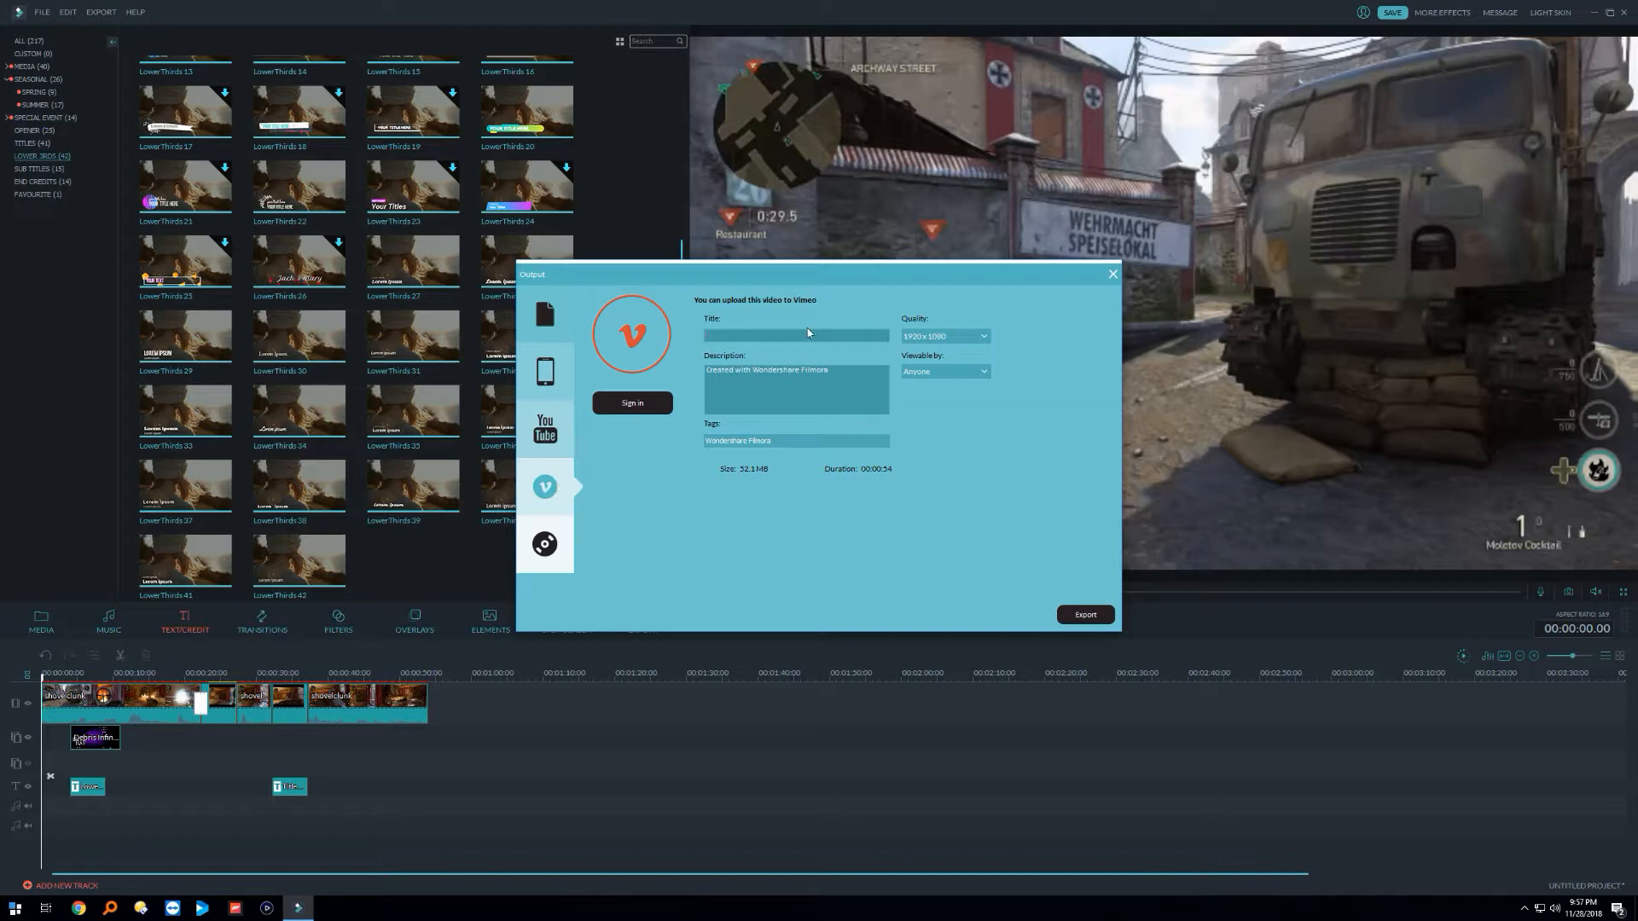
click(545, 543)
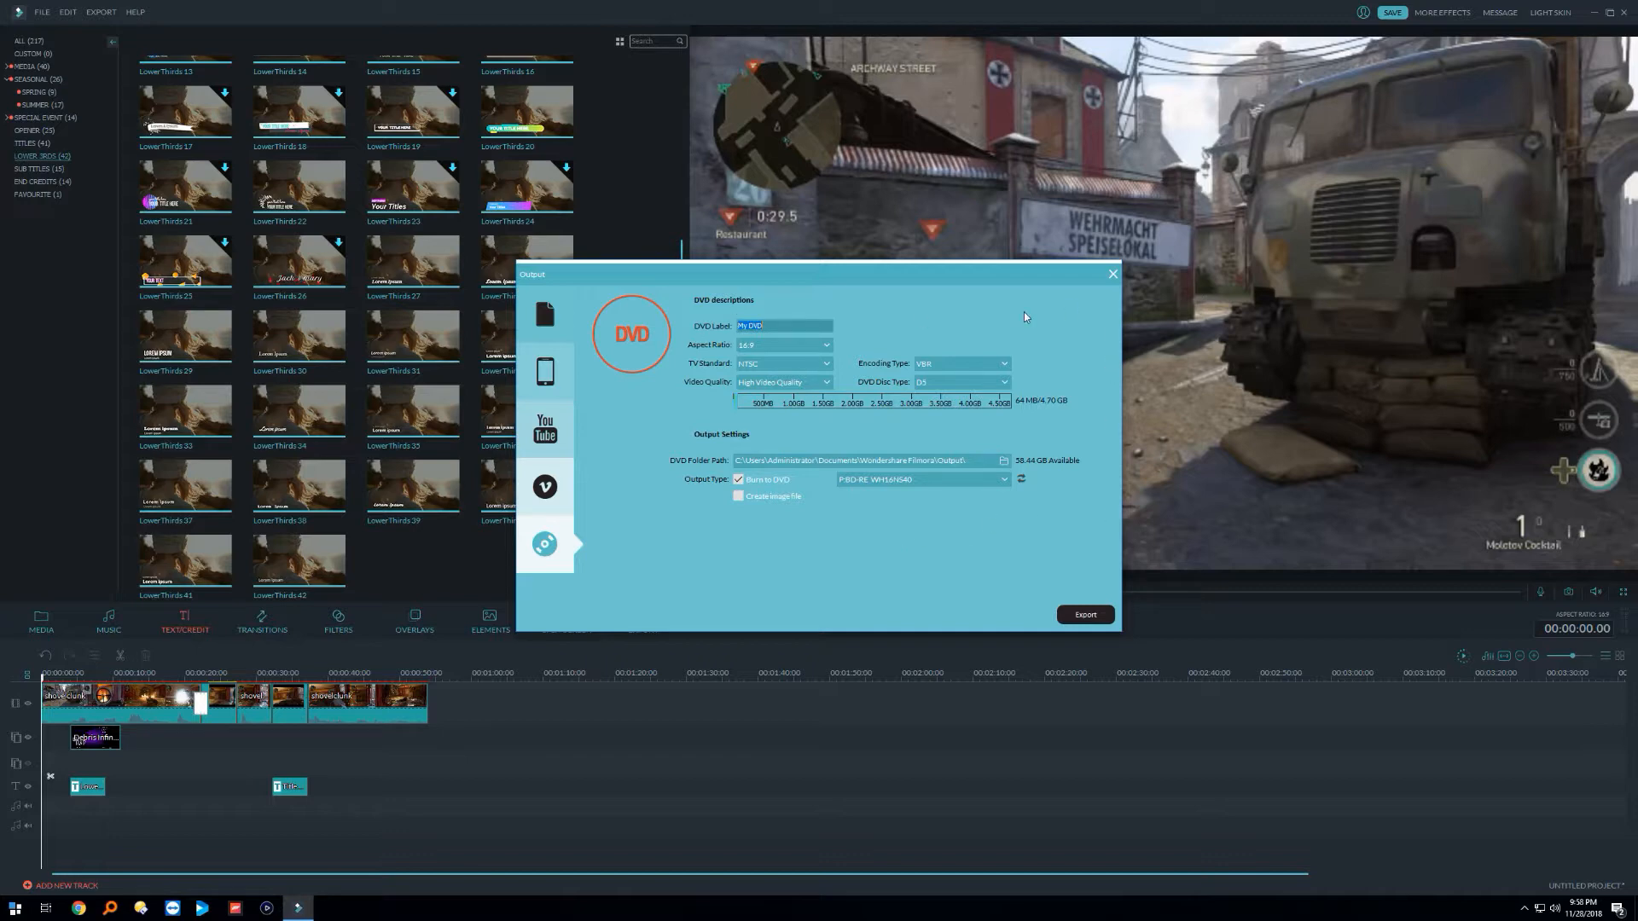
click(1113, 274)
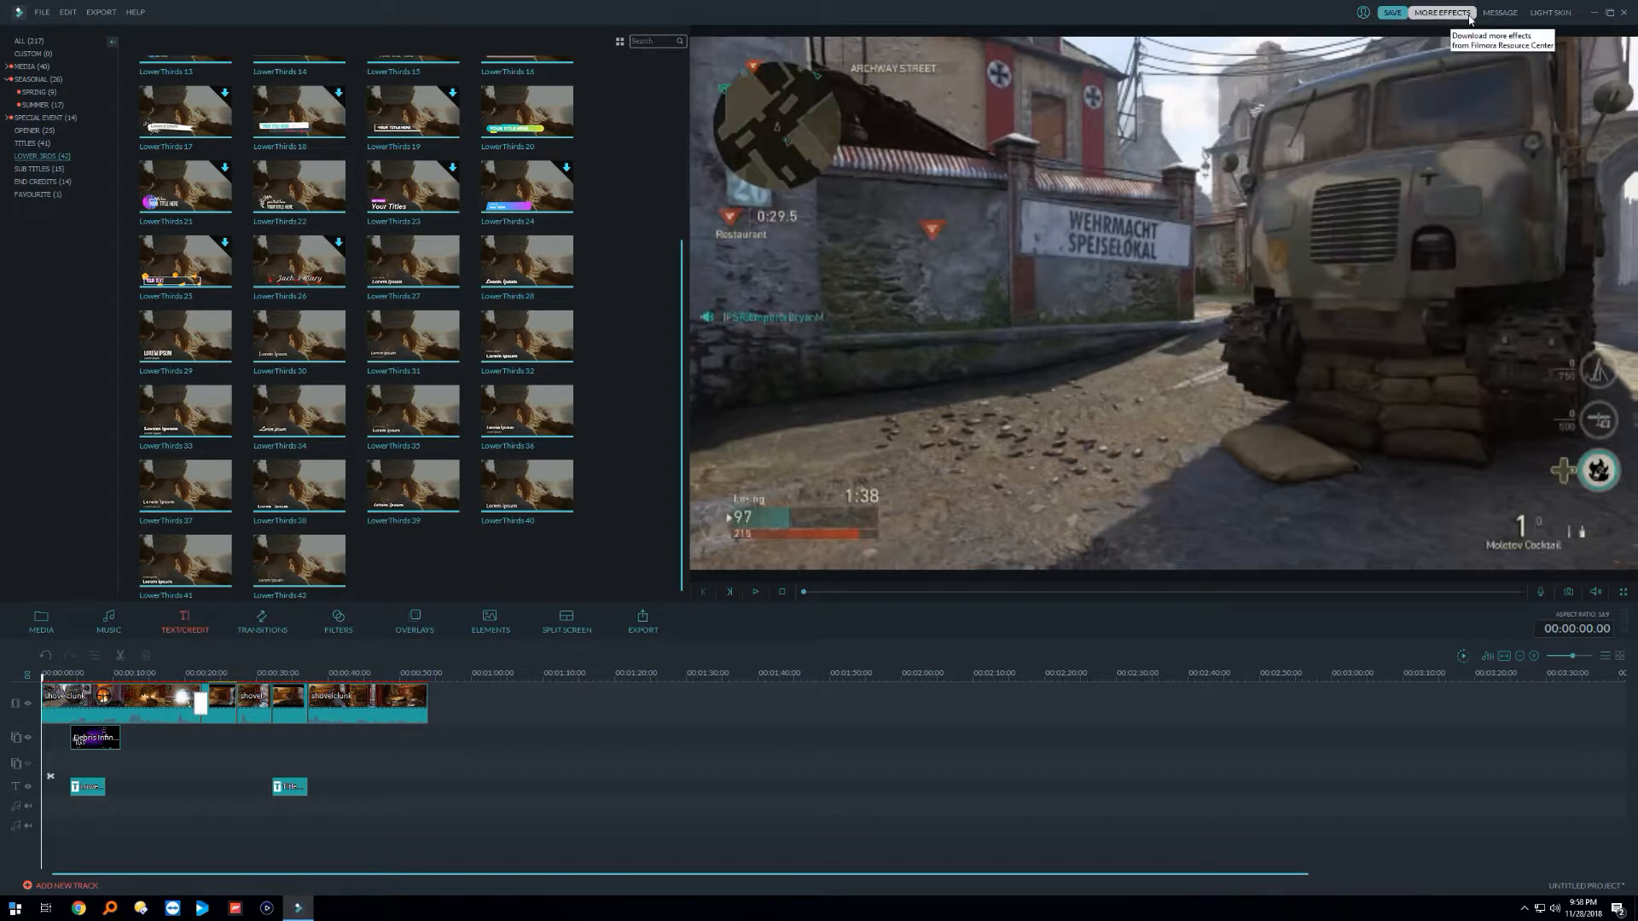
Step: Try the light skin for the interface and restore the dark skin
click(1567, 14)
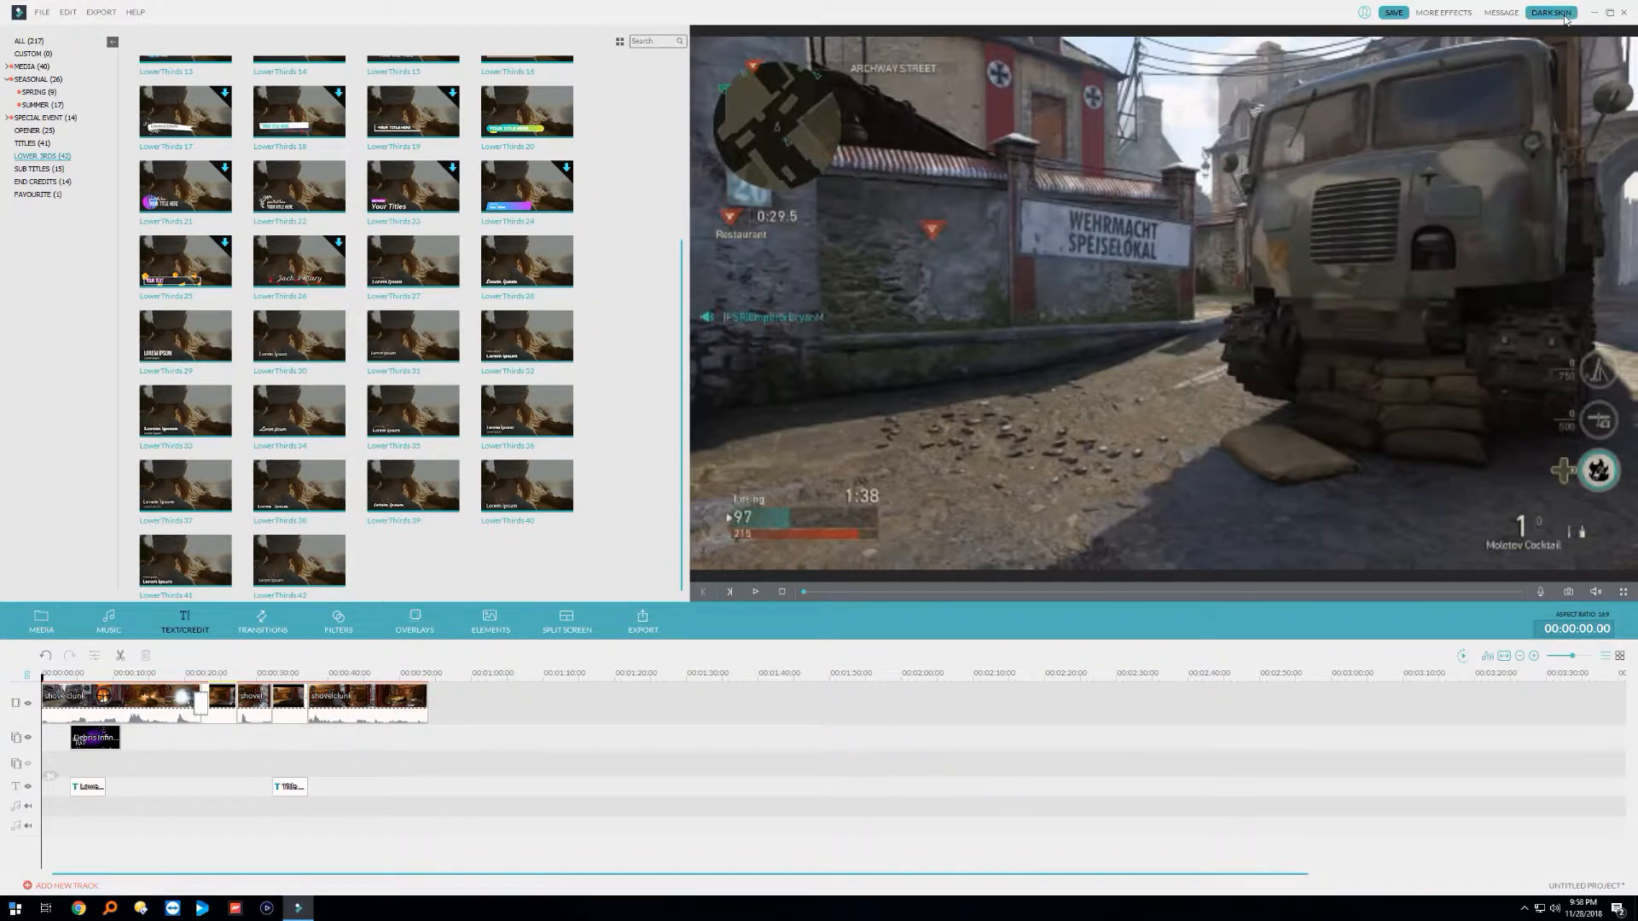
click(1566, 14)
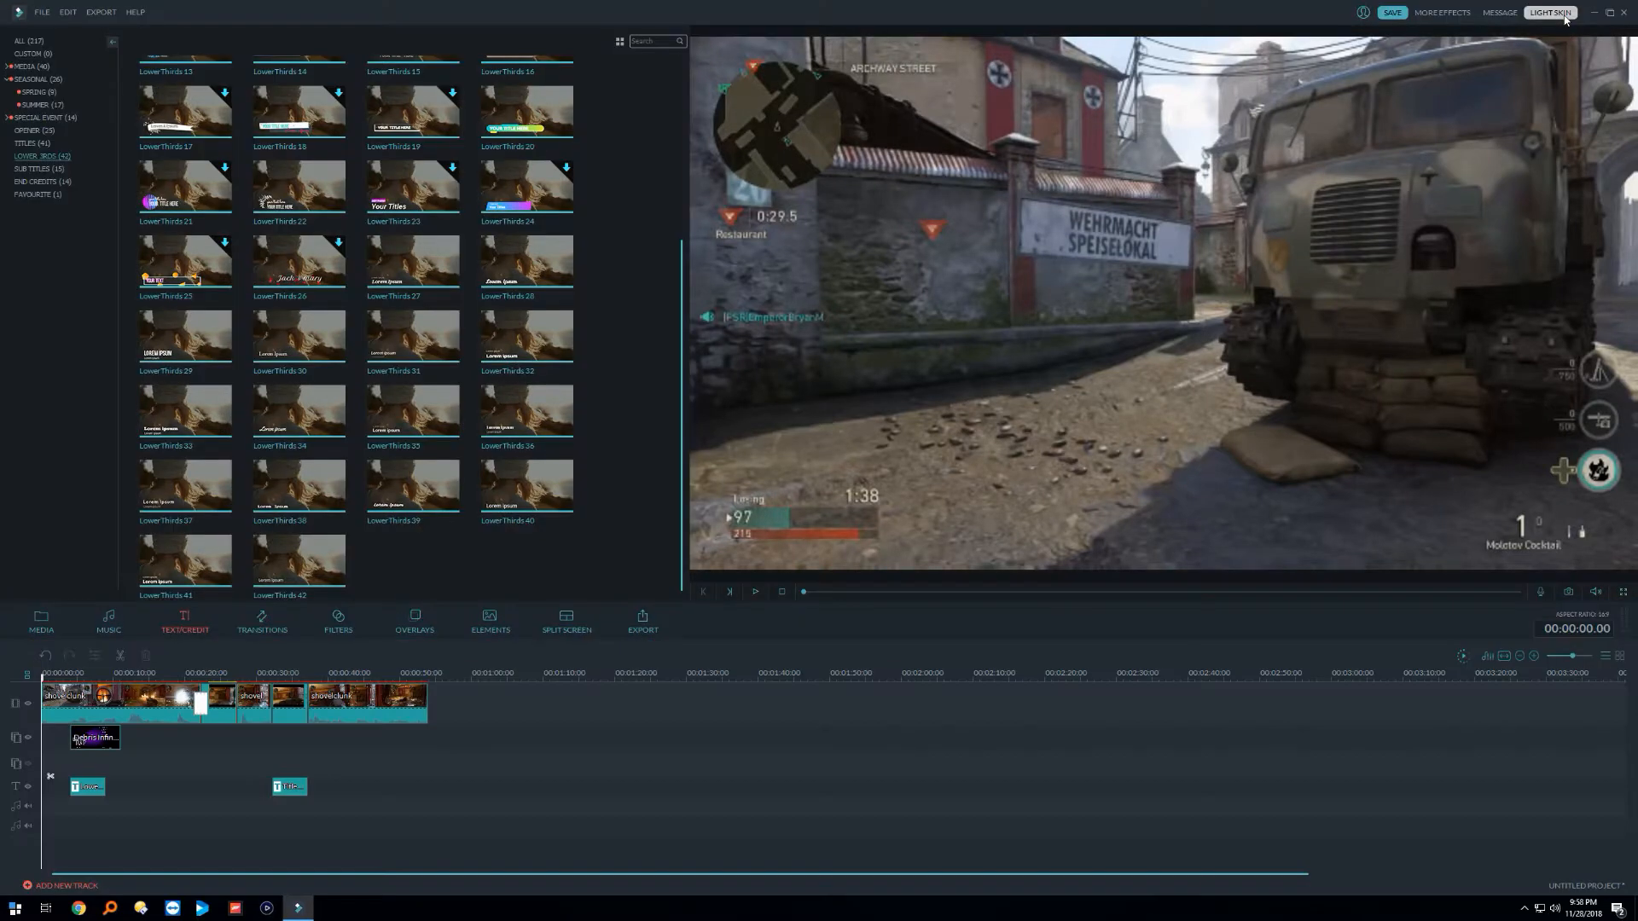
Step: View the Filmora Windows Tutorial and Learn Filmora in 60 Seconds messages, then close the Message Center
click(1503, 14)
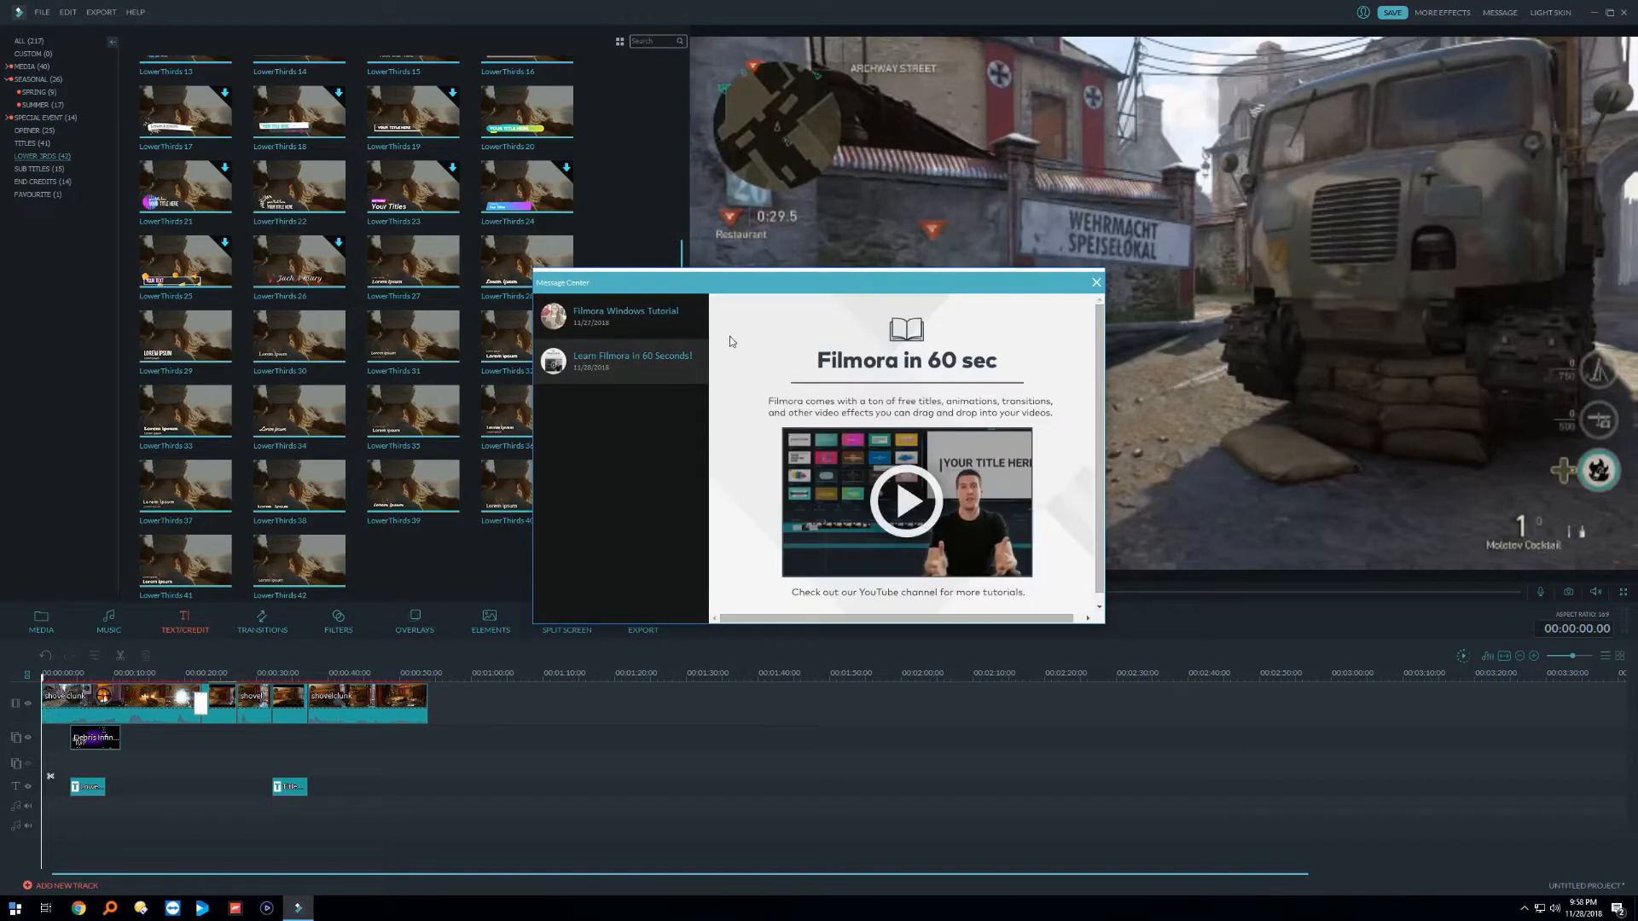
click(647, 329)
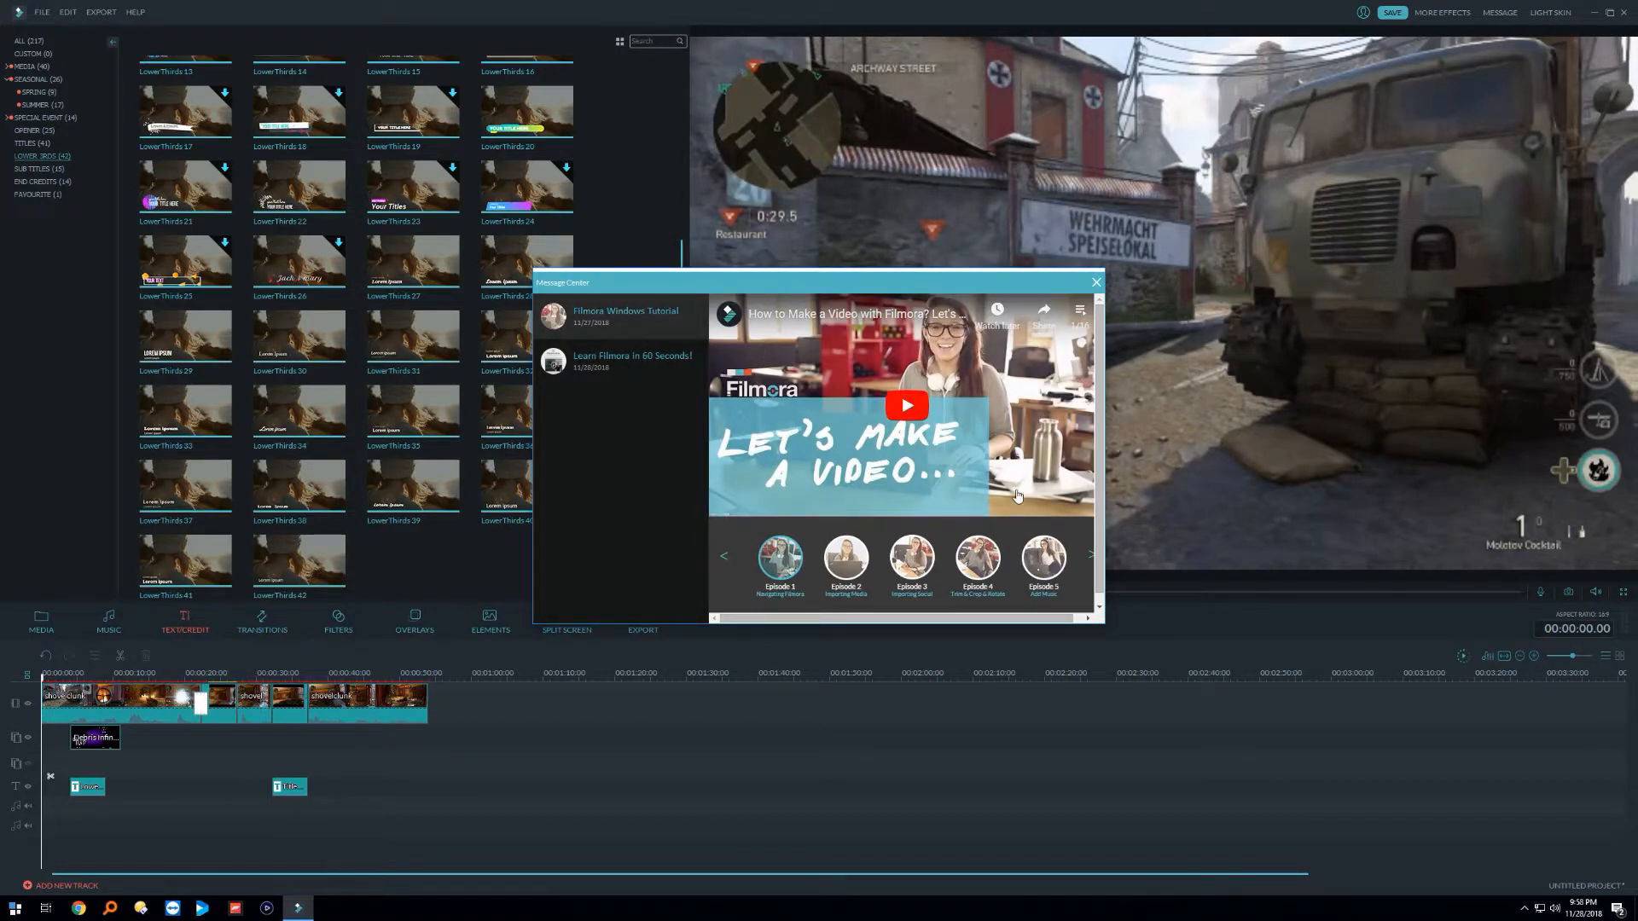
click(637, 355)
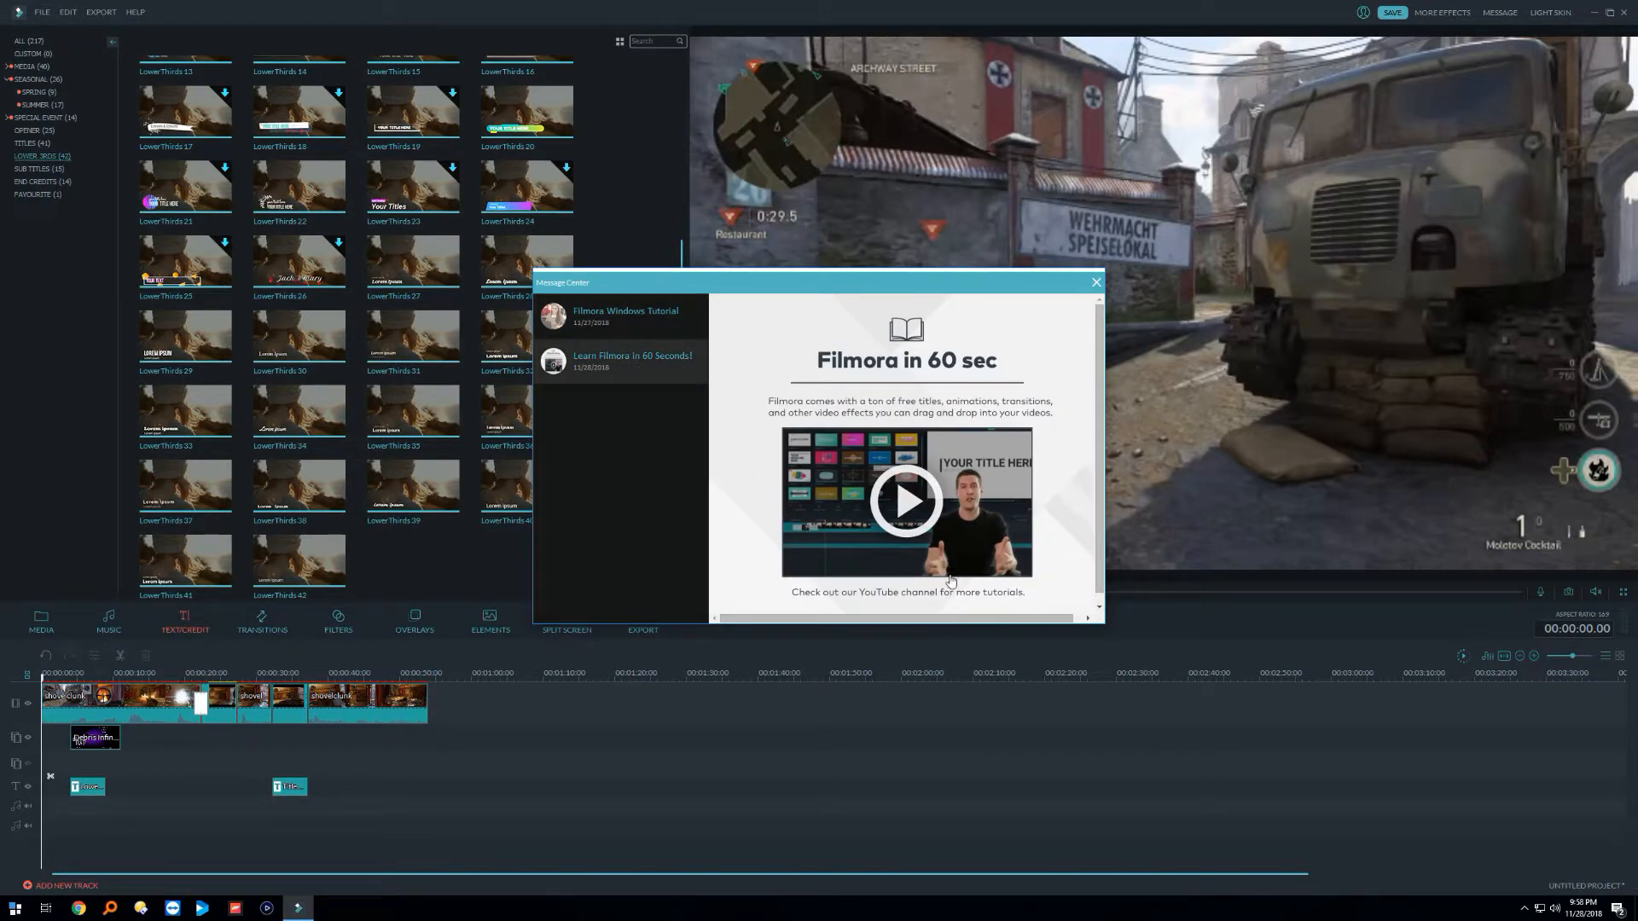
scroll(900, 512, down, 1)
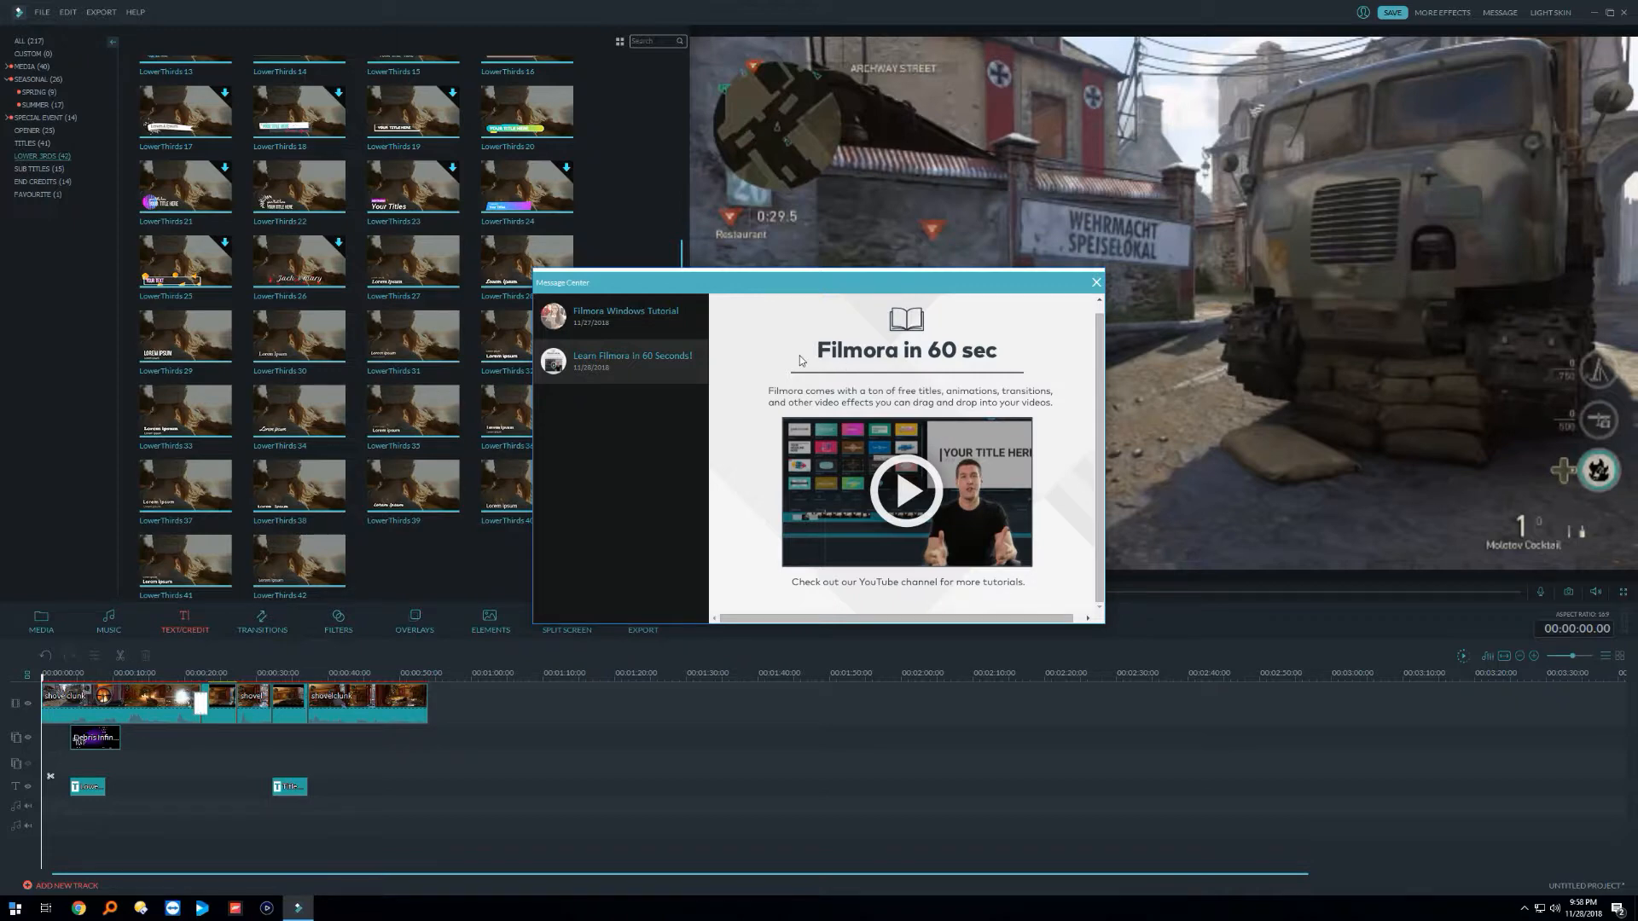
click(1096, 284)
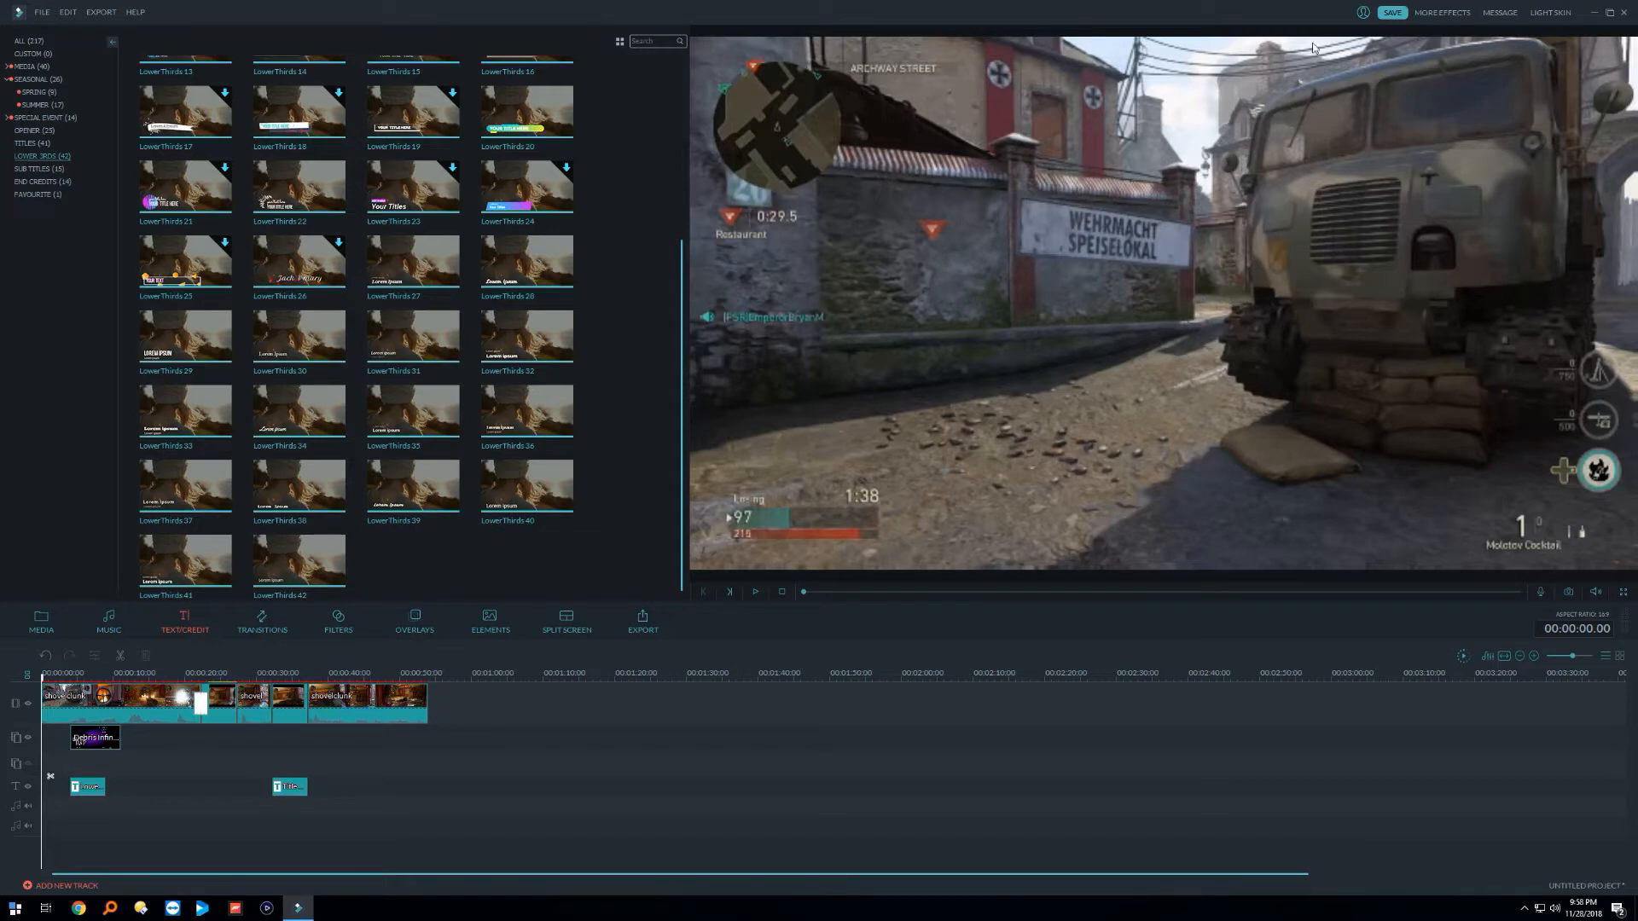
Step: Open the Filmora Effects Store and browse its effect packs, the full list of free goods and the category filters
click(1459, 17)
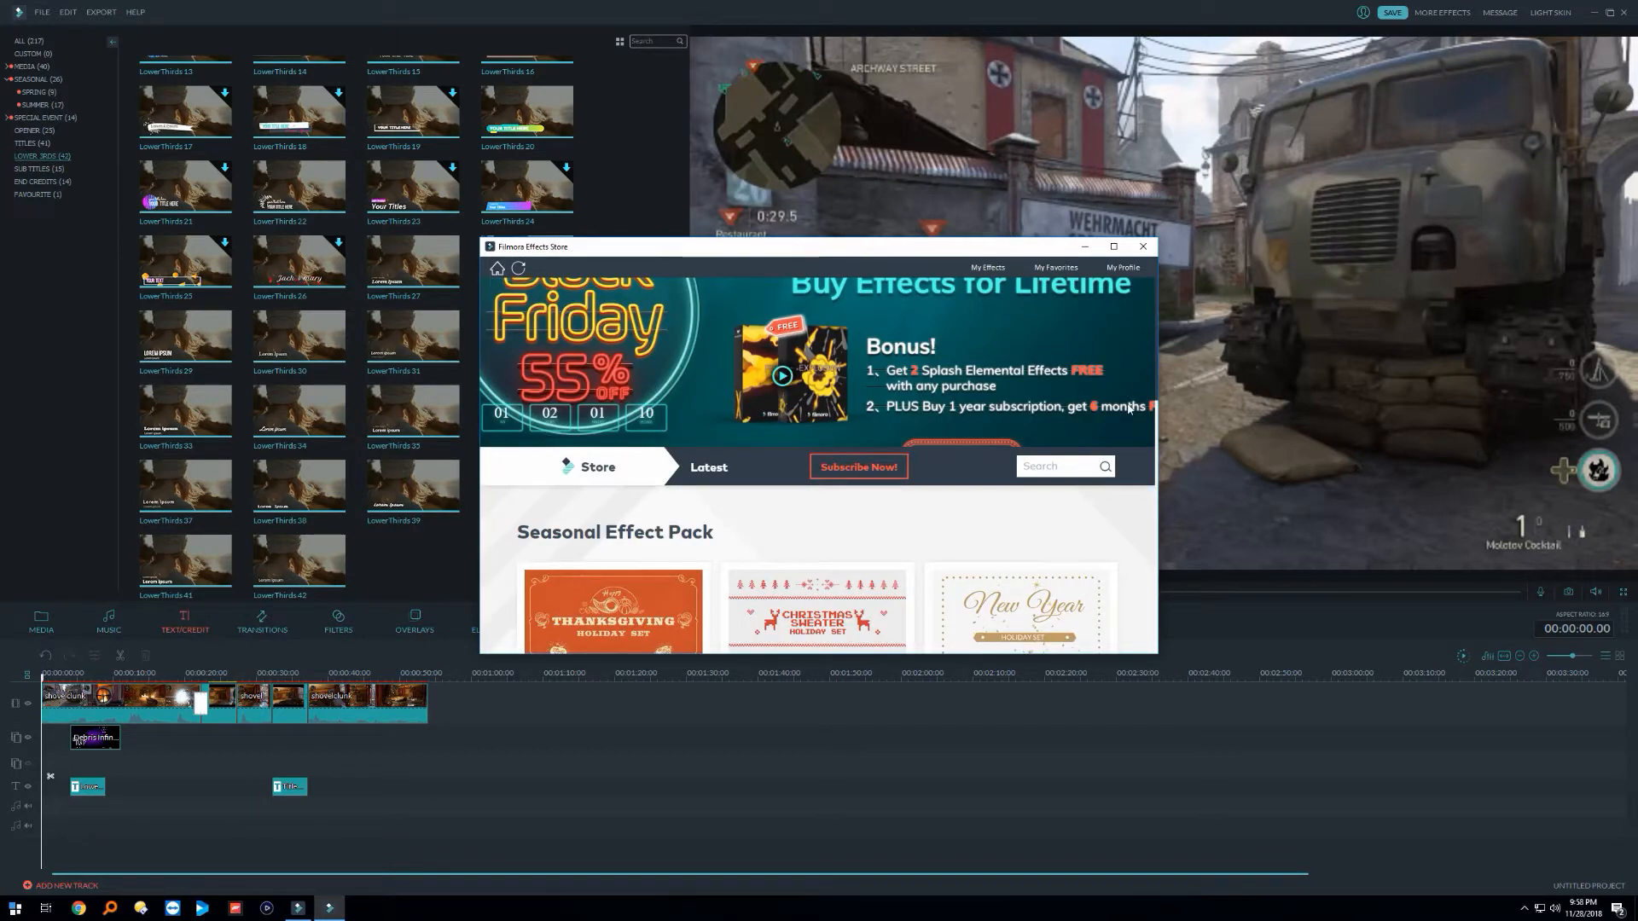
drag(888, 239, 885, 88)
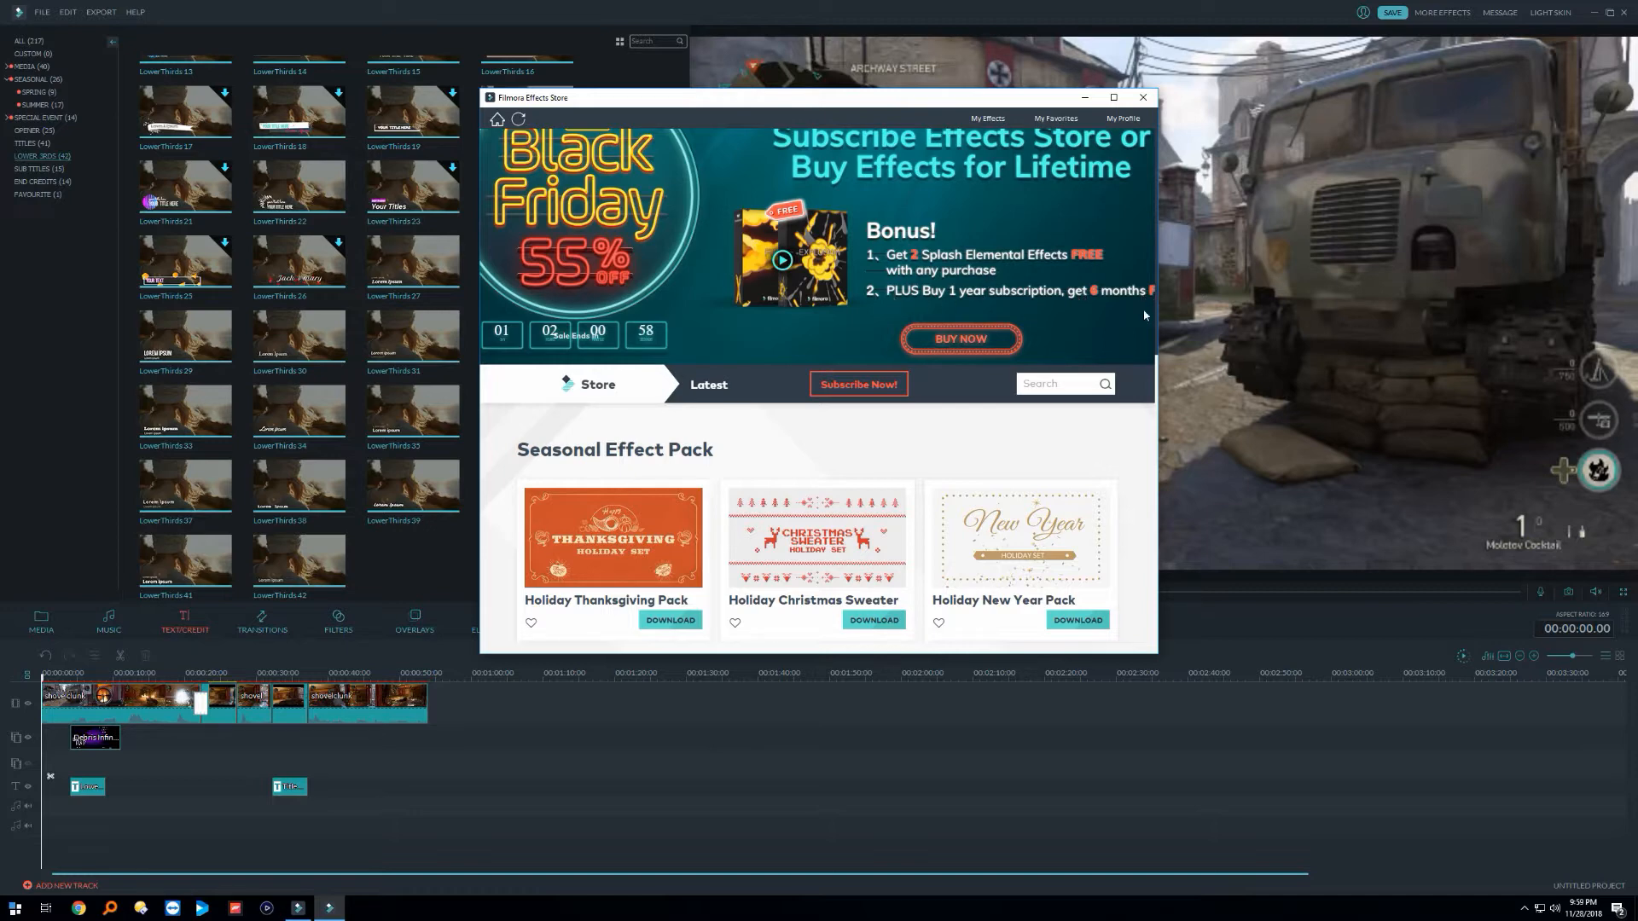
scroll(695, 392, down, 10)
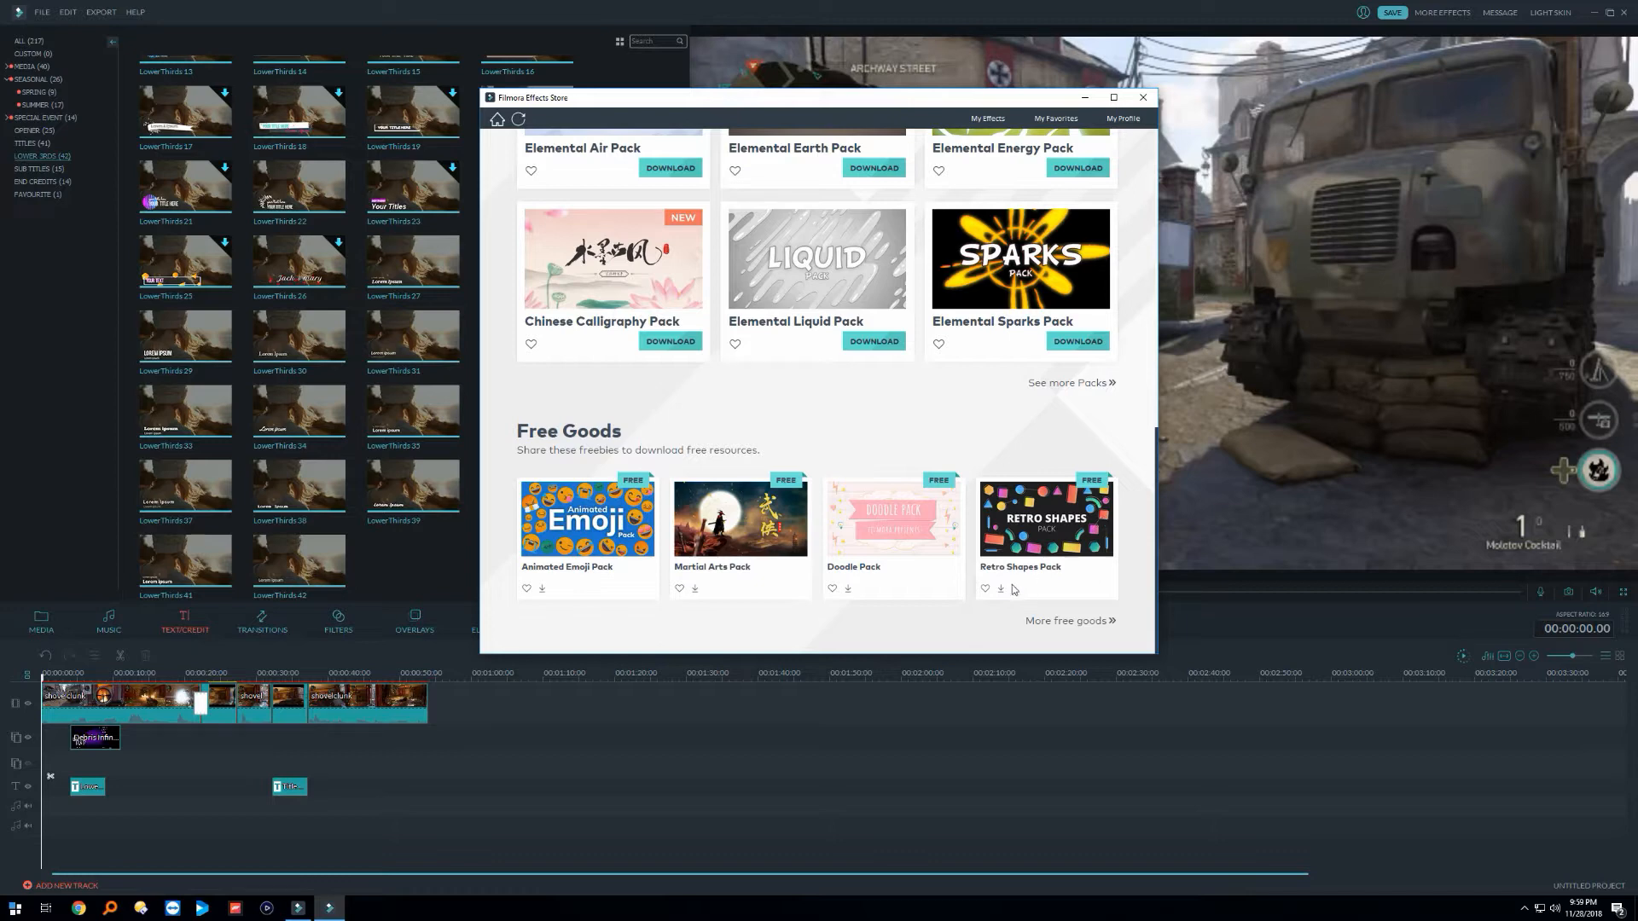
click(1080, 621)
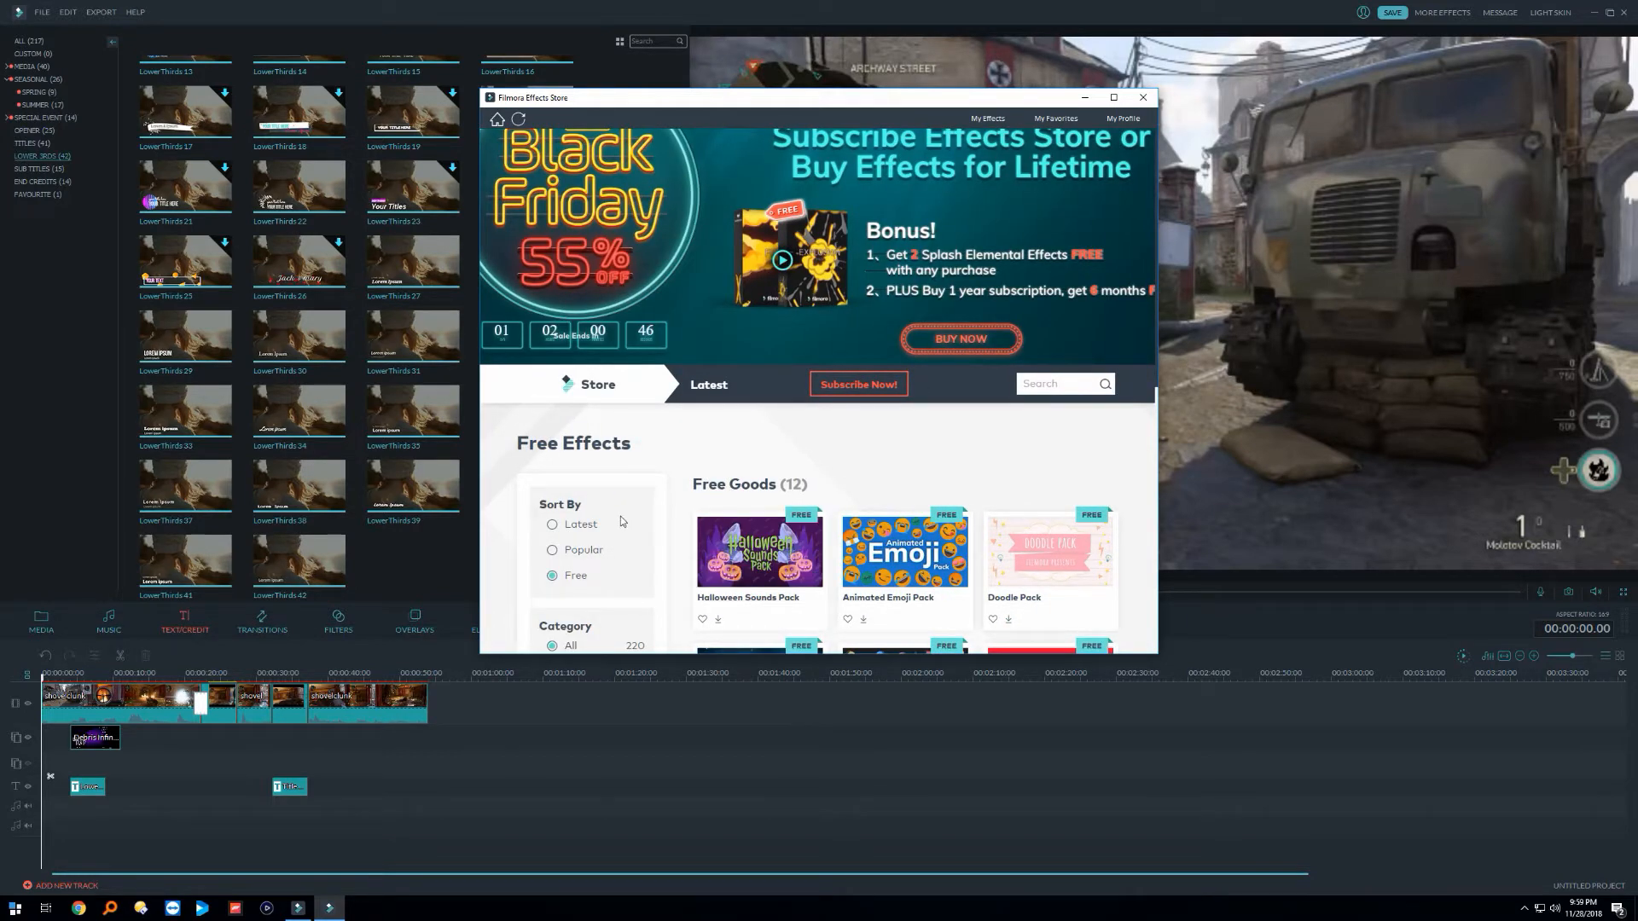
scroll(807, 464, down, 5)
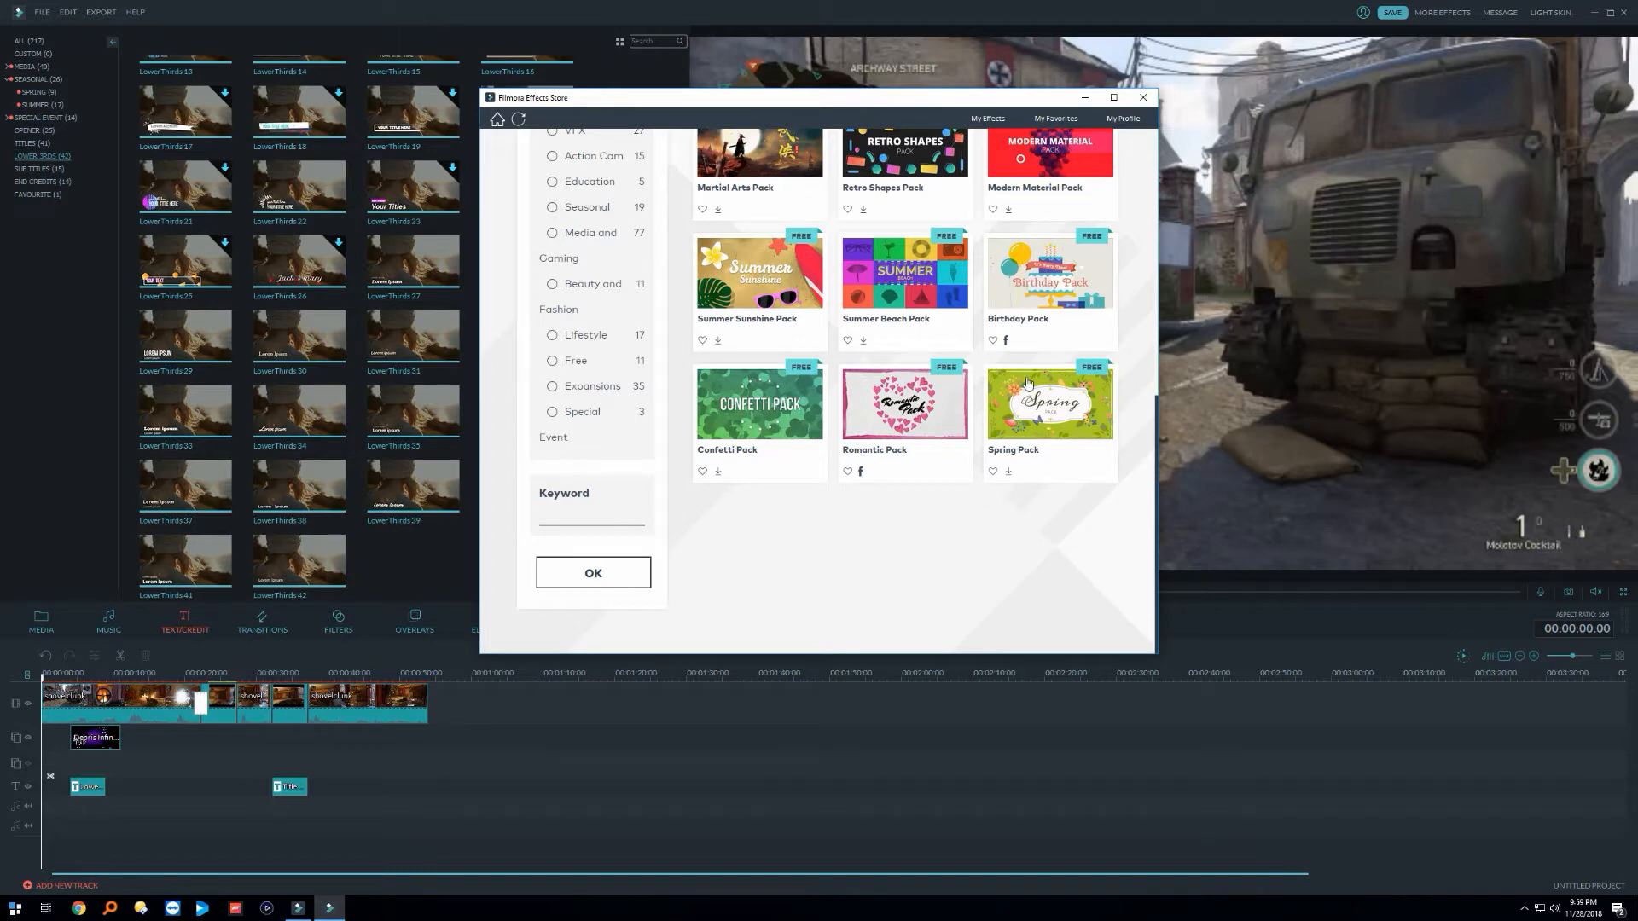
scroll(1070, 345, up, 7)
scroll(1063, 347, down, 7)
click(551, 287)
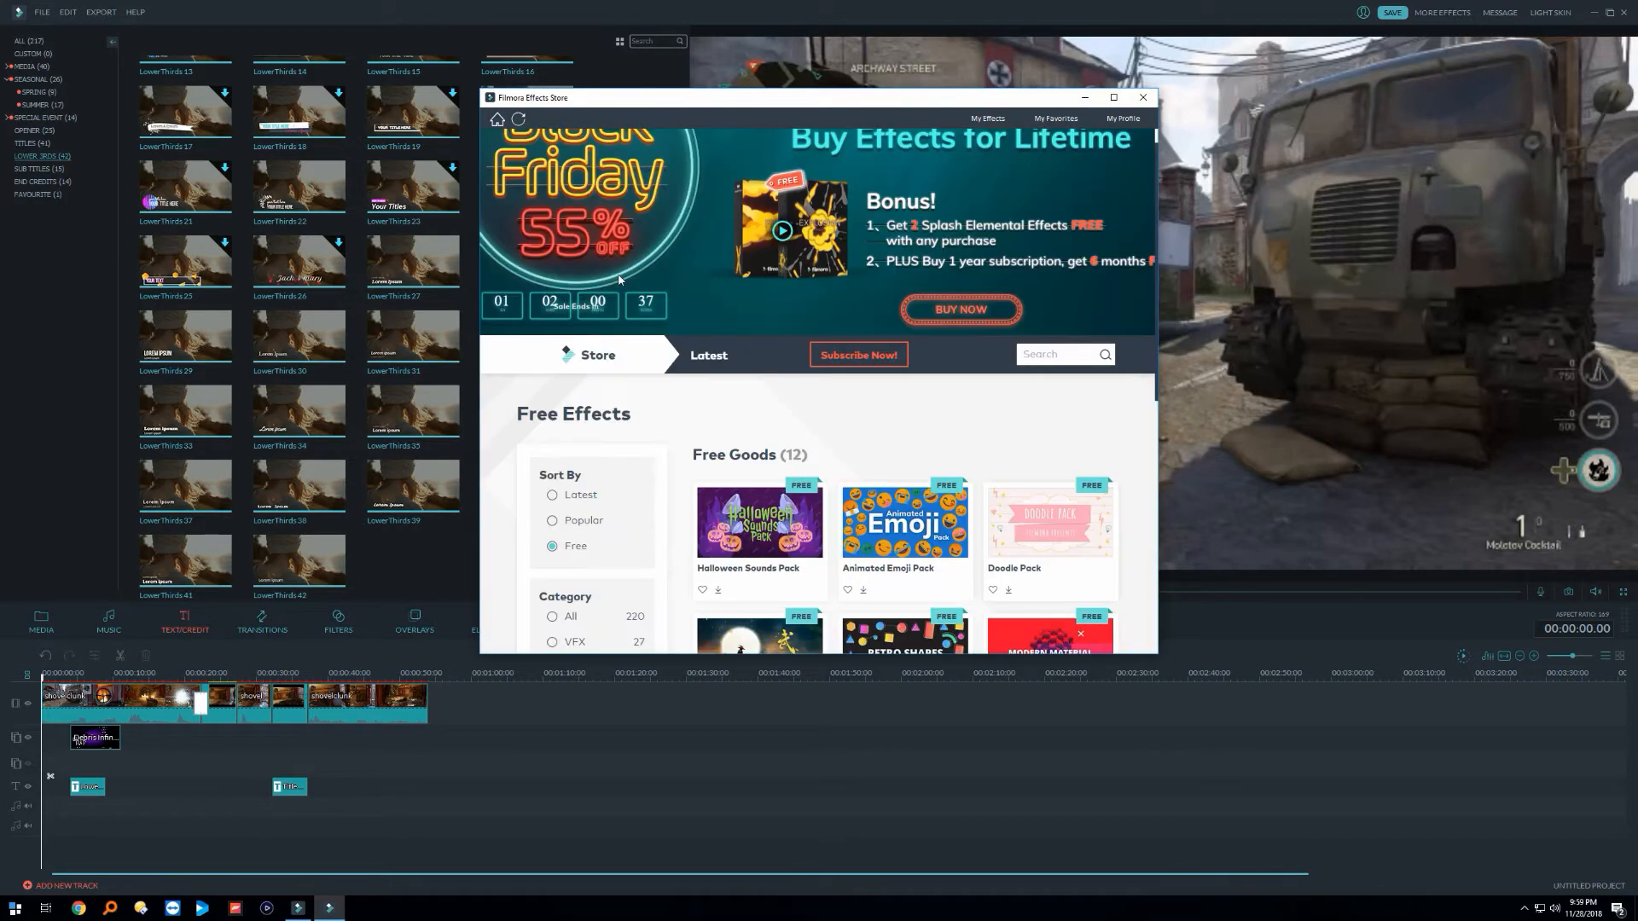
Step: View the latest effects in the store, then return to its home page and look over the seasonal and popular packs
click(702, 365)
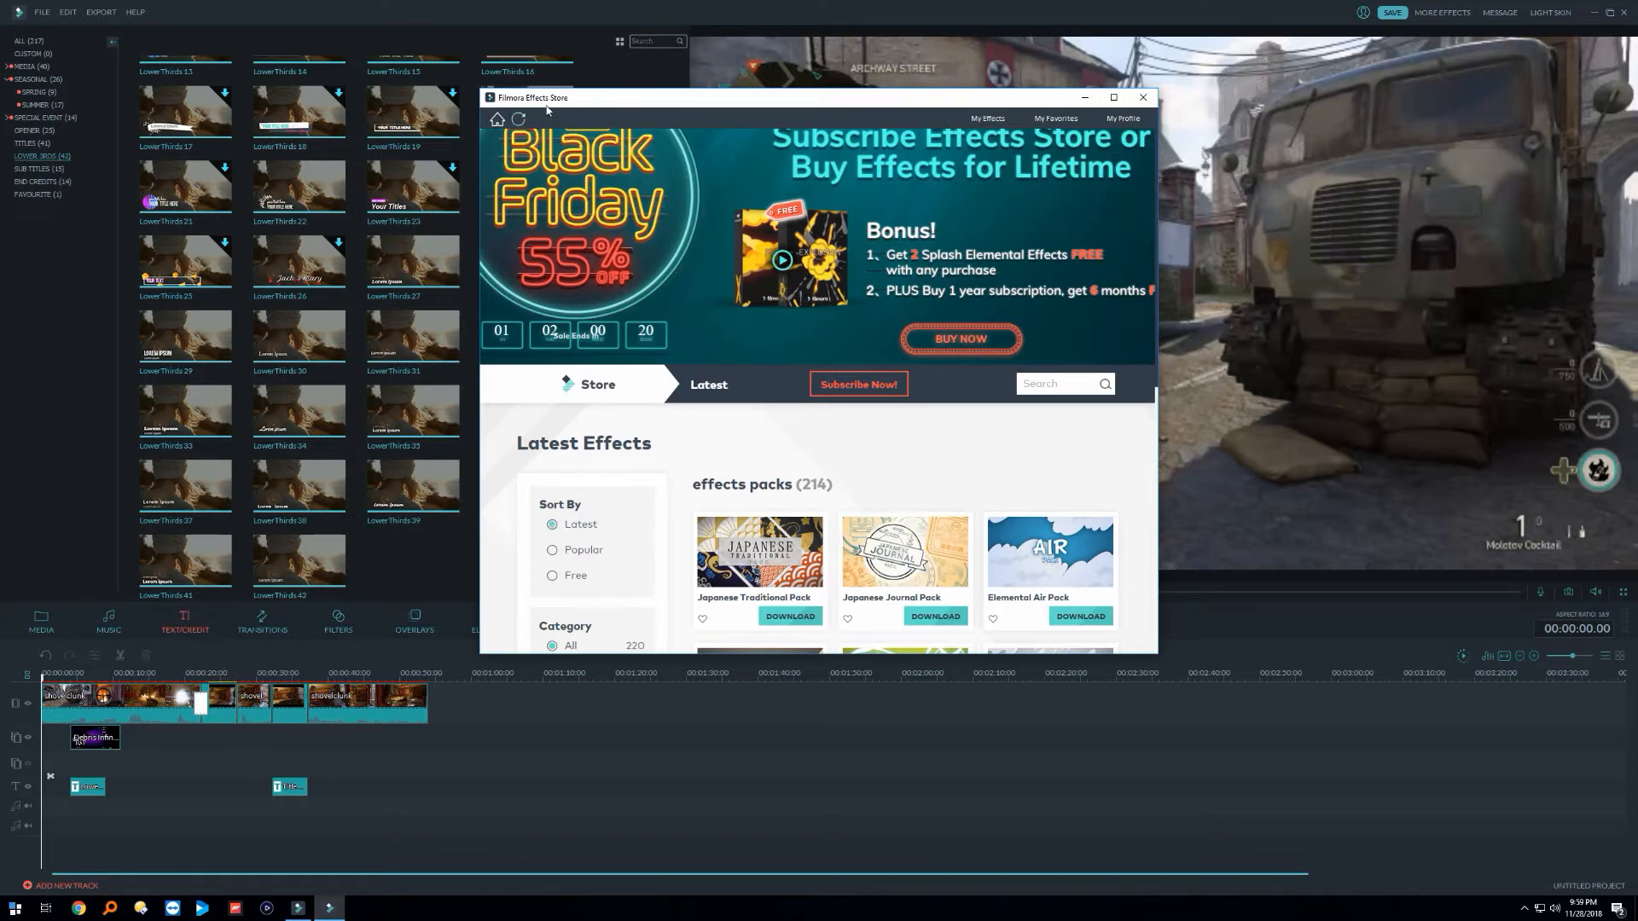
click(502, 123)
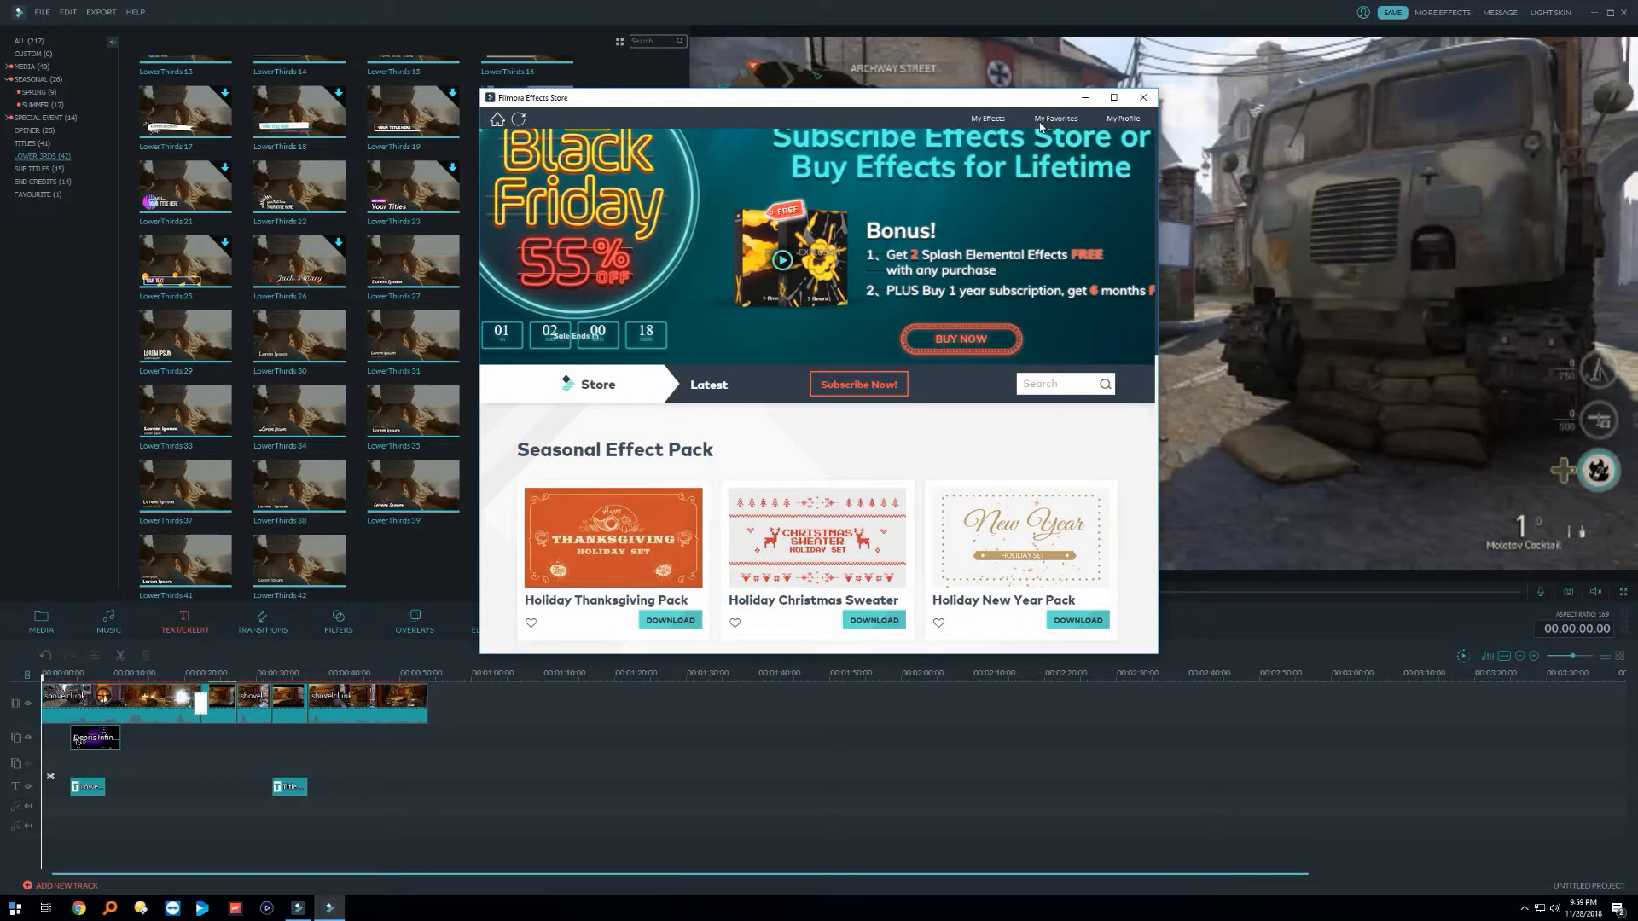
scroll(1050, 211, down, 3)
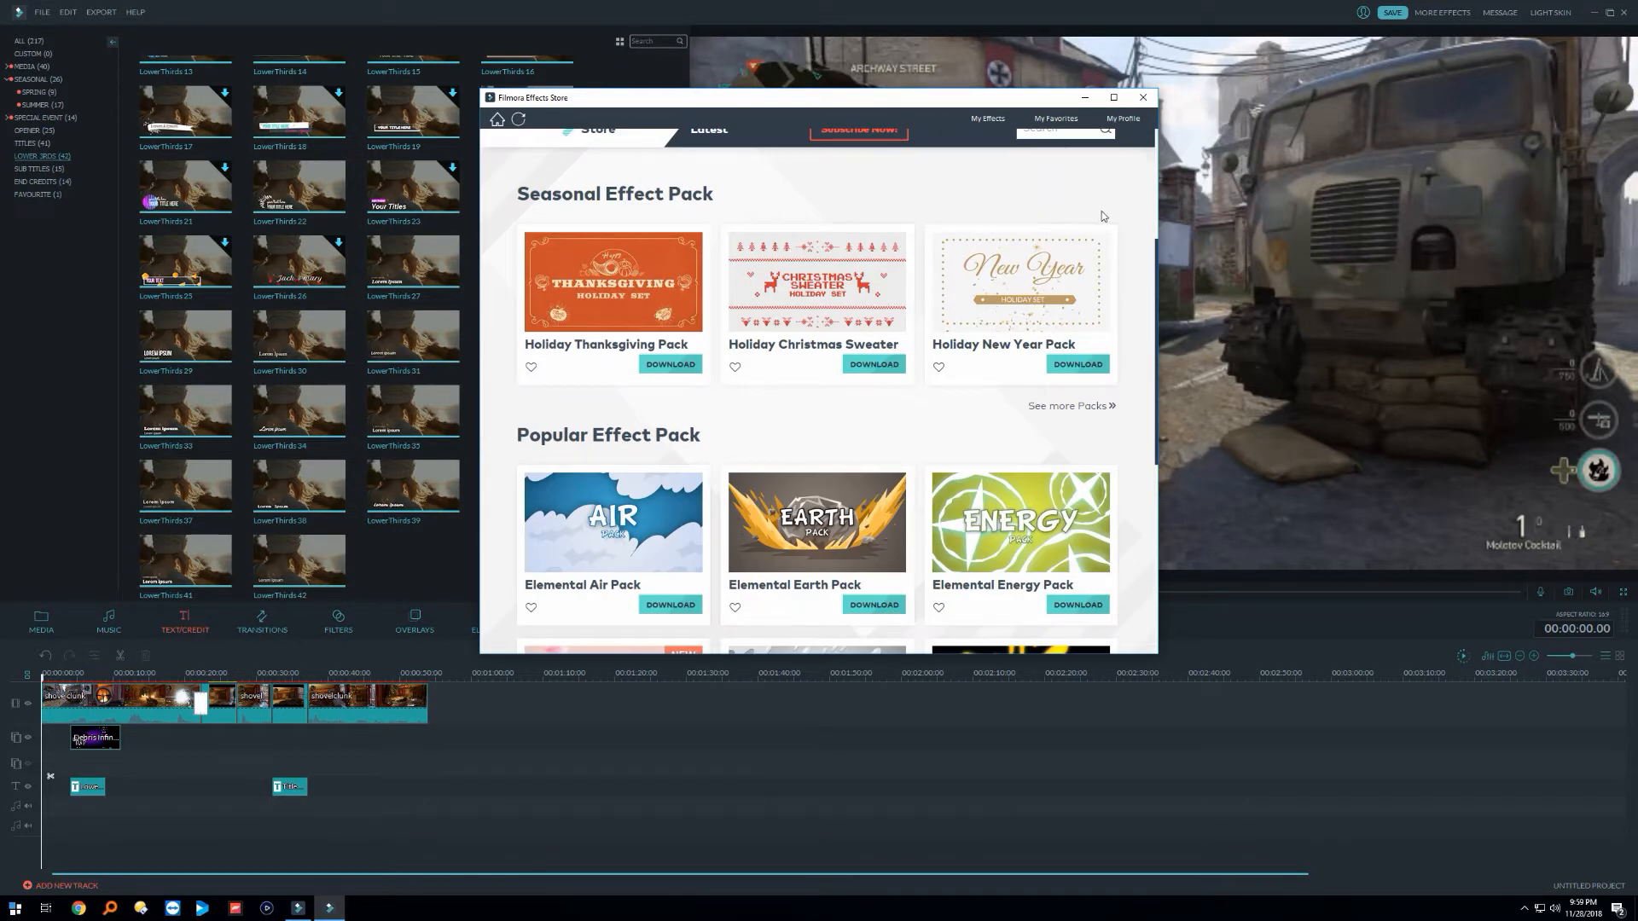
scroll(1102, 216, up, 3)
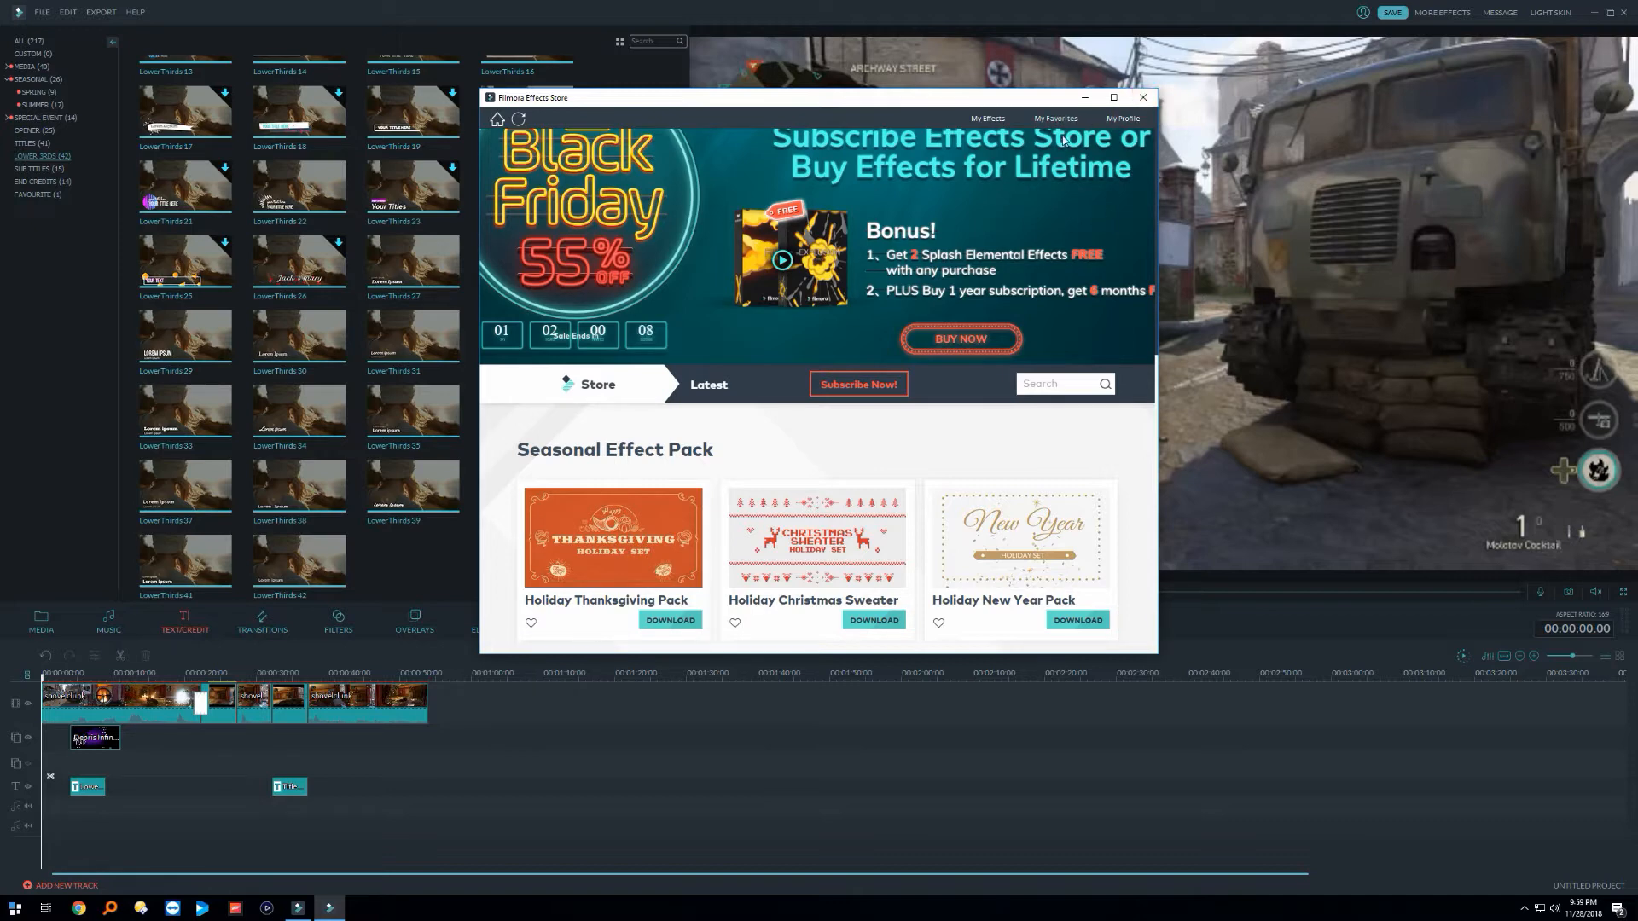
Step: Review the store's profile page and close the store, then check the Wondershare account's plan details and close them
click(1133, 122)
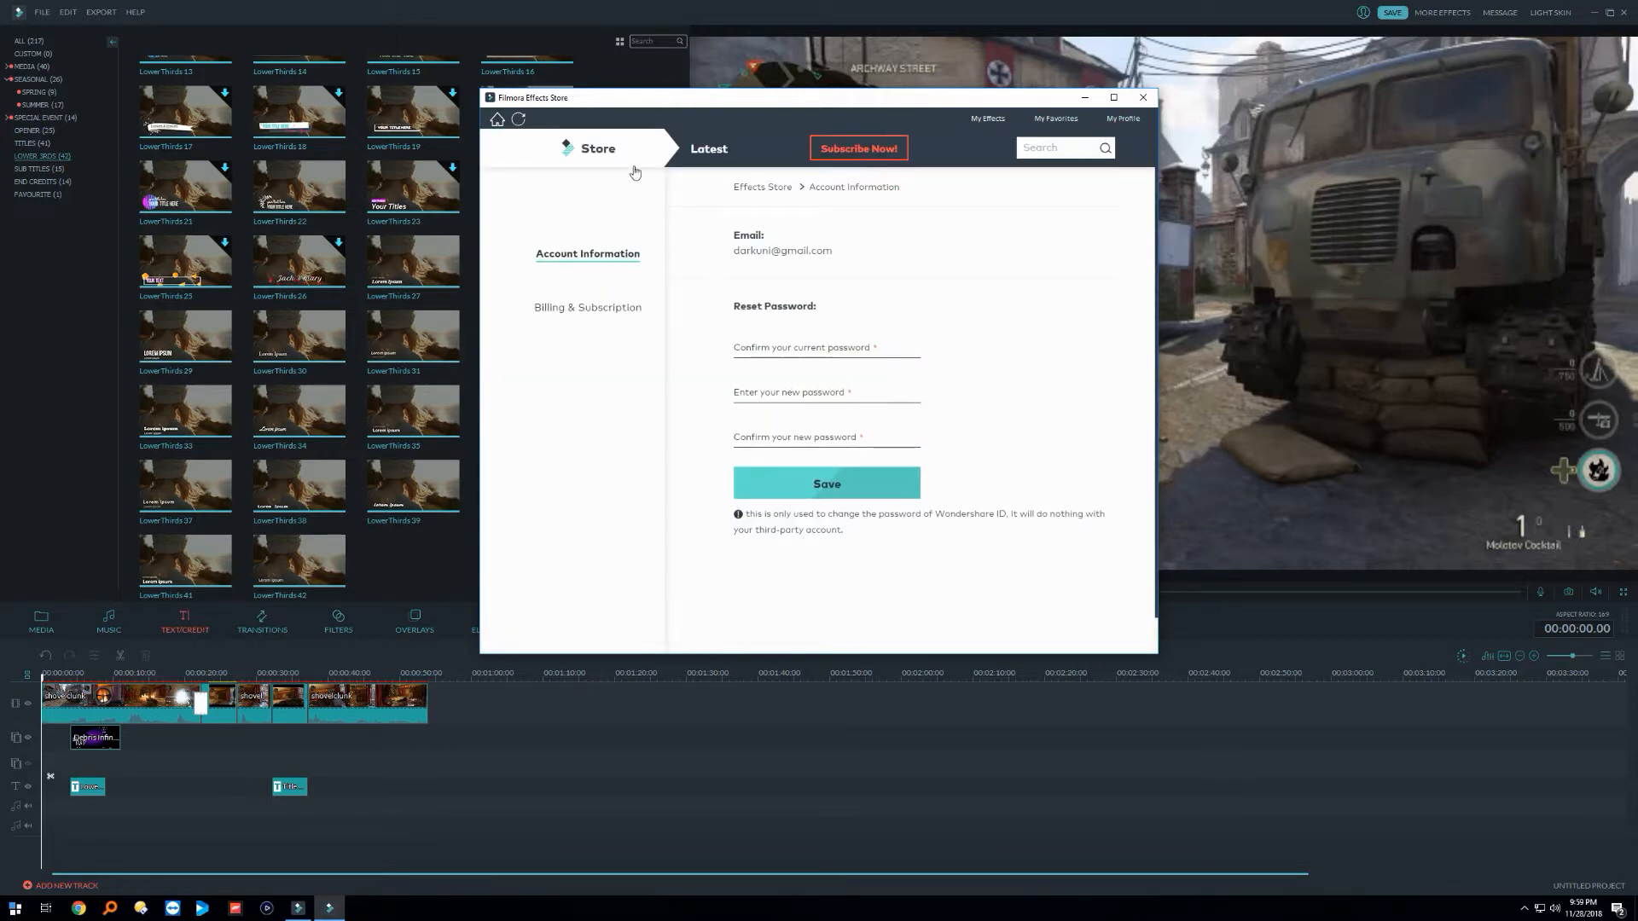
click(1143, 98)
click(1364, 12)
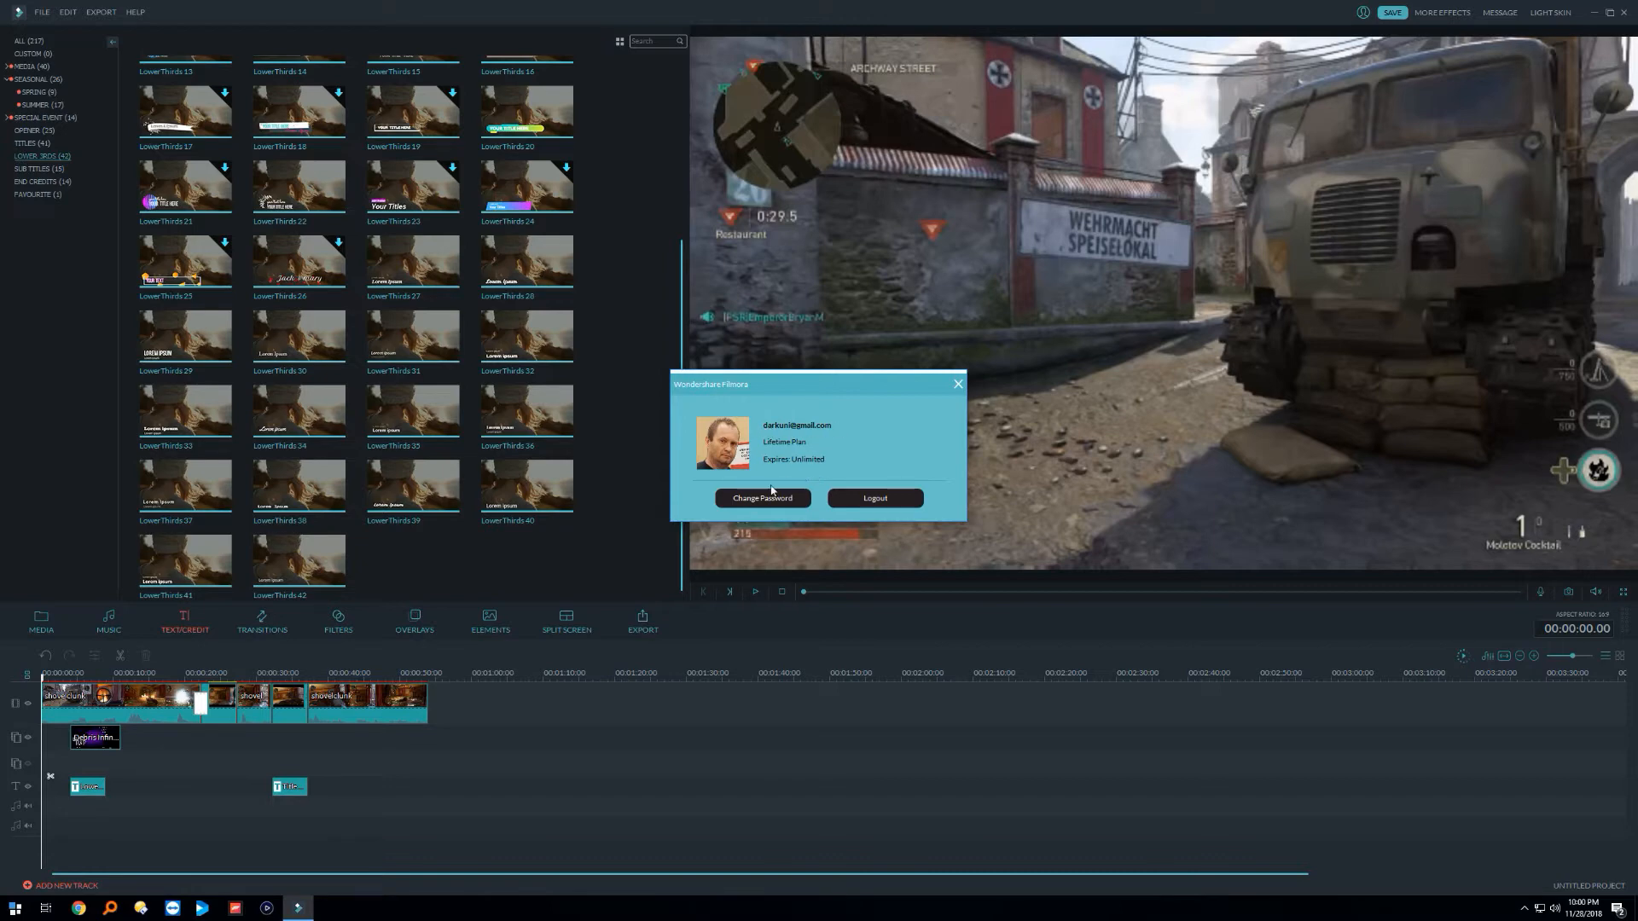
click(957, 383)
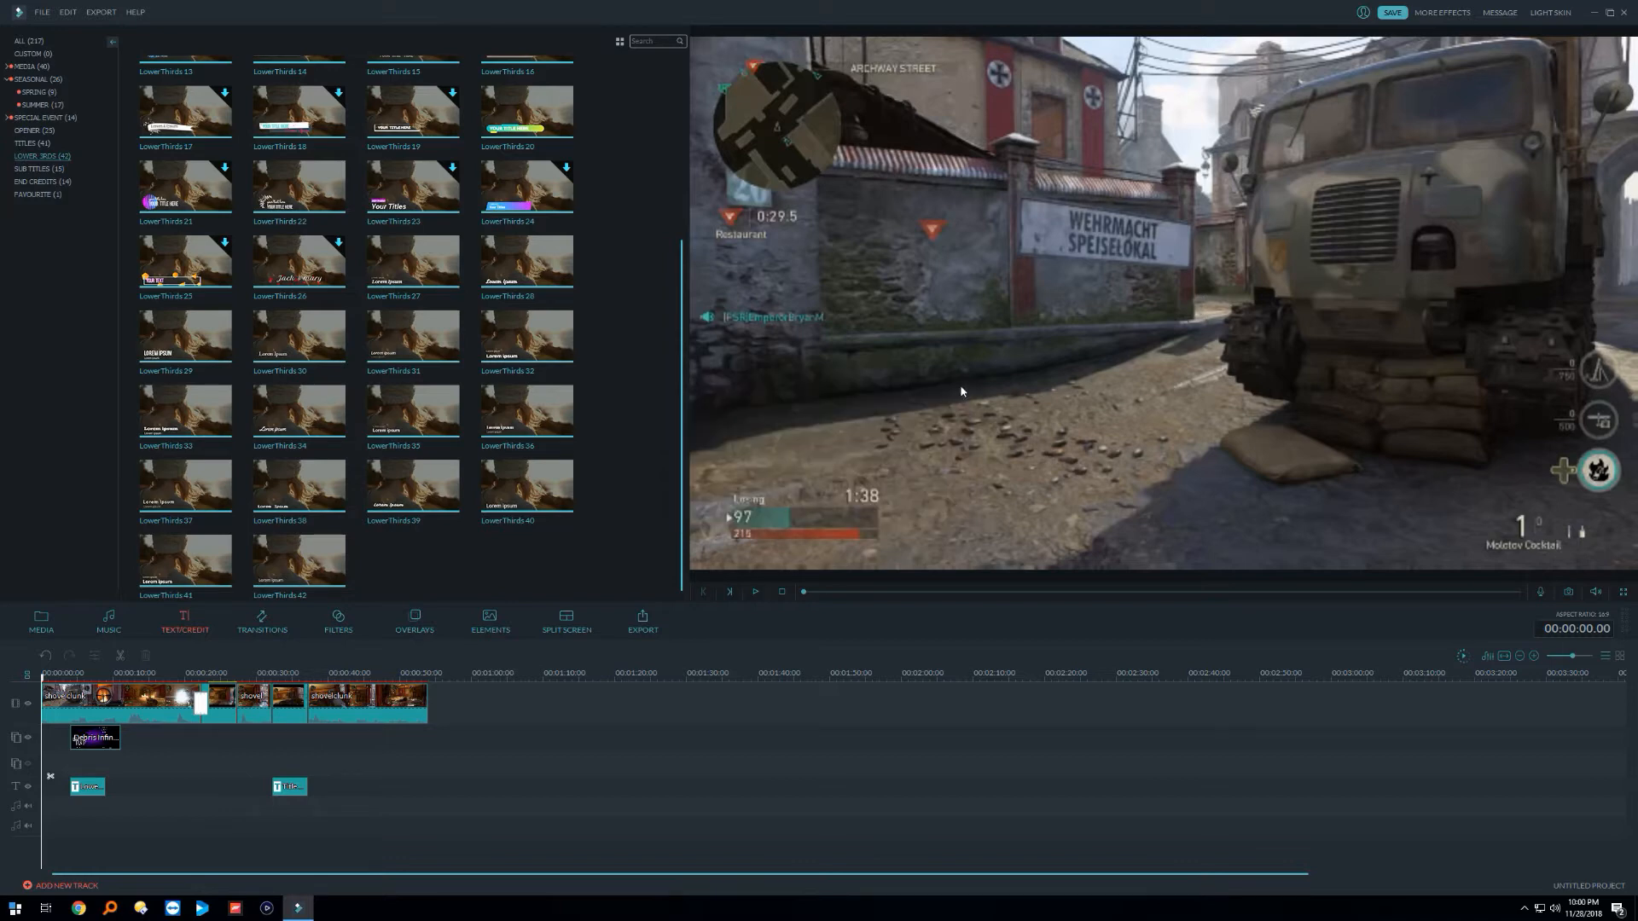
Step: Examine the available help and support resources and the project file commands
click(134, 12)
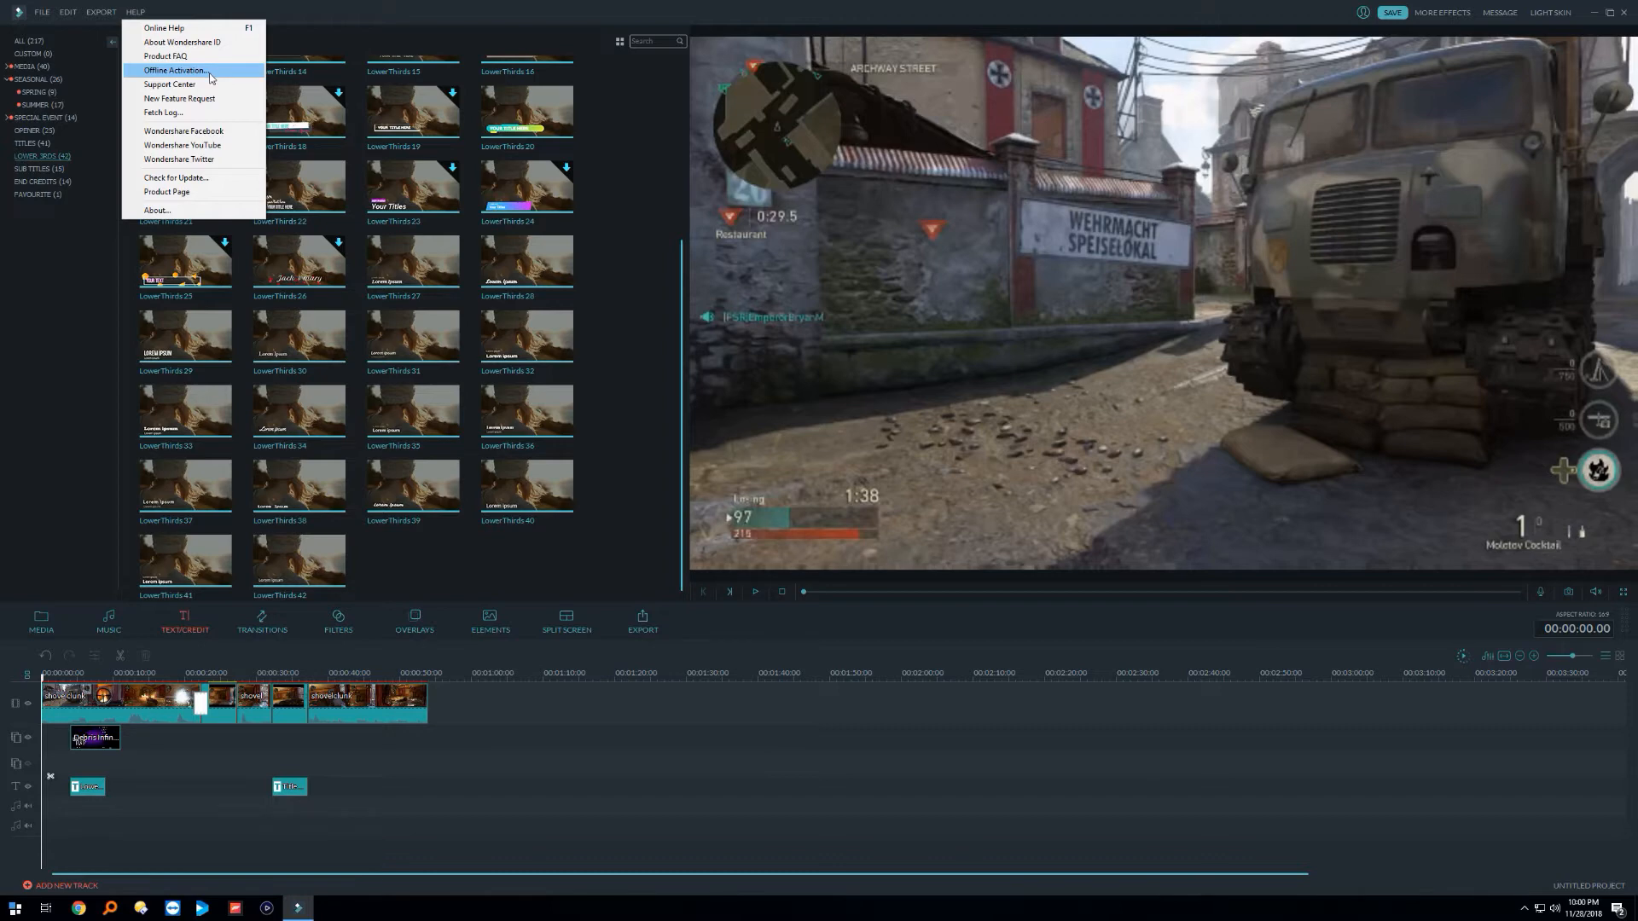
mouse_move(55, 12)
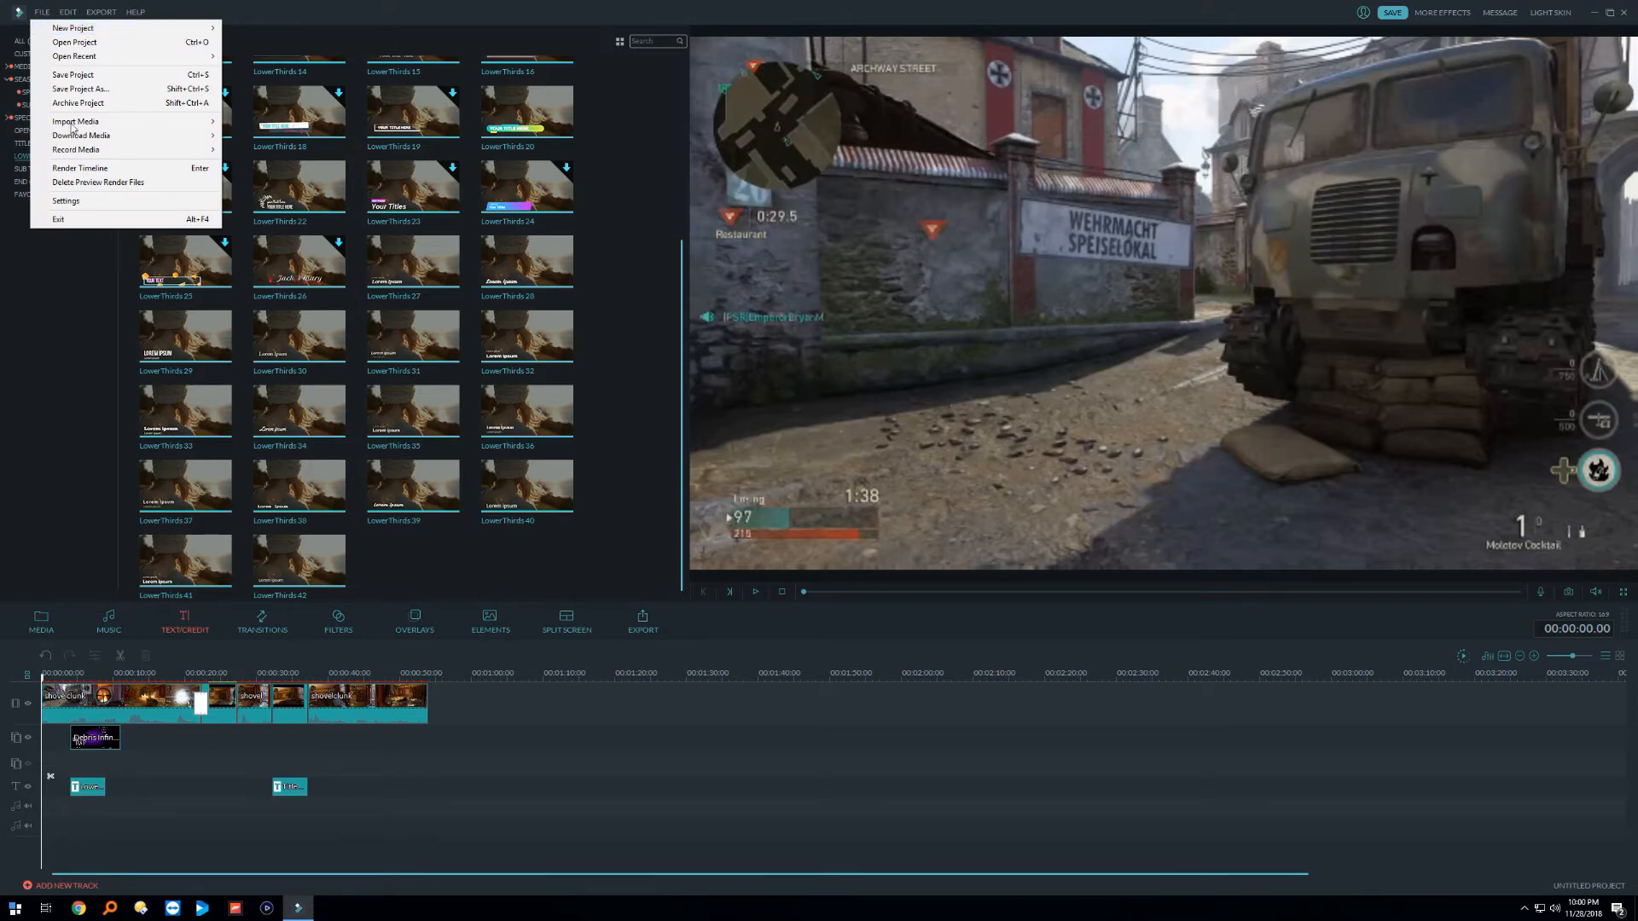
Step: View the video preview in full screen twice, returning to the editing workspace each time
click(62, 302)
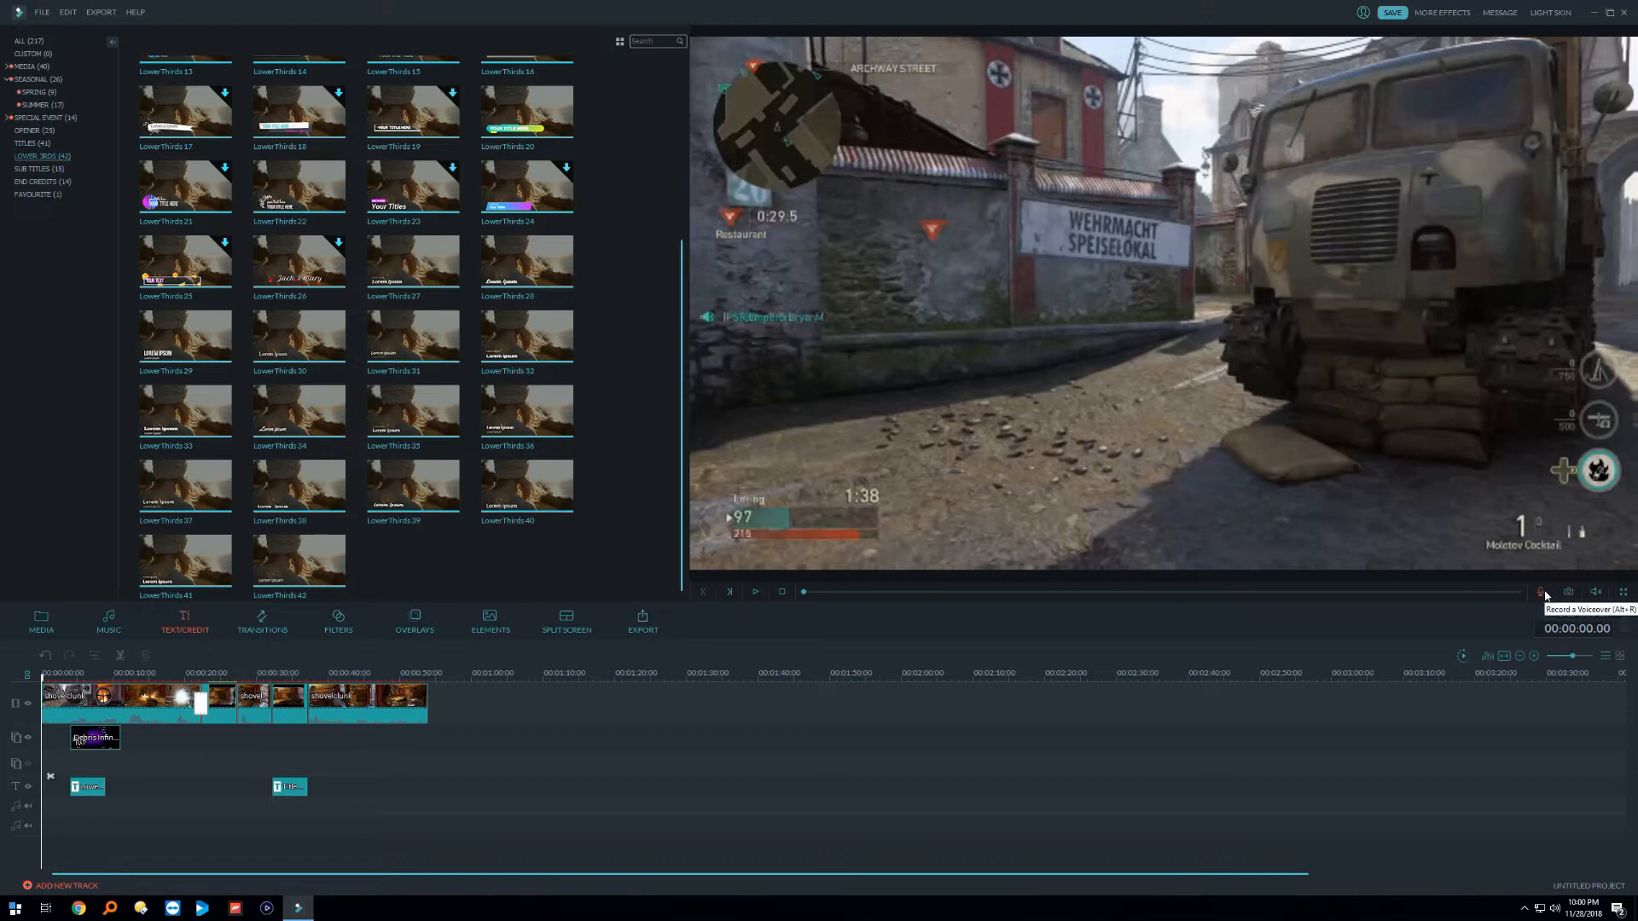
click(1624, 593)
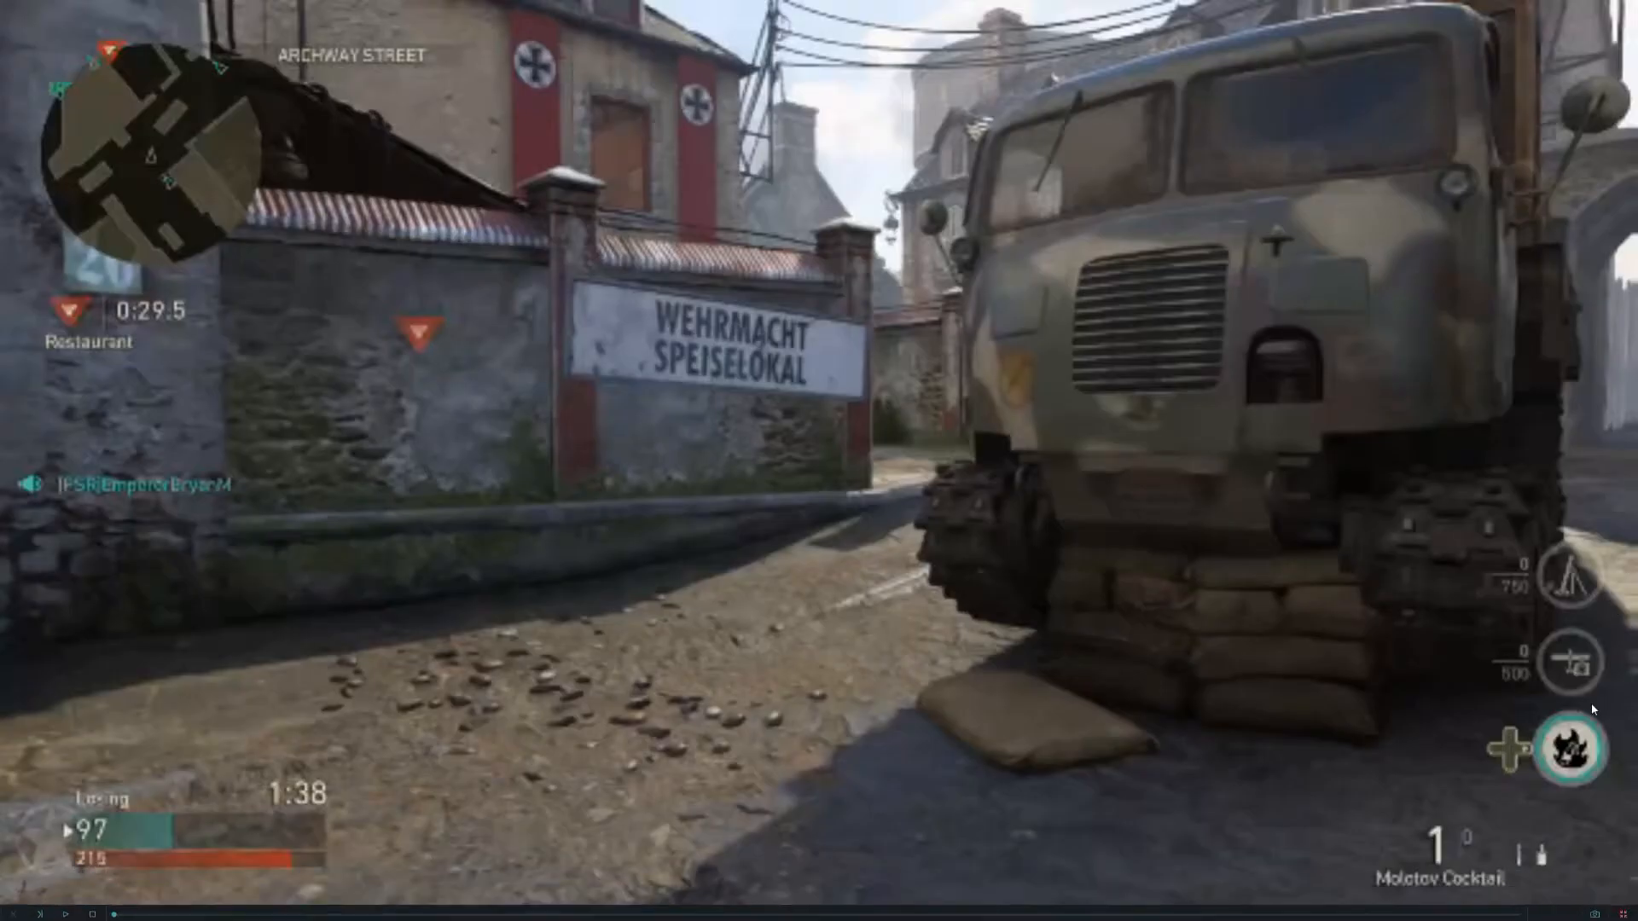
click(1625, 876)
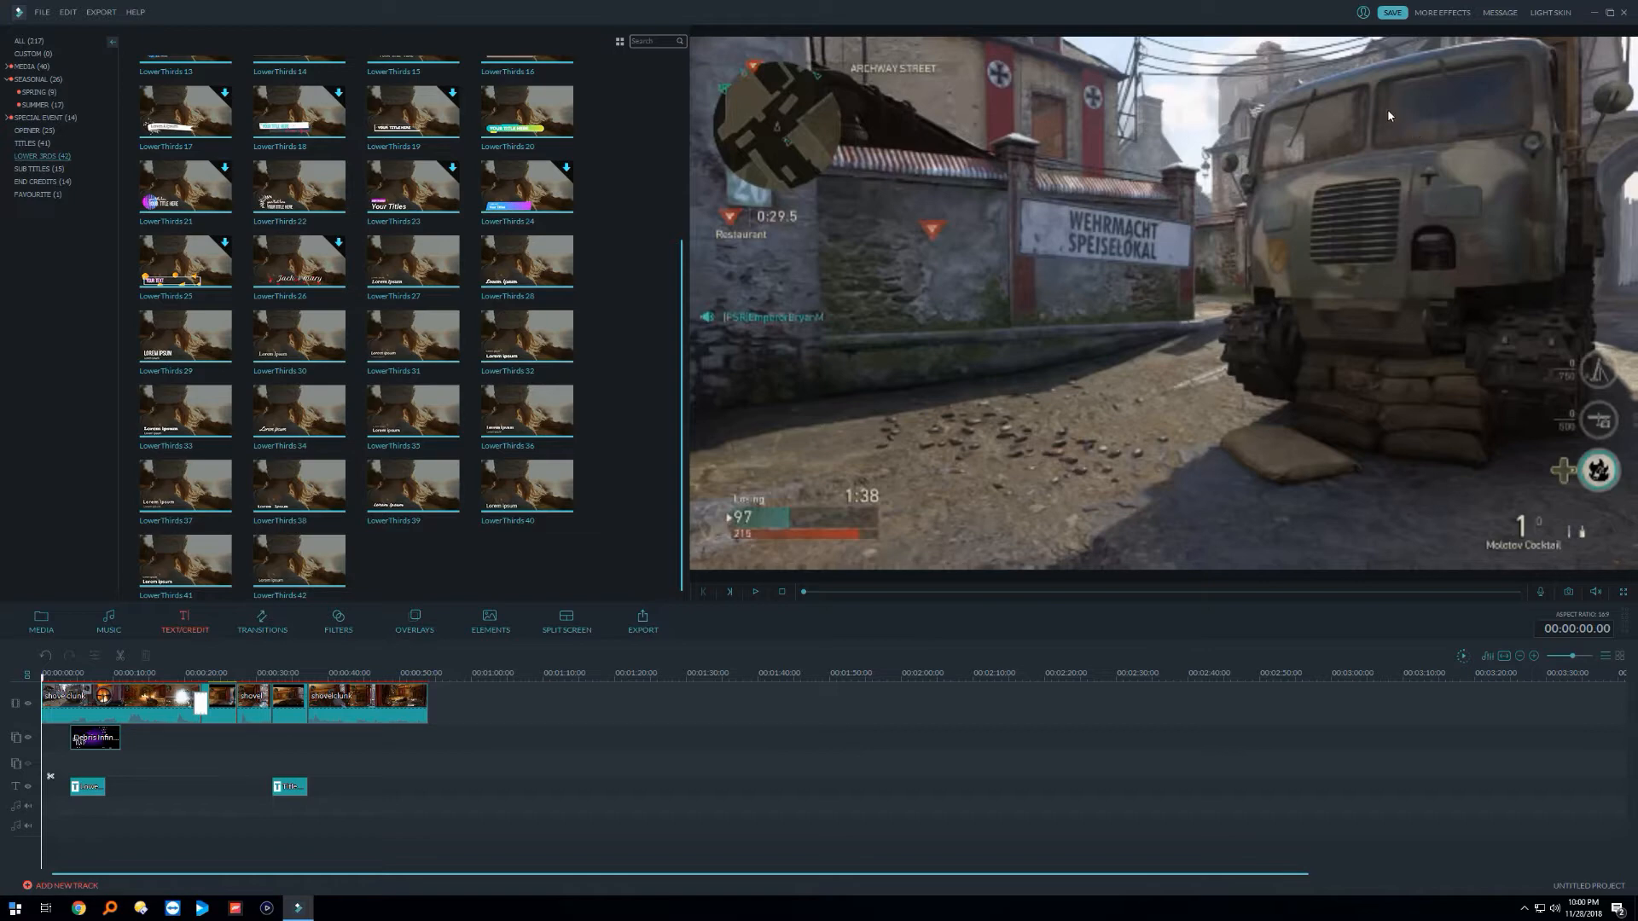
click(1623, 592)
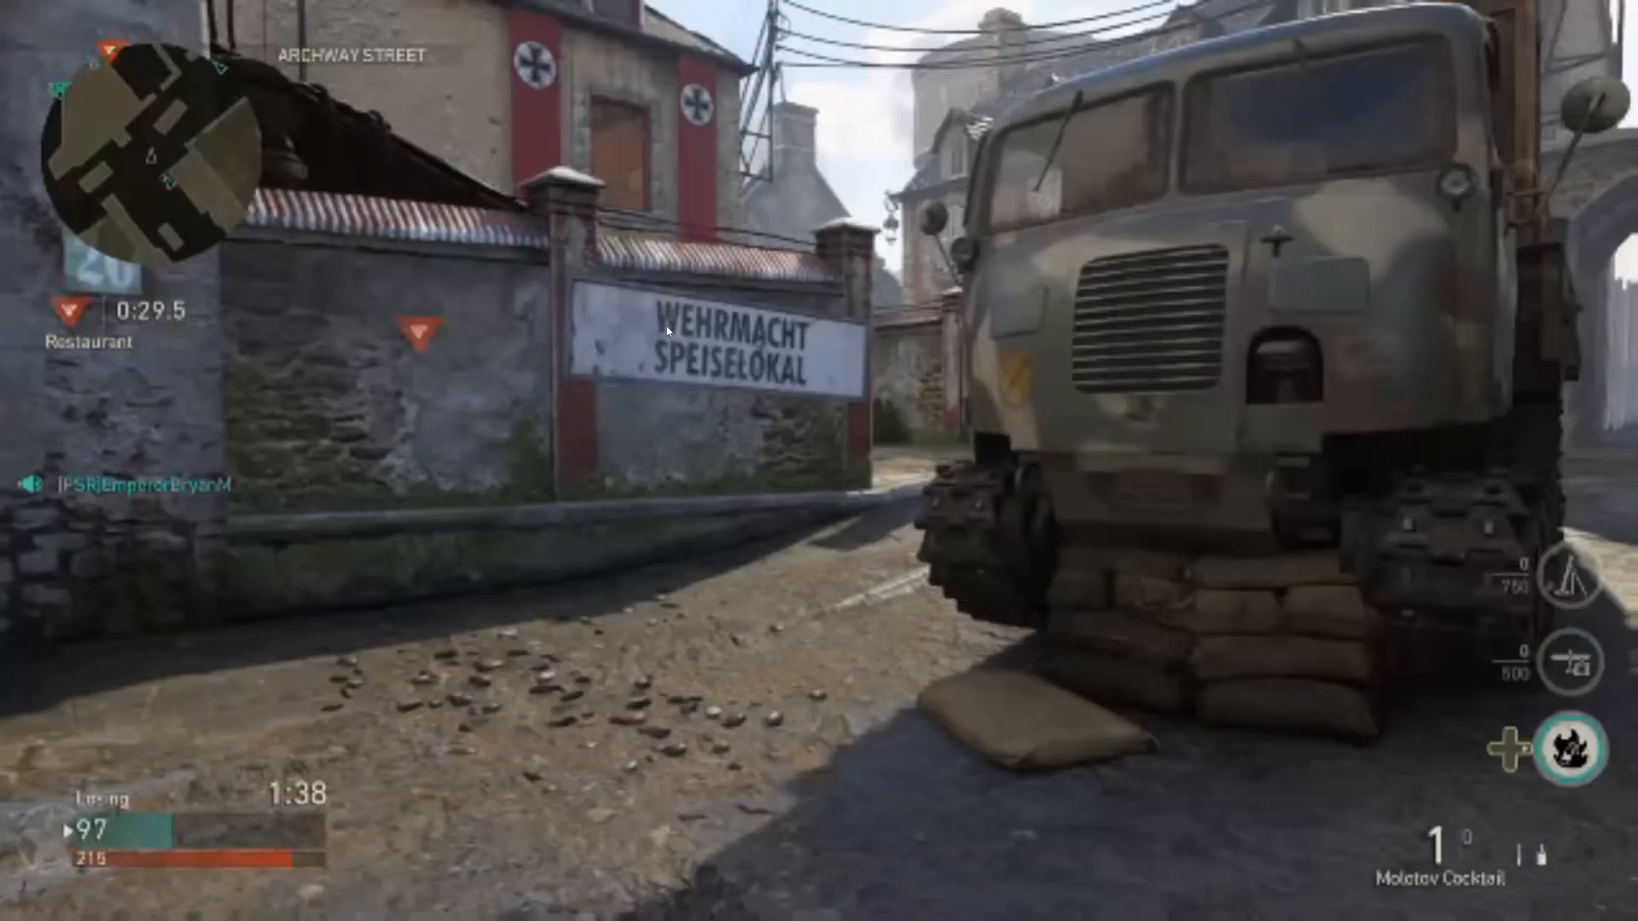
mouse_move(1626, 876)
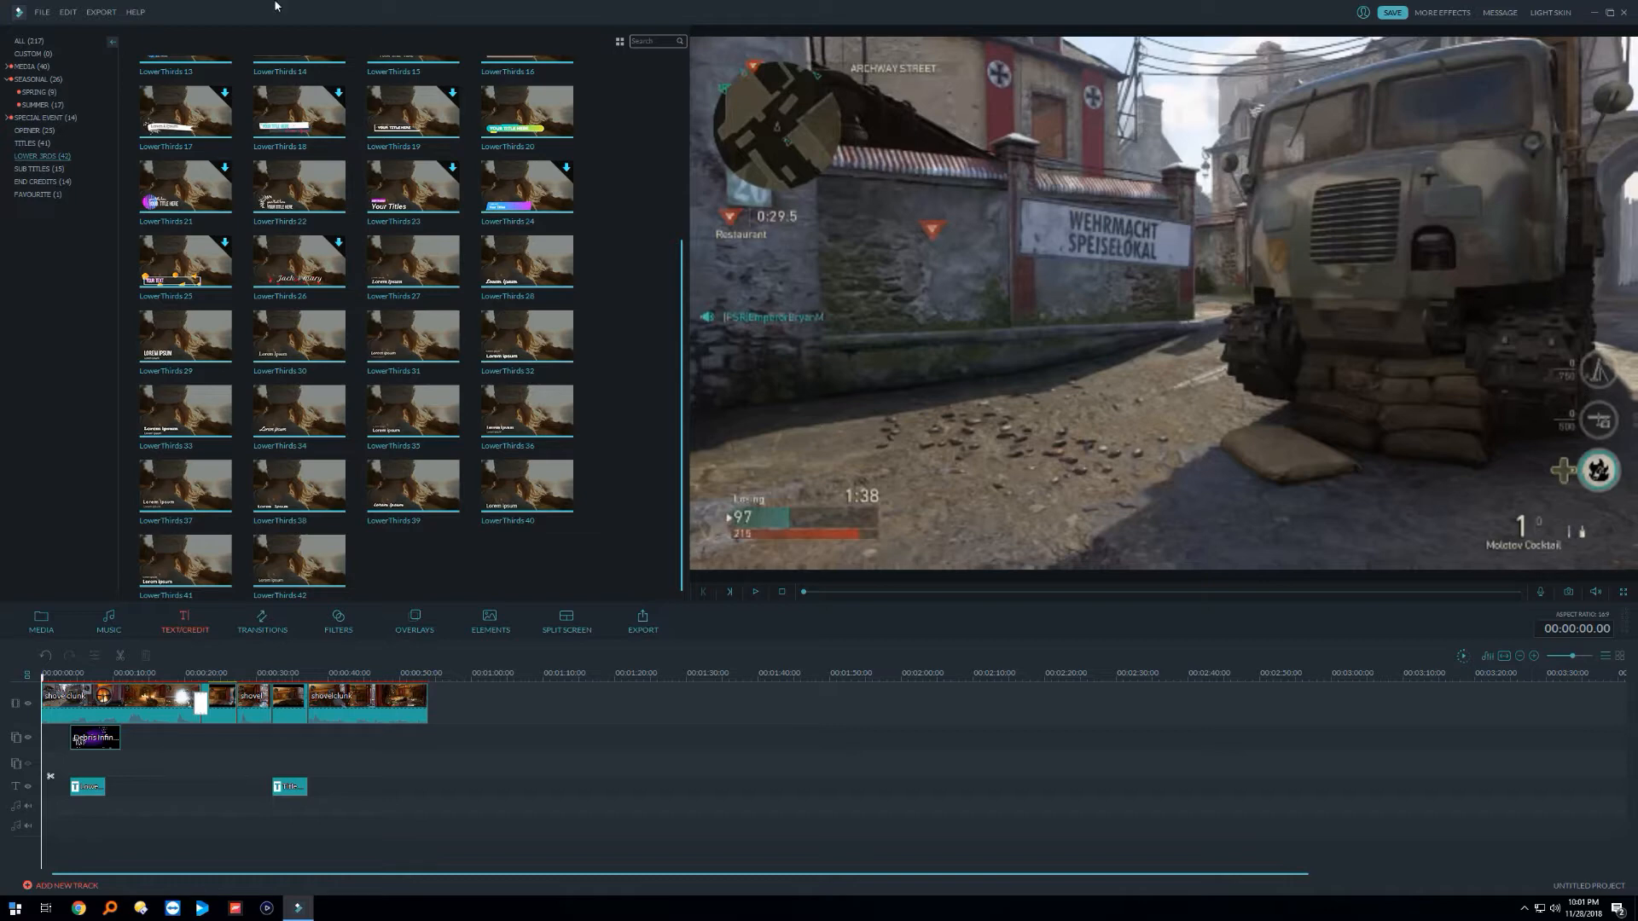
click(75, 12)
mouse_move(100, 15)
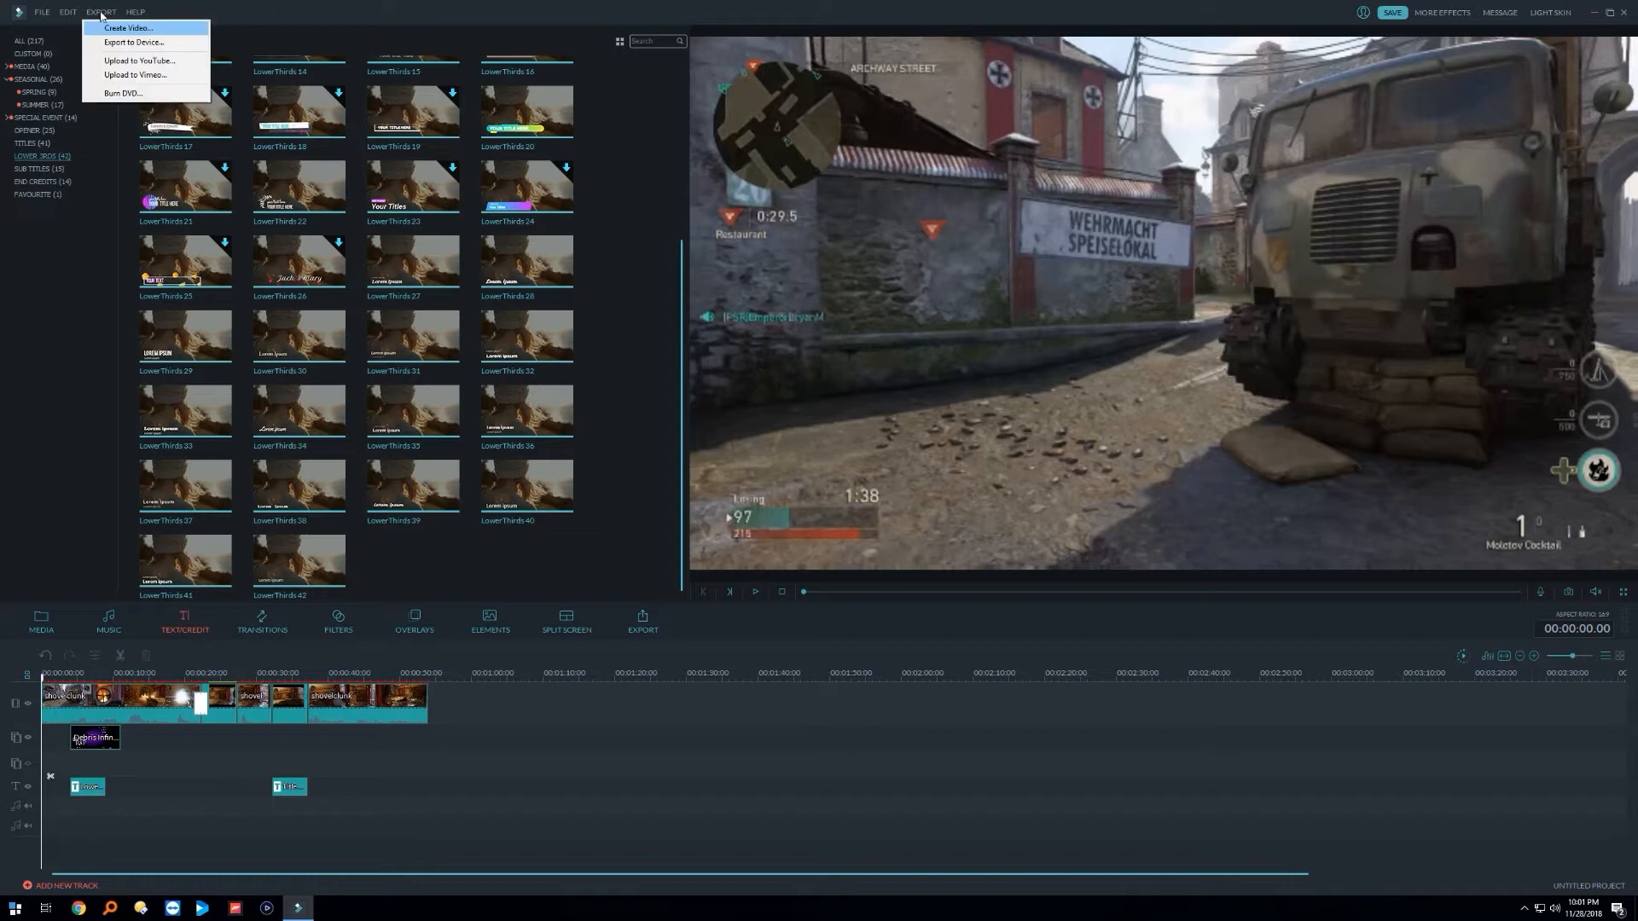
mouse_move(42, 13)
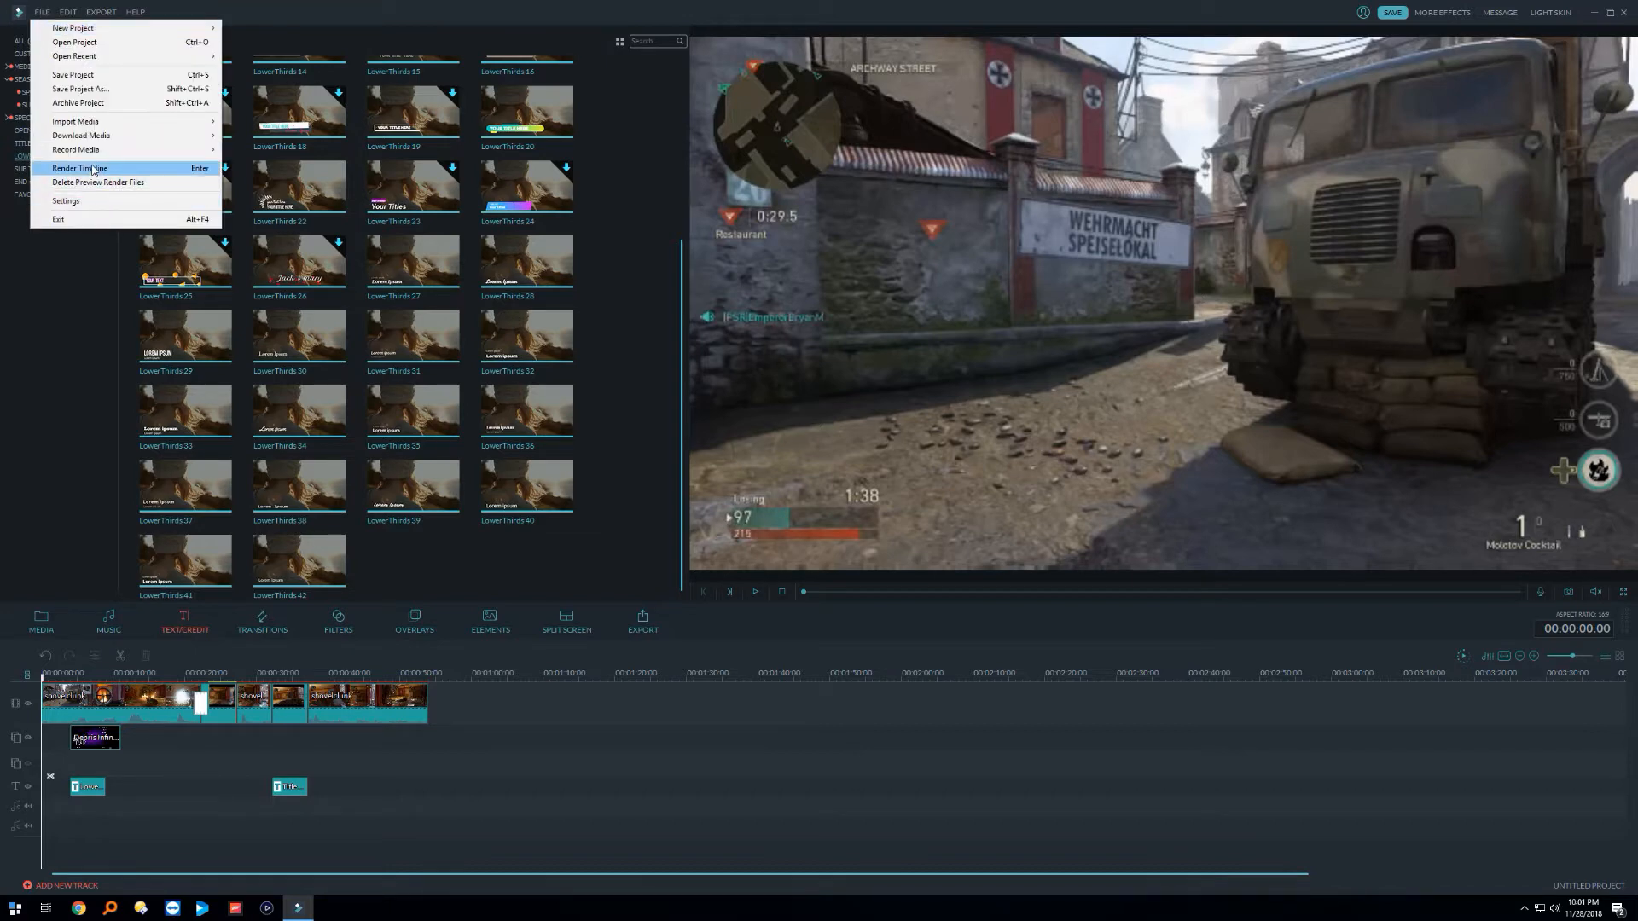
click(219, 12)
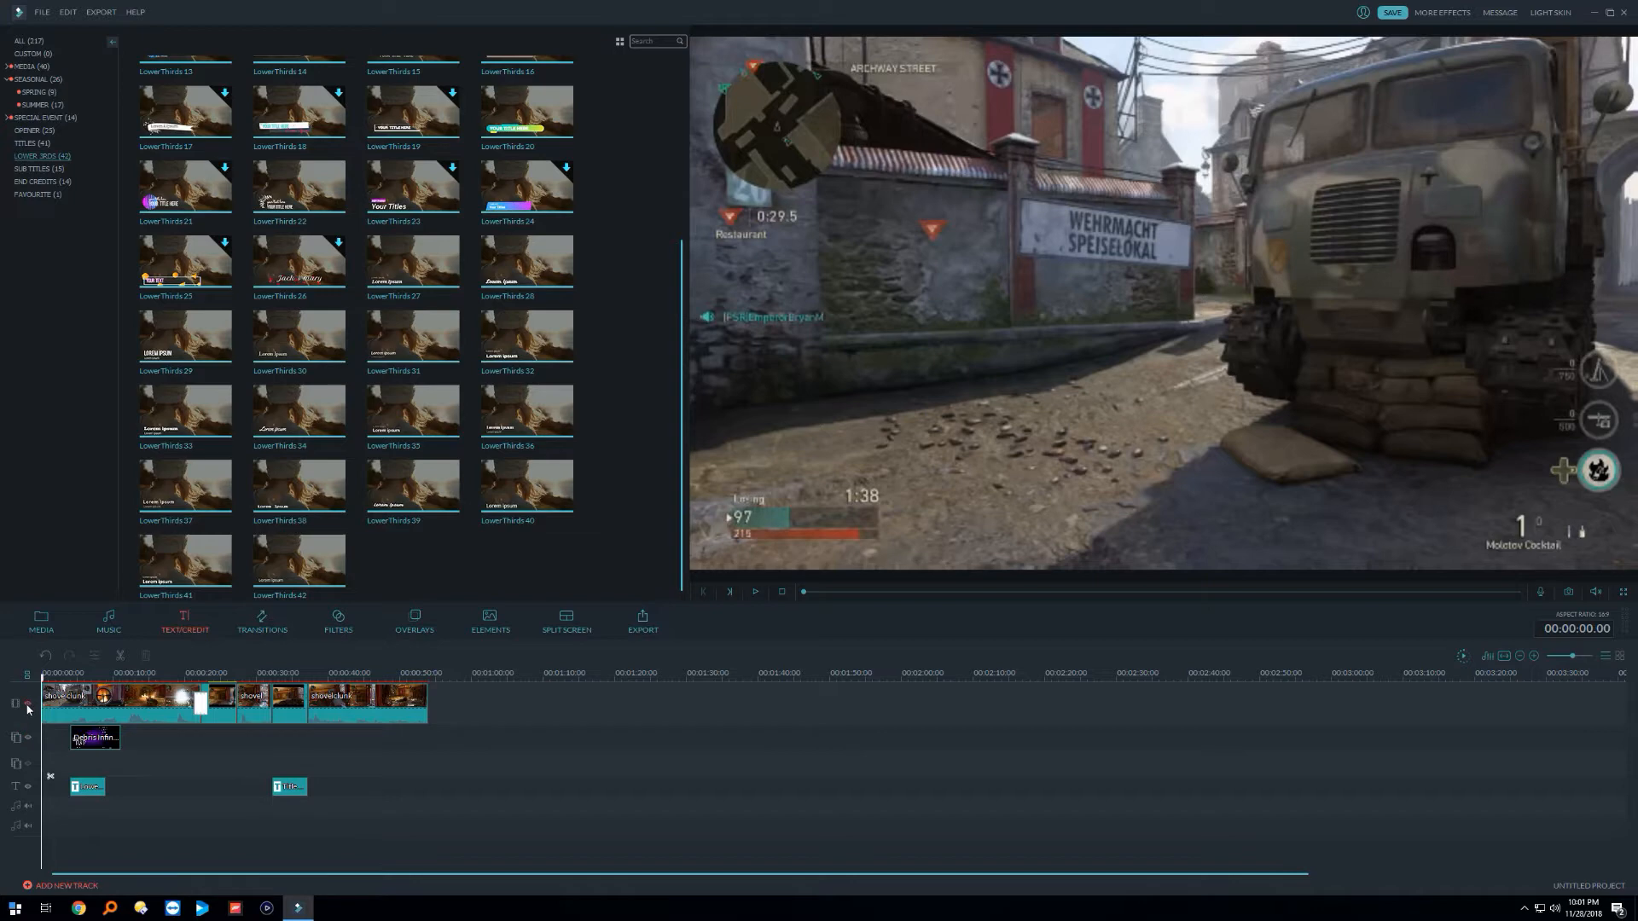
Step: Explore the first clip's Tilt-Shift, Mosaic and Face Off power tools, try several Face Off masks, and cancel the changes
right_click(126, 713)
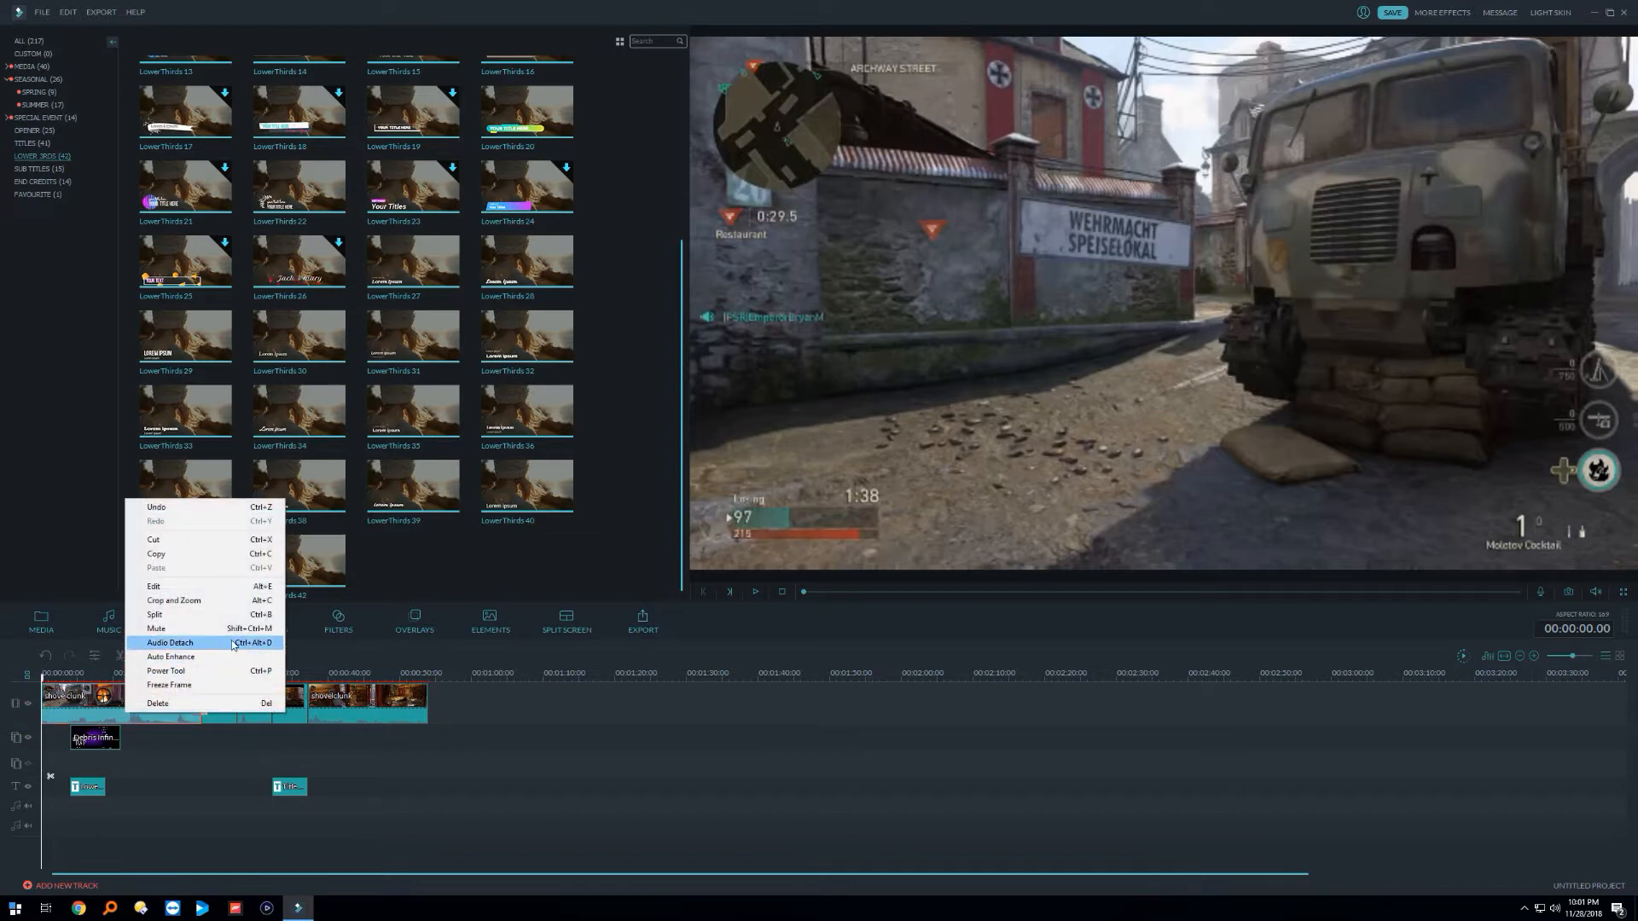
click(204, 674)
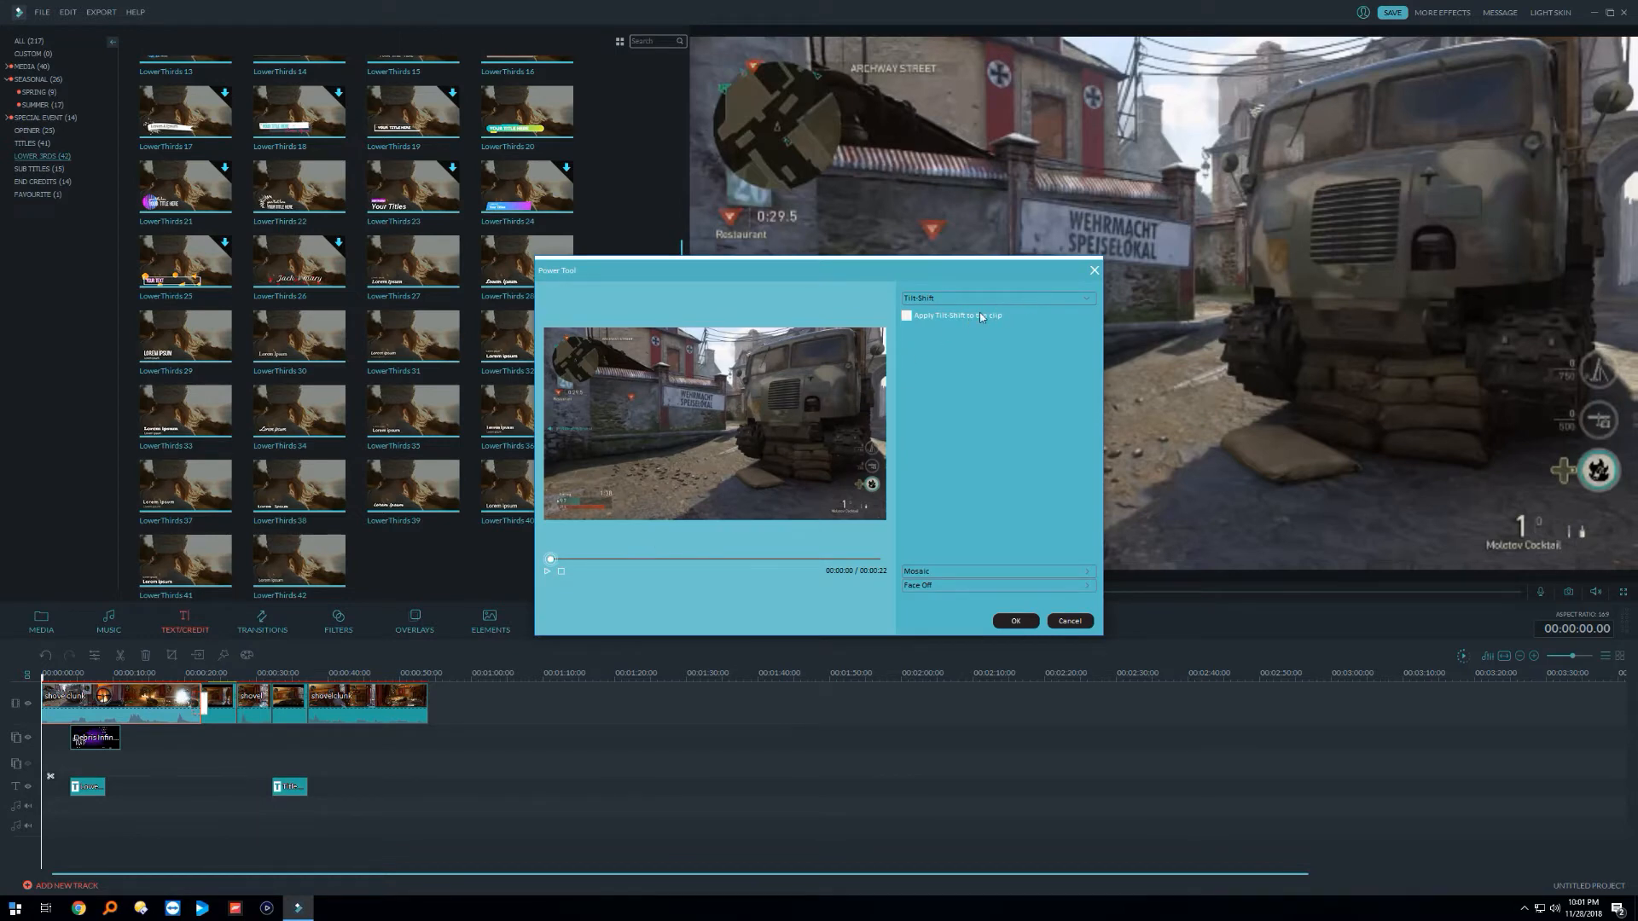
click(929, 571)
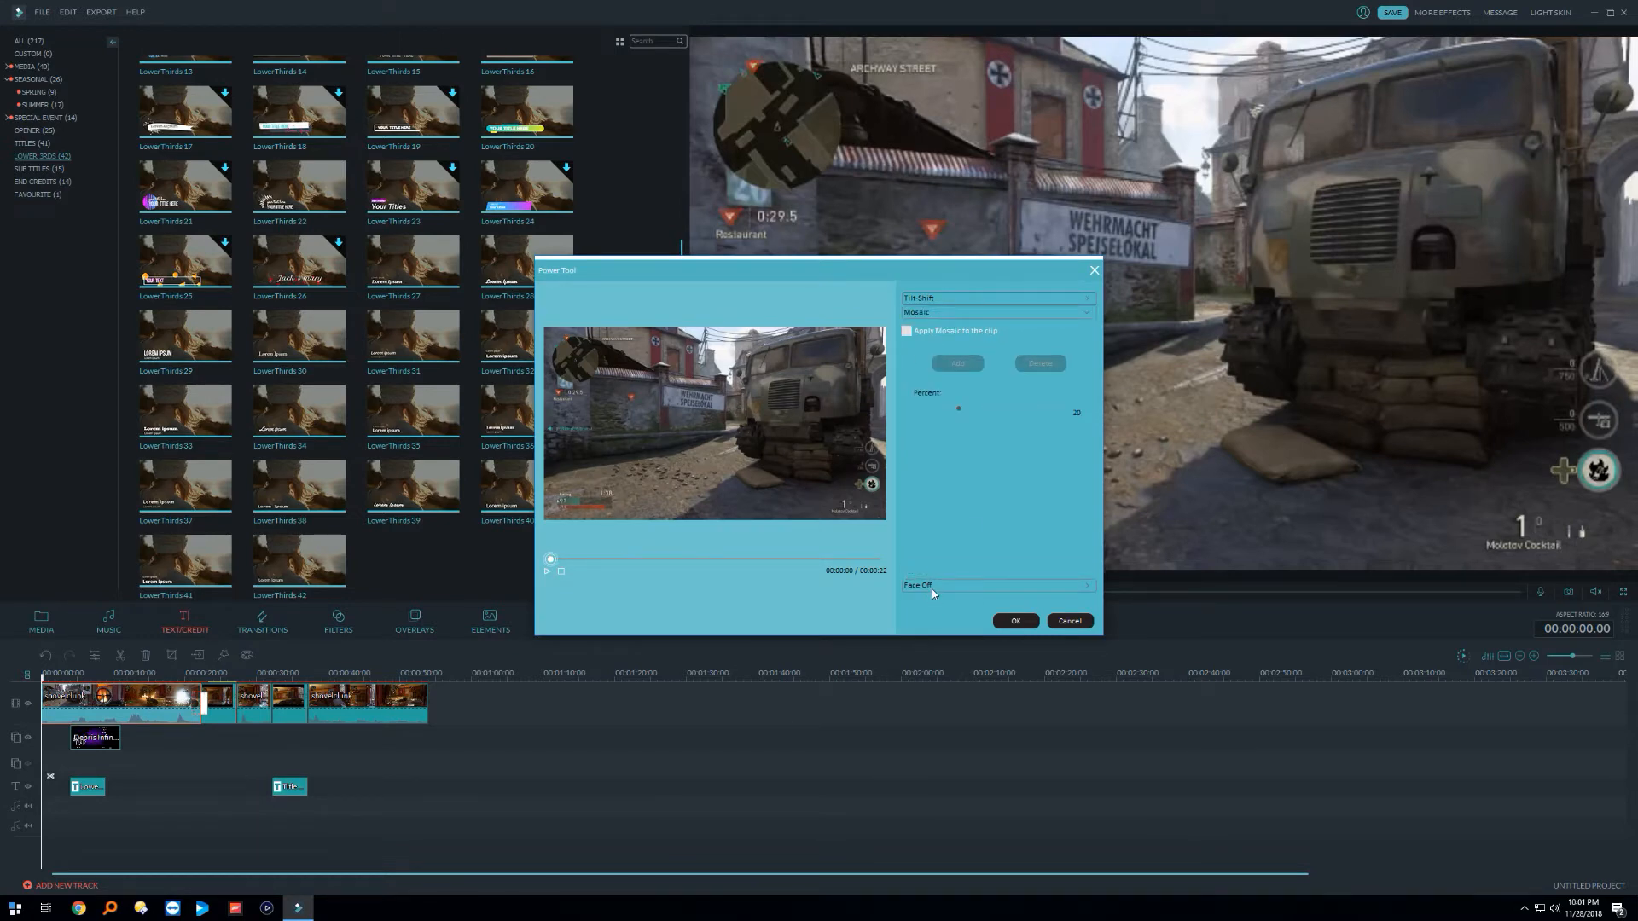
click(932, 587)
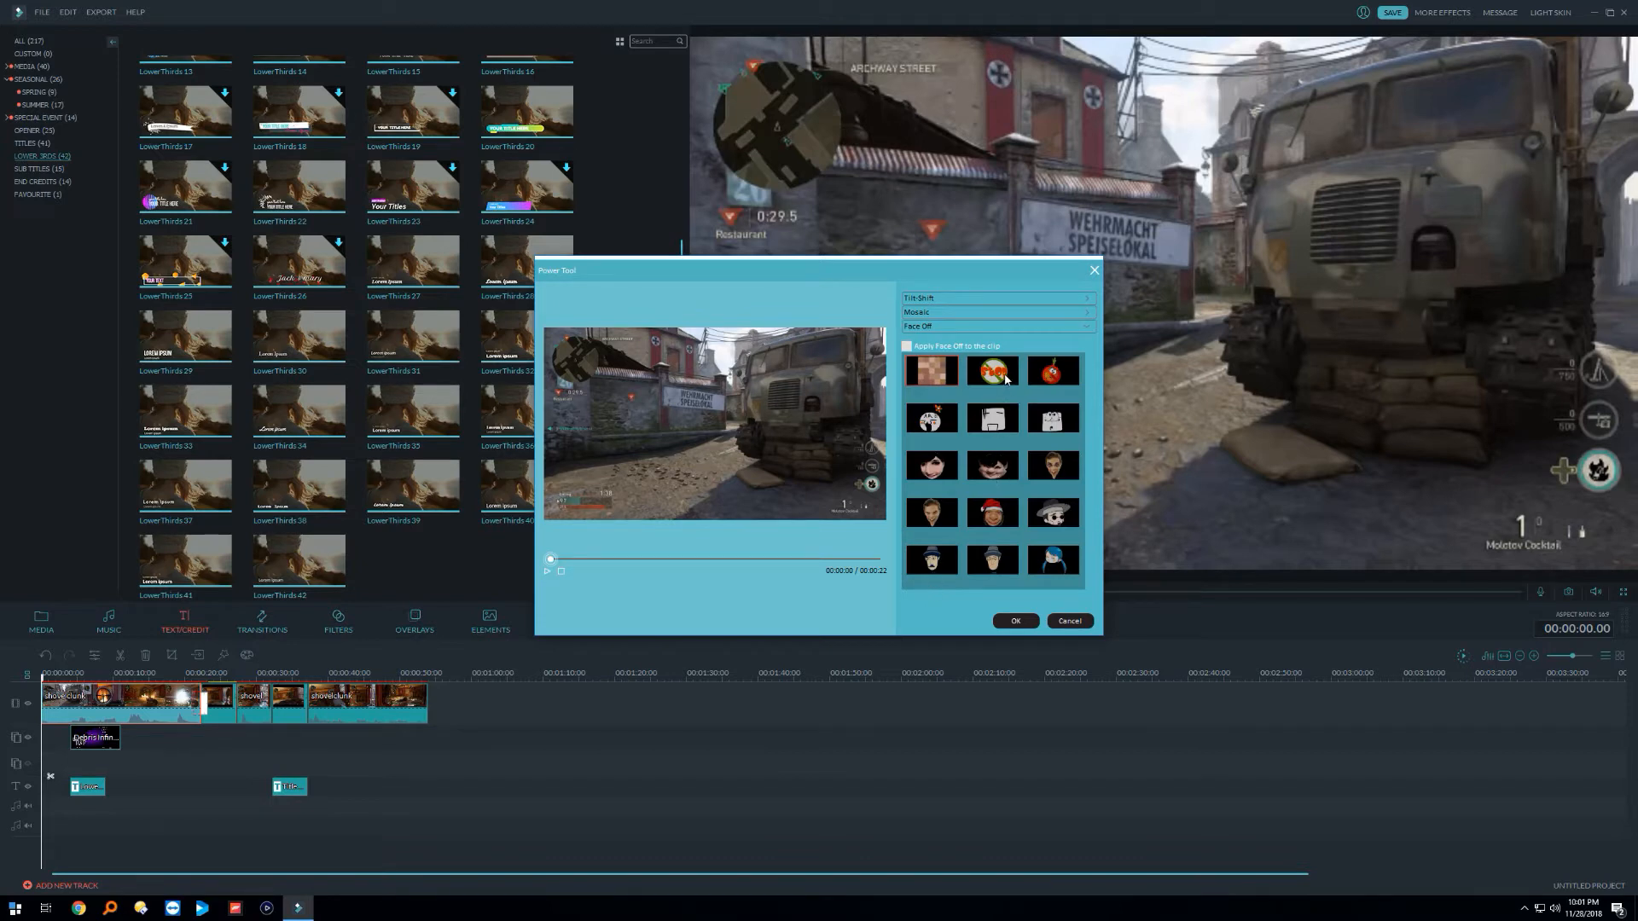
click(907, 346)
click(994, 375)
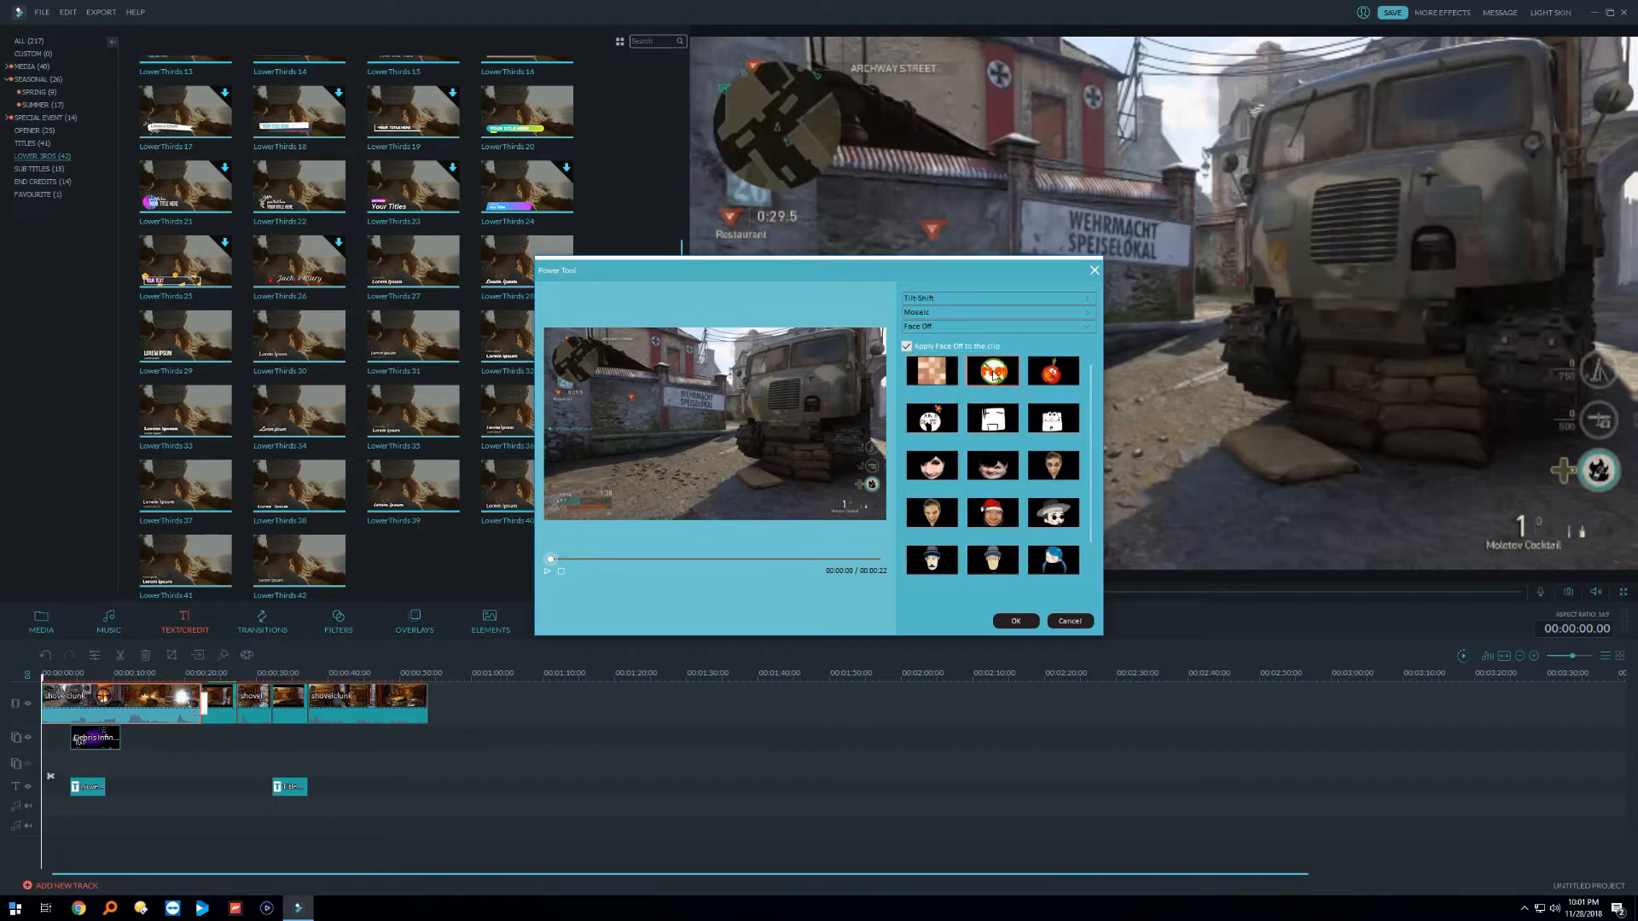
click(927, 470)
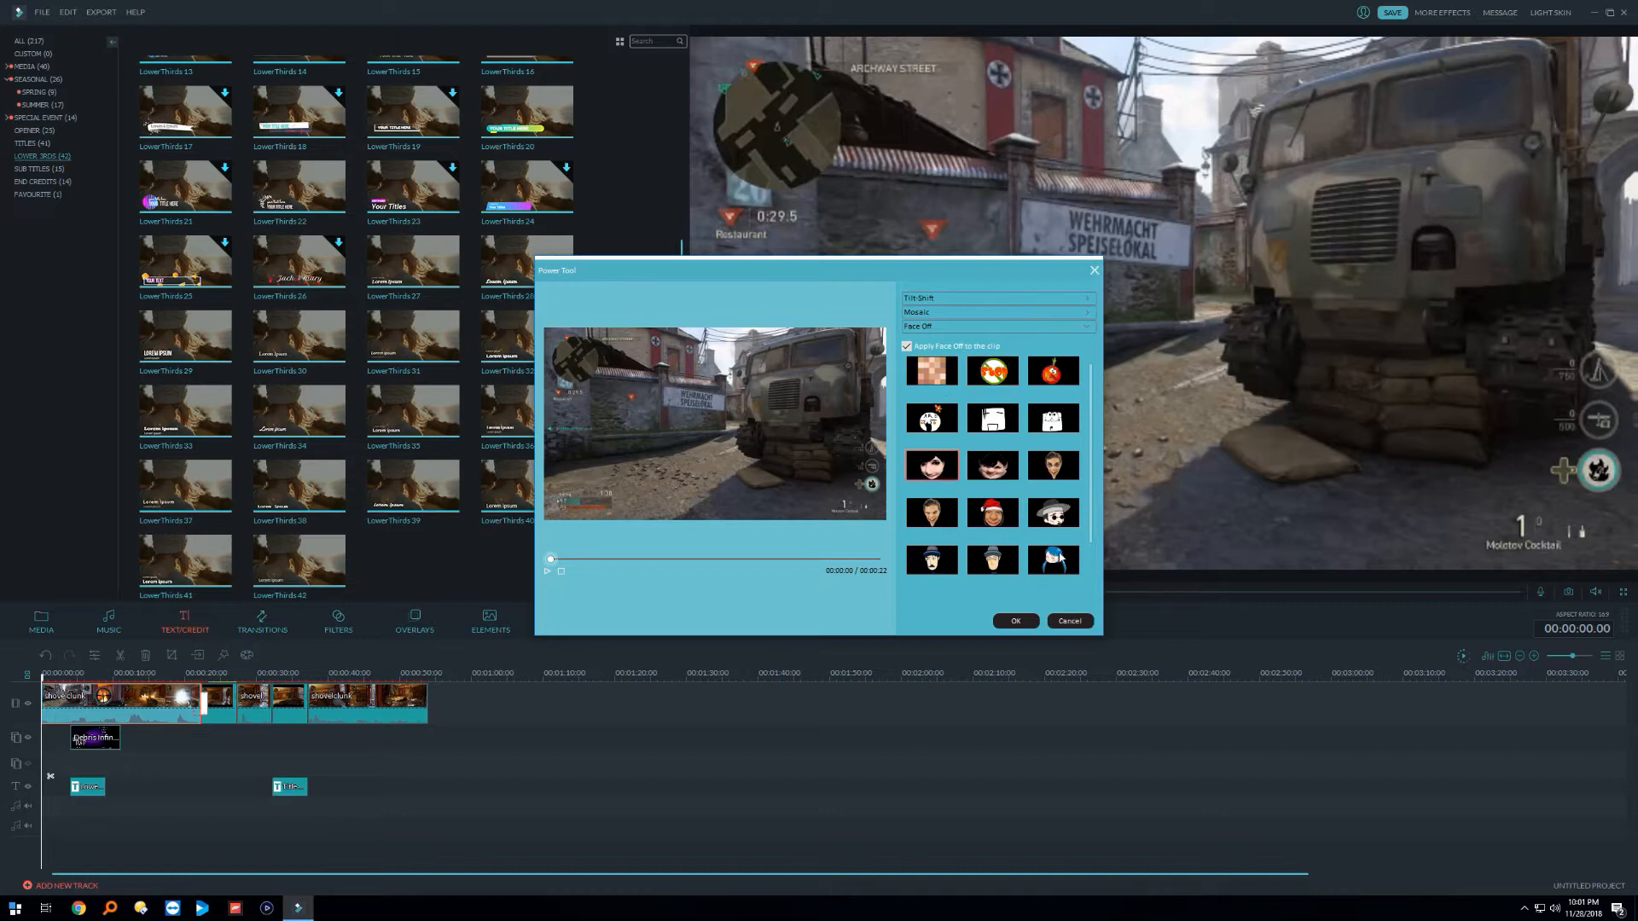
scroll(1071, 567, down, 1)
click(1004, 468)
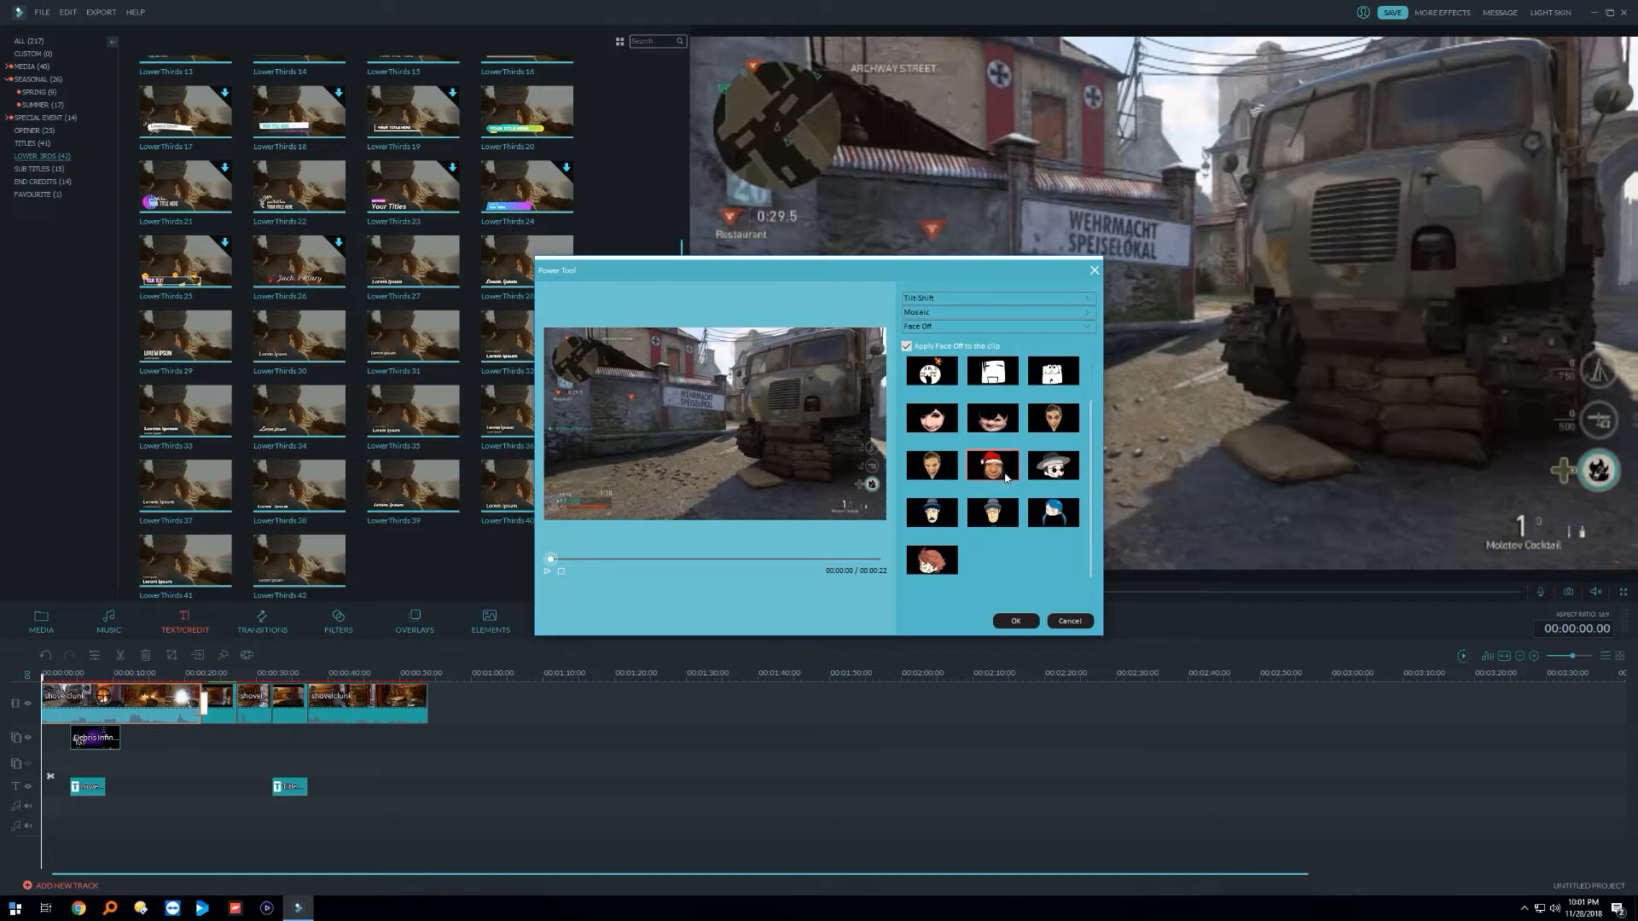
click(1073, 622)
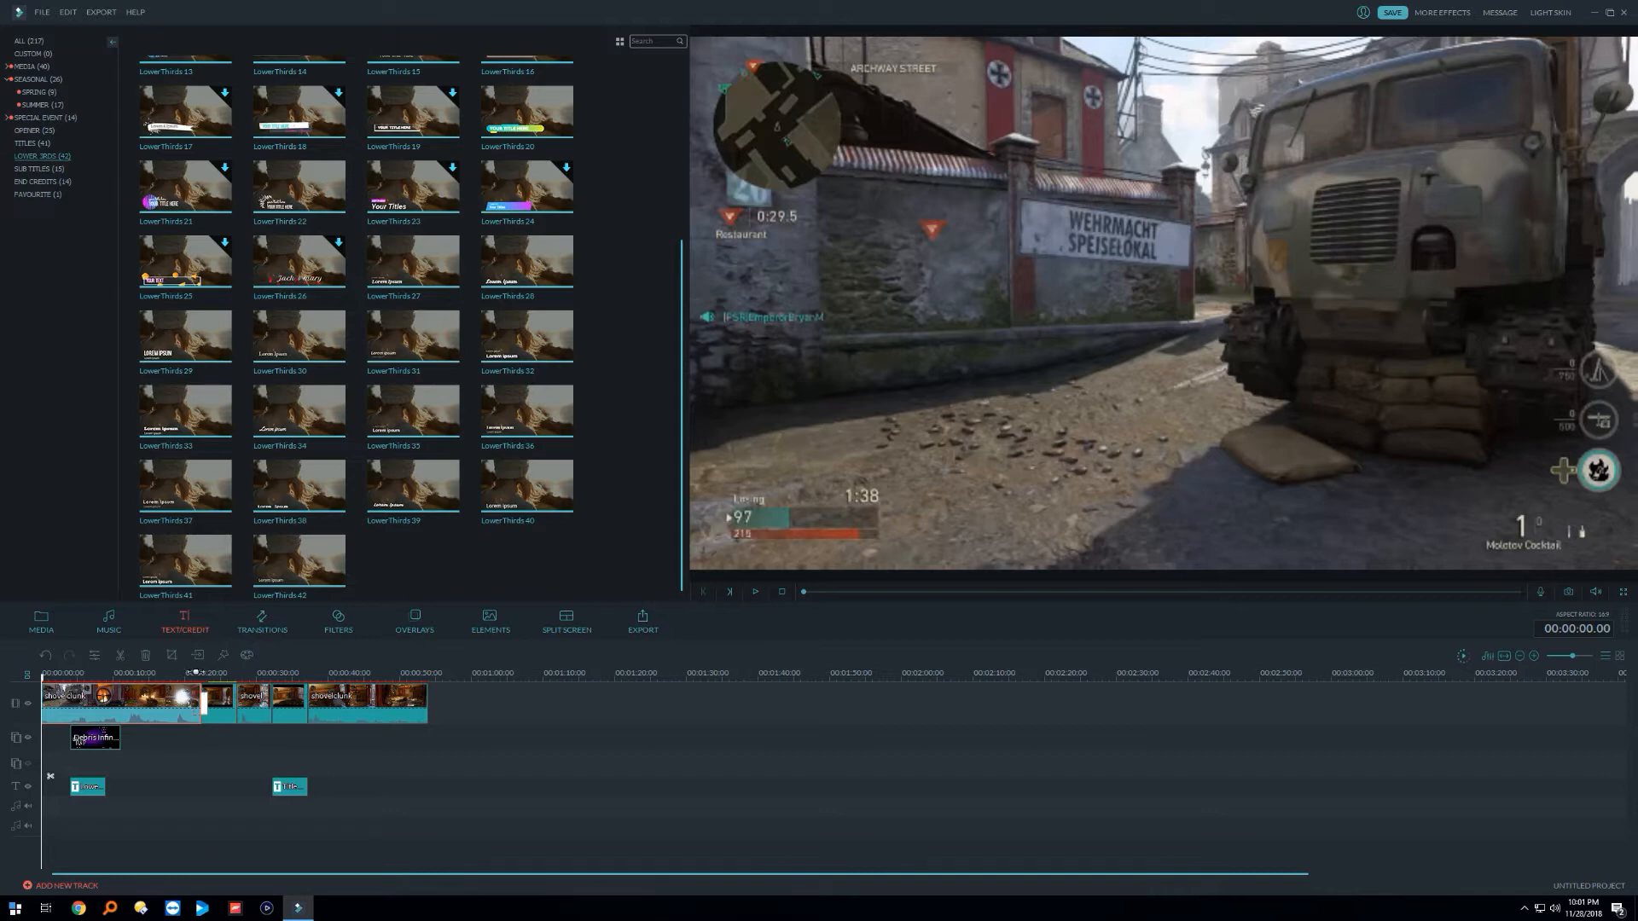
Step: Try cropping the first clip to a smaller 16:9 area around the wall sign, play the result and undo the crop
click(172, 657)
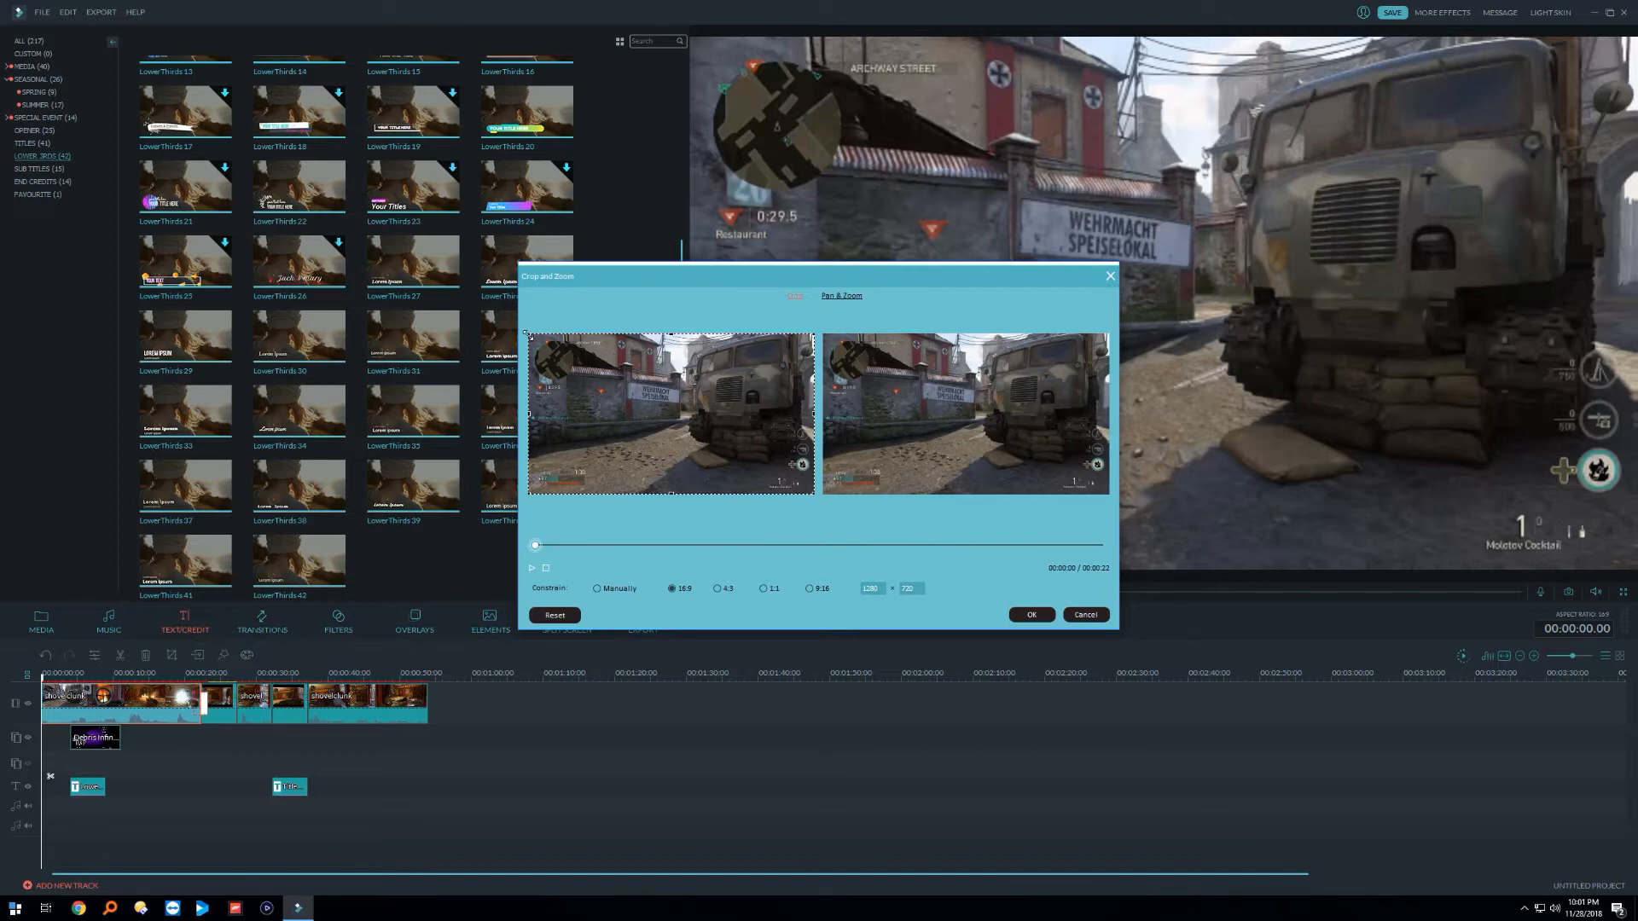
drag(529, 335, 618, 393)
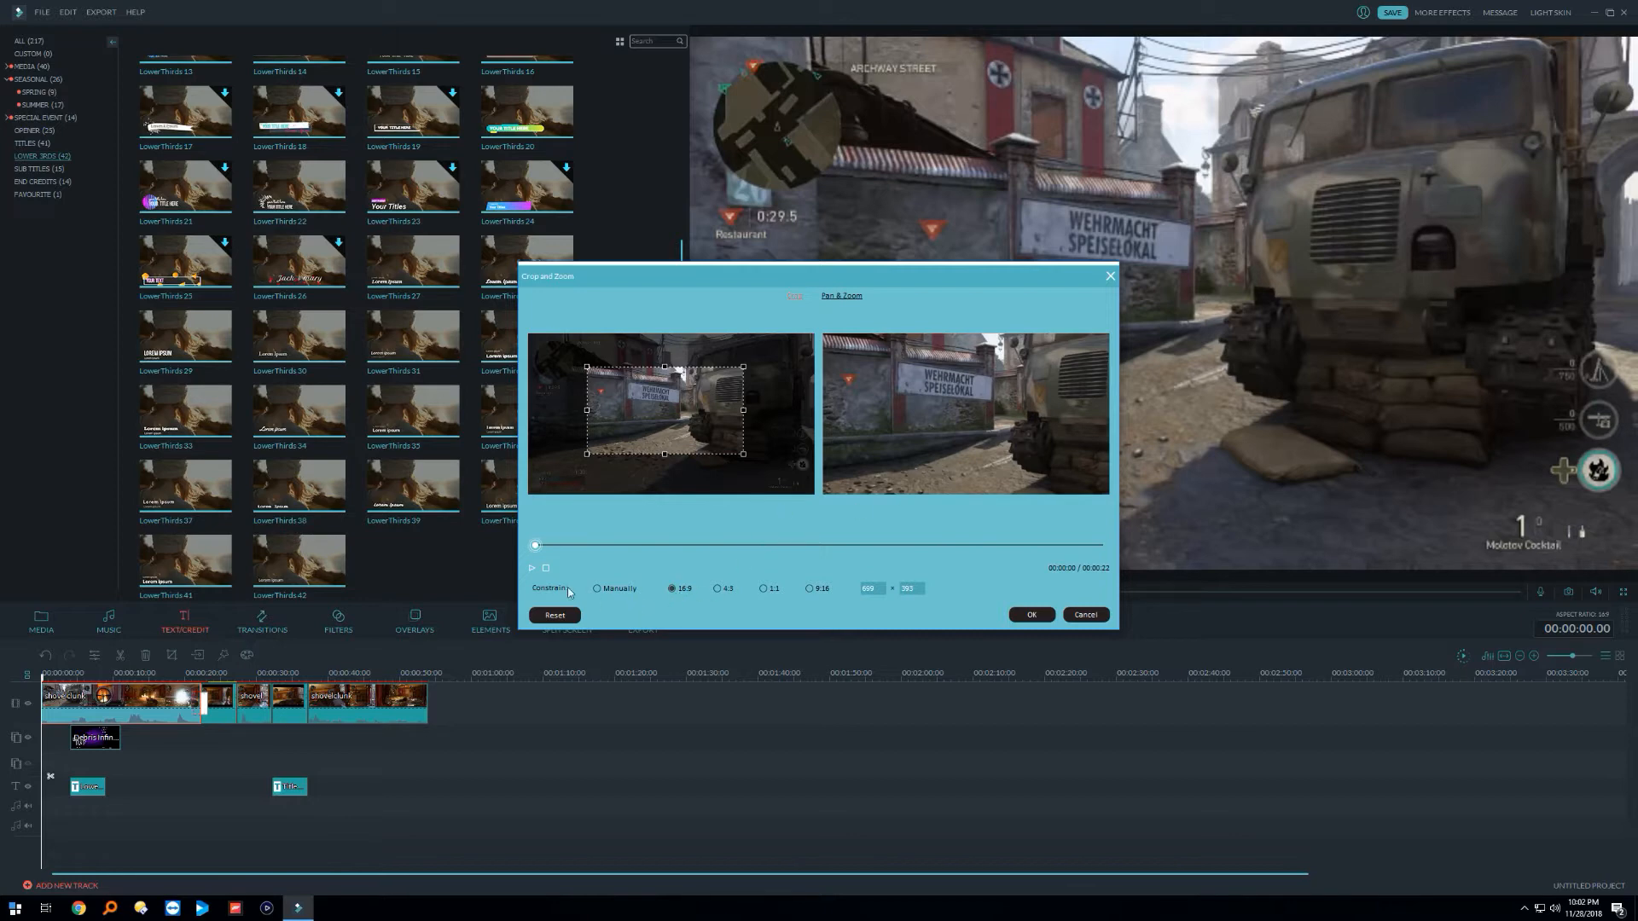
click(1043, 612)
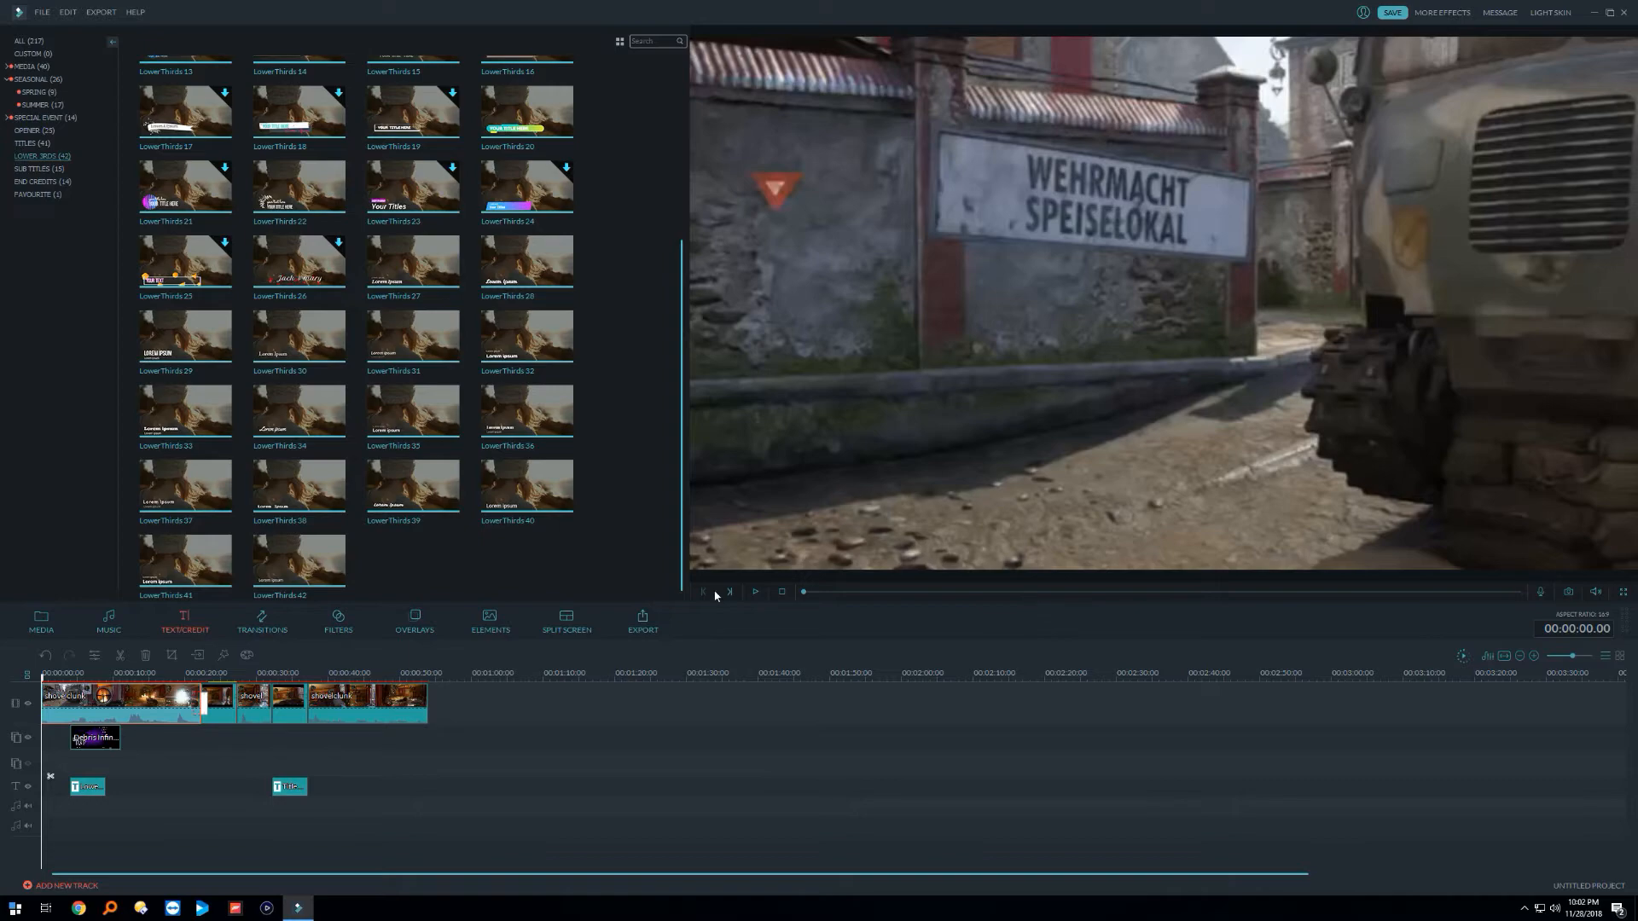
click(755, 591)
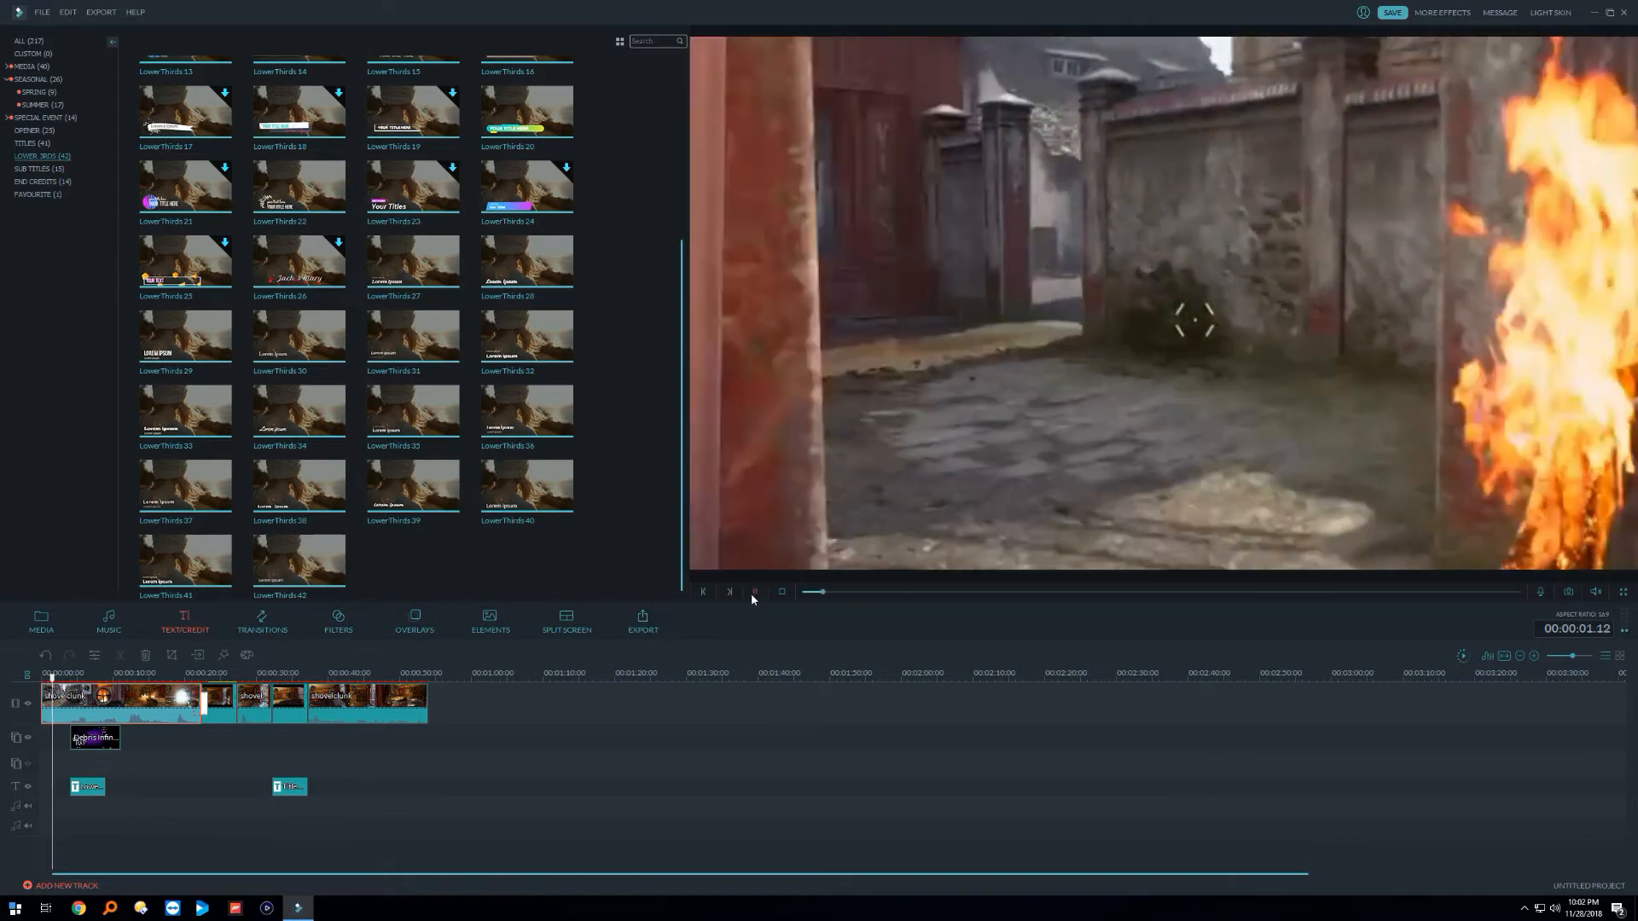
click(752, 596)
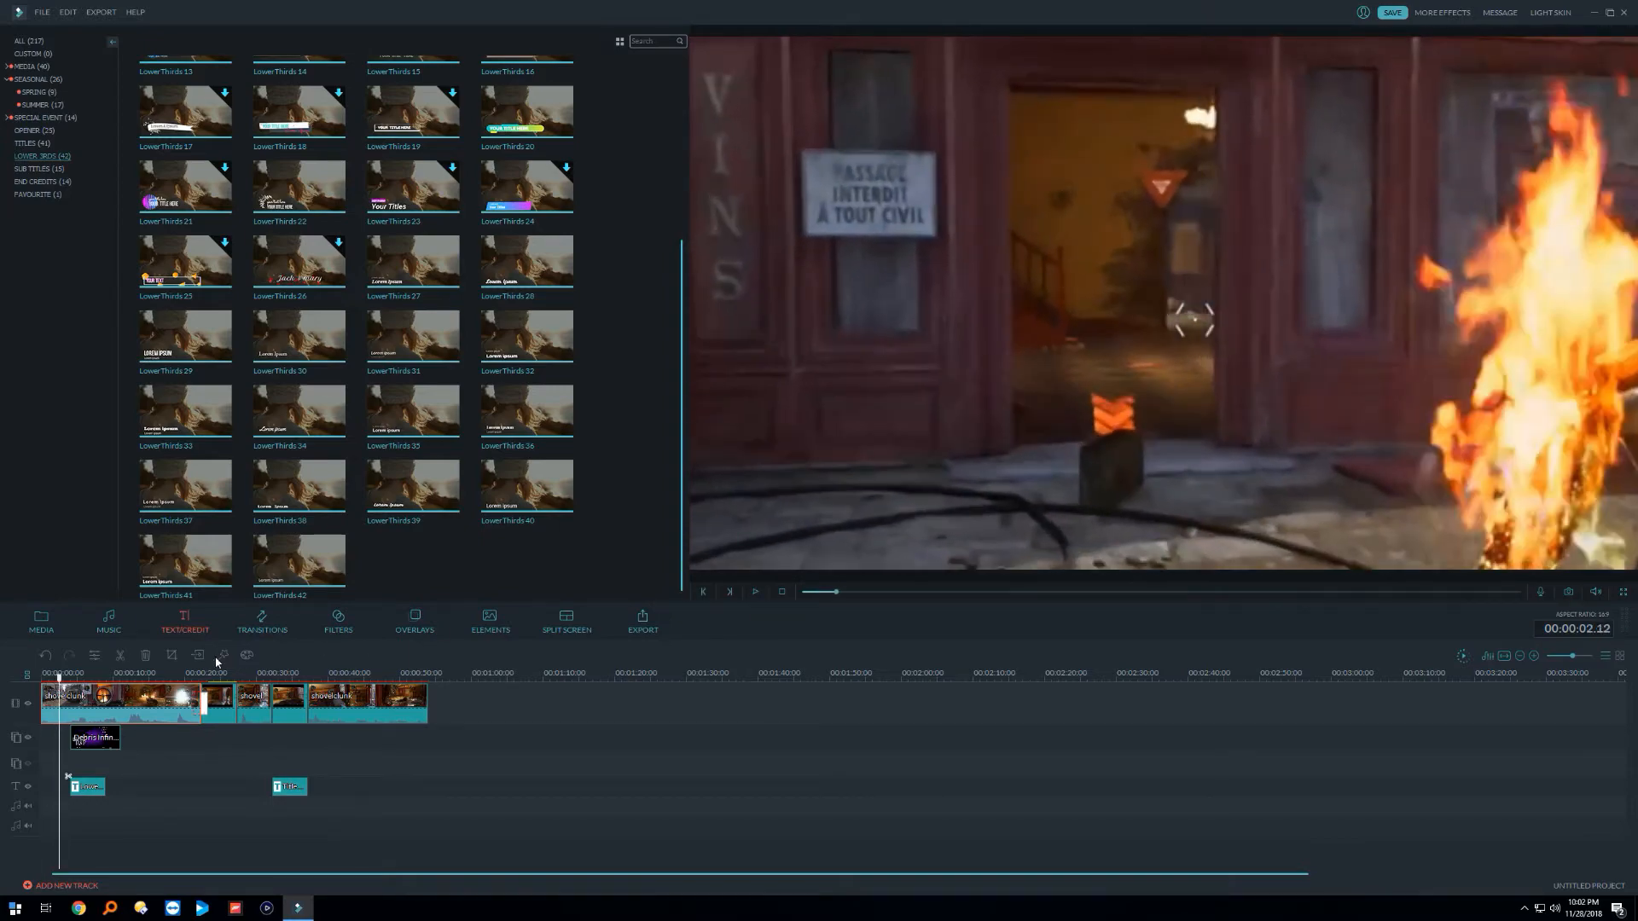
key(ctrl+z)
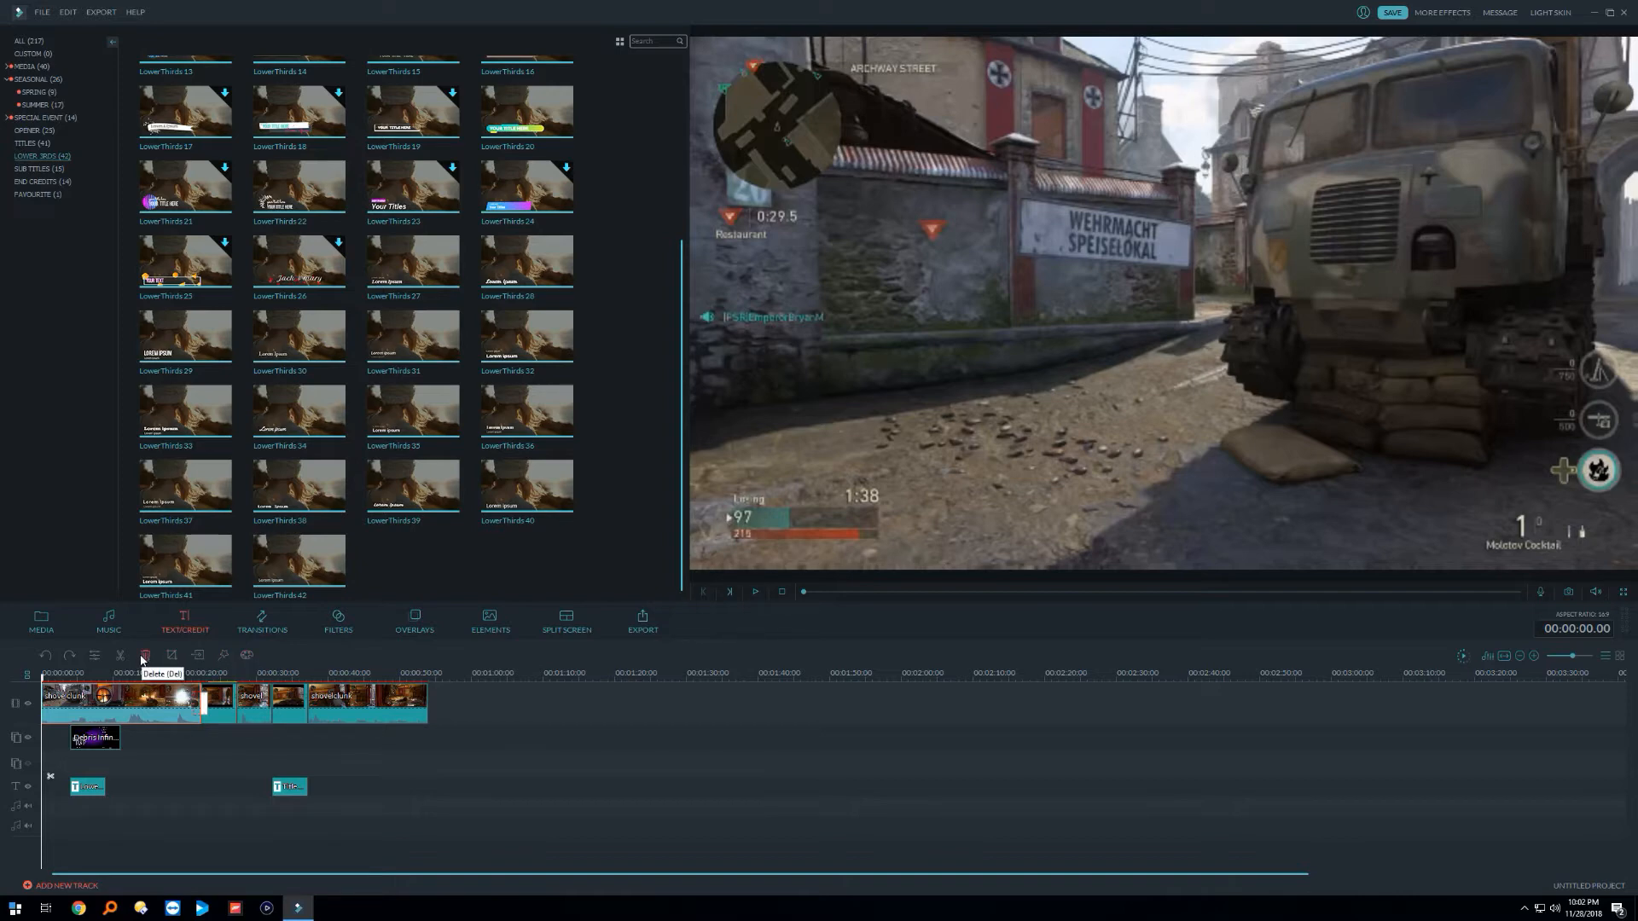
Step: Review the first clip's video adjustment options and delete all clips and titles from the timeline
click(94, 655)
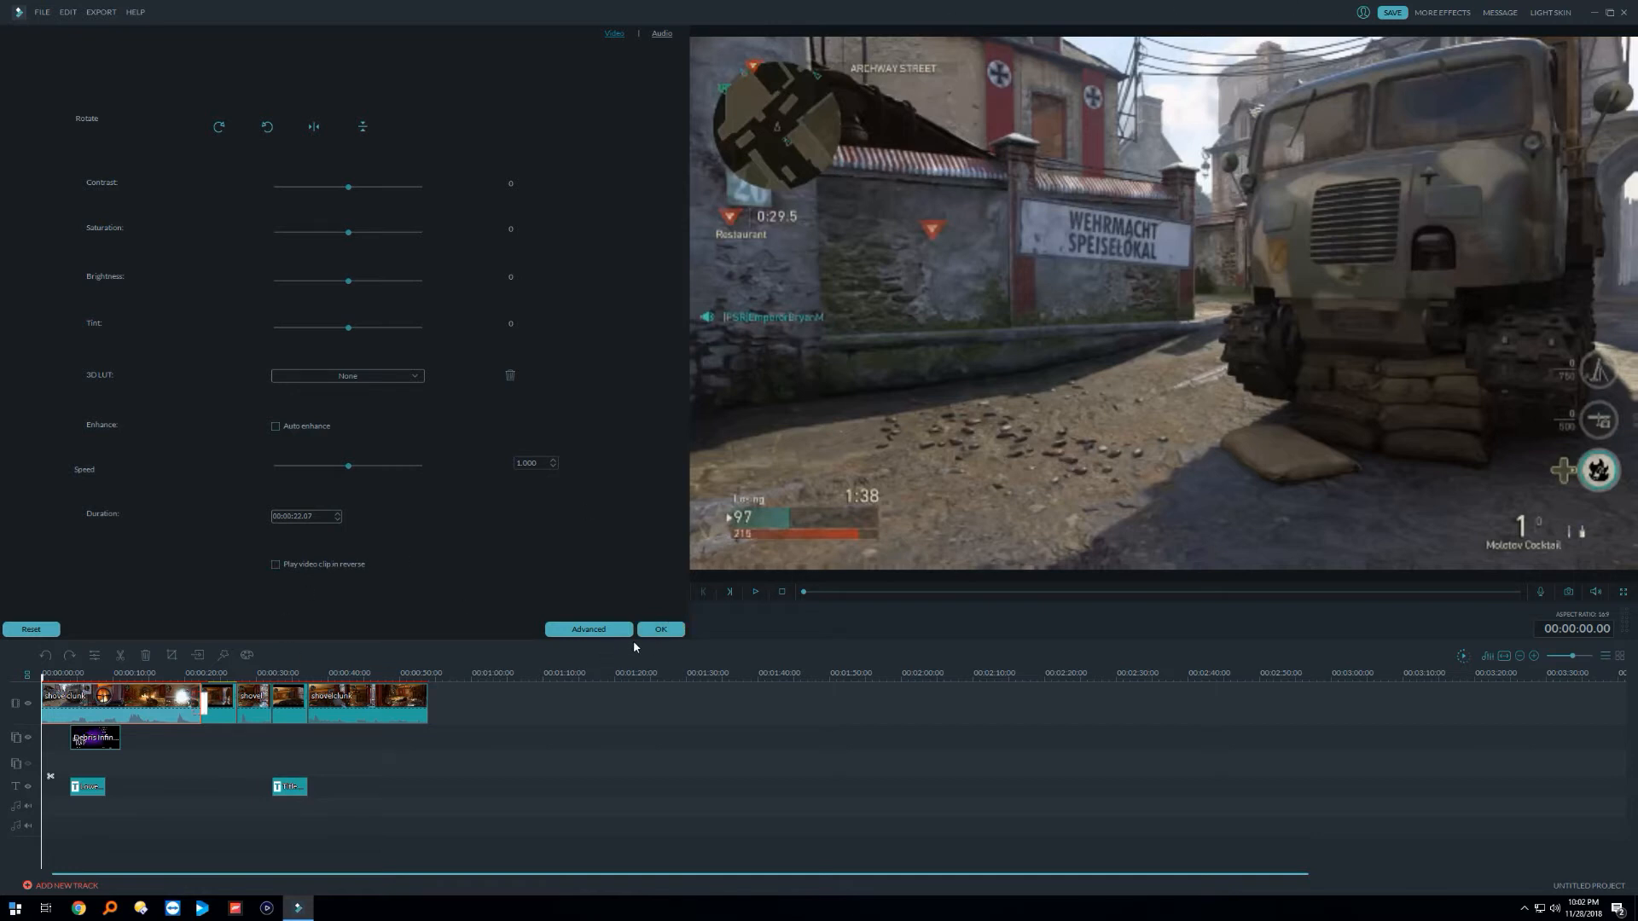
click(664, 630)
drag(464, 832, 53, 689)
key(Delete)
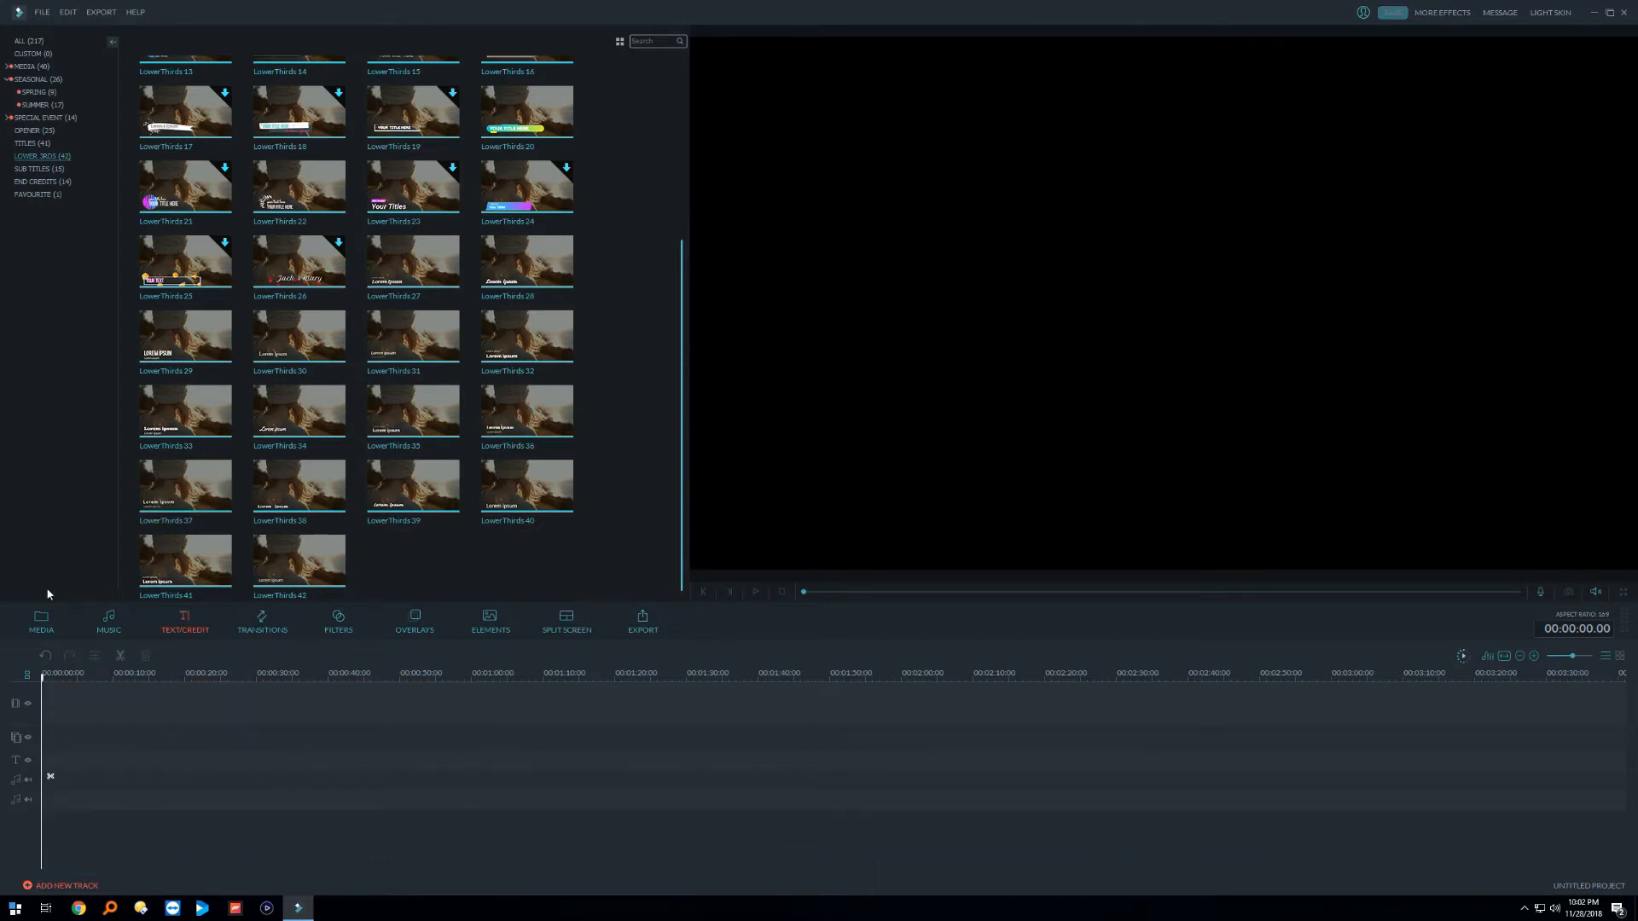
Step: Preview the sideways video of the child watching TV from the media library and add it to the start of the main video track
click(43, 626)
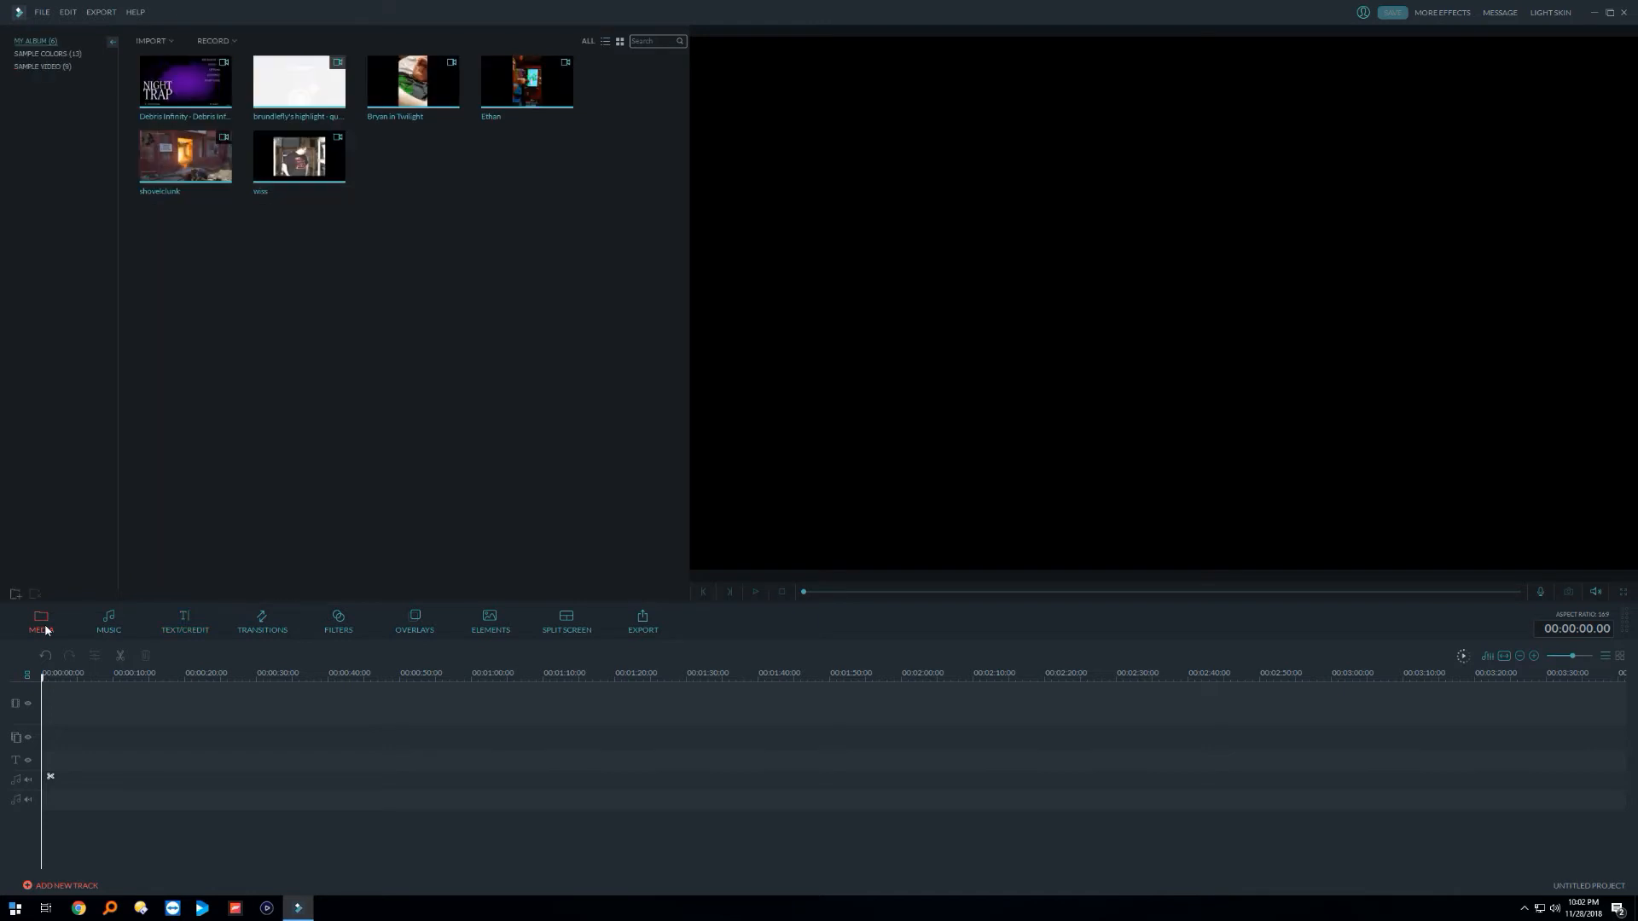
double_click(559, 85)
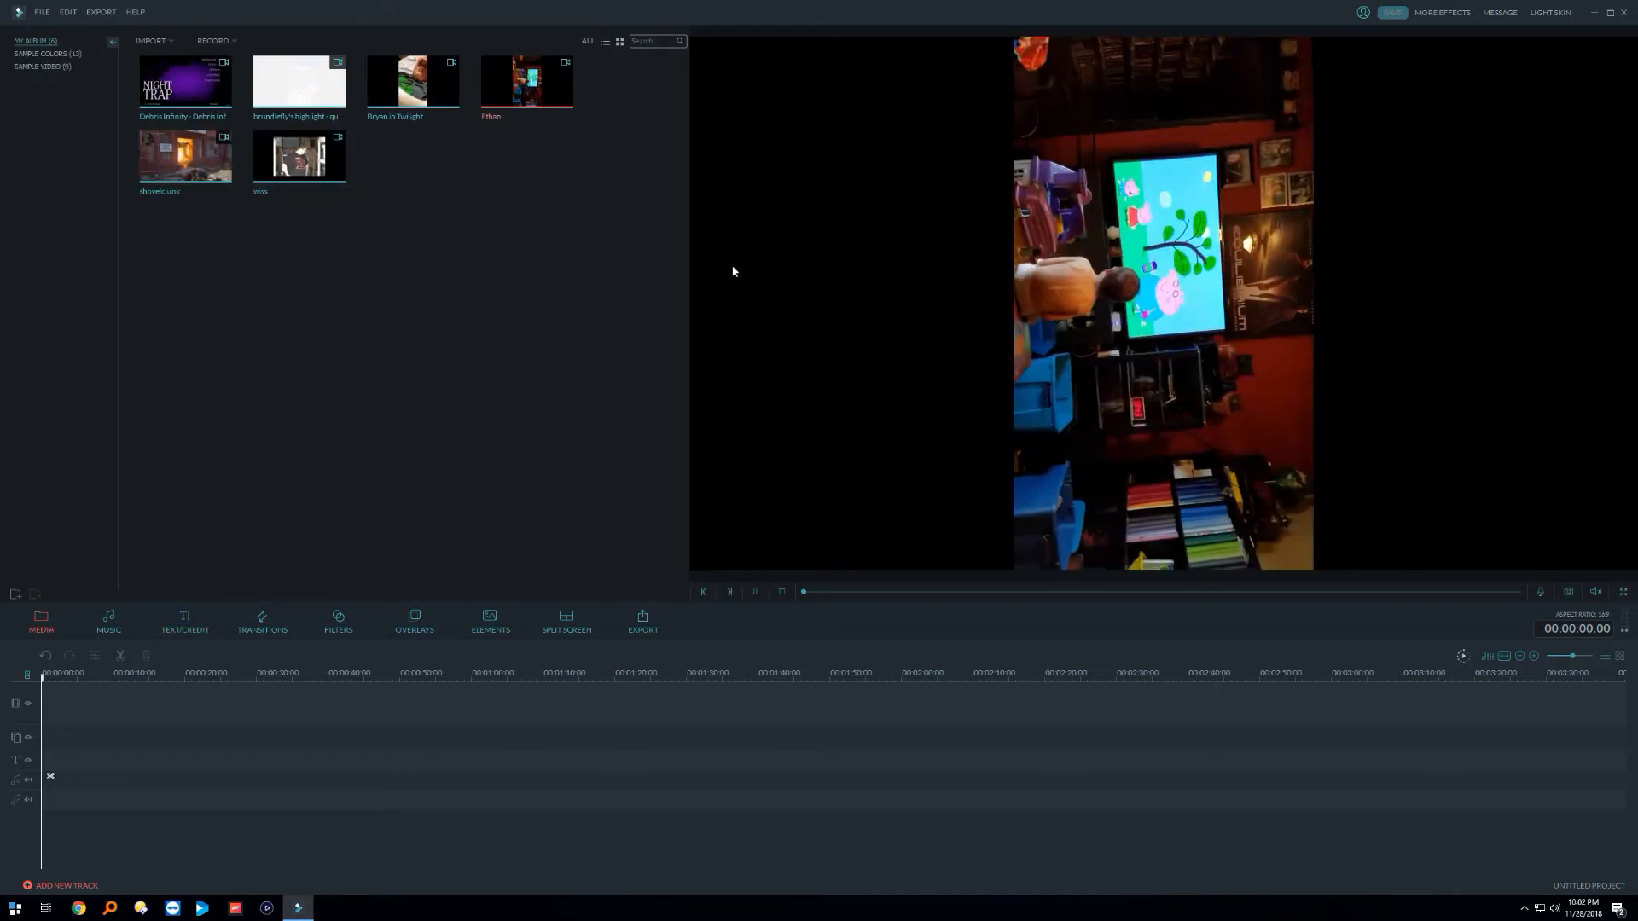
click(756, 592)
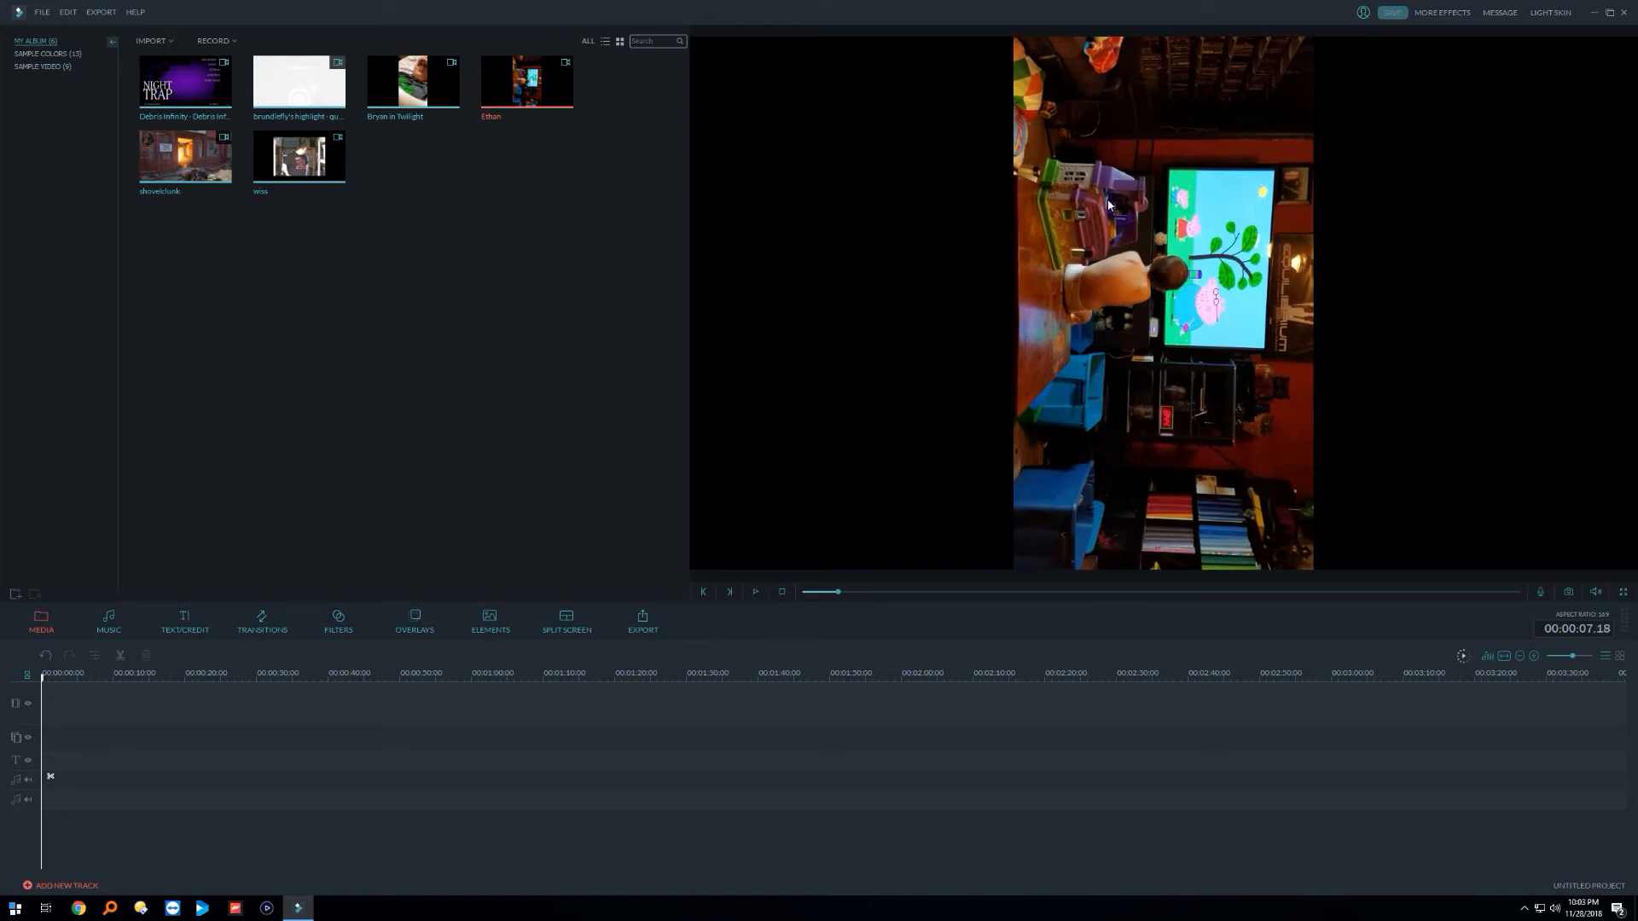
mouse_move(550, 92)
drag(553, 90, 192, 721)
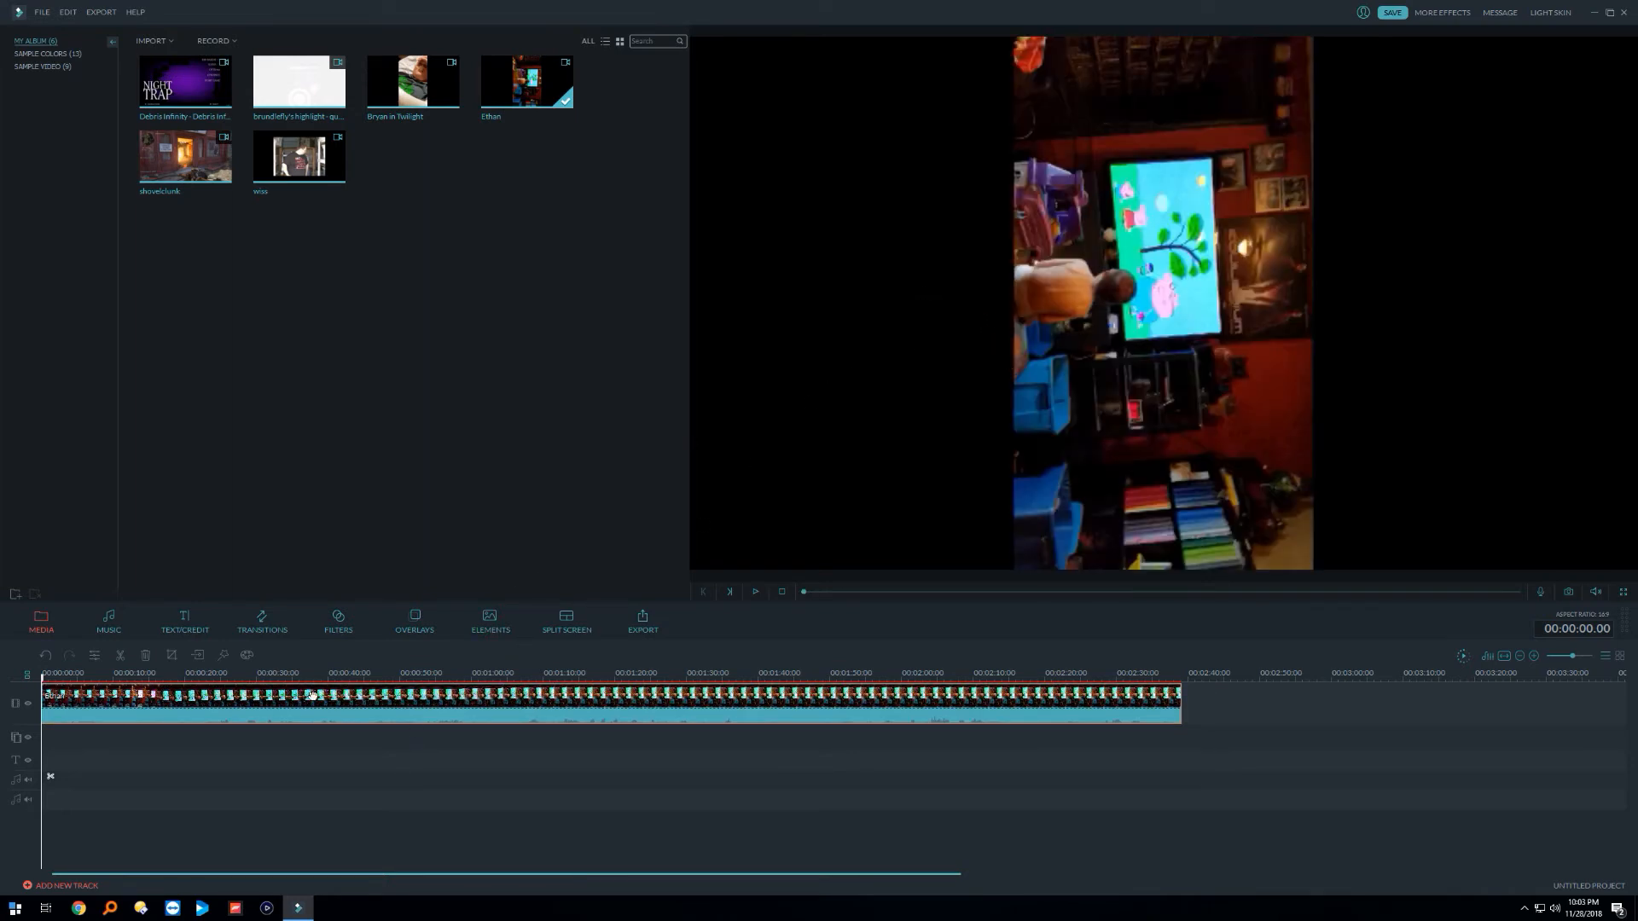
Step: Rotate the timeline clip counterclockwise to stand upright, play it back from about 11 seconds, and enable auto enhance
click(120, 675)
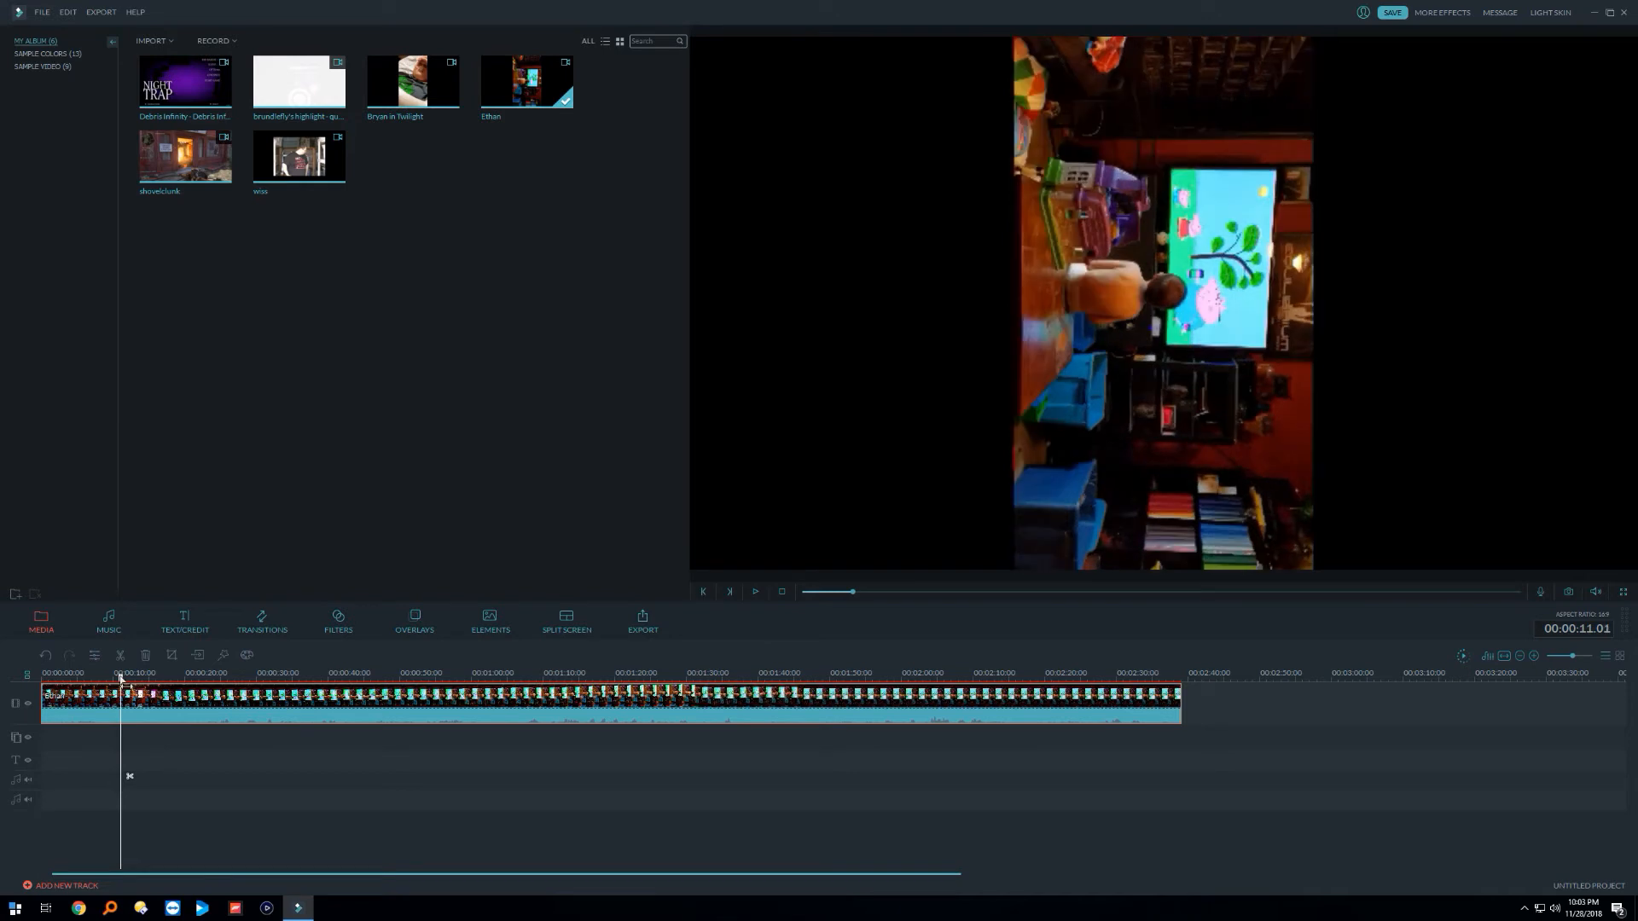
right_click(209, 703)
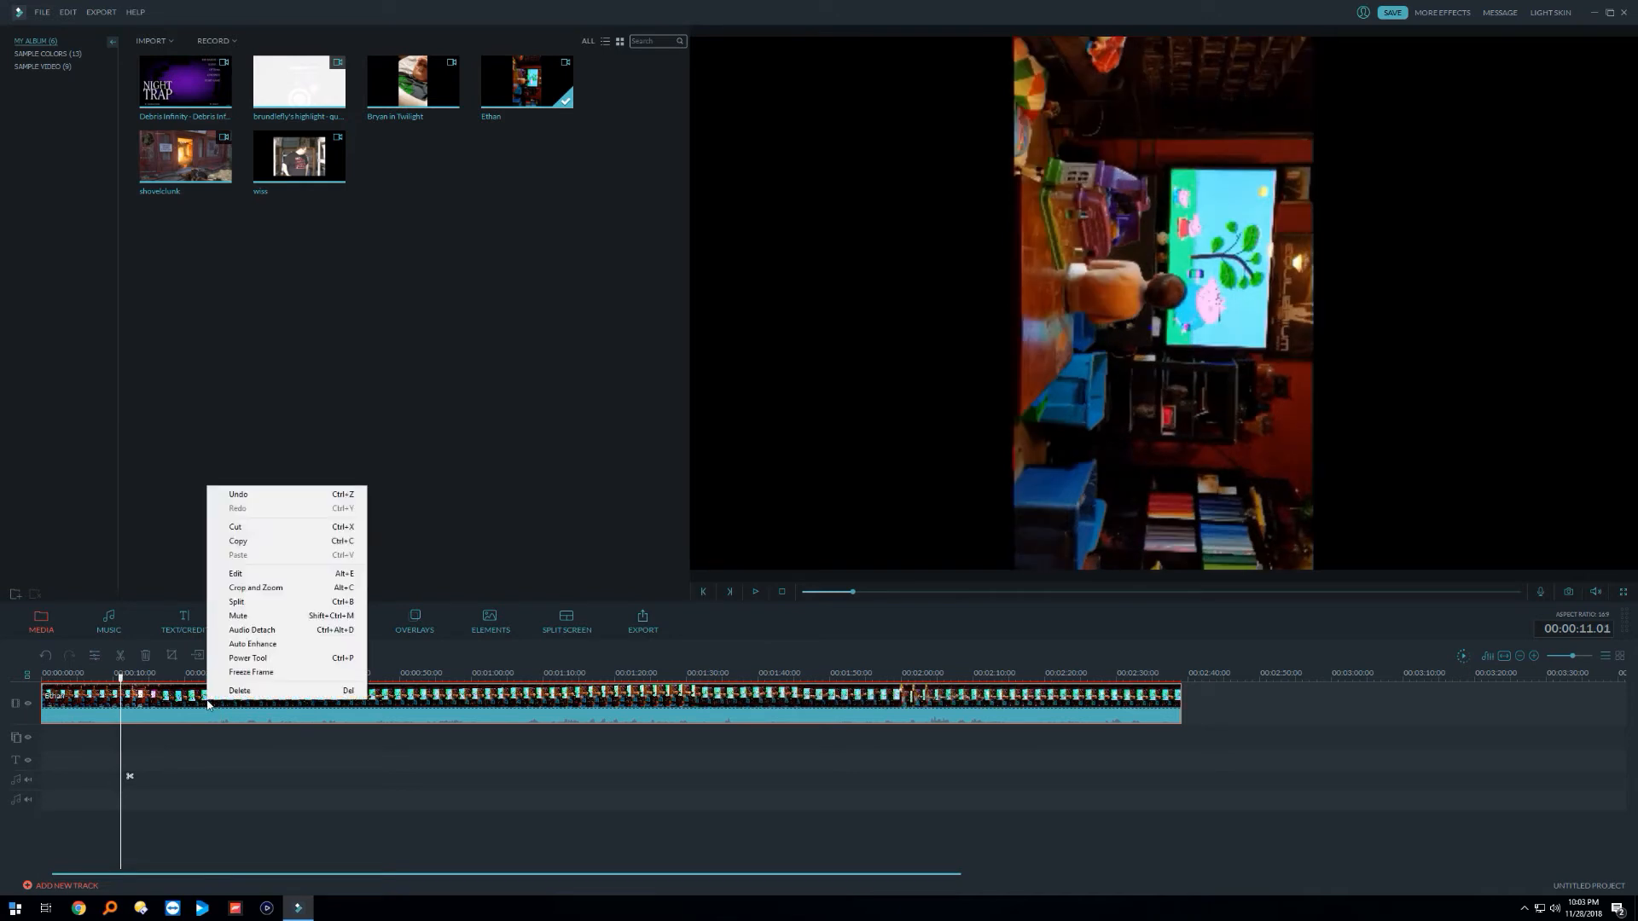
click(281, 574)
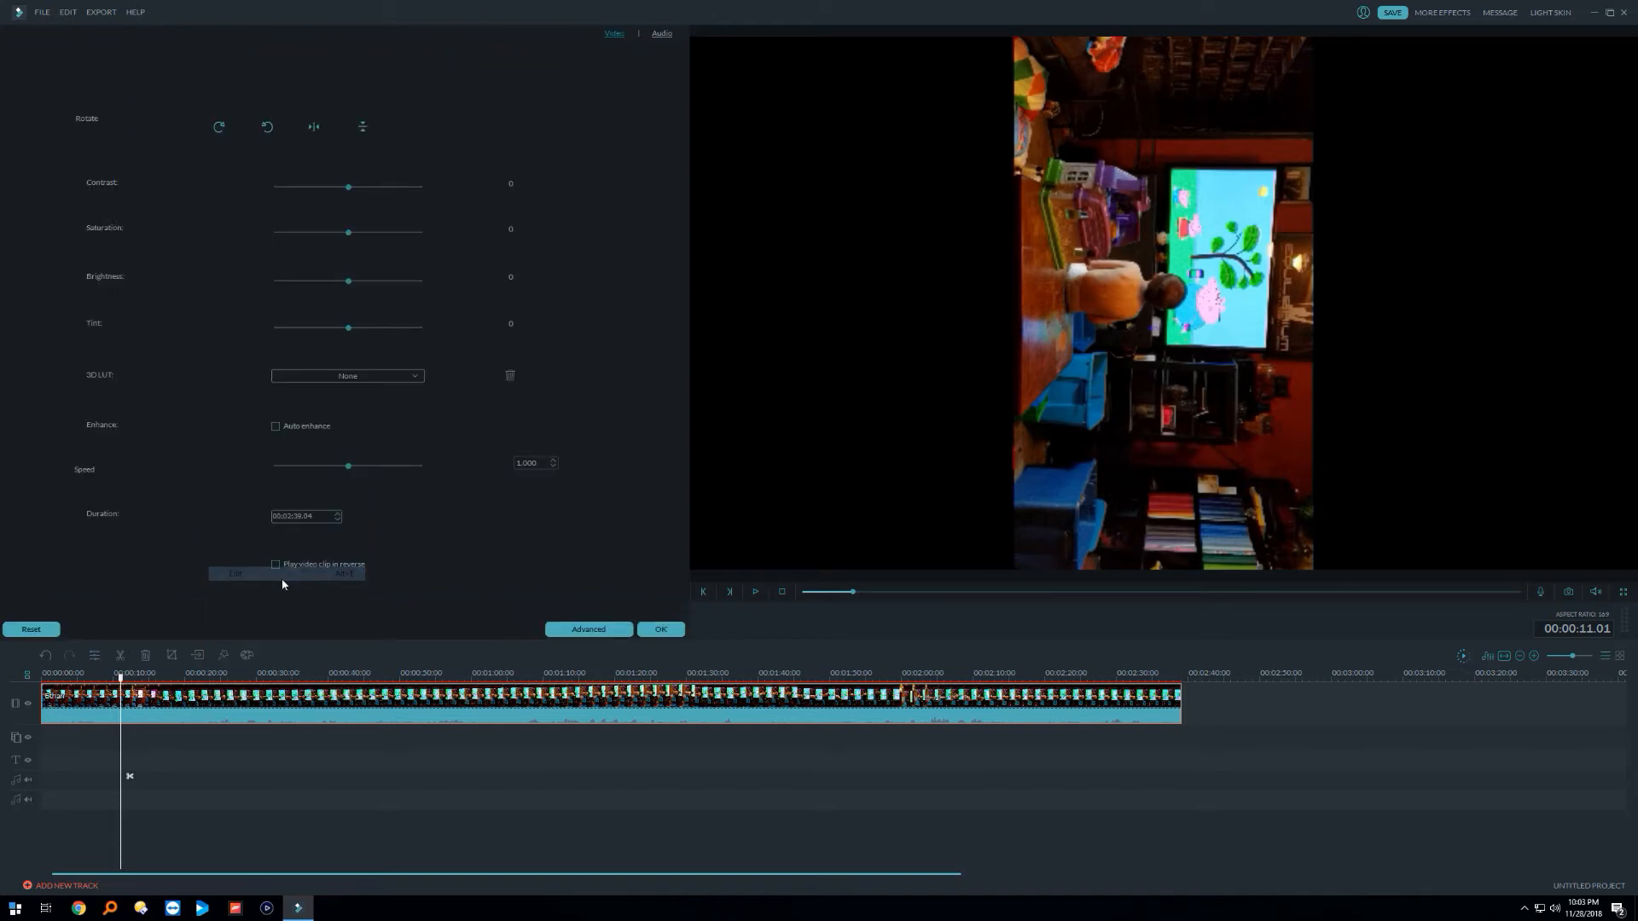
click(268, 128)
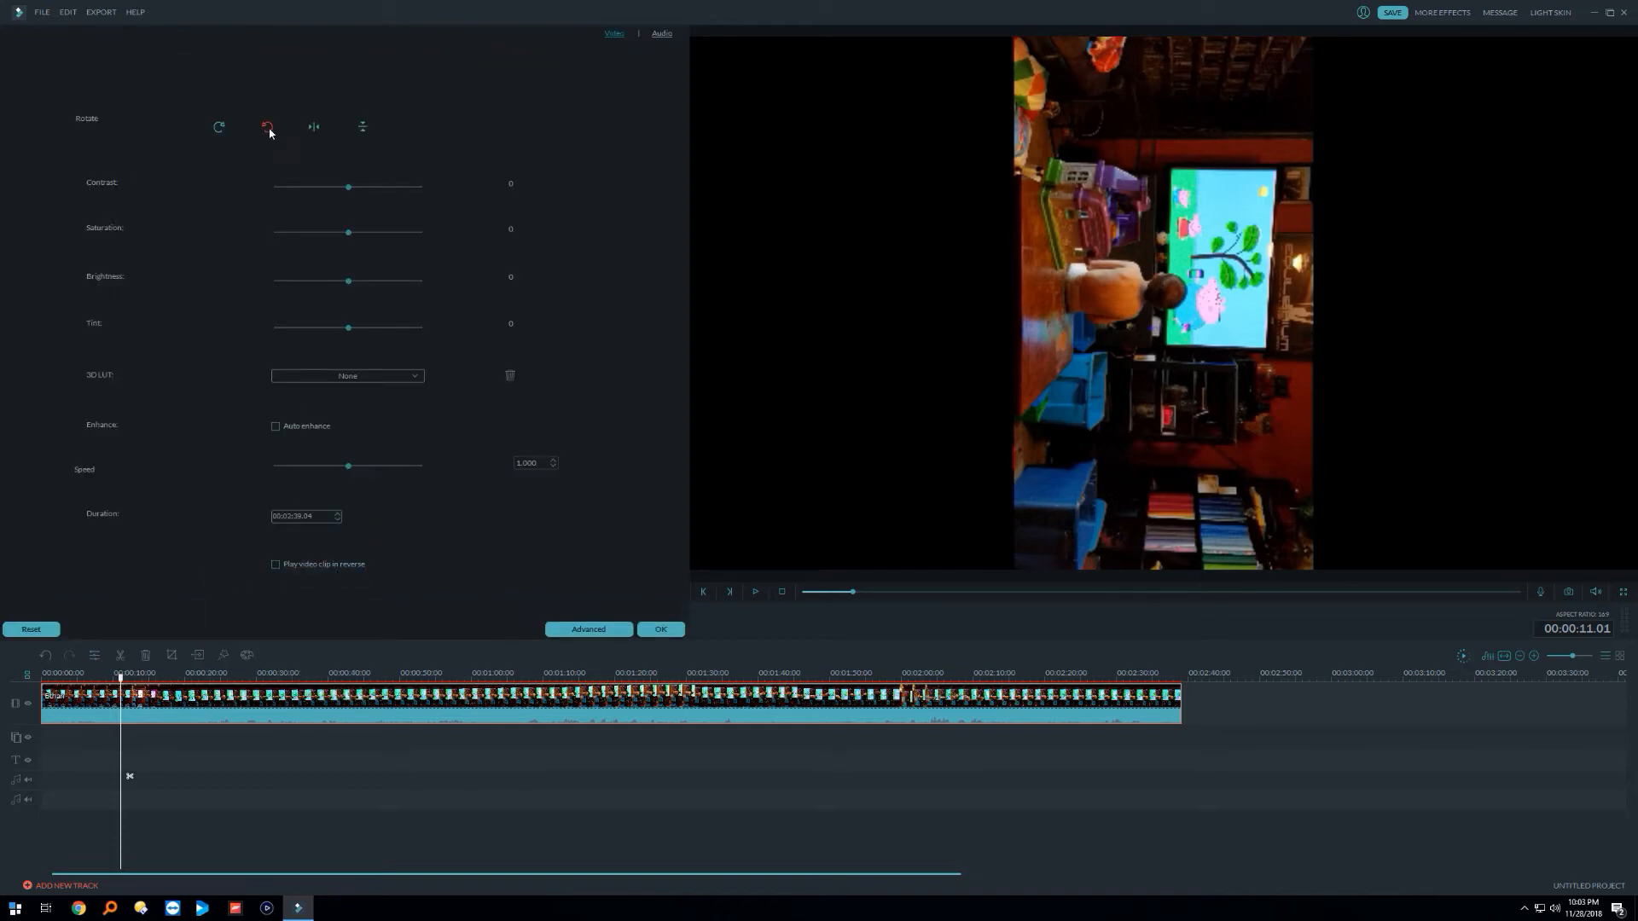
click(756, 592)
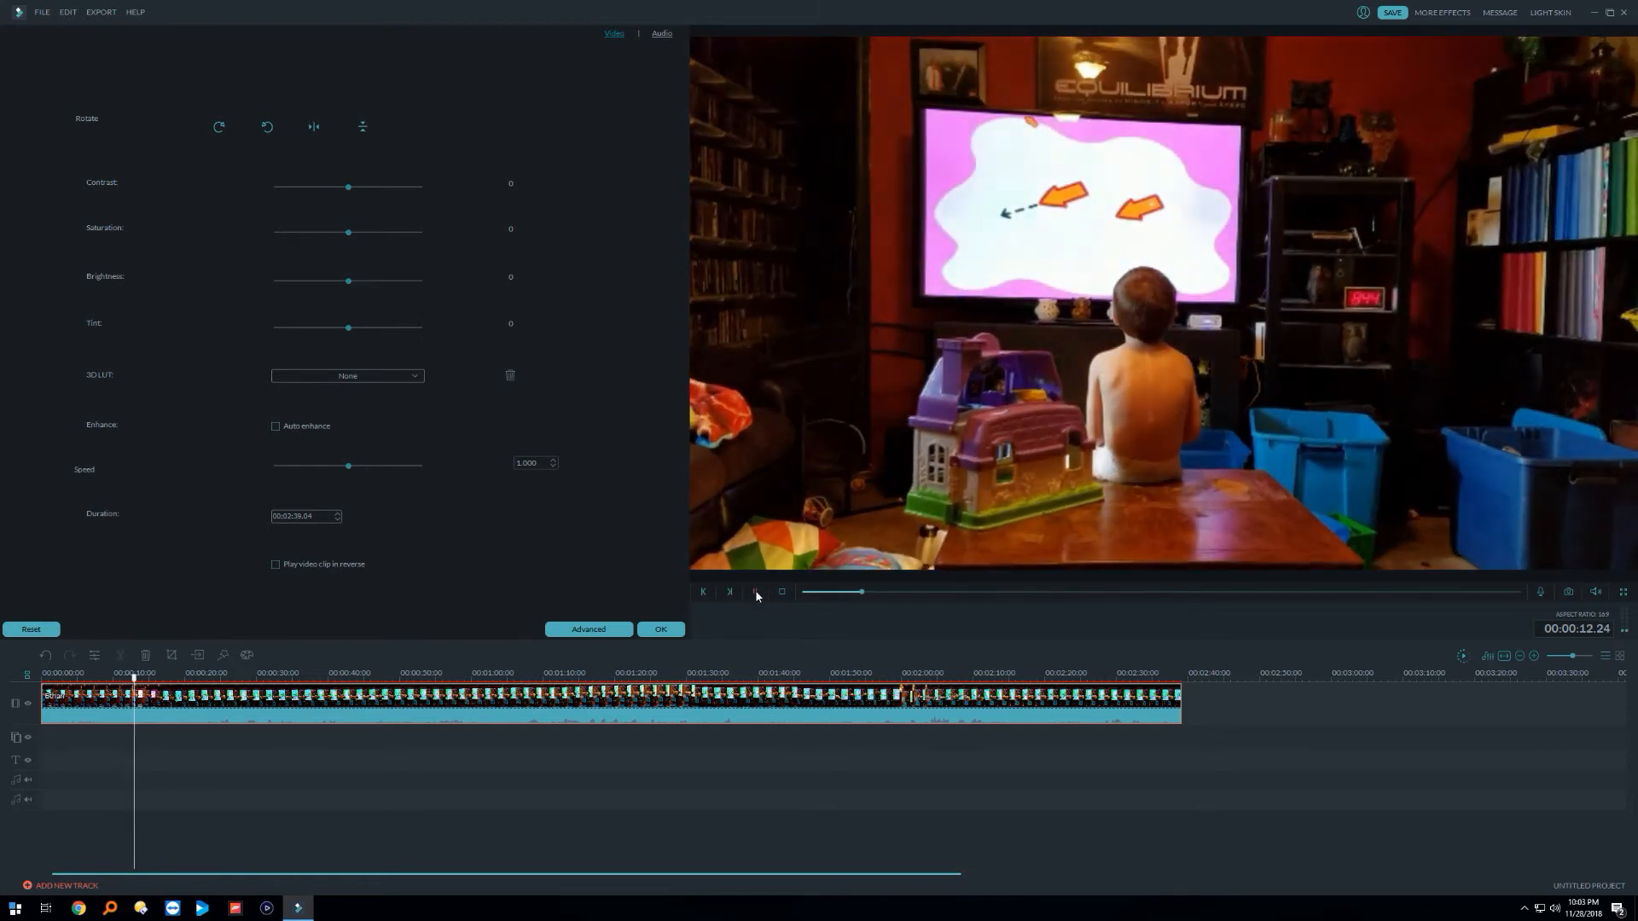
click(756, 595)
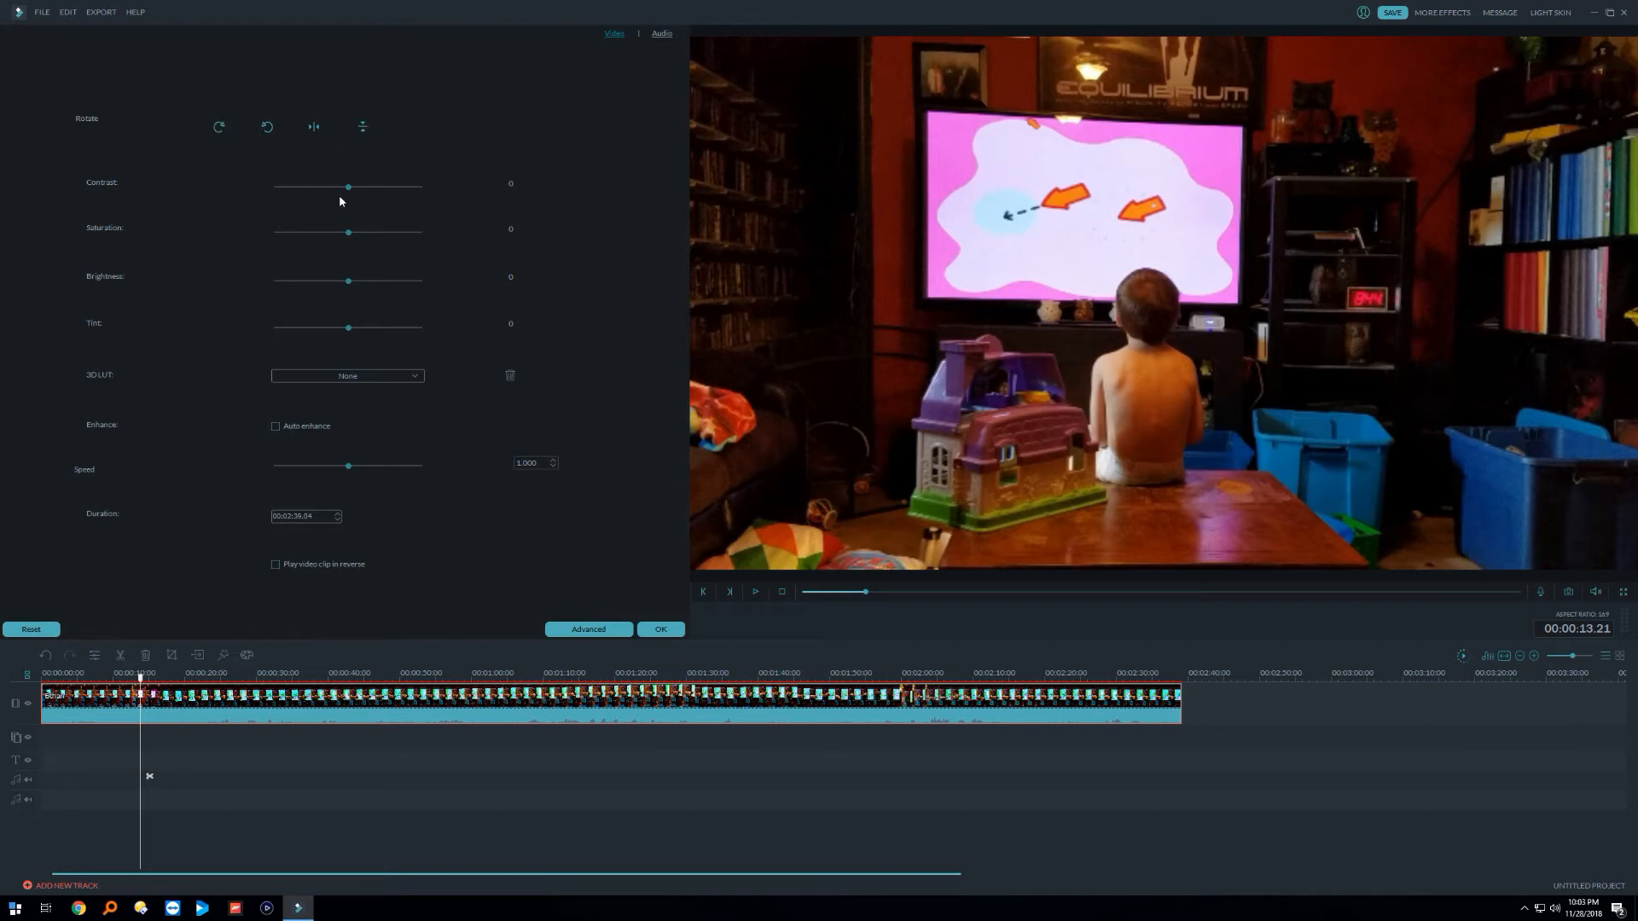
click(275, 426)
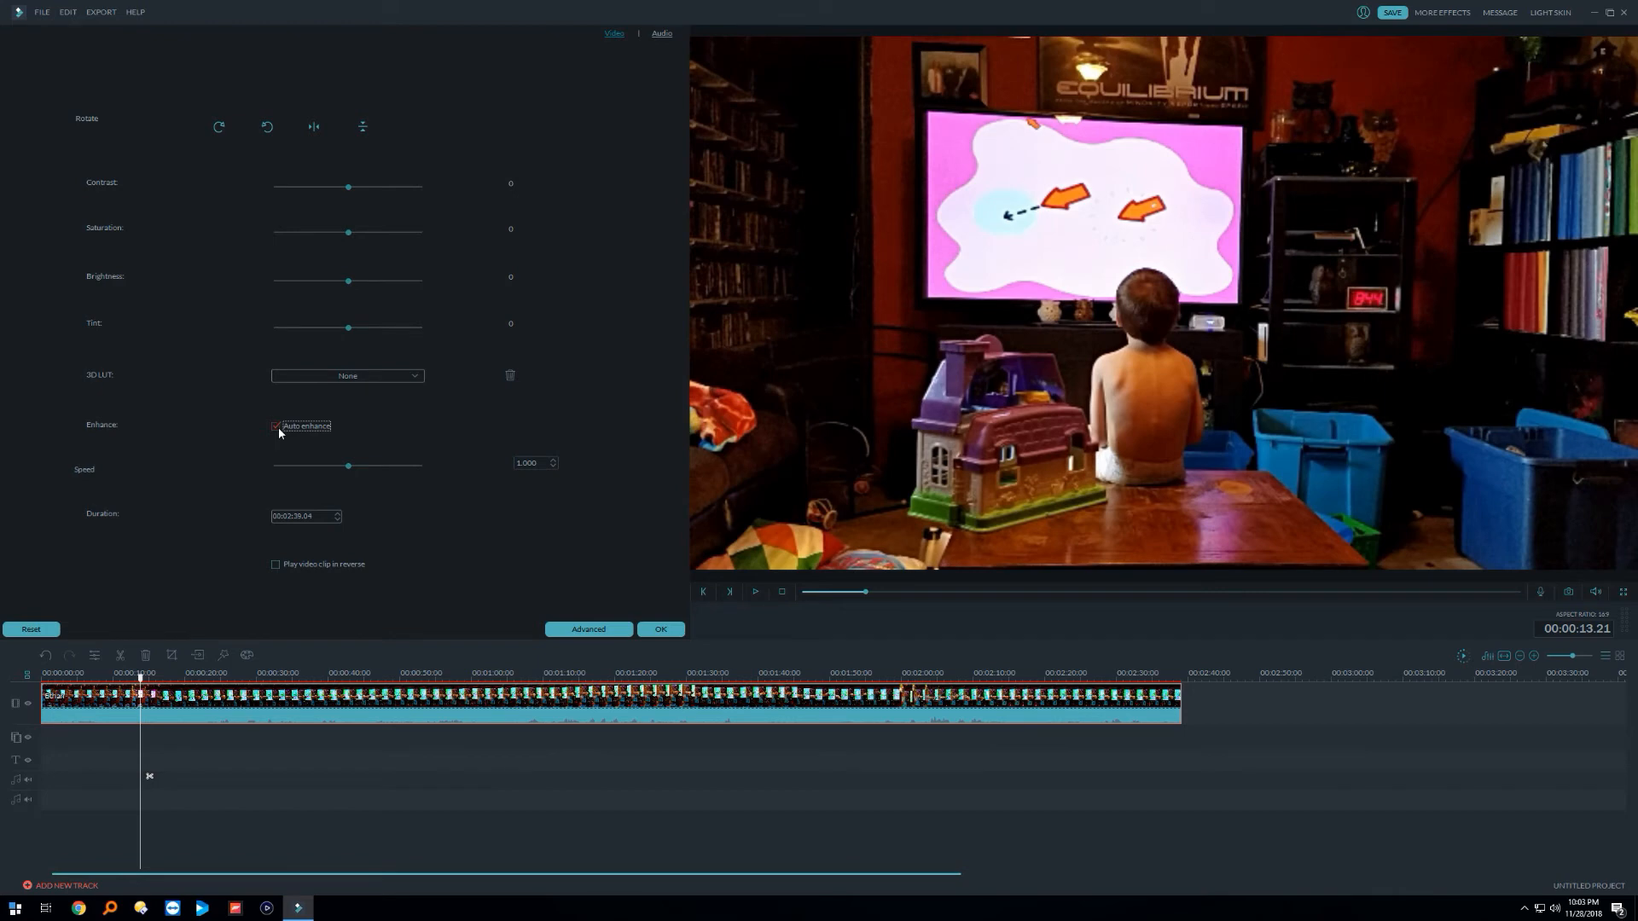
Step: Compare the clip with auto enhance on and off, leave it disabled, and review the Advanced Color Tuning options
click(278, 428)
click(278, 428)
click(277, 426)
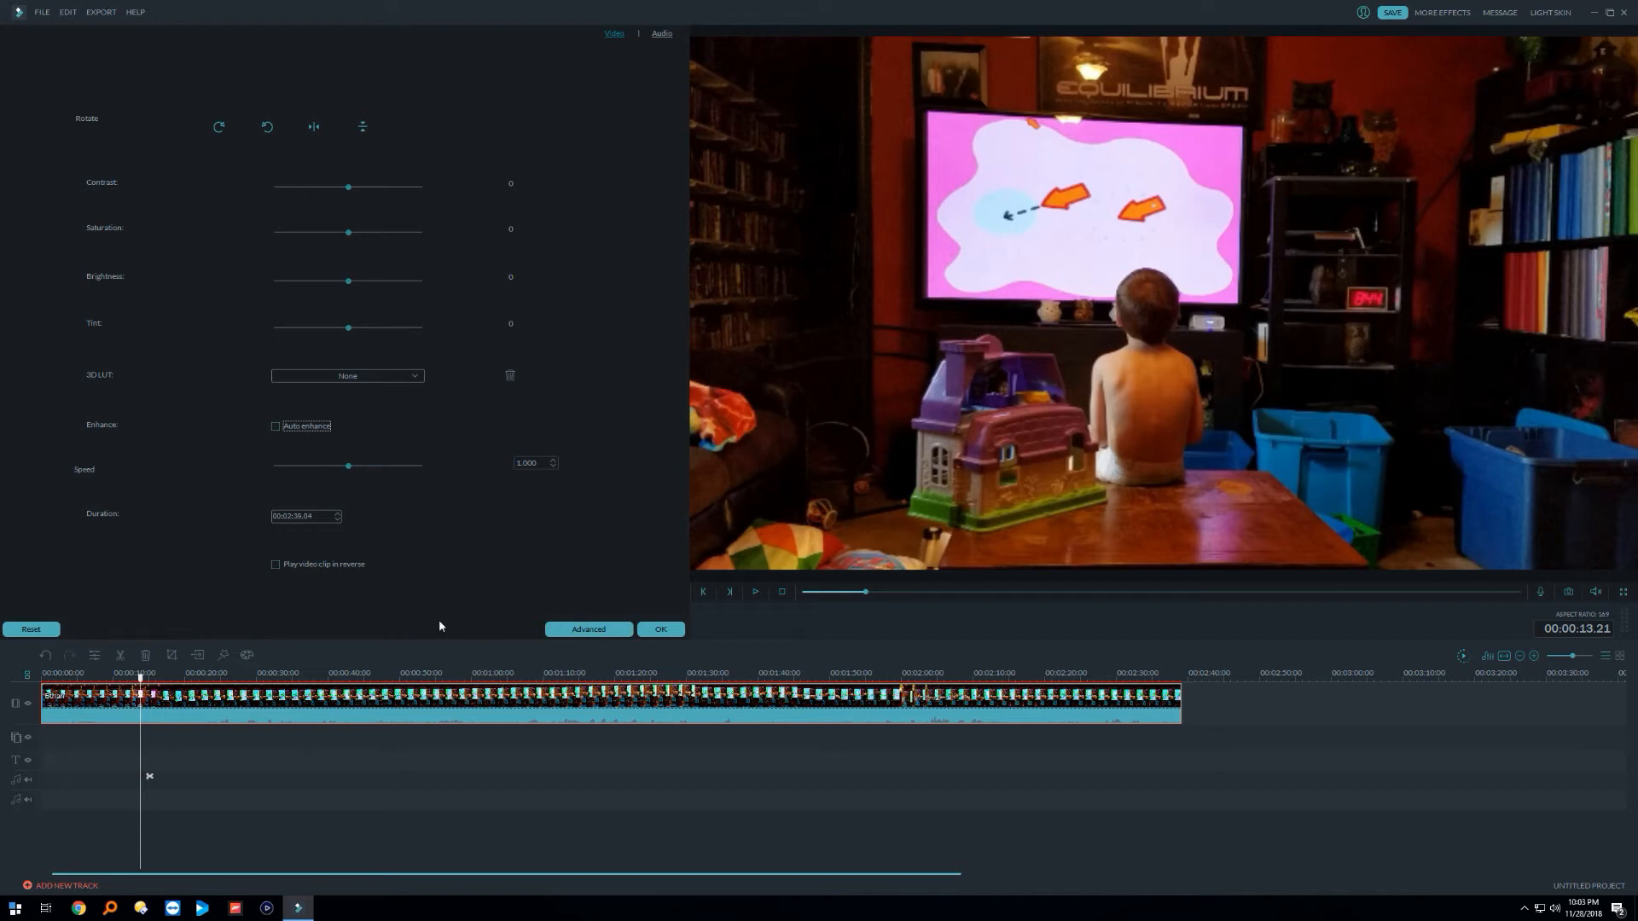
click(580, 631)
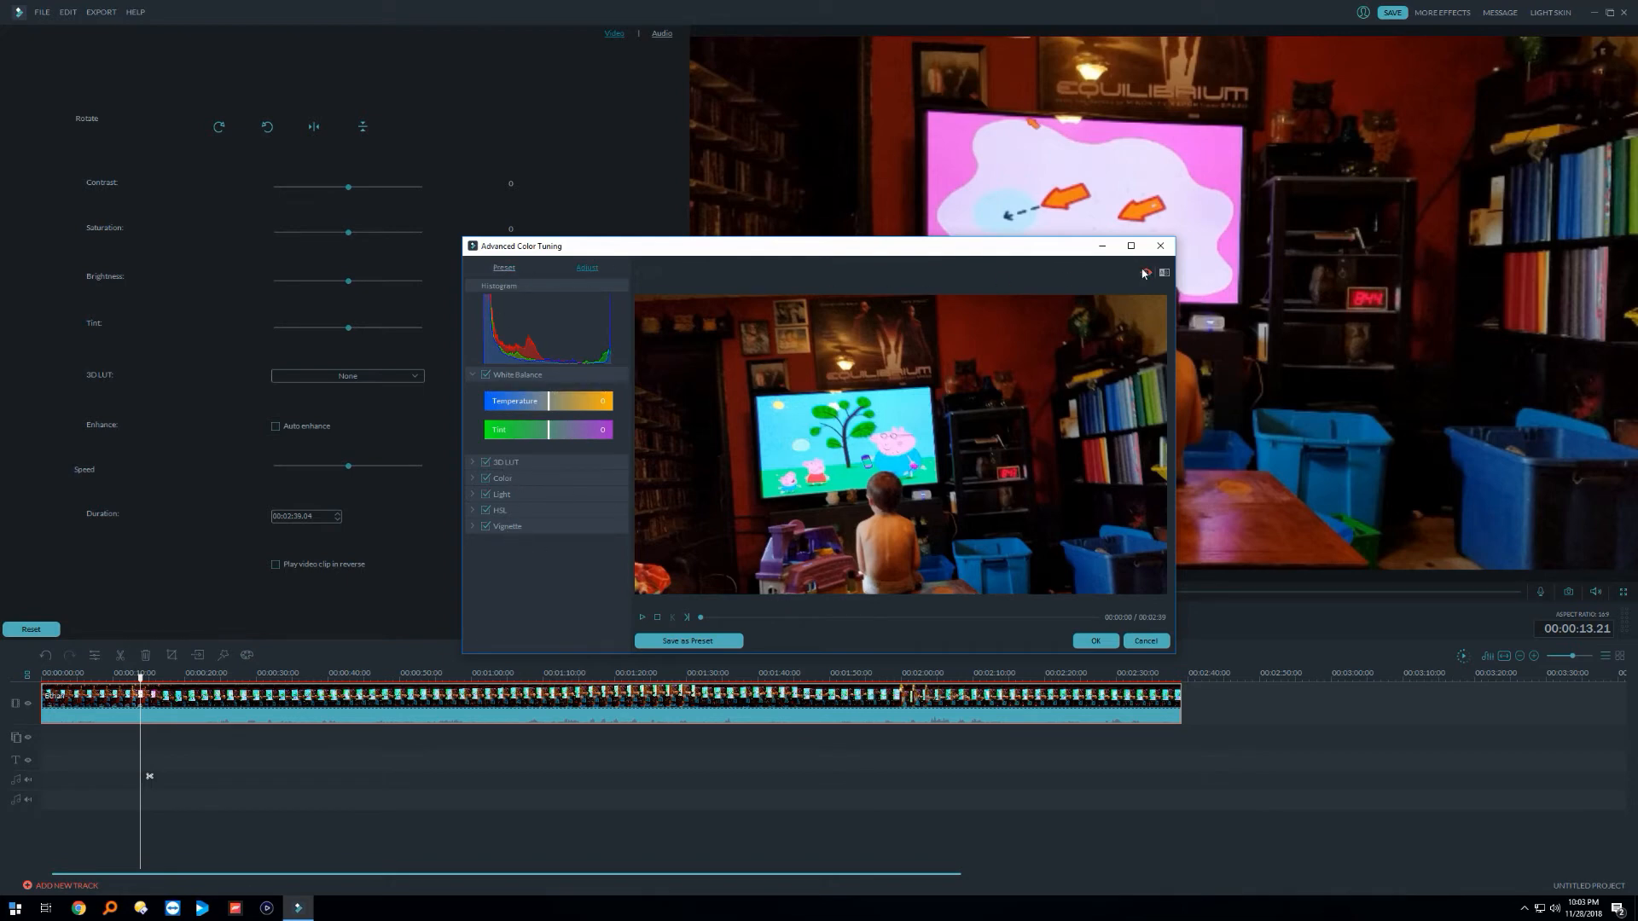
click(1161, 246)
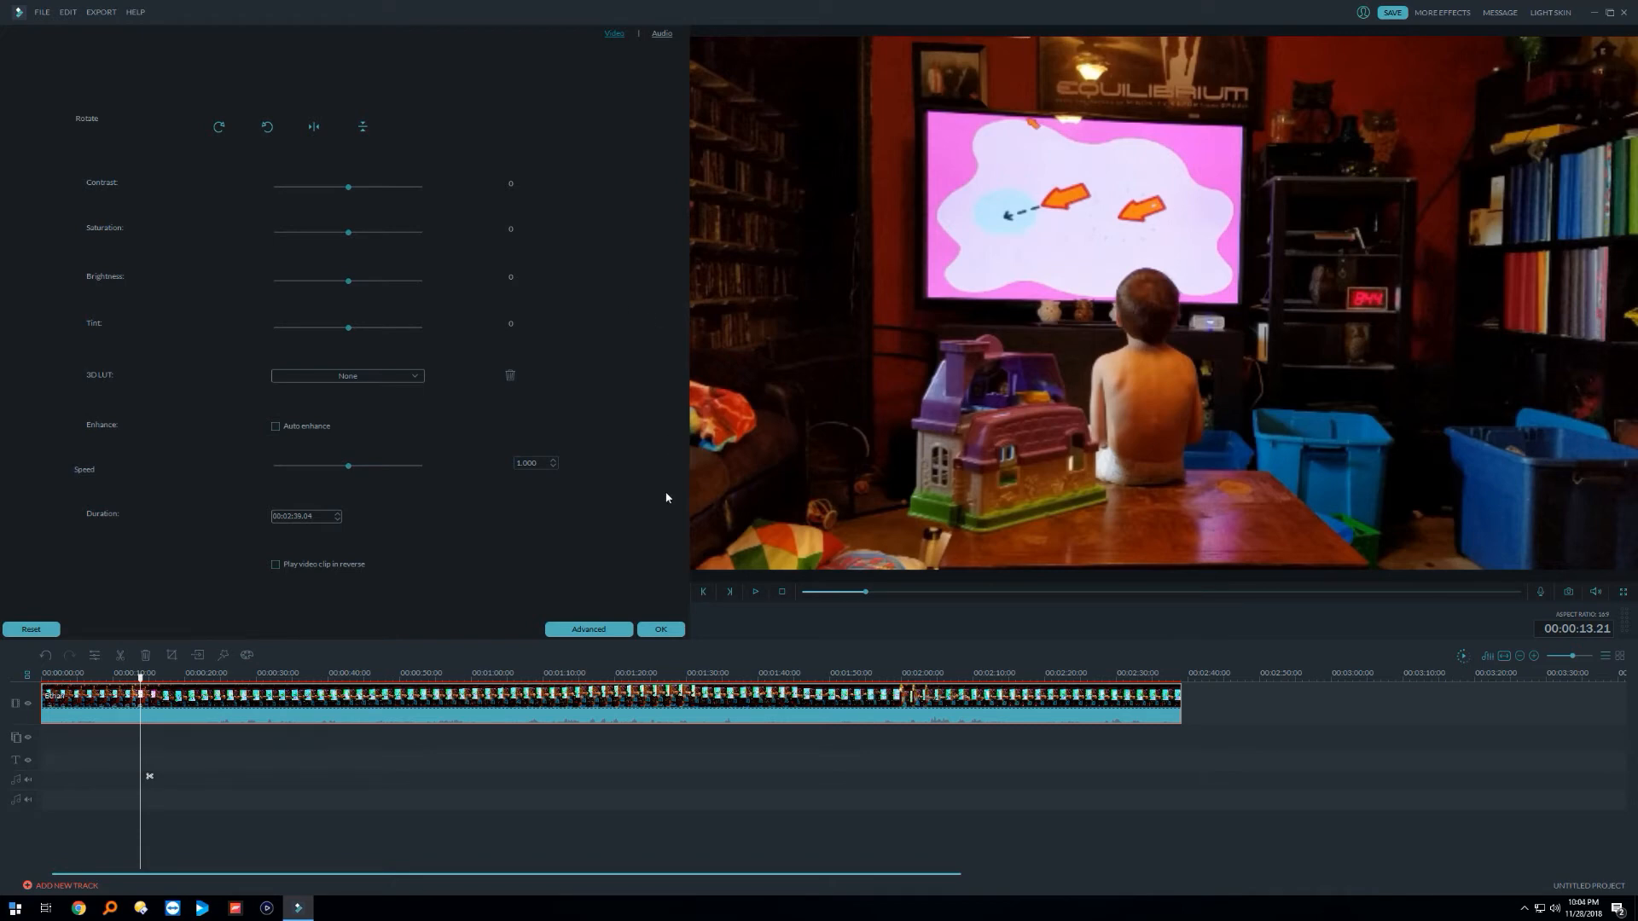
click(662, 630)
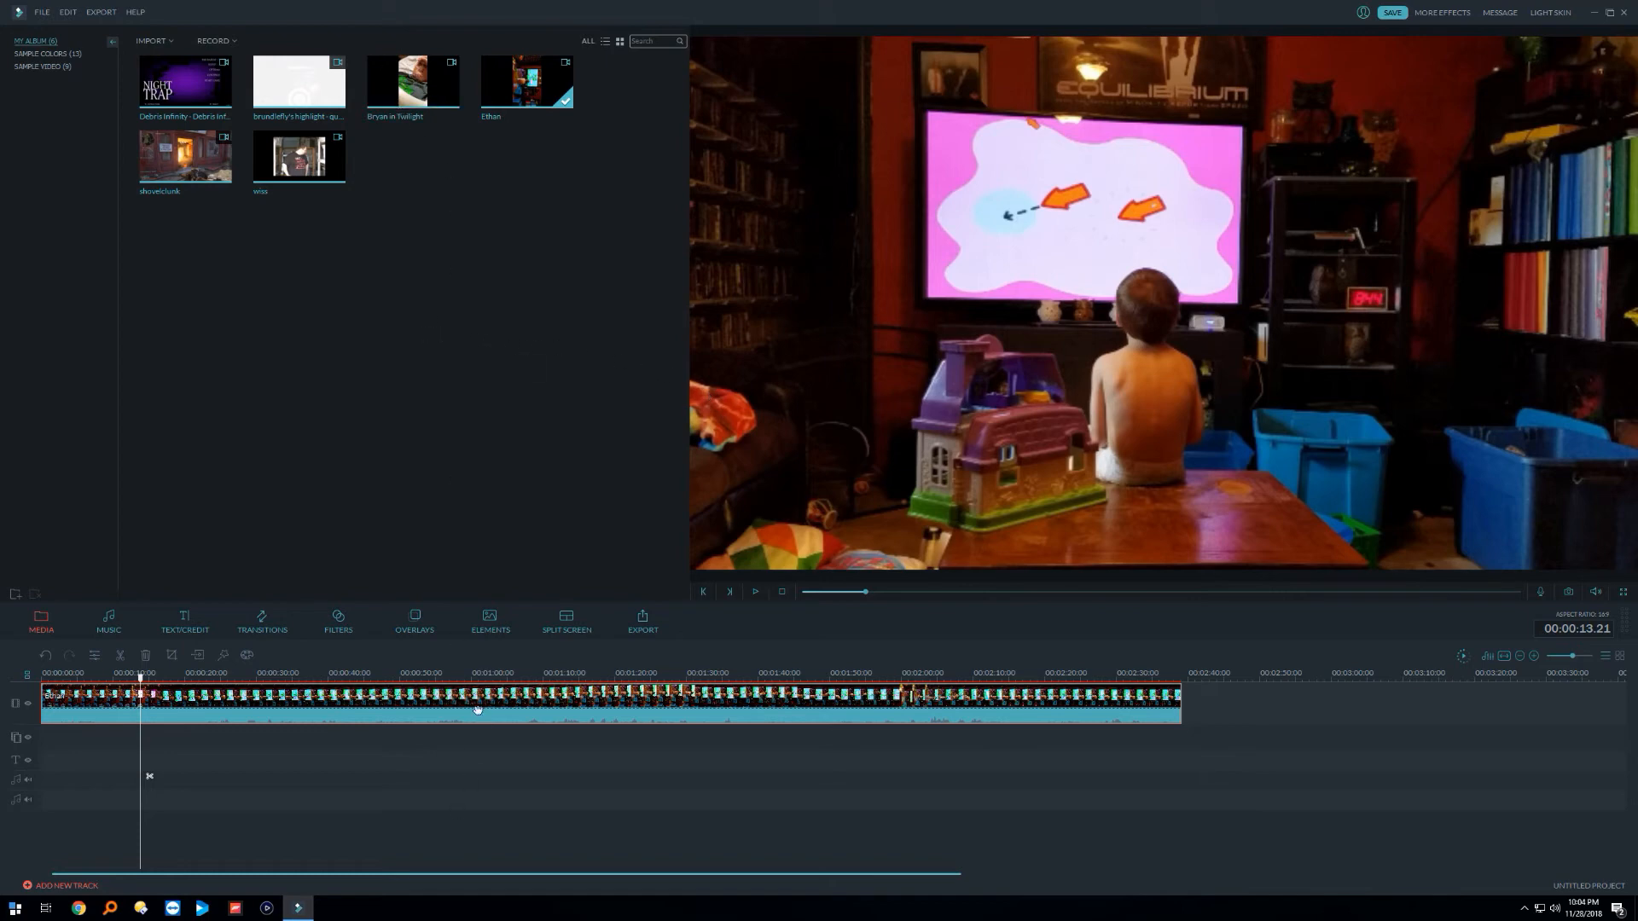
Step: Replace the timeline clip with the video of the man in the storage shed and play it from about 24 seconds
key(Delete)
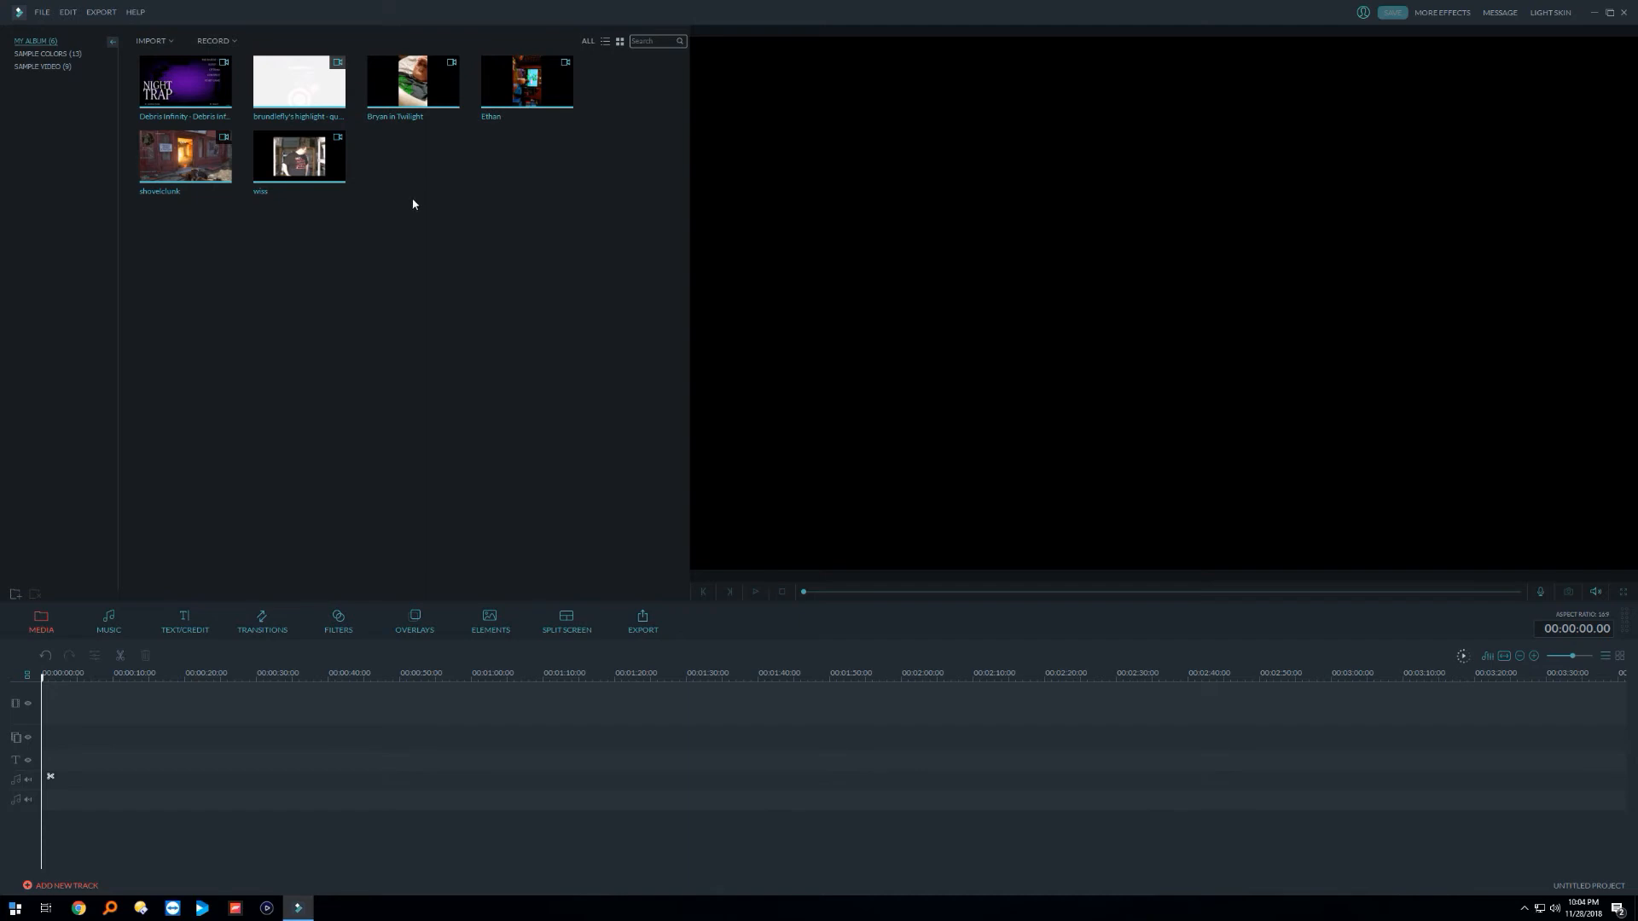
click(299, 155)
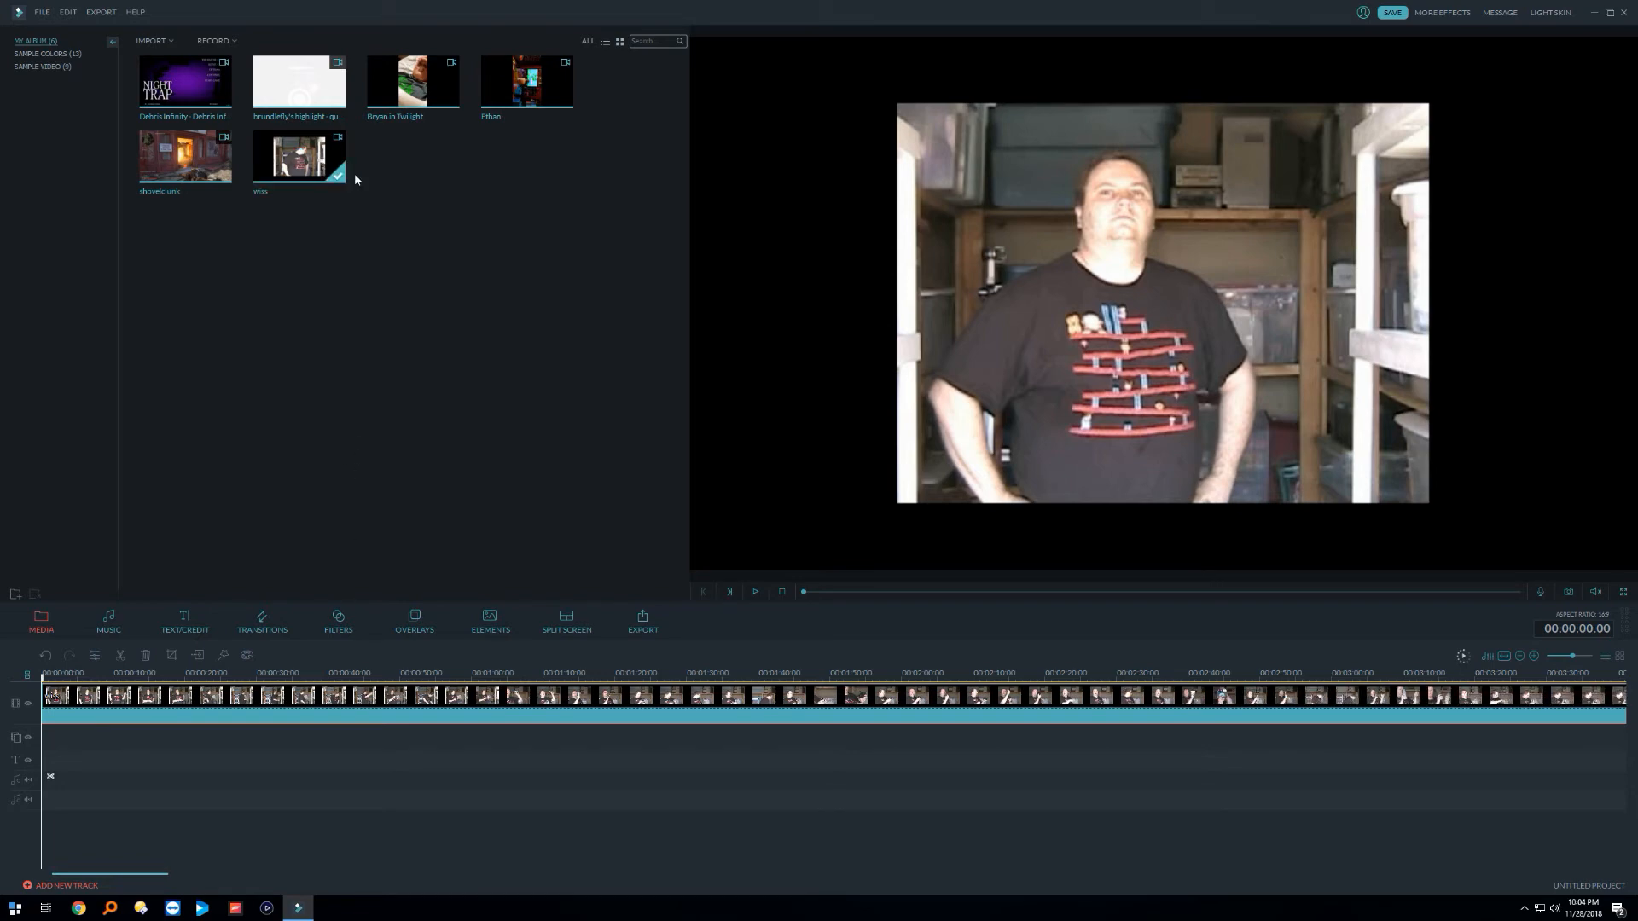
drag(218, 673, 512, 687)
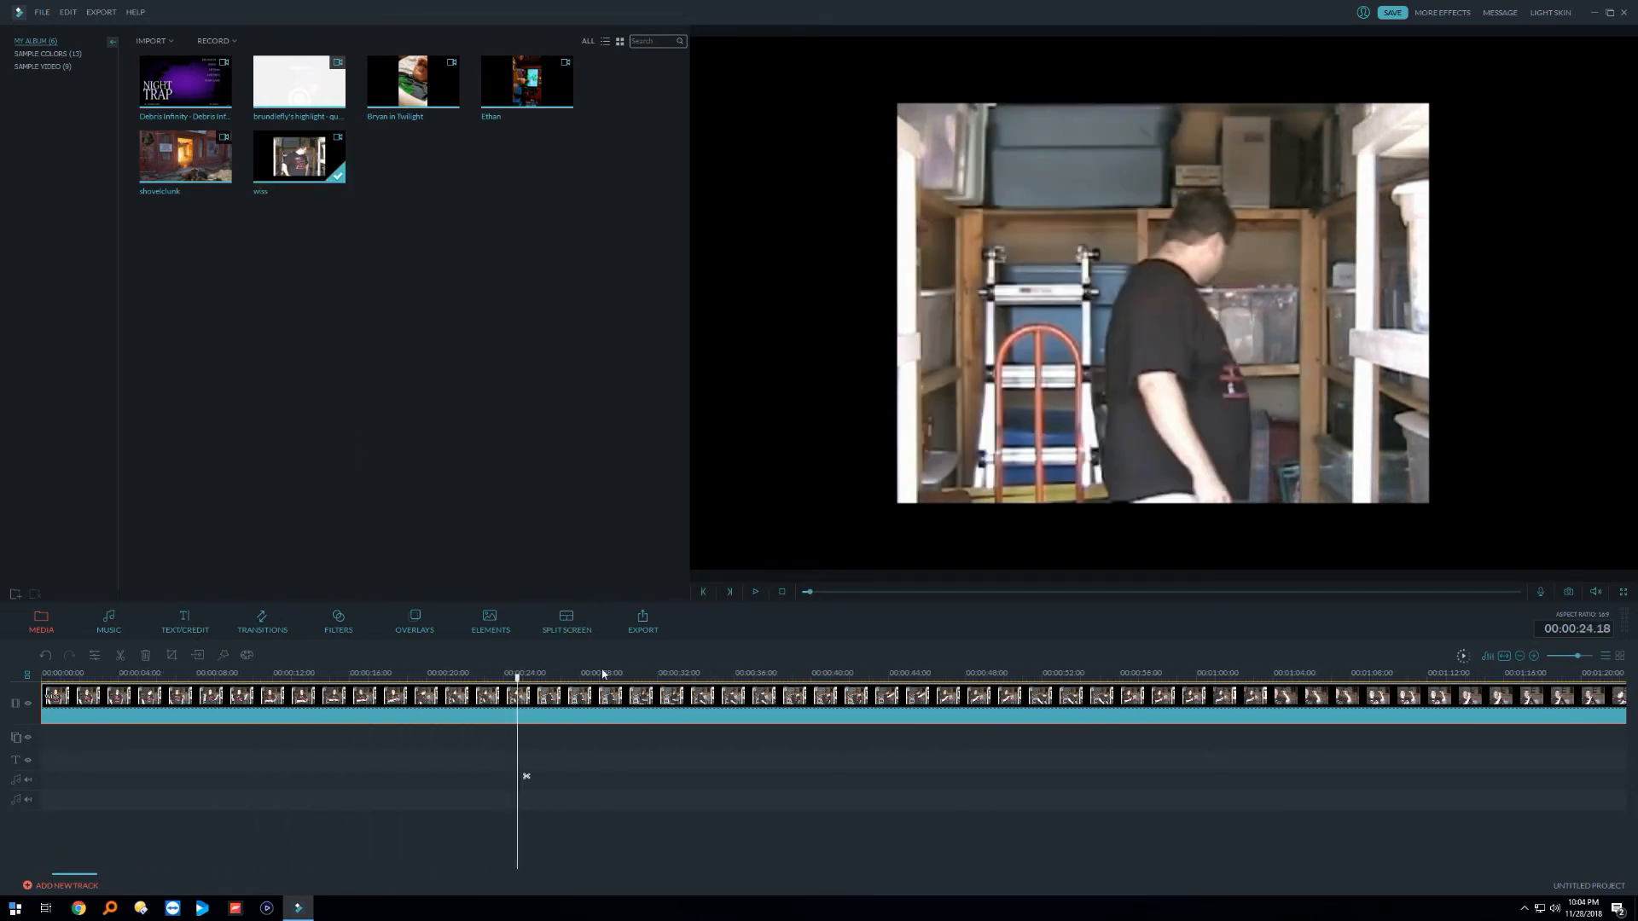
click(755, 591)
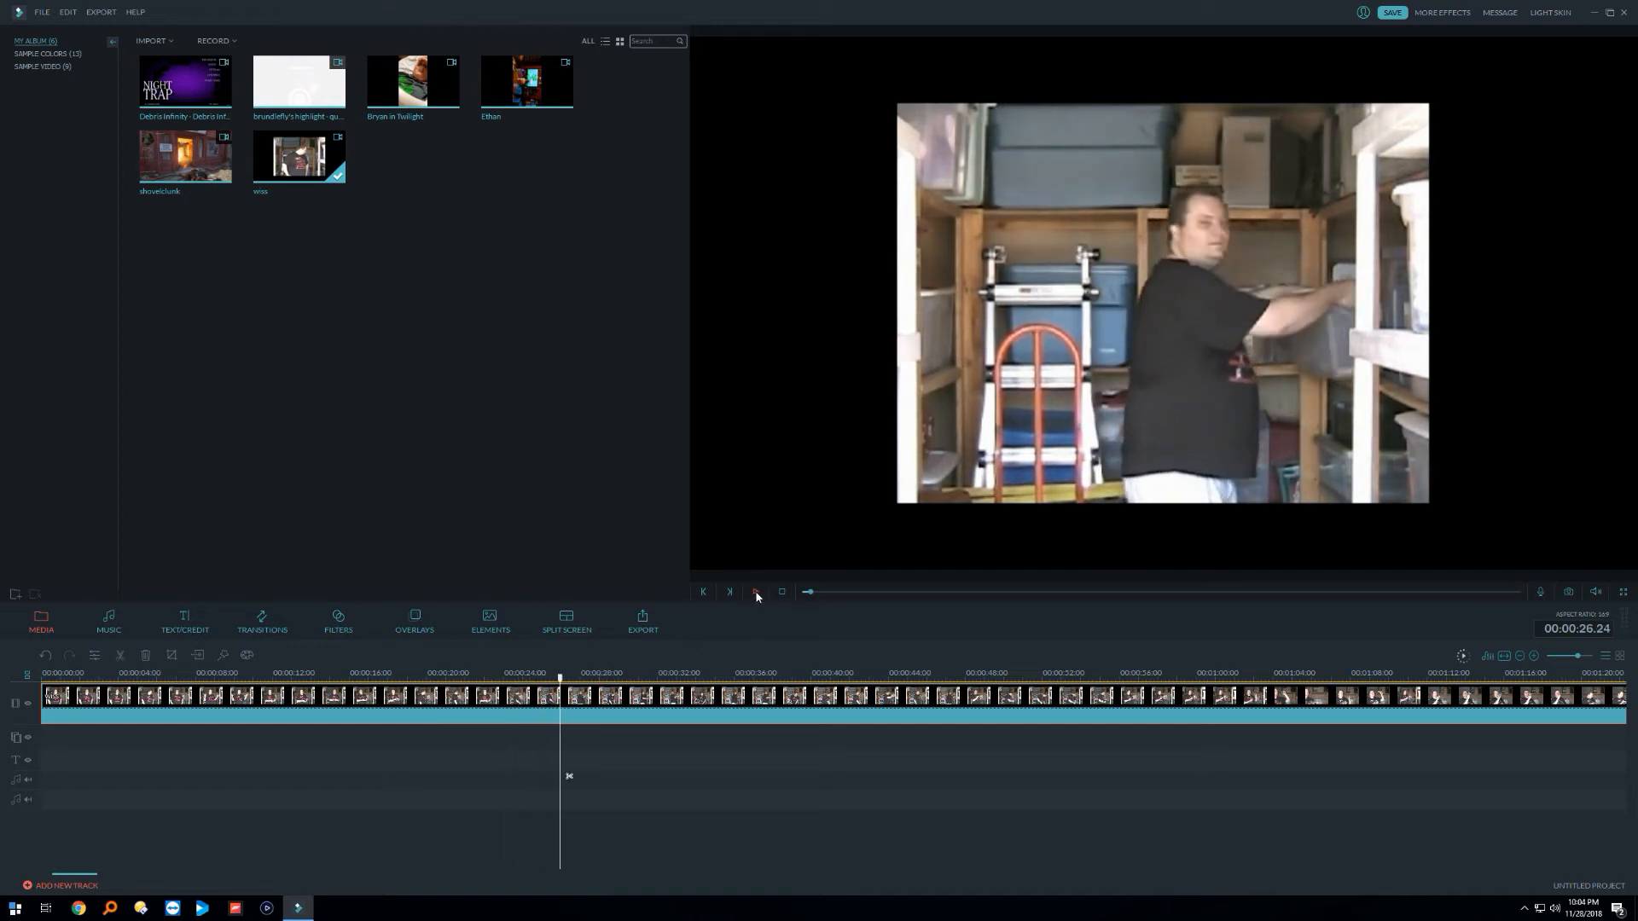
Step: Crop the storage shed clip at a 4:3 ratio to the picture's edges, cutting away the surrounding black border
click(171, 656)
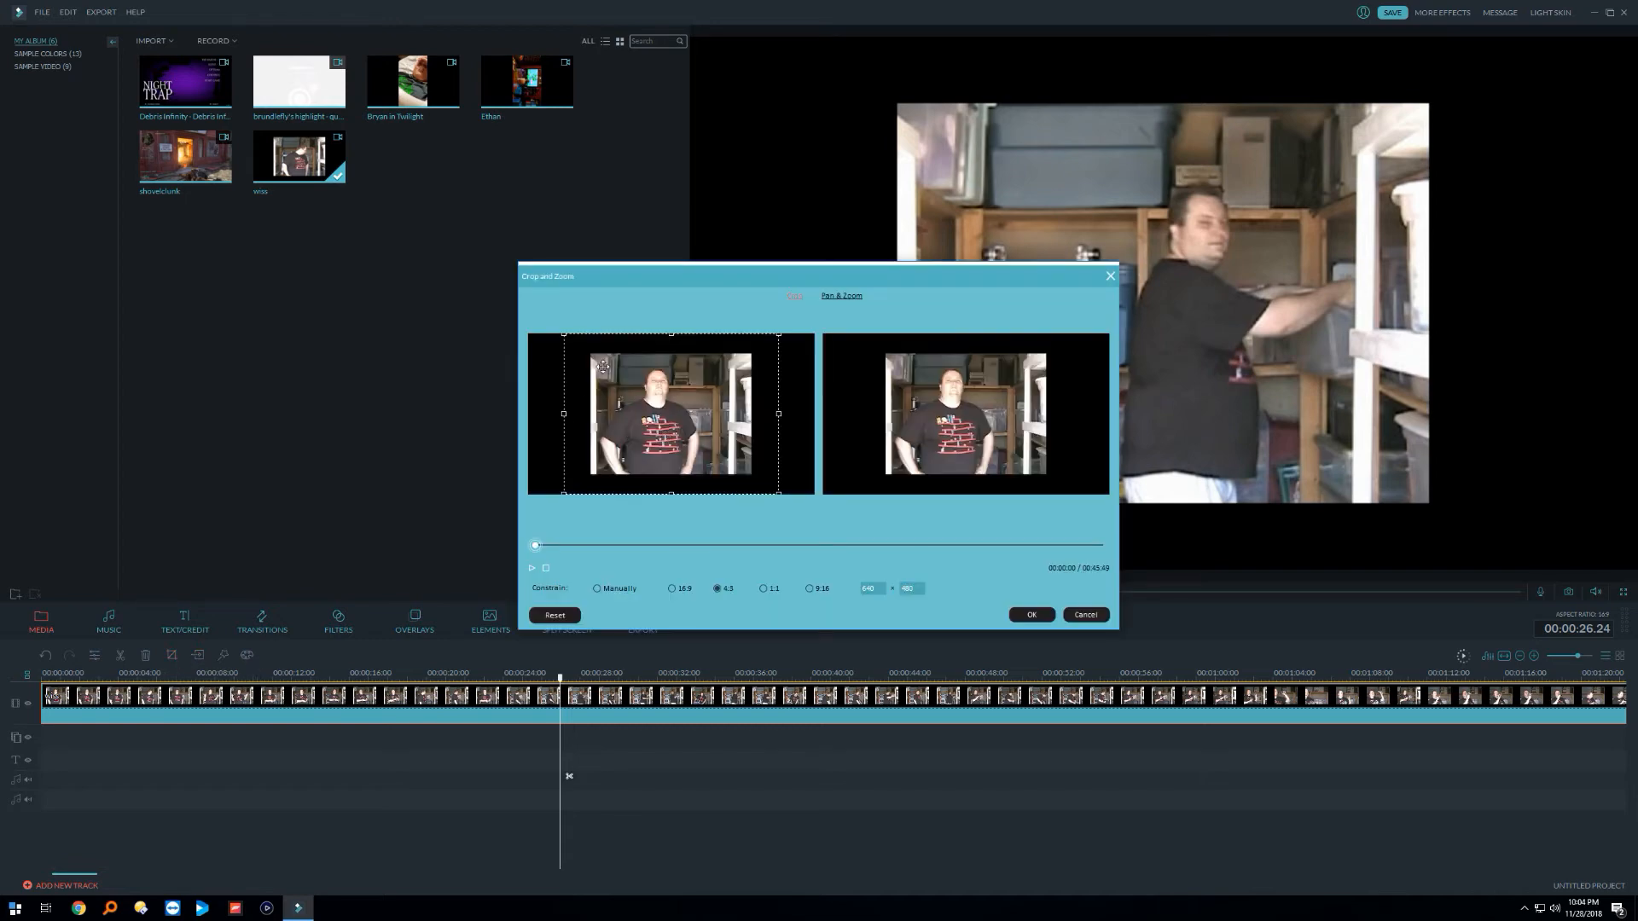
drag(563, 334, 580, 355)
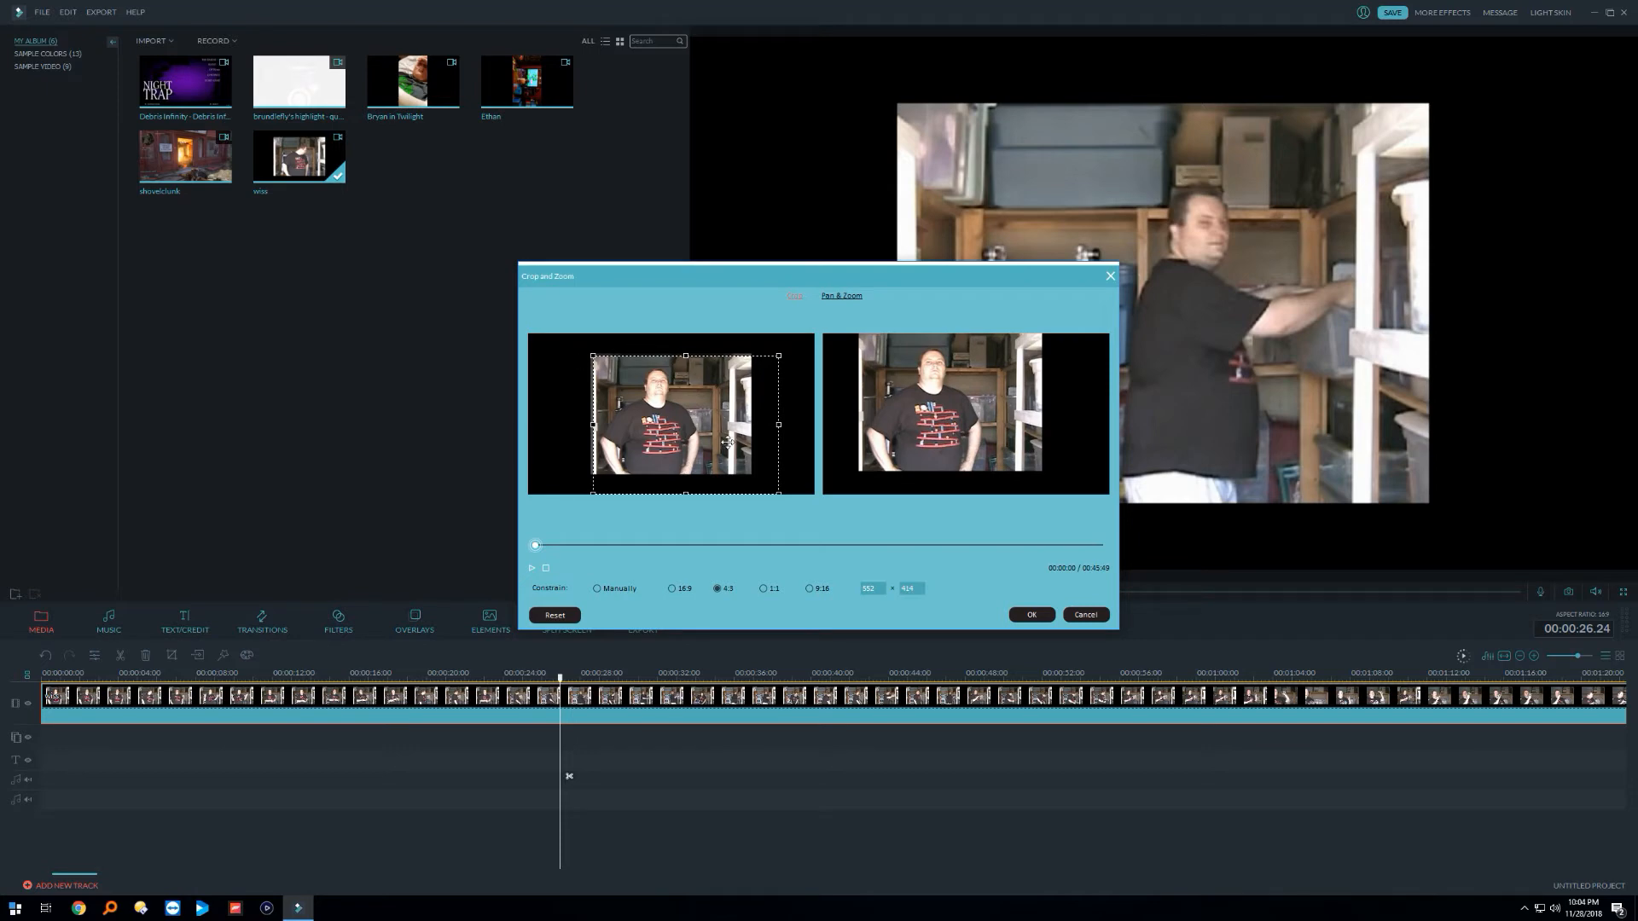
drag(776, 491, 743, 471)
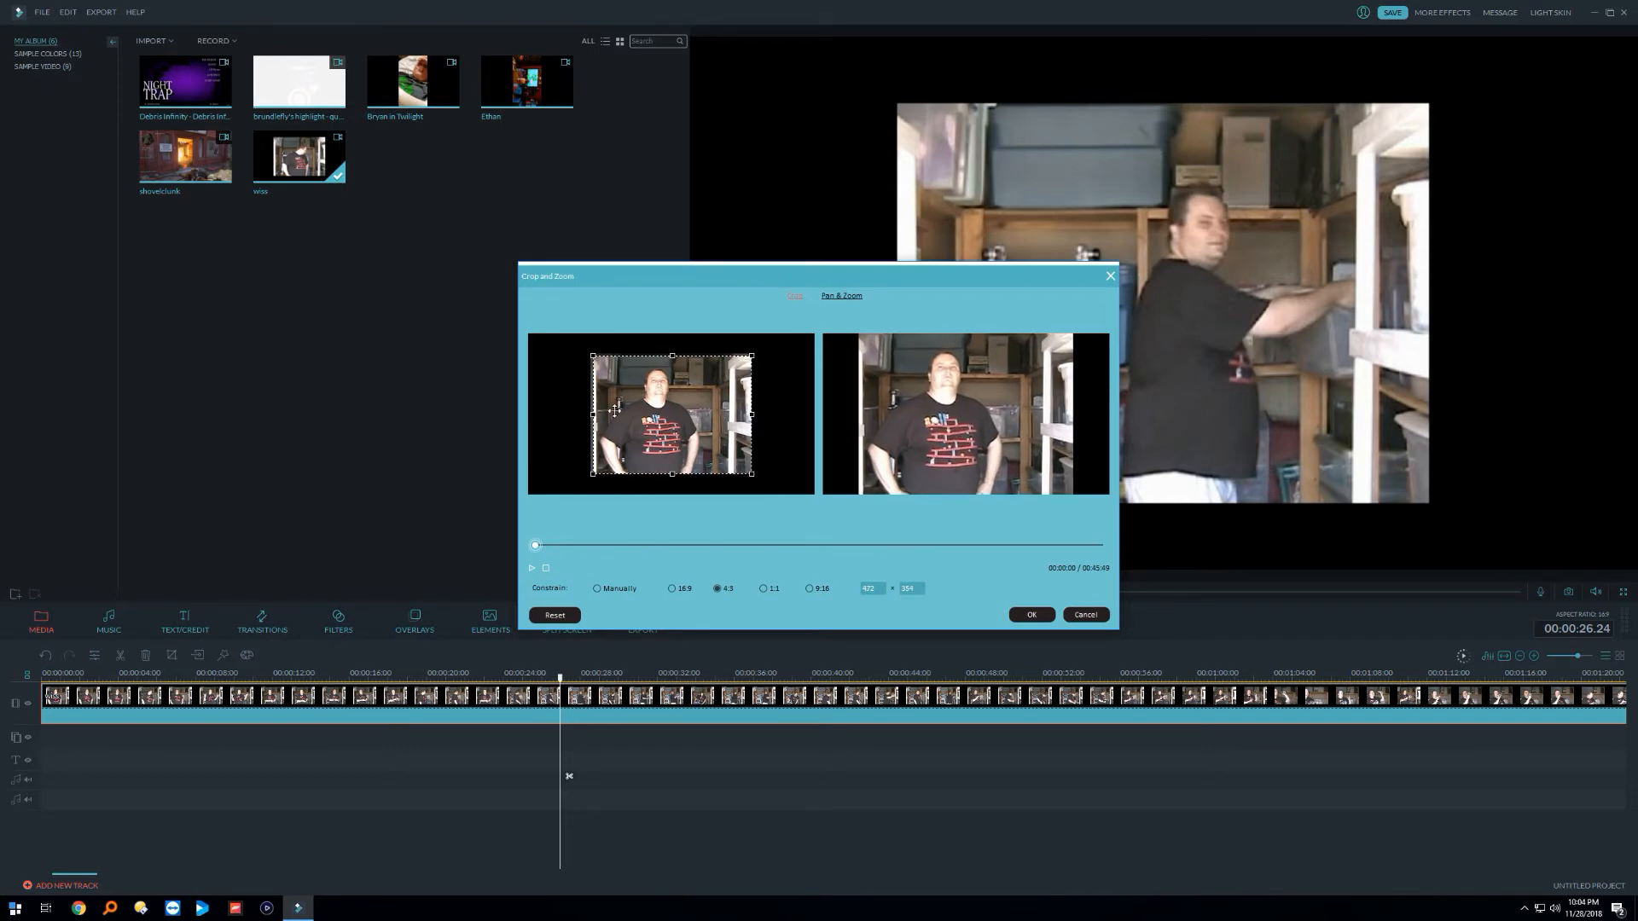
drag(595, 414, 593, 414)
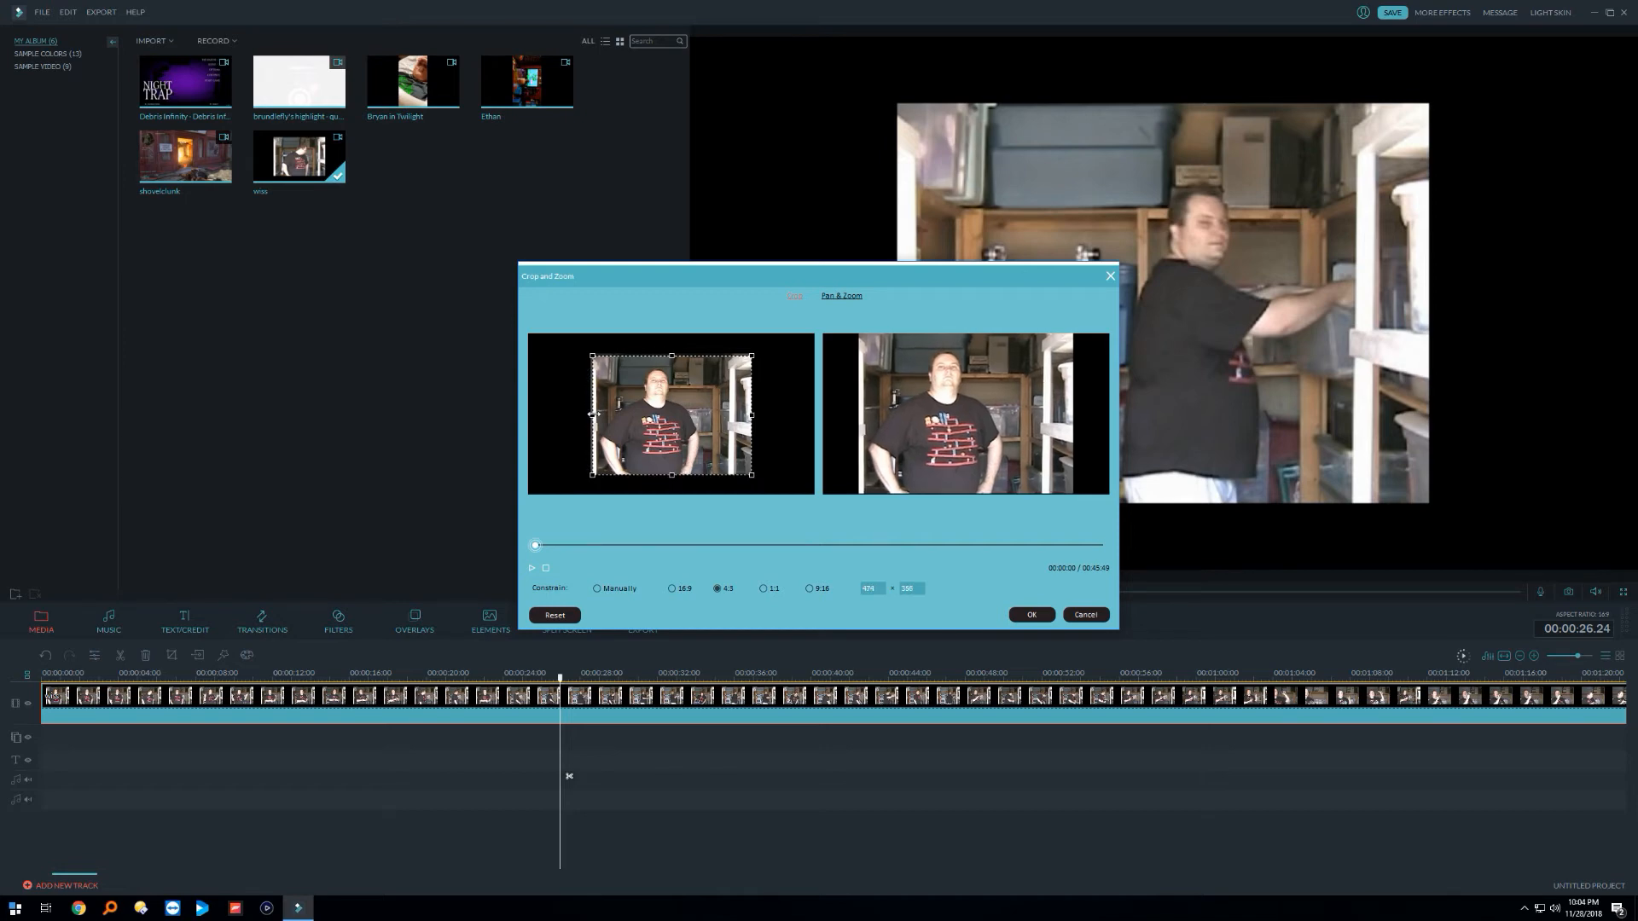
click(1030, 615)
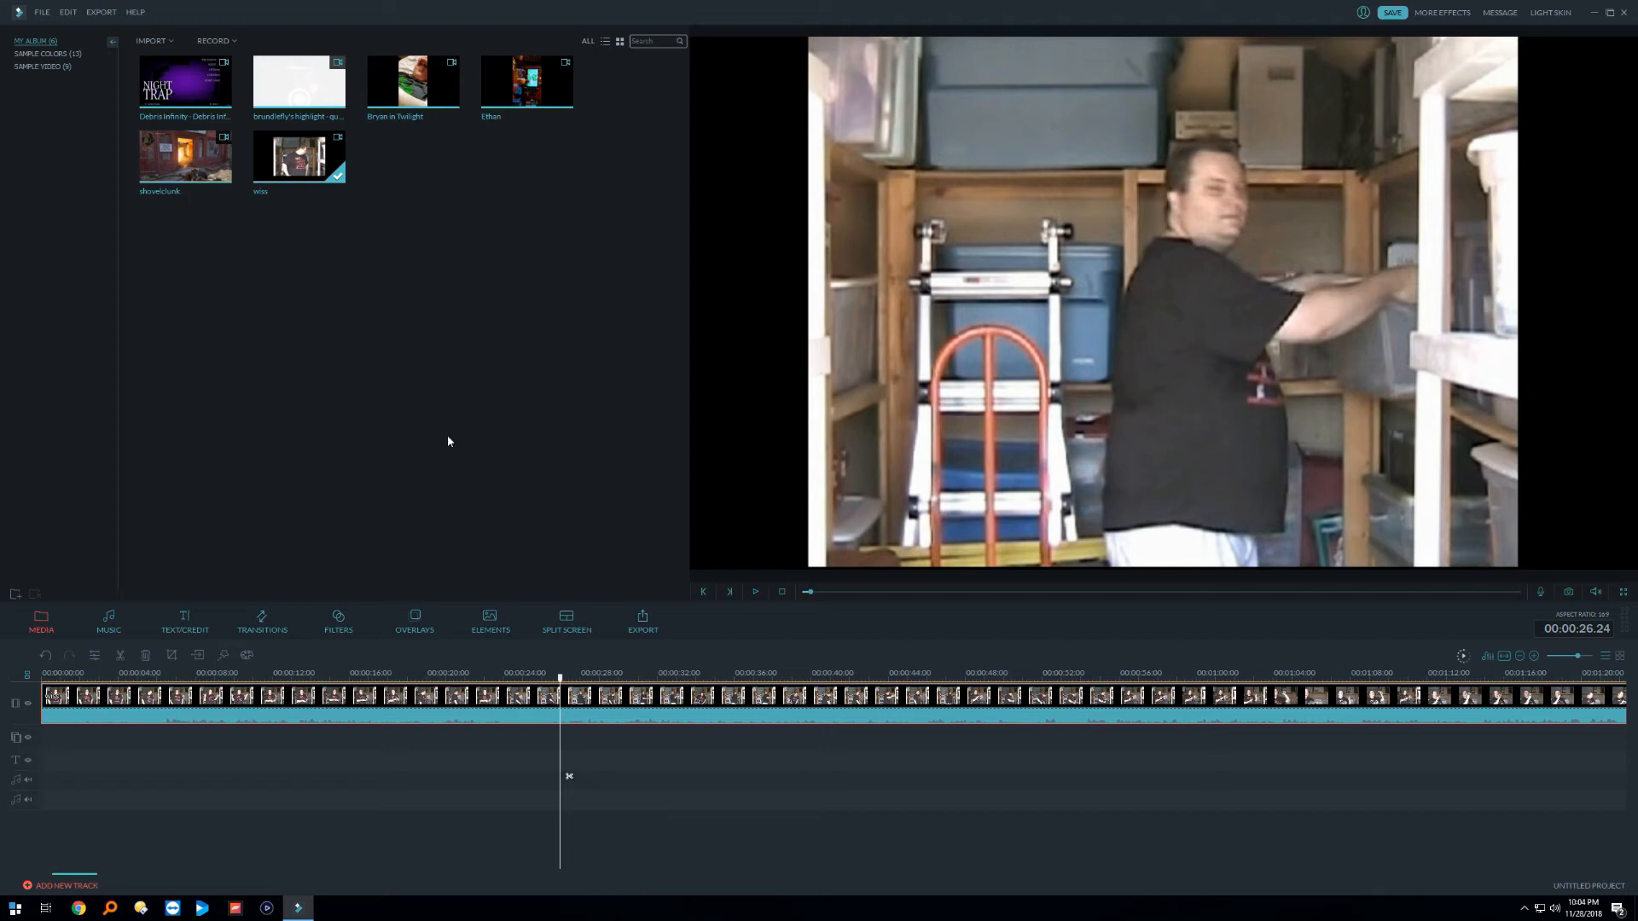
Step: Delete the storage shed clip from the timeline and browse the Common filters and the Light Leaks and Frame overlays
click(338, 627)
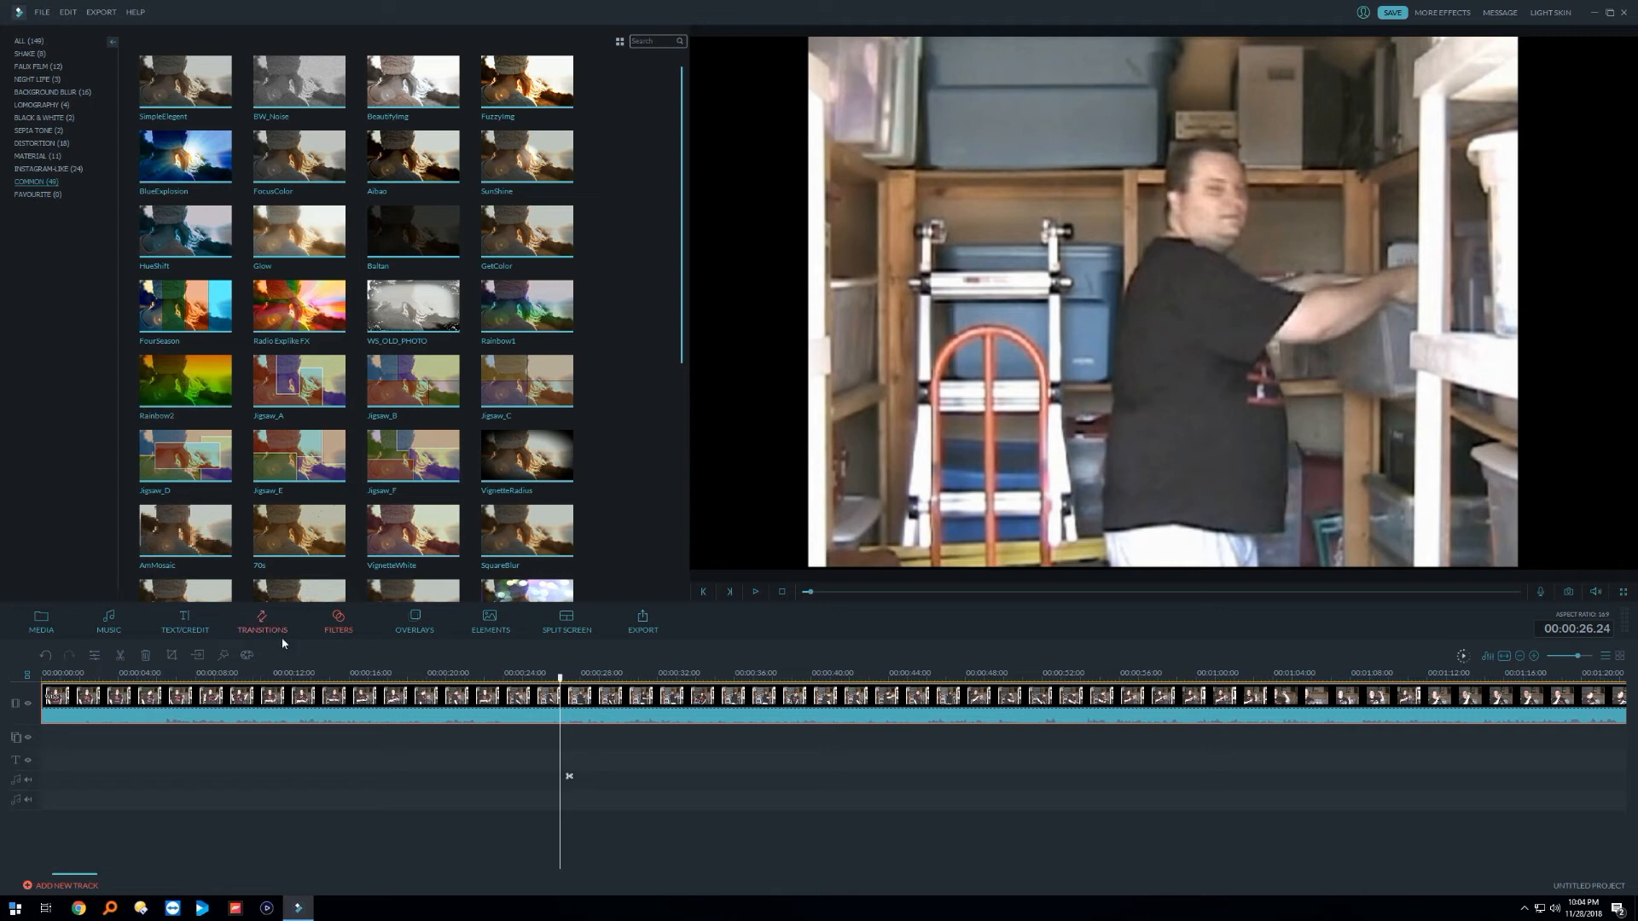
key(Delete)
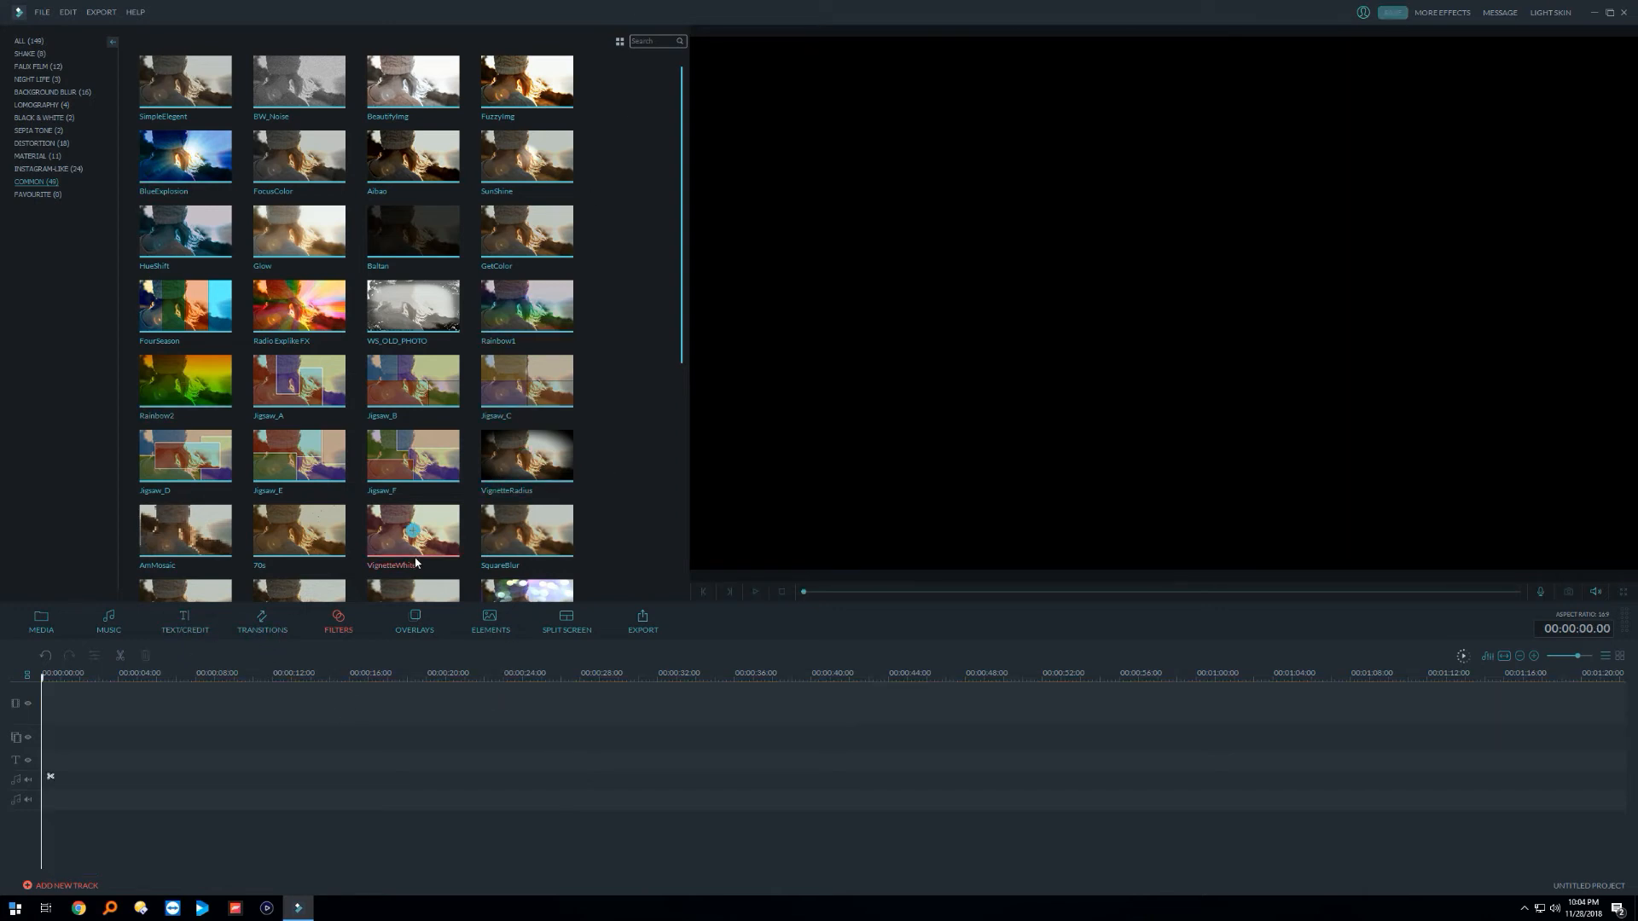
click(416, 618)
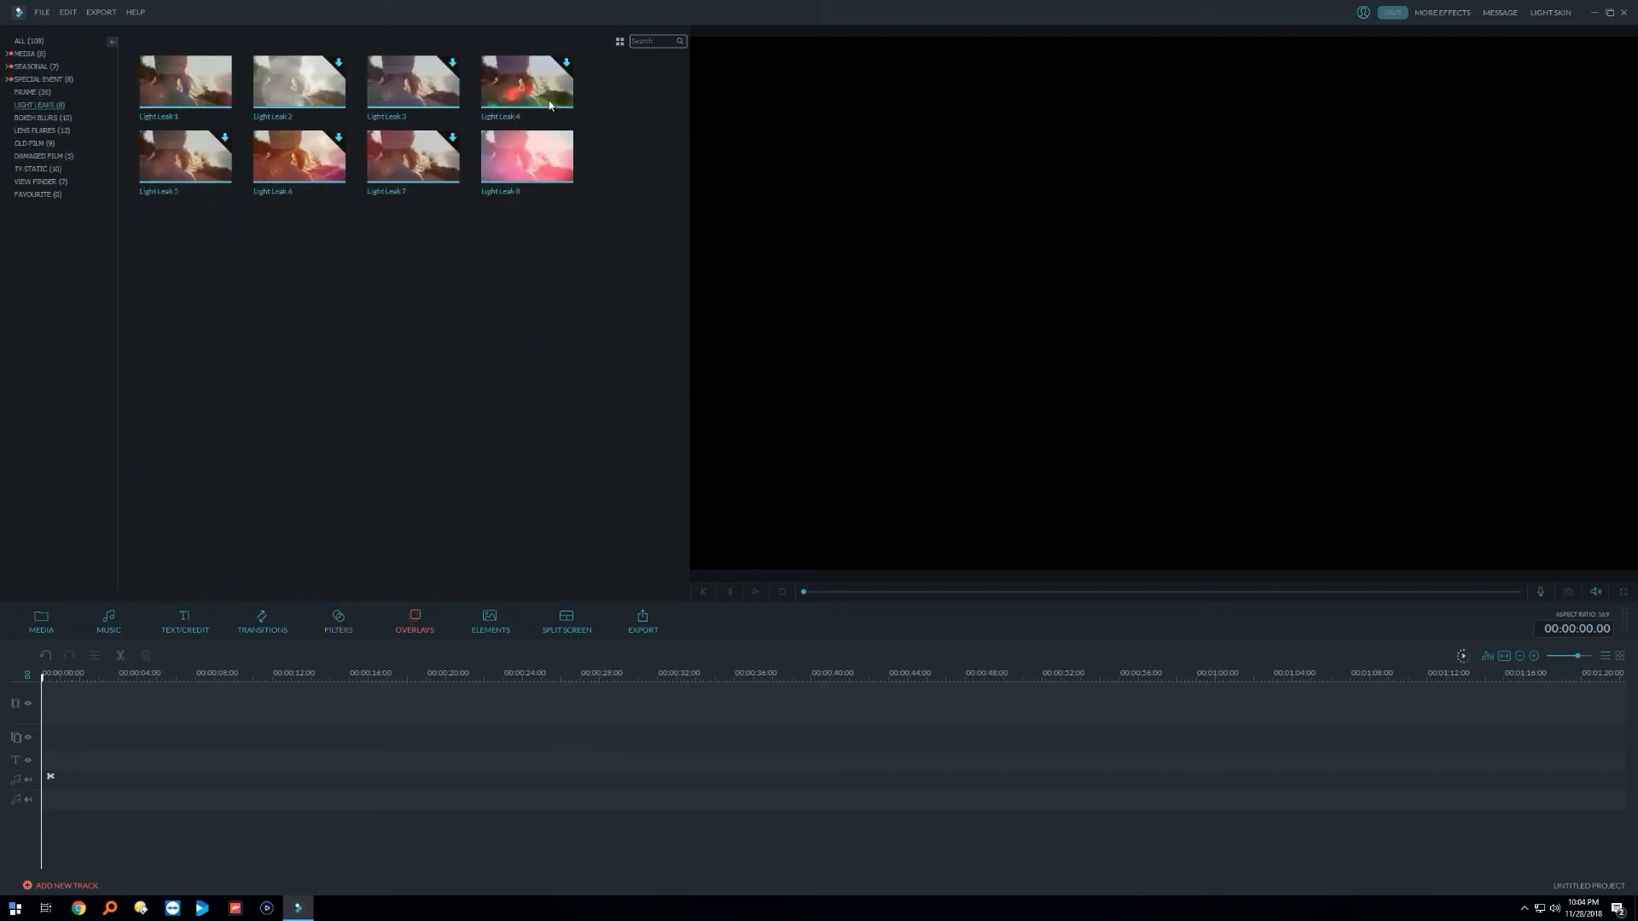
click(34, 92)
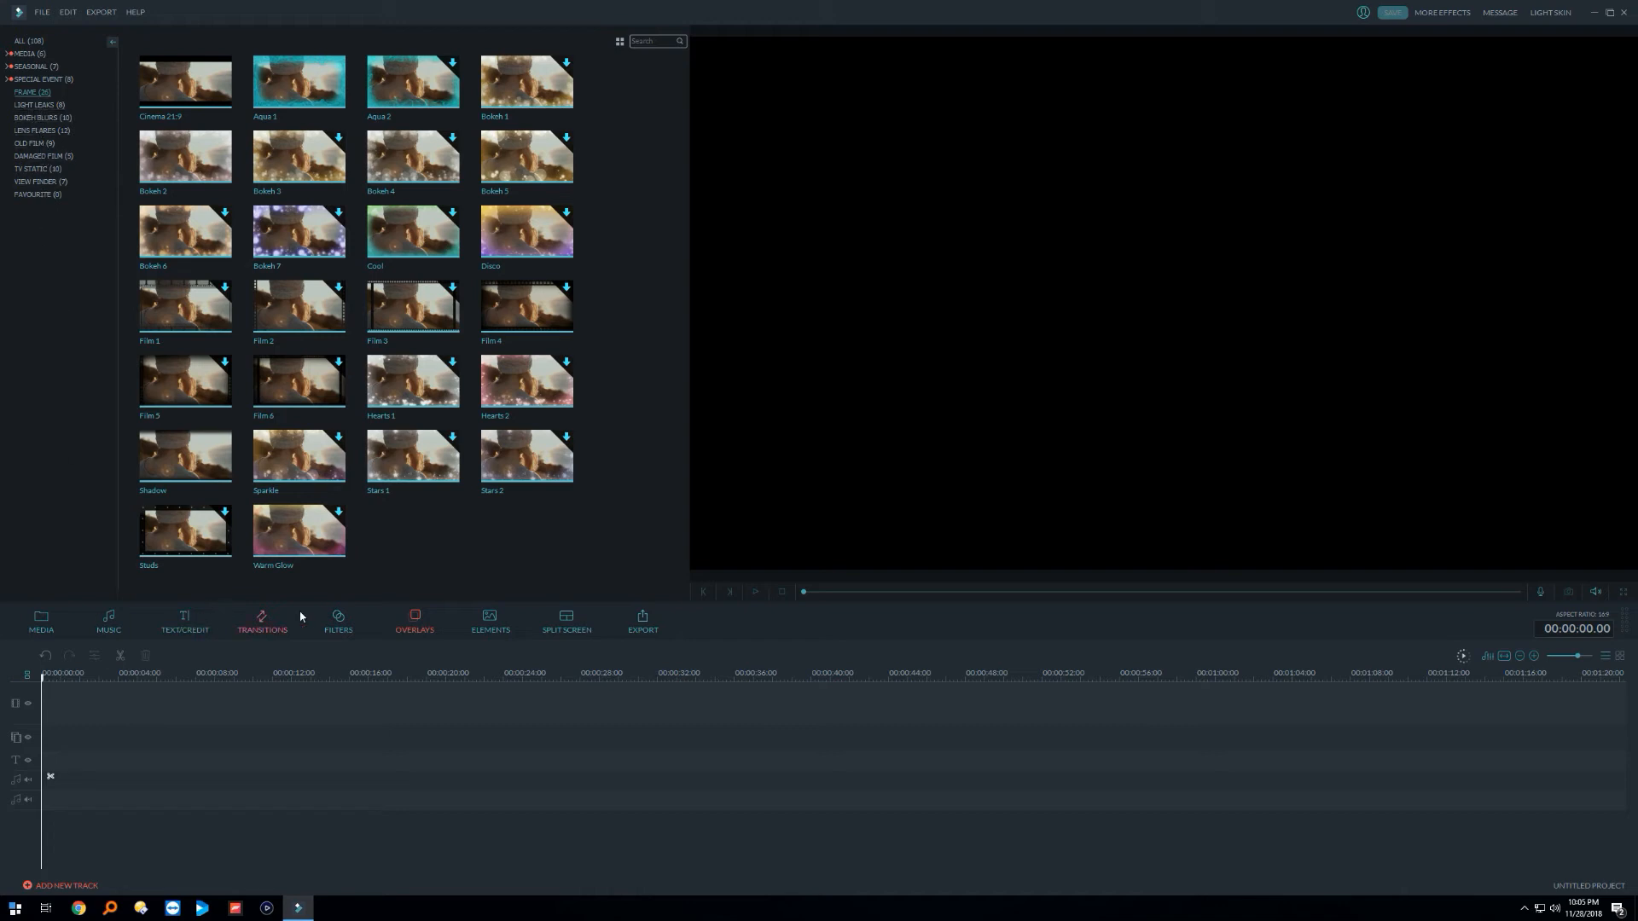
click(266, 620)
click(352, 613)
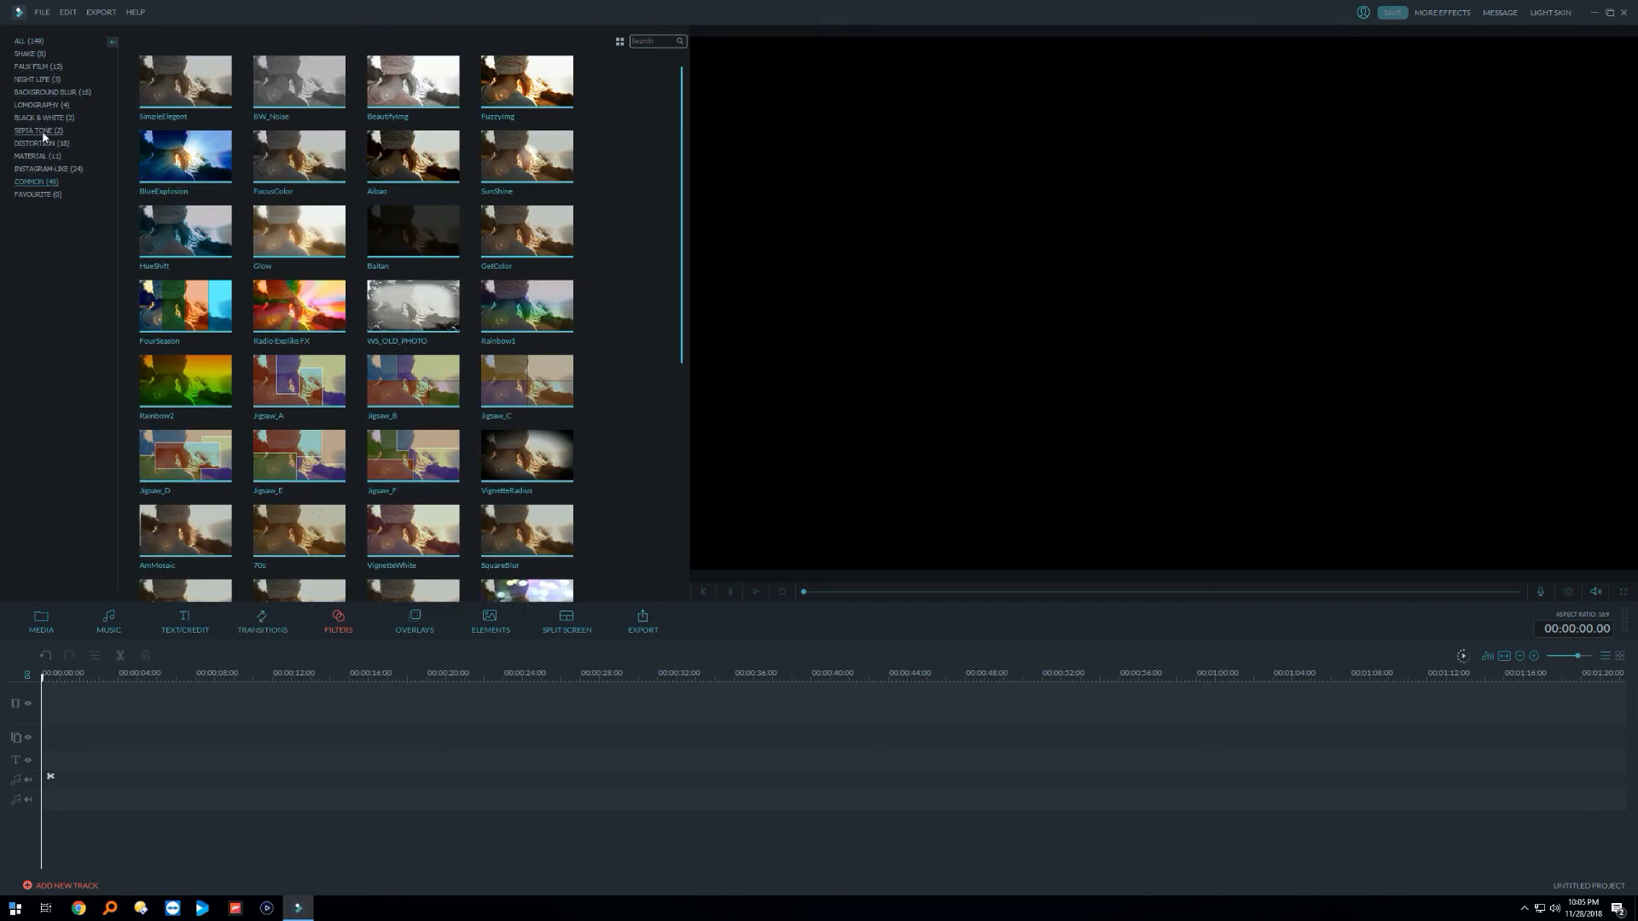
Step: Add the vertical hospital-bed video to the start of the main video track and browse to the Background Blur filters
click(41, 620)
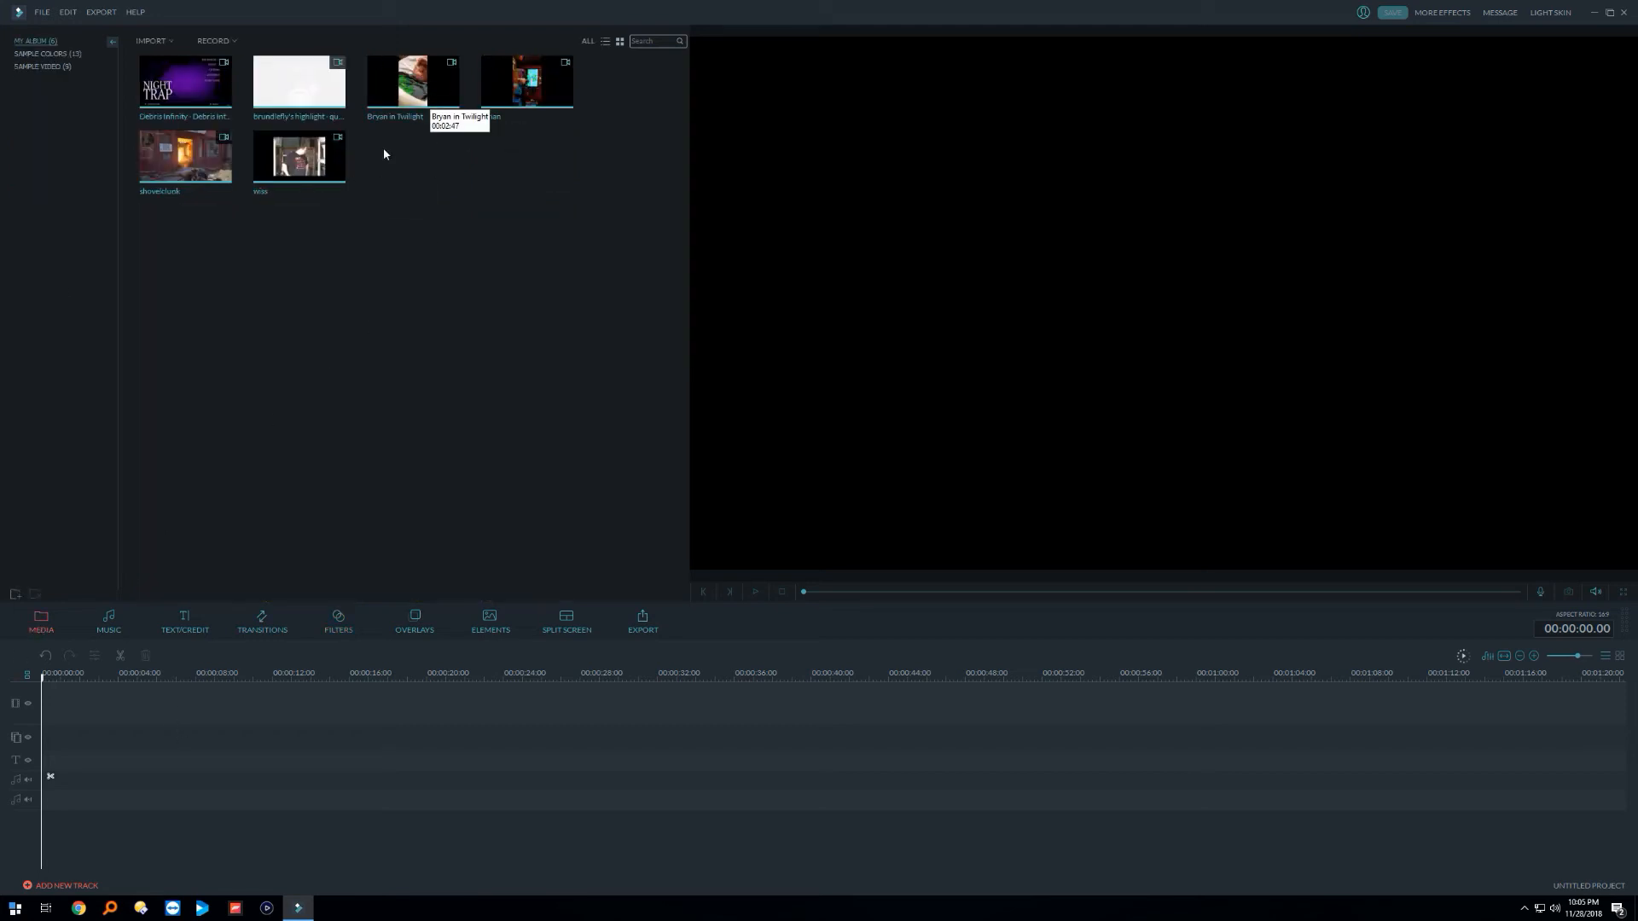
drag(440, 80, 384, 694)
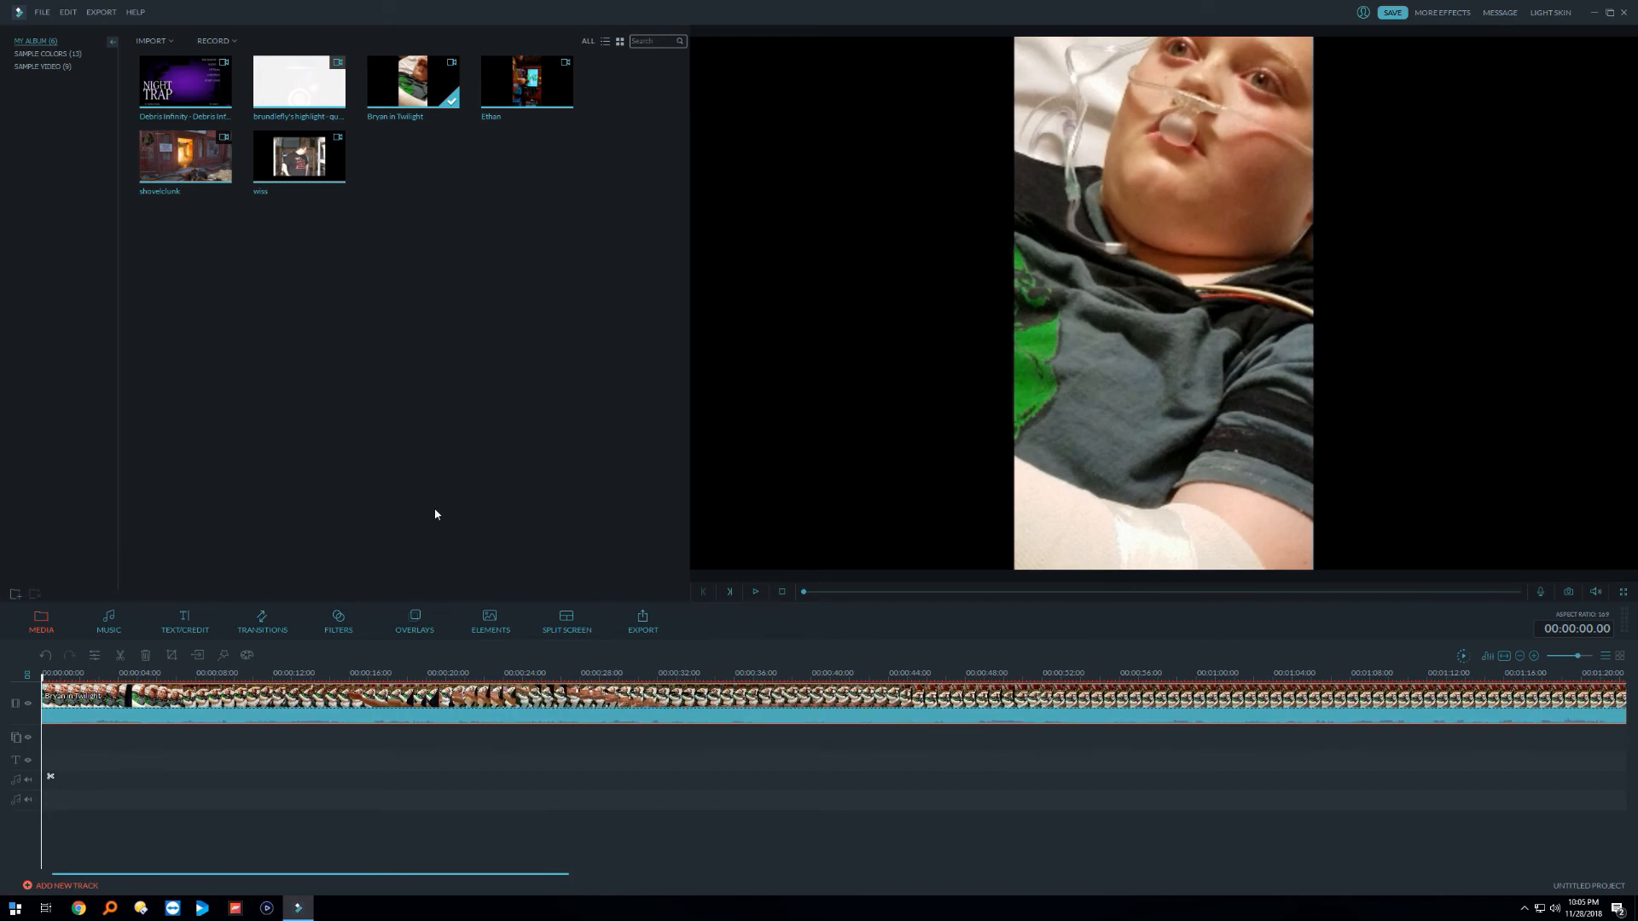
click(483, 628)
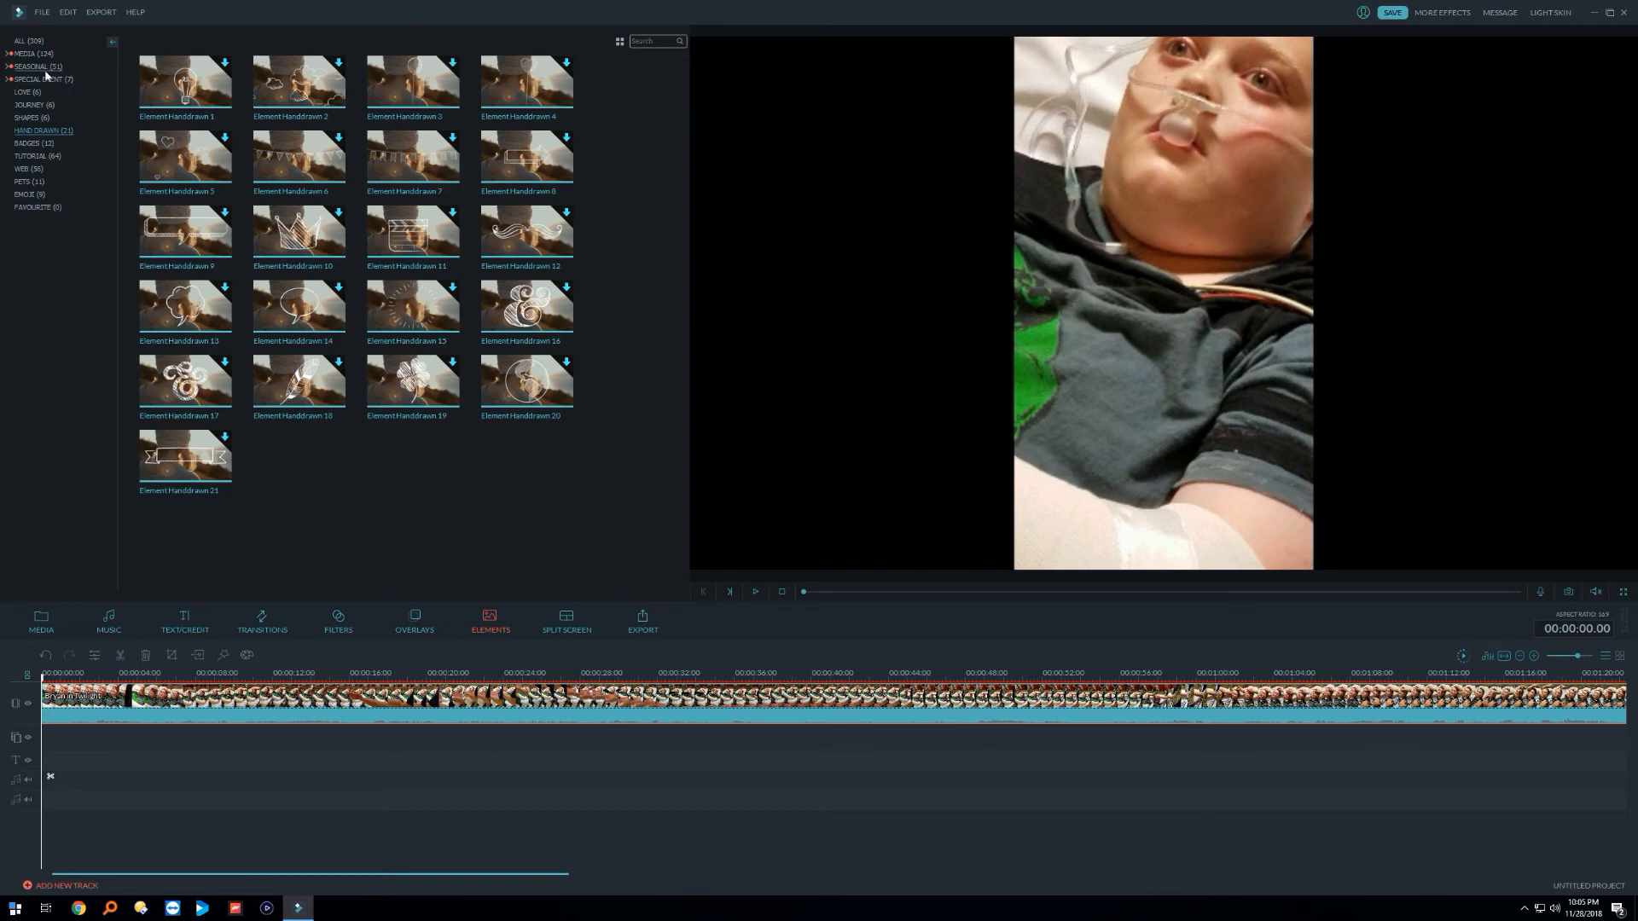
click(429, 613)
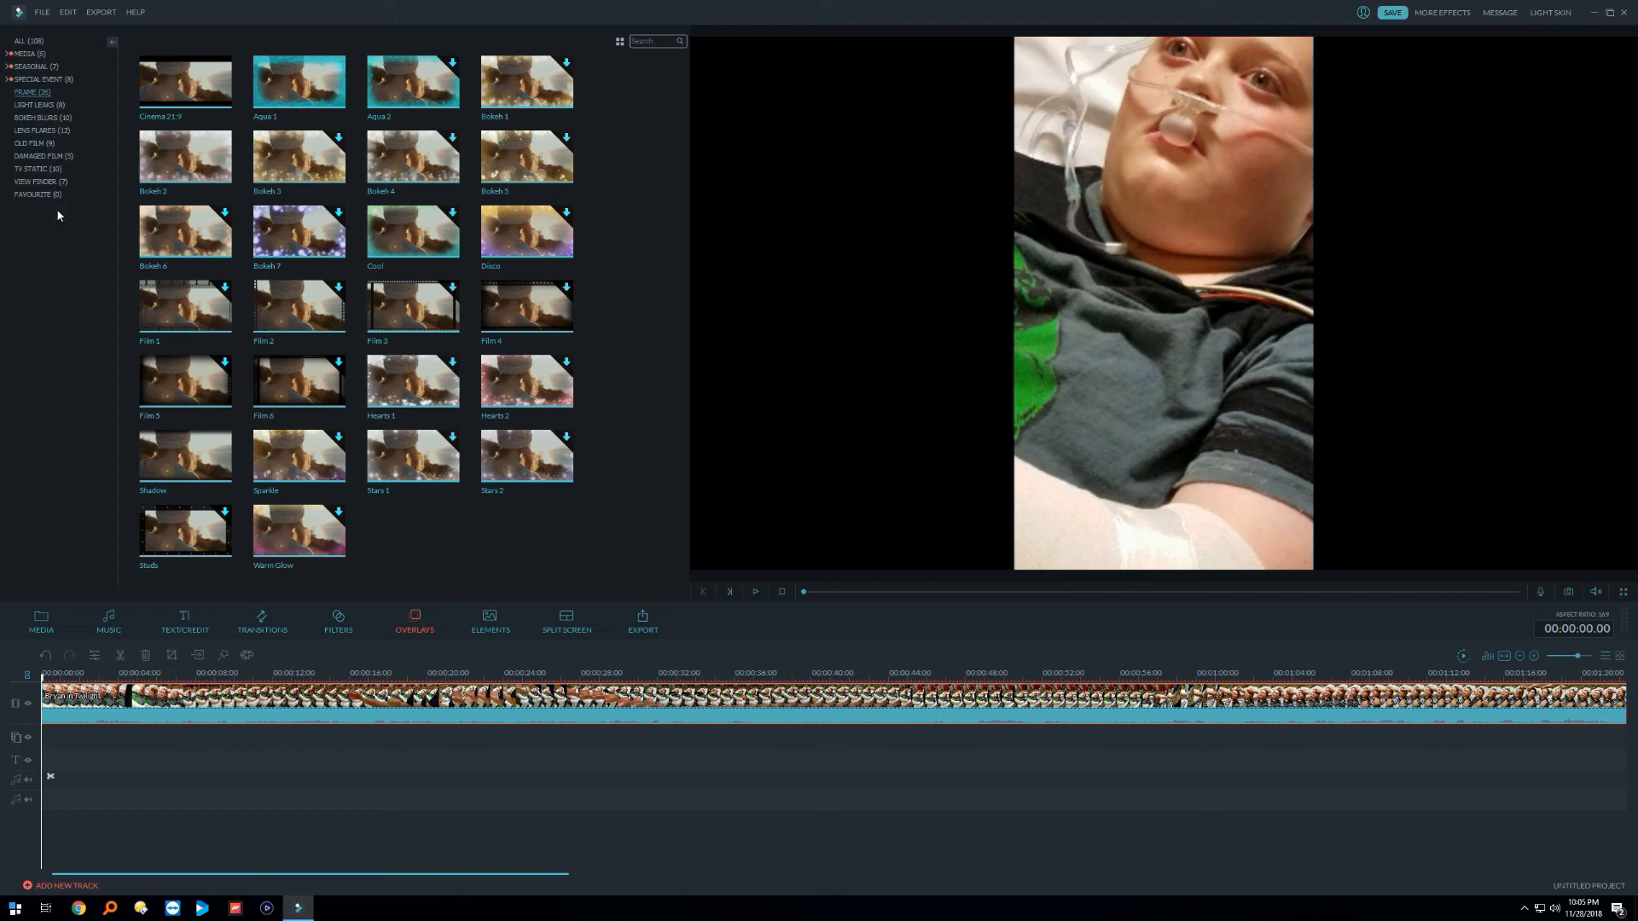
click(356, 623)
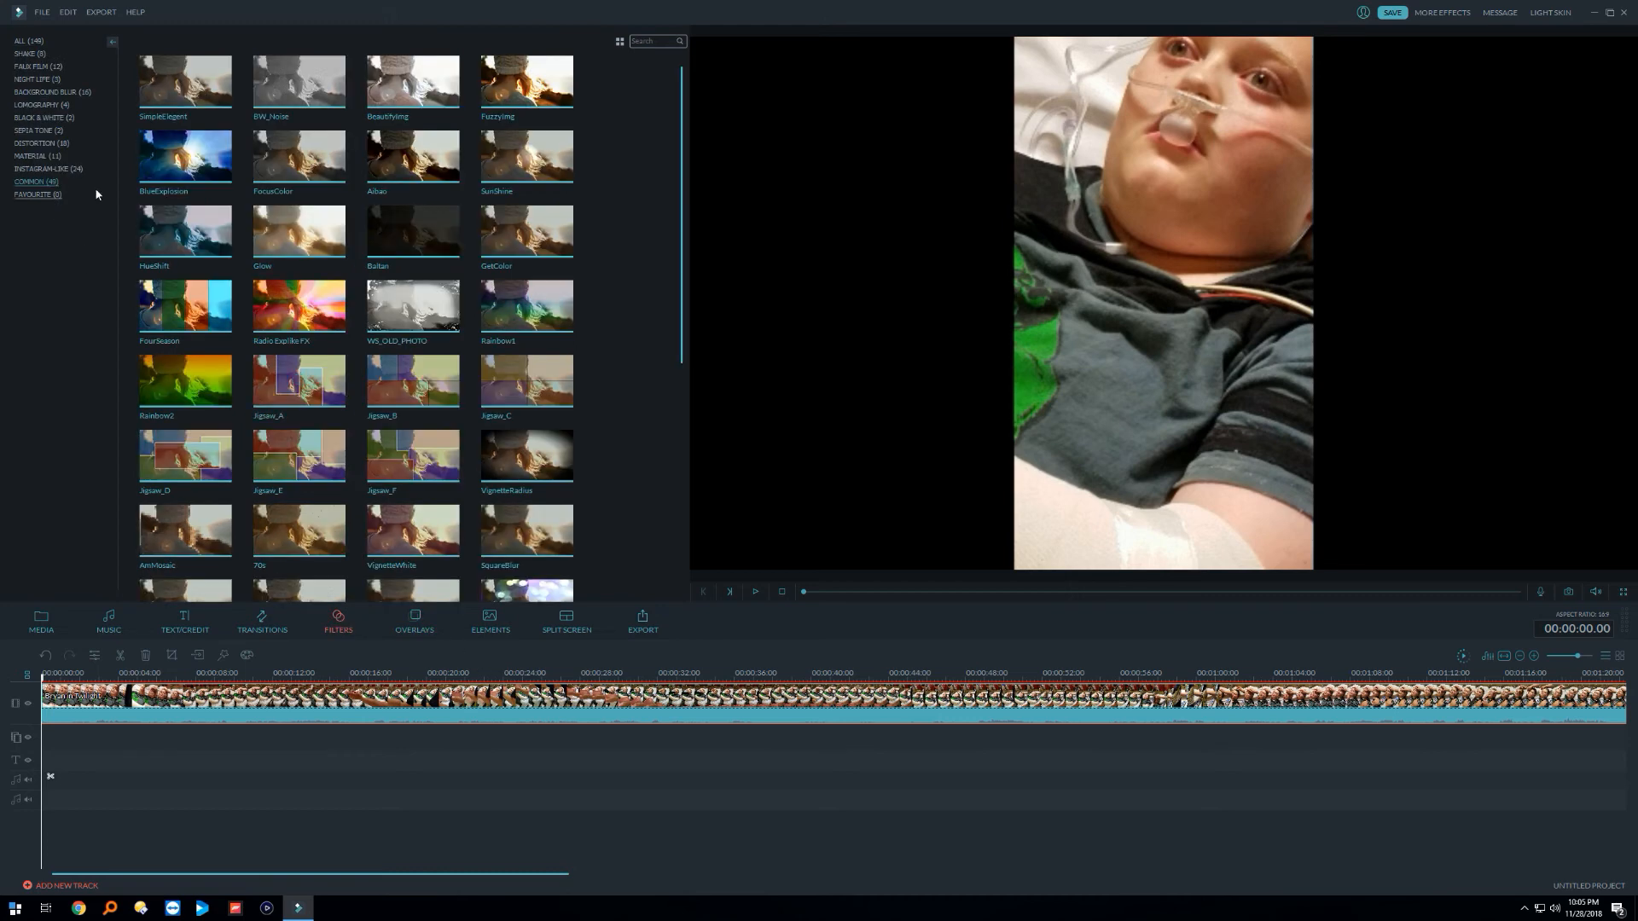
click(36, 143)
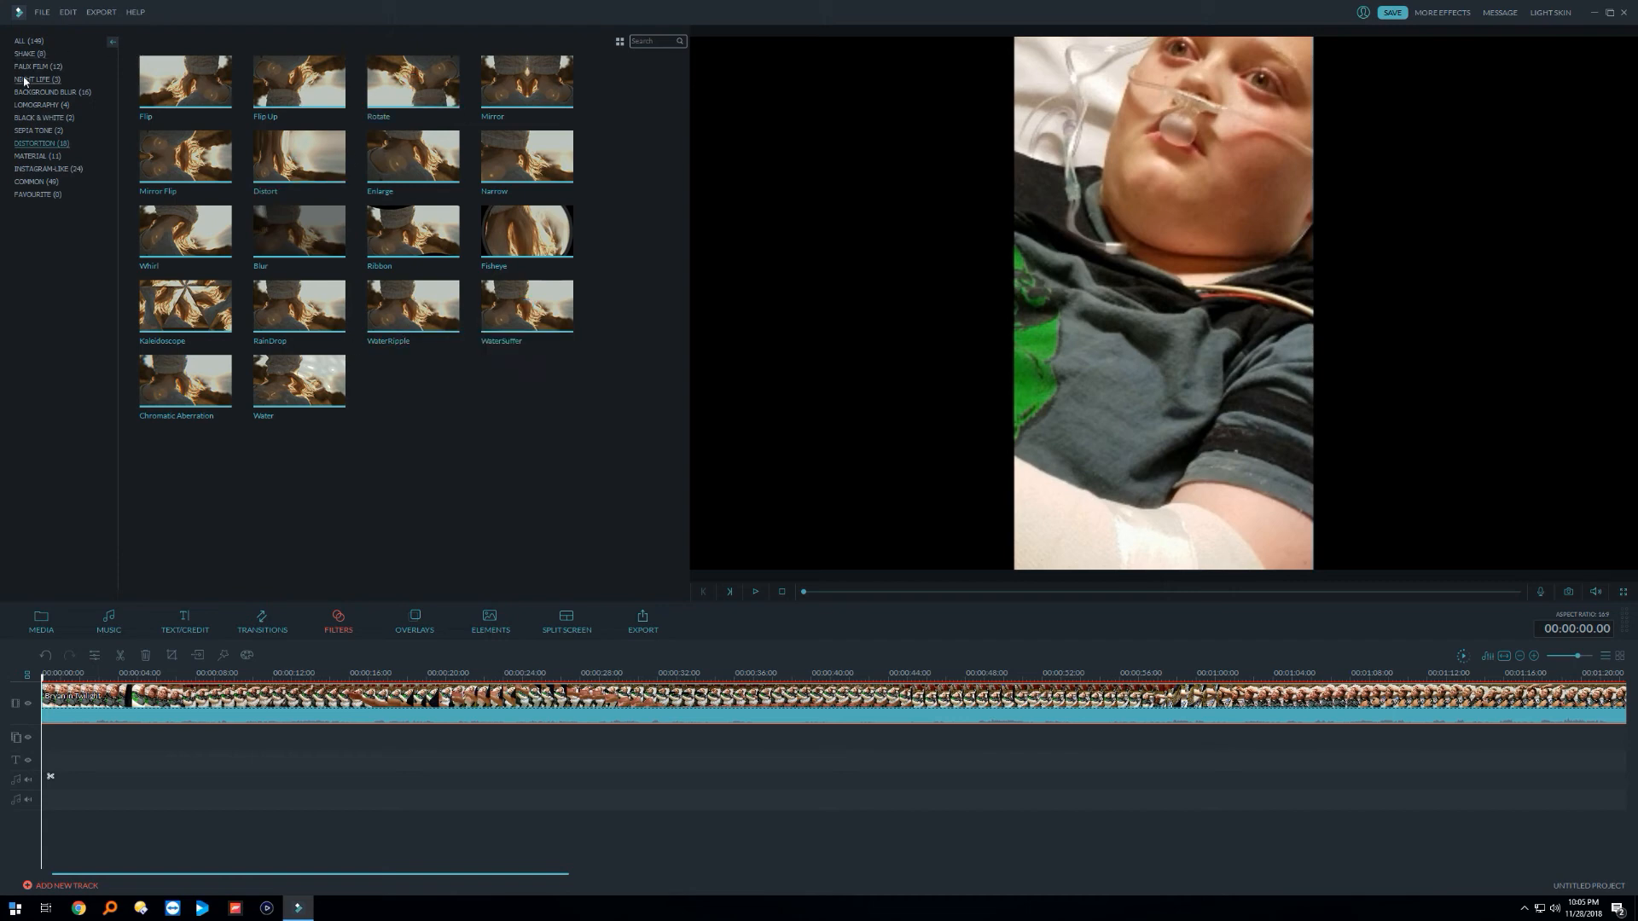
click(68, 94)
Step: Preview the Grey, Ripple 2, Ripple 1, Blur Bars, Static and Frosted background blur filters on the vertical clip
click(543, 309)
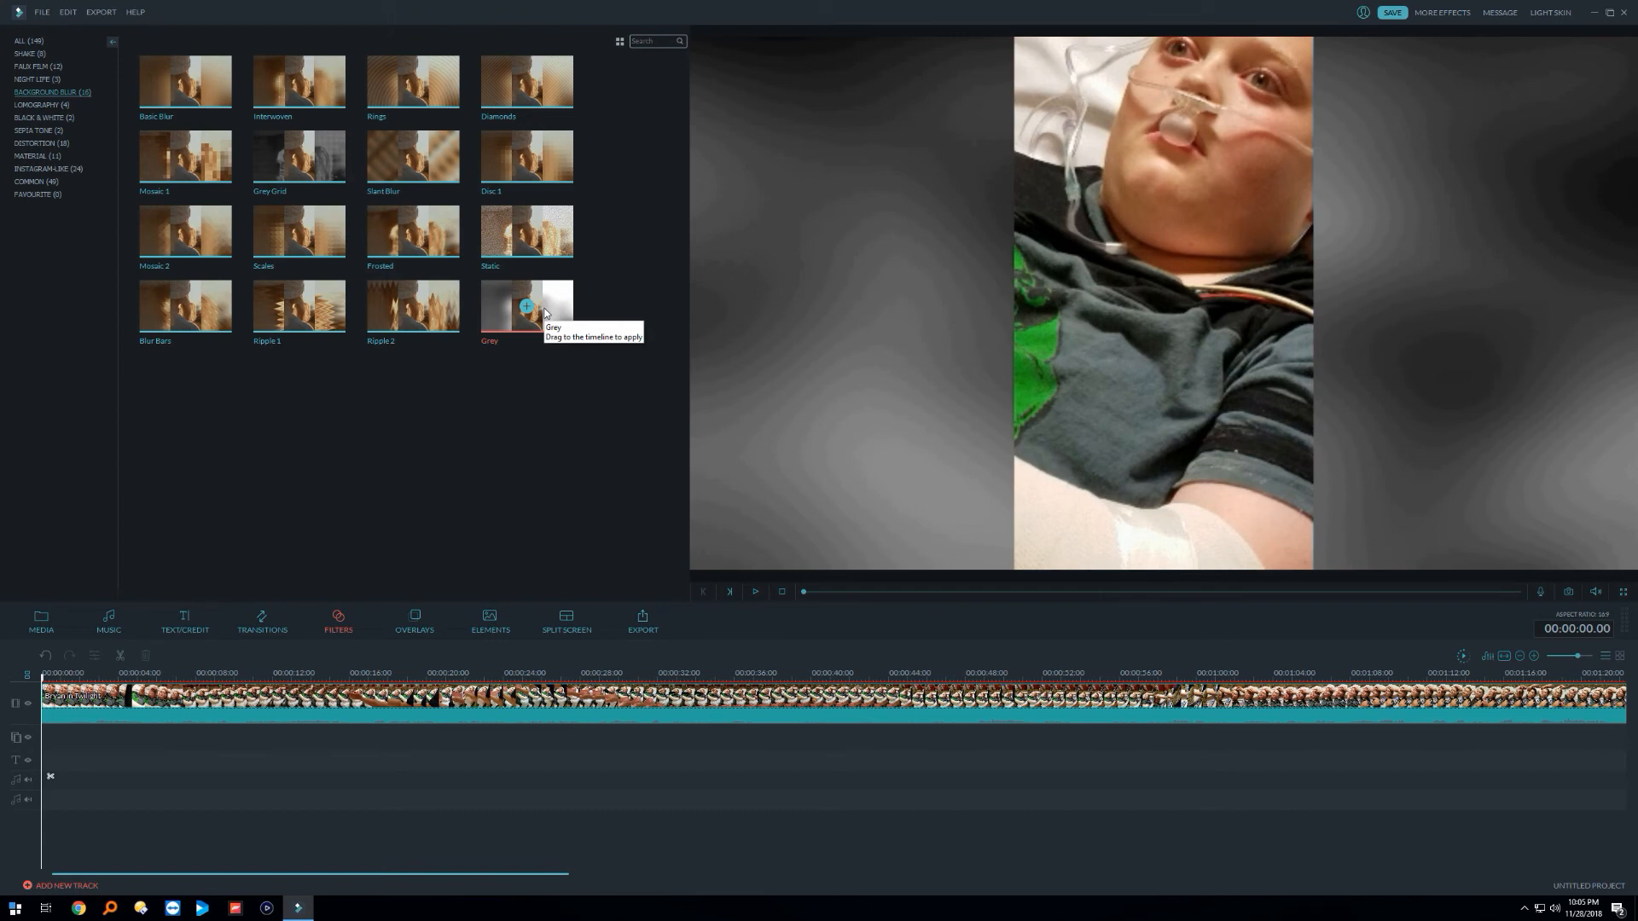
double_click(554, 309)
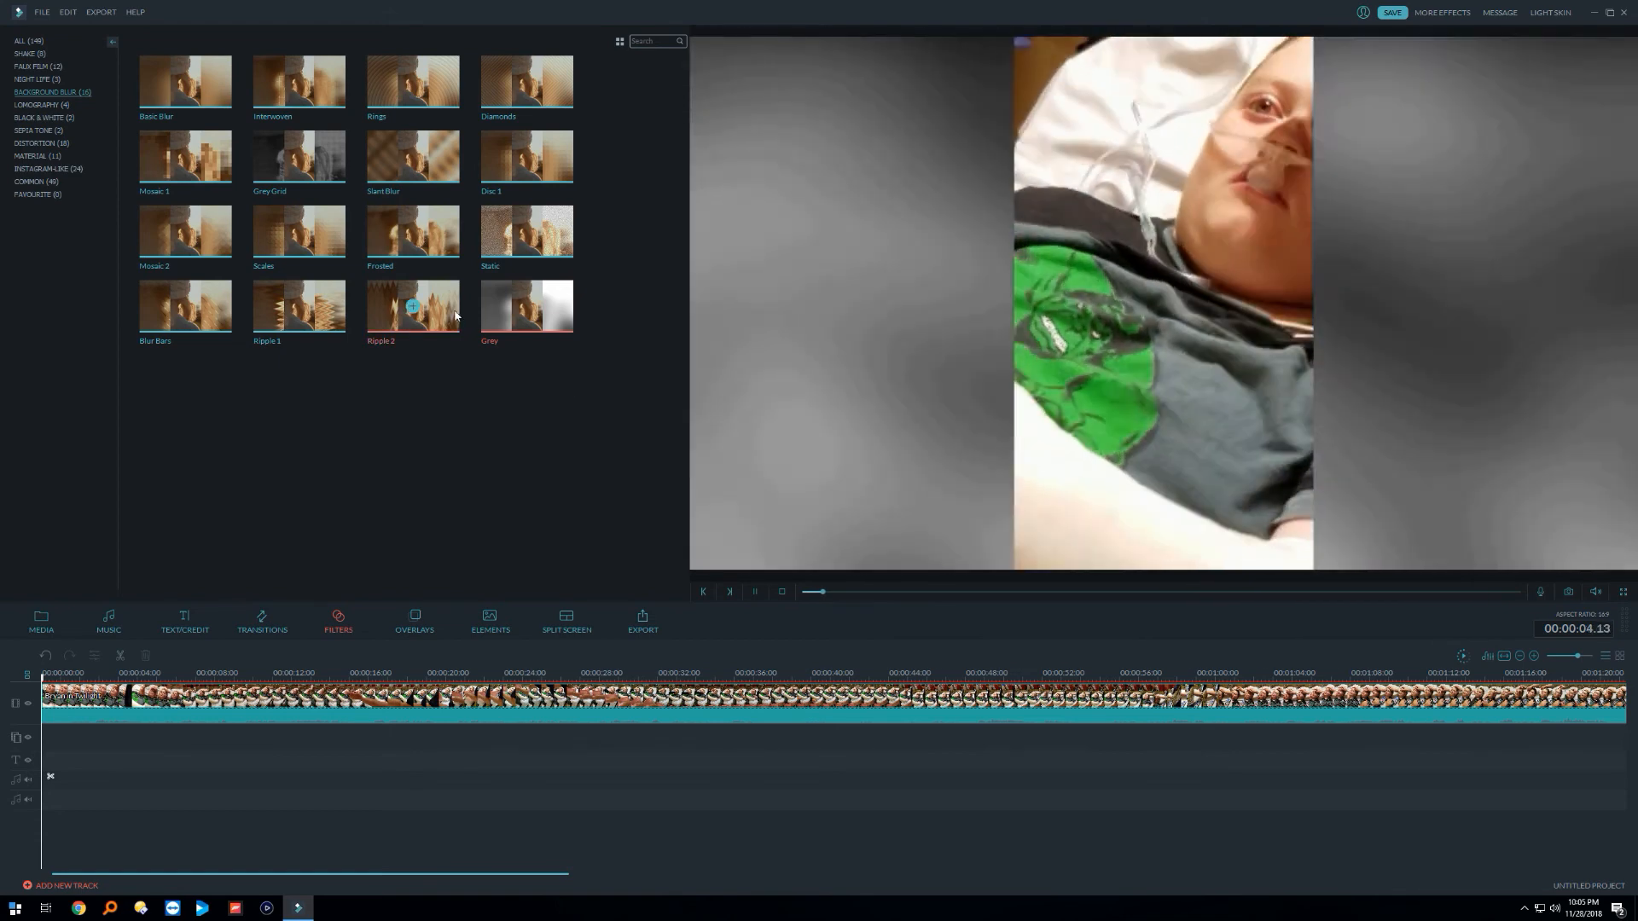
double_click(447, 309)
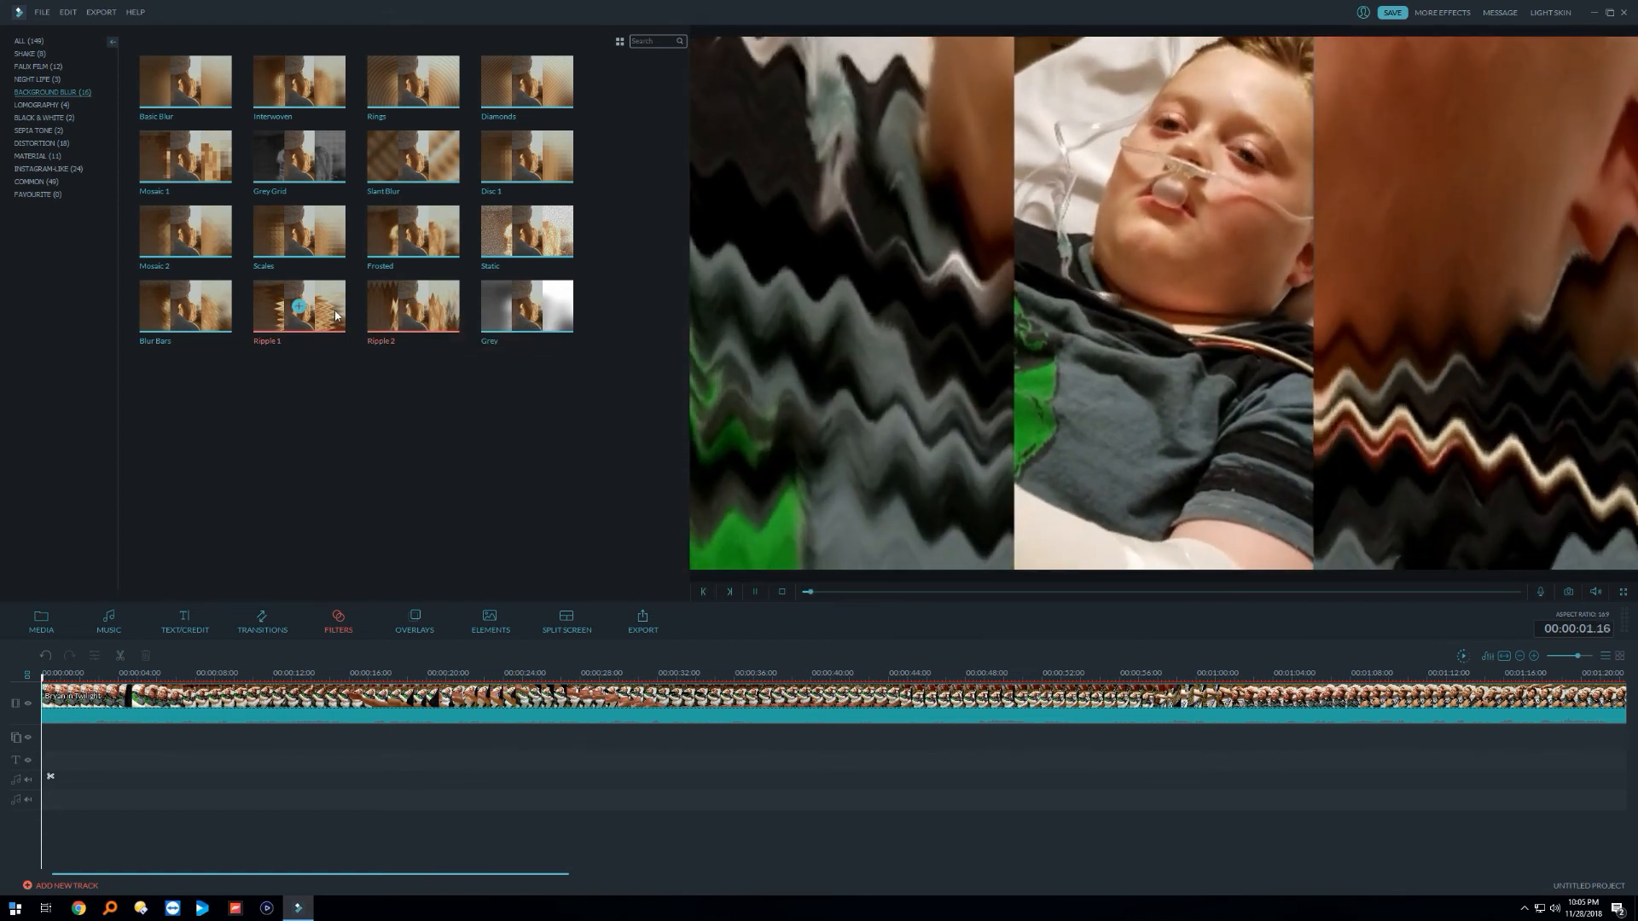
double_click(337, 316)
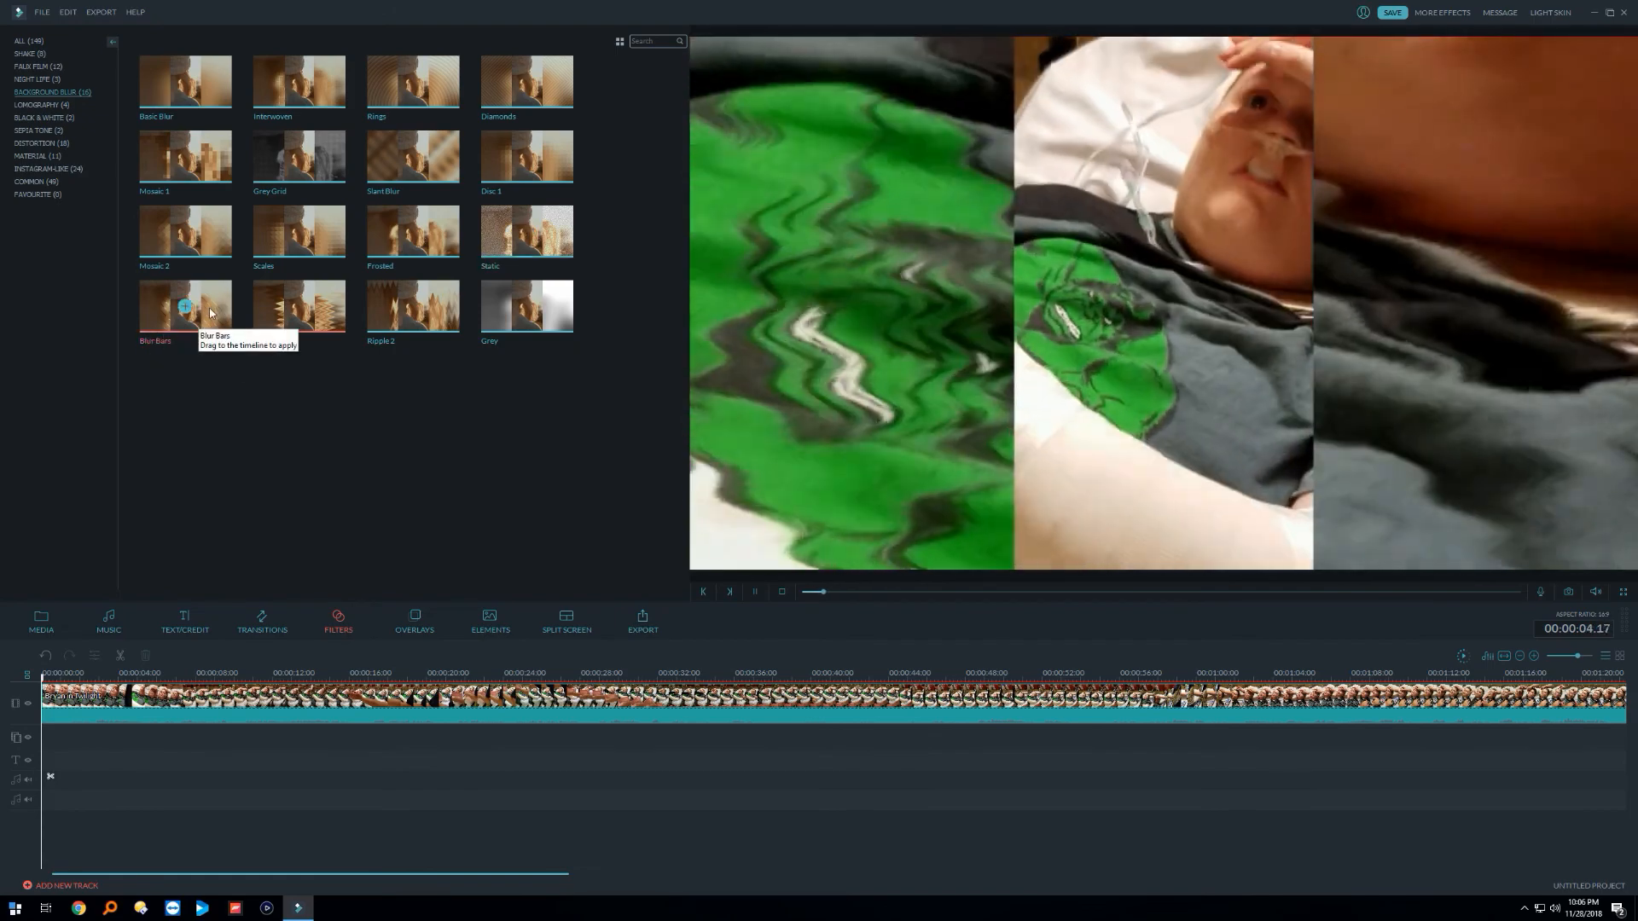
double_click(210, 314)
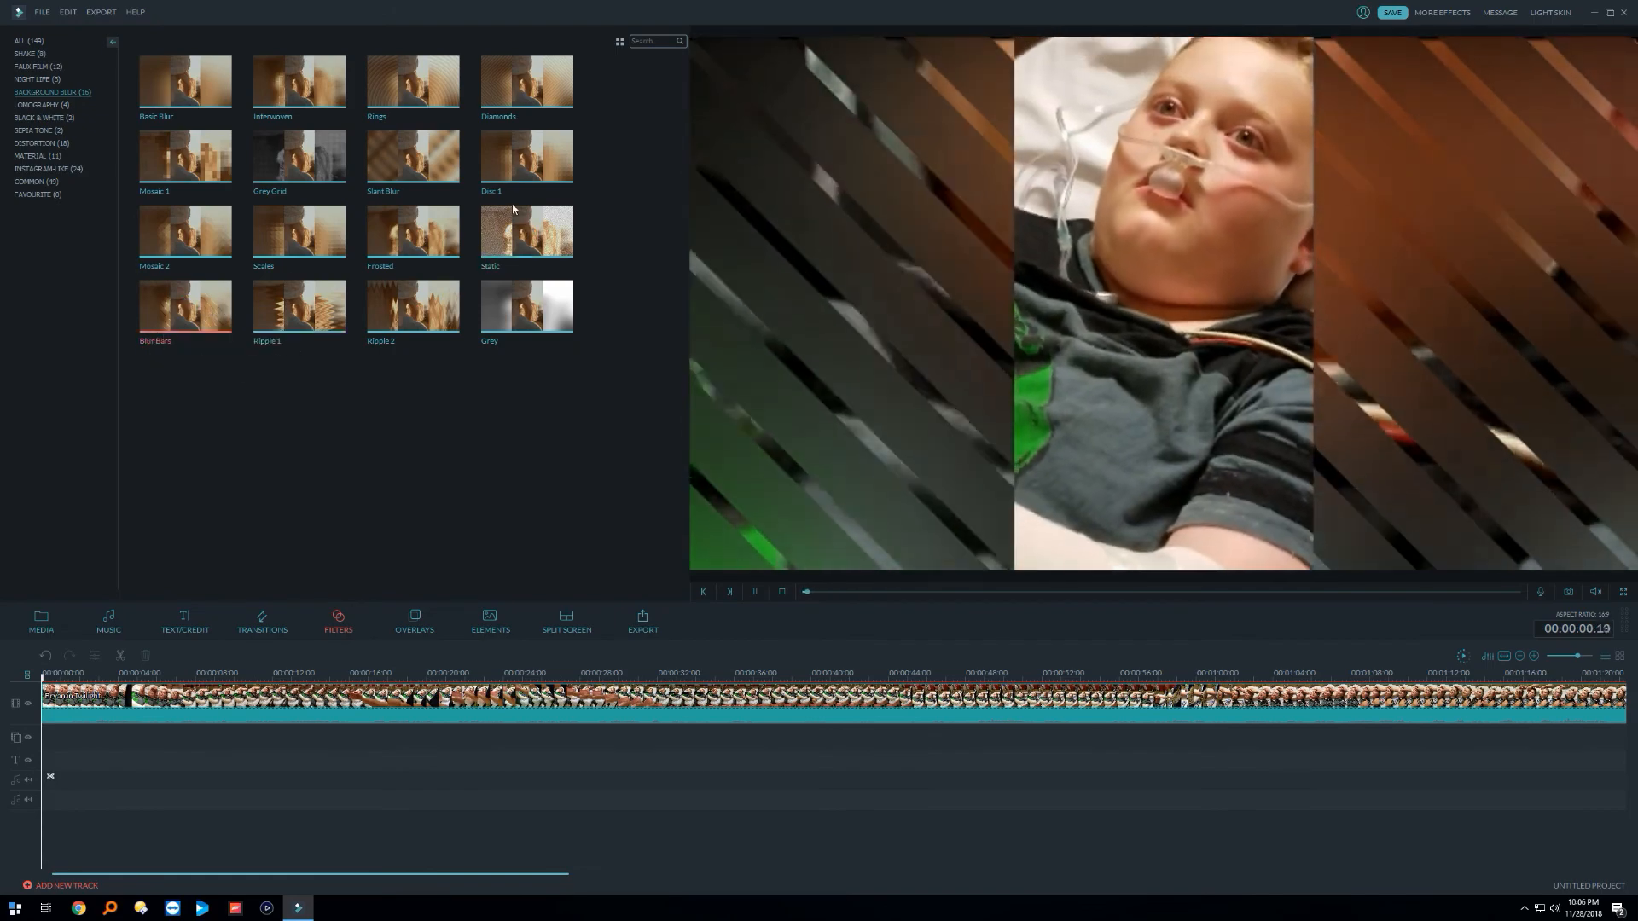
double_click(563, 228)
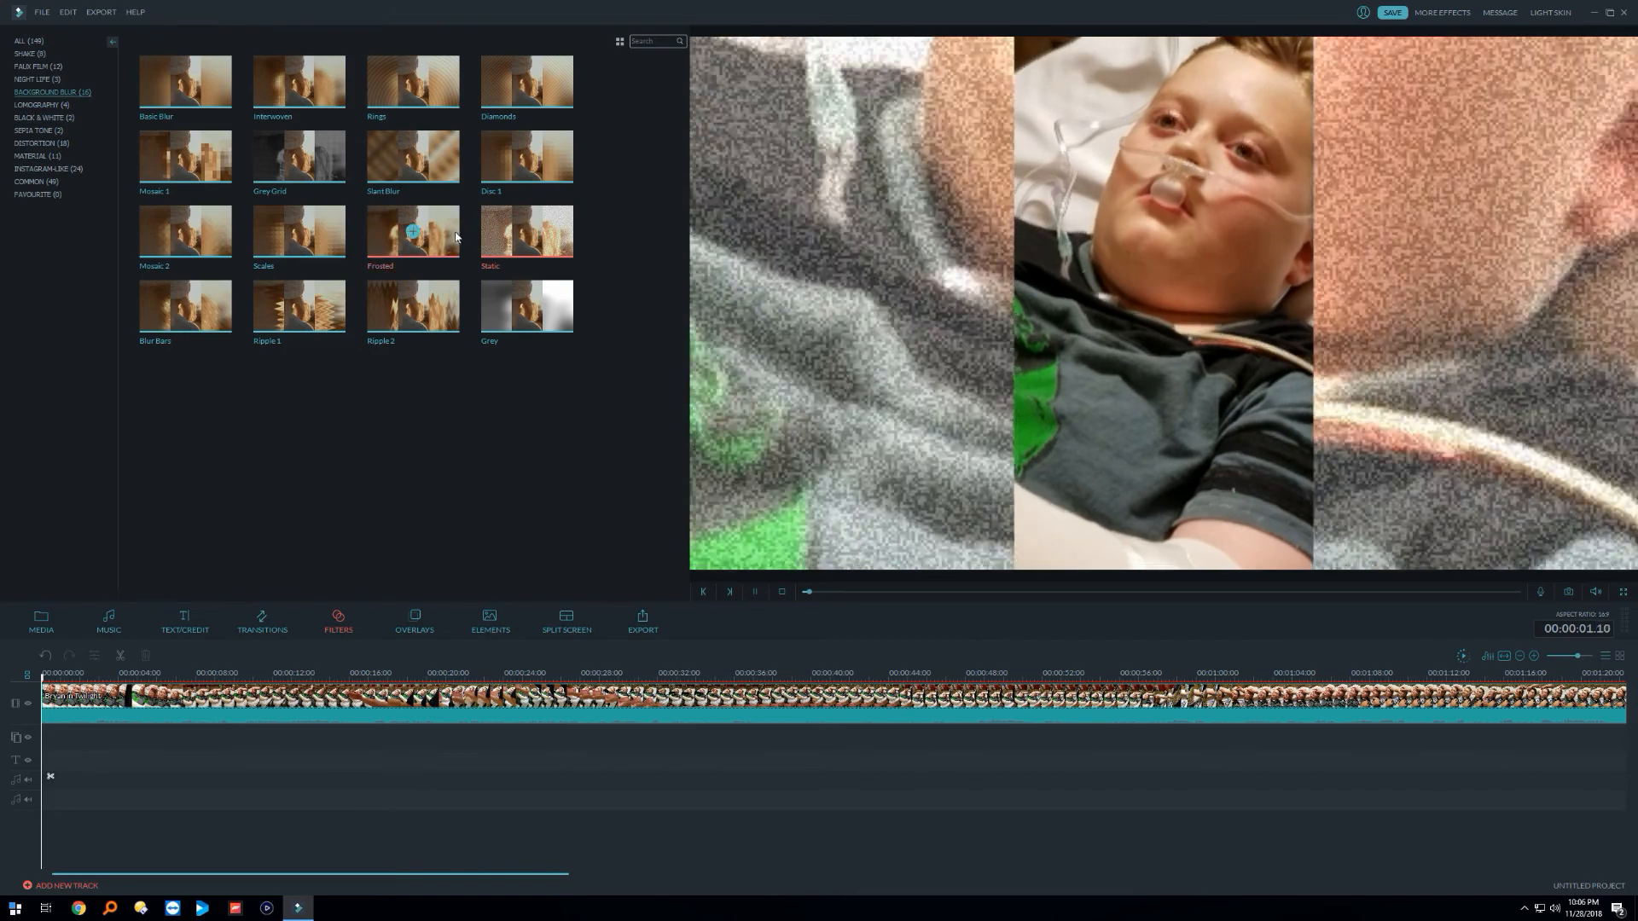
double_click(453, 232)
Step: Preview the Mosaic 2, Slant Blur, Grey Grid, Mosaic 1, Diamonds, Rings, Interwoven and Basic Blur filters on the vertical clip, pausing playback on Basic Blur
double_click(223, 235)
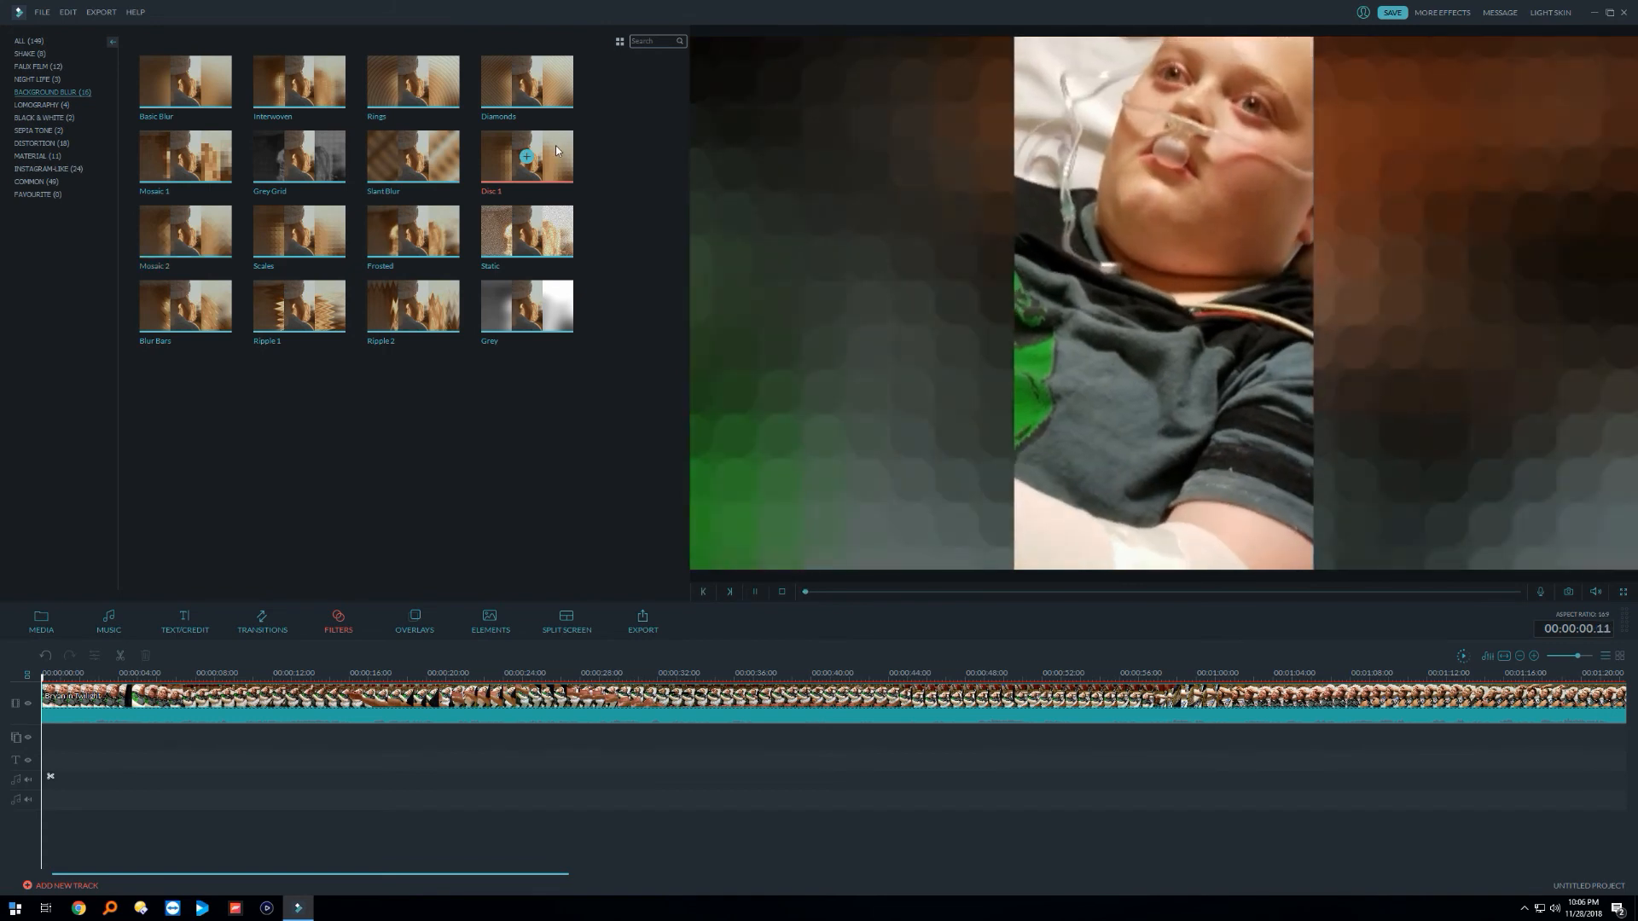
double_click(450, 152)
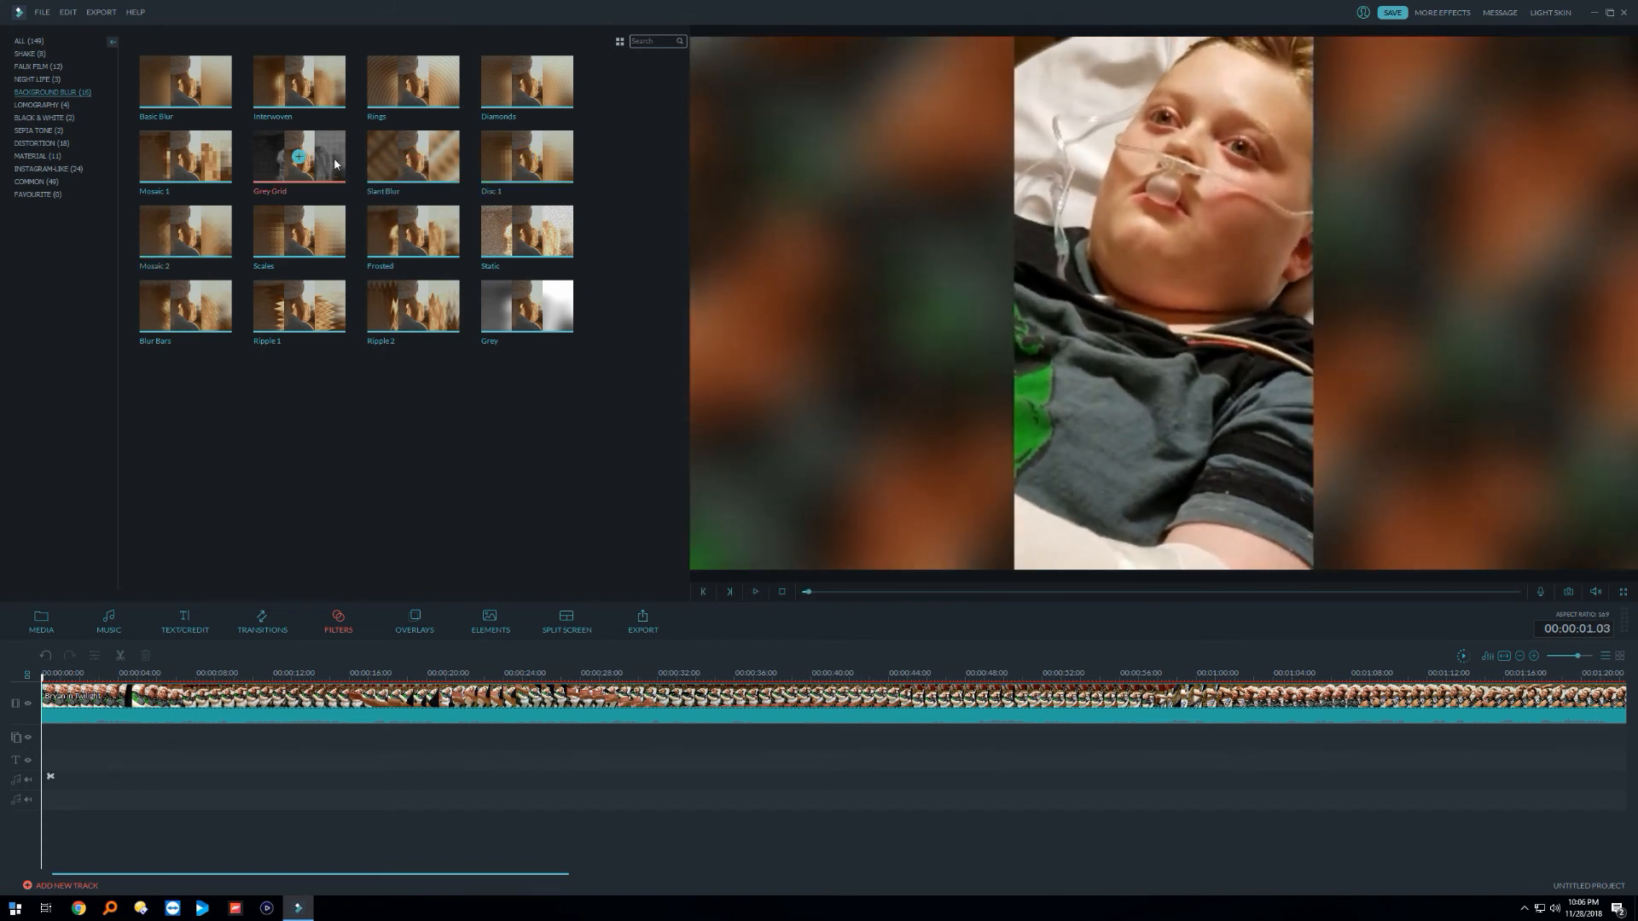
double_click(335, 163)
double_click(218, 162)
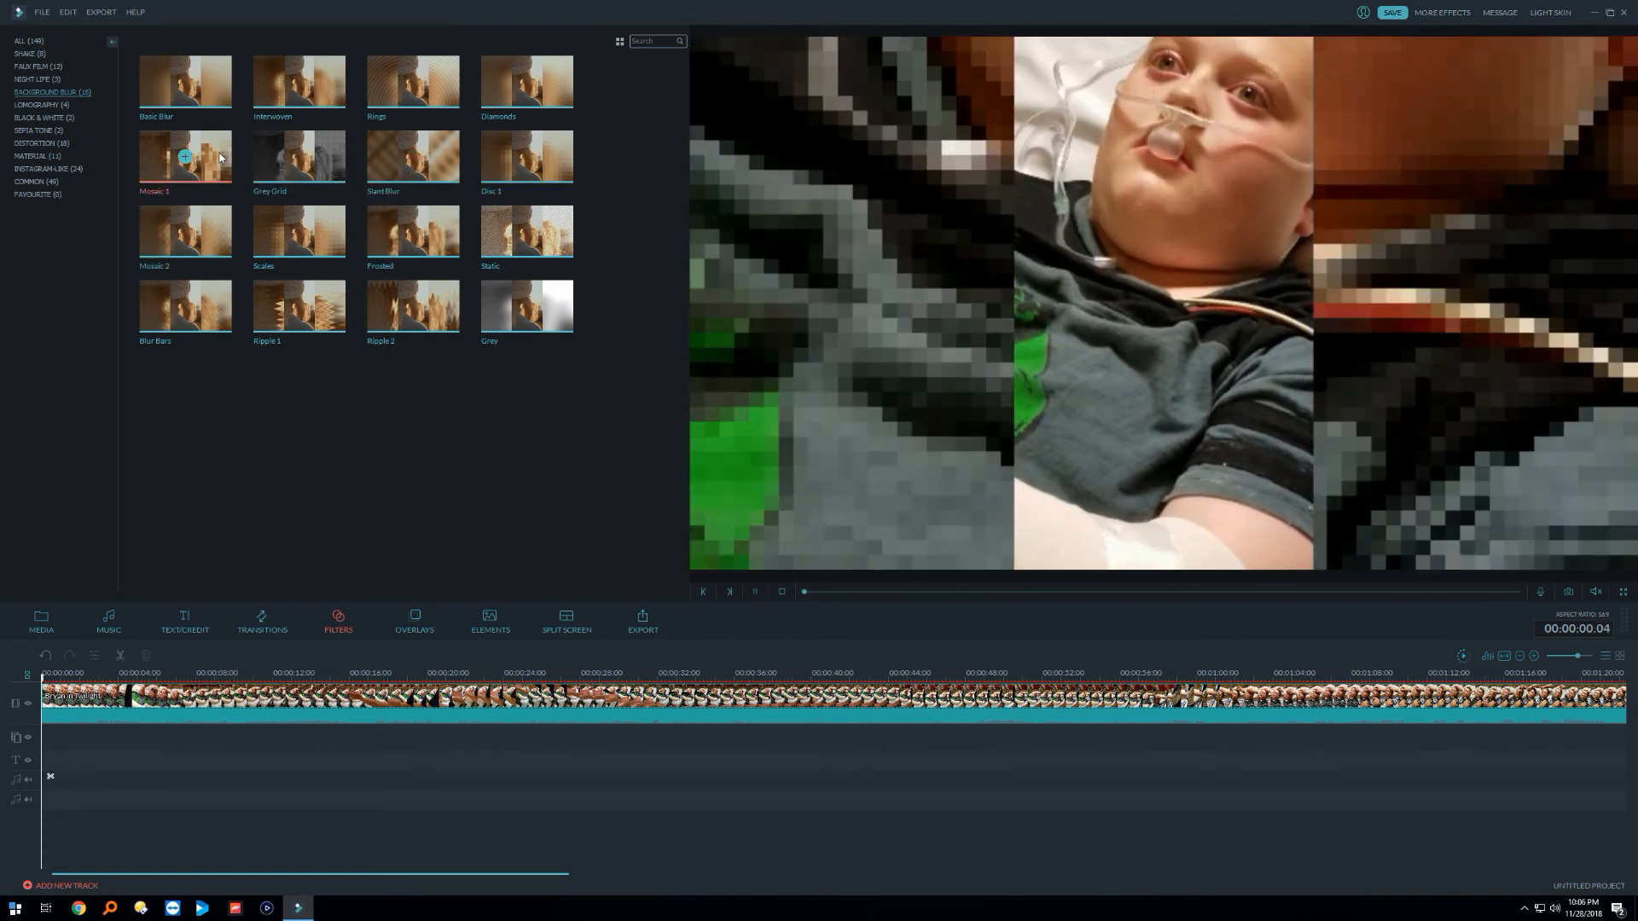
double_click(540, 76)
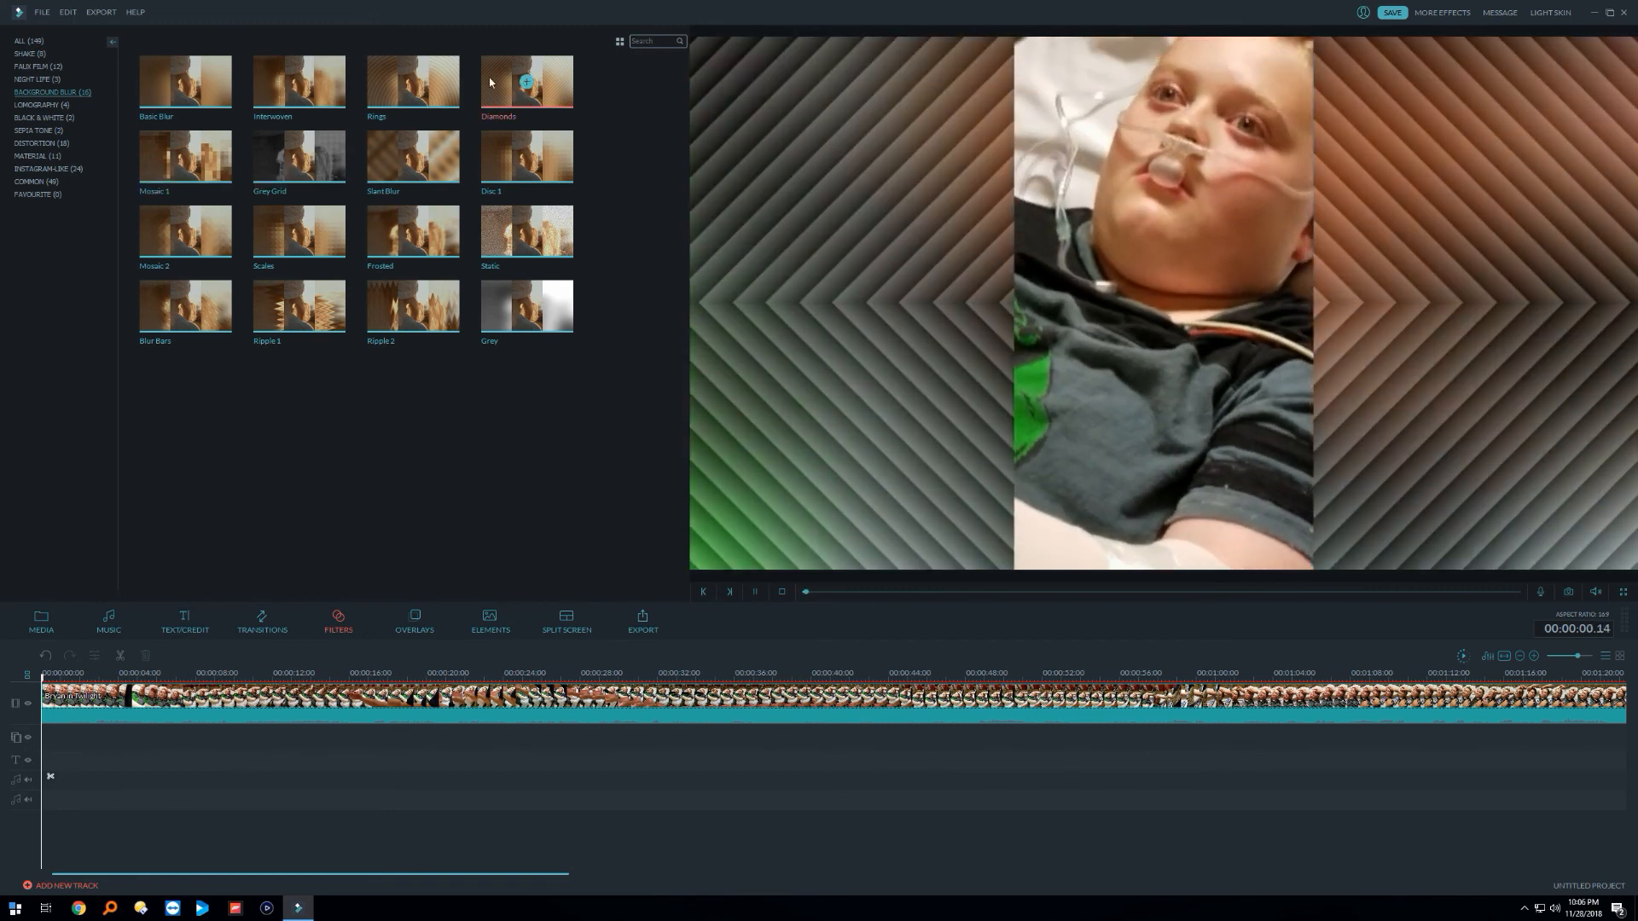
double_click(450, 82)
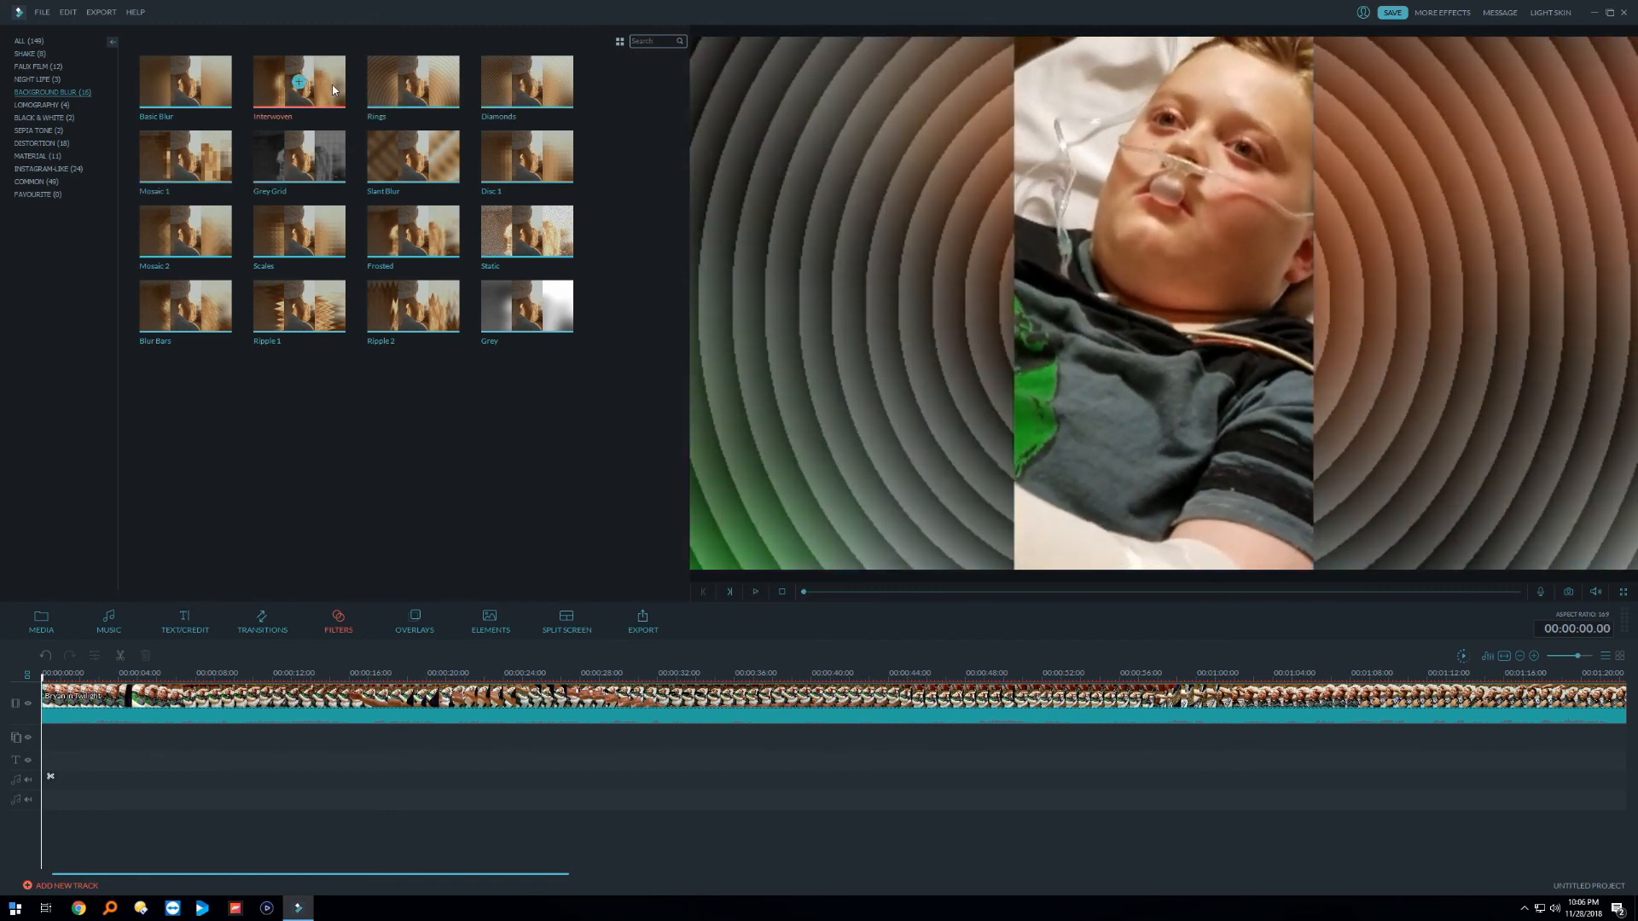
double_click(299, 81)
double_click(218, 85)
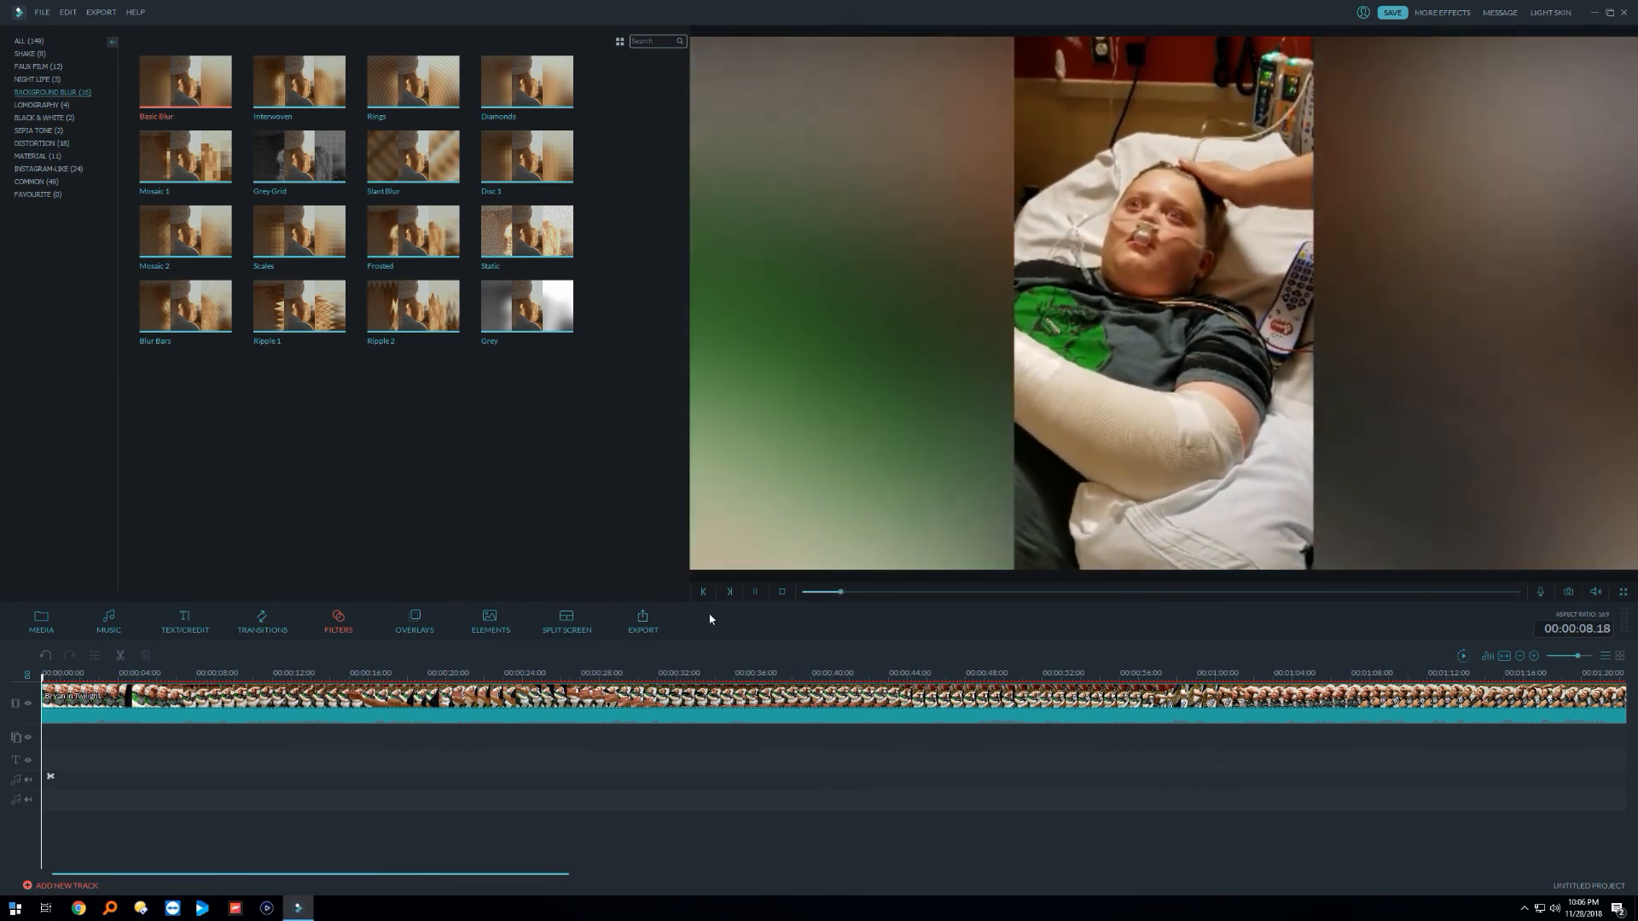
click(757, 593)
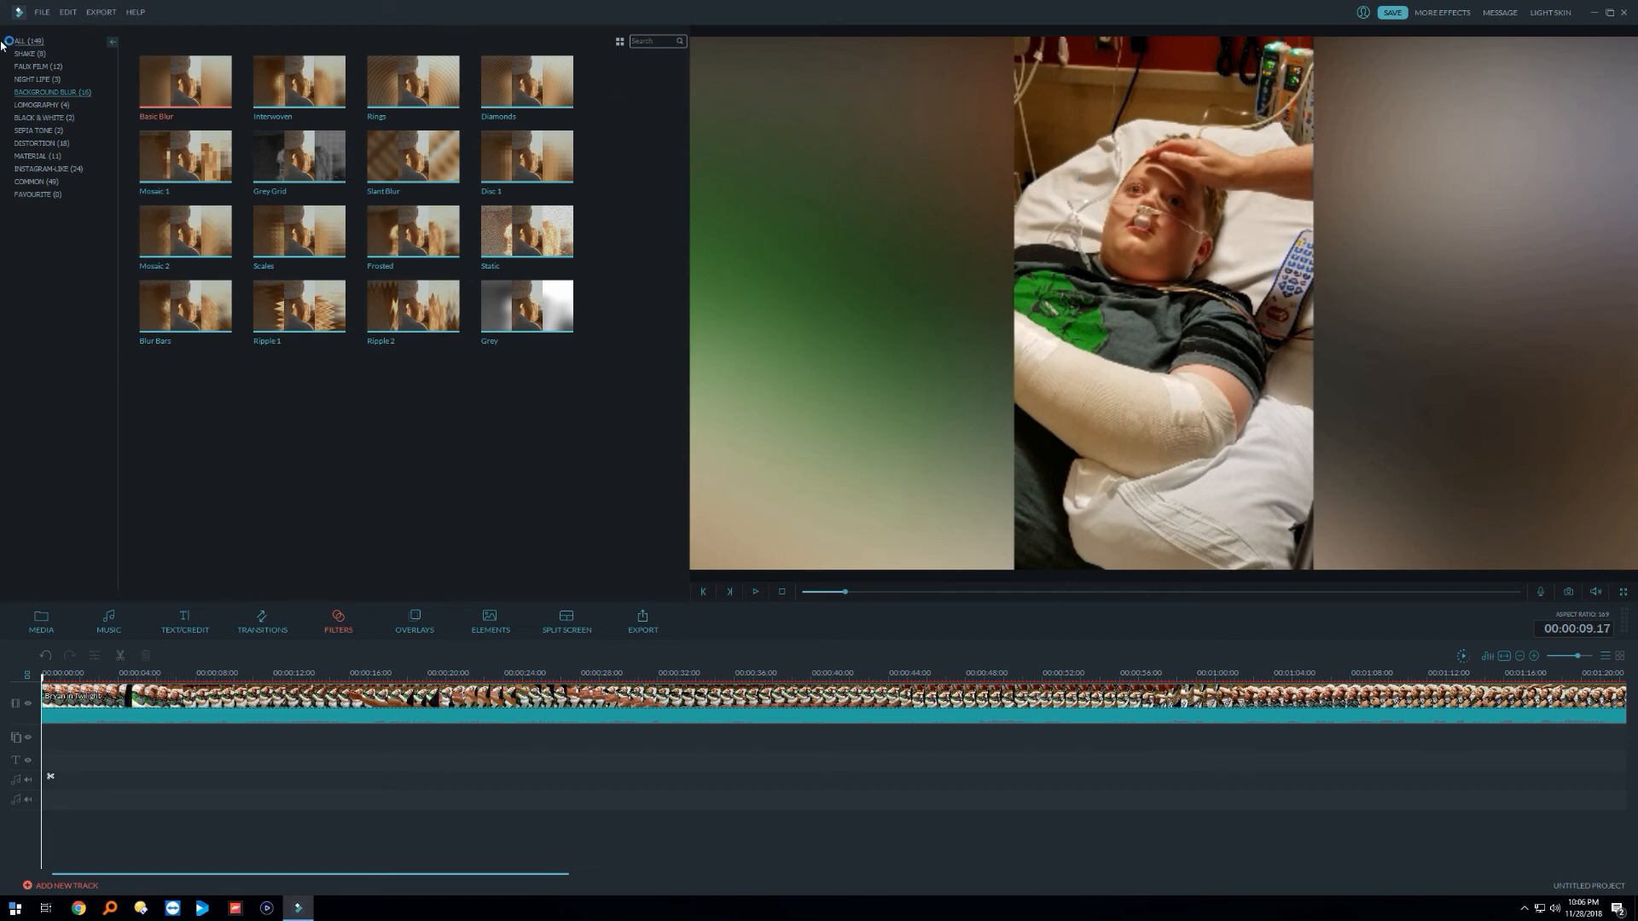
Step: View the program's About information, including its version and special thanks, and close it
click(136, 11)
click(150, 214)
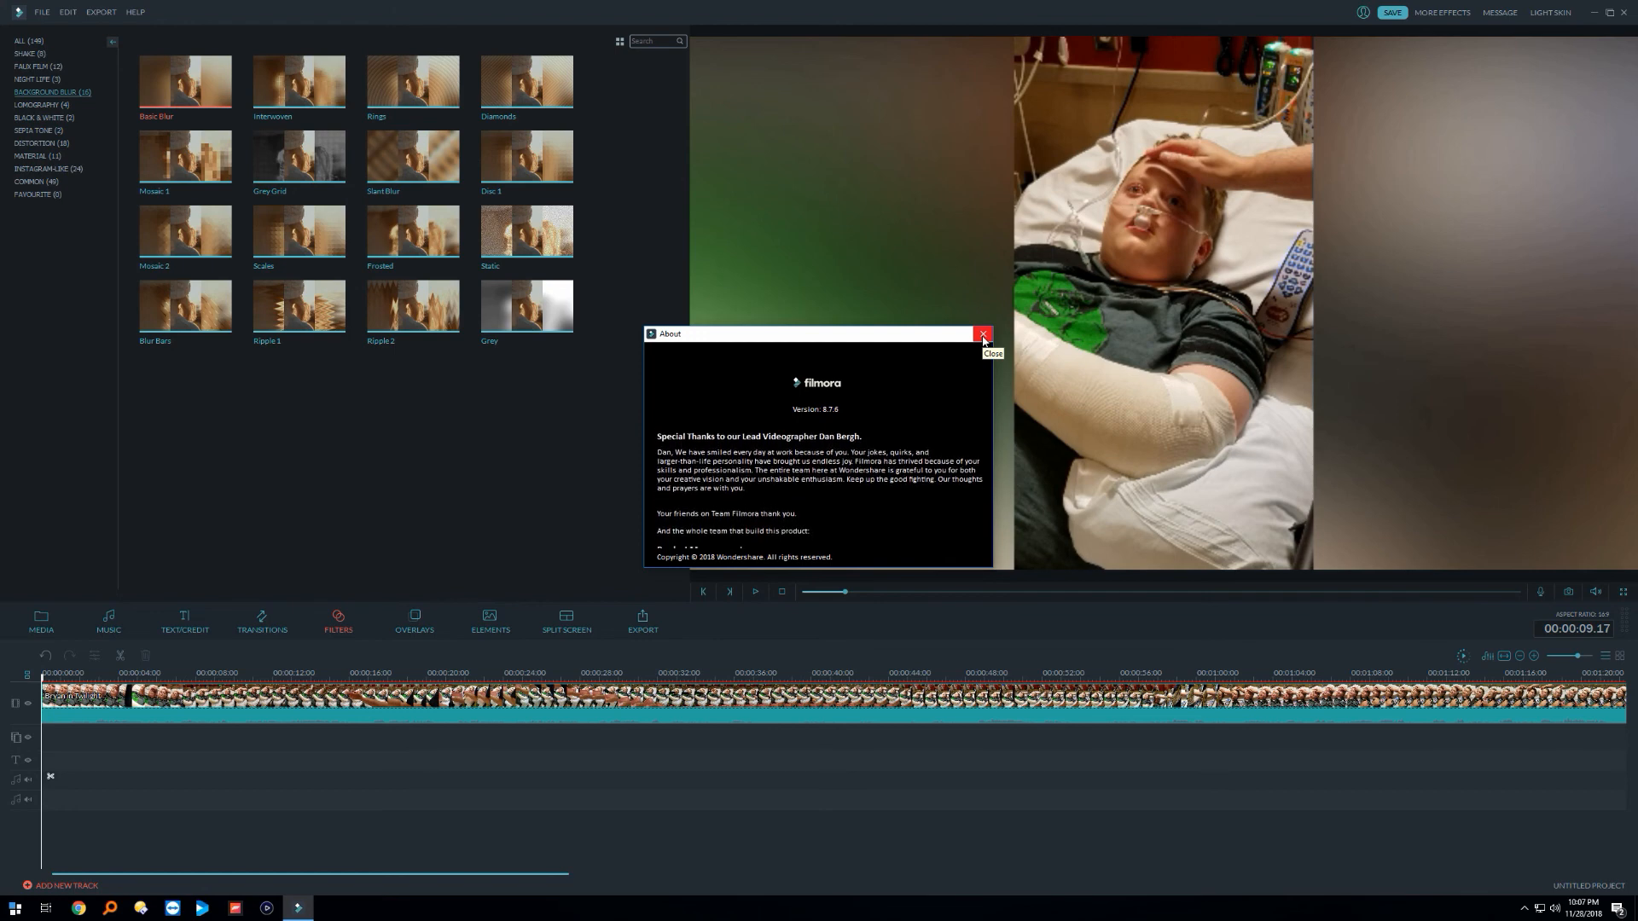
click(983, 337)
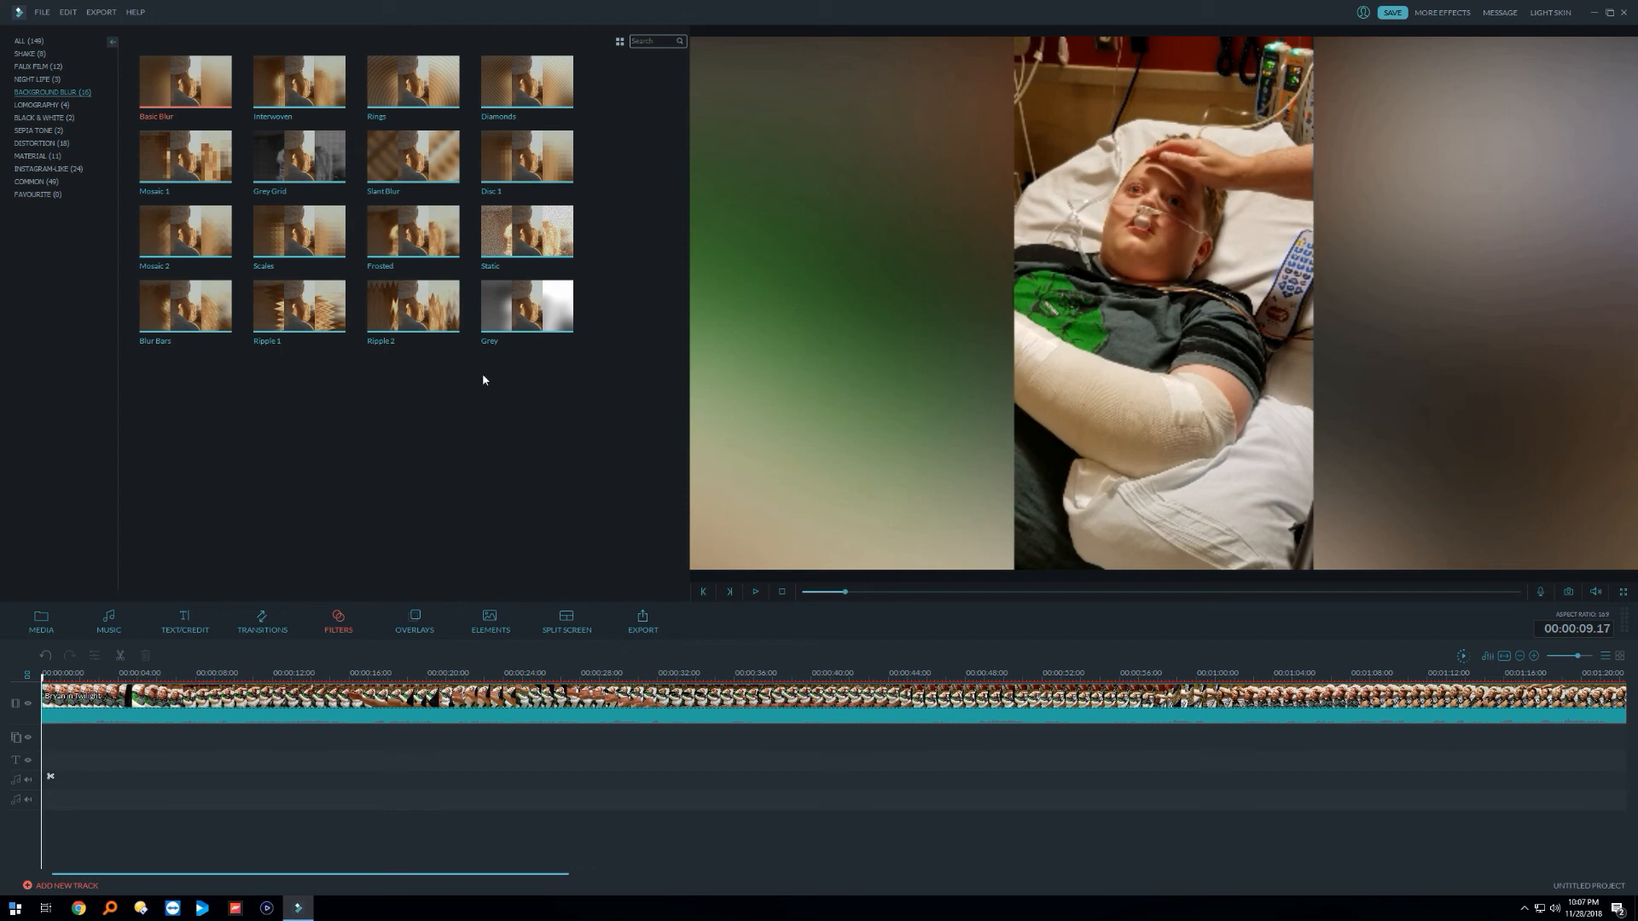
Step: Start the PC screen recorder and shrink its capture area to a custom region about 780 by 420 pixels
click(41, 13)
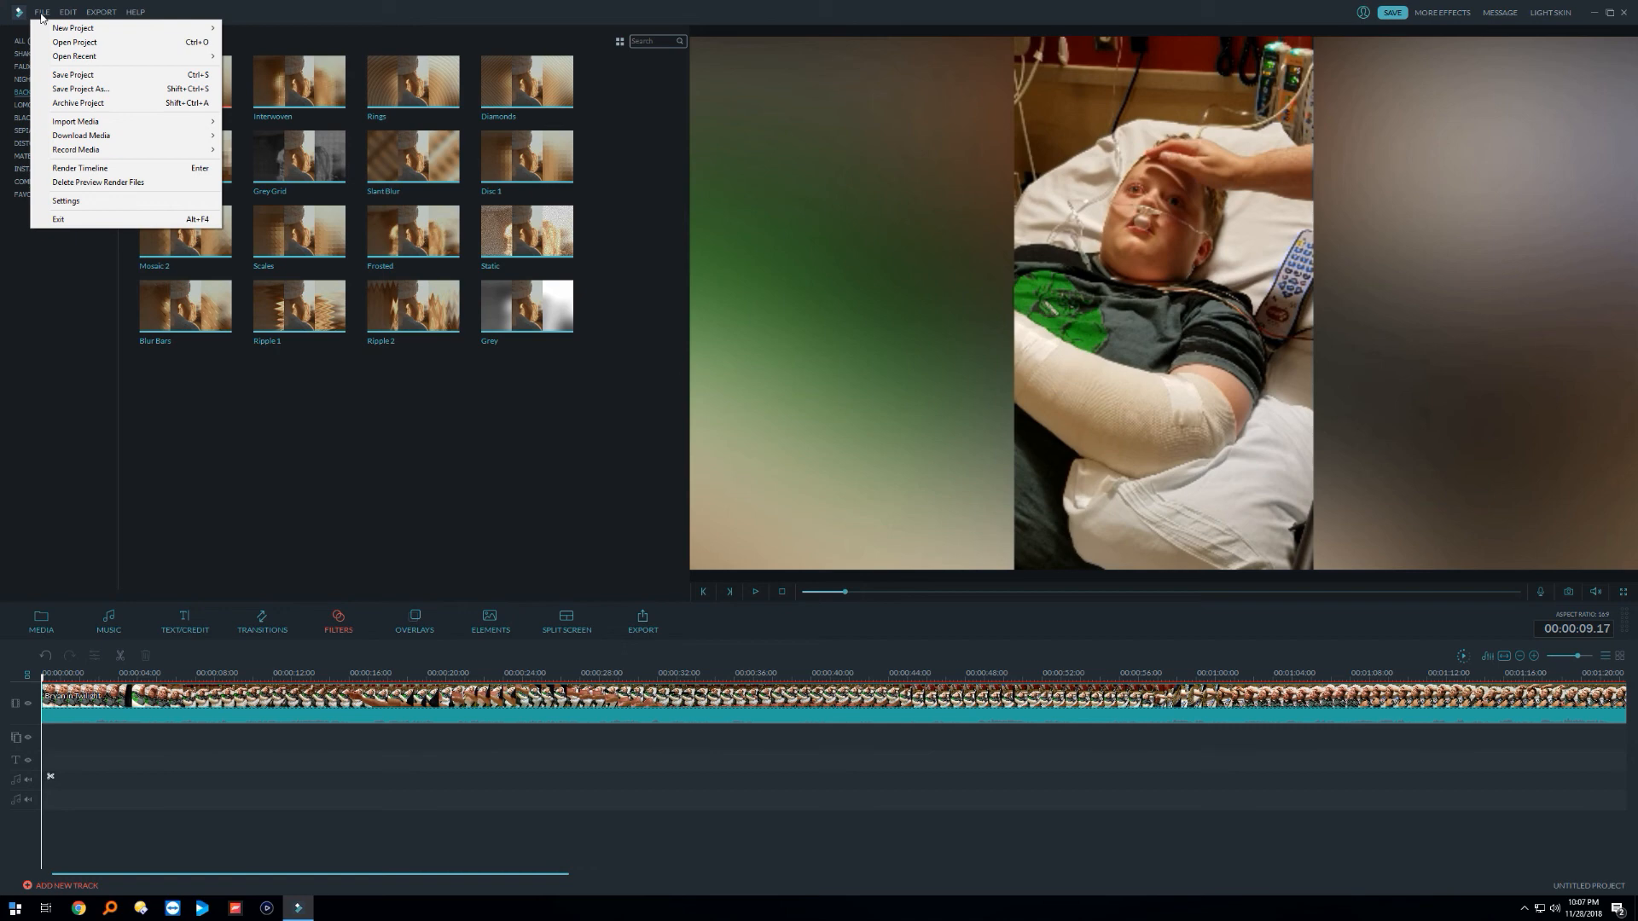
mouse_move(85, 151)
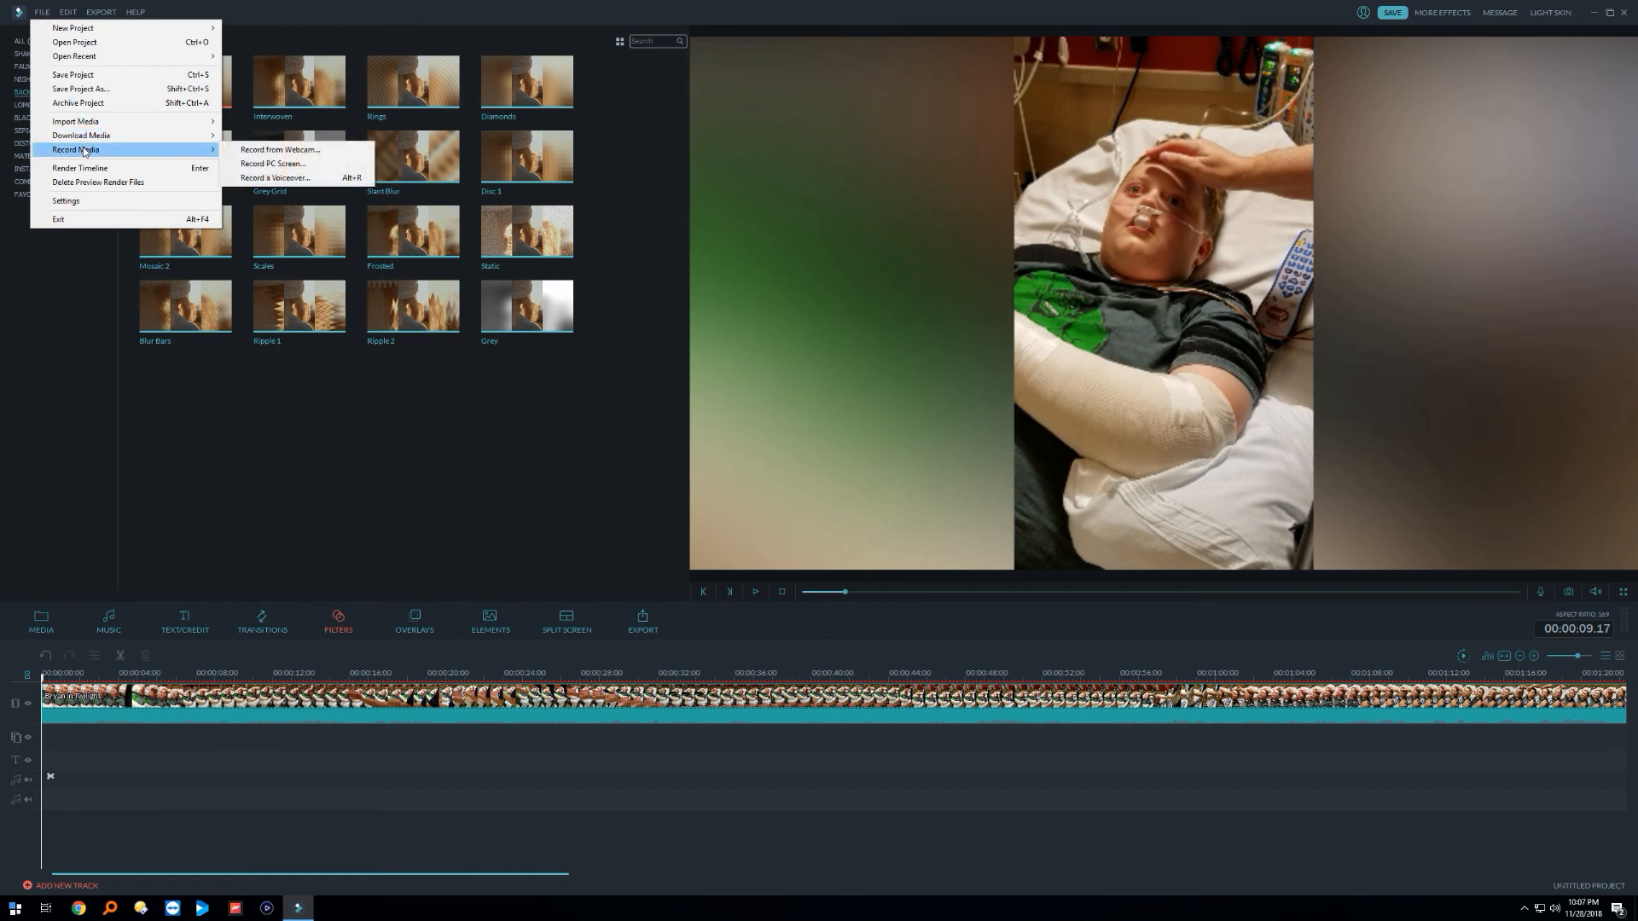
click(315, 168)
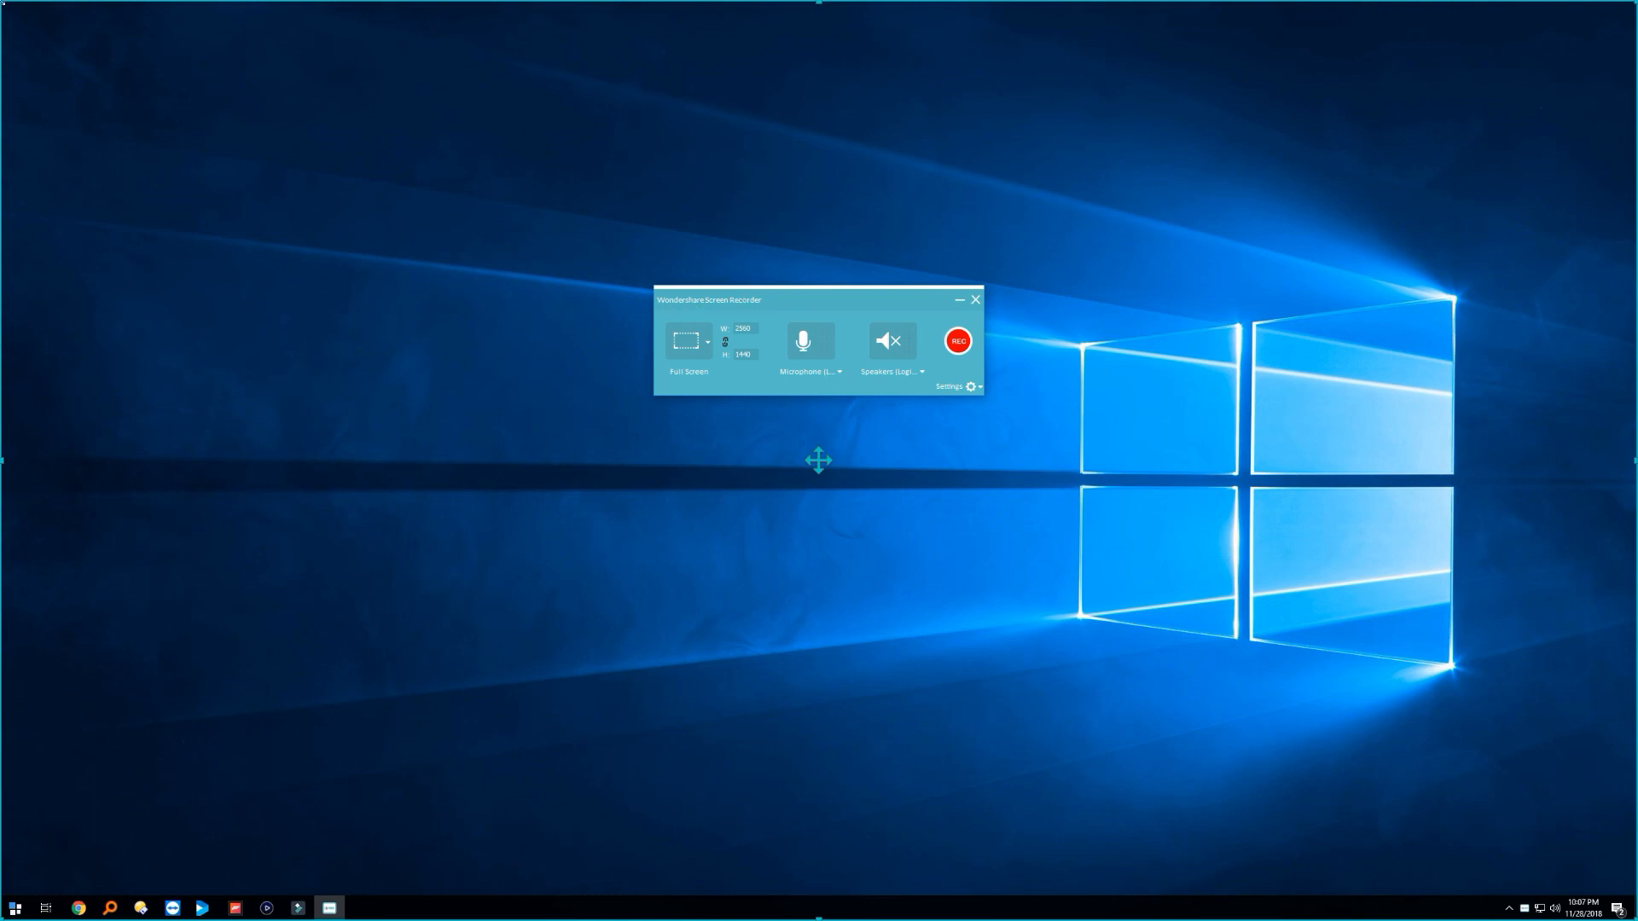
drag(1, 1, 581, 250)
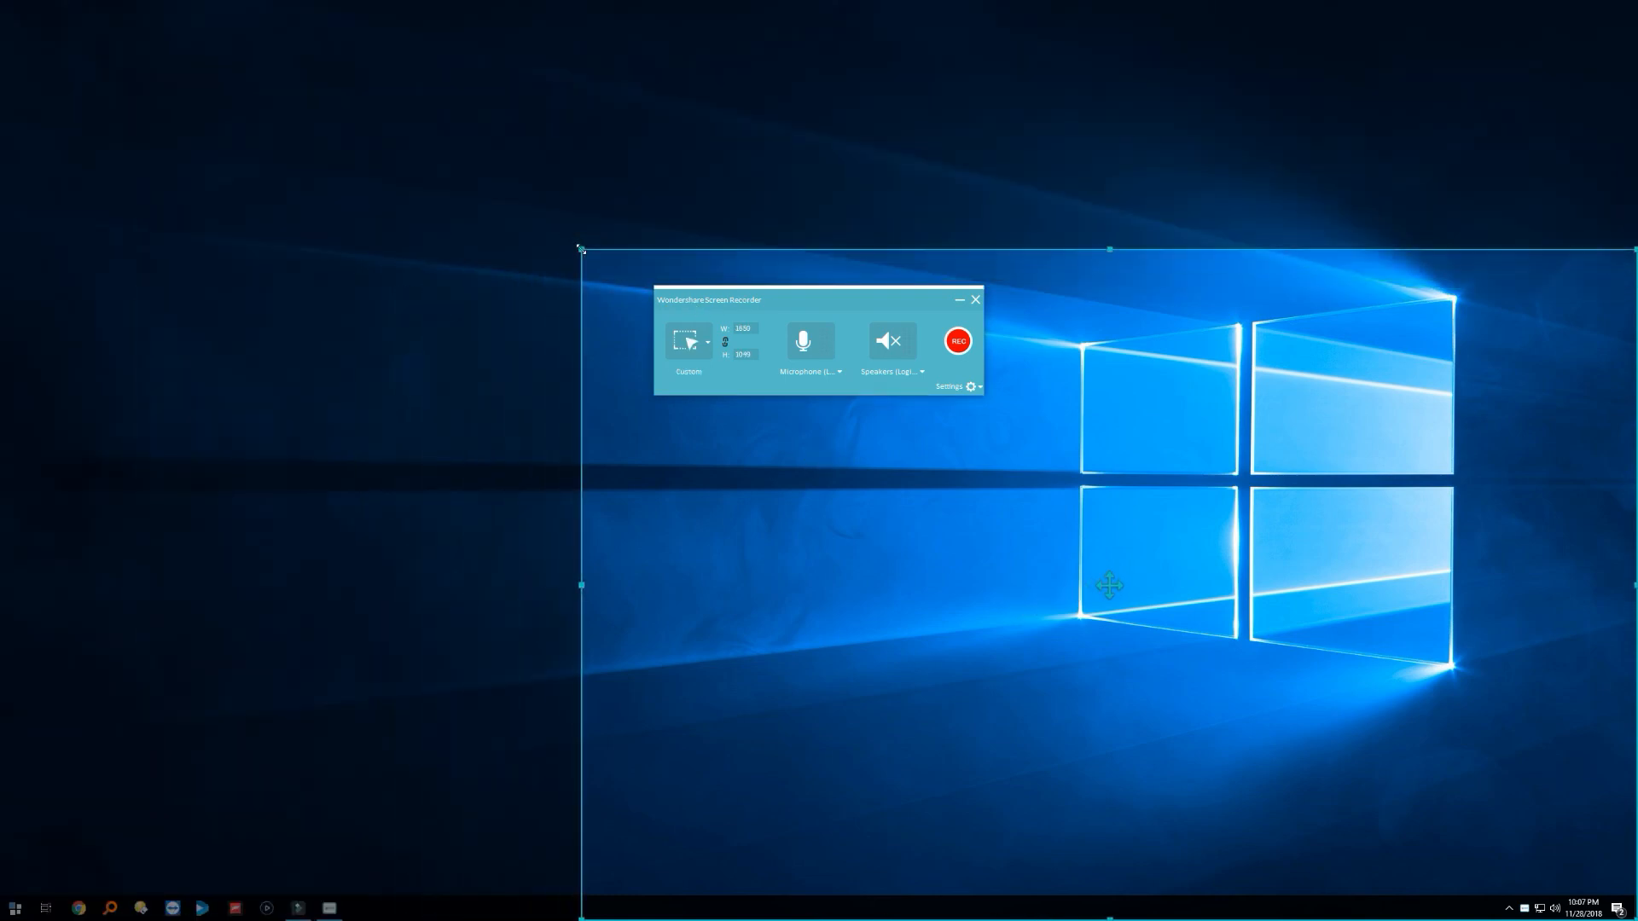
drag(1633, 918, 1079, 520)
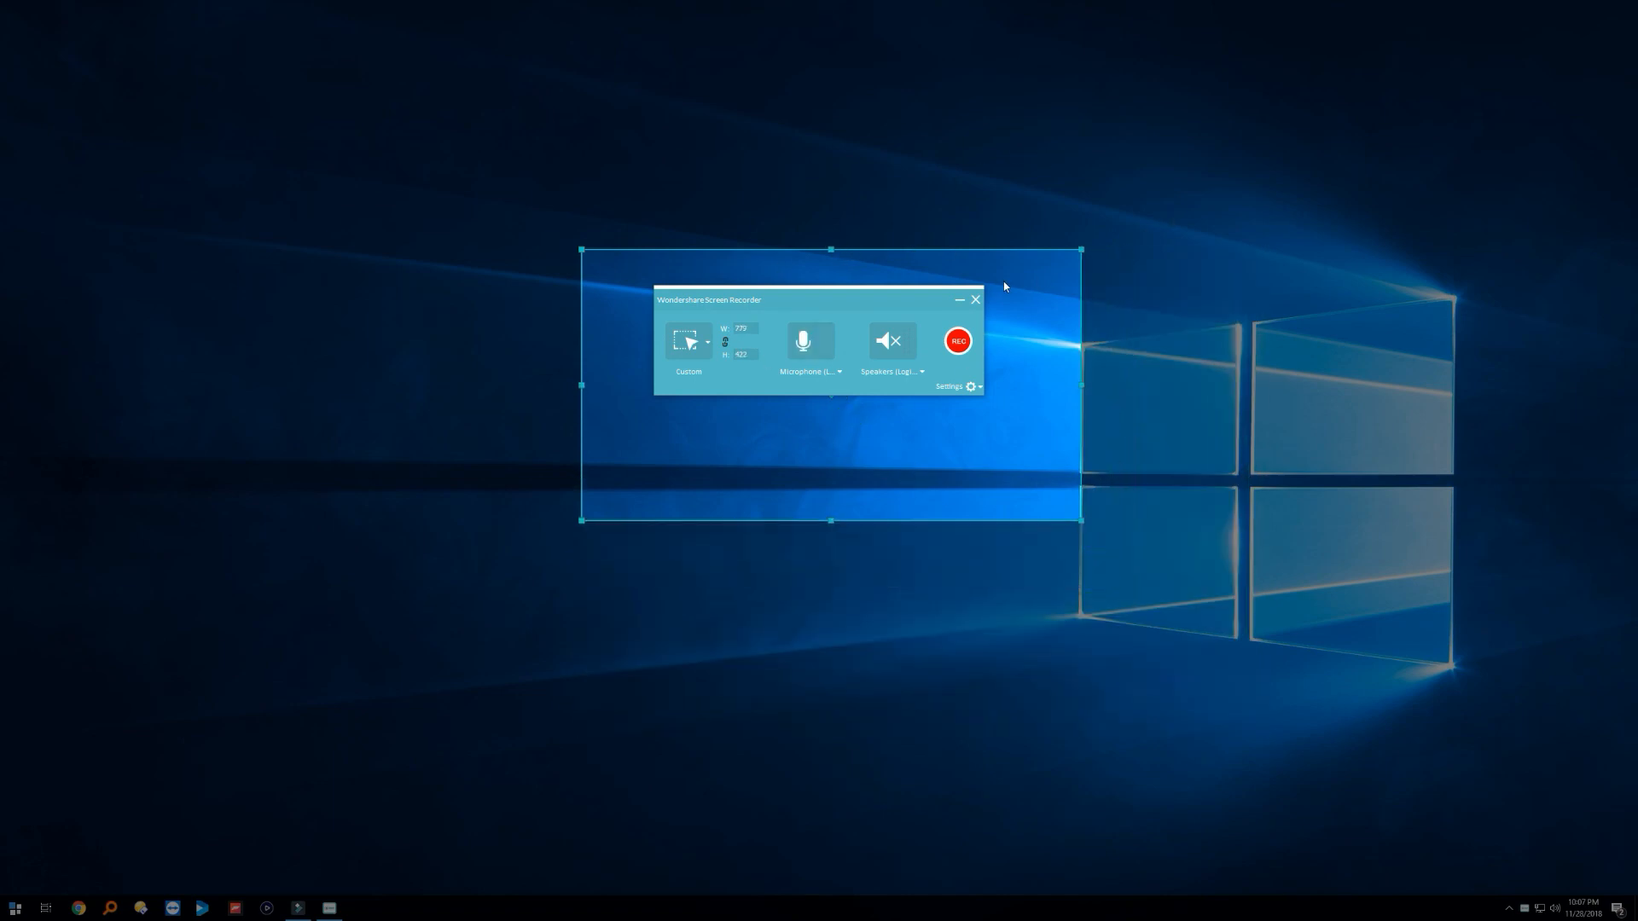
Step: Close the screen recorder without recording anything and switch back to the Filmora editor
click(978, 300)
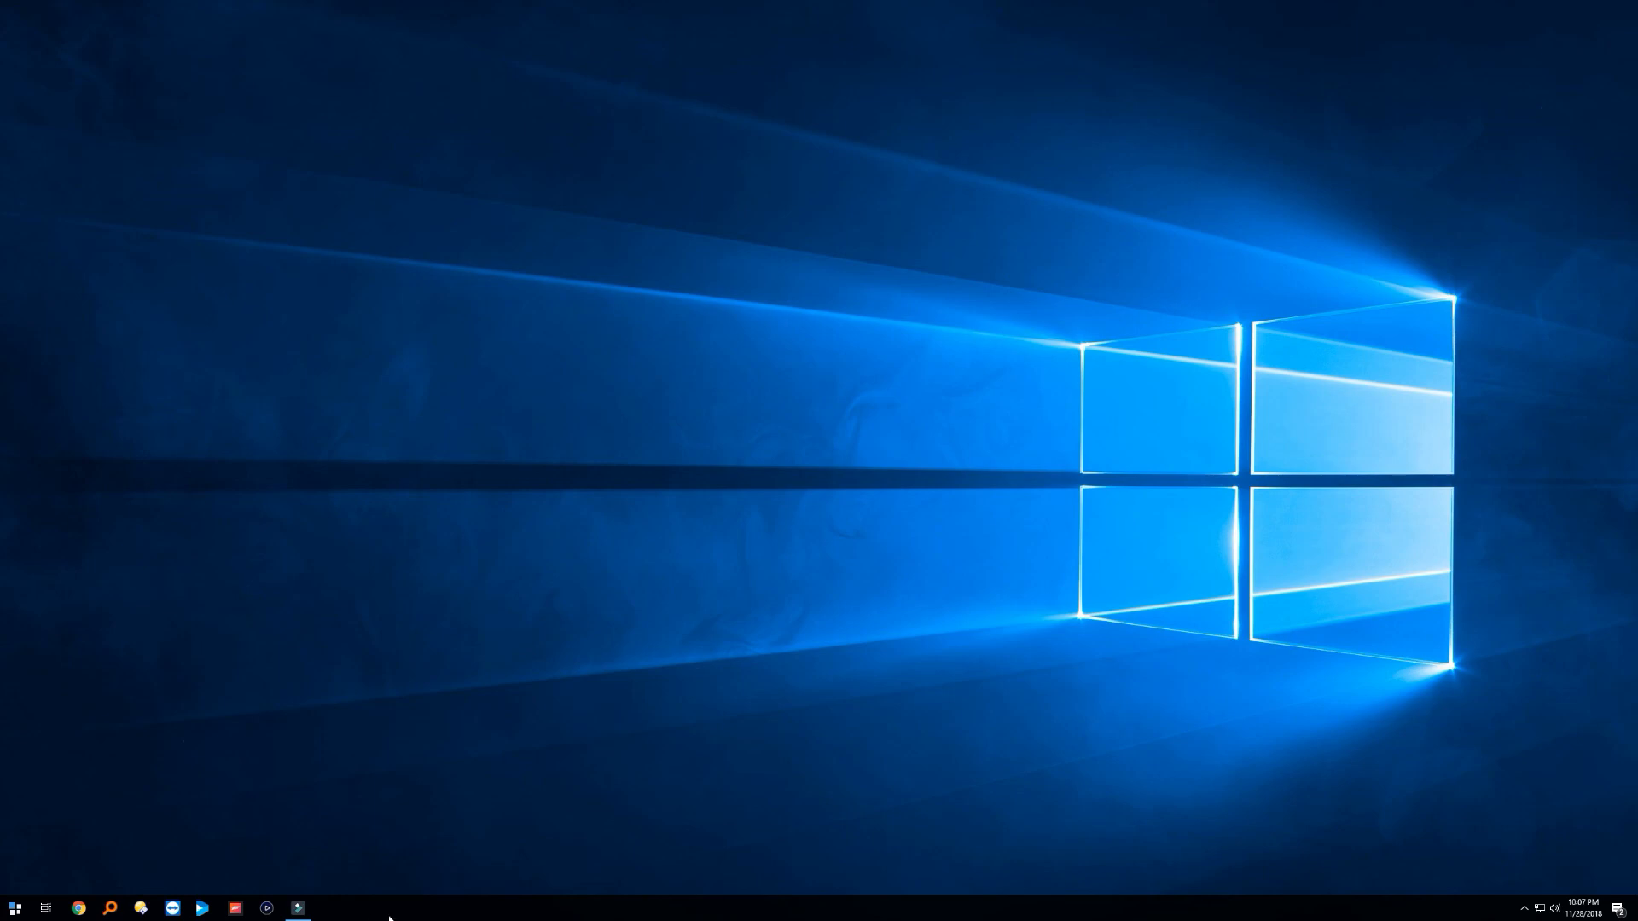
mouse_move(302, 917)
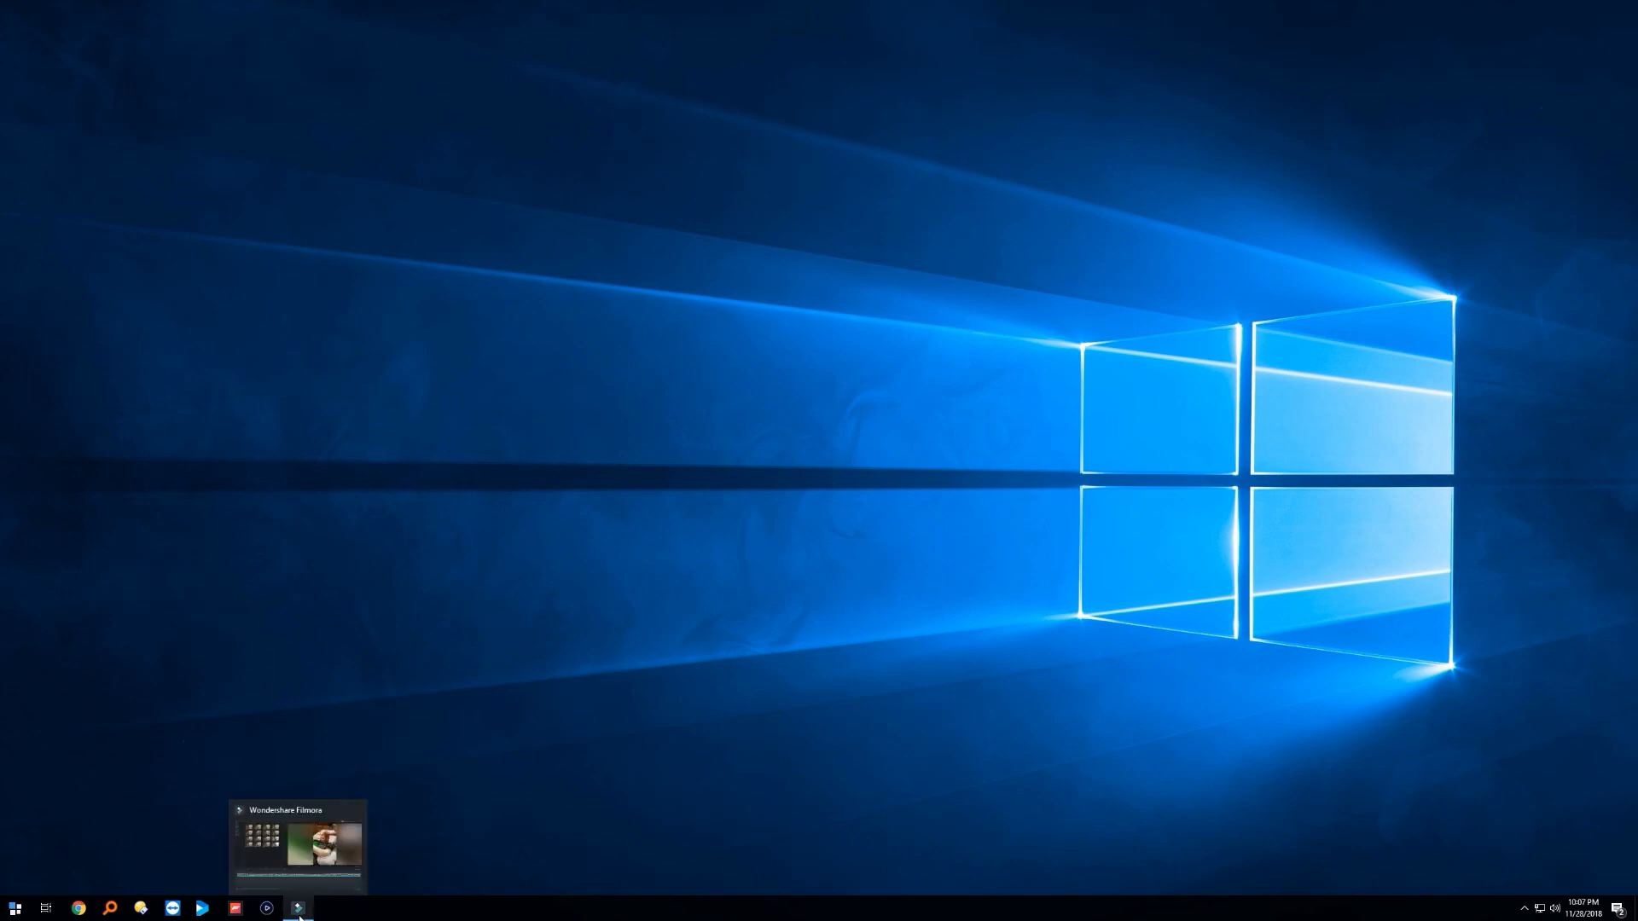
click(301, 911)
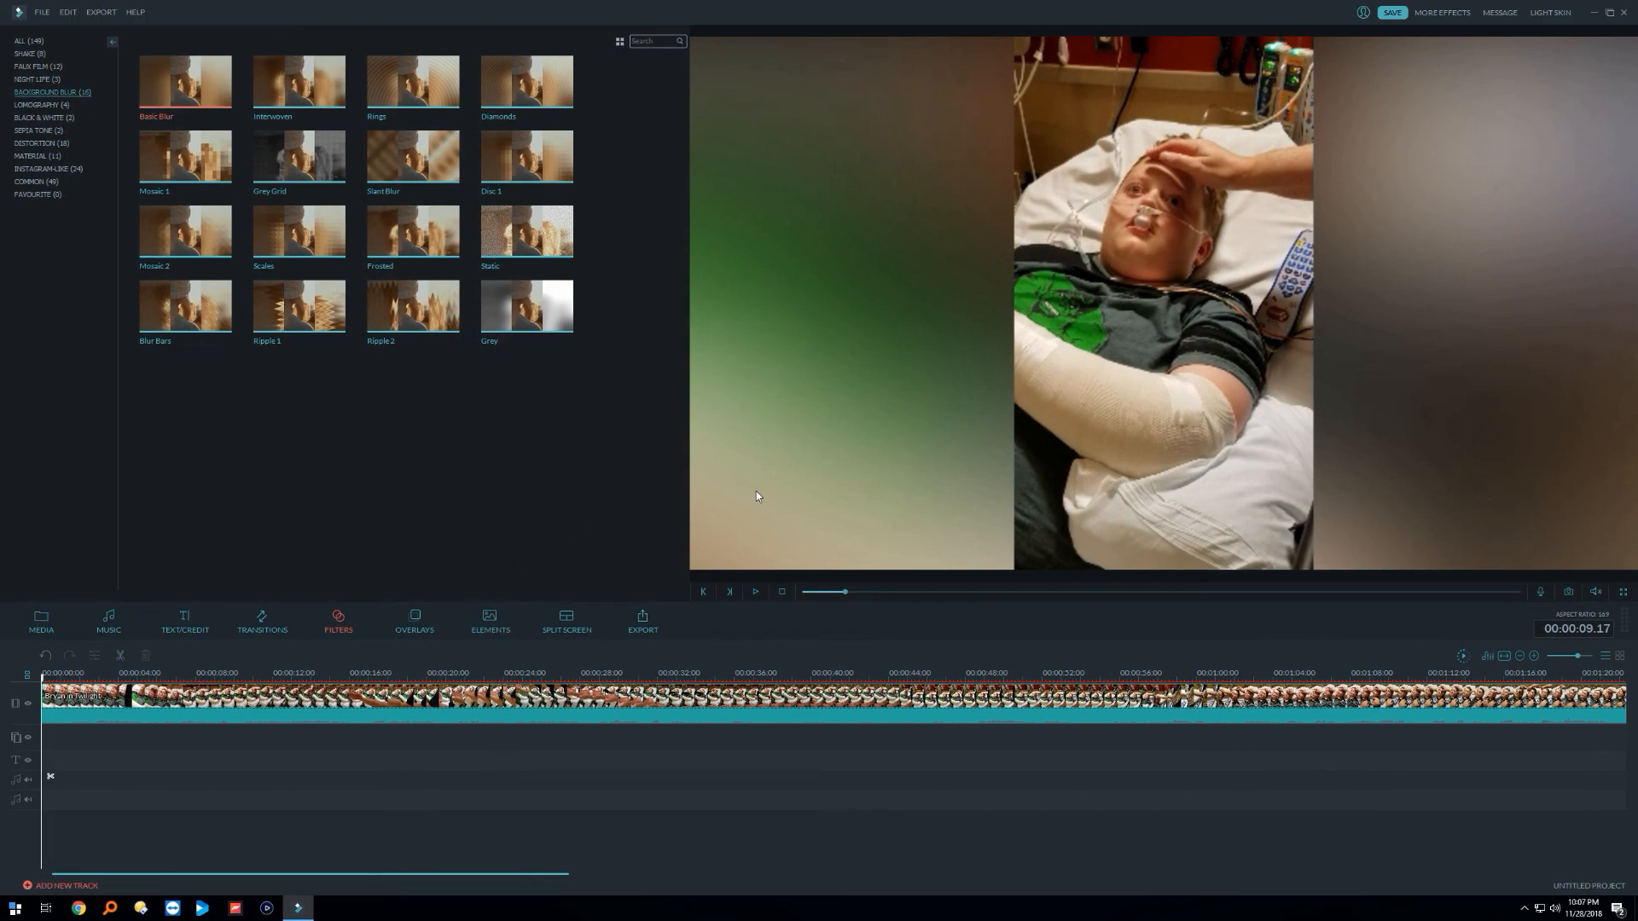